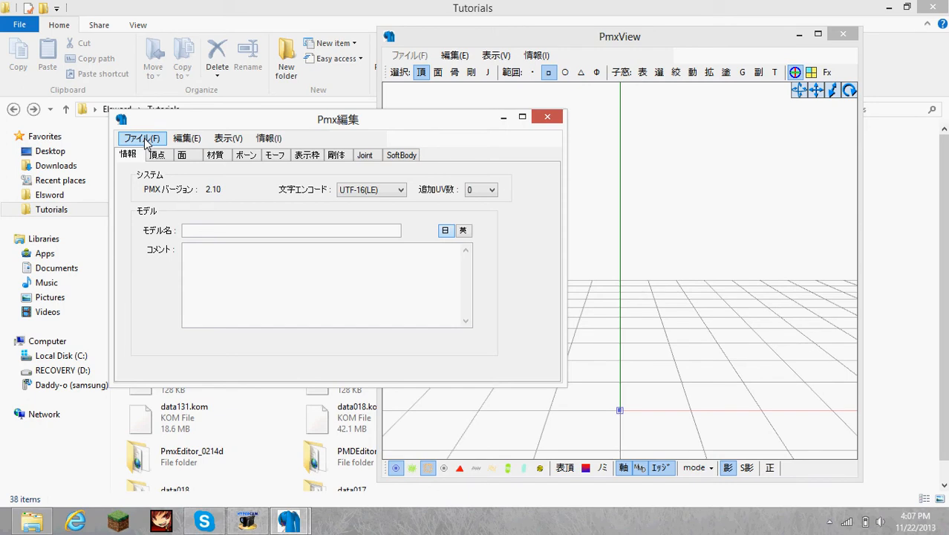
- Open the Eve_Code_Electra.pmx model from the Tutorials folder
{"action": "left_click", "coordinate": [143, 139]}
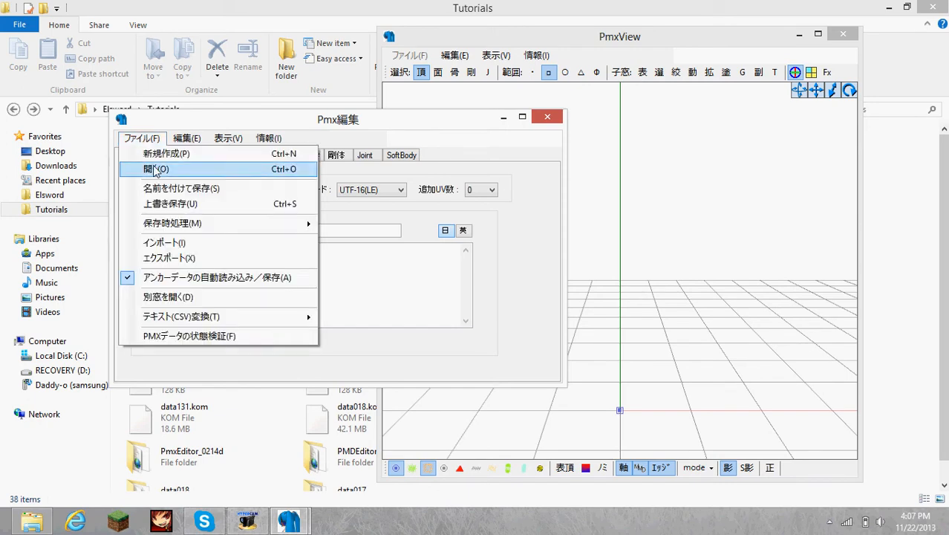
{"action": "left_click", "coordinate": [157, 170]}
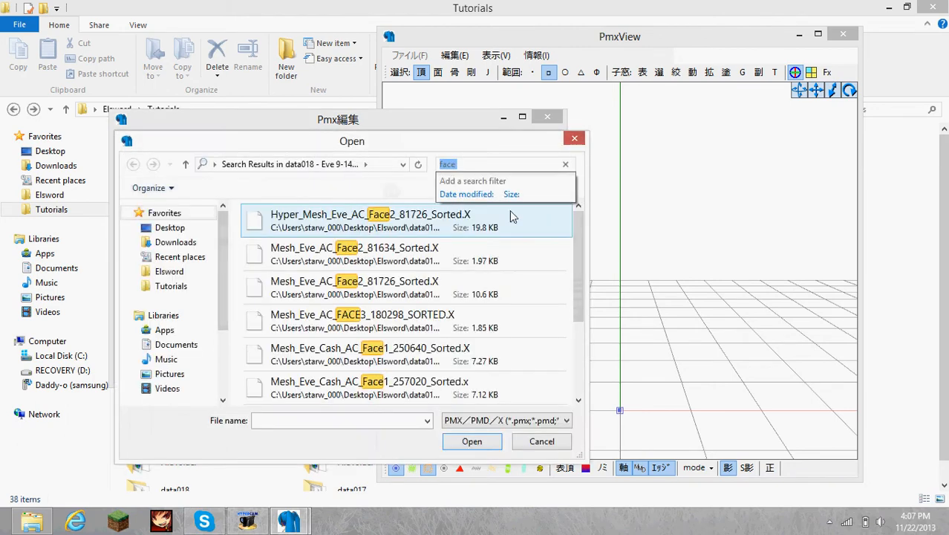
{"action": "left_click", "coordinate": [214, 164]}
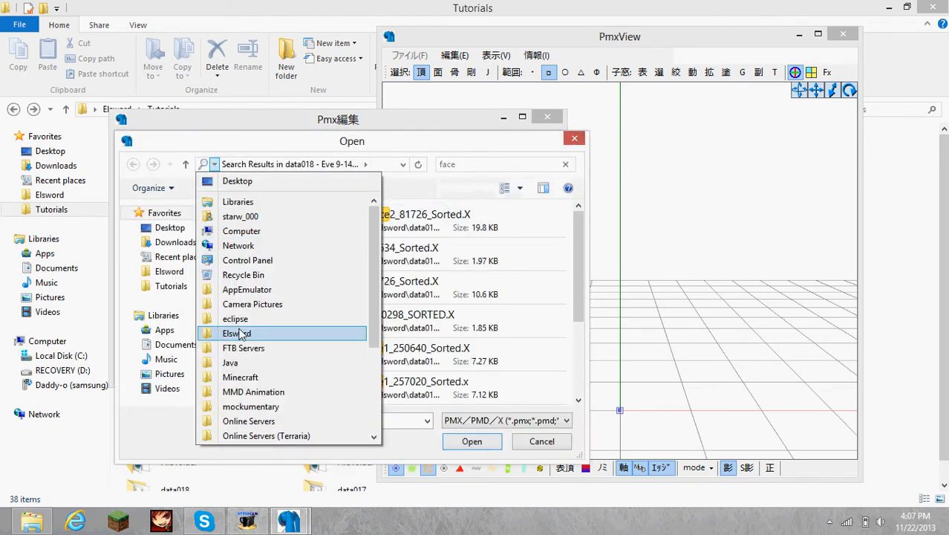
{"action": "left_click", "coordinate": [156, 288]}
{"action": "left_click", "coordinate": [407, 374]}
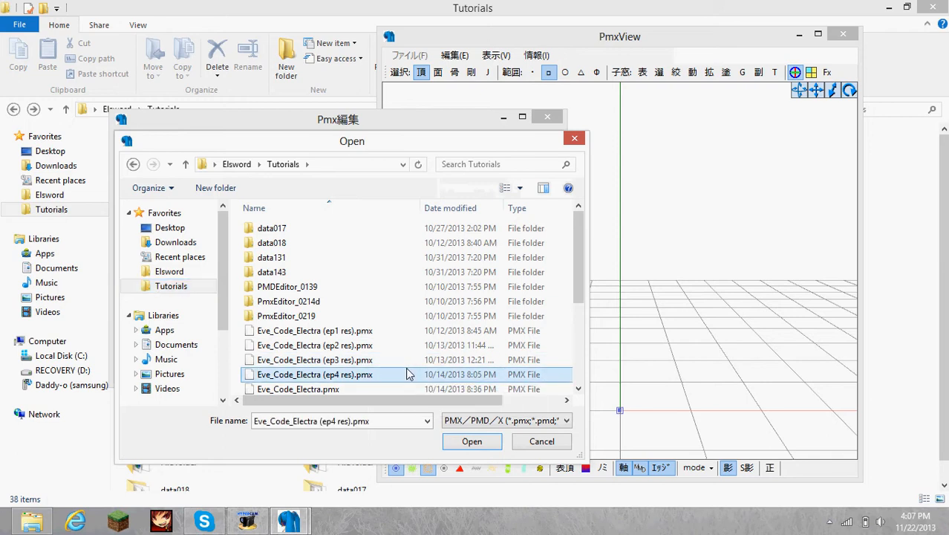
{"action": "scroll", "coordinate": [407, 374], "scroll_direction": "down", "scroll_amount": 1}
{"action": "left_click", "coordinate": [370, 358]}
{"action": "scroll", "coordinate": [369, 344], "scroll_direction": "down", "scroll_amount": 1}
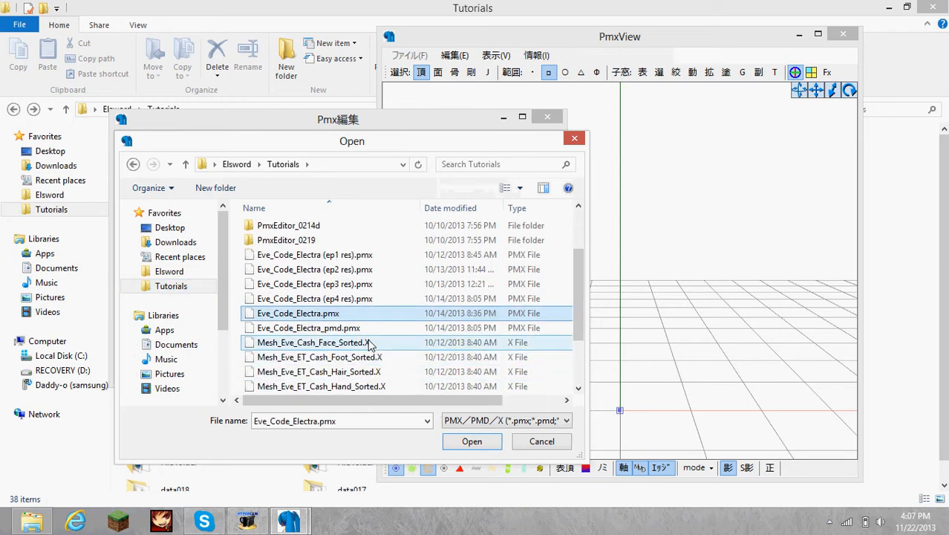
{"action": "double_click", "coordinate": [377, 315]}
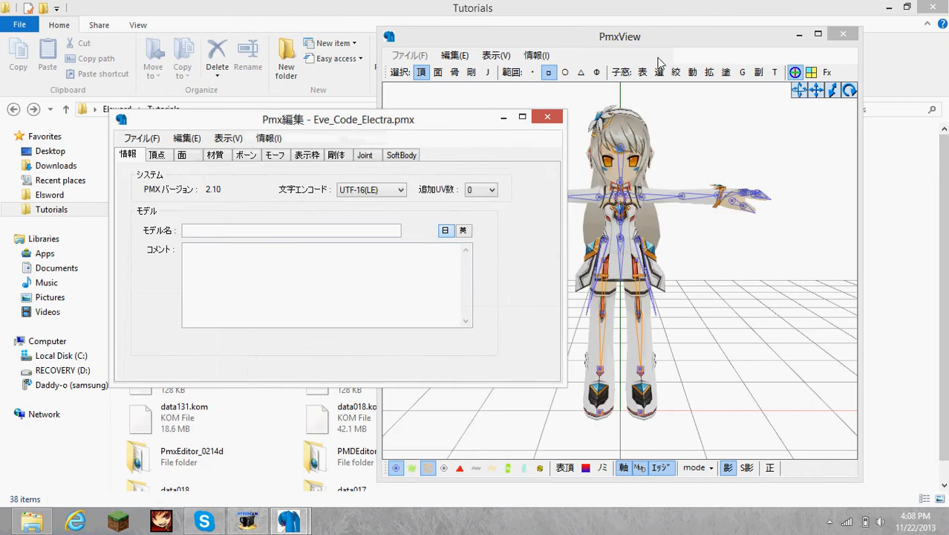
{"action": "left_click", "coordinate": [644, 49]}
{"action": "mouse_move", "coordinate": [680, 258]}
{"action": "right_mouse_down"}
{"action": "mouse_move", "coordinate": [630, 263]}
{"action": "mouse_move", "coordinate": [688, 263]}
{"action": "mouse_move", "coordinate": [667, 255]}
{"action": "right_mouse_up"}
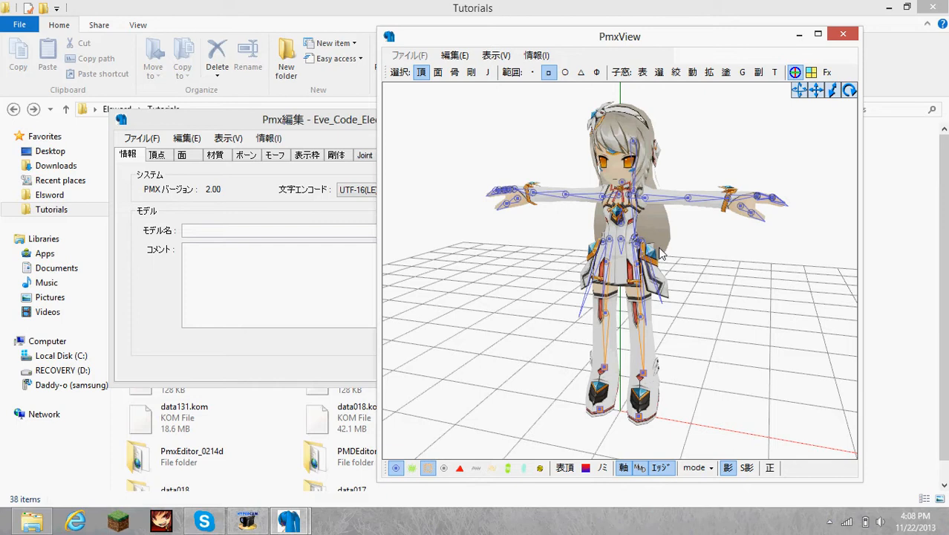
- Start an import and browse to MMD Animation, MikuMikuDanceE_v739dot, UserFile, Model
{"action": "left_click", "coordinate": [155, 153]}
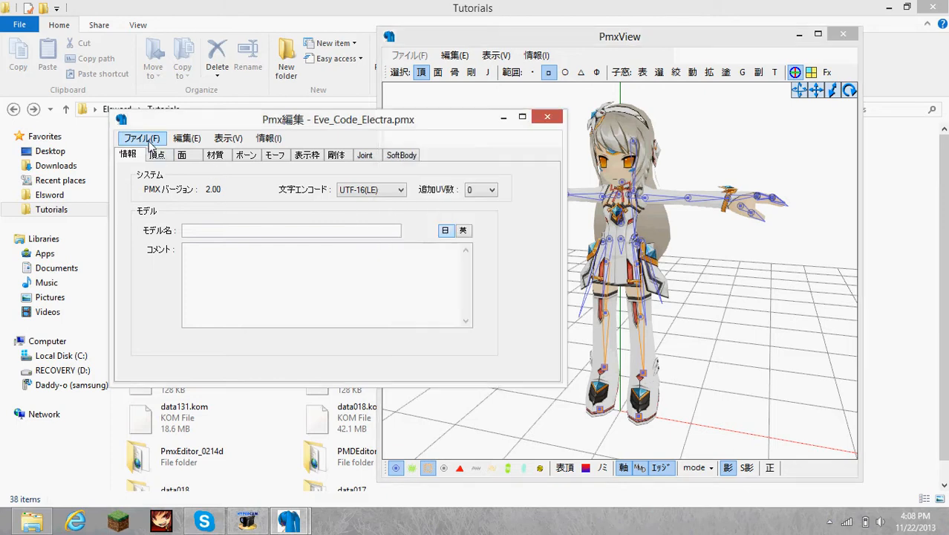
{"action": "left_click", "coordinate": [154, 139]}
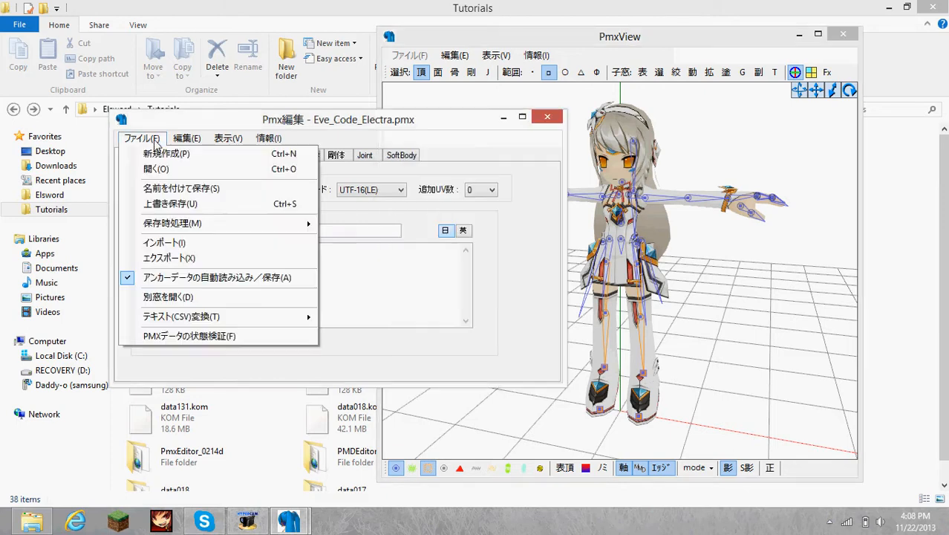
{"action": "left_click", "coordinate": [183, 245]}
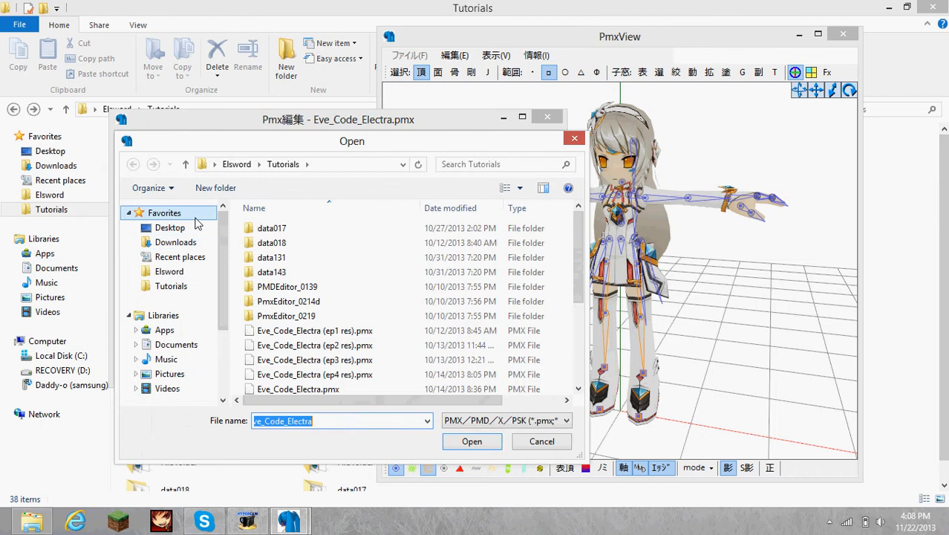
{"action": "left_click", "coordinate": [214, 164]}
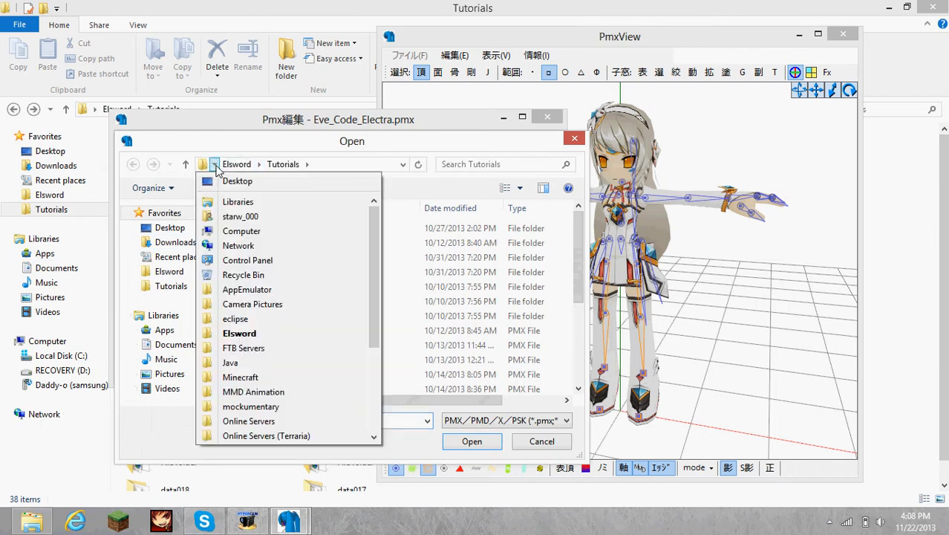
{"action": "left_click", "coordinate": [257, 391]}
{"action": "left_click", "coordinate": [321, 260]}
{"action": "double_click", "coordinate": [321, 260]}
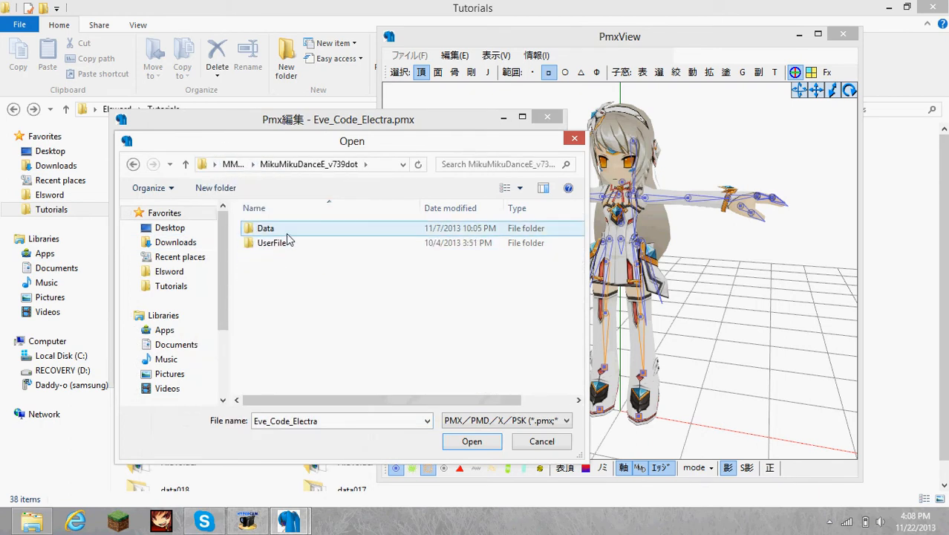
{"action": "double_click", "coordinate": [284, 244]}
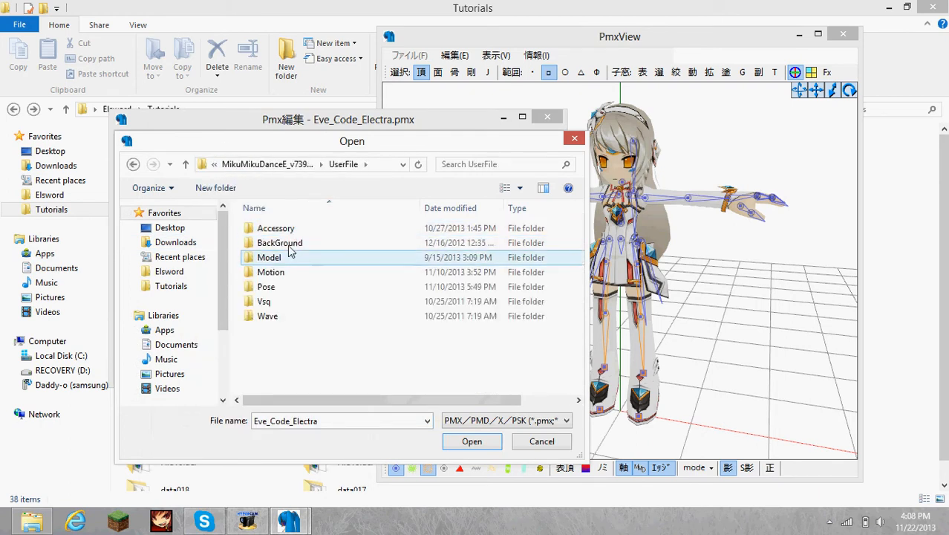
{"action": "double_click", "coordinate": [288, 262]}
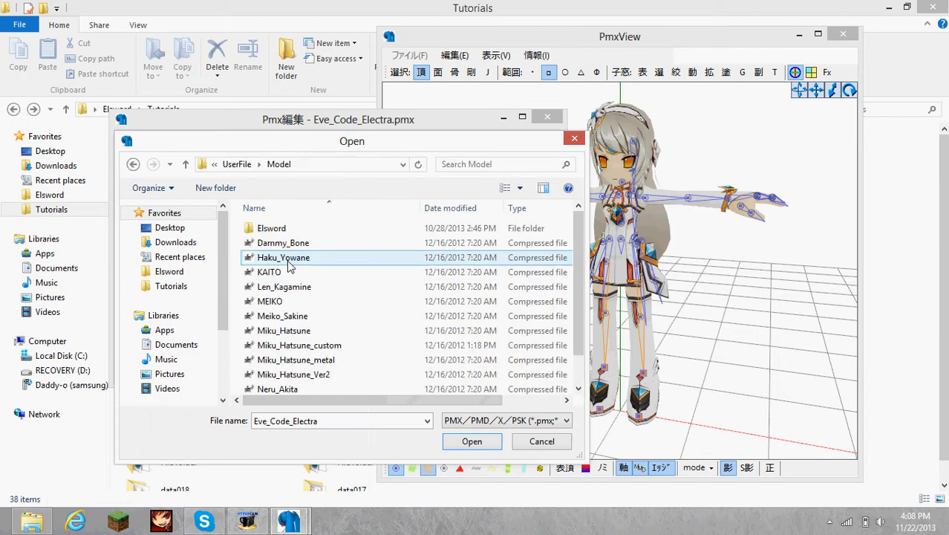
- Import the Miku_Hatsune model as an addition (追加) to the open model at size 1
{"action": "left_click", "coordinate": [316, 334]}
{"action": "left_click", "coordinate": [468, 442]}
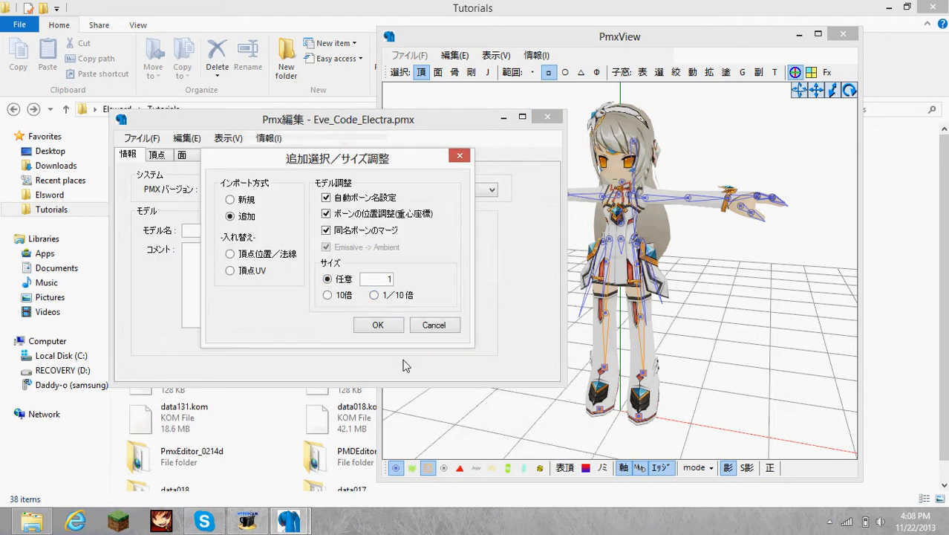
{"action": "left_click", "coordinate": [377, 325]}
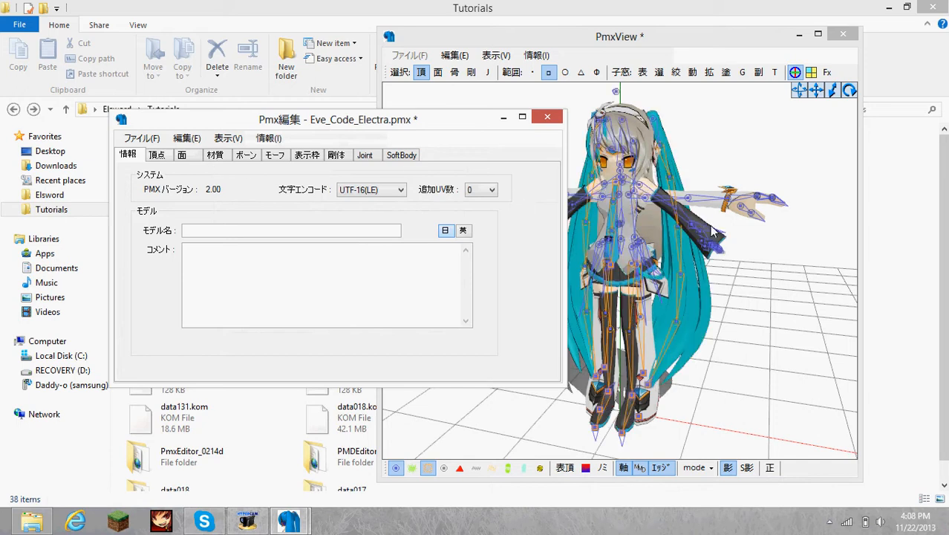
{"action": "right_click_drag", "start_coordinate": [720, 219], "coordinate": [765, 219]}
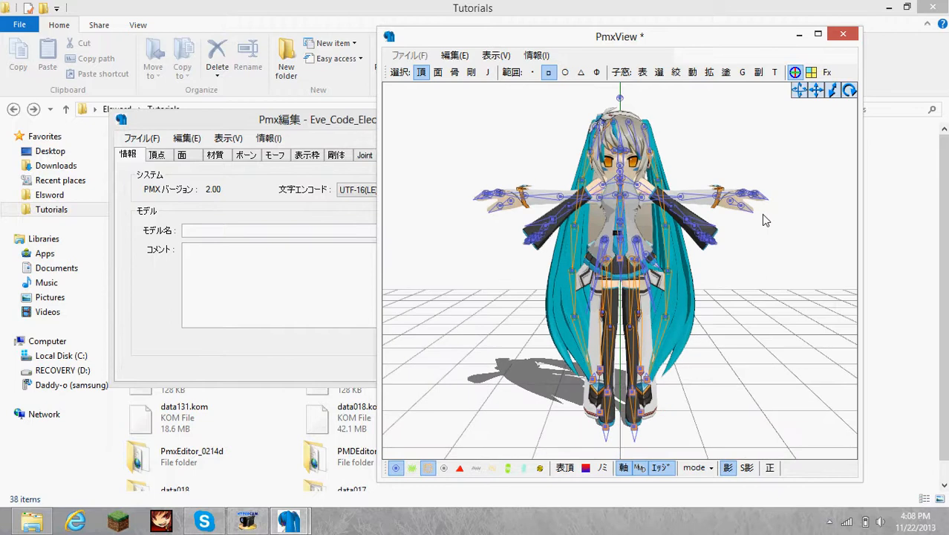
- Delete the imported Miku materials 6 to 22, leaving only the Eve model's materials 0 to 5
{"action": "left_click", "coordinate": [217, 156]}
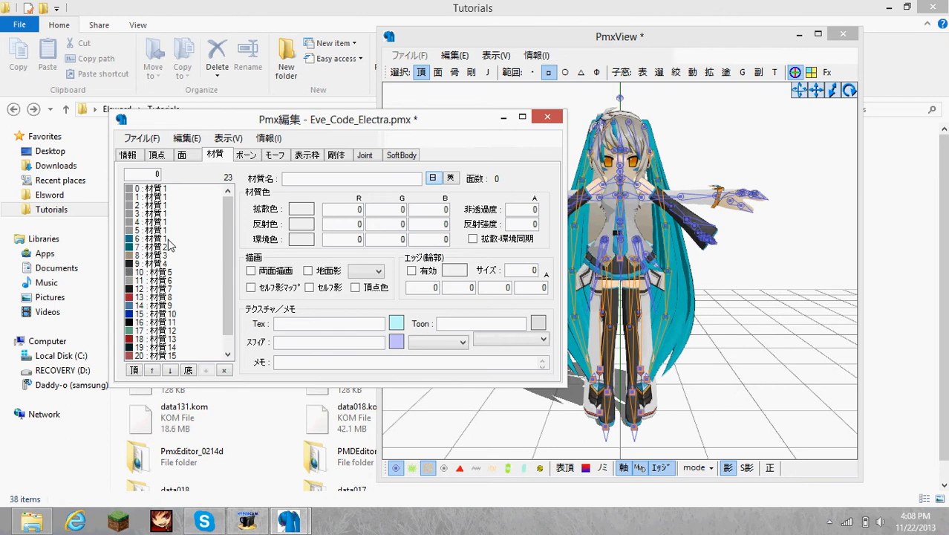
{"action": "left_click", "coordinate": [170, 238]}
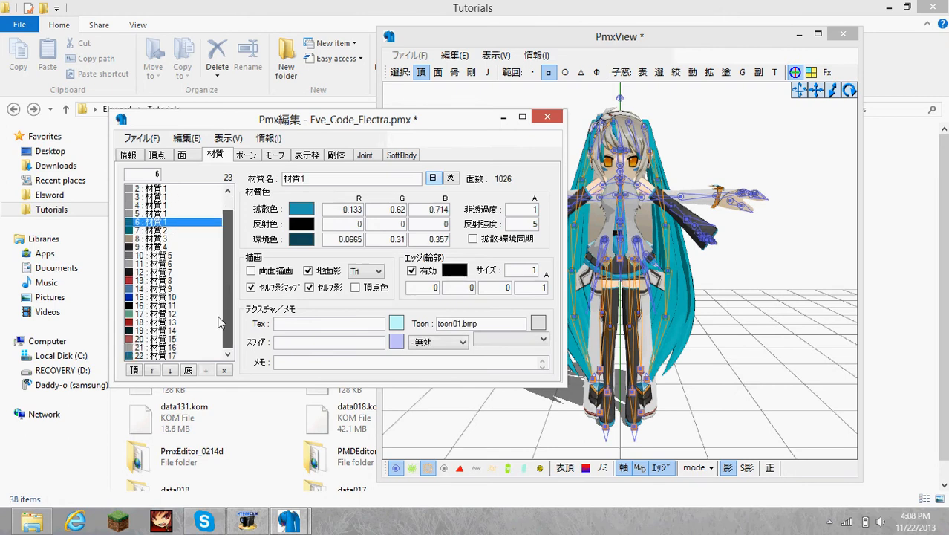
{"action": "left_click", "coordinate": [169, 356], "text": "shift"}
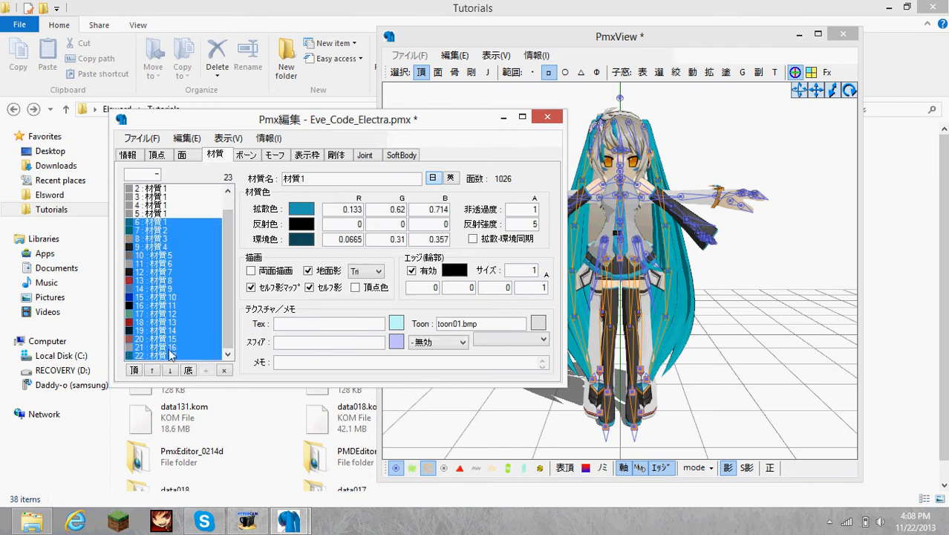
{"action": "left_click", "coordinate": [225, 371]}
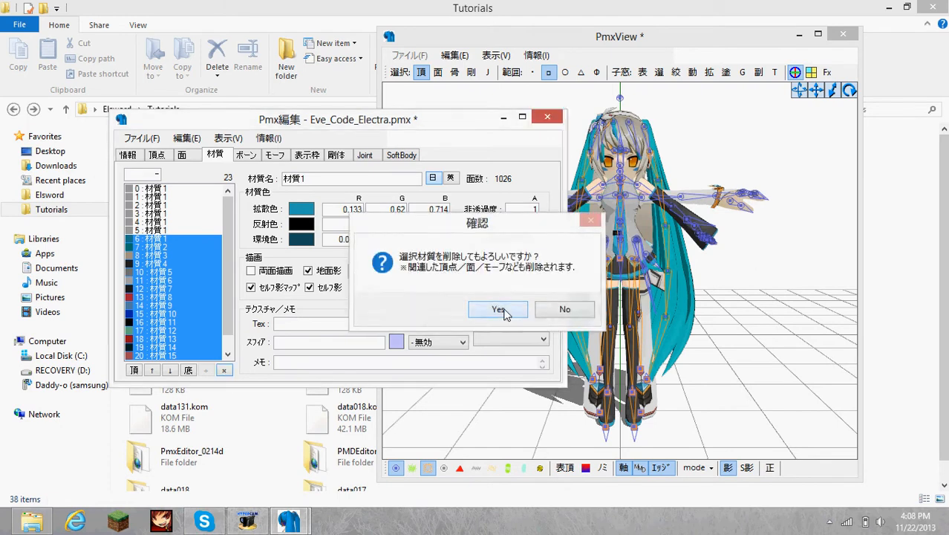
{"action": "left_click", "coordinate": [500, 311]}
{"action": "left_click", "coordinate": [501, 308]}
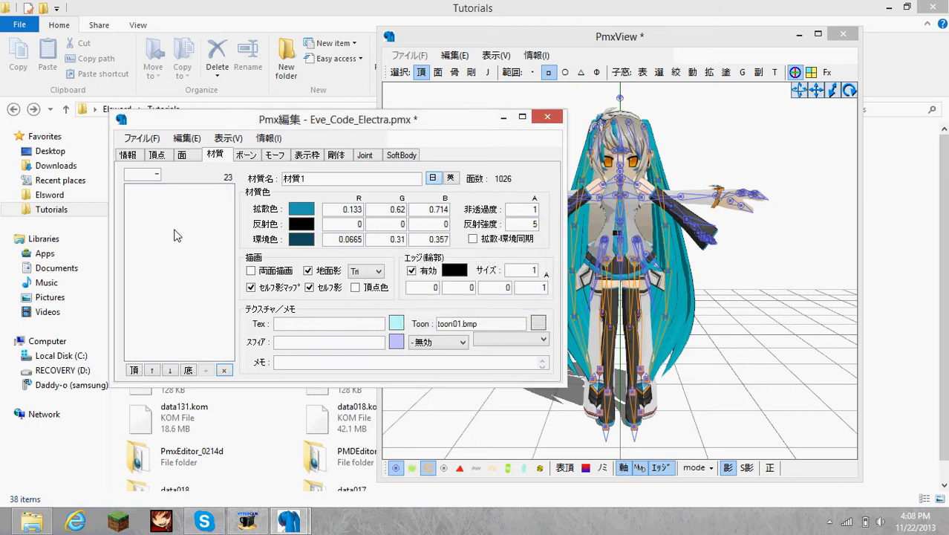
{"action": "mouse_move", "coordinate": [757, 229]}
{"action": "right_mouse_down"}
{"action": "mouse_move", "coordinate": [731, 233]}
{"action": "mouse_move", "coordinate": [741, 232]}
{"action": "right_mouse_up"}
{"action": "right_click_drag", "start_coordinate": [464, 418], "coordinate": [489, 418]}
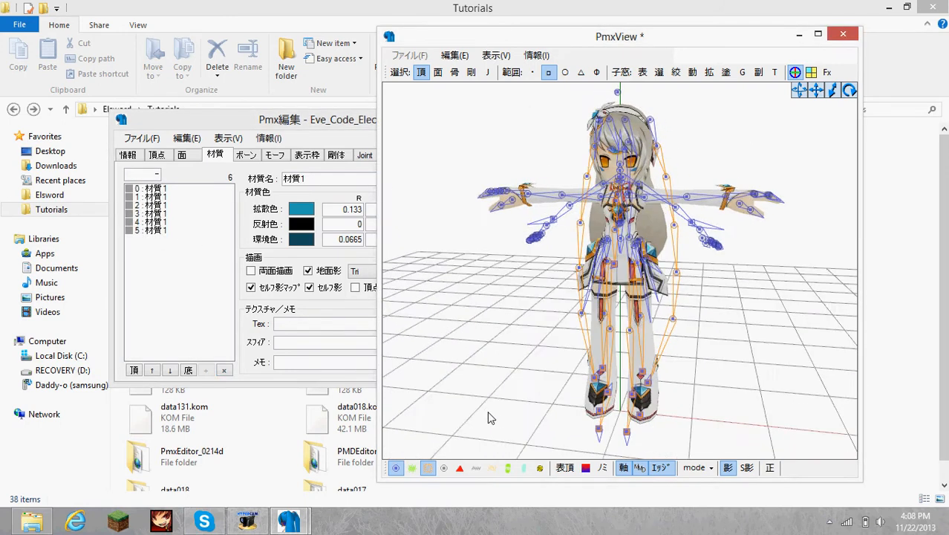
- Open the joint list, display the joints in the model view and switch its selection mode to joints
{"action": "left_click", "coordinate": [362, 155]}
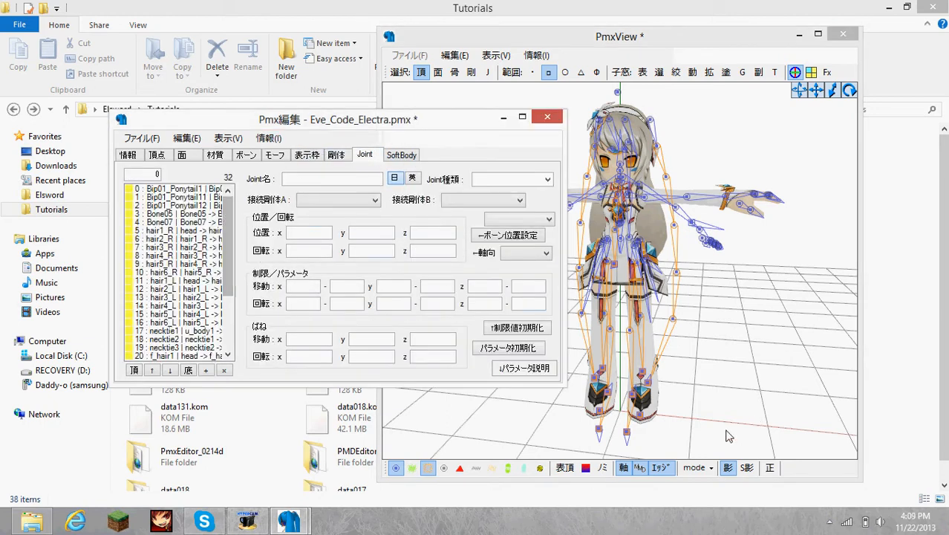
{"action": "left_click", "coordinate": [540, 468]}
{"action": "right_click_drag", "start_coordinate": [633, 241], "coordinate": [670, 305]}
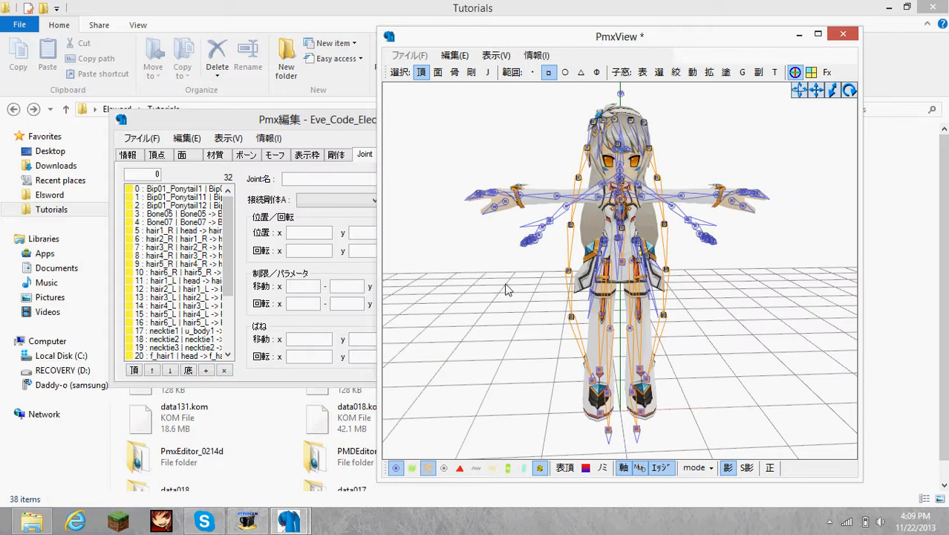
{"action": "left_click", "coordinate": [488, 72]}
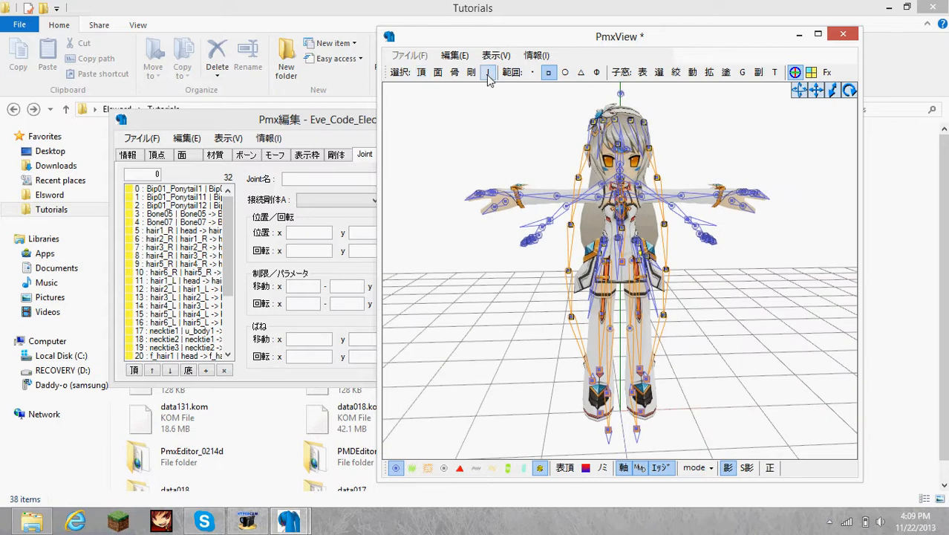
- Delete all joints from 0 (Bip01_Ponytail1) to 31 (w_accessory)
{"action": "left_click", "coordinate": [197, 208]}
{"action": "left_click", "coordinate": [199, 190]}
{"action": "scroll", "coordinate": [199, 297], "scroll_direction": "down", "scroll_amount": 4}
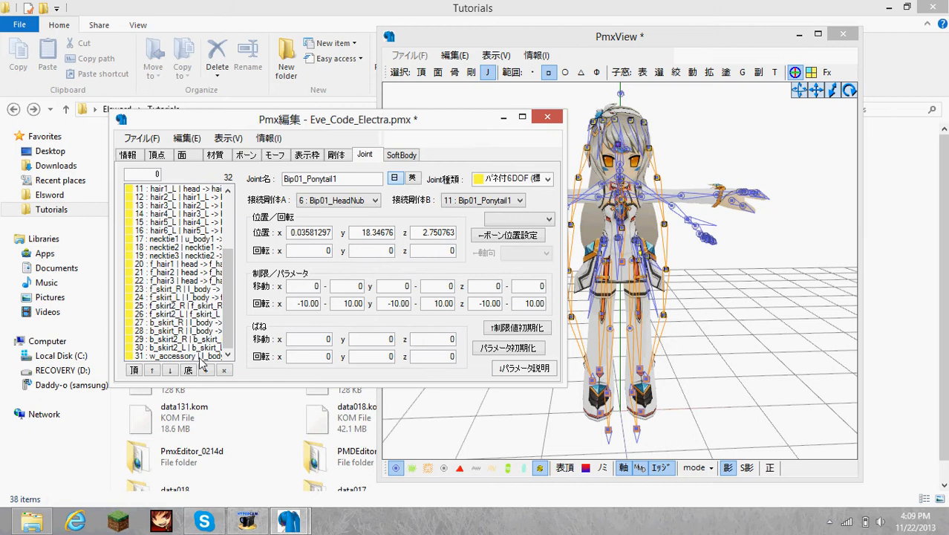
{"action": "left_click", "coordinate": [199, 356], "text": "shift"}
{"action": "scroll", "coordinate": [198, 327], "scroll_direction": "up", "scroll_amount": 4}
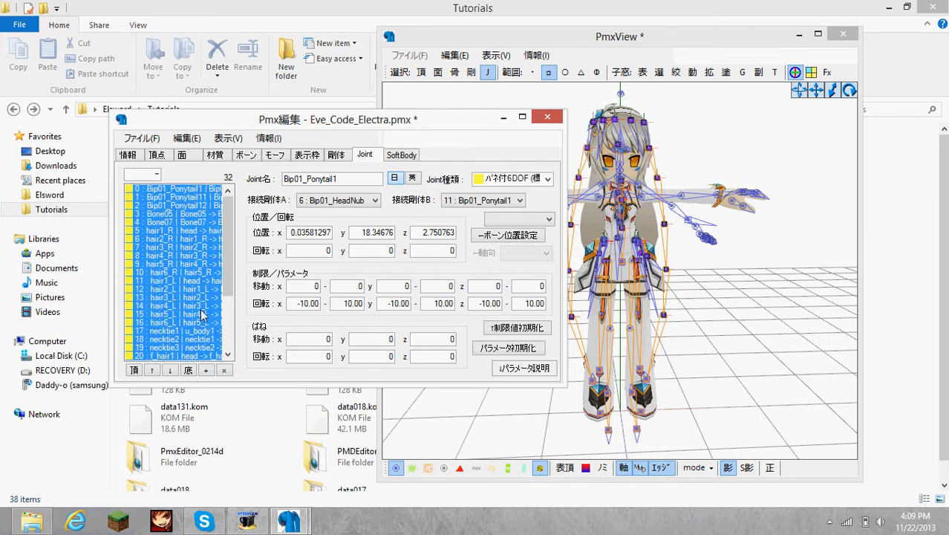
{"action": "left_click", "coordinate": [224, 372]}
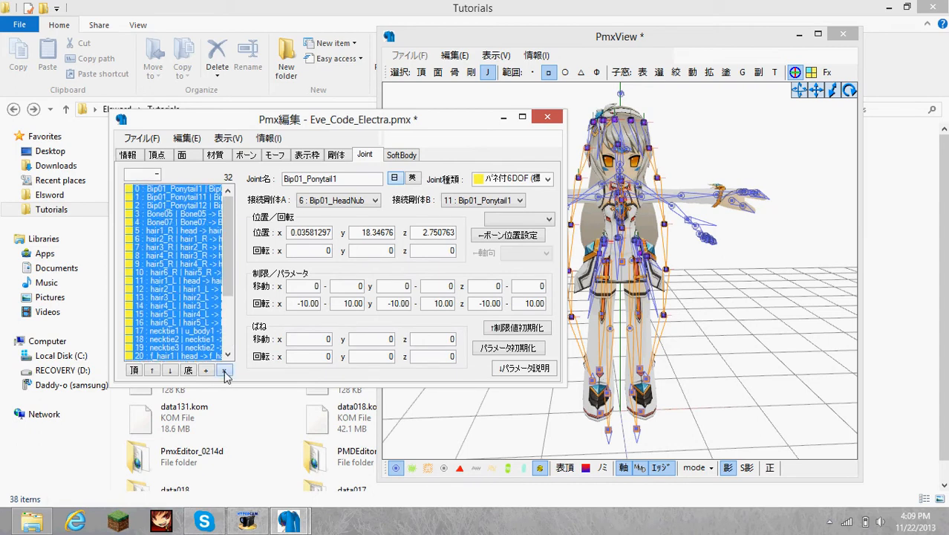
{"action": "left_click", "coordinate": [710, 217]}
- Delete all rigid bodies (剛体) of the combined model
{"action": "left_click", "coordinate": [334, 156]}
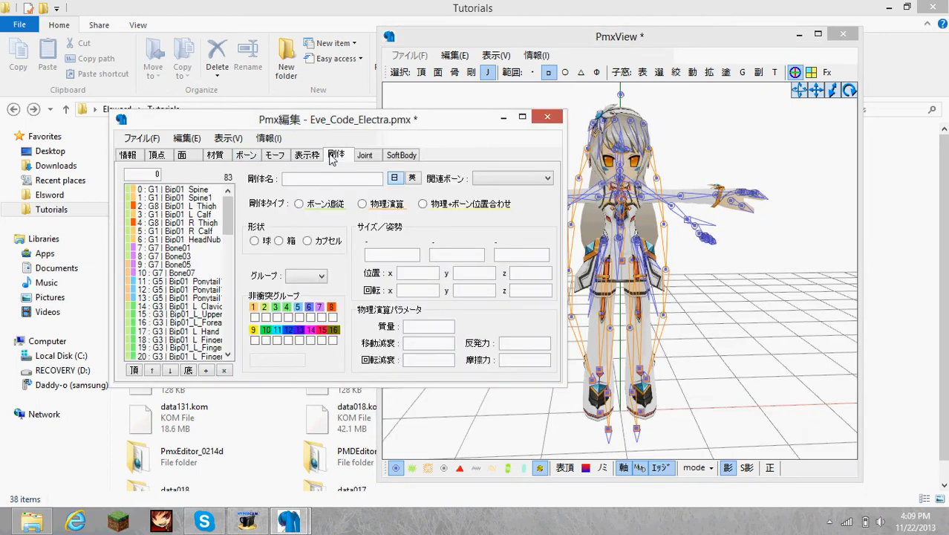
{"action": "mouse_move", "coordinate": [226, 205]}
{"action": "left_mouse_down"}
{"action": "mouse_move", "coordinate": [225, 358]}
{"action": "mouse_move", "coordinate": [229, 208]}
{"action": "left_mouse_up"}
{"action": "left_click", "coordinate": [209, 189]}
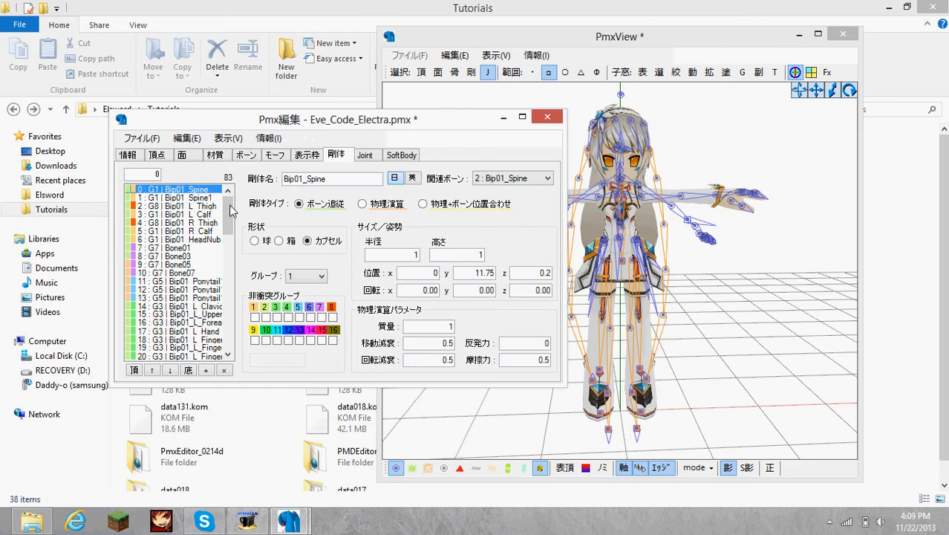
{"action": "key", "text": "ctrl+a"}
{"action": "left_click_drag", "start_coordinate": [228, 223], "coordinate": [228, 336]}
{"action": "key", "text": "Delete"}
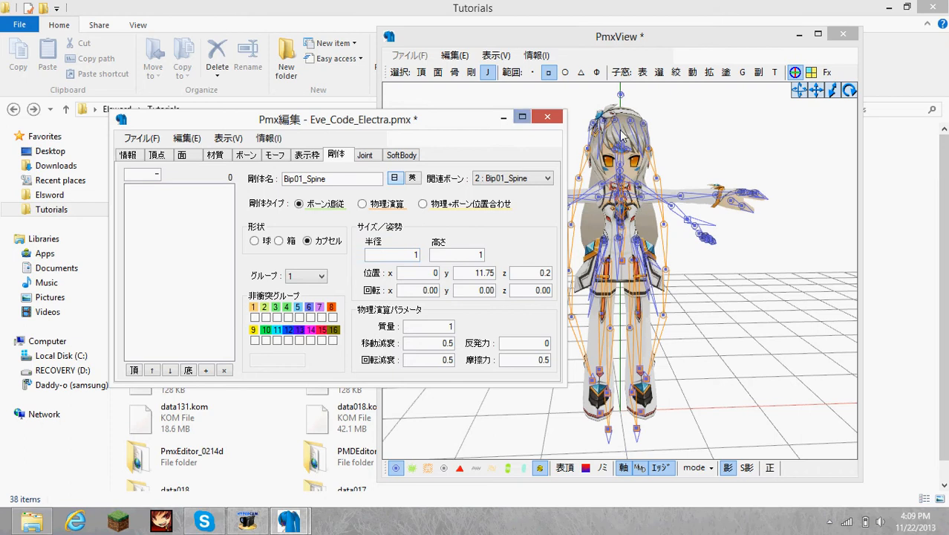
{"action": "left_click", "coordinate": [743, 278]}
{"action": "right_click_drag", "start_coordinate": [740, 277], "coordinate": [735, 276]}
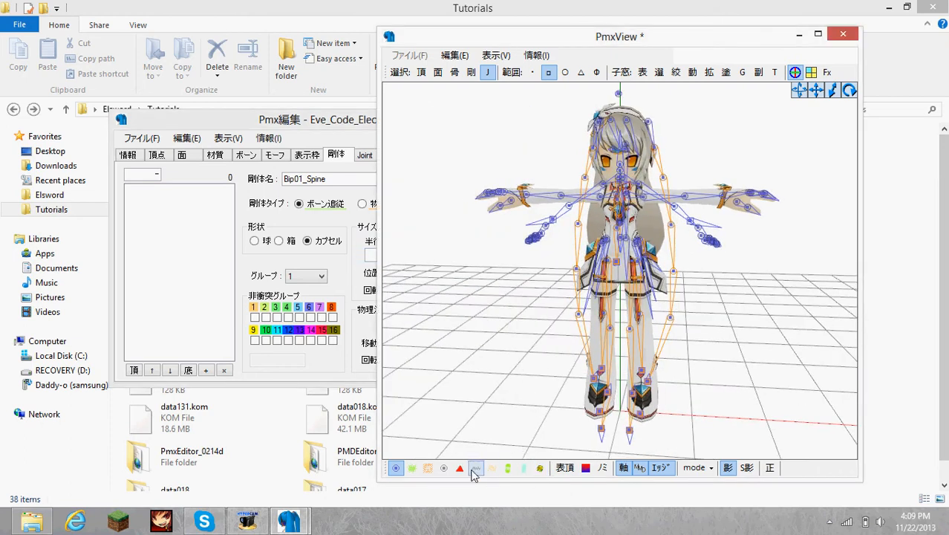
{"action": "right_click_drag", "start_coordinate": [514, 222], "coordinate": [505, 199]}
- Move the block of Miku bones from 上半身 through 前髪3先 up the bone list to directly below bone 0 (センター)
{"action": "left_click", "coordinate": [239, 156]}
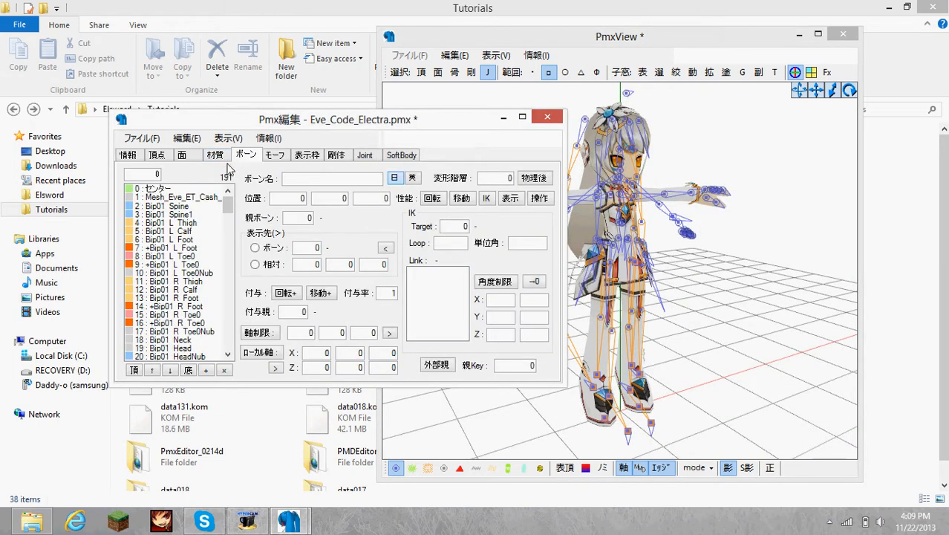
{"action": "left_click_drag", "start_coordinate": [227, 205], "coordinate": [228, 251]}
{"action": "left_click", "coordinate": [163, 222]}
{"action": "left_click", "coordinate": [185, 355], "text": "shift"}
{"action": "left_click", "coordinate": [153, 369]}
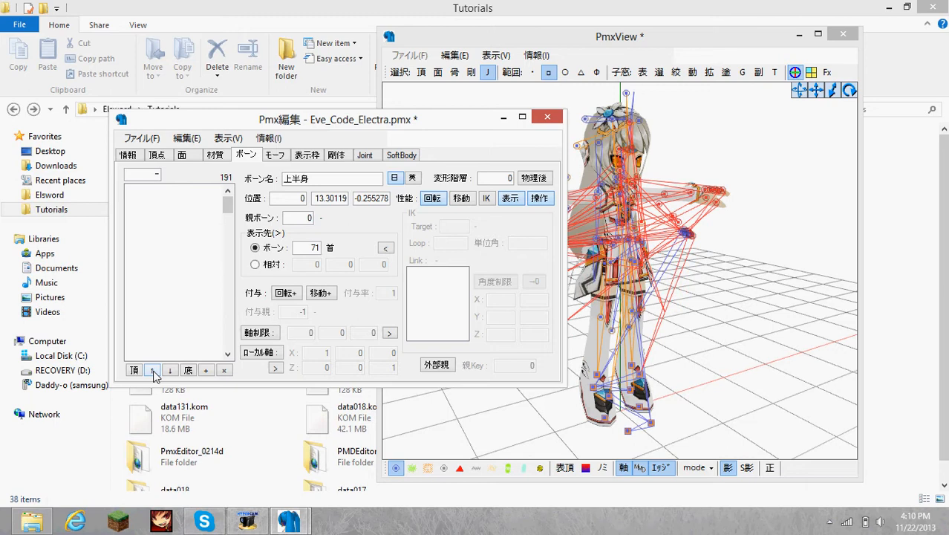
{"action": "left_click", "coordinate": [154, 372]}
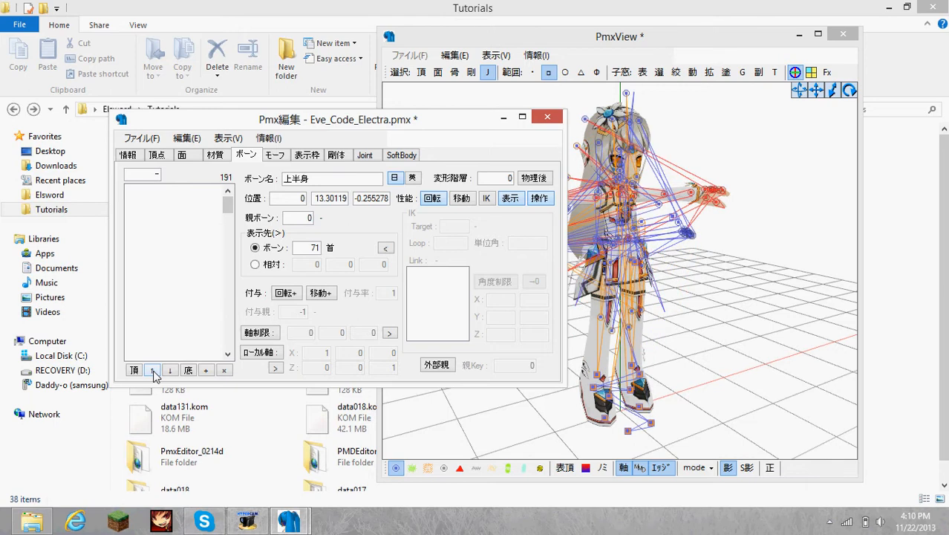
{"action": "left_click", "coordinate": [154, 373]}
{"action": "left_click", "coordinate": [154, 373]}
{"action": "left_click", "coordinate": [154, 373]}
{"action": "left_click", "coordinate": [154, 373]}
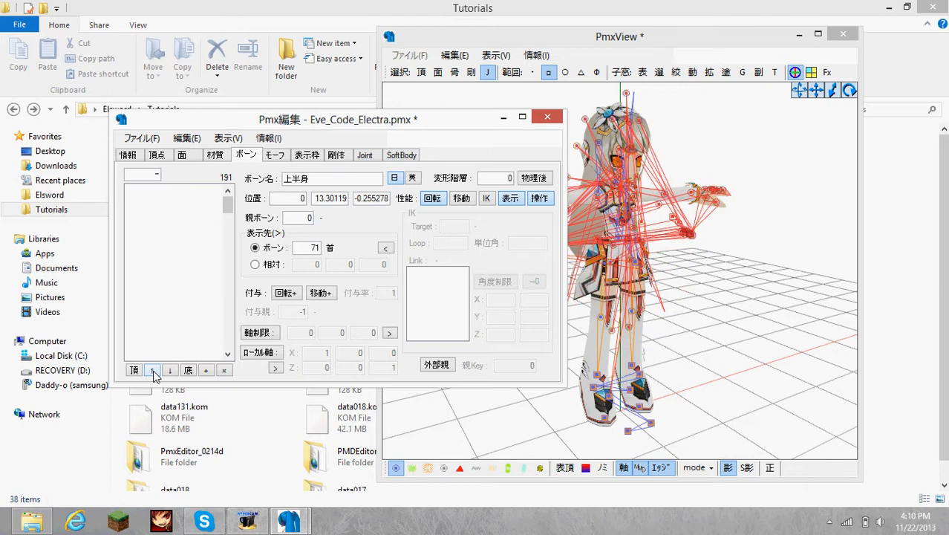
{"action": "left_click", "coordinate": [153, 373]}
{"action": "left_click", "coordinate": [154, 373]}
{"action": "left_click", "coordinate": [154, 373]}
{"action": "left_click", "coordinate": [154, 373]}
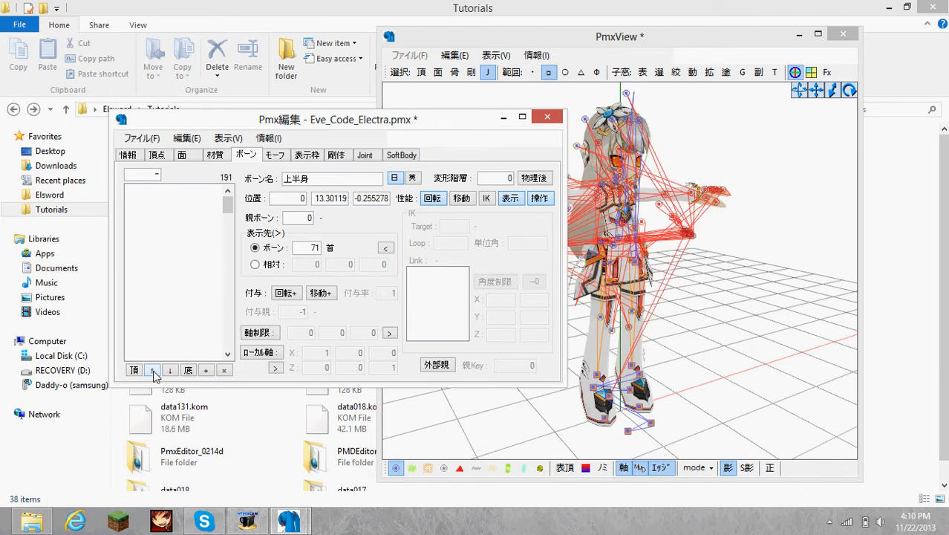
{"action": "left_click", "coordinate": [154, 373]}
{"action": "left_click", "coordinate": [154, 372]}
{"action": "left_click", "coordinate": [154, 373]}
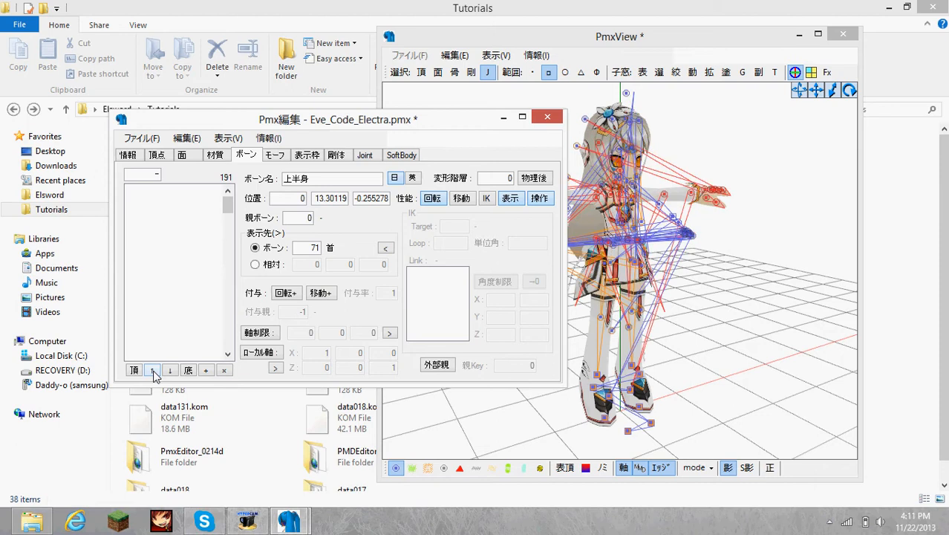
{"action": "left_click", "coordinate": [154, 372]}
{"action": "left_click", "coordinate": [153, 372]}
{"action": "left_click", "coordinate": [154, 373]}
{"action": "left_click", "coordinate": [153, 372]}
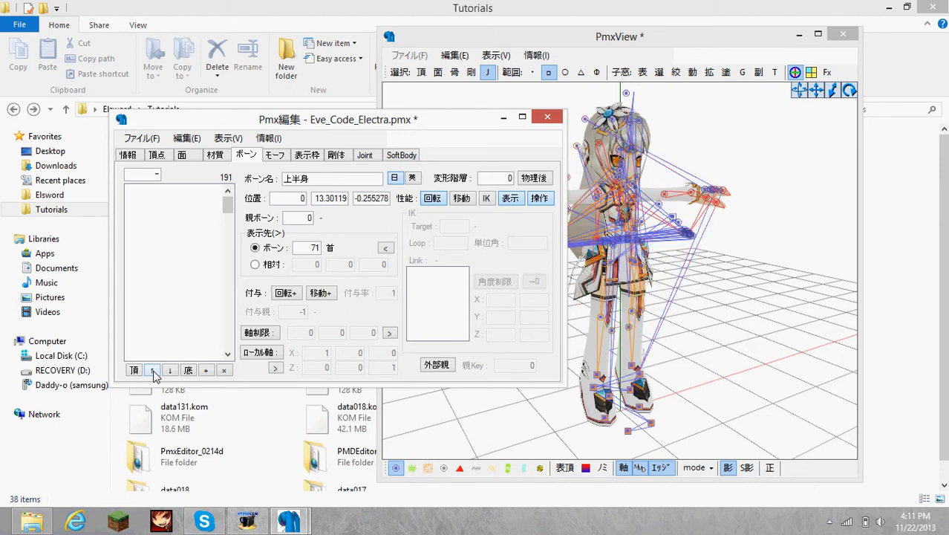
{"action": "left_click", "coordinate": [154, 373]}
{"action": "left_click", "coordinate": [153, 373]}
{"action": "left_click", "coordinate": [154, 373]}
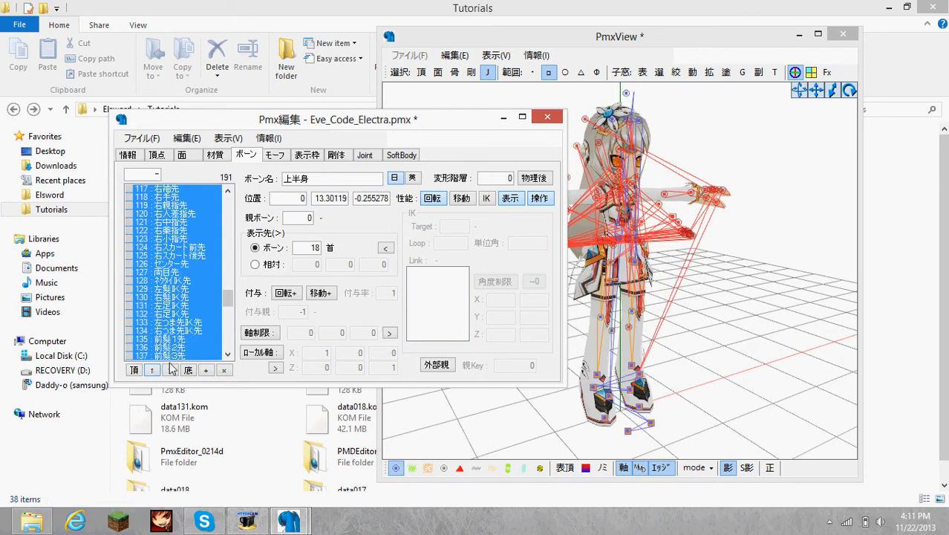
{"action": "left_click_drag", "start_coordinate": [229, 296], "coordinate": [231, 197]}
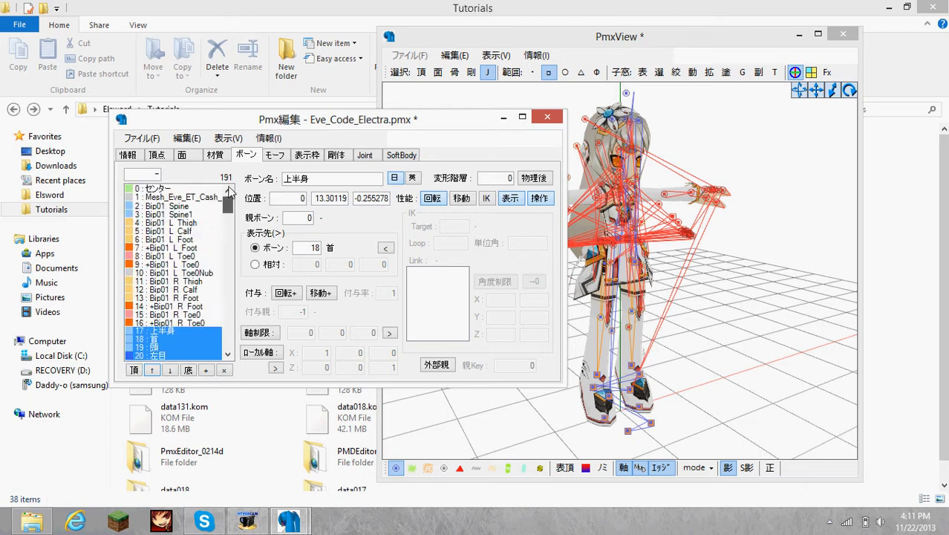
{"action": "left_click", "coordinate": [154, 370]}
{"action": "left_click", "coordinate": [154, 371]}
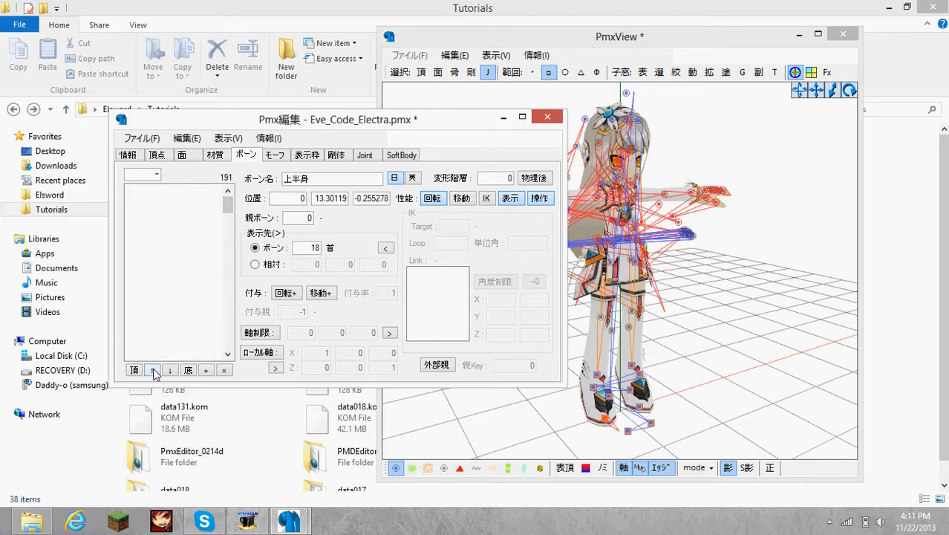
{"action": "left_click", "coordinate": [154, 371]}
{"action": "left_click", "coordinate": [154, 372]}
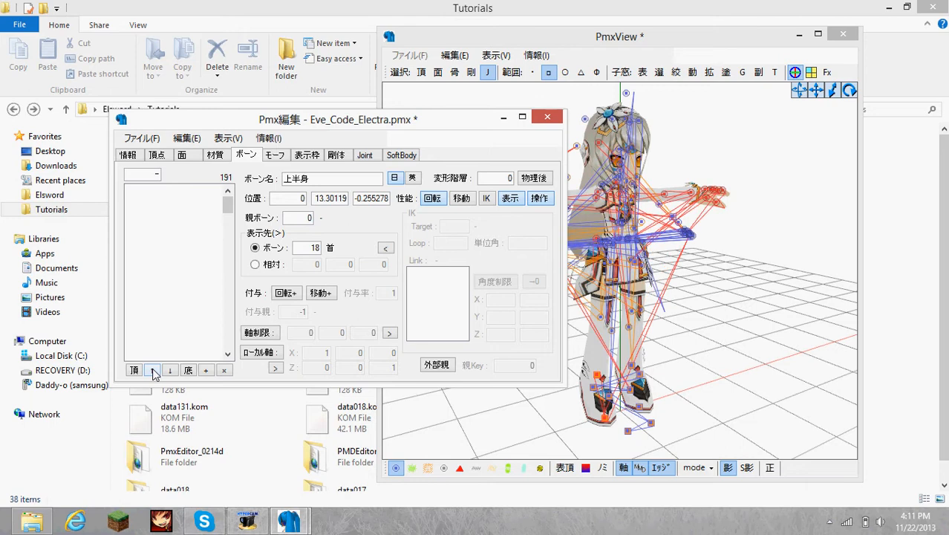
{"action": "left_click", "coordinate": [154, 372]}
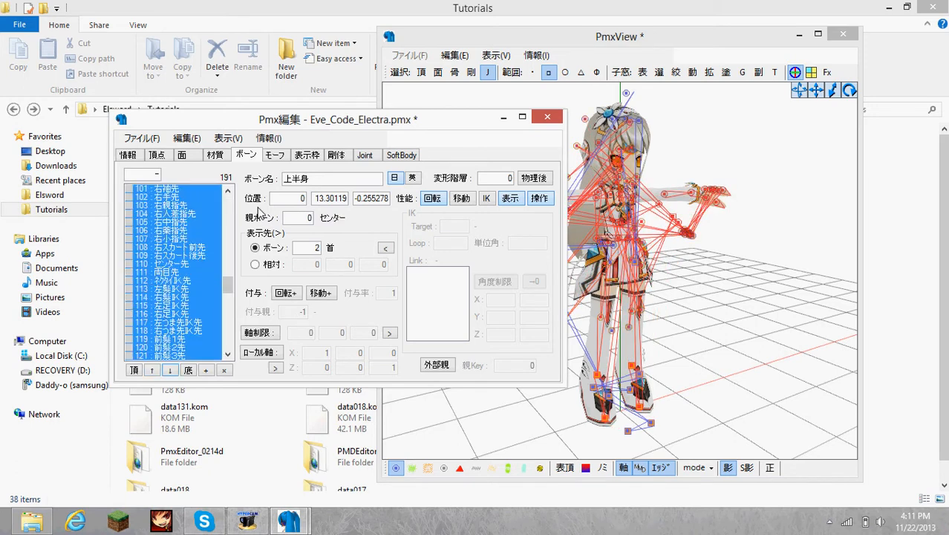
{"action": "left_click_drag", "start_coordinate": [228, 297], "coordinate": [232, 207]}
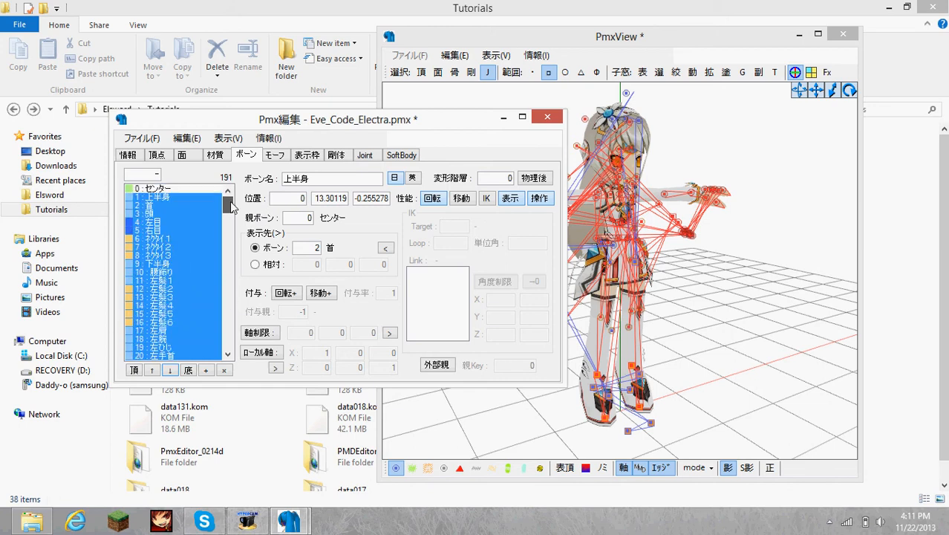
- Display the bone names in English and inspect the センター and 上半身 bones
{"action": "left_click", "coordinate": [170, 198]}
{"action": "left_click", "coordinate": [168, 189]}
{"action": "left_click", "coordinate": [169, 197]}
{"action": "left_click", "coordinate": [171, 190]}
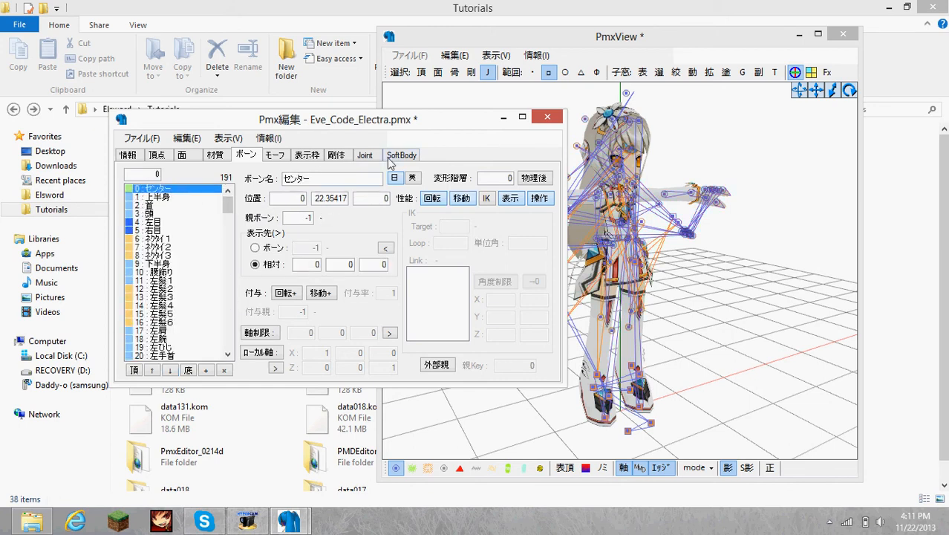
{"action": "left_click", "coordinate": [413, 179]}
{"action": "left_click", "coordinate": [163, 197]}
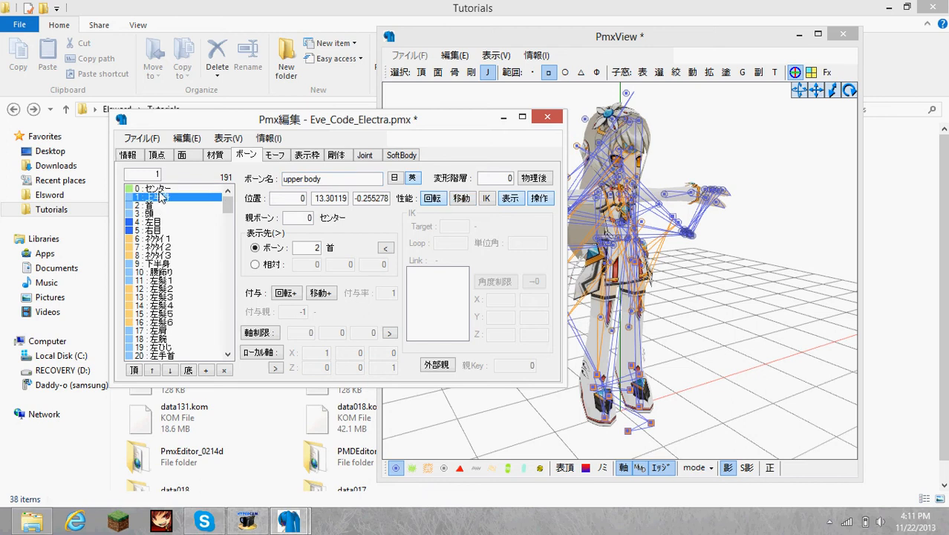
{"action": "left_click", "coordinate": [161, 188]}
{"action": "right_click_drag", "start_coordinate": [713, 201], "coordinate": [676, 188]}
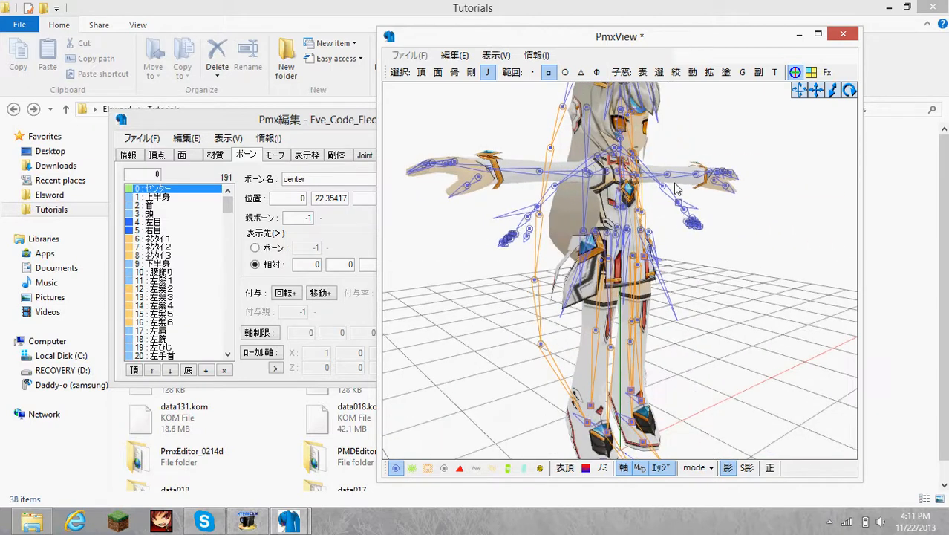
{"action": "left_click", "coordinate": [177, 194]}
{"action": "left_click", "coordinate": [169, 198]}
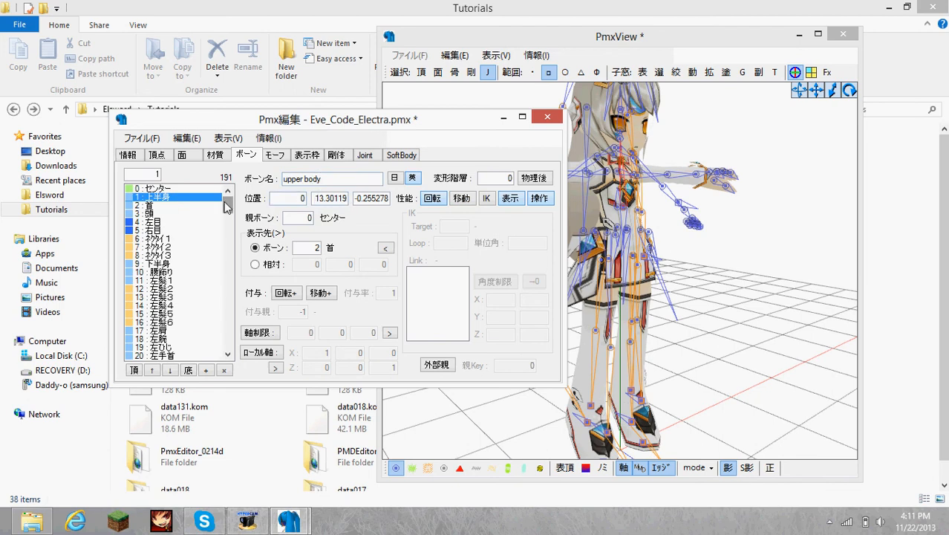
- Compare the positions and parents of bones Bip01_Spine and Bip01_Spine1 to find the Eve counterpart of 上半身
{"action": "left_click_drag", "start_coordinate": [228, 206], "coordinate": [217, 305]}
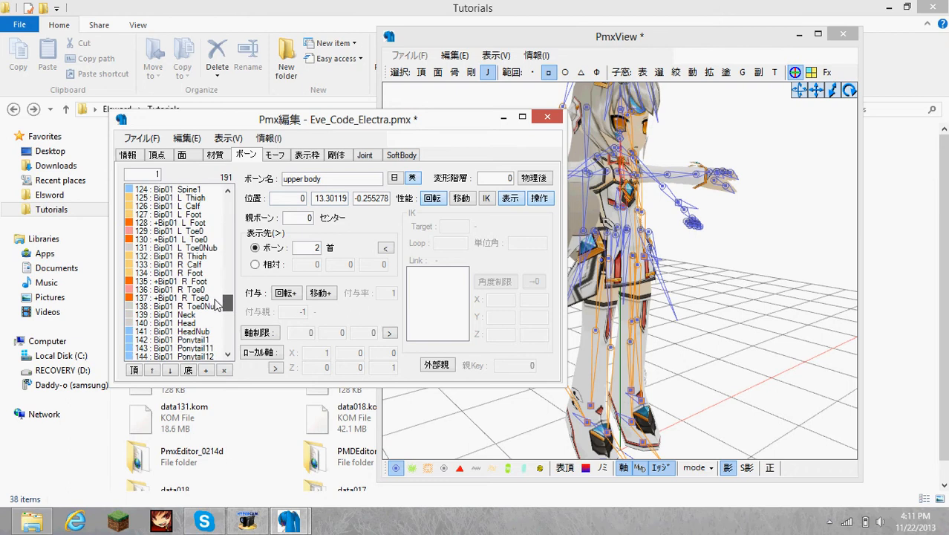
{"action": "scroll", "coordinate": [192, 232], "scroll_direction": "up", "scroll_amount": 2}
{"action": "left_click", "coordinate": [204, 241]}
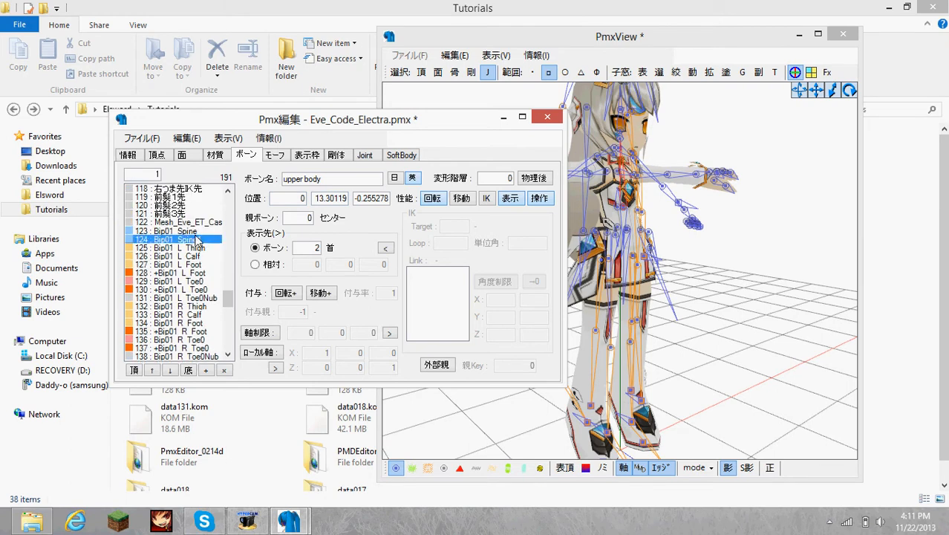
{"action": "left_click", "coordinate": [197, 233]}
{"action": "left_click", "coordinate": [205, 241]}
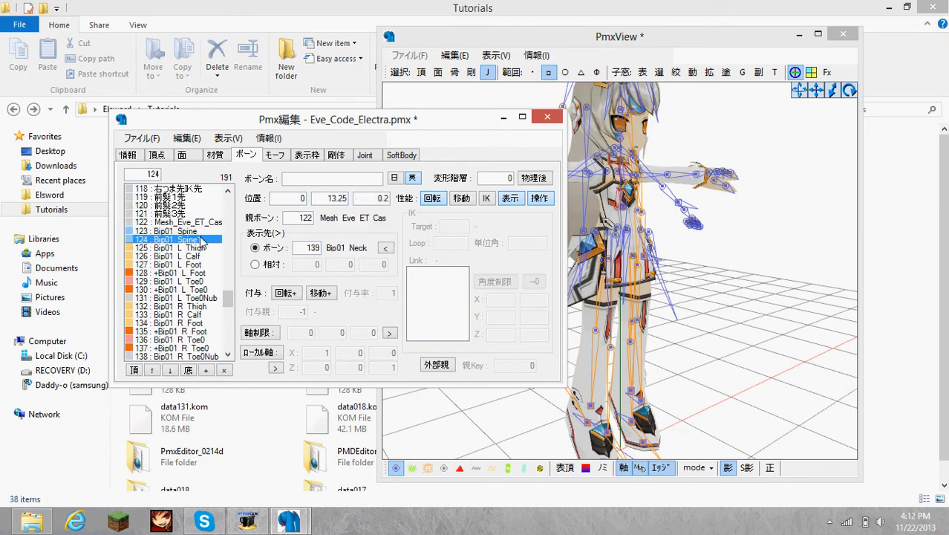
{"action": "left_click", "coordinate": [202, 233]}
{"action": "left_click", "coordinate": [197, 242]}
{"action": "left_click", "coordinate": [162, 232]}
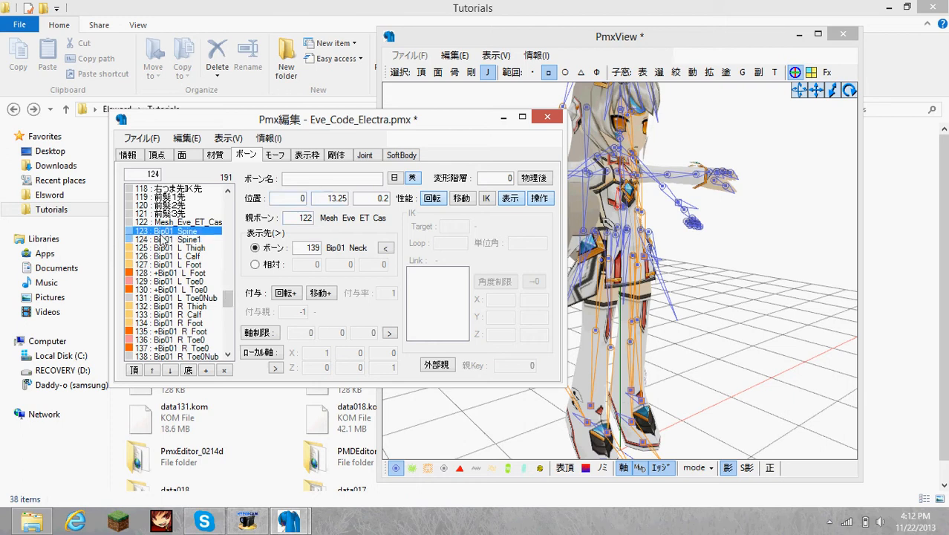
{"action": "left_click", "coordinate": [169, 240]}
{"action": "left_click", "coordinate": [173, 232]}
{"action": "left_click", "coordinate": [175, 241]}
{"action": "left_click", "coordinate": [179, 234]}
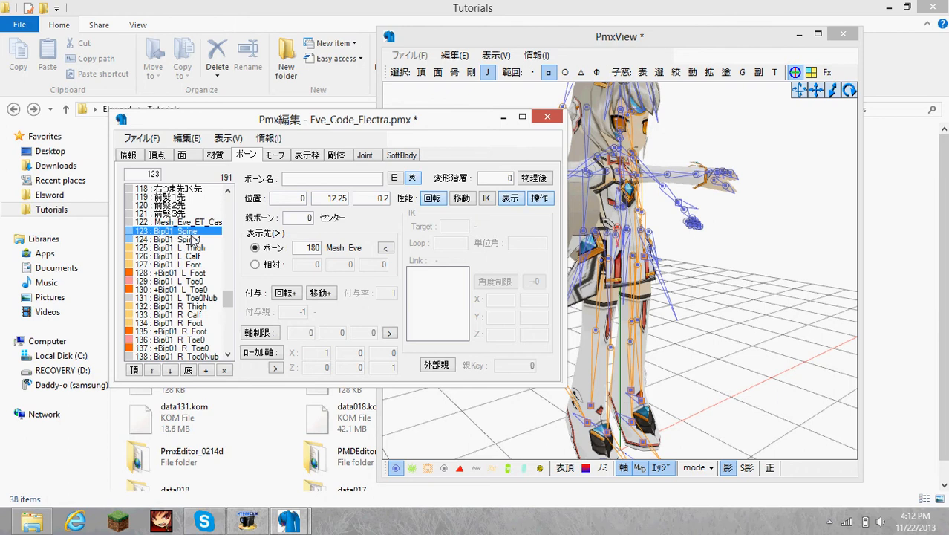
{"action": "left_click", "coordinate": [190, 240]}
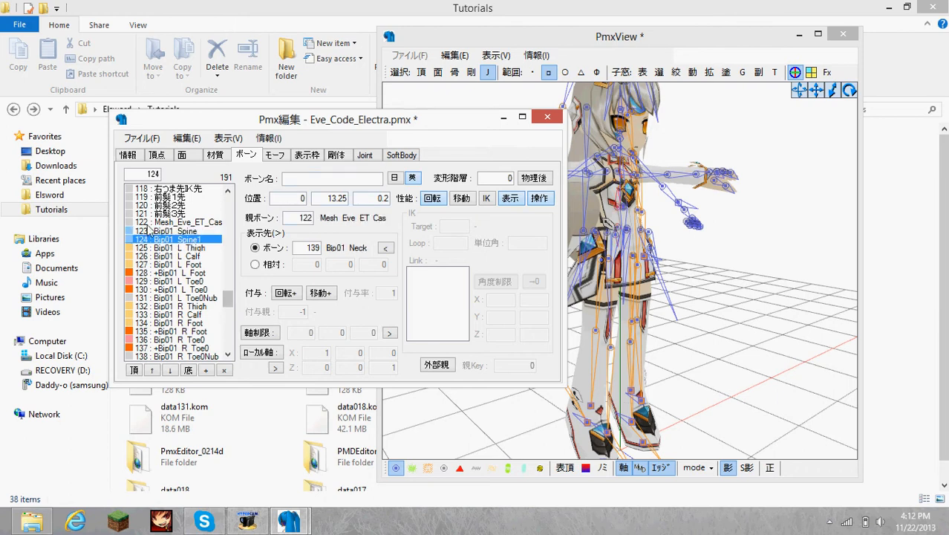
{"action": "left_click", "coordinate": [181, 231]}
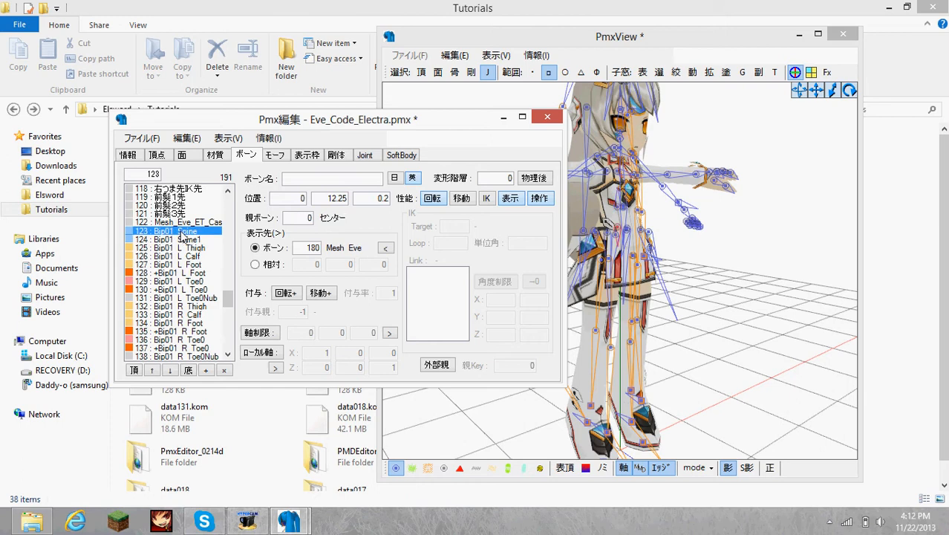
{"action": "left_click", "coordinate": [190, 240]}
- Set the position of the 上半身 (upper body) bone to 13.25 in Y and 0.2 in Z
{"action": "left_click_drag", "start_coordinate": [233, 301], "coordinate": [237, 201]}
{"action": "left_click", "coordinate": [178, 198]}
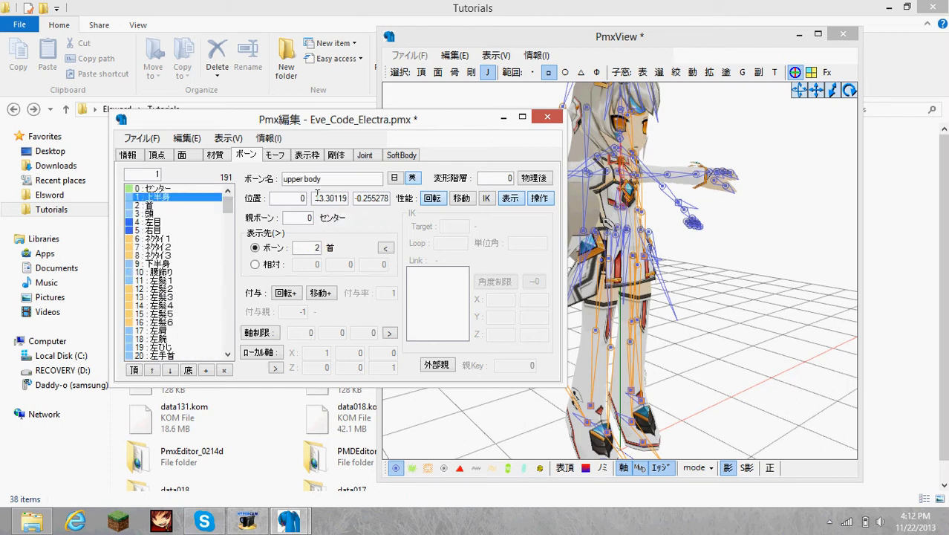
{"action": "left_click_drag", "start_coordinate": [317, 195], "coordinate": [411, 206]}
{"action": "type", "text": "13.25"}
{"action": "left_click_drag", "start_coordinate": [357, 199], "coordinate": [445, 197]}
{"action": "type", "text": "0.2"}
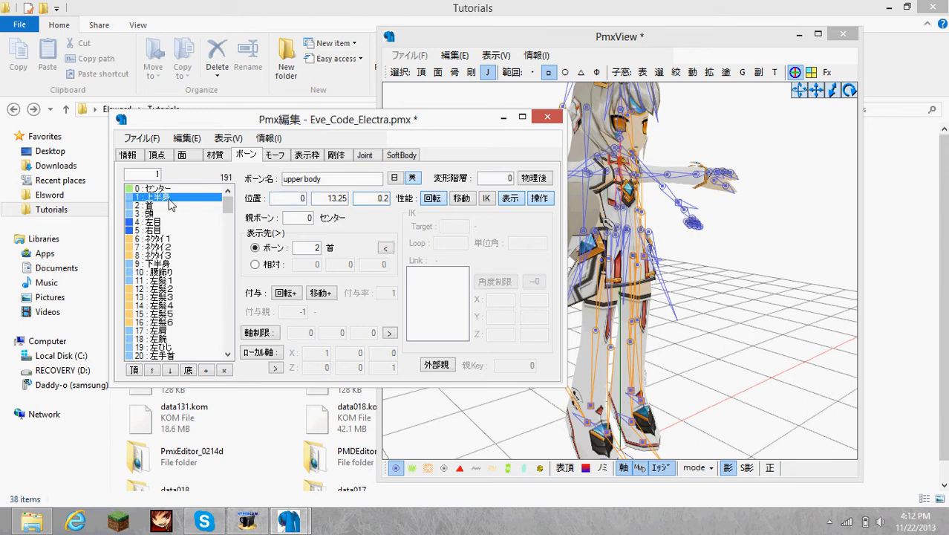
{"action": "left_click", "coordinate": [148, 205]}
{"action": "left_click", "coordinate": [156, 198]}
- Set the parent bone of Bip01_Spine1 to 1 (上半身) and its display-target bone to -1
{"action": "left_click_drag", "start_coordinate": [232, 197], "coordinate": [229, 308]}
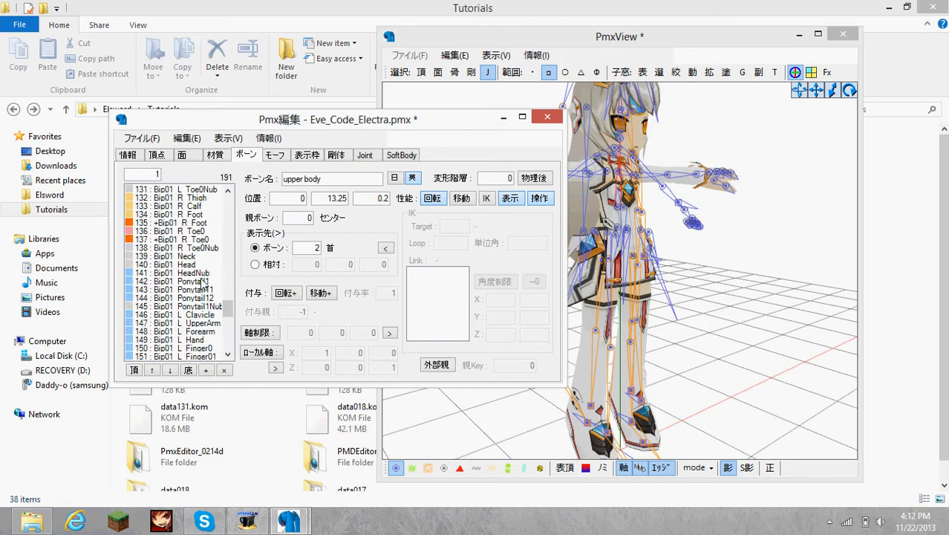
{"action": "scroll", "coordinate": [202, 282], "scroll_direction": "up", "scroll_amount": 5}
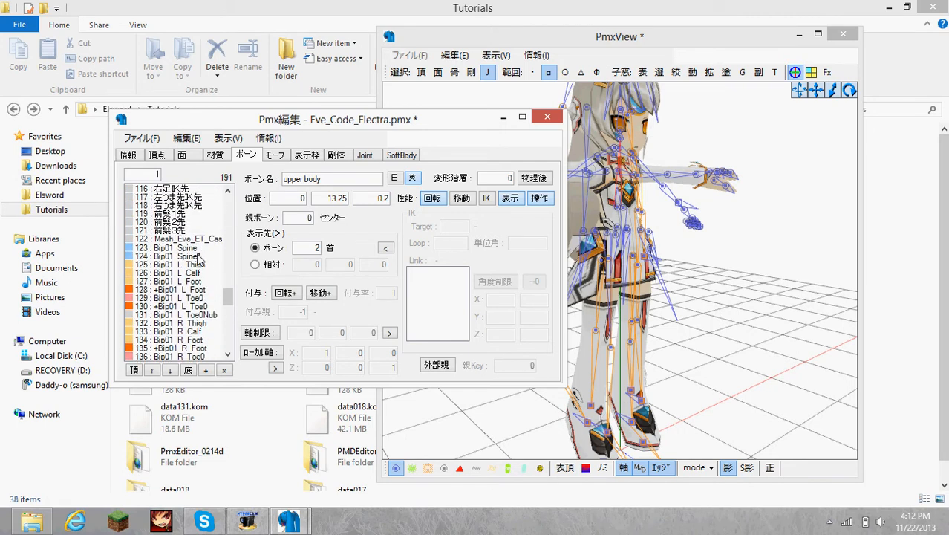
{"action": "left_click", "coordinate": [179, 256]}
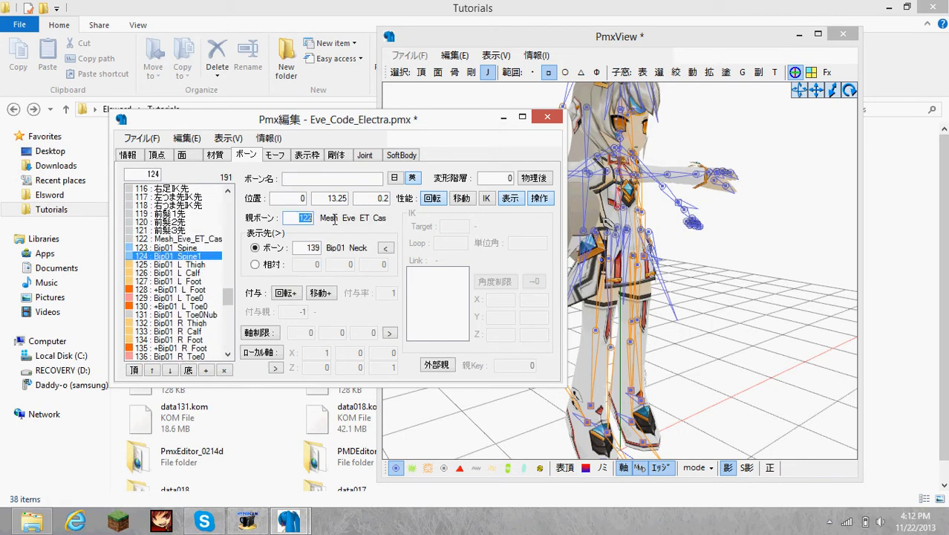
{"action": "type", "text": "1"}
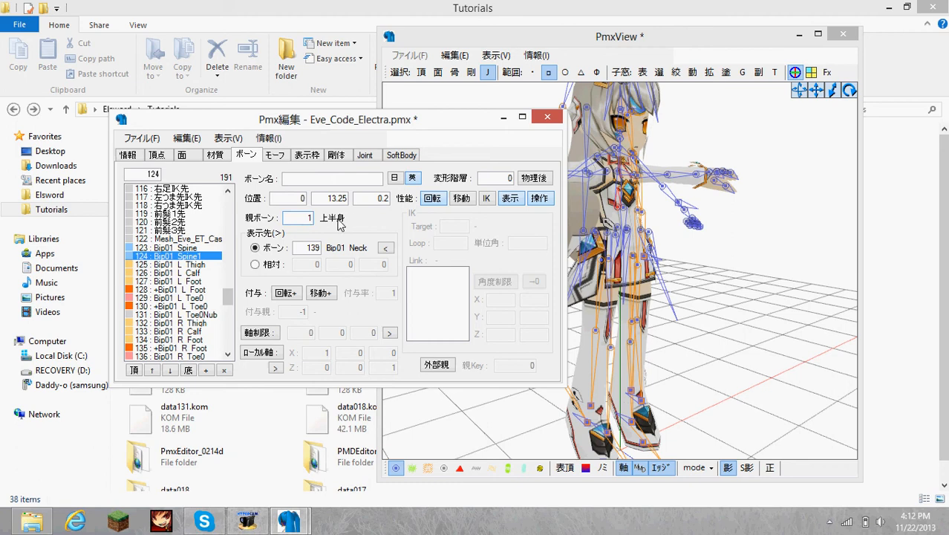
{"action": "double_click", "coordinate": [309, 250]}
{"action": "type", "text": "-1"}
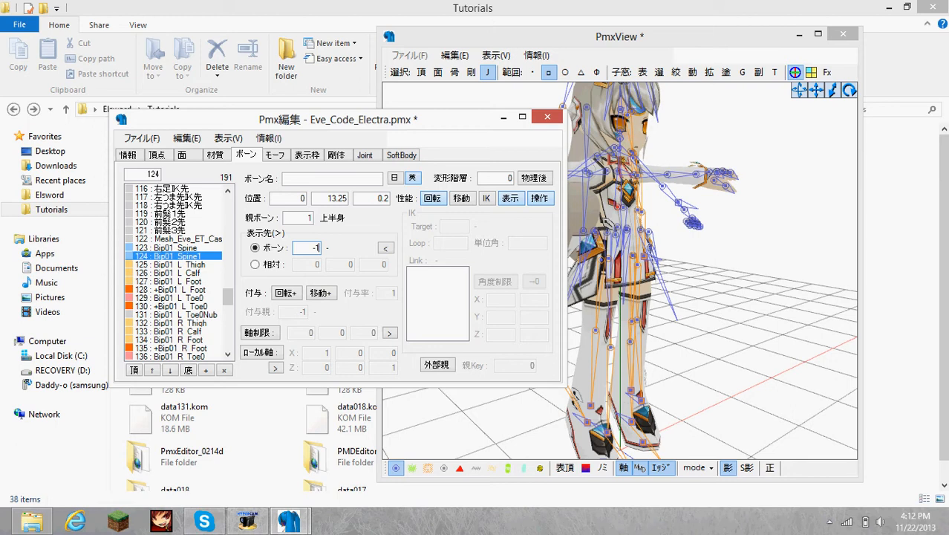
{"action": "left_click", "coordinate": [206, 256]}
- Change the model view's selection mode from joints to bones (骨)
{"action": "right_click_drag", "start_coordinate": [777, 239], "coordinate": [551, 165]}
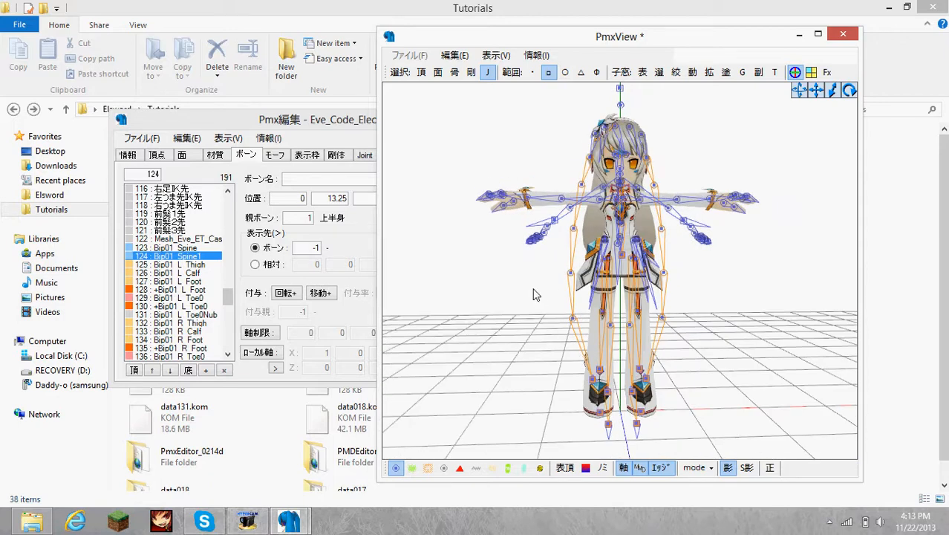
{"action": "left_click", "coordinate": [487, 72]}
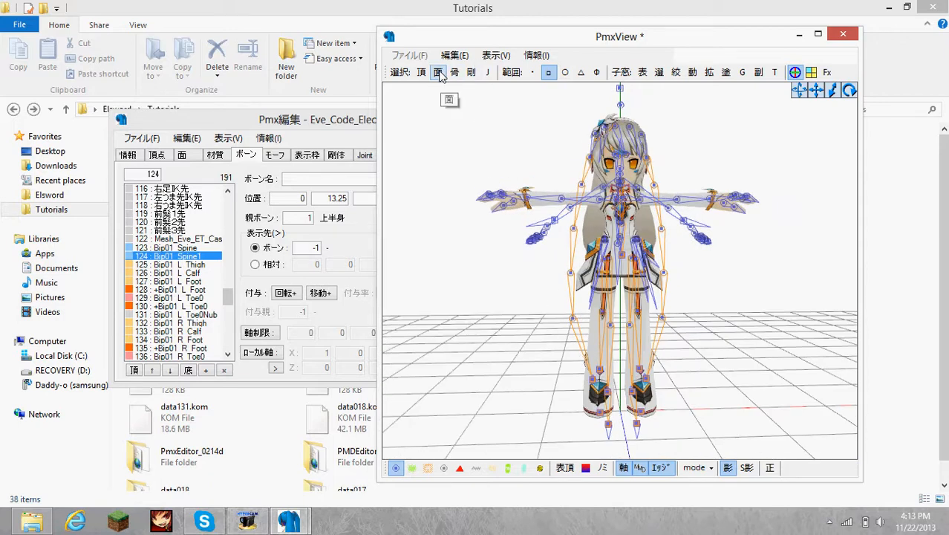
{"action": "right_click_drag", "start_coordinate": [505, 269], "coordinate": [525, 274]}
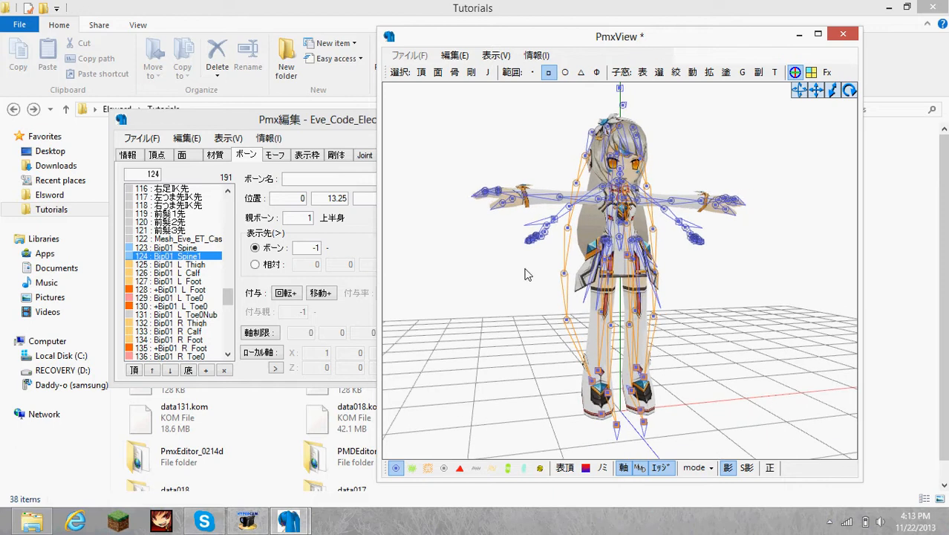
{"action": "left_click", "coordinate": [455, 72]}
{"action": "right_click_drag", "start_coordinate": [509, 212], "coordinate": [597, 349]}
{"action": "mouse_move", "coordinate": [603, 393]}
{"action": "right_mouse_down"}
{"action": "mouse_move", "coordinate": [645, 389]}
{"action": "mouse_move", "coordinate": [601, 390]}
{"action": "right_mouse_up"}
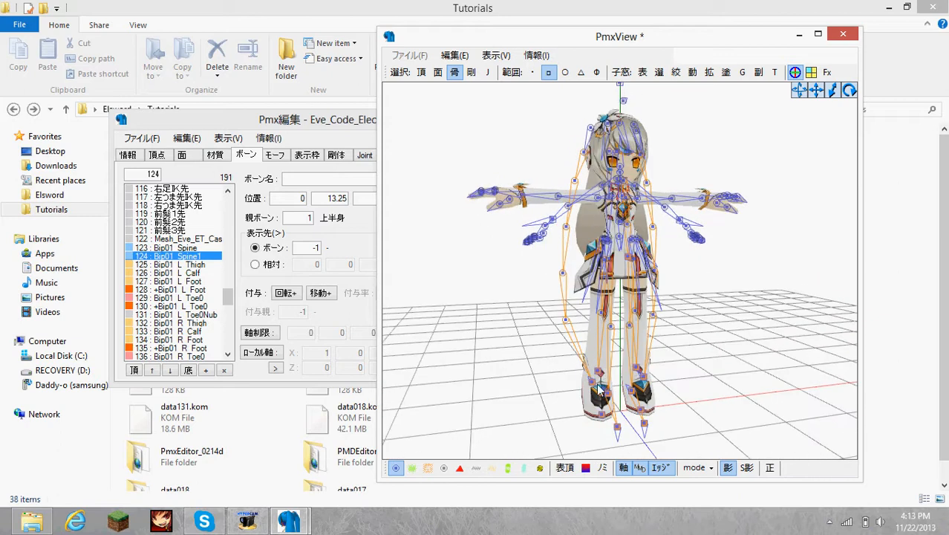
- Remove all five links, 右髪2 through 右髪6, from the IK of the 右髪IK bone
{"action": "left_click_drag", "start_coordinate": [559, 222], "coordinate": [577, 338]}
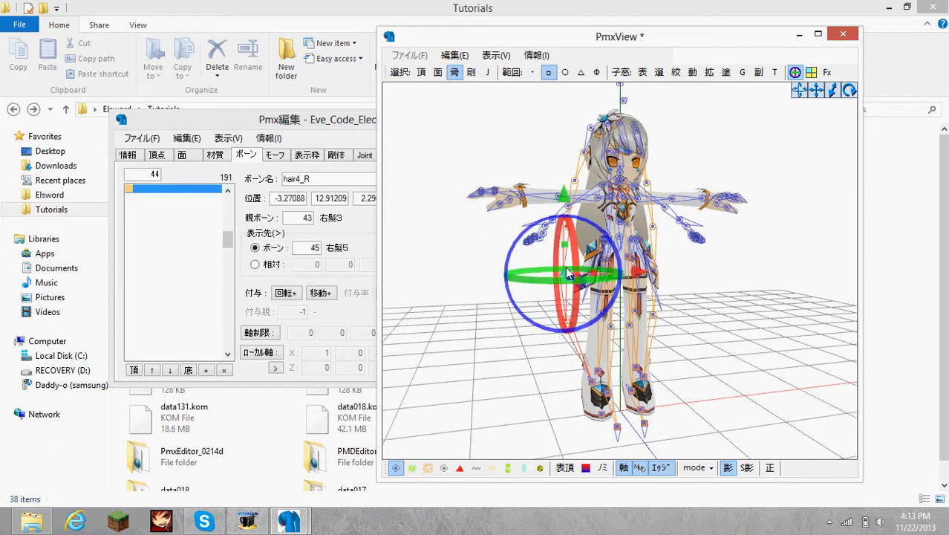
{"action": "mouse_move", "coordinate": [555, 196]}
{"action": "right_mouse_down"}
{"action": "mouse_move", "coordinate": [578, 218]}
{"action": "mouse_move", "coordinate": [546, 201]}
{"action": "right_mouse_up"}
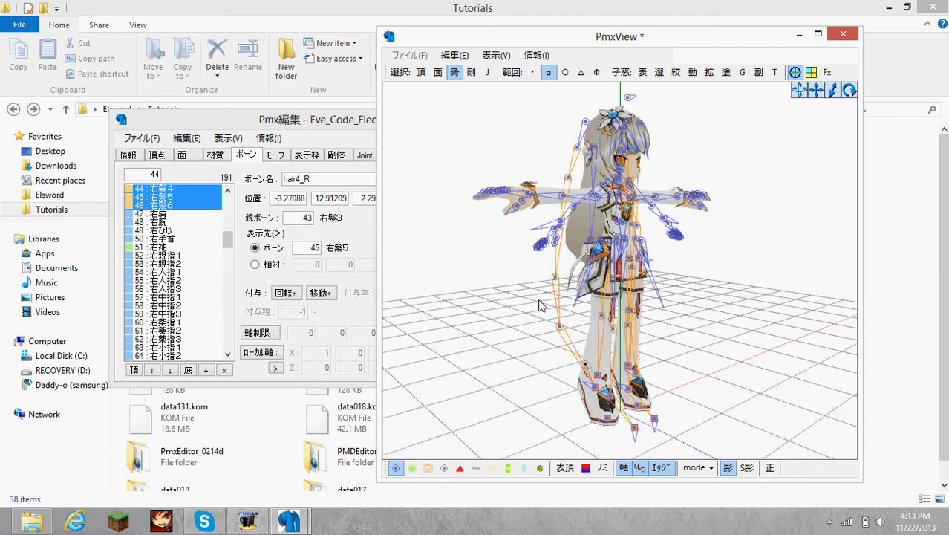
{"action": "left_click", "coordinate": [597, 390]}
{"action": "left_click", "coordinate": [333, 132]}
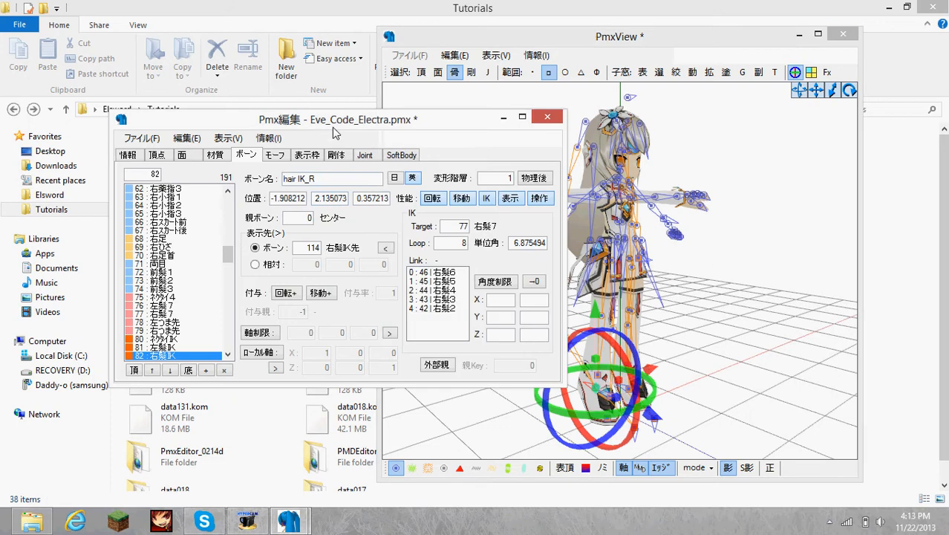
{"action": "left_click", "coordinate": [437, 273]}
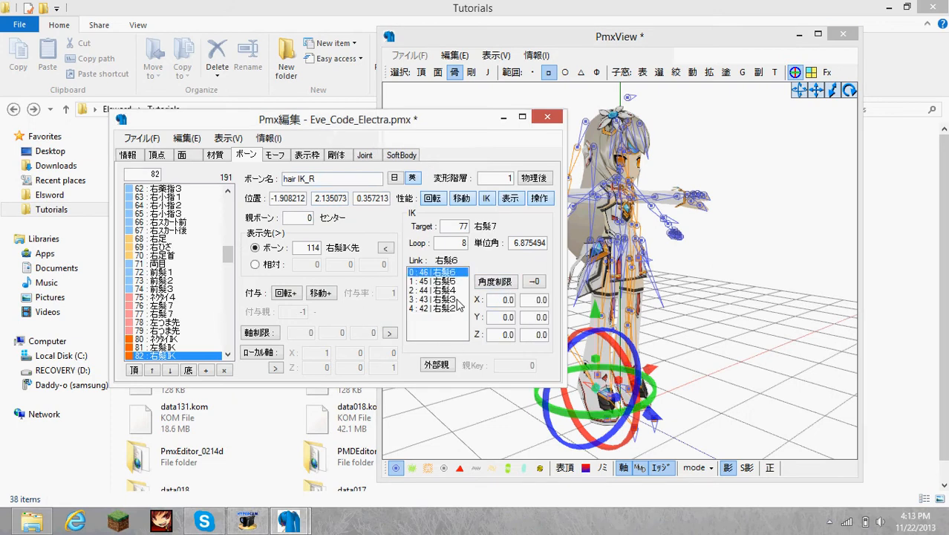
{"action": "key", "text": "Delete"}
{"action": "key", "text": "Delete"}
{"action": "key", "text": "Delete"}
{"action": "key", "text": "Delete"}
{"action": "key", "text": "Delete"}
- Clear every link from the IK of the 左髪IK bone
{"action": "right_click_drag", "start_coordinate": [689, 318], "coordinate": [688, 368]}
{"action": "left_click", "coordinate": [647, 383]}
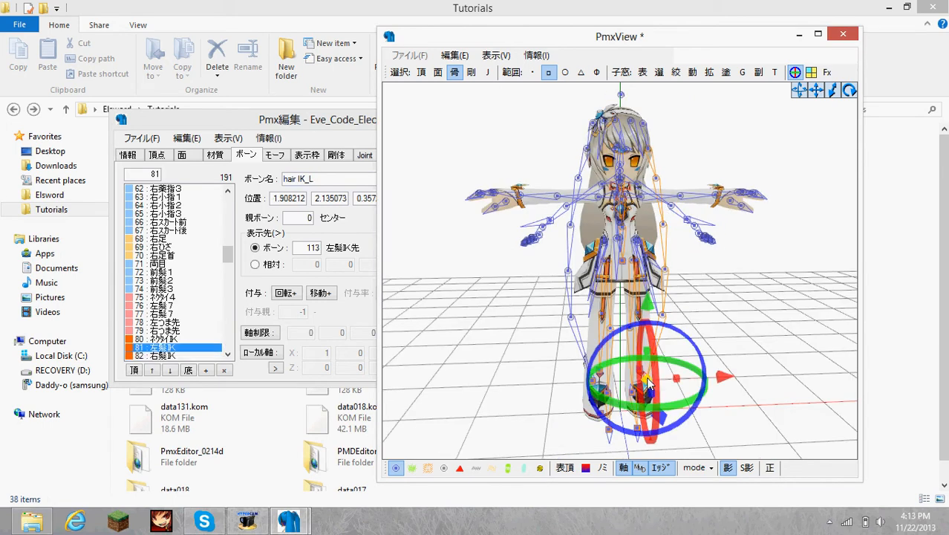
{"action": "left_click", "coordinate": [320, 143]}
{"action": "left_click", "coordinate": [450, 313]}
{"action": "key", "text": "Delete"}
{"action": "key", "text": "Delete"}
{"action": "key", "text": "Delete"}
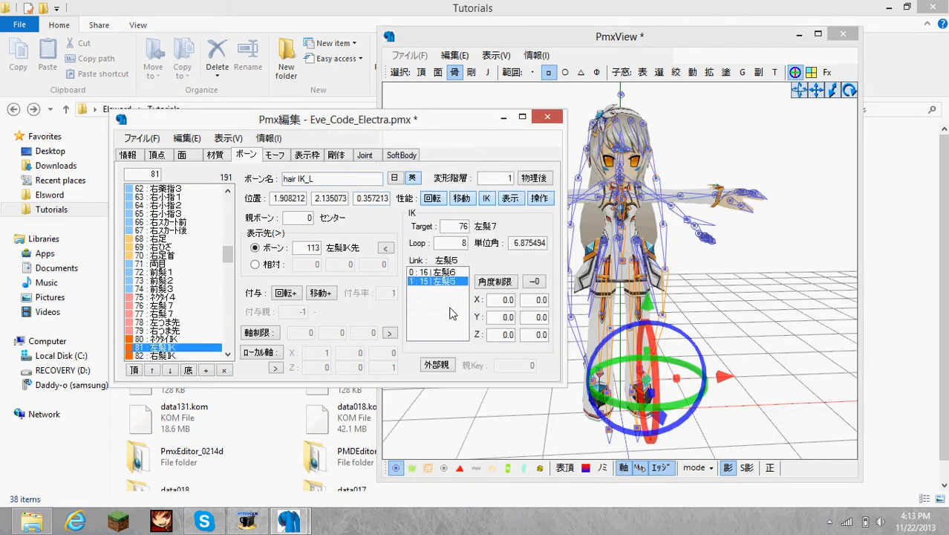
{"action": "key", "text": "Delete"}
{"action": "key", "text": "Delete"}
- Set the display-target bone of all 左髪 and 右髪 bones, including their IK bones, to -1 and hide those bones
{"action": "mouse_move", "coordinate": [732, 321]}
{"action": "right_mouse_down"}
{"action": "mouse_move", "coordinate": [702, 318]}
{"action": "mouse_move", "coordinate": [730, 322]}
{"action": "right_mouse_up"}
{"action": "left_click", "coordinate": [670, 318]}
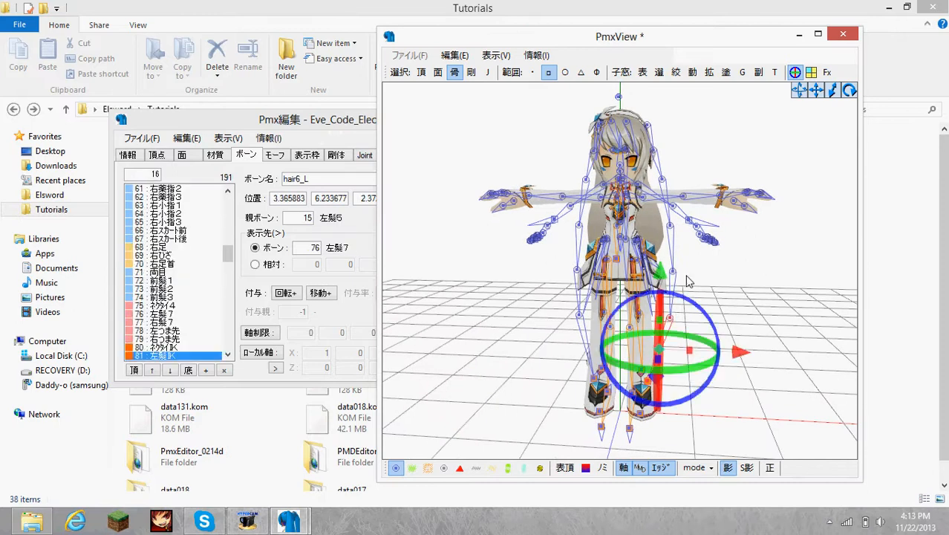
{"action": "left_click_drag", "start_coordinate": [685, 262], "coordinate": [664, 283], "text": "shift"}
{"action": "left_click_drag", "start_coordinate": [681, 215], "coordinate": [660, 236], "text": "shift"}
{"action": "left_click_drag", "start_coordinate": [670, 139], "coordinate": [656, 178], "text": "shift"}
{"action": "left_click_drag", "start_coordinate": [654, 117], "coordinate": [642, 132], "text": "shift"}
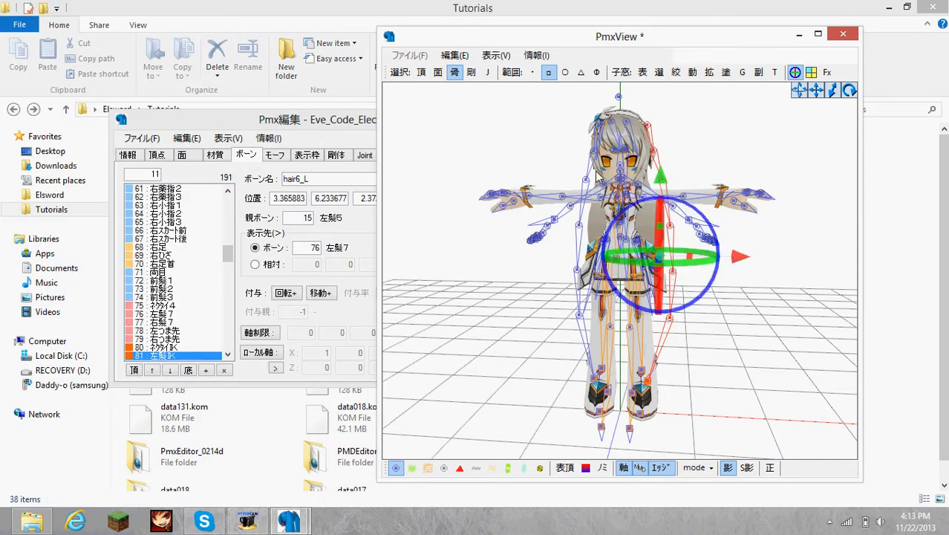
{"action": "right_click_drag", "start_coordinate": [579, 184], "coordinate": [609, 185]}
{"action": "left_click_drag", "start_coordinate": [557, 95], "coordinate": [577, 182], "text": "shift"}
{"action": "left_click_drag", "start_coordinate": [560, 220], "coordinate": [568, 227], "text": "shift"}
{"action": "left_click_drag", "start_coordinate": [547, 271], "coordinate": [563, 329], "text": "shift"}
{"action": "left_click_drag", "start_coordinate": [584, 372], "coordinate": [596, 386], "text": "shift"}
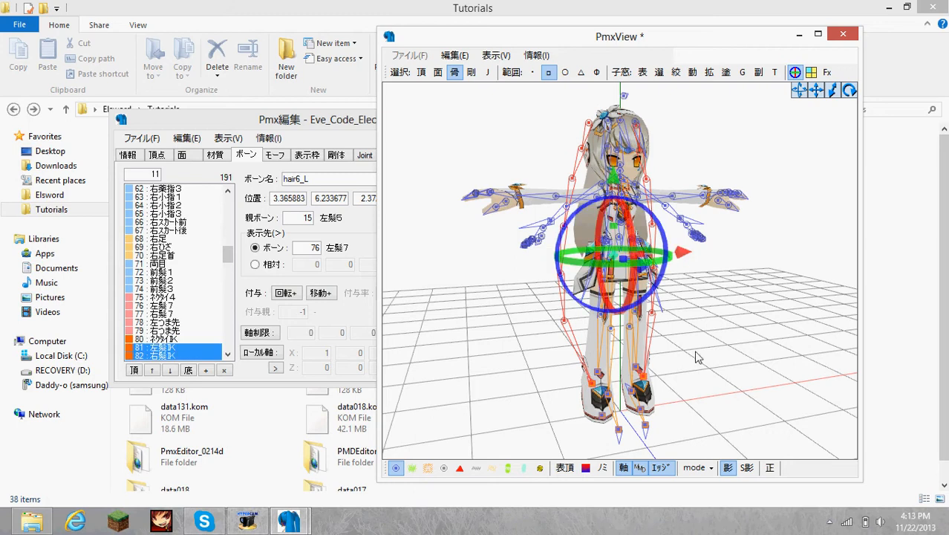
{"action": "mouse_move", "coordinate": [697, 350]}
{"action": "right_mouse_down"}
{"action": "mouse_move", "coordinate": [657, 349]}
{"action": "mouse_move", "coordinate": [696, 350]}
{"action": "right_mouse_up"}
{"action": "left_click", "coordinate": [251, 124]}
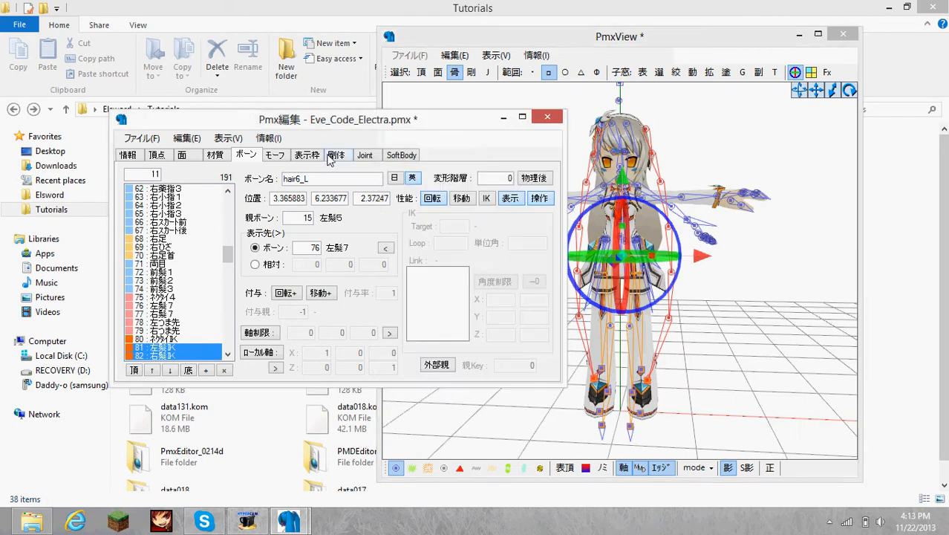
{"action": "type", "text": "-1"}
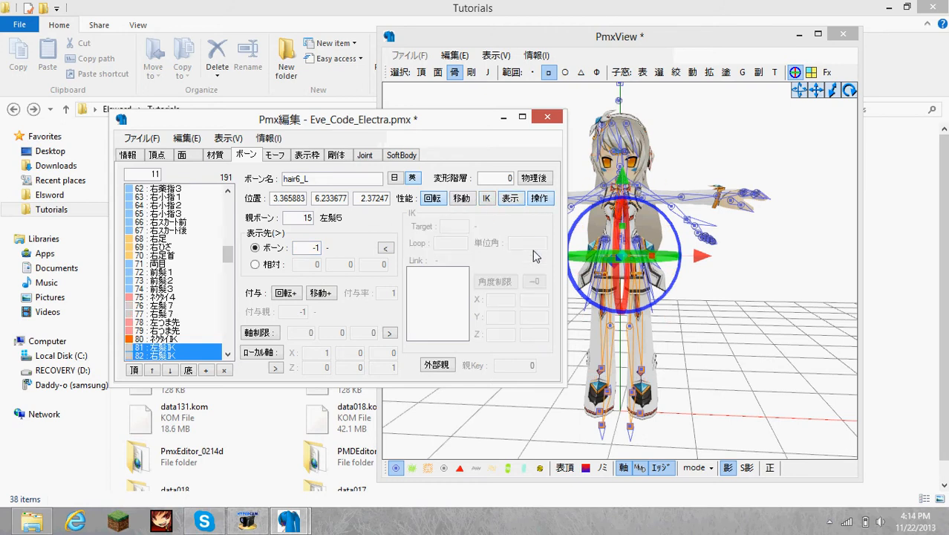
- Remove the three ネクタイ links from the IK of the ネクタイIK (necktie IK) bone
{"action": "right_click_drag", "start_coordinate": [743, 304], "coordinate": [603, 203]}
{"action": "right_click_drag", "start_coordinate": [542, 156], "coordinate": [559, 215]}
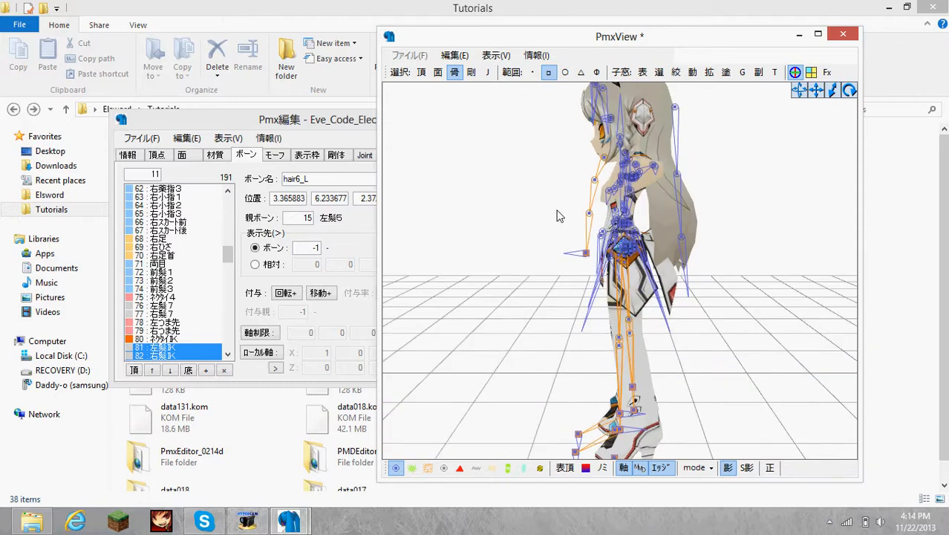
{"action": "left_click", "coordinate": [587, 255]}
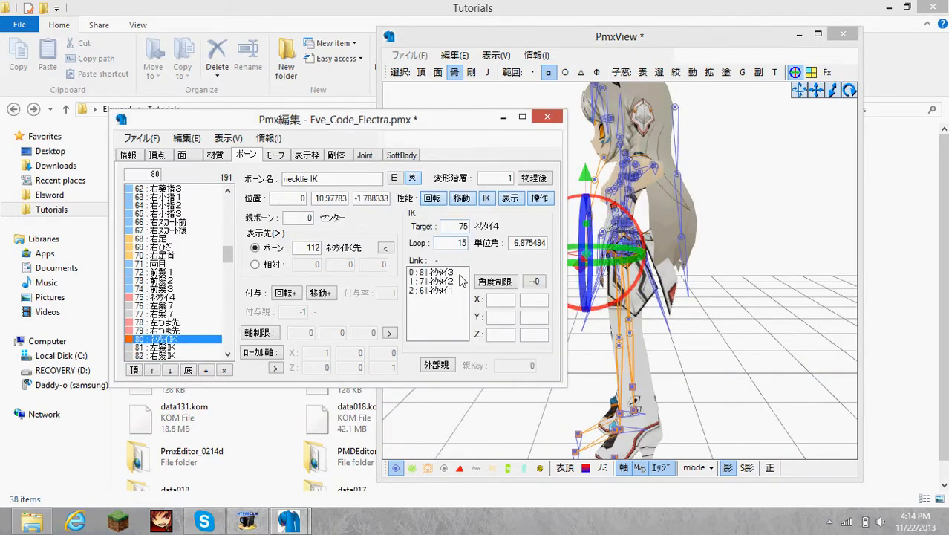
{"action": "left_click", "coordinate": [575, 183]}
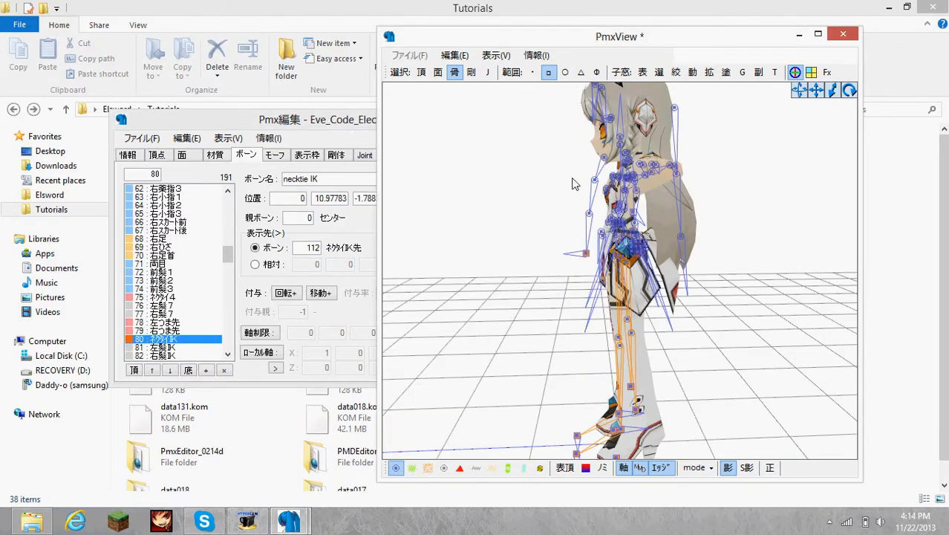
- Set the display-target bone of all ネクタイ (necktie) bones and their IK bone to -1 and hide them
{"action": "left_click_drag", "start_coordinate": [581, 238], "coordinate": [593, 257]}
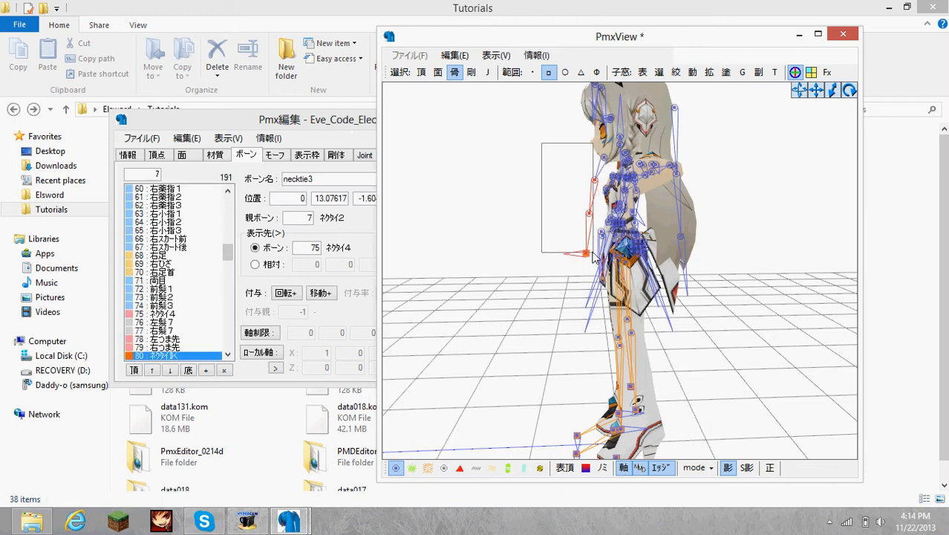
{"action": "left_click_drag", "start_coordinate": [599, 154], "coordinate": [595, 184], "text": "shift"}
{"action": "left_click", "coordinate": [322, 119]}
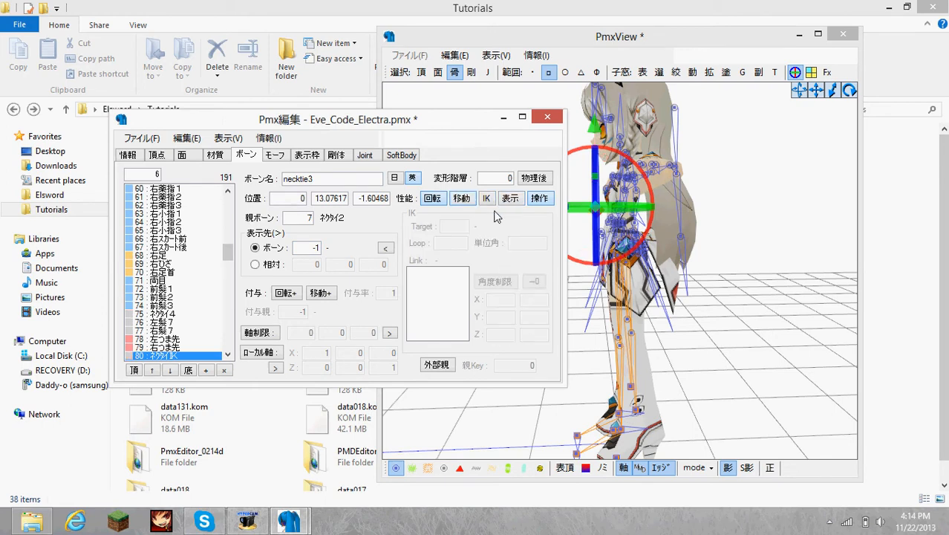
- Set the display-target bone of the front hair bones 前髪1, 前髪2 and 前髪3 to -1 and hide them
{"action": "right_click_drag", "start_coordinate": [587, 344], "coordinate": [570, 220]}
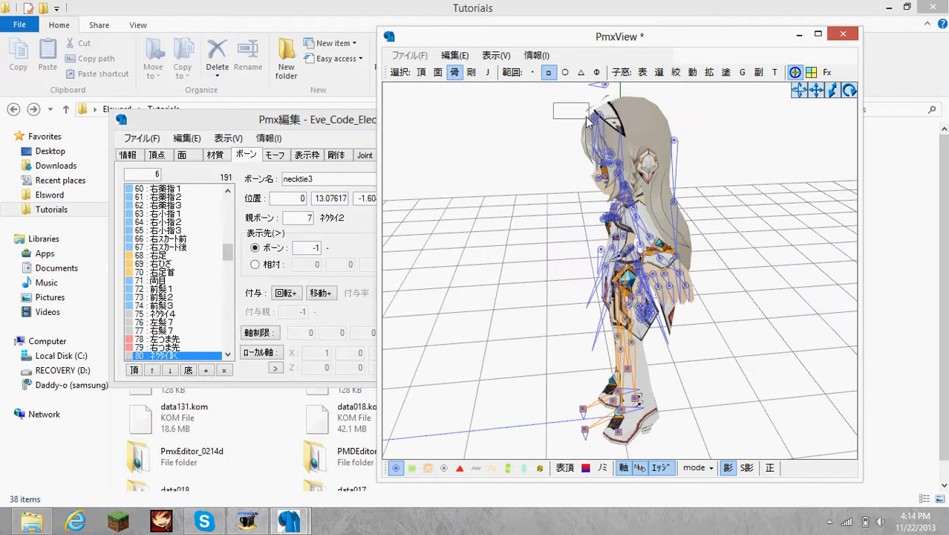
{"action": "left_click_drag", "start_coordinate": [586, 116], "coordinate": [588, 117]}
{"action": "right_click", "coordinate": [657, 144]}
{"action": "right_click_drag", "start_coordinate": [657, 144], "coordinate": [568, 154]}
{"action": "left_click_drag", "start_coordinate": [621, 153], "coordinate": [612, 162]}
{"action": "right_click_drag", "start_coordinate": [612, 162], "coordinate": [548, 179]}
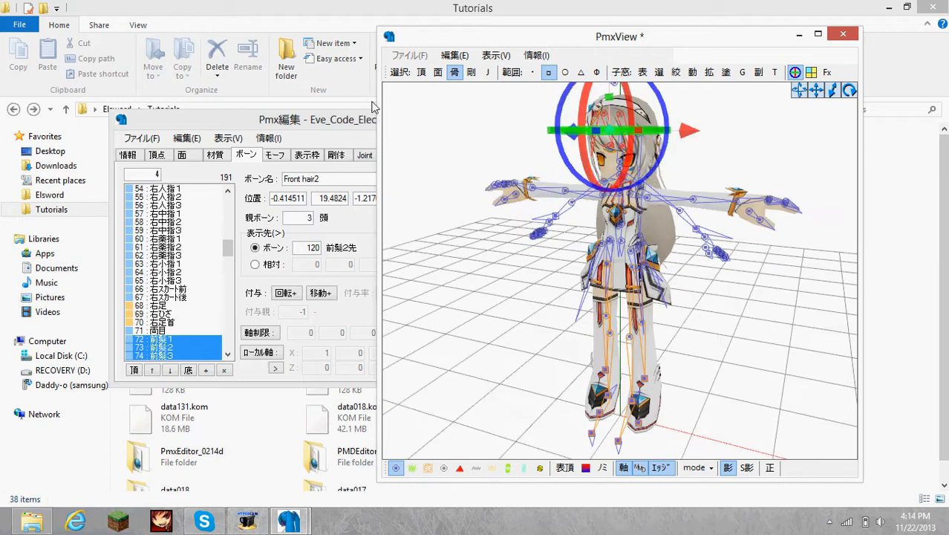
{"action": "left_click", "coordinate": [338, 121]}
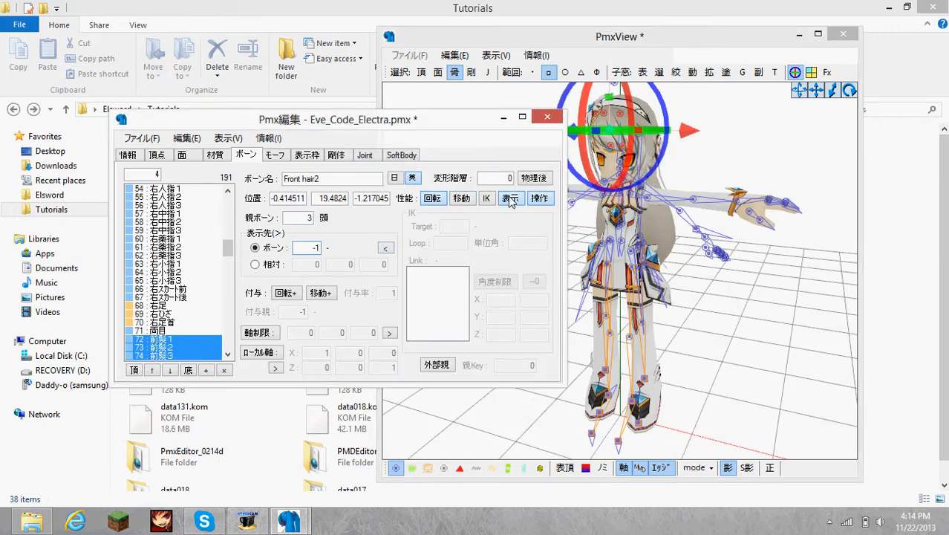
- Show the model in the TransformView window and reposition that window
{"action": "right_click_drag", "start_coordinate": [580, 201], "coordinate": [671, 146]}
{"action": "left_click", "coordinate": [496, 55]}
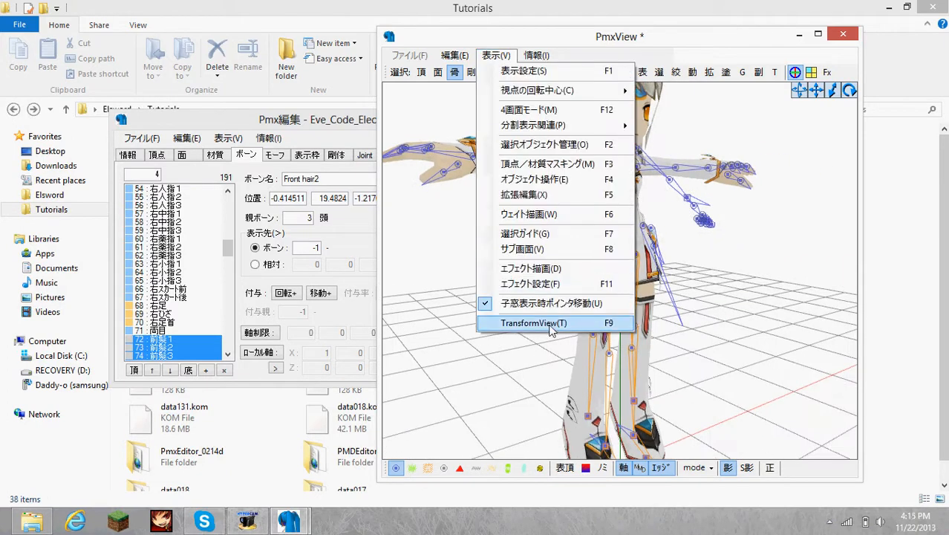
{"action": "left_click", "coordinate": [298, 121]}
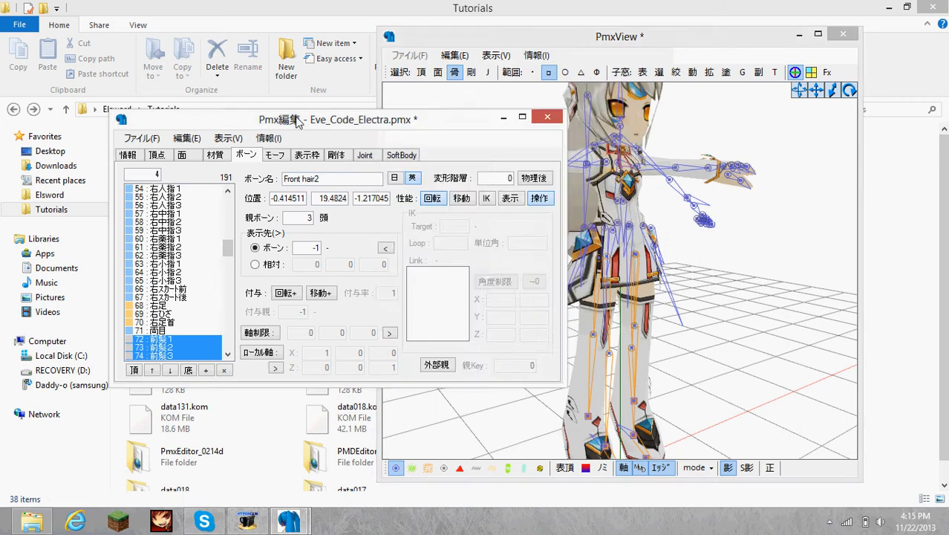
{"action": "mouse_move", "coordinate": [704, 260]}
{"action": "right_mouse_down"}
{"action": "mouse_move", "coordinate": [725, 275]}
{"action": "mouse_move", "coordinate": [749, 273]}
{"action": "mouse_move", "coordinate": [710, 270]}
{"action": "right_mouse_up"}
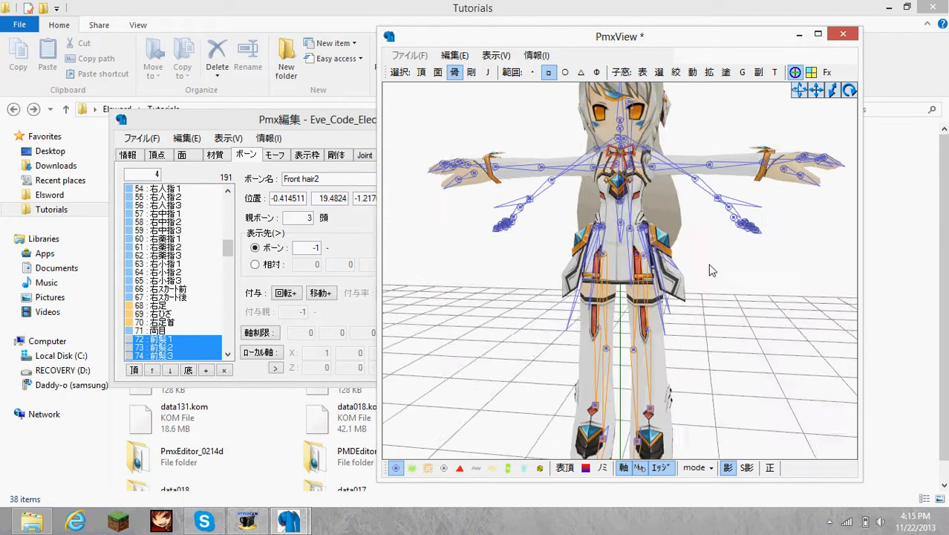
{"action": "left_click", "coordinate": [497, 55]}
{"action": "left_click", "coordinate": [543, 324]}
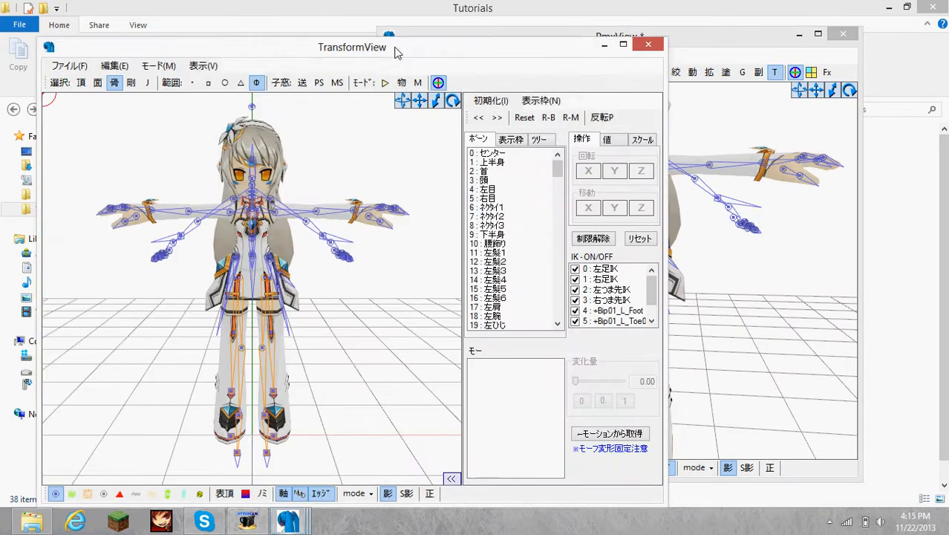
{"action": "left_click_drag", "start_coordinate": [395, 50], "coordinate": [476, 20]}
- Test-rotate the 上半身 (upper body) bone at the waist and undo the rotation
{"action": "right_click_drag", "start_coordinate": [414, 179], "coordinate": [386, 194]}
{"action": "scroll", "coordinate": [391, 198], "scroll_direction": "up", "scroll_amount": 4}
{"action": "scroll", "coordinate": [367, 197], "scroll_direction": "up", "scroll_amount": 3}
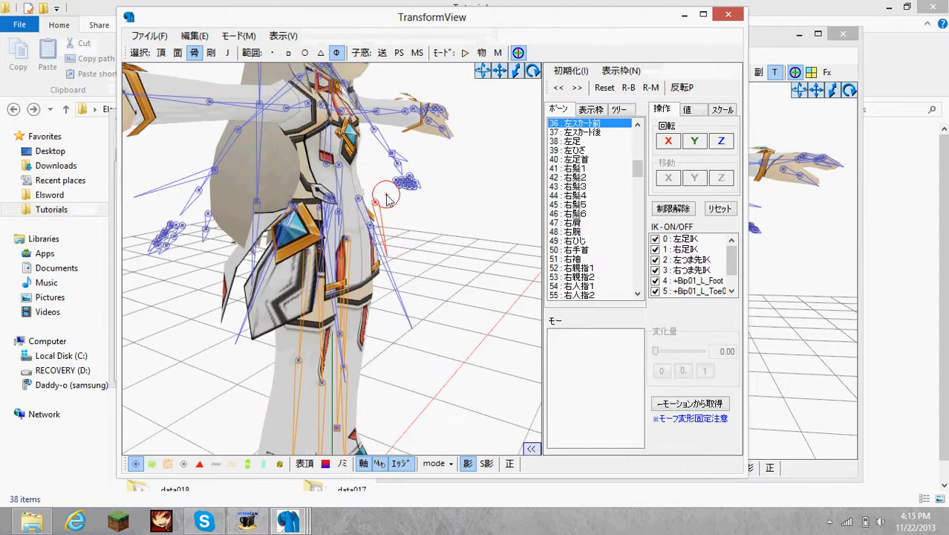
{"action": "left_click", "coordinate": [325, 162]}
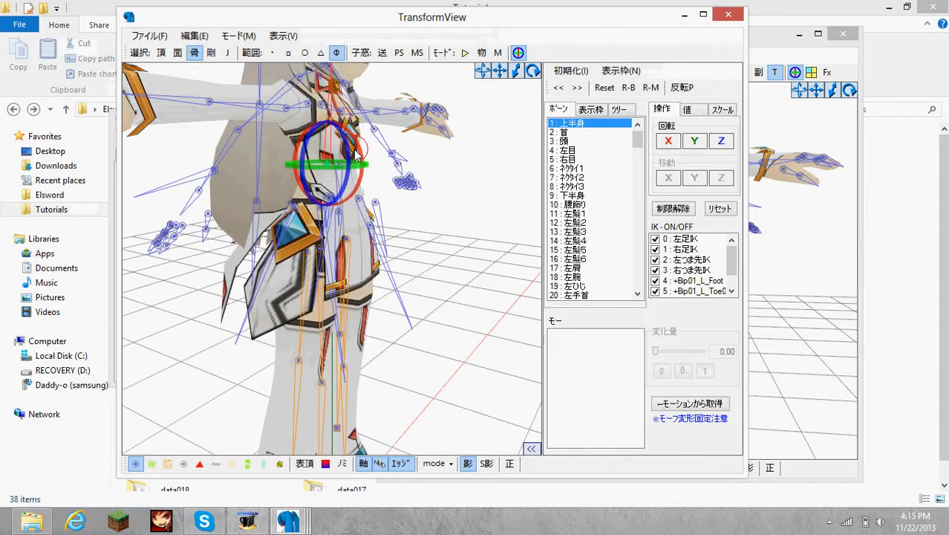
{"action": "right_click_drag", "start_coordinate": [335, 156], "coordinate": [354, 156]}
{"action": "mouse_move", "coordinate": [370, 149]}
{"action": "left_mouse_down"}
{"action": "mouse_move", "coordinate": [370, 187]}
{"action": "mouse_move", "coordinate": [369, 148]}
{"action": "left_mouse_up"}
{"action": "key", "text": "ctrl+z"}
- Check the position of Bip01_Spine and set the 下半身 (lower body) bone's position to 12.25 in Y and 0.2 in Z
{"action": "right_click_drag", "start_coordinate": [410, 191], "coordinate": [450, 187]}
{"action": "left_click", "coordinate": [412, 154]}
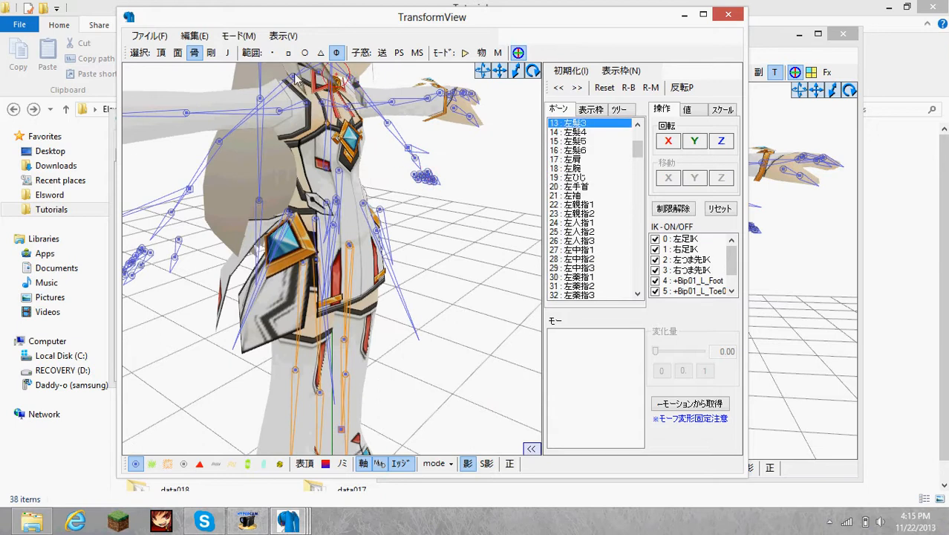
{"action": "mouse_move", "coordinate": [392, 199]}
{"action": "right_mouse_down"}
{"action": "mouse_move", "coordinate": [297, 195]}
{"action": "mouse_move", "coordinate": [398, 196]}
{"action": "mouse_move", "coordinate": [382, 197]}
{"action": "right_mouse_up"}
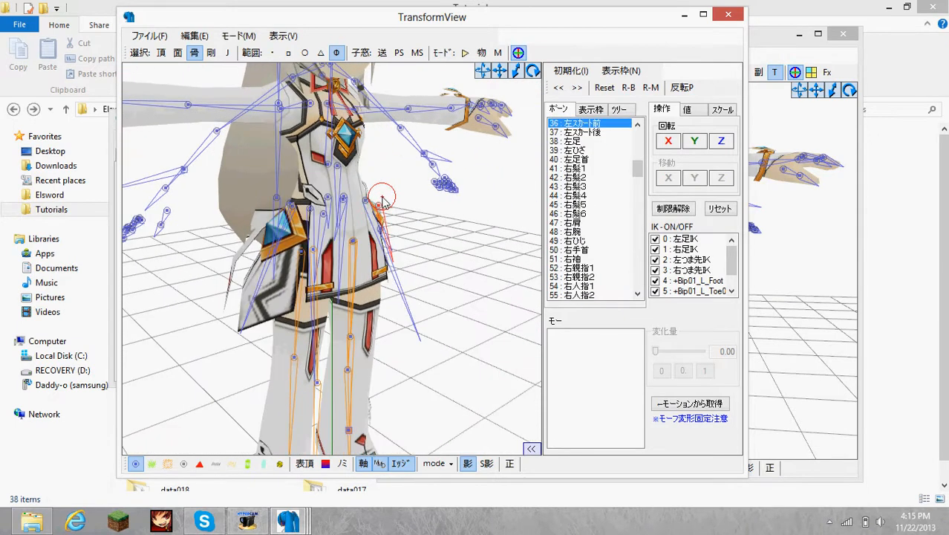
{"action": "left_click", "coordinate": [341, 172]}
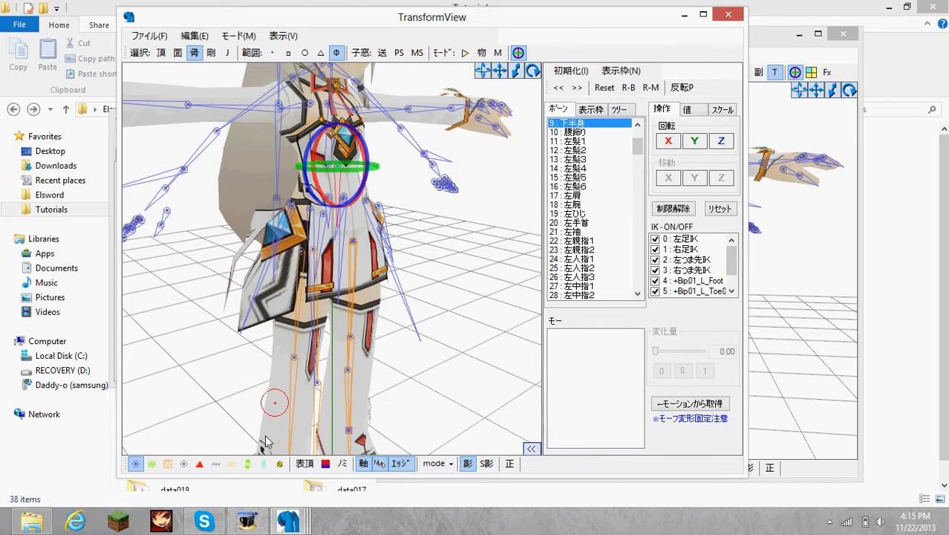
{"action": "mouse_move", "coordinate": [288, 521]}
{"action": "left_click", "coordinate": [152, 453]}
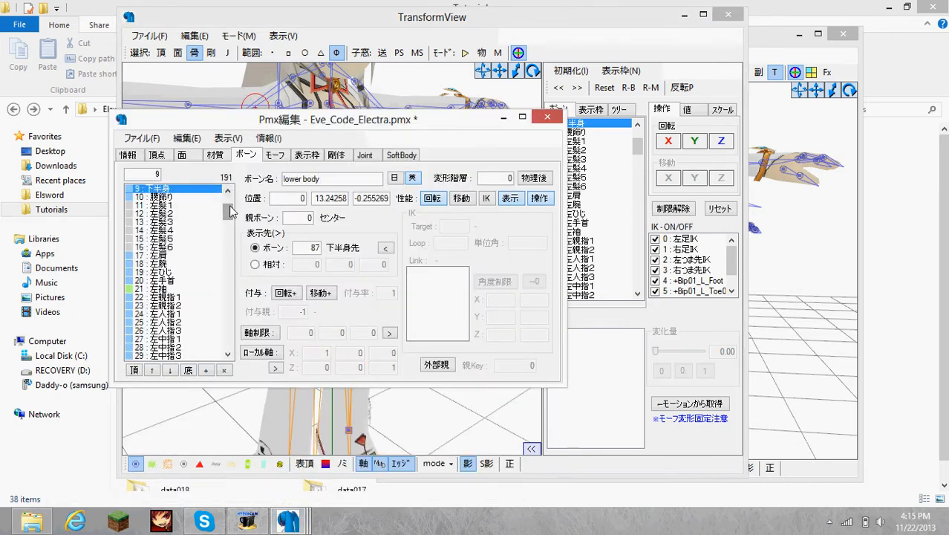
{"action": "left_click_drag", "start_coordinate": [229, 219], "coordinate": [229, 301]}
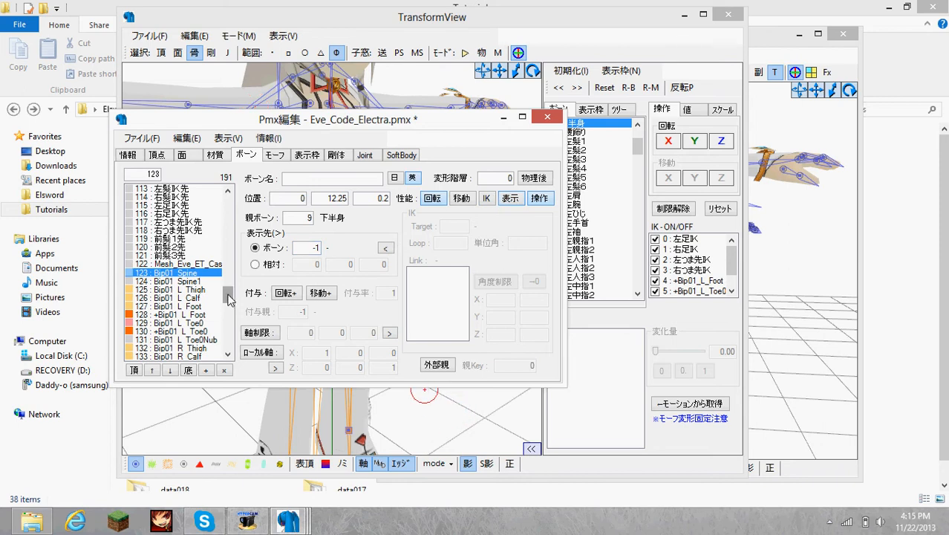
{"action": "left_click_drag", "start_coordinate": [229, 298], "coordinate": [215, 206]}
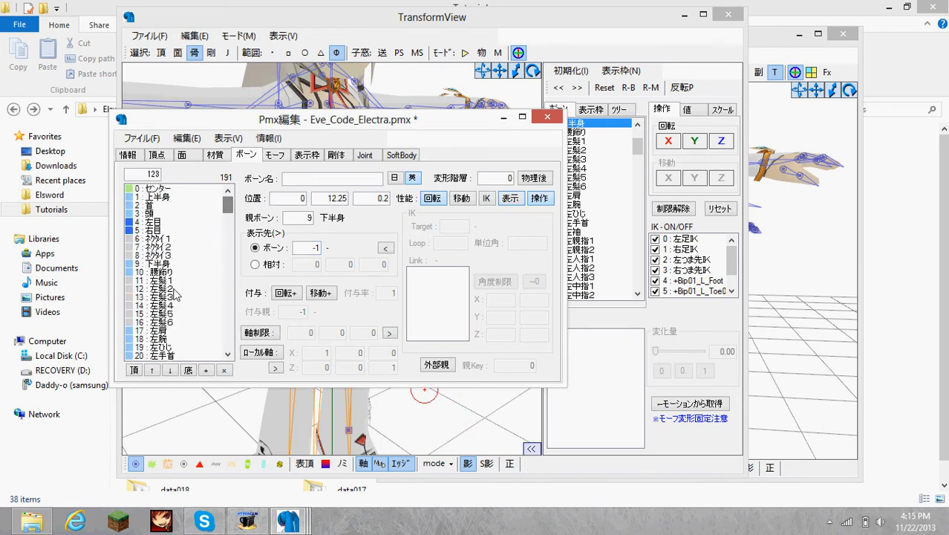
{"action": "left_click", "coordinate": [155, 265]}
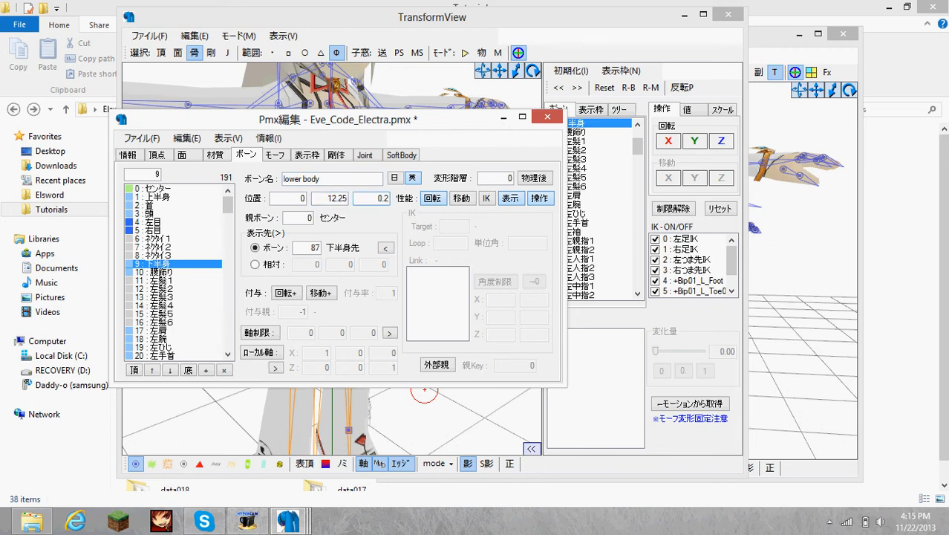
- Return to TransformView and test the rotation of the repositioned 下半身 (lower body) bone
{"action": "left_click", "coordinate": [440, 101]}
{"action": "left_click", "coordinate": [441, 190]}
{"action": "mouse_move", "coordinate": [441, 190]}
{"action": "right_mouse_down"}
{"action": "mouse_move", "coordinate": [390, 187]}
{"action": "mouse_move", "coordinate": [493, 187]}
{"action": "mouse_move", "coordinate": [382, 176]}
{"action": "right_mouse_up"}
{"action": "left_click", "coordinate": [432, 187]}
{"action": "left_click", "coordinate": [326, 165]}
{"action": "right_click_drag", "start_coordinate": [326, 166], "coordinate": [355, 195]}
{"action": "left_click", "coordinate": [331, 202]}
{"action": "left_click", "coordinate": [337, 205]}
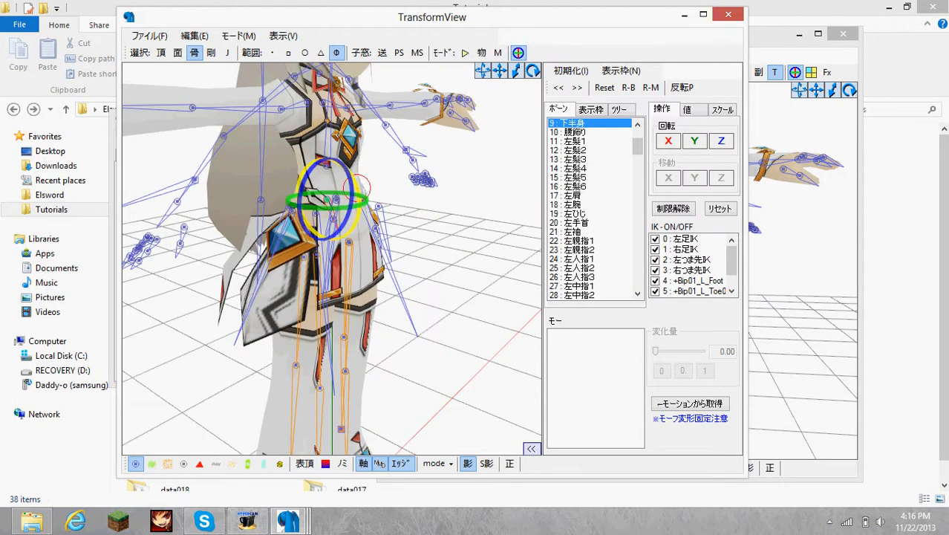
- Examine the sleeve and hand bones beside both arms of the model
{"action": "left_click", "coordinate": [425, 181]}
{"action": "right_click_drag", "start_coordinate": [425, 181], "coordinate": [327, 182]}
{"action": "left_click", "coordinate": [248, 179]}
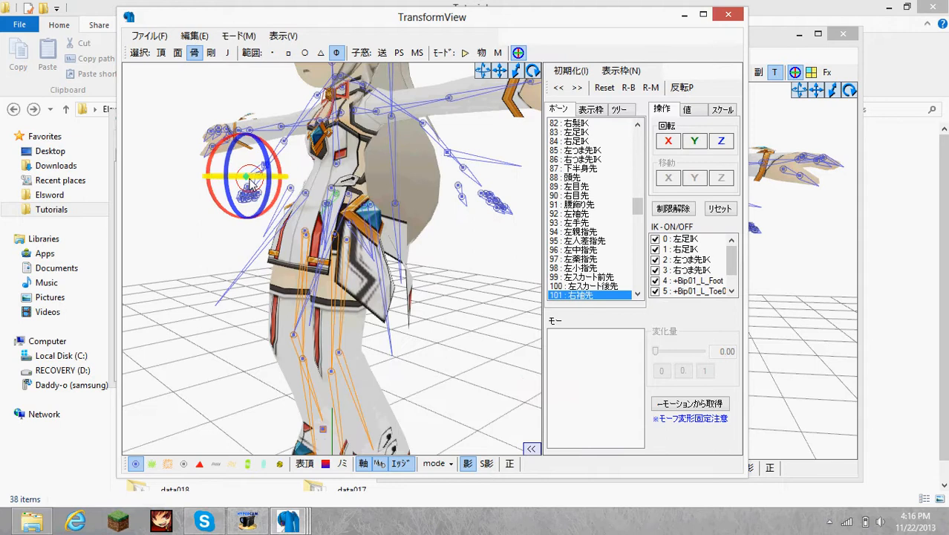
{"action": "right_click_drag", "start_coordinate": [191, 187], "coordinate": [254, 187]}
{"action": "left_click", "coordinate": [249, 192]}
{"action": "left_click", "coordinate": [180, 192]}
{"action": "left_click", "coordinate": [203, 194]}
{"action": "scroll", "coordinate": [420, 195], "scroll_direction": "down", "scroll_amount": 5}
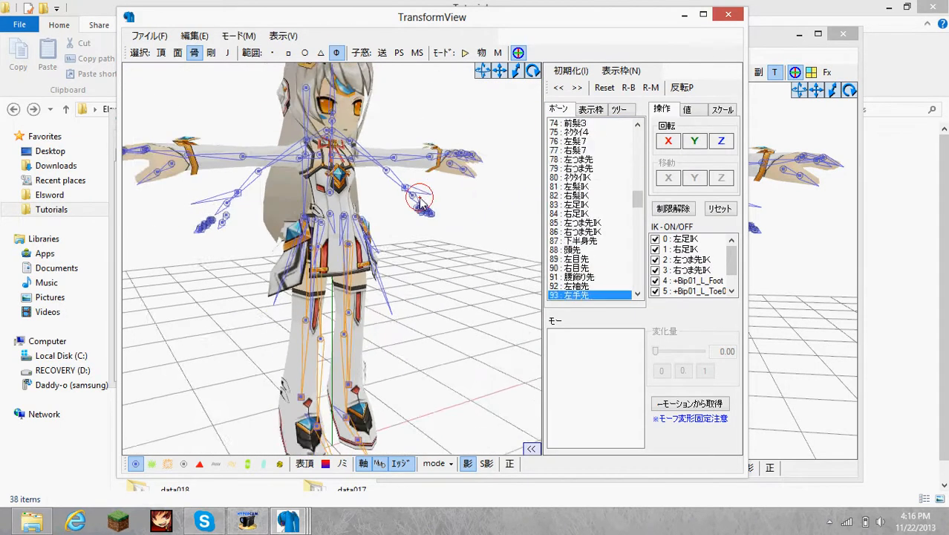
- Locate the 首 (neck) bone on the model and inspect its position and parent in the bone editor
{"action": "right_click_drag", "start_coordinate": [436, 140], "coordinate": [407, 232]}
{"action": "scroll", "coordinate": [332, 186], "scroll_direction": "up", "scroll_amount": 3}
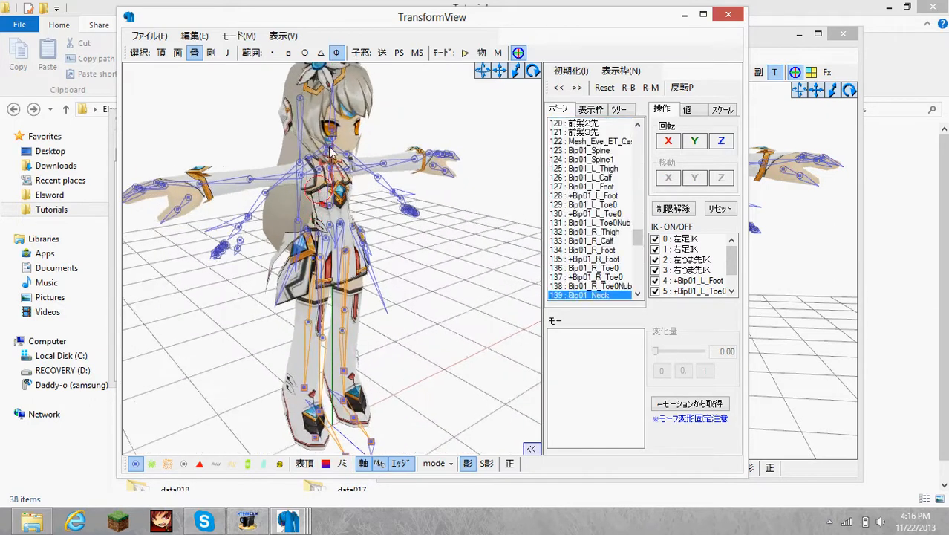
{"action": "right_click_drag", "start_coordinate": [275, 148], "coordinate": [336, 101]}
{"action": "scroll", "coordinate": [334, 142], "scroll_direction": "up", "scroll_amount": 3}
{"action": "mouse_move", "coordinate": [260, 522]}
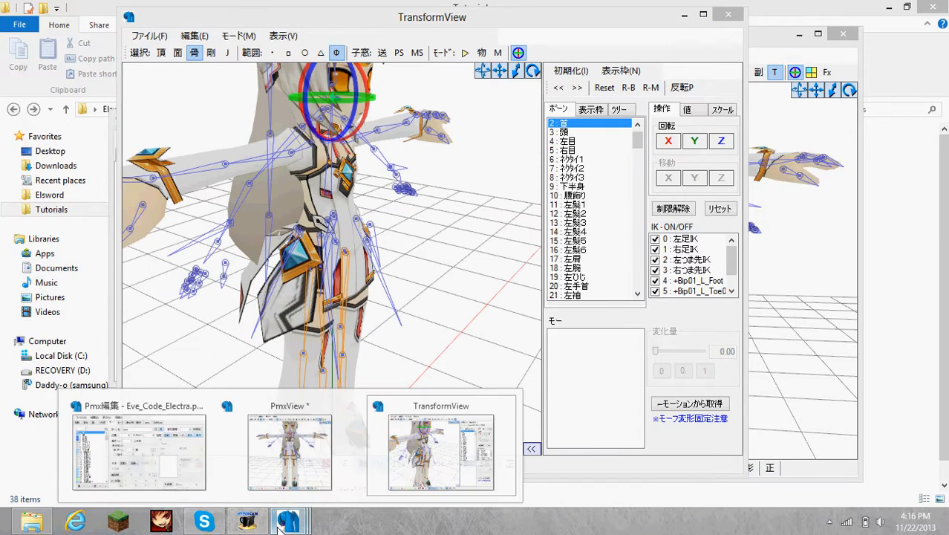
{"action": "left_click", "coordinate": [201, 458]}
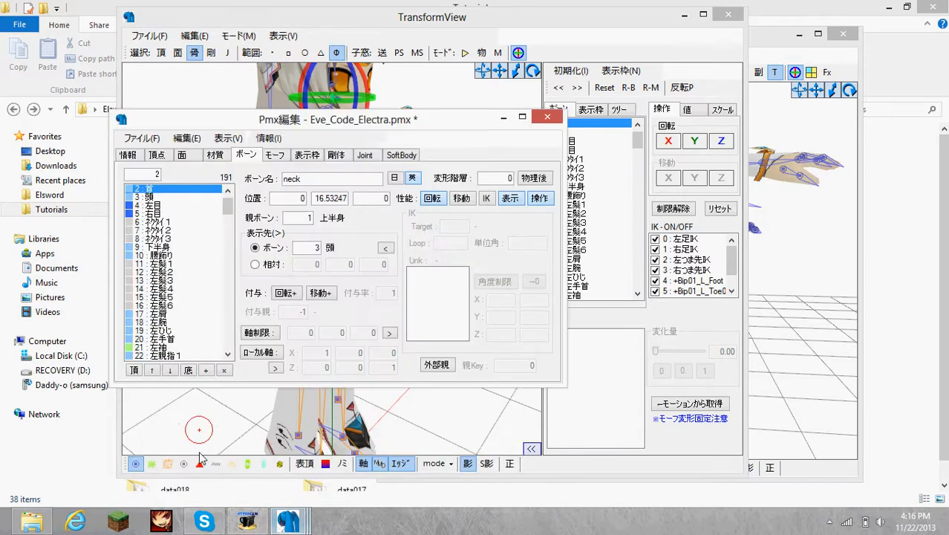
{"action": "left_click", "coordinate": [176, 197]}
{"action": "left_click_drag", "start_coordinate": [225, 201], "coordinate": [225, 196]}
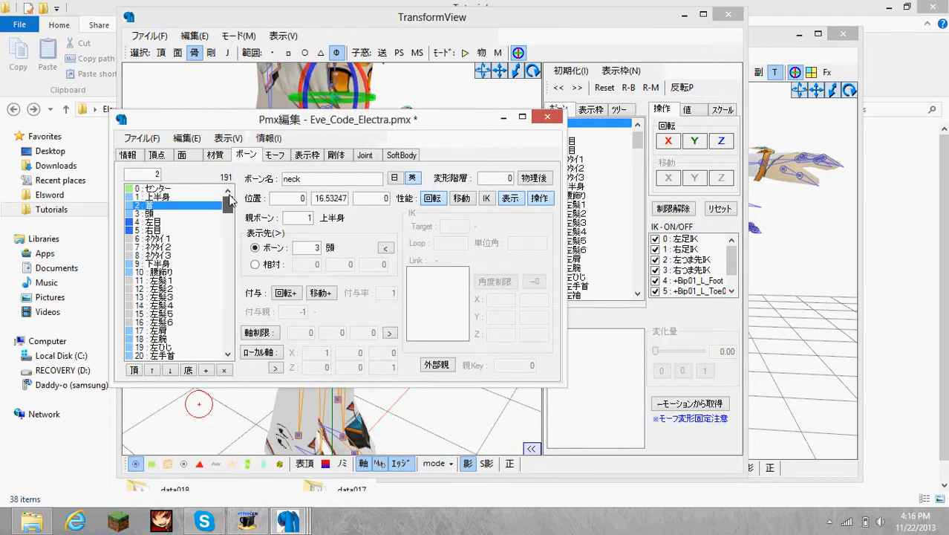
{"action": "left_click", "coordinate": [177, 198]}
{"action": "left_click", "coordinate": [166, 205]}
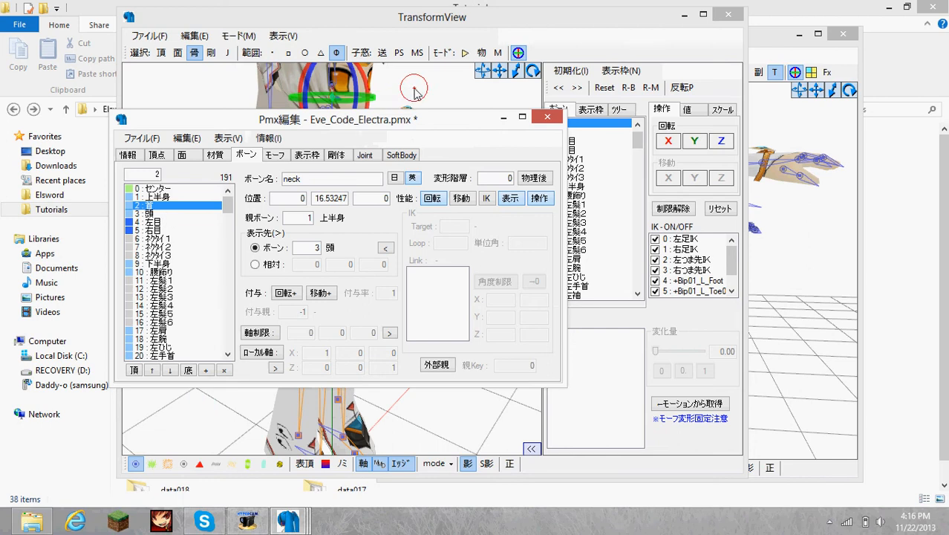
- Pick the Bip01_HeadNub bone at the neck and check its Y and Z position in the bone editor
{"action": "right_click_drag", "start_coordinate": [419, 89], "coordinate": [334, 118]}
{"action": "left_click", "coordinate": [333, 96]}
{"action": "left_click", "coordinate": [334, 96]}
{"action": "left_click", "coordinate": [331, 98]}
{"action": "left_click", "coordinate": [327, 117]}
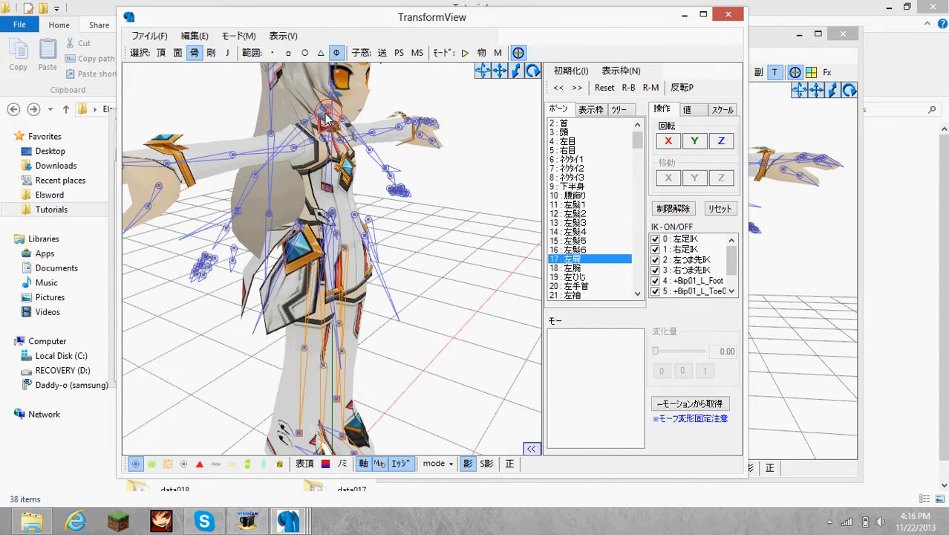
{"action": "left_click", "coordinate": [325, 121]}
{"action": "left_click", "coordinate": [285, 522]}
{"action": "left_click", "coordinate": [175, 456]}
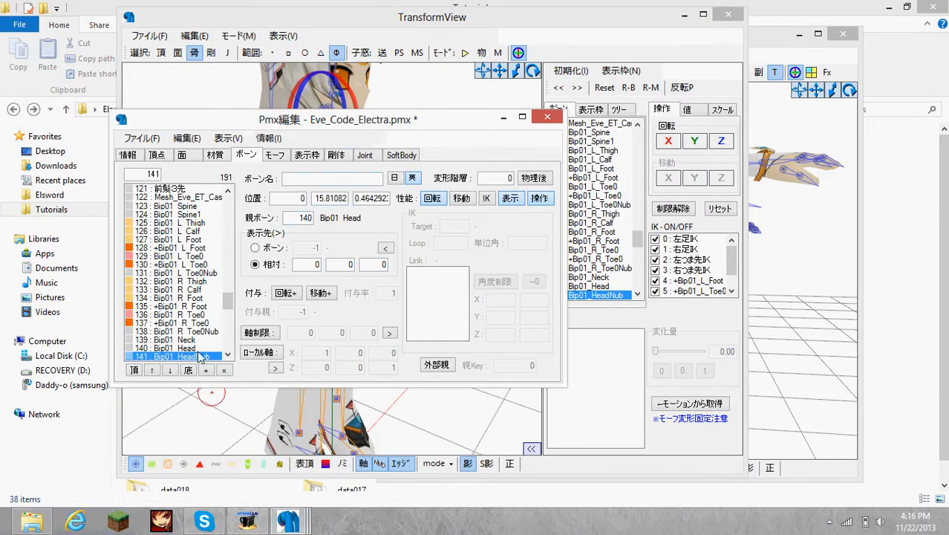
{"action": "right_click", "coordinate": [317, 200]}
- Set the 首 (neck) bone's position to 15.8 in Y and 0.46 in Z
{"action": "left_click", "coordinate": [400, 25]}
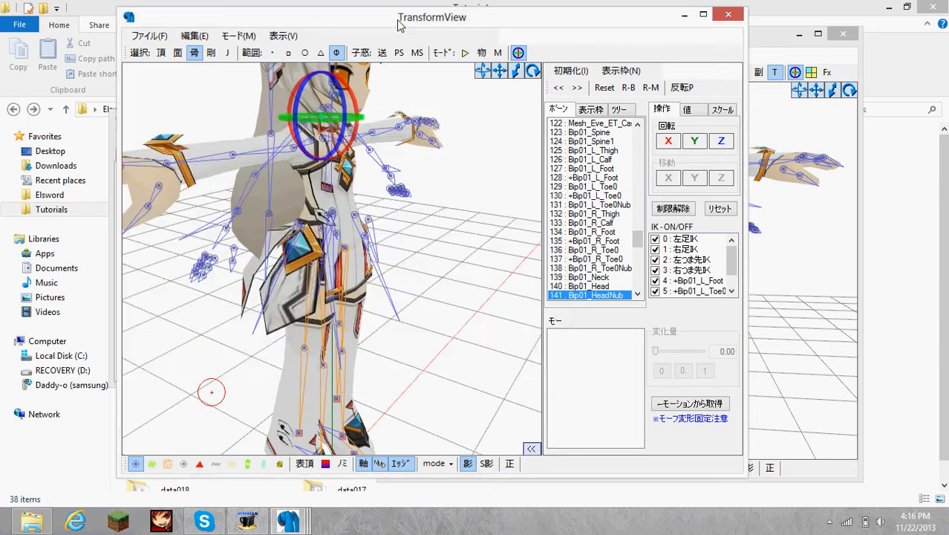
{"action": "left_click", "coordinate": [380, 110]}
{"action": "right_click_drag", "start_coordinate": [380, 104], "coordinate": [355, 106]}
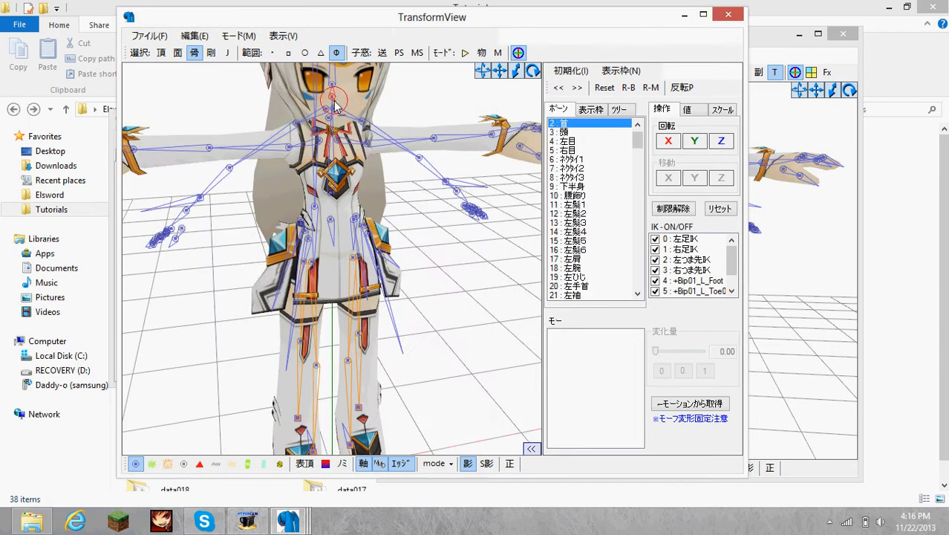
{"action": "left_click", "coordinate": [334, 106]}
{"action": "mouse_move", "coordinate": [289, 522]}
{"action": "left_click", "coordinate": [186, 470]}
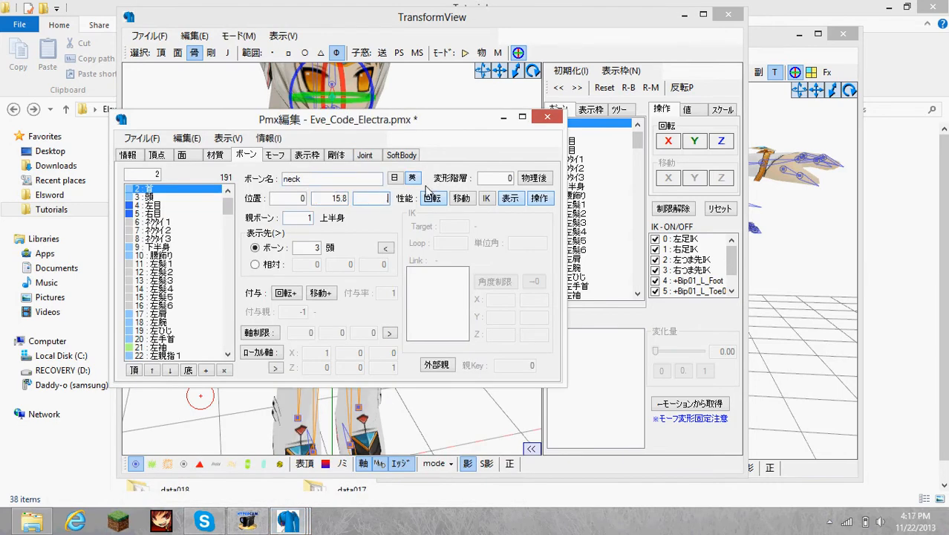
{"action": "left_click", "coordinate": [166, 197]}
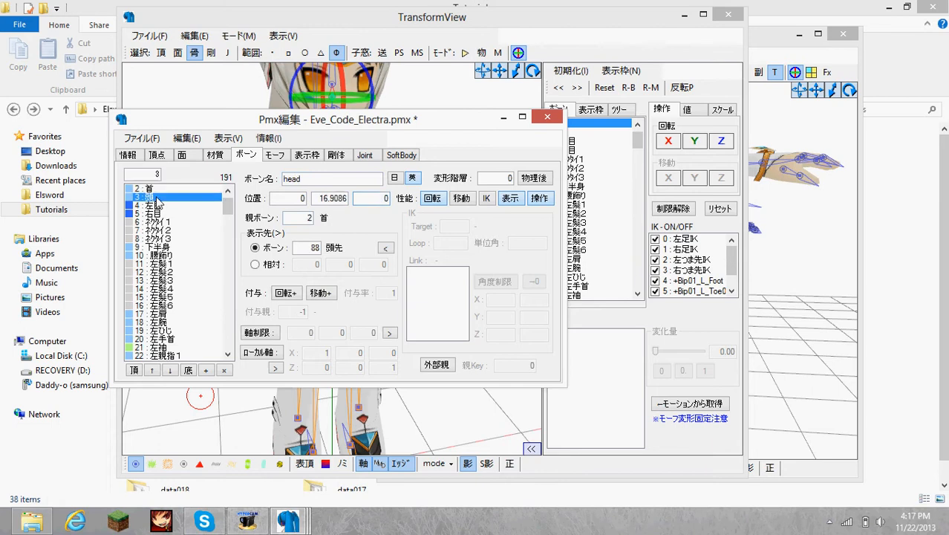
{"action": "left_click", "coordinate": [167, 190]}
- Set the parent of Bip01_HeadNub to bone 2 (首) and check the neck in TransformView
{"action": "left_click", "coordinate": [216, 80]}
{"action": "right_click_drag", "start_coordinate": [214, 83], "coordinate": [319, 119]}
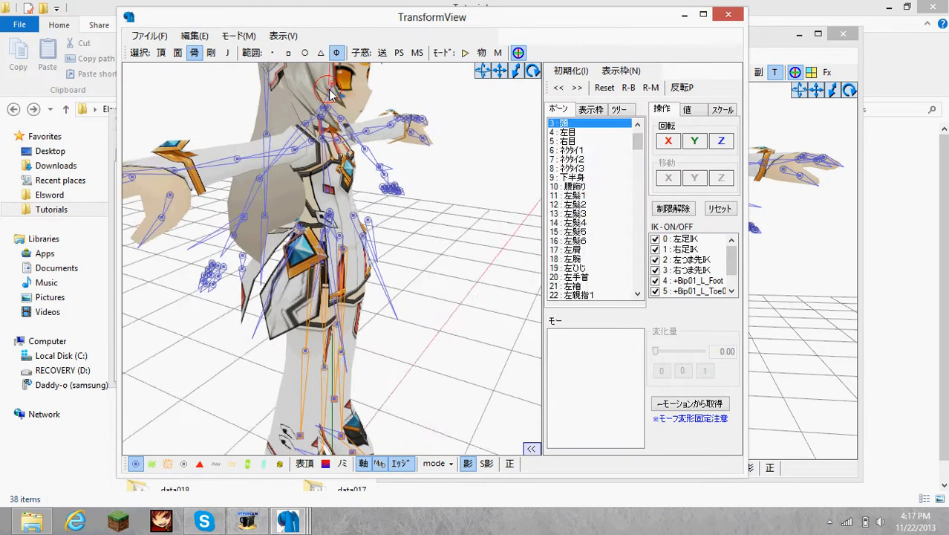
{"action": "left_click", "coordinate": [322, 120]}
{"action": "double_click", "coordinate": [321, 120]}
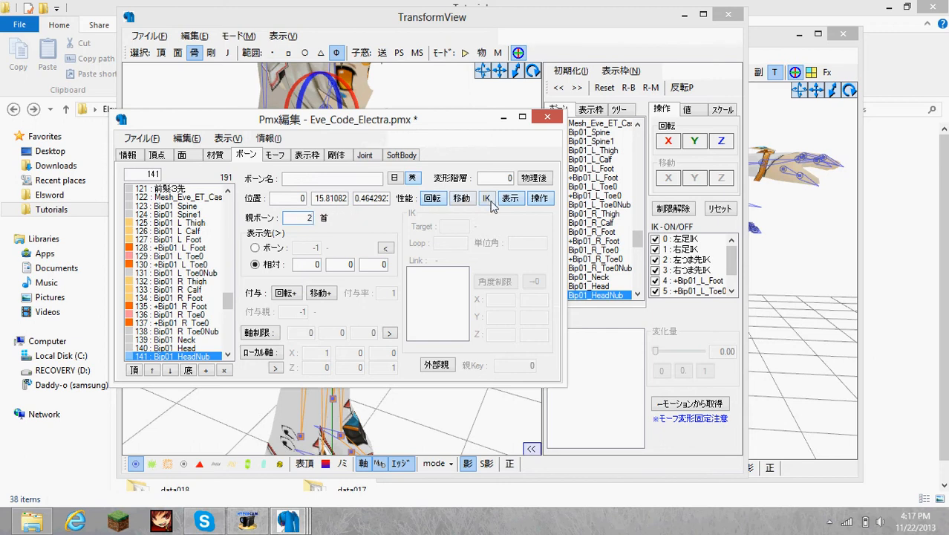
{"action": "left_click", "coordinate": [449, 84]}
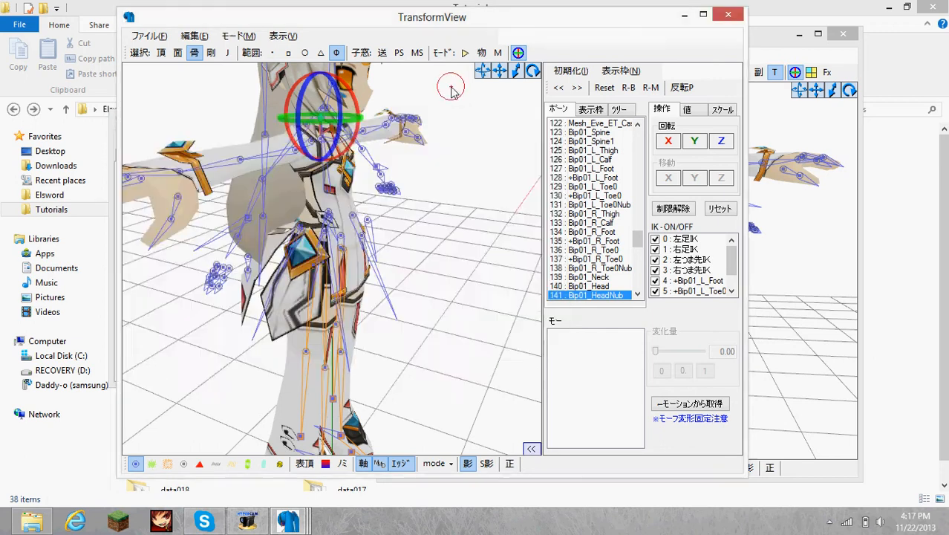
{"action": "right_click_drag", "start_coordinate": [449, 85], "coordinate": [387, 120]}
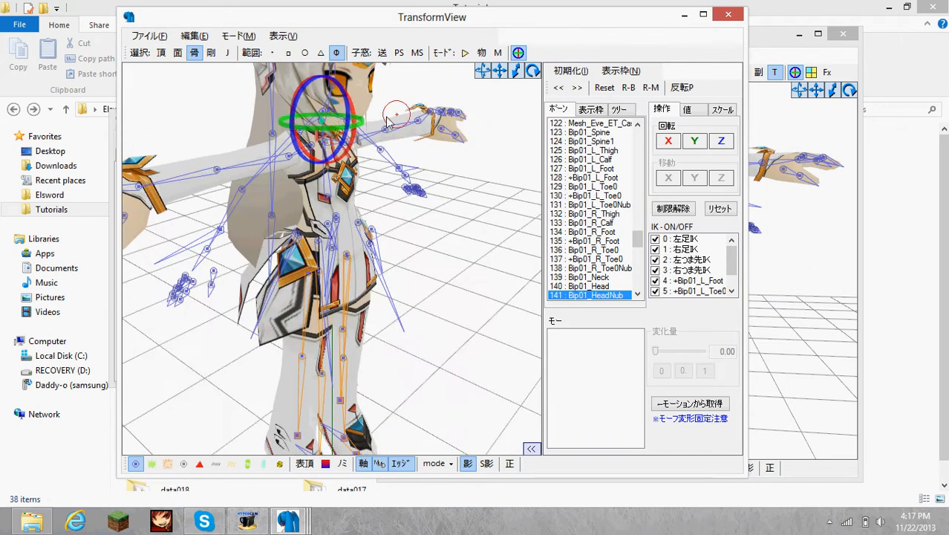
{"action": "left_click", "coordinate": [329, 130]}
{"action": "mouse_move", "coordinate": [334, 128]}
{"action": "left_mouse_down"}
{"action": "mouse_move", "coordinate": [352, 128]}
{"action": "mouse_move", "coordinate": [315, 128]}
{"action": "left_mouse_up"}
{"action": "right_click_drag", "start_coordinate": [433, 95], "coordinate": [386, 95]}
- Select the 頭 (head) bone and set its display-target bone to -1
{"action": "left_click", "coordinate": [351, 102]}
{"action": "left_click", "coordinate": [332, 113]}
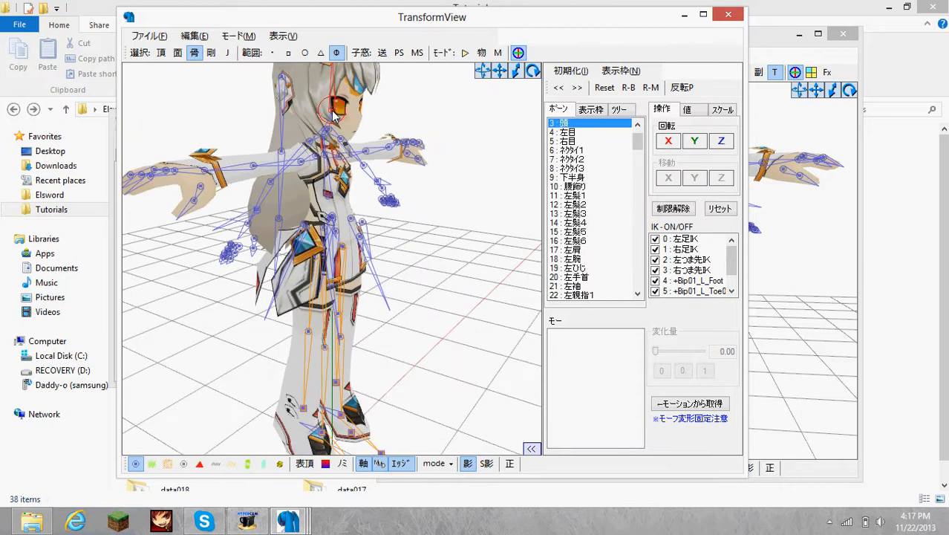
{"action": "mouse_move", "coordinate": [288, 522]}
{"action": "left_click", "coordinate": [149, 445]}
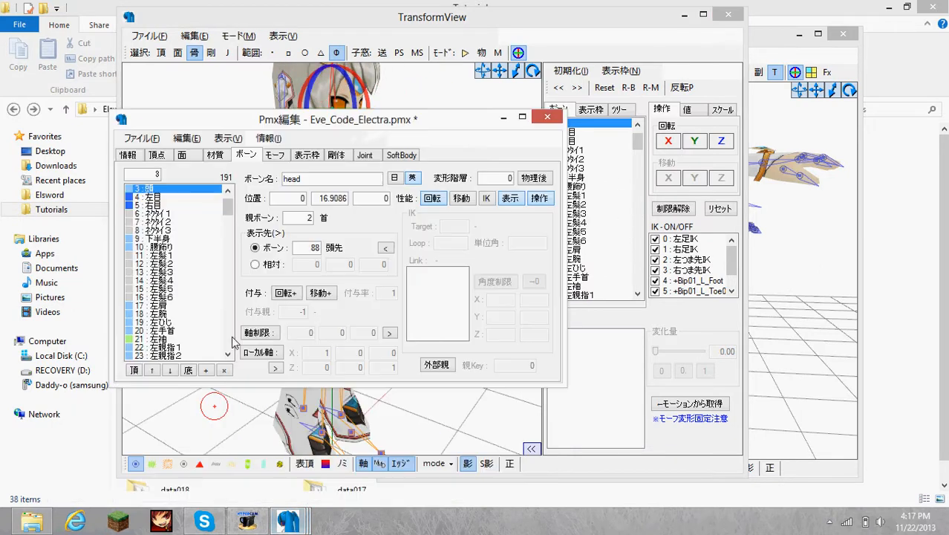
{"action": "right_click_drag", "start_coordinate": [432, 96], "coordinate": [382, 105]}
{"action": "left_click", "coordinate": [341, 101]}
{"action": "left_click", "coordinate": [331, 102]}
{"action": "scroll", "coordinate": [385, 99], "scroll_direction": "up", "scroll_amount": 3}
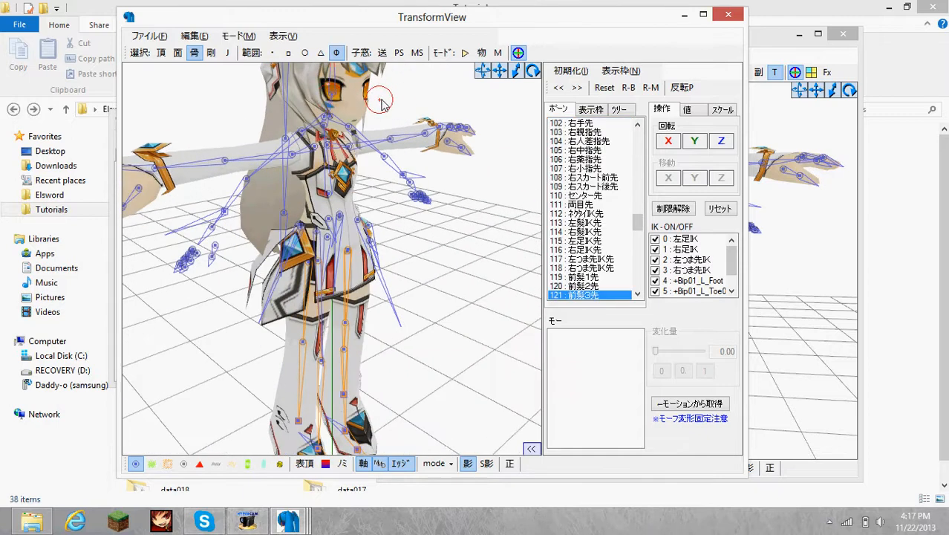
{"action": "double_click", "coordinate": [333, 96]}
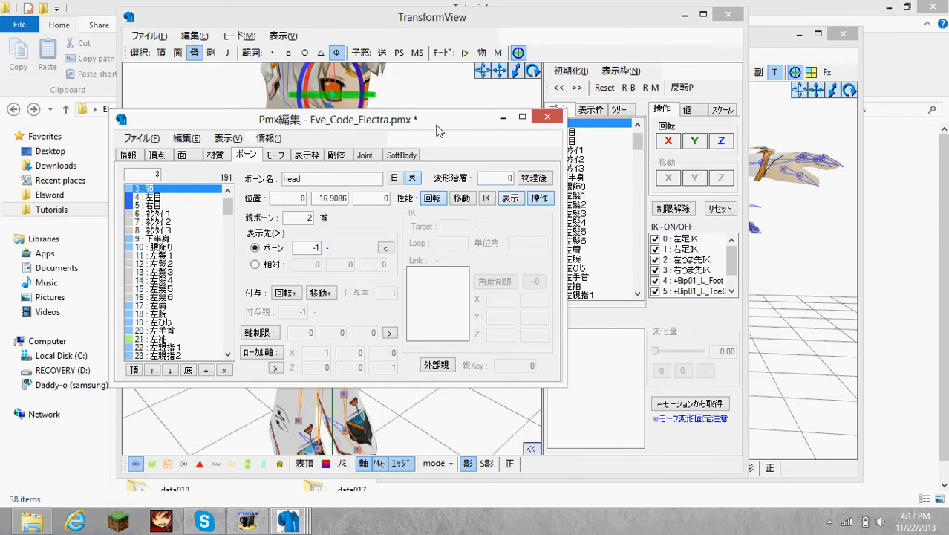
- Select the 首 (neck) bone and open its display-target bone number for editing
{"action": "right_click_drag", "start_coordinate": [431, 94], "coordinate": [428, 94]}
{"action": "left_click", "coordinate": [348, 128]}
{"action": "left_click", "coordinate": [324, 128]}
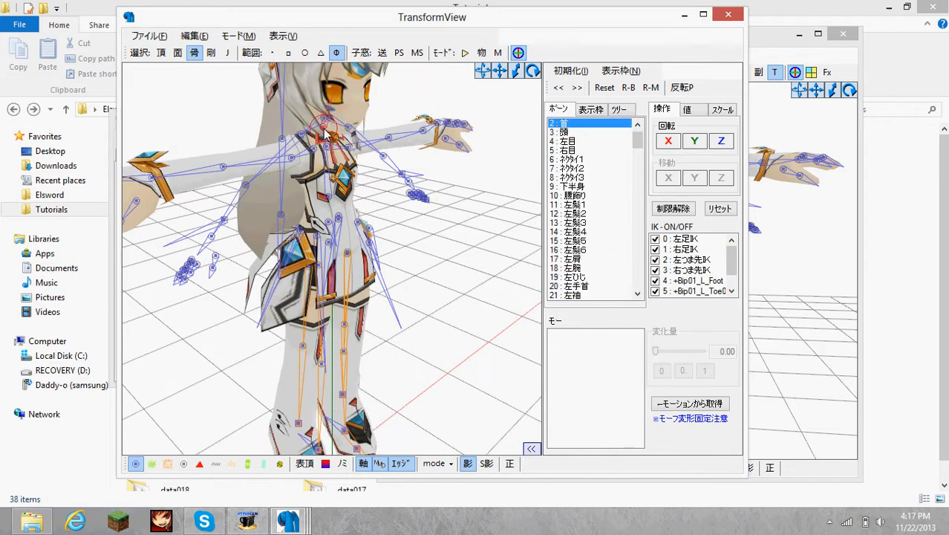
{"action": "double_click", "coordinate": [327, 132]}
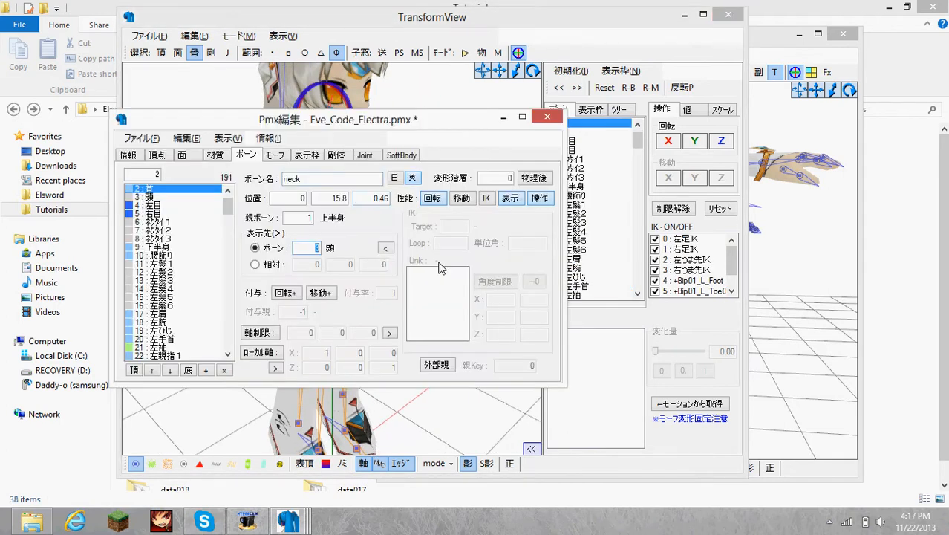
- Identify the 右袖 and 左袖 (sleeve) bones in TransformView and bring up the bone editor beside PmxView
{"action": "right_click_drag", "start_coordinate": [449, 95], "coordinate": [422, 95]}
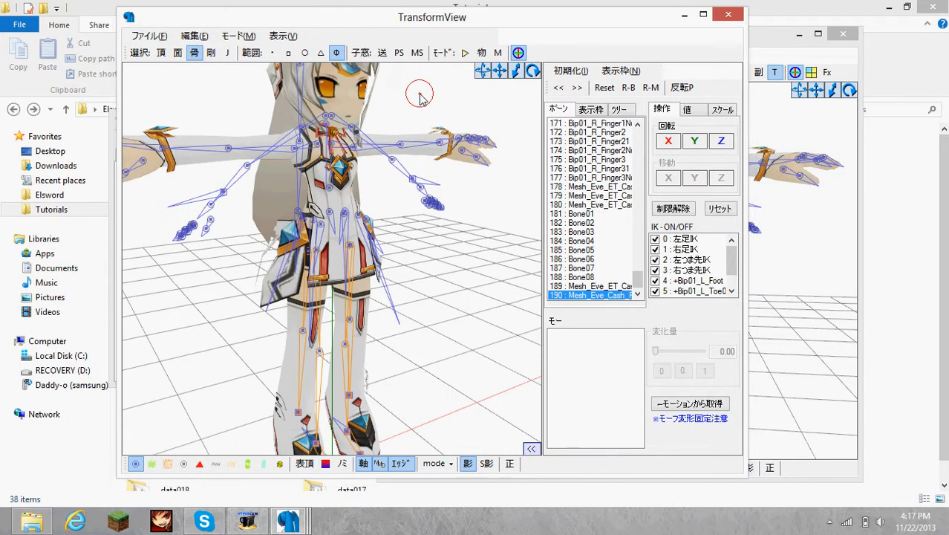
{"action": "left_click", "coordinate": [226, 191]}
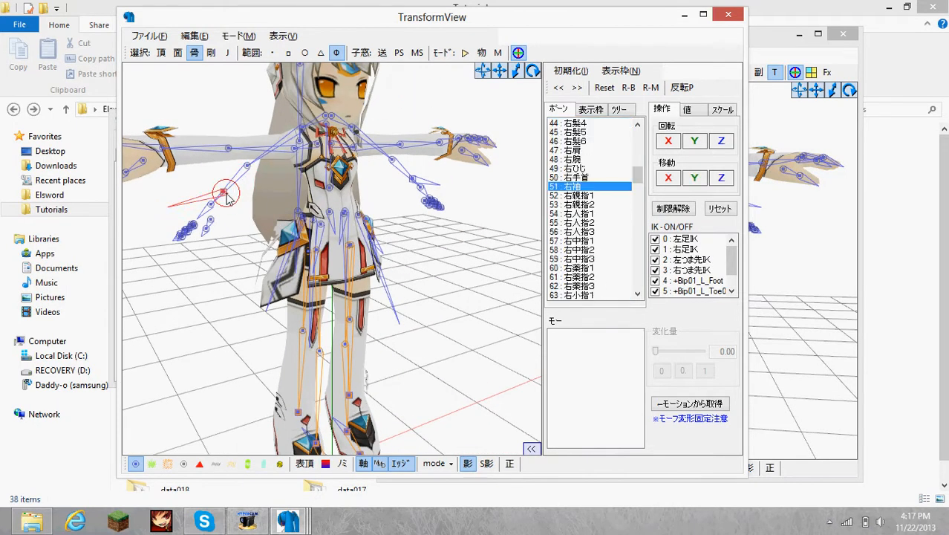
{"action": "left_click", "coordinate": [225, 189]}
{"action": "right_click_drag", "start_coordinate": [225, 189], "coordinate": [275, 195]}
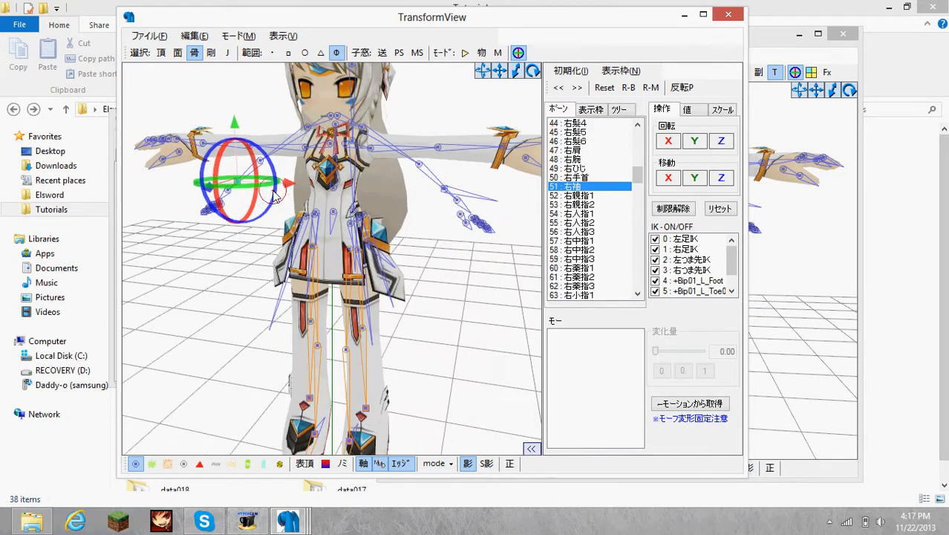
{"action": "left_click", "coordinate": [446, 192]}
{"action": "key", "text": "alt+Tab"}
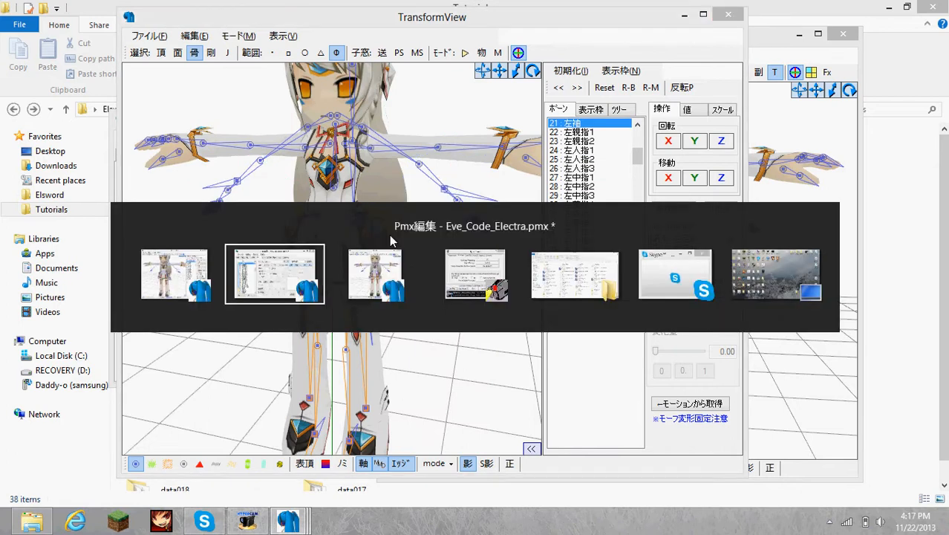
{"action": "left_click", "coordinate": [364, 285]}
{"action": "key", "text": "alt+Tab"}
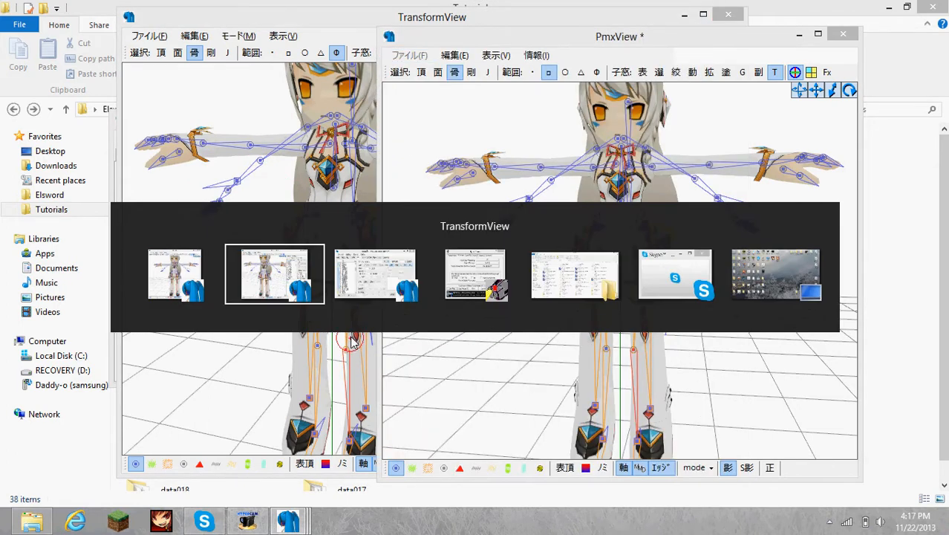
{"action": "left_click", "coordinate": [378, 284]}
- Select both sleeve bones, 左袖 and 右袖, set their display-target bone to -1 and turn off their display
{"action": "left_click_drag", "start_coordinate": [397, 125], "coordinate": [307, 115]}
{"action": "left_click", "coordinate": [655, 210]}
{"action": "right_click_drag", "start_coordinate": [654, 203], "coordinate": [659, 203]}
{"action": "left_click", "coordinate": [714, 202]}
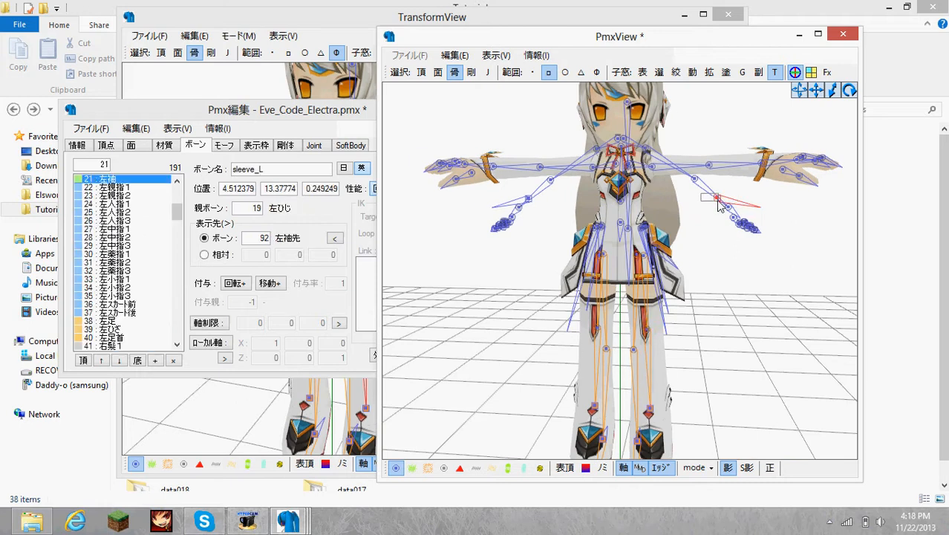
{"action": "left_click", "coordinate": [340, 124]}
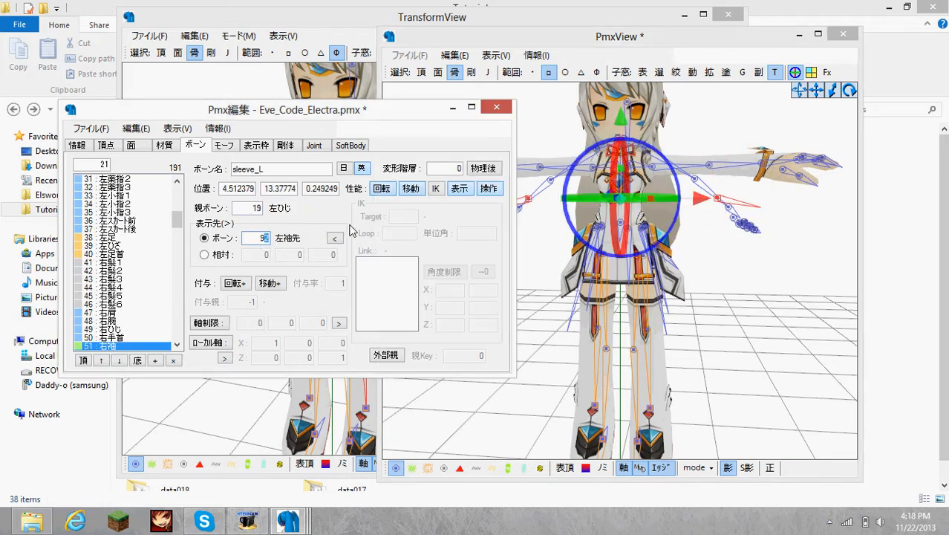
{"action": "type", "text": "-1"}
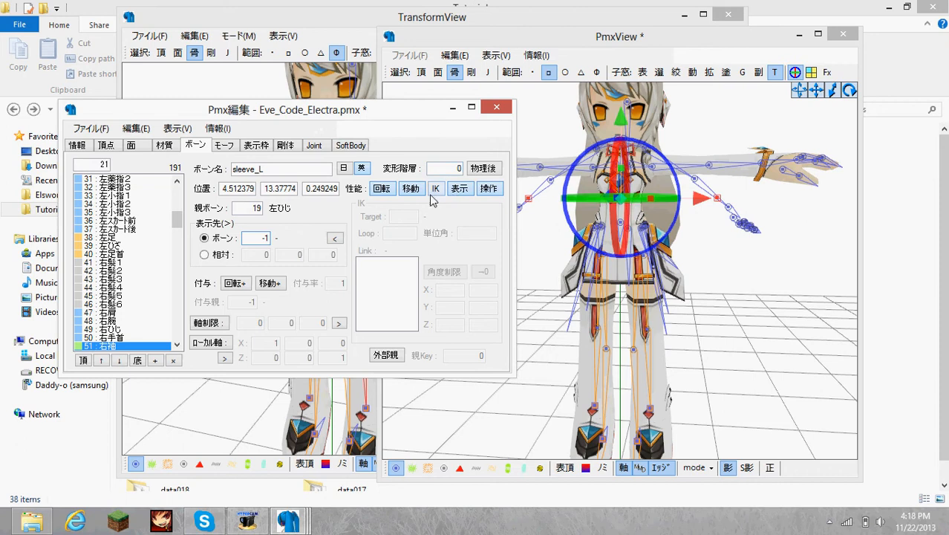
{"action": "left_click", "coordinate": [466, 190]}
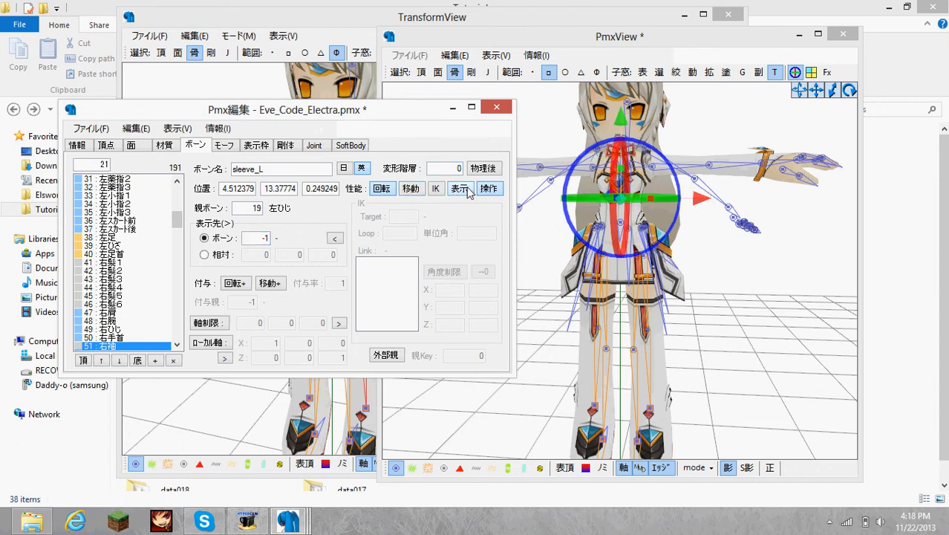
- Select both shoulder bones, 左肩 (17) and 右肩 (47), in PmxView
{"action": "right_click_drag", "start_coordinate": [726, 278], "coordinate": [608, 112]}
{"action": "left_click", "coordinate": [733, 281]}
{"action": "right_click_drag", "start_coordinate": [660, 135], "coordinate": [641, 133]}
{"action": "scroll", "coordinate": [593, 150], "scroll_direction": "up", "scroll_amount": 3}
{"action": "left_click", "coordinate": [629, 133]}
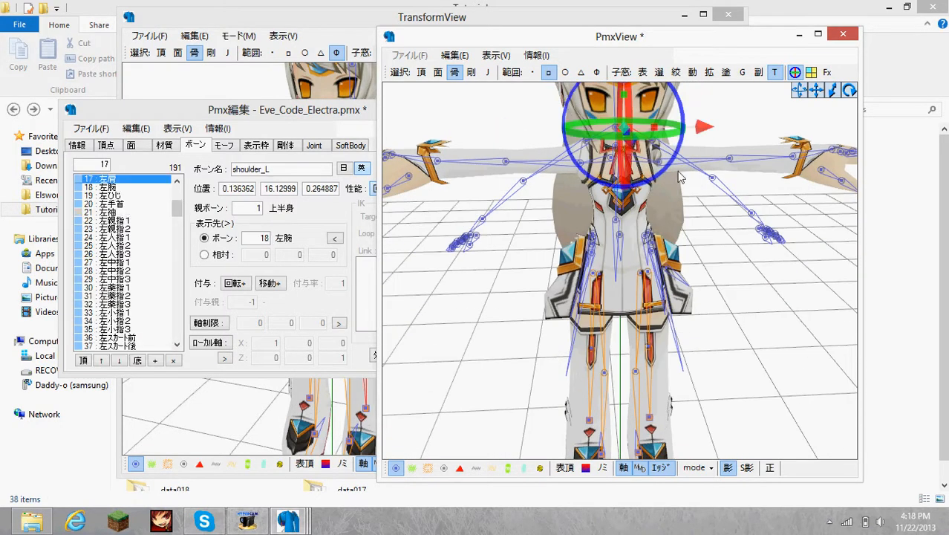
{"action": "right_click_drag", "start_coordinate": [697, 202], "coordinate": [688, 201]}
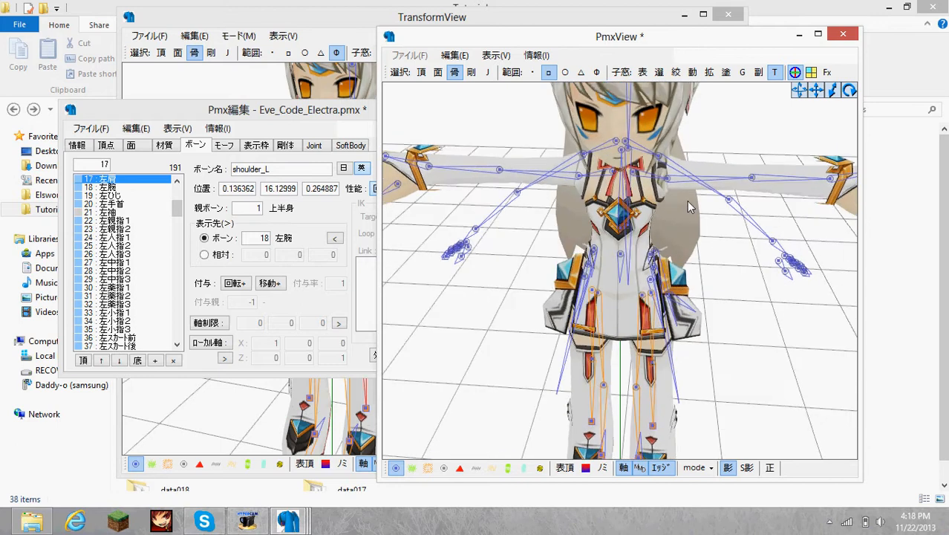
{"action": "left_click", "coordinate": [623, 142]}
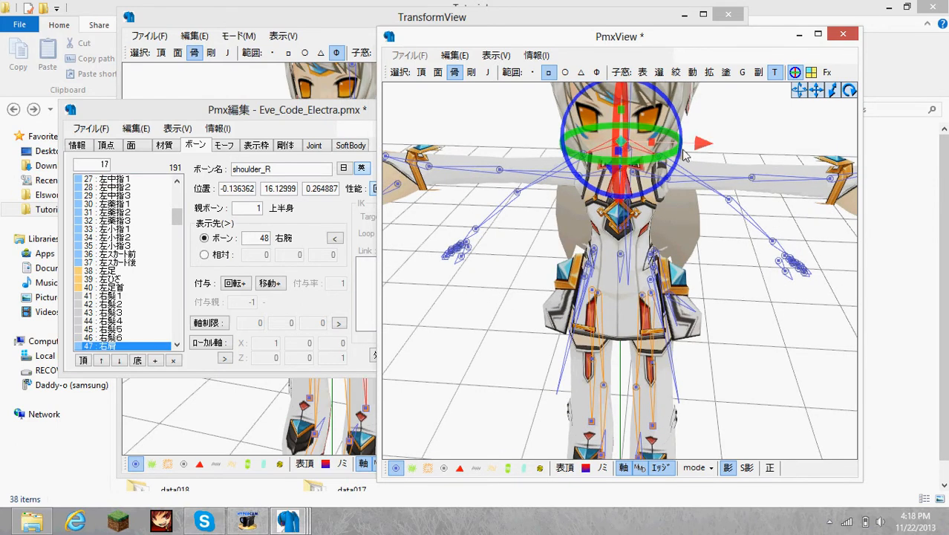
- Spread the two shoulder bones apart, lower them and shift their depth to match Eve's Bip01 upper-arm bones
{"action": "right_click_drag", "start_coordinate": [624, 141], "coordinate": [704, 171]}
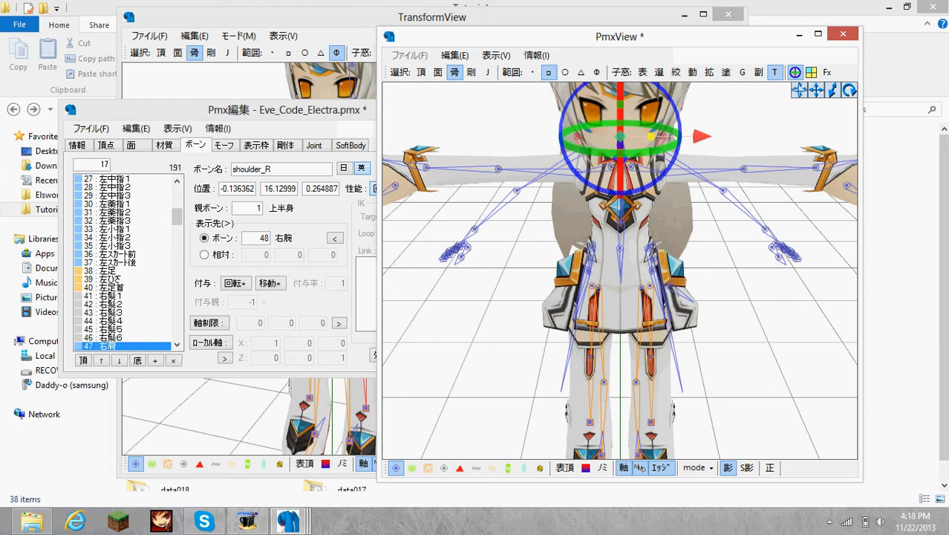
{"action": "right_click_drag", "start_coordinate": [715, 142], "coordinate": [653, 142]}
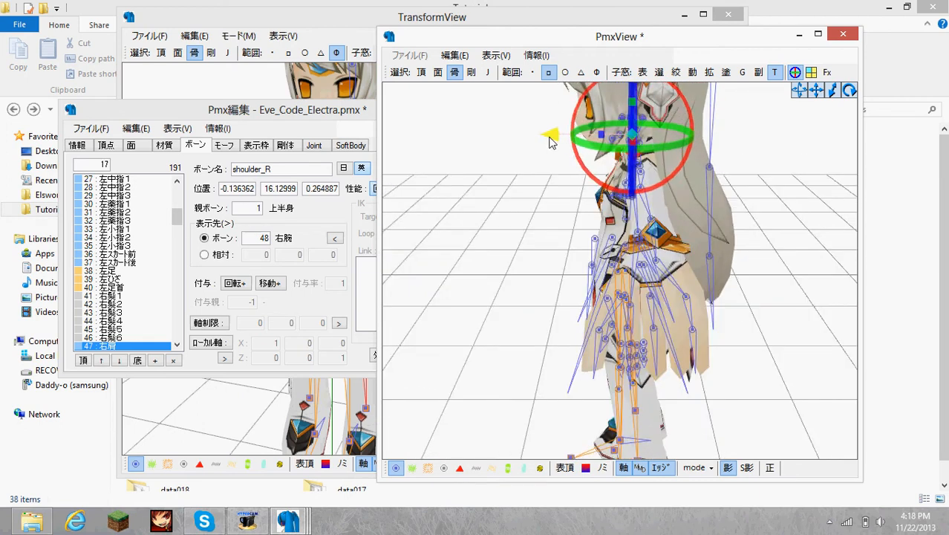
{"action": "right_click_drag", "start_coordinate": [552, 138], "coordinate": [613, 112]}
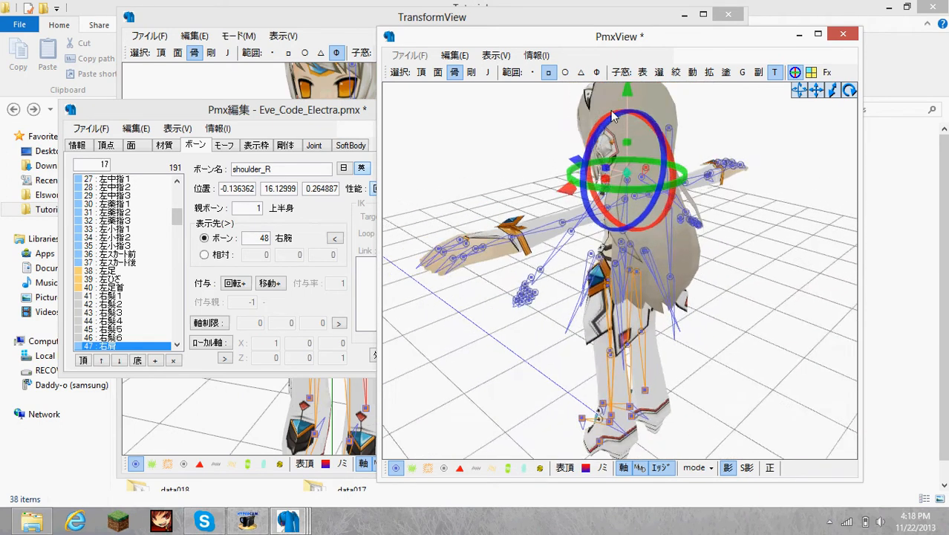
{"action": "left_click_drag", "start_coordinate": [626, 97], "coordinate": [628, 131]}
{"action": "right_click_drag", "start_coordinate": [666, 145], "coordinate": [565, 151]}
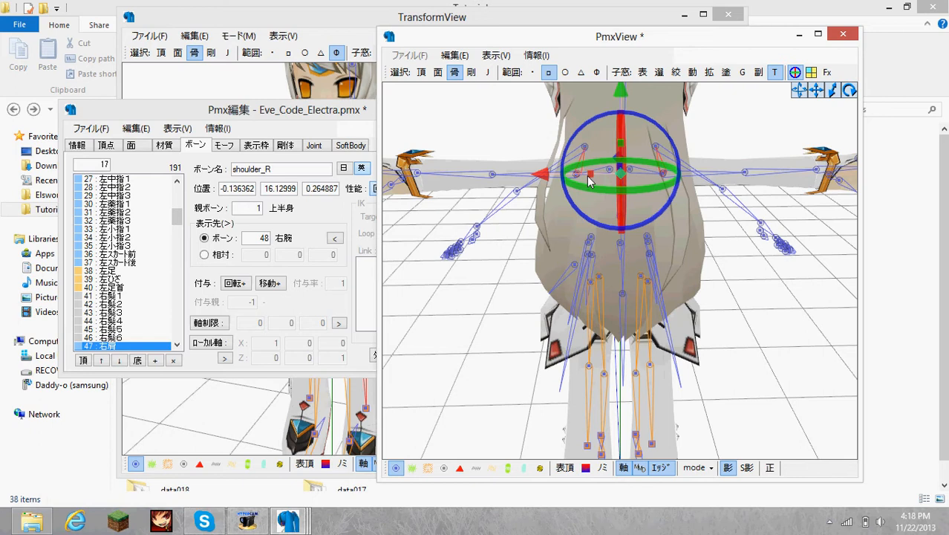
{"action": "right_click_drag", "start_coordinate": [527, 248], "coordinate": [706, 254]}
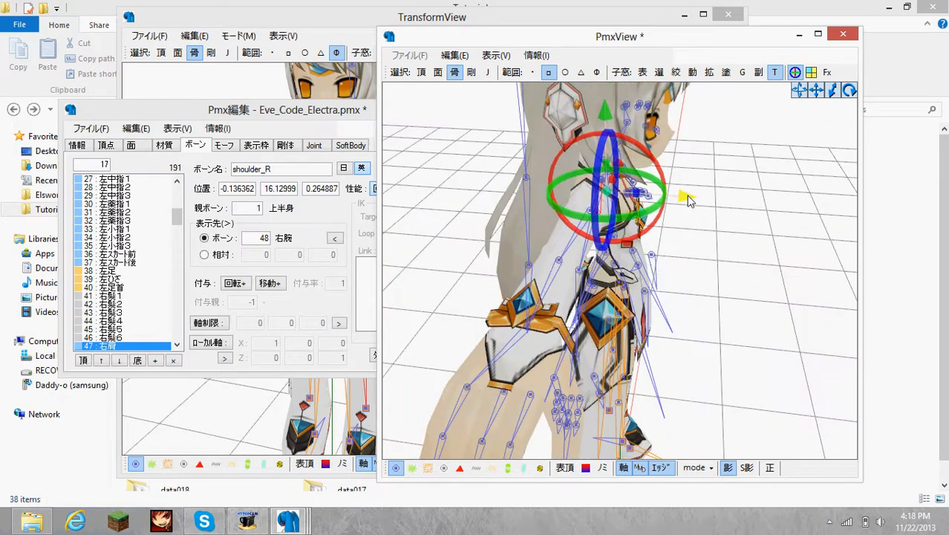
{"action": "right_click_drag", "start_coordinate": [689, 199], "coordinate": [645, 193]}
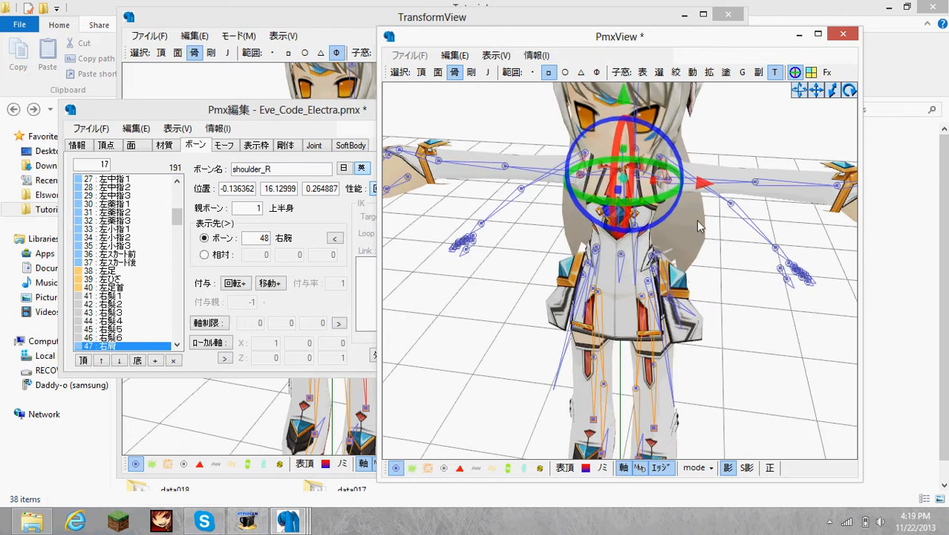
{"action": "right_click_drag", "start_coordinate": [696, 220], "coordinate": [708, 233]}
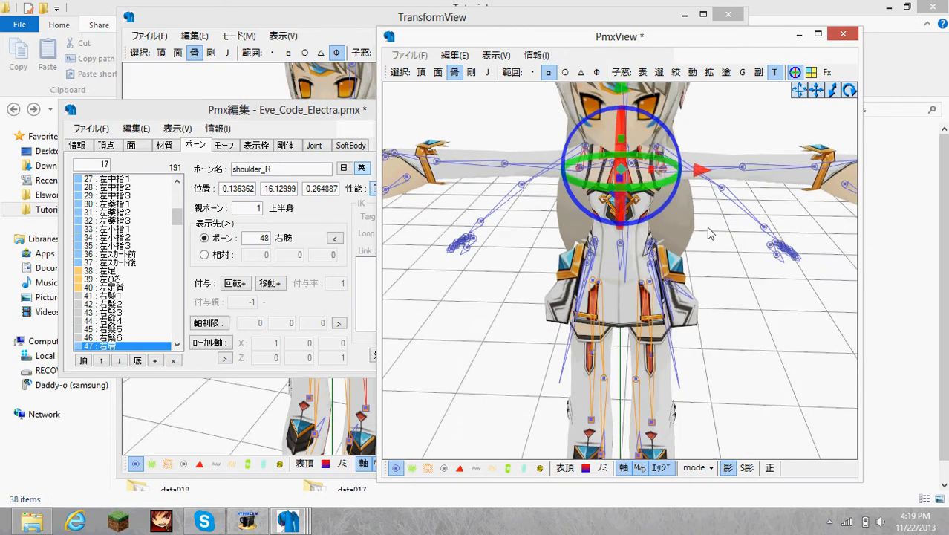
- Select the Bip01_L_UpperArm bone and set its parent bone to 17 (左肩)
{"action": "mouse_move", "coordinate": [176, 215]}
{"action": "left_mouse_down"}
{"action": "mouse_move", "coordinate": [176, 249]}
{"action": "mouse_move", "coordinate": [183, 207]}
{"action": "left_mouse_up"}
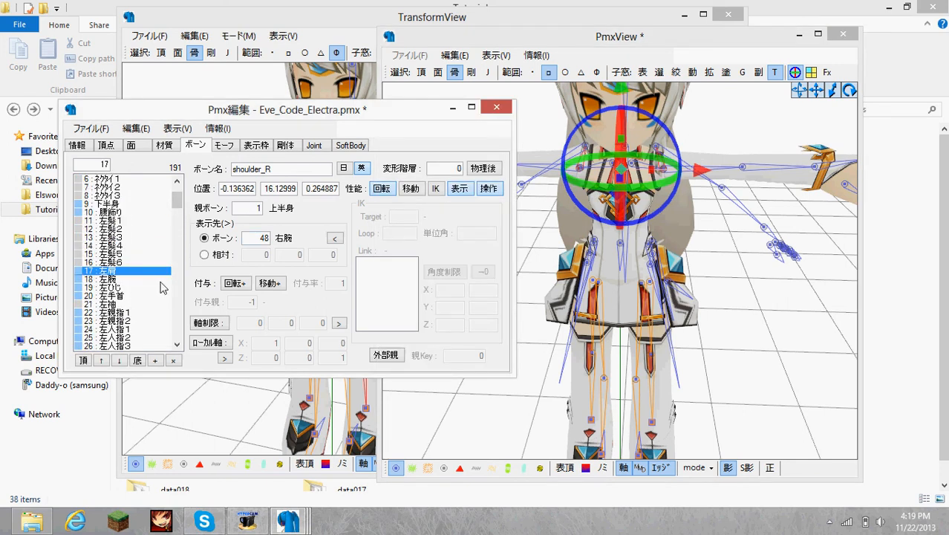
{"action": "right_click_drag", "start_coordinate": [758, 239], "coordinate": [718, 253]}
{"action": "left_click", "coordinate": [675, 185]}
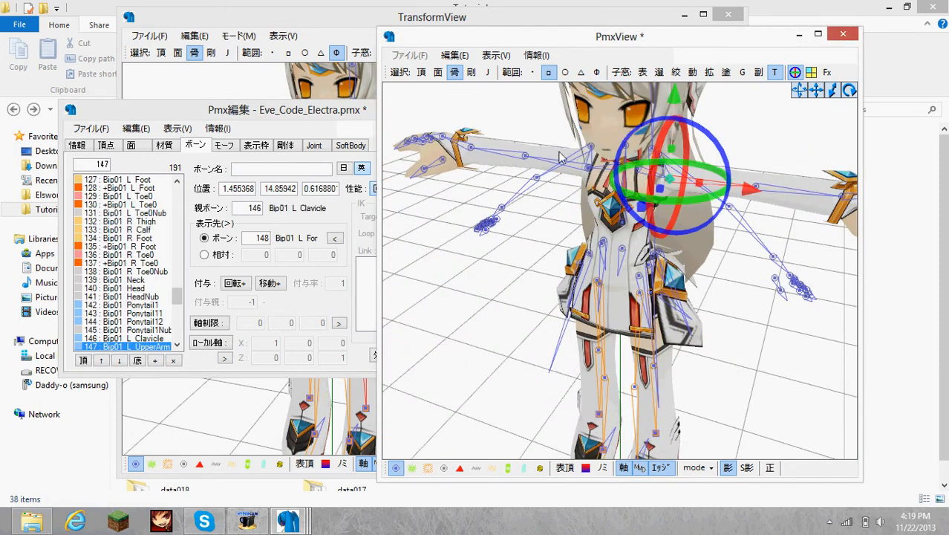
{"action": "left_click", "coordinate": [302, 126]}
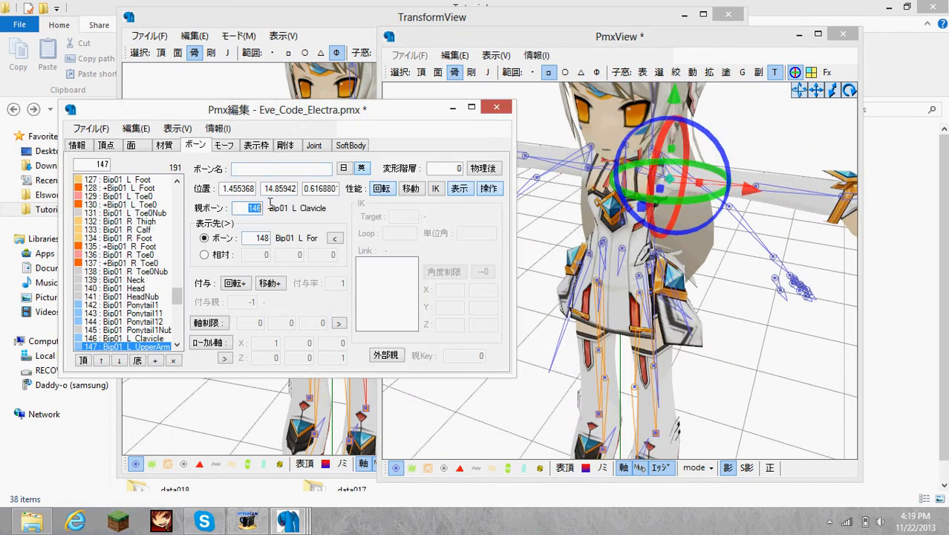
{"action": "type", "text": "17"}
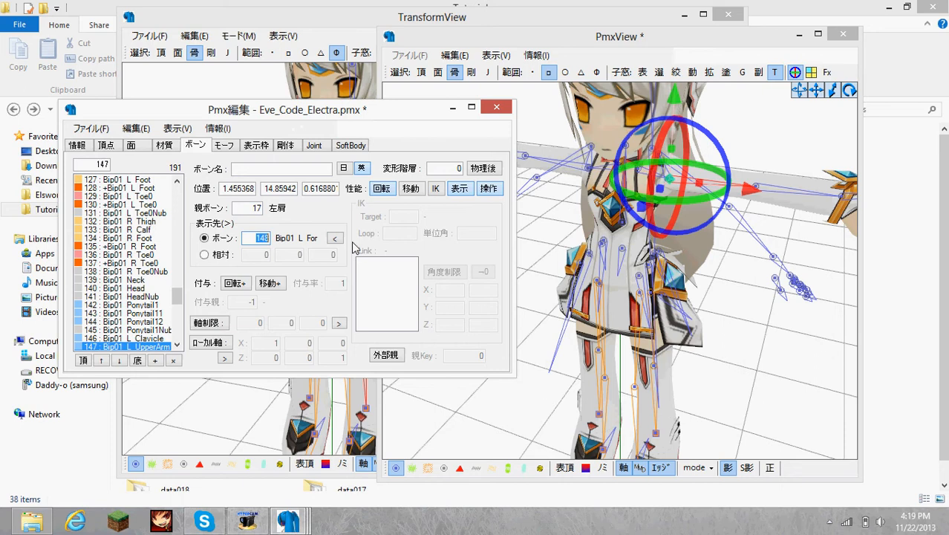
{"action": "left_click", "coordinate": [734, 306]}
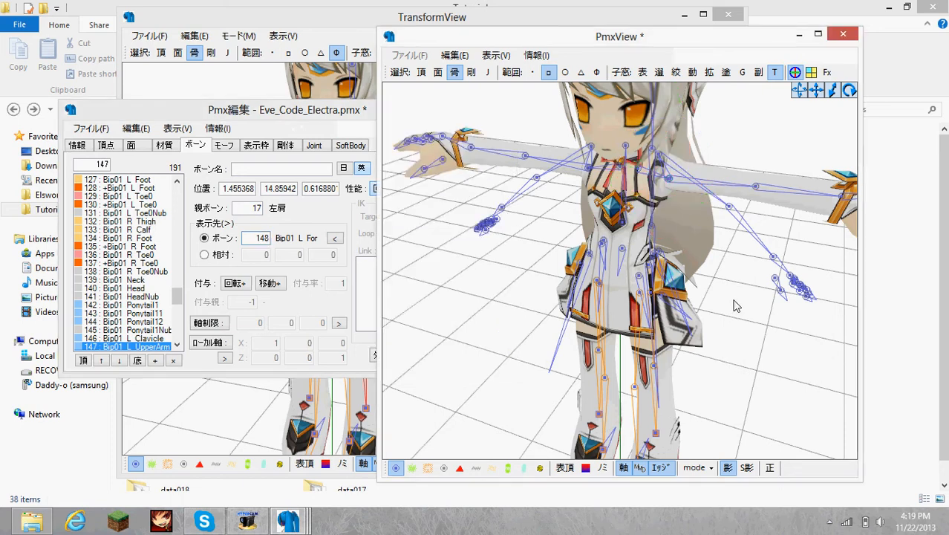
{"action": "left_click", "coordinate": [336, 216]}
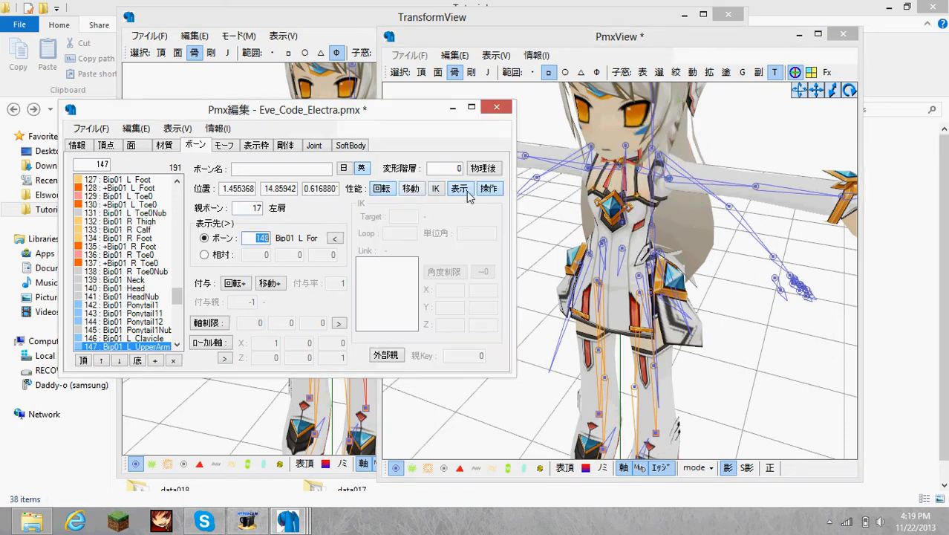
- Select the Bip01_R_UpperArm bone and set its parent bone to 47 (右肩)
{"action": "right_click_drag", "start_coordinate": [551, 197], "coordinate": [552, 182]}
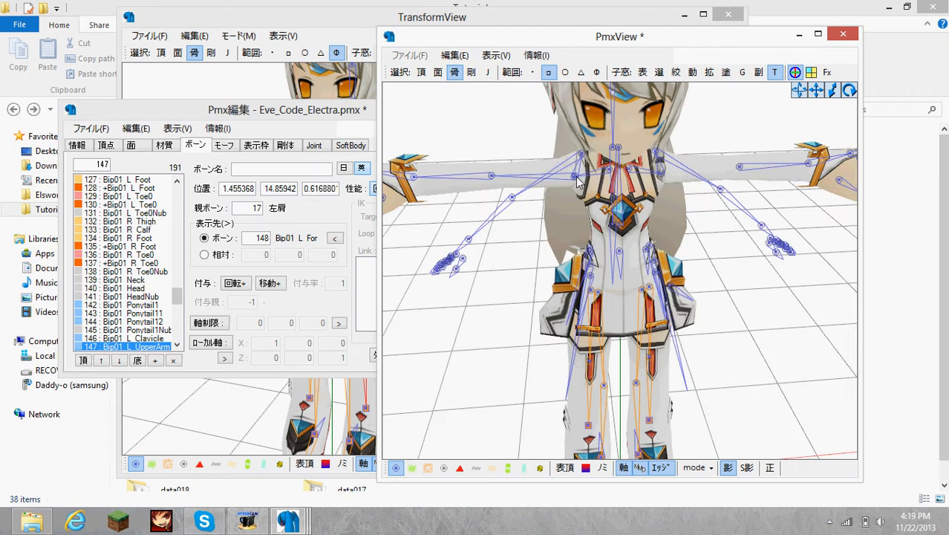
{"action": "left_click", "coordinate": [576, 182]}
{"action": "left_click", "coordinate": [576, 185]}
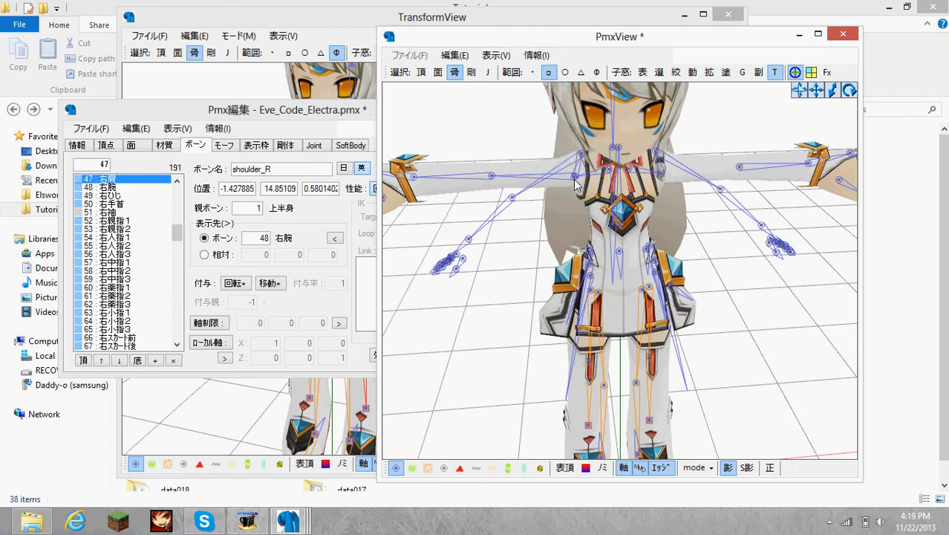
{"action": "left_click", "coordinate": [573, 184]}
{"action": "left_click", "coordinate": [573, 182]}
{"action": "left_click", "coordinate": [575, 186]}
{"action": "left_click", "coordinate": [321, 122]}
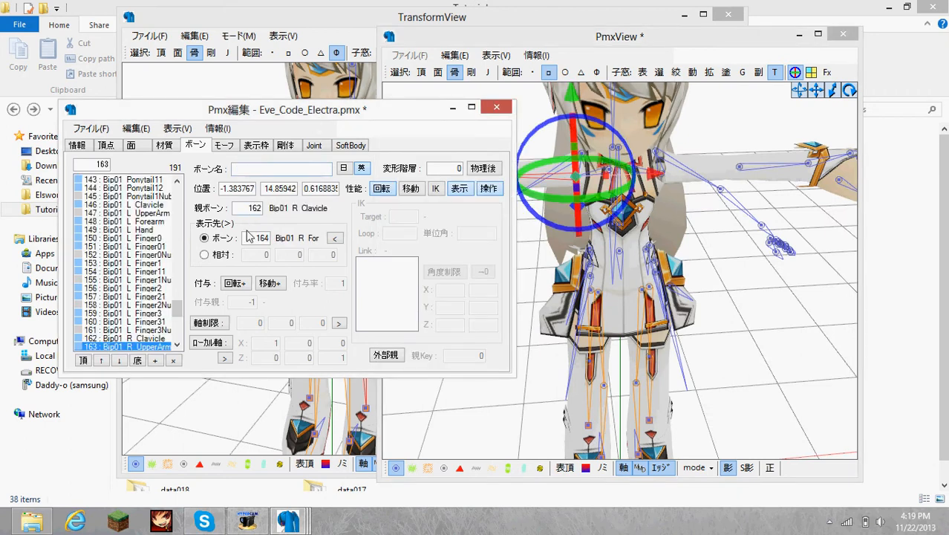
{"action": "type", "text": "47"}
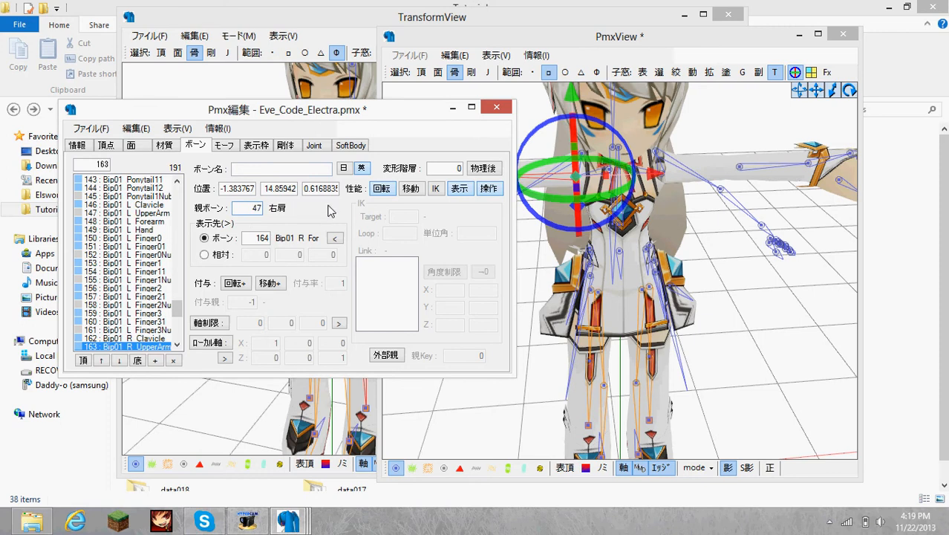
{"action": "left_click", "coordinate": [689, 261]}
{"action": "right_click_drag", "start_coordinate": [689, 260], "coordinate": [710, 266]}
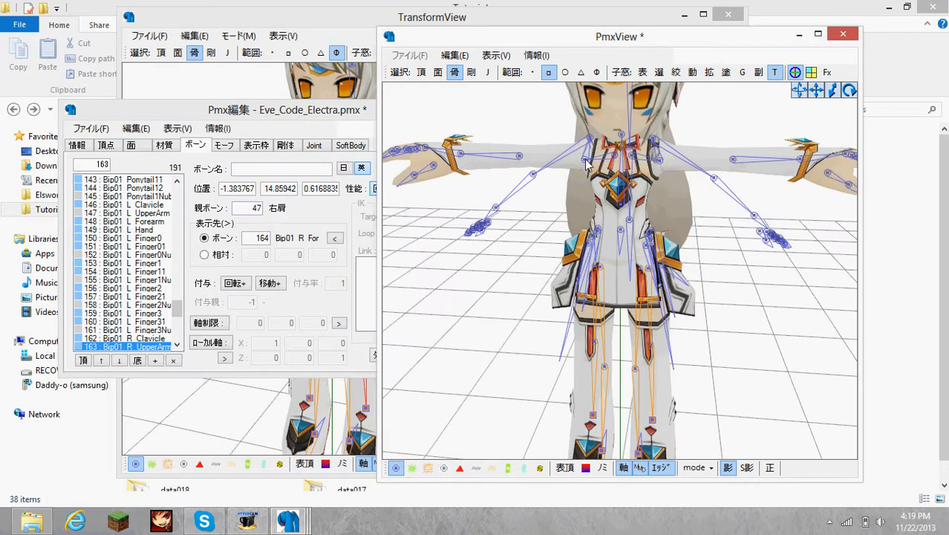
- Switch to TransformView and examine the Bip01_R_Clavicle bone at the base of the neck from several angles
{"action": "mouse_move", "coordinate": [289, 522]}
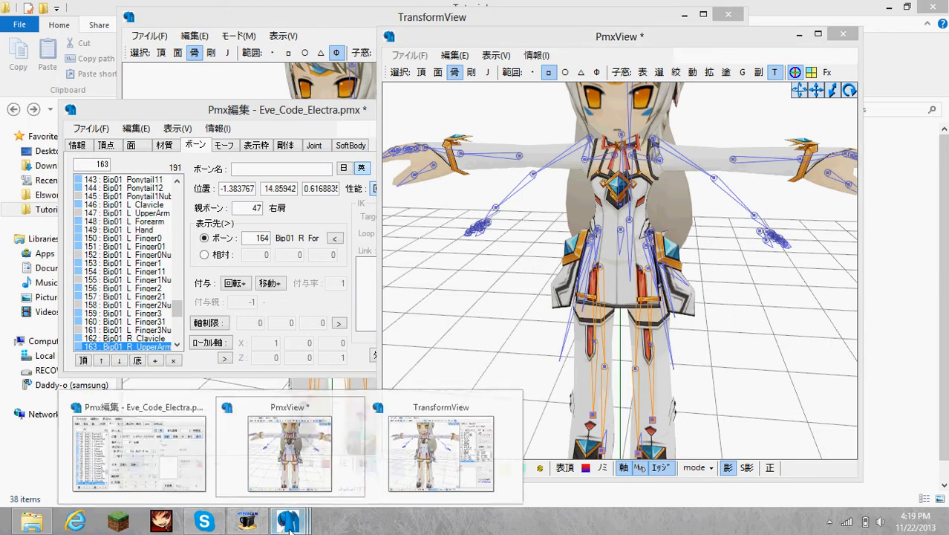
{"action": "left_click", "coordinate": [455, 471]}
{"action": "mouse_move", "coordinate": [407, 182]}
{"action": "right_mouse_down"}
{"action": "mouse_move", "coordinate": [425, 180]}
{"action": "mouse_move", "coordinate": [409, 181]}
{"action": "right_mouse_up"}
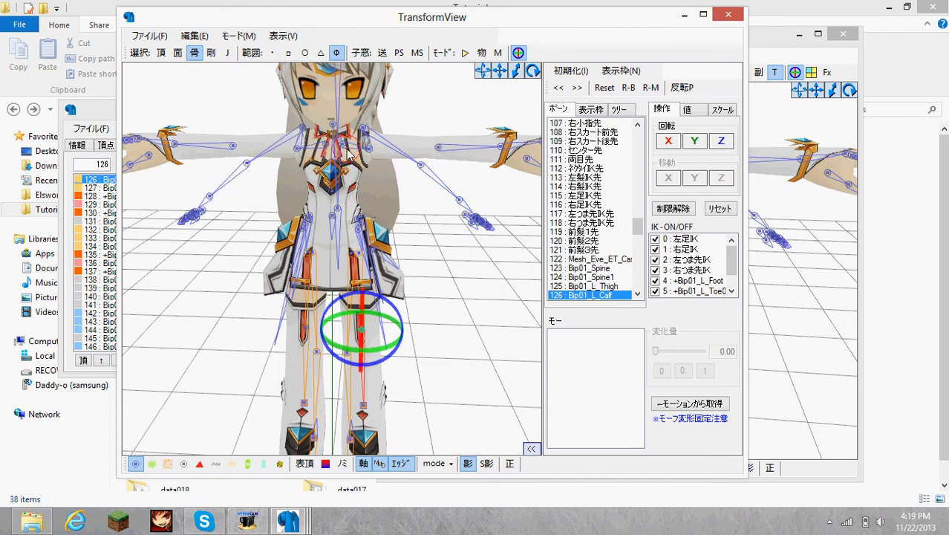
{"action": "mouse_move", "coordinate": [346, 147]}
{"action": "right_mouse_down"}
{"action": "mouse_move", "coordinate": [372, 148]}
{"action": "mouse_move", "coordinate": [330, 144]}
{"action": "right_mouse_up"}
{"action": "left_click", "coordinate": [324, 145]}
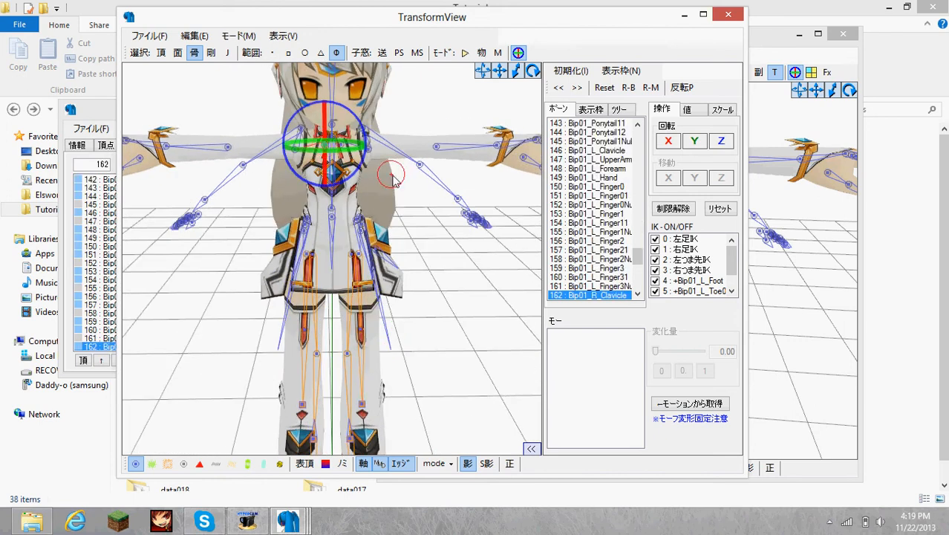
{"action": "right_click_drag", "start_coordinate": [394, 181], "coordinate": [359, 128]}
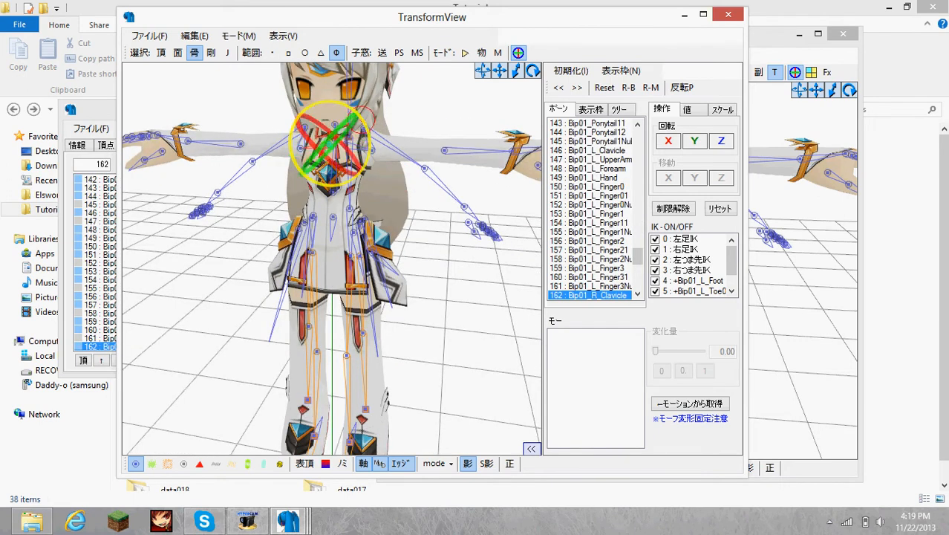
{"action": "right_click_drag", "start_coordinate": [422, 111], "coordinate": [411, 117]}
- Select the 右肩 (right shoulder) bone, rotate it as a test and undo the rotation
{"action": "left_click", "coordinate": [302, 133]}
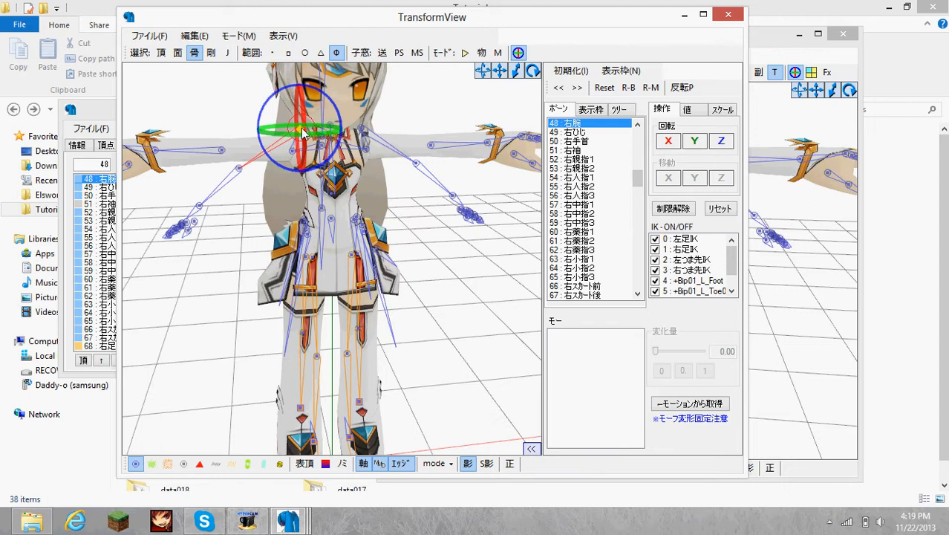
{"action": "left_click", "coordinate": [291, 150]}
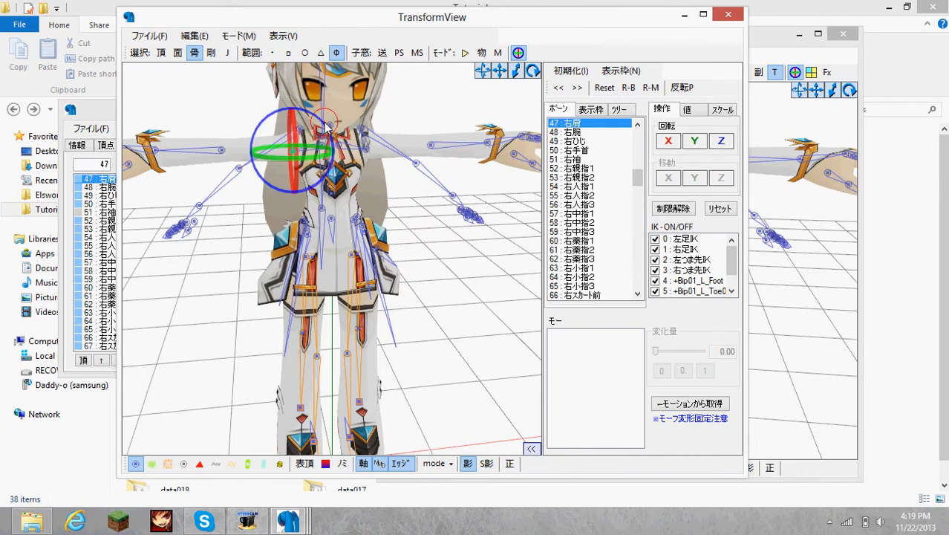
{"action": "mouse_move", "coordinate": [322, 120]}
{"action": "left_mouse_down"}
{"action": "mouse_move", "coordinate": [338, 120]}
{"action": "mouse_move", "coordinate": [326, 121]}
{"action": "left_mouse_up"}
{"action": "left_click", "coordinate": [417, 114]}
{"action": "mouse_move", "coordinate": [418, 115]}
{"action": "right_mouse_down"}
{"action": "mouse_move", "coordinate": [397, 113]}
{"action": "mouse_move", "coordinate": [405, 118]}
{"action": "right_mouse_up"}
{"action": "key", "text": "ctrl+z"}
- Check which bones overlap around Bip01_R_Clavicle by selecting them in TransformView
{"action": "left_click", "coordinate": [361, 131]}
{"action": "left_click", "coordinate": [321, 151]}
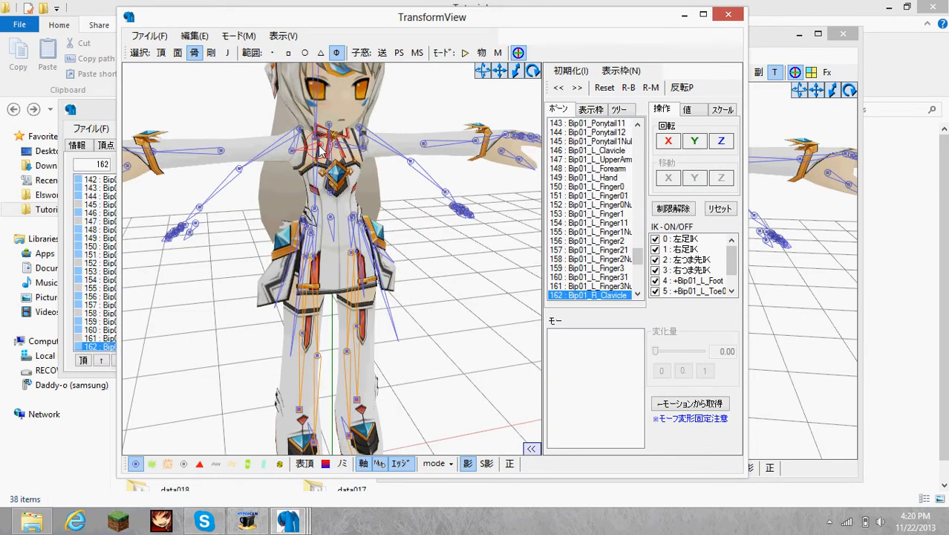
{"action": "left_click", "coordinate": [337, 145]}
{"action": "left_click", "coordinate": [321, 146]}
{"action": "left_click", "coordinate": [300, 409]}
- Return to PmxView, reselect both shoulder bones, 右肩 and 左肩, and move them inward to Eve's clavicle bones
{"action": "left_click", "coordinate": [288, 520]}
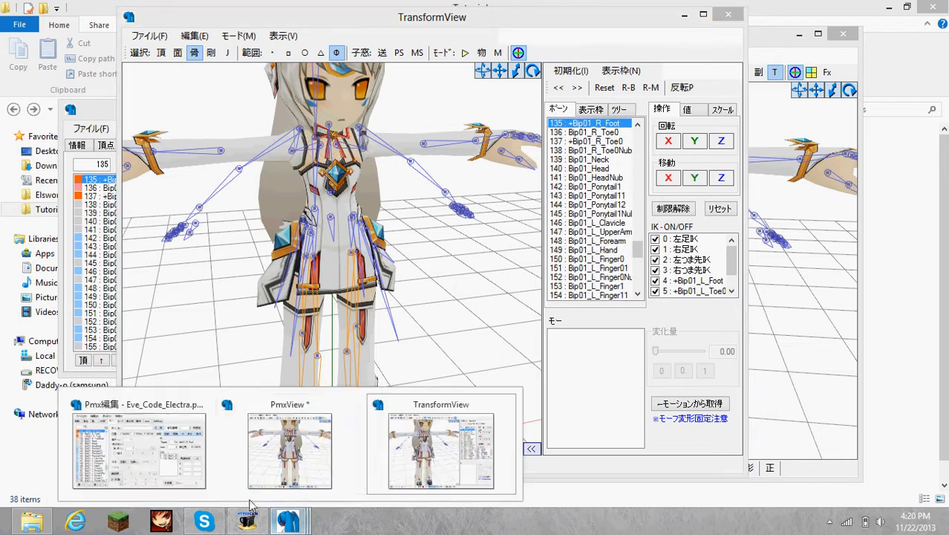
{"action": "left_click", "coordinate": [259, 464]}
{"action": "right_click_drag", "start_coordinate": [568, 153], "coordinate": [585, 138]}
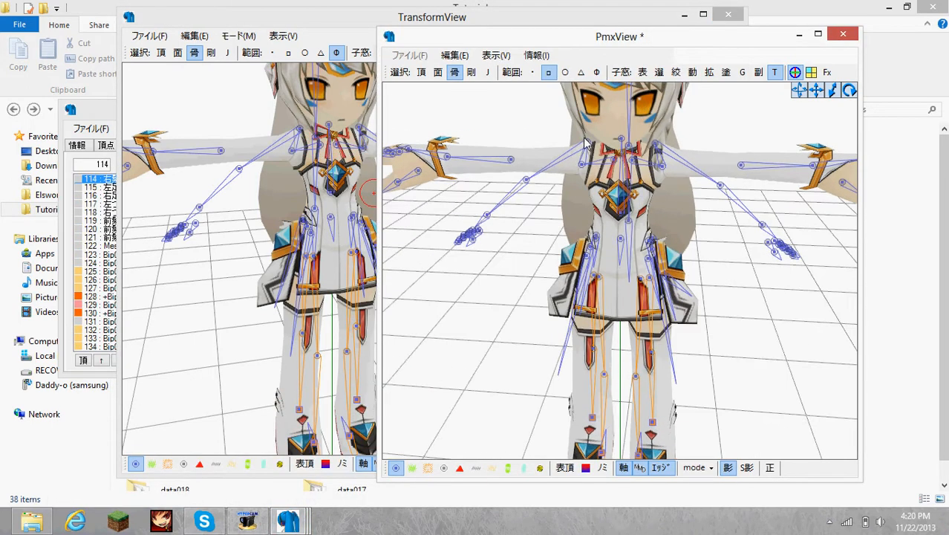
{"action": "scroll", "coordinate": [586, 144], "scroll_direction": "up", "scroll_amount": 2}
{"action": "left_click", "coordinate": [567, 134]}
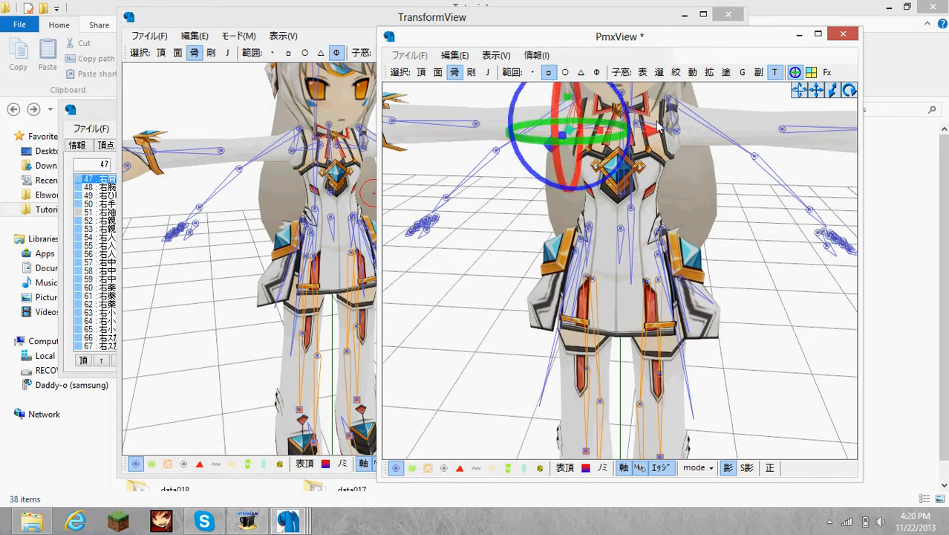
{"action": "left_click", "coordinate": [679, 141]}
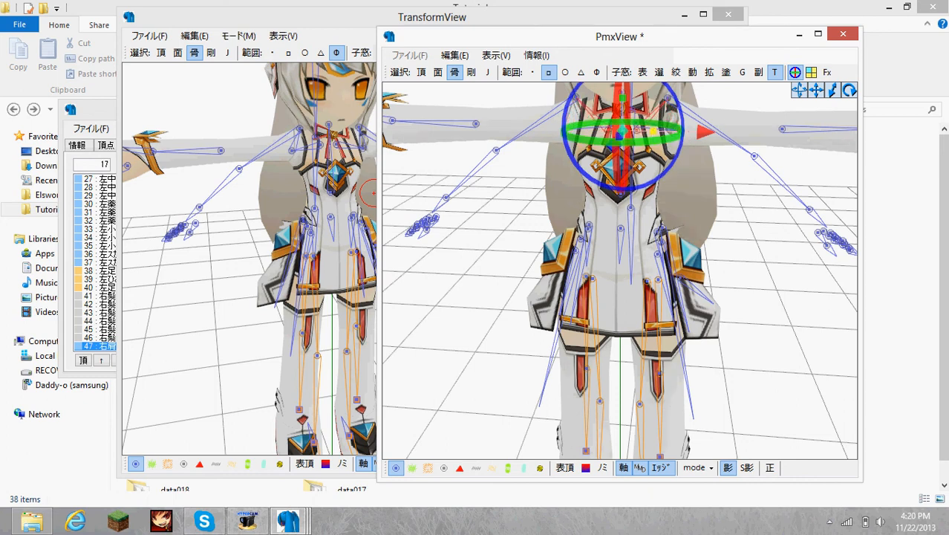
{"action": "right_click_drag", "start_coordinate": [676, 138], "coordinate": [694, 193]}
{"action": "left_click_drag", "start_coordinate": [620, 110], "coordinate": [619, 100]}
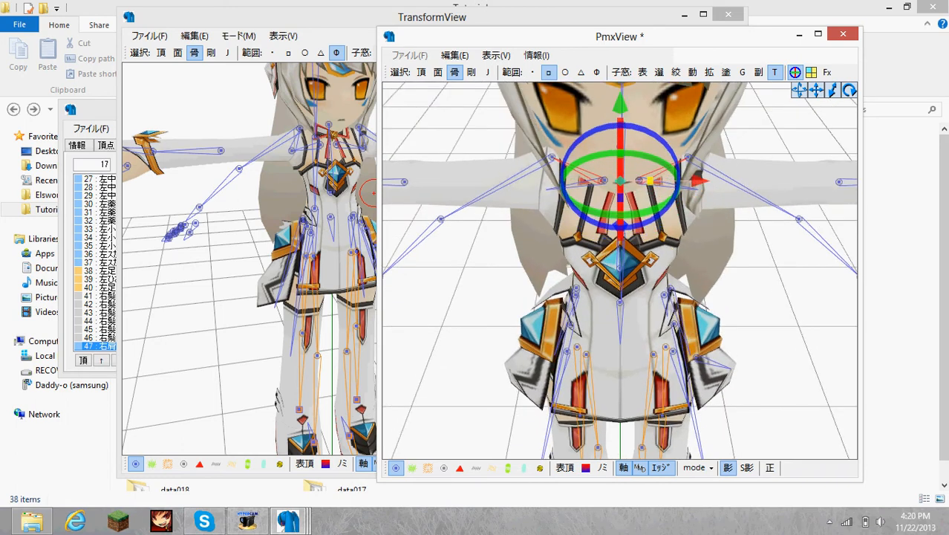
- Move the TransformView window away from PmxView and bring the Pmx編集 bone editor in front of it
{"action": "left_click", "coordinate": [631, 166]}
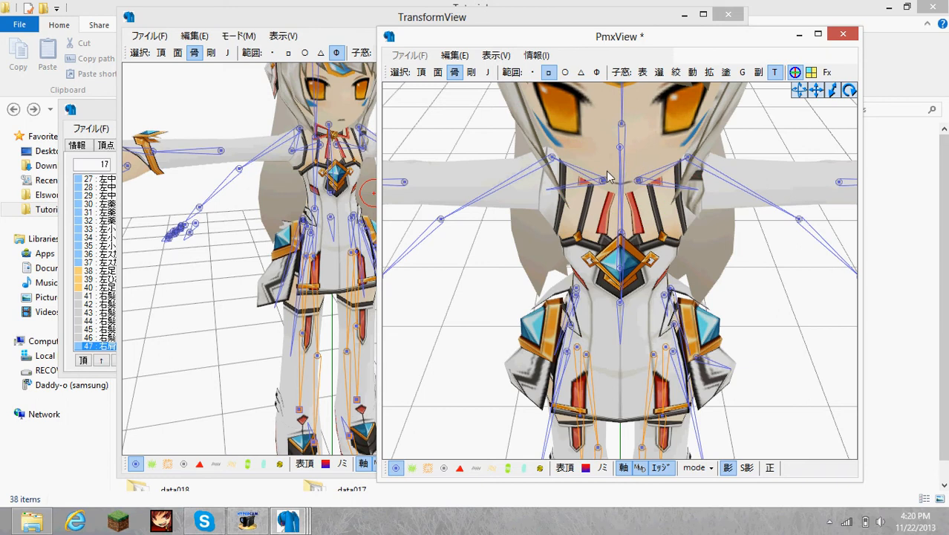
{"action": "left_click", "coordinate": [605, 179]}
{"action": "left_click", "coordinate": [103, 118]}
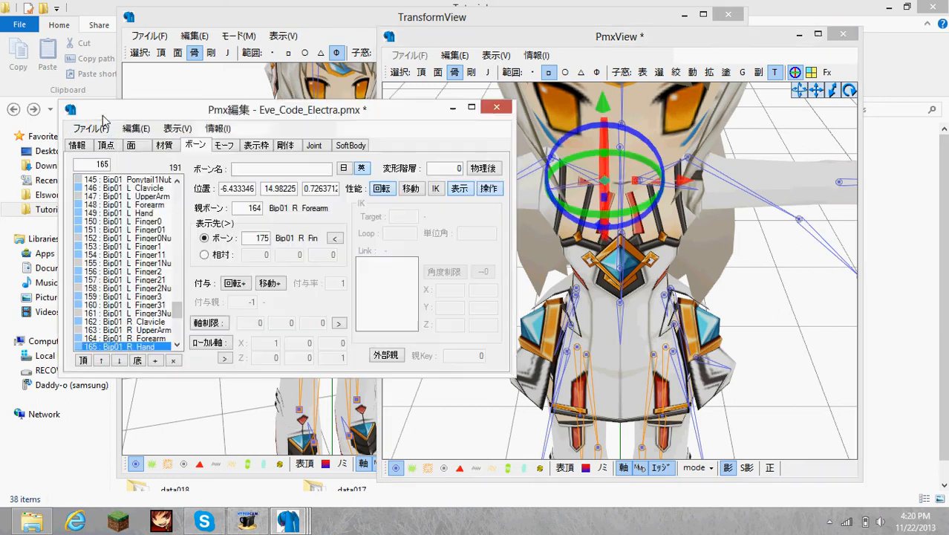
{"action": "left_click", "coordinate": [261, 75]}
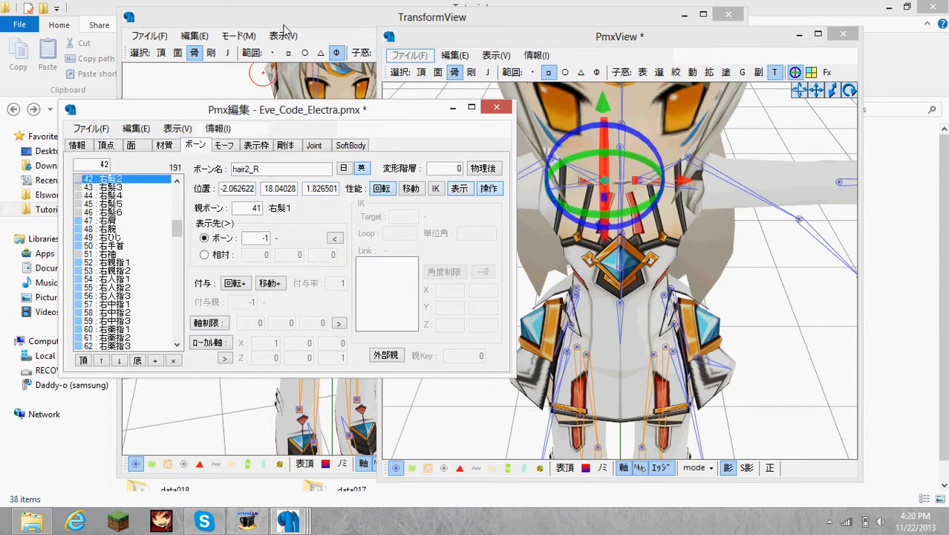
{"action": "left_click_drag", "start_coordinate": [362, 28], "coordinate": [318, 33]}
{"action": "left_click", "coordinate": [766, 41]}
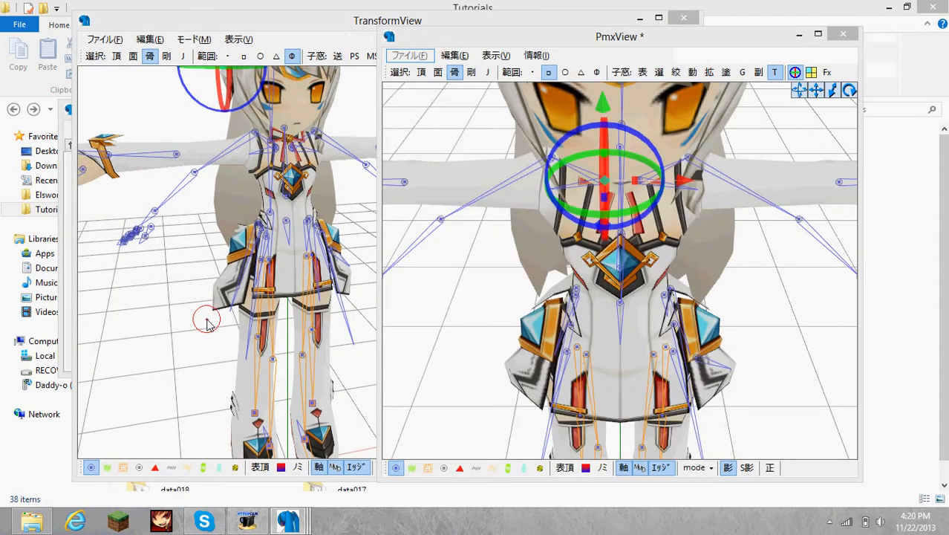
{"action": "key", "text": "alt+Tab"}
{"action": "key", "text": "alt+Tab"}
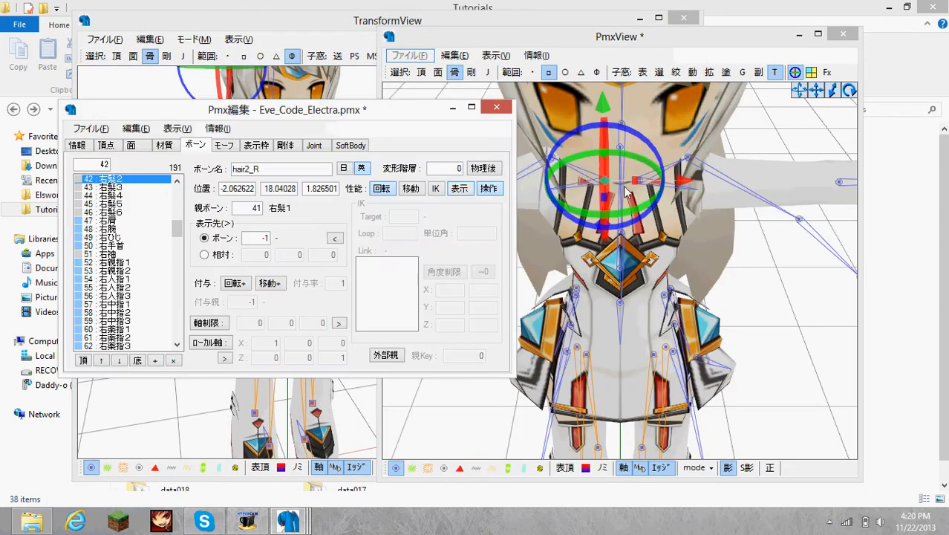
- Look up the index of 右肩 and set the parent bone of Bip01_R_Clavicle to 47 (右肩)
{"action": "left_click", "coordinate": [611, 188]}
{"action": "left_click", "coordinate": [603, 181]}
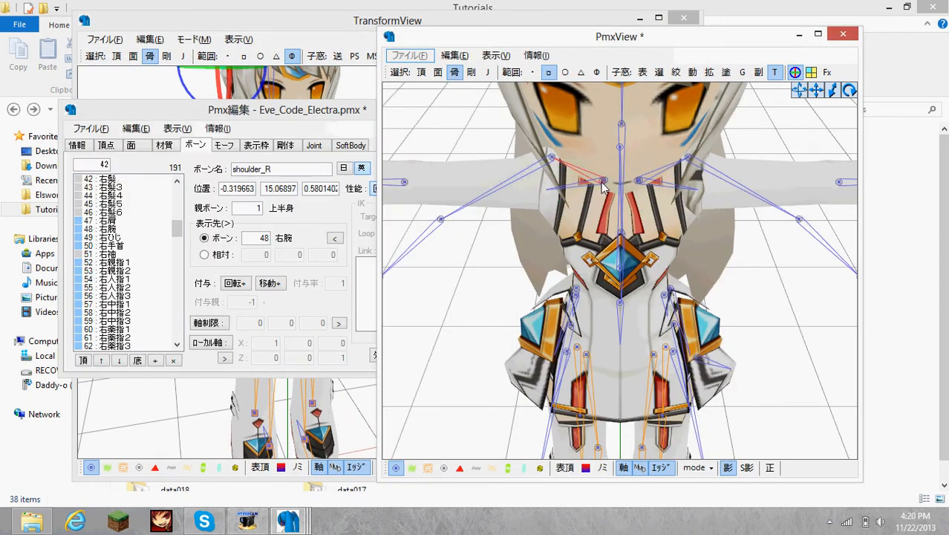
{"action": "left_click", "coordinate": [595, 192]}
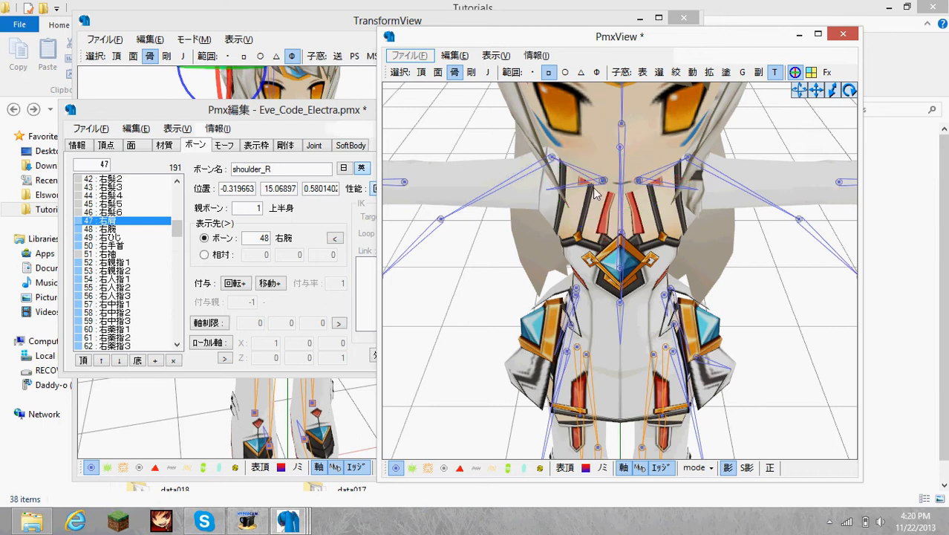
{"action": "left_click", "coordinate": [602, 186]}
{"action": "left_click", "coordinate": [603, 189]}
{"action": "left_click", "coordinate": [606, 188]}
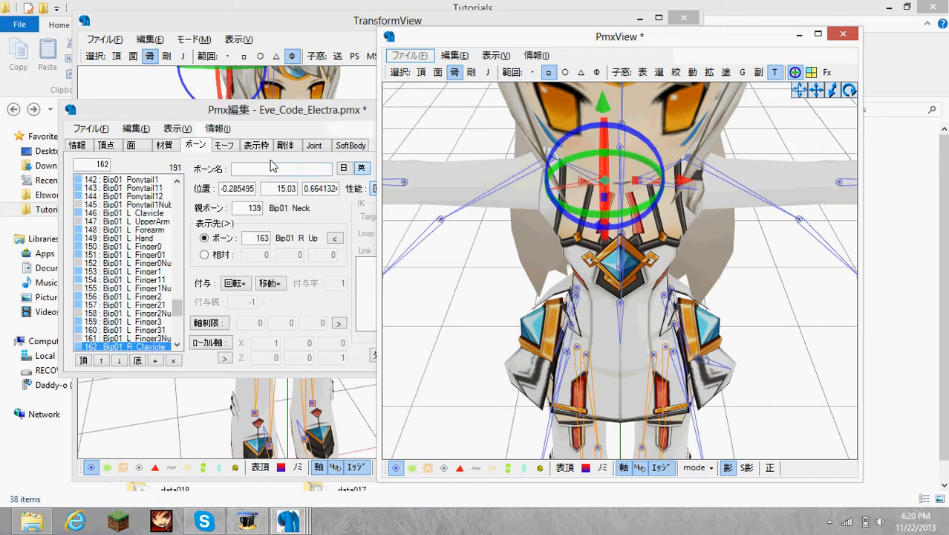
{"action": "left_click", "coordinate": [294, 130]}
{"action": "type", "text": "47"}
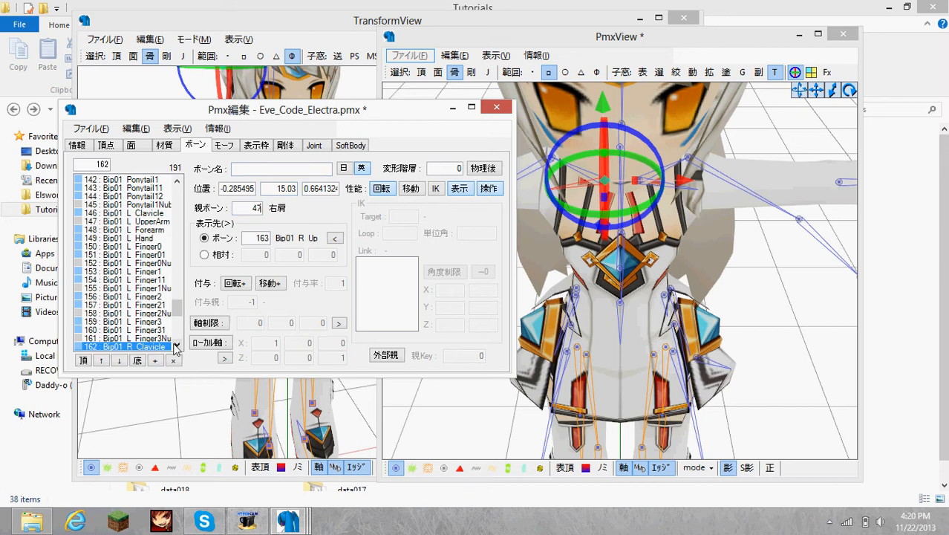
- Reparent Bip01_R_UpperArm to Miku's right arm bones and set the parent bone of Bip01_R_Forearm to 49 (右ひじ)
{"action": "left_click", "coordinate": [176, 346]}
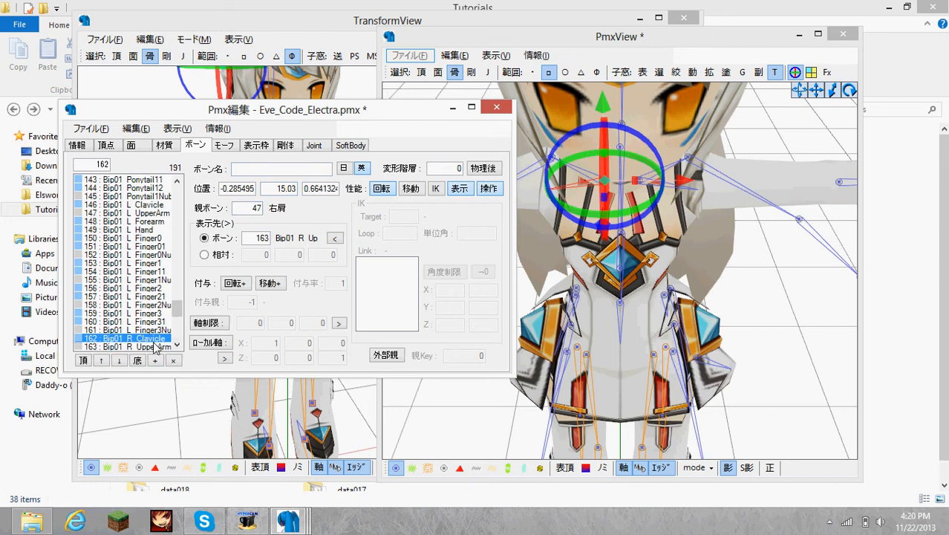
{"action": "left_click", "coordinate": [156, 347]}
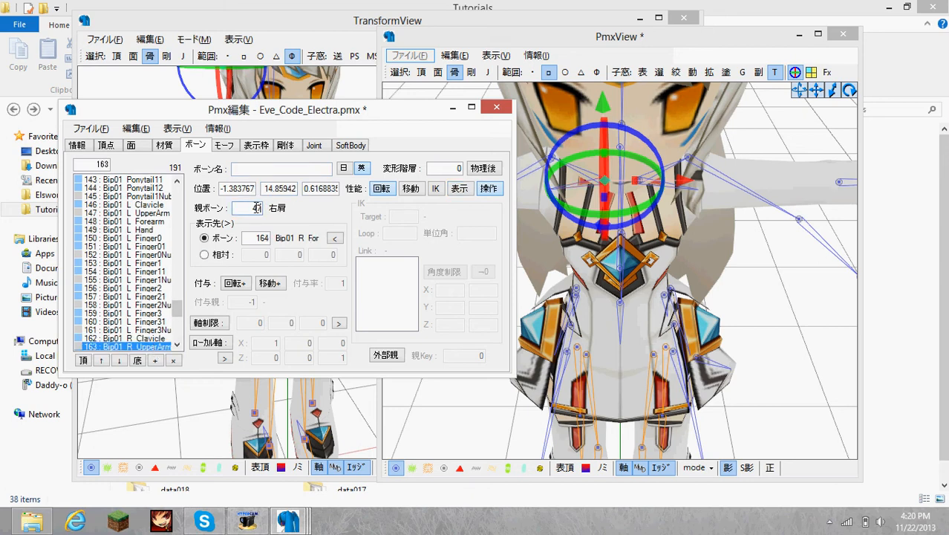
{"action": "left_click", "coordinate": [177, 345]}
{"action": "left_click", "coordinate": [177, 345]}
{"action": "left_click", "coordinate": [158, 330]}
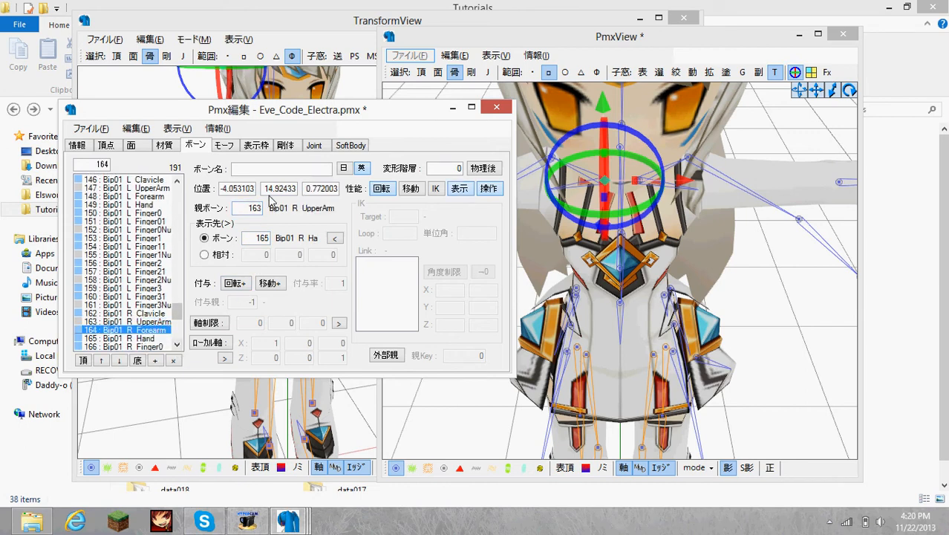
{"action": "type", "text": "49"}
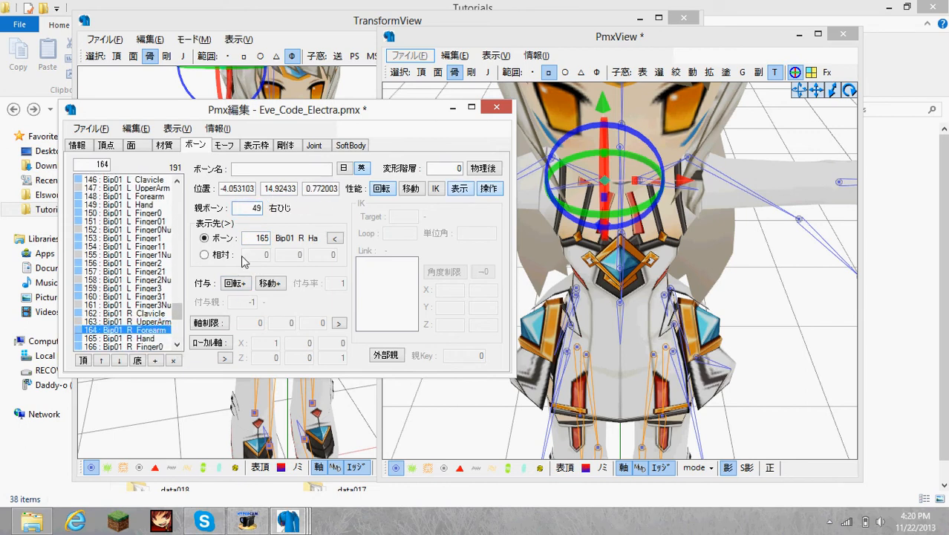
- Reparent Eve's left arm bones, with Bip01_L_Clavicle under 17 (左肩) and Bip01_L_Forearm under 19 (左ひじ)
{"action": "right_click_drag", "start_coordinate": [704, 222], "coordinate": [647, 182]}
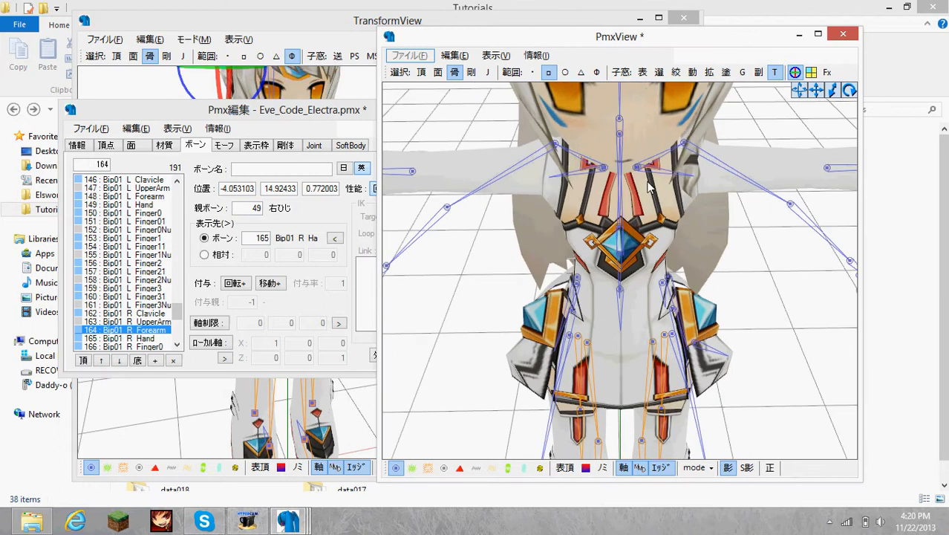
{"action": "left_click", "coordinate": [640, 169]}
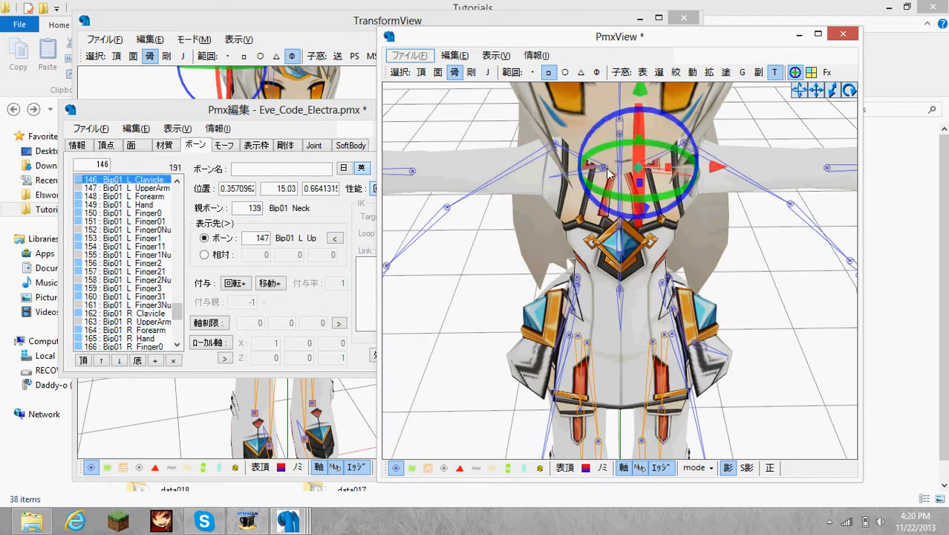
{"action": "left_click", "coordinate": [244, 207]}
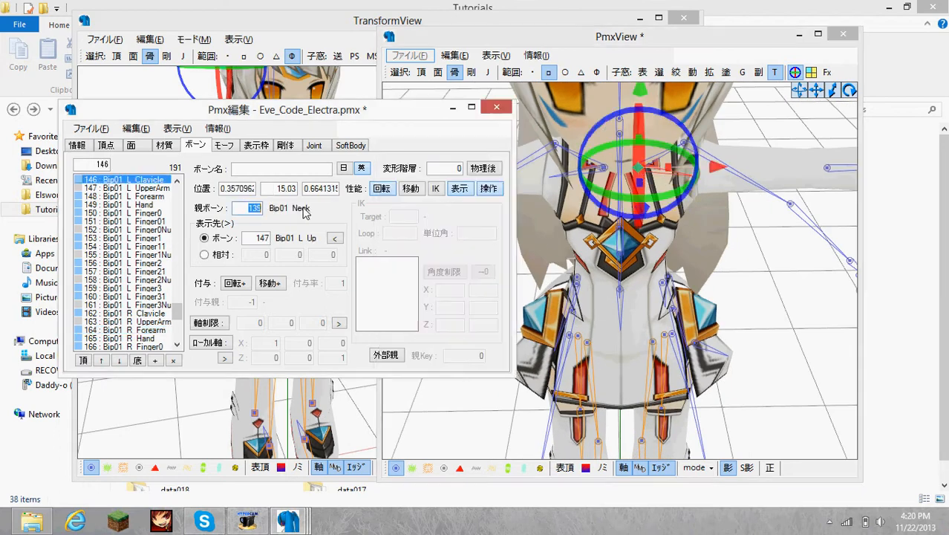
{"action": "left_click", "coordinate": [158, 196]}
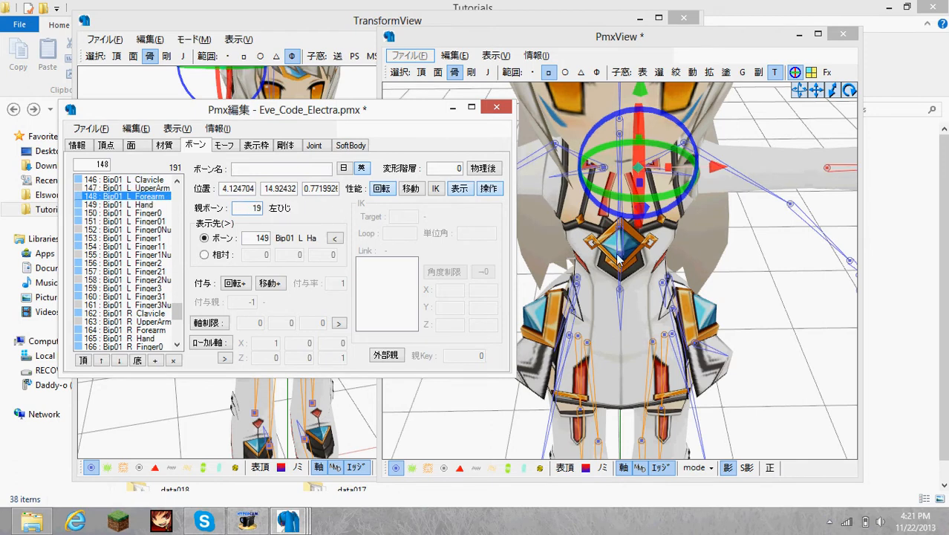
- Hide Eve's Clavicle, UpperArm and Forearm bones on both the left and right sides
{"action": "left_click", "coordinate": [175, 180]}
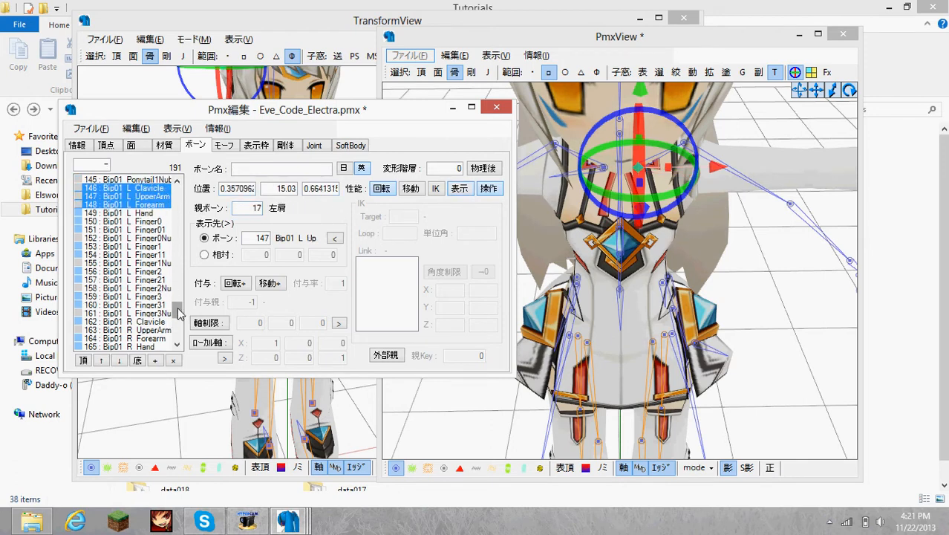
{"action": "left_click_drag", "start_coordinate": [178, 314], "coordinate": [180, 318]}
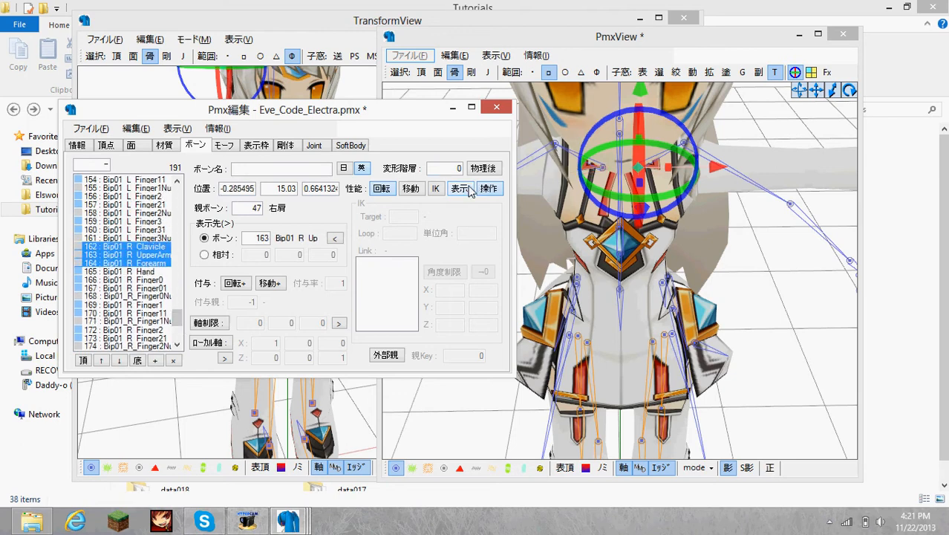
{"action": "left_click", "coordinate": [688, 229]}
- Show the hidden bones, select both arm bones, 右腕 and 左腕, and align them with Eve's upper-arm bones from front and side
{"action": "scroll", "coordinate": [688, 229], "scroll_direction": "down", "scroll_amount": 5}
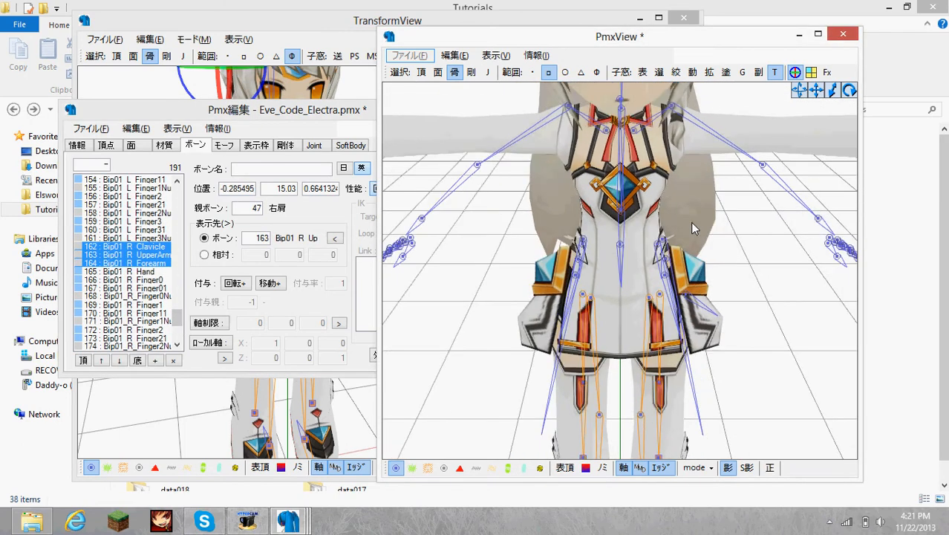
{"action": "right_click_drag", "start_coordinate": [500, 291], "coordinate": [694, 159]}
{"action": "left_click", "coordinate": [617, 98]}
{"action": "scroll", "coordinate": [669, 126], "scroll_direction": "up", "scroll_amount": 5}
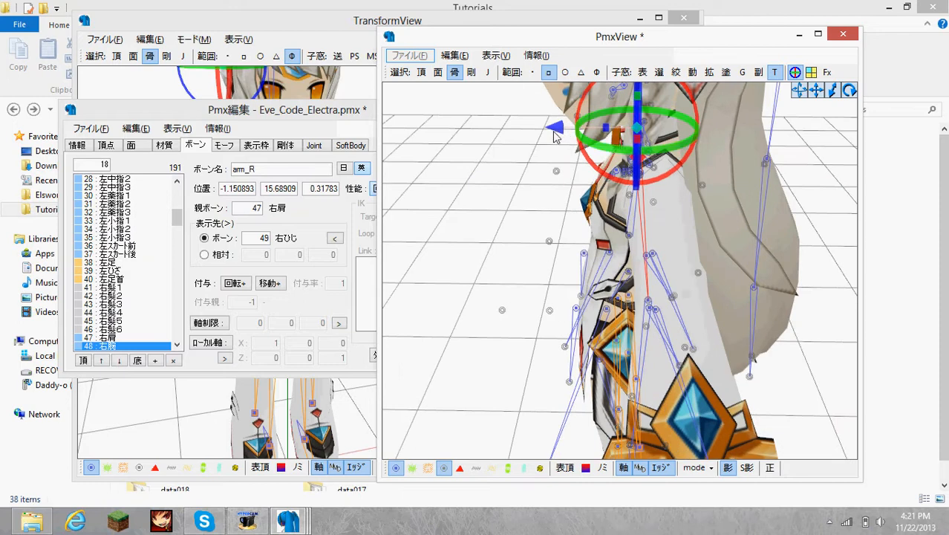
{"action": "right_click_drag", "start_coordinate": [564, 127], "coordinate": [649, 128]}
{"action": "scroll", "coordinate": [649, 127], "scroll_direction": "down", "scroll_amount": 3}
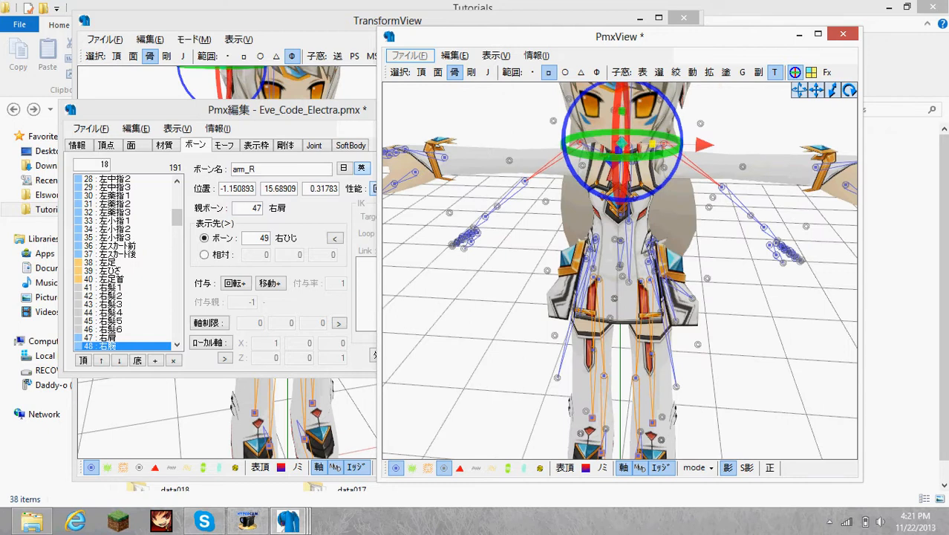
{"action": "right_click_drag", "start_coordinate": [658, 145], "coordinate": [701, 158]}
{"action": "scroll", "coordinate": [628, 130], "scroll_direction": "up", "scroll_amount": 3}
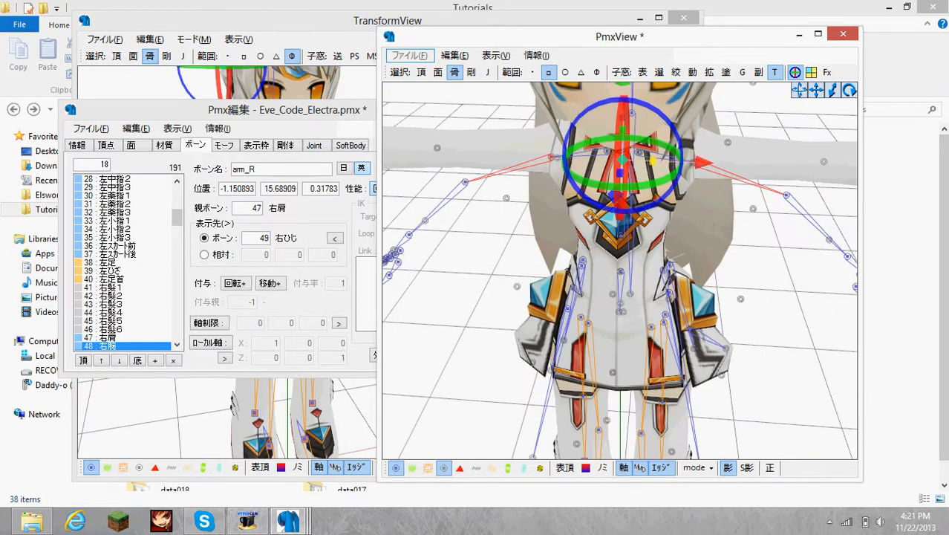
{"action": "right_click_drag", "start_coordinate": [653, 159], "coordinate": [570, 131]}
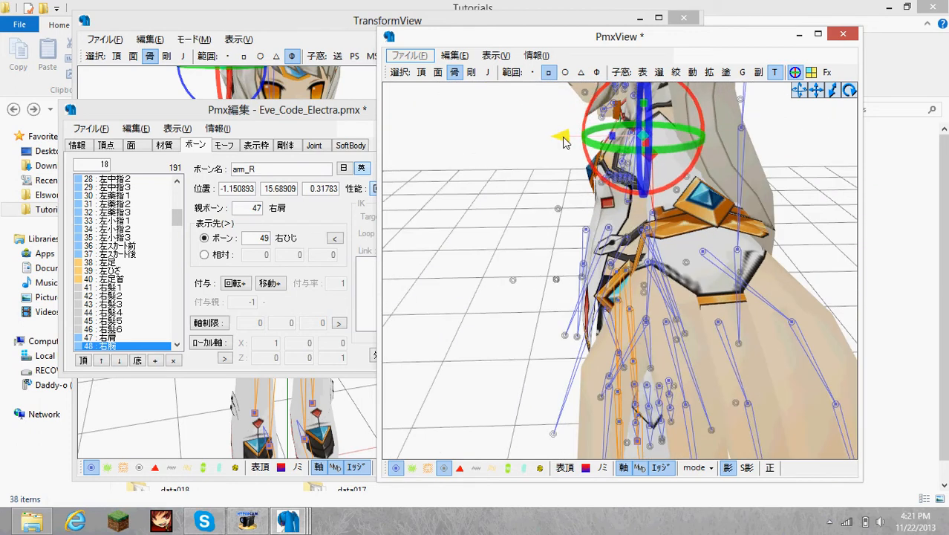
{"action": "right_click", "coordinate": [671, 144]}
{"action": "right_click_drag", "start_coordinate": [667, 156], "coordinate": [660, 181]}
{"action": "right_click_drag", "start_coordinate": [658, 126], "coordinate": [745, 251]}
- Select both elbow bones, 右ひじ and 左ひじ, and move them onto Eve's forearm bones inside the outstretched arms
{"action": "left_click", "coordinate": [496, 168]}
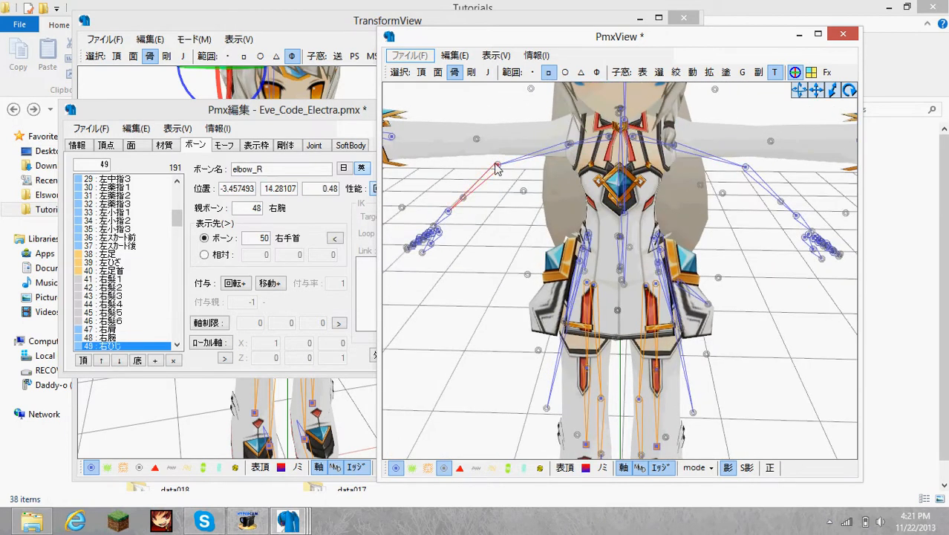
{"action": "left_click", "coordinate": [698, 170]}
{"action": "left_click_drag", "start_coordinate": [619, 90], "coordinate": [618, 58]}
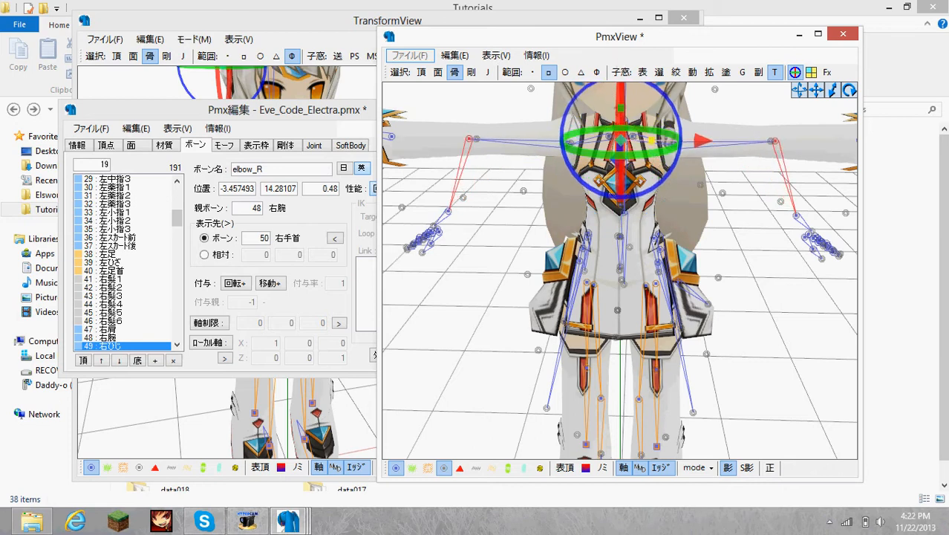
{"action": "right_click_drag", "start_coordinate": [652, 147], "coordinate": [669, 178]}
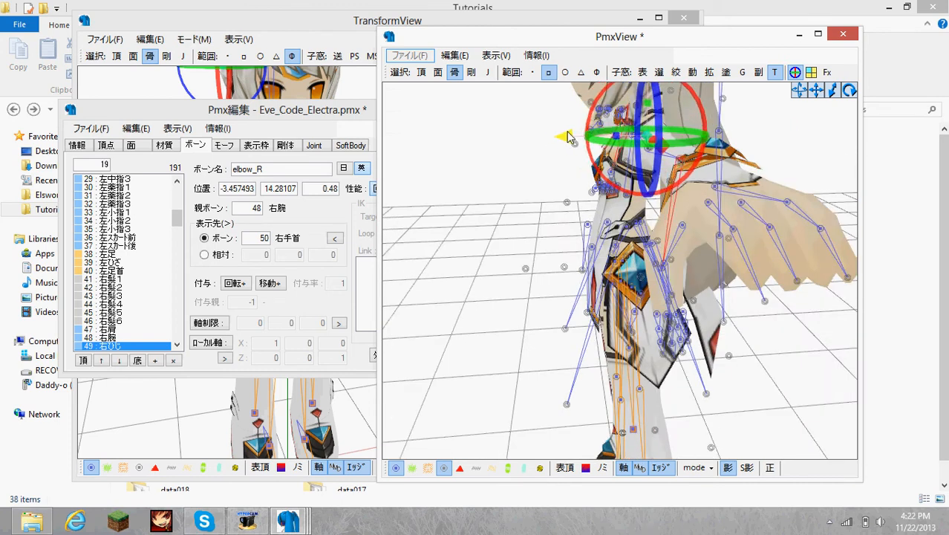
{"action": "right_click_drag", "start_coordinate": [569, 136], "coordinate": [597, 130]}
{"action": "scroll", "coordinate": [572, 145], "scroll_direction": "up", "scroll_amount": 5}
{"action": "right_click", "coordinate": [622, 141]}
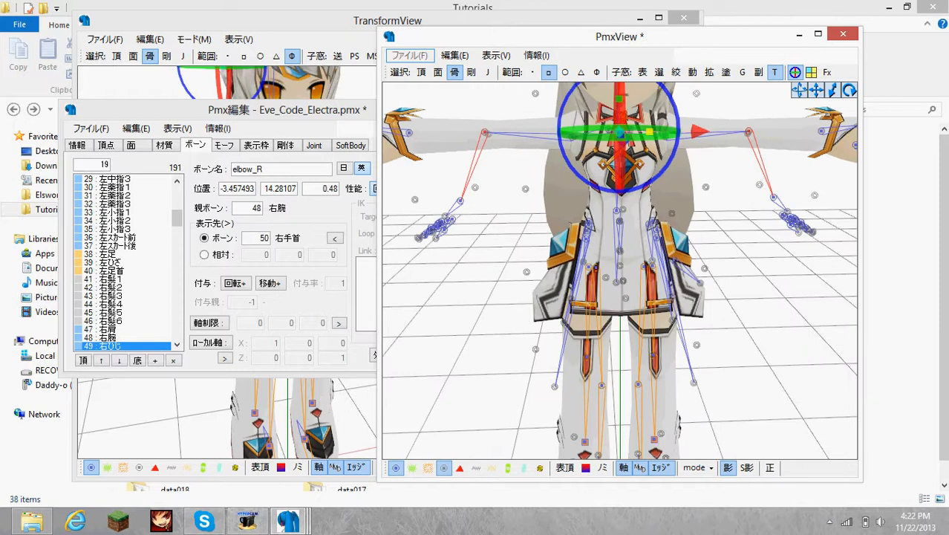
{"action": "right_click_drag", "start_coordinate": [649, 134], "coordinate": [502, 188]}
- Look up the index of 右手首 and set the parent bone of Bip01_R_Hand to 50 (右手首)
{"action": "left_click", "coordinate": [510, 267]}
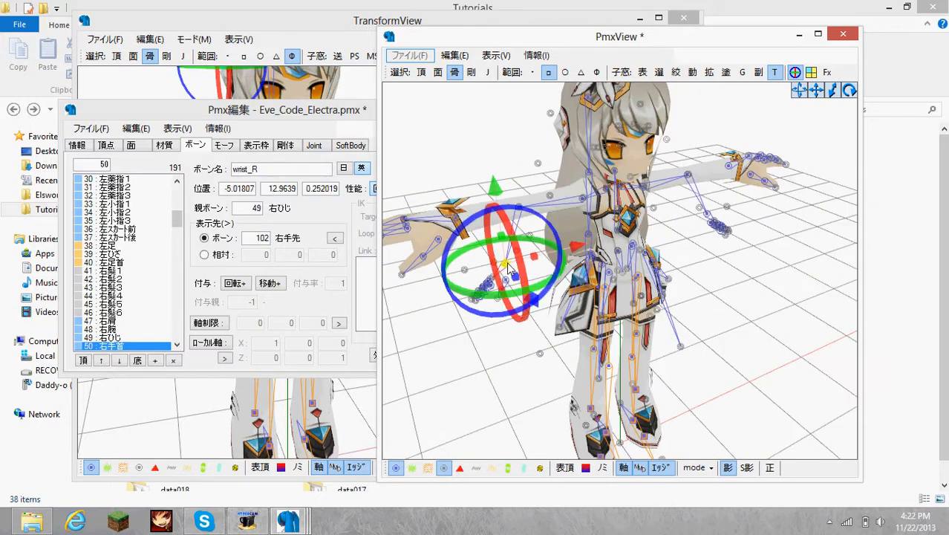
{"action": "right_click_drag", "start_coordinate": [687, 230], "coordinate": [679, 230]}
{"action": "left_click", "coordinate": [445, 168]}
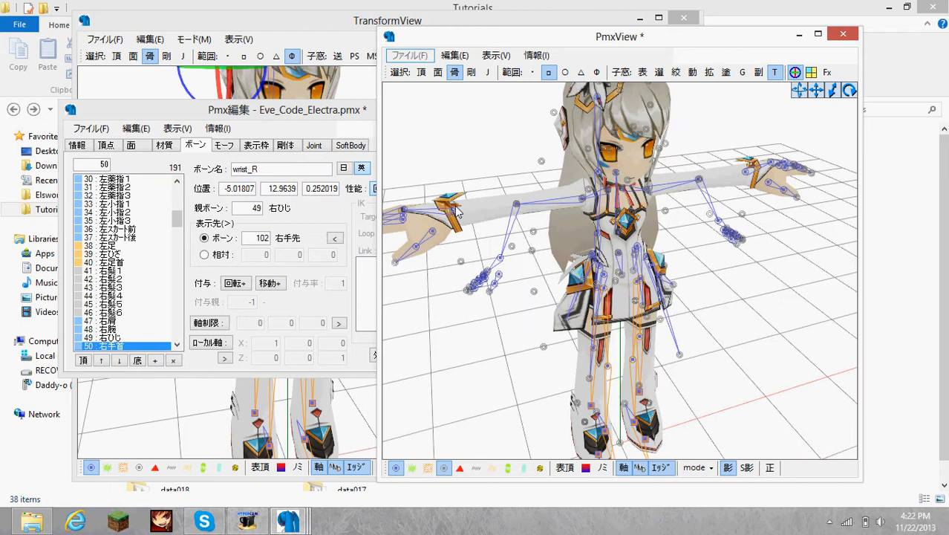
{"action": "left_click", "coordinate": [458, 217]}
{"action": "left_click", "coordinate": [337, 124]}
{"action": "left_click", "coordinate": [117, 404]}
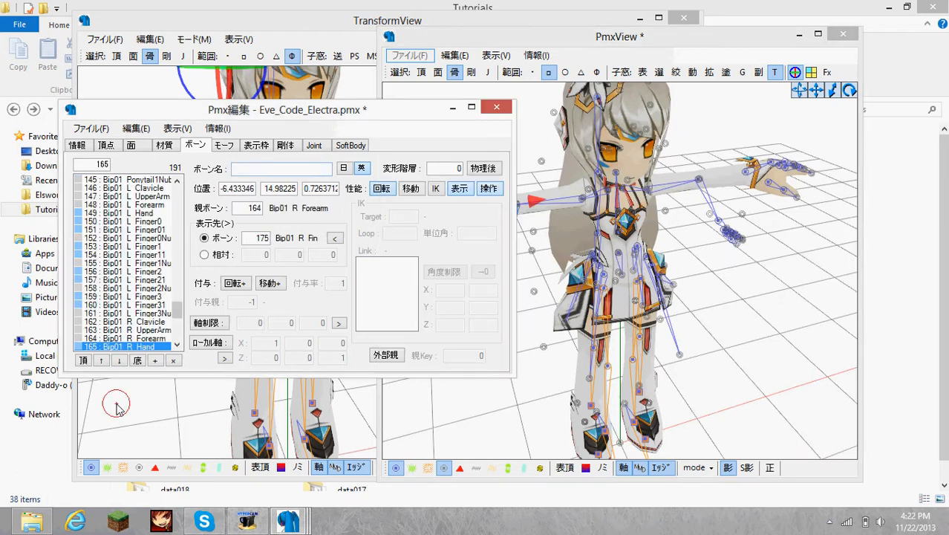
{"action": "left_click", "coordinate": [141, 347]}
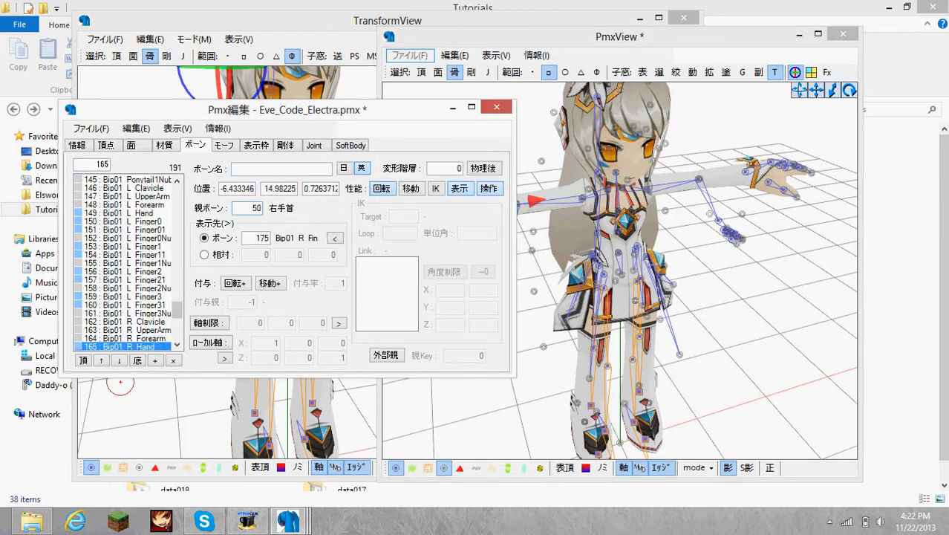
- Set the parent bone of Bip01_L_Hand to 20 (左手首)
{"action": "left_click", "coordinate": [746, 176]}
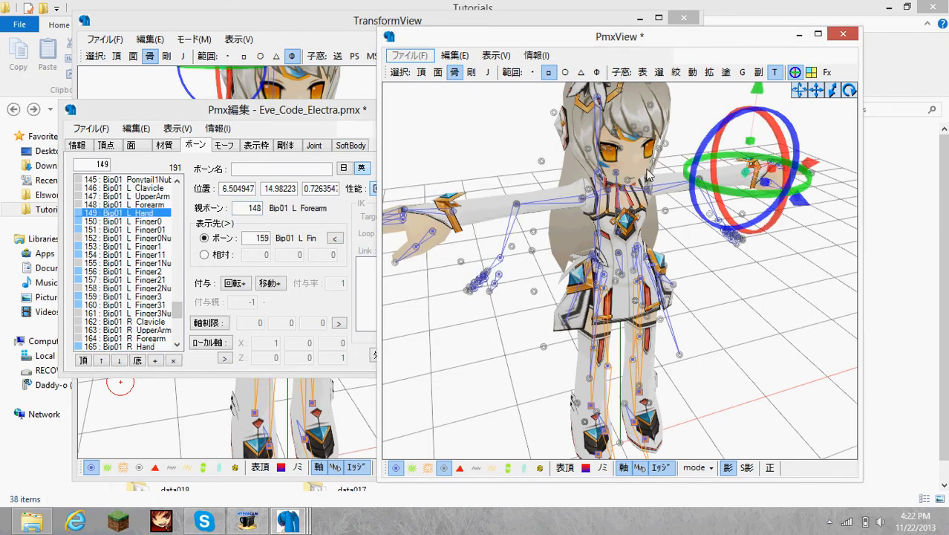
{"action": "left_click", "coordinate": [211, 213]}
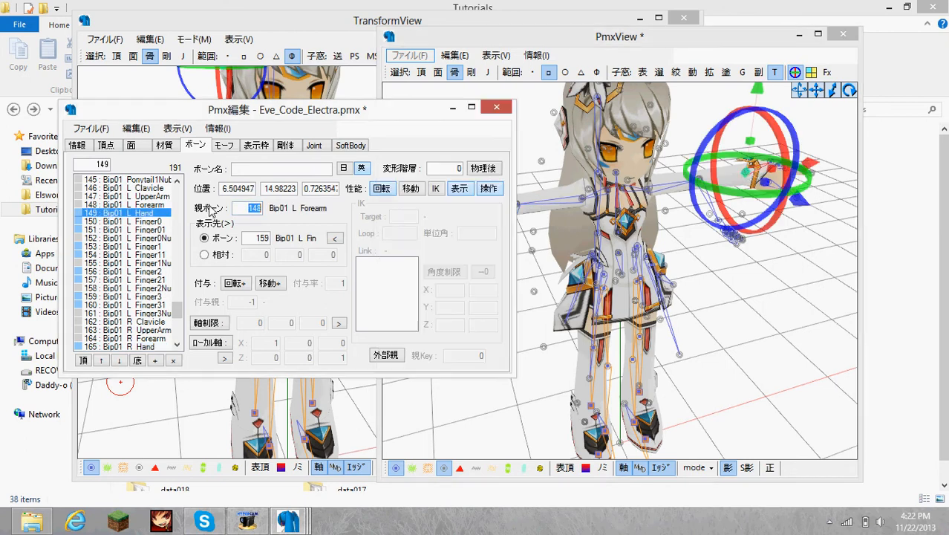
{"action": "left_click", "coordinate": [154, 213]}
{"action": "left_click", "coordinate": [255, 209]}
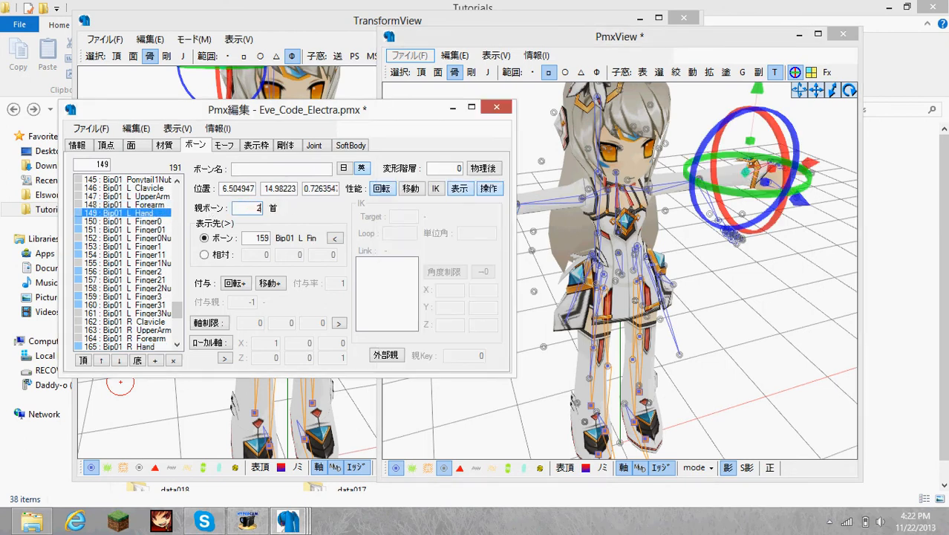
- Select both of Eve's hand bones, Bip01_R_Hand and Bip01_L_Hand, and hide them
{"action": "right_click_drag", "start_coordinate": [767, 300], "coordinate": [723, 280]}
{"action": "left_click", "coordinate": [472, 180]}
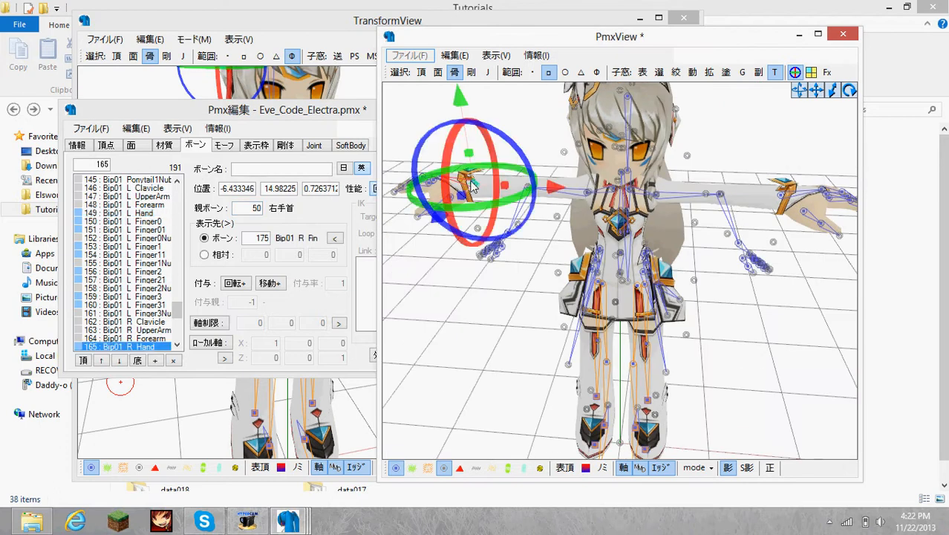
{"action": "left_click", "coordinate": [786, 199]}
{"action": "left_click", "coordinate": [294, 119]}
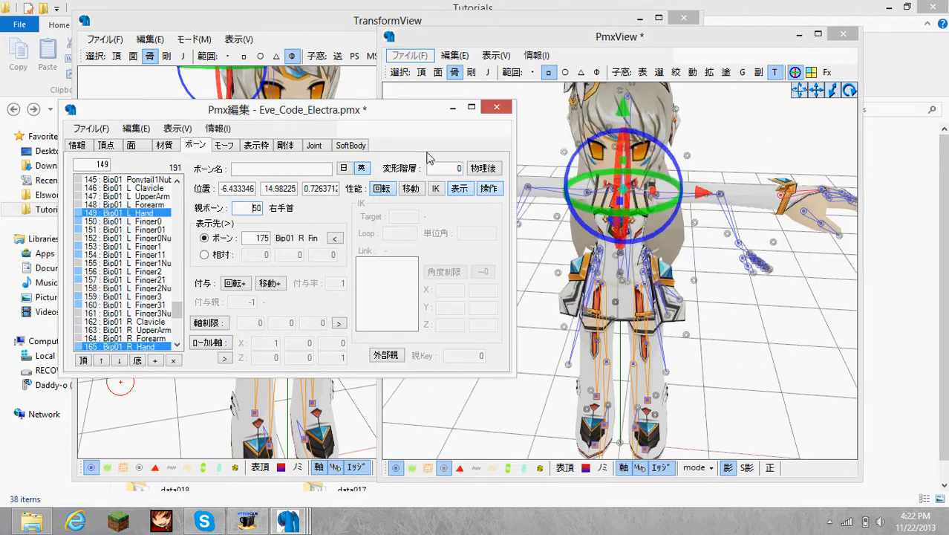
{"action": "left_click", "coordinate": [723, 163]}
- Select both wrist bones, 右手首 and 左手首, and move them onto Eve's wrists, aligning them from the front, above and side
{"action": "right_click_drag", "start_coordinate": [654, 187], "coordinate": [613, 202]}
{"action": "left_click", "coordinate": [507, 237]}
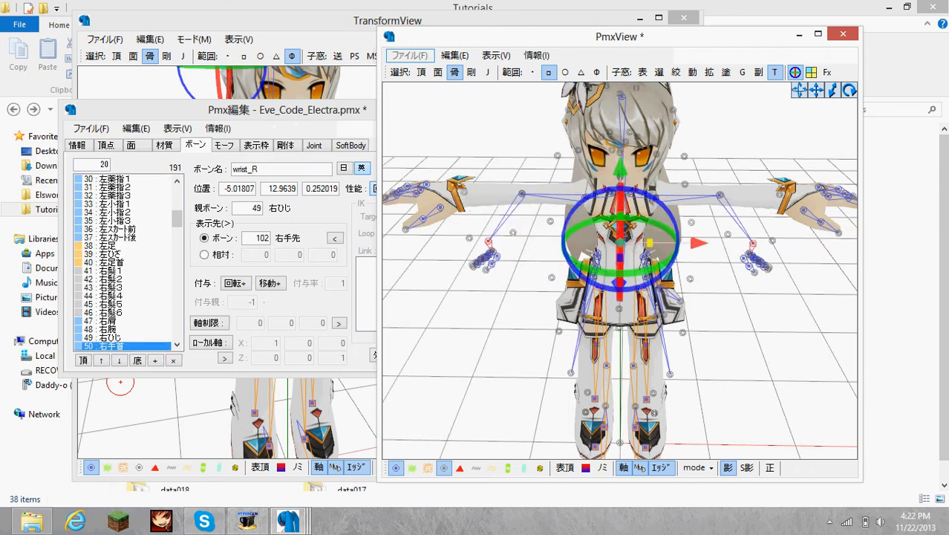
{"action": "left_click_drag", "start_coordinate": [622, 178], "coordinate": [623, 125]}
{"action": "right_click_drag", "start_coordinate": [550, 113], "coordinate": [543, 154]}
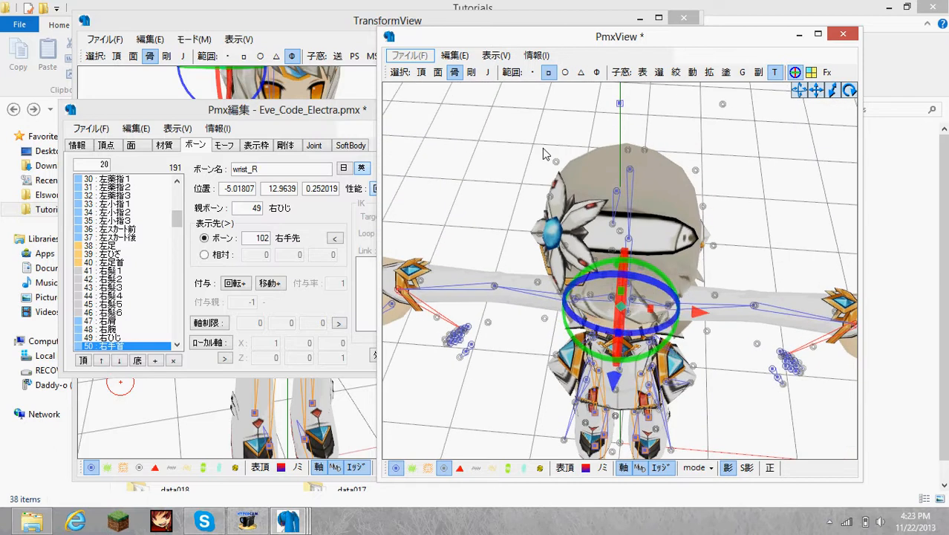
{"action": "right_click_drag", "start_coordinate": [658, 279], "coordinate": [630, 269]}
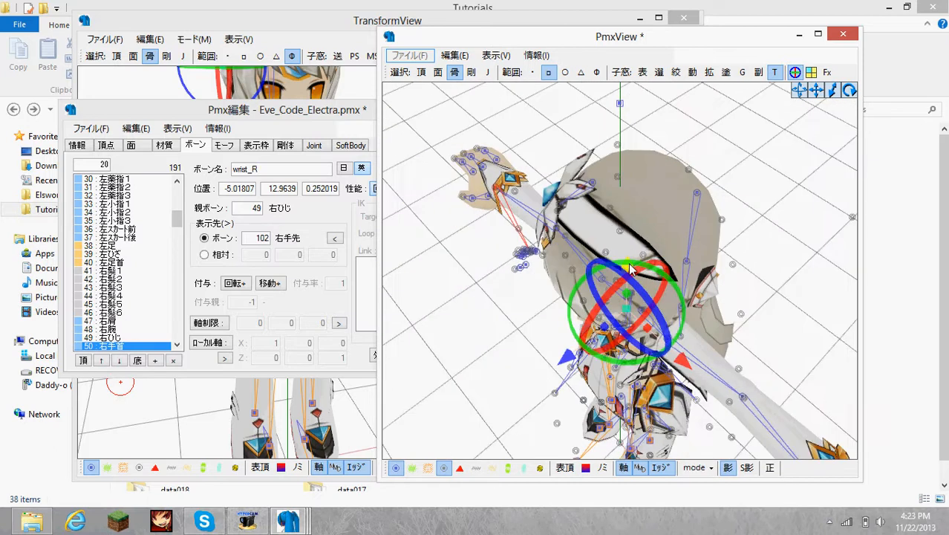
{"action": "left_click_drag", "start_coordinate": [572, 359], "coordinate": [583, 349]}
{"action": "right_click_drag", "start_coordinate": [549, 352], "coordinate": [608, 148]}
{"action": "left_click_drag", "start_coordinate": [623, 122], "coordinate": [621, 127]}
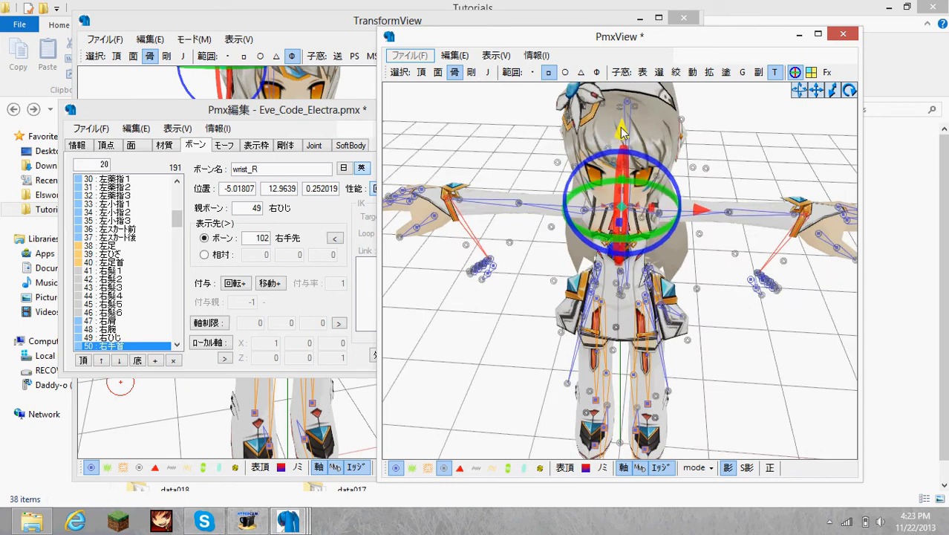
{"action": "right_click_drag", "start_coordinate": [548, 190], "coordinate": [643, 186]}
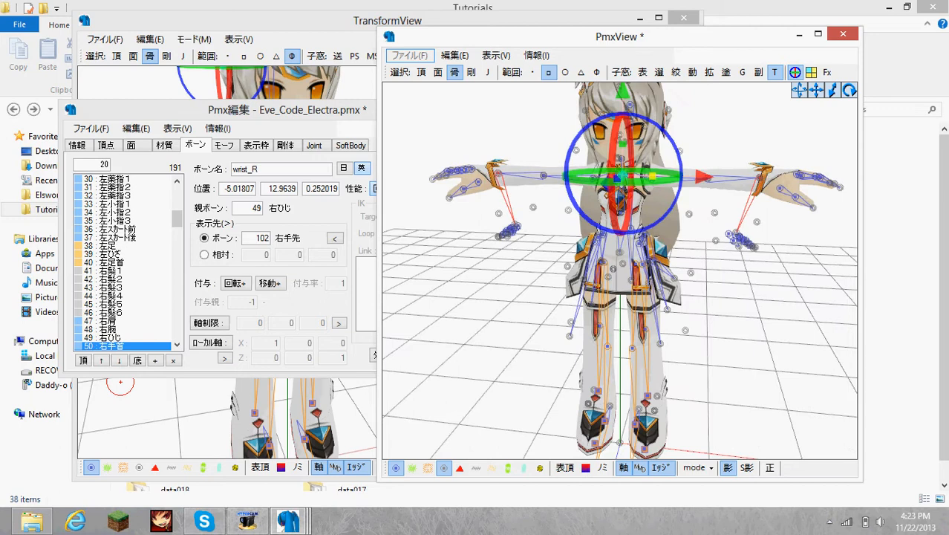
{"action": "right_click_drag", "start_coordinate": [578, 226], "coordinate": [718, 282]}
- In TransformView, test-rotate the Bip01_Ponytail11 bone near the neck and undo the rotation
{"action": "left_click", "coordinate": [334, 14]}
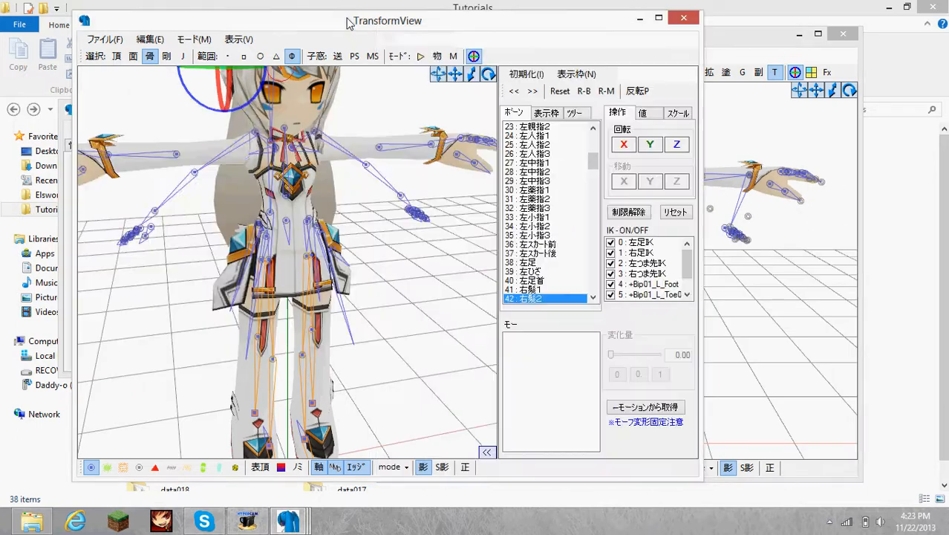
{"action": "right_click_drag", "start_coordinate": [381, 122], "coordinate": [341, 139]}
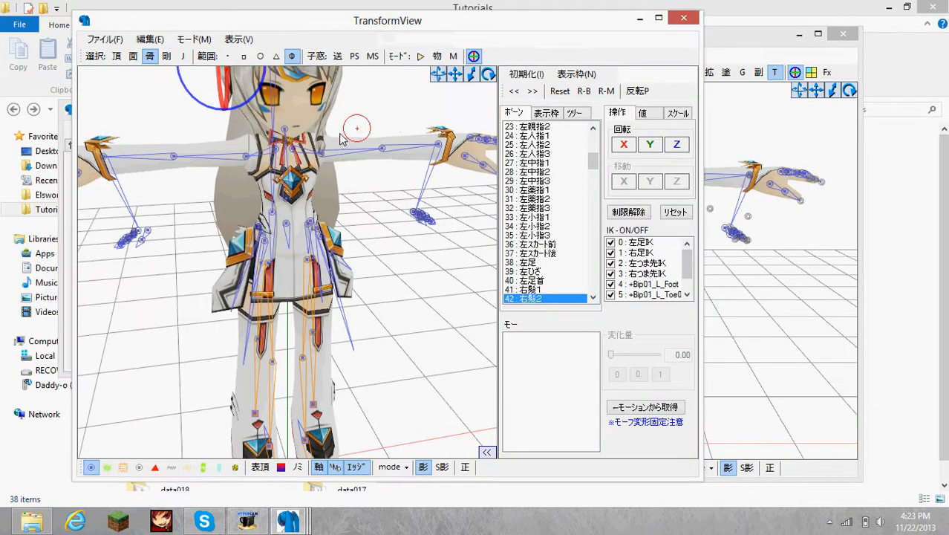
{"action": "left_click", "coordinate": [288, 153]}
{"action": "right_click_drag", "start_coordinate": [289, 152], "coordinate": [322, 137]}
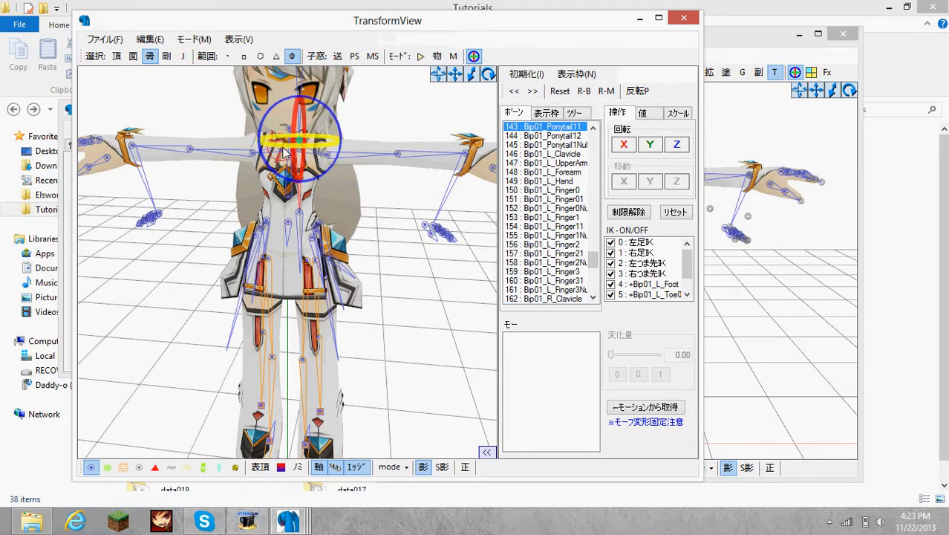
{"action": "left_click", "coordinate": [298, 141]}
{"action": "mouse_move", "coordinate": [315, 124]}
{"action": "left_mouse_down"}
{"action": "mouse_move", "coordinate": [310, 115]}
{"action": "mouse_move", "coordinate": [315, 125]}
{"action": "left_mouse_up"}
{"action": "key", "text": "ctrl+z"}
- Check in TransformView how the right shoulder, wrist and finger bones deform the outstretched arm and hand
{"action": "left_click", "coordinate": [196, 117]}
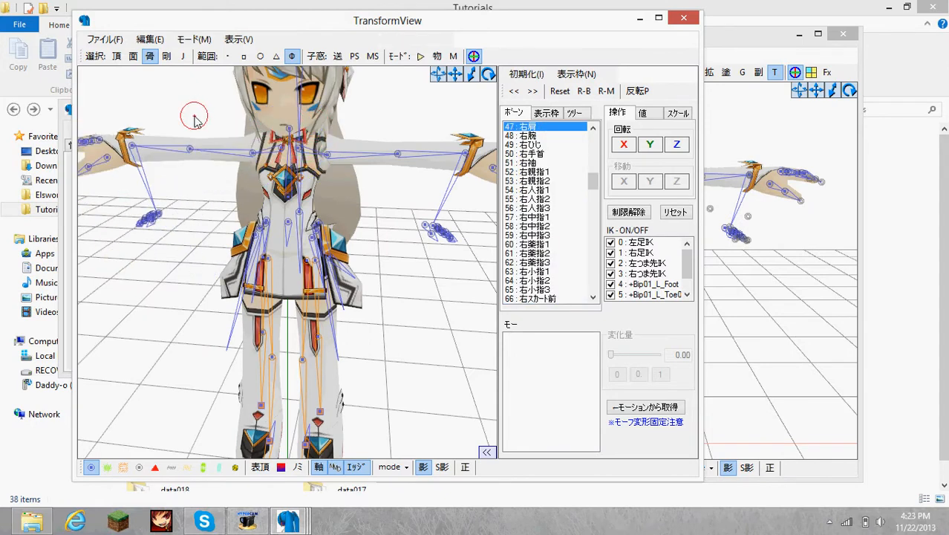
{"action": "right_click_drag", "start_coordinate": [196, 119], "coordinate": [201, 128]}
{"action": "scroll", "coordinate": [200, 130], "scroll_direction": "down", "scroll_amount": 3}
{"action": "left_click", "coordinate": [150, 175]}
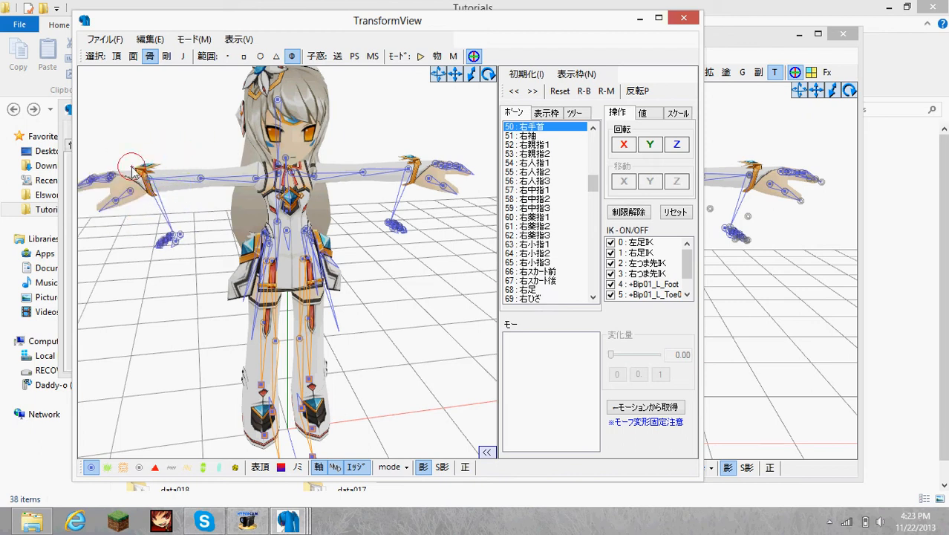
{"action": "left_click", "coordinate": [109, 181]}
{"action": "left_click_drag", "start_coordinate": [147, 158], "coordinate": [145, 150]}
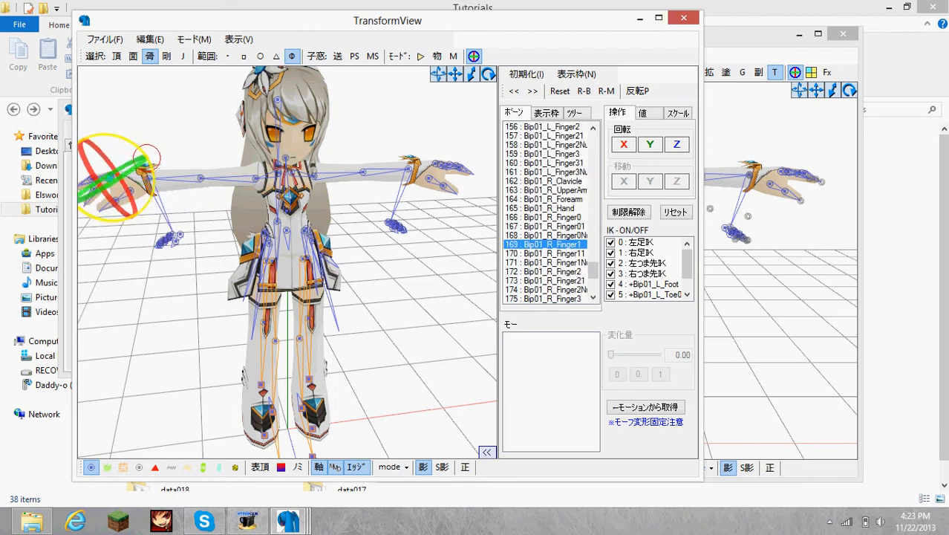
{"action": "right_click_drag", "start_coordinate": [184, 137], "coordinate": [205, 137]}
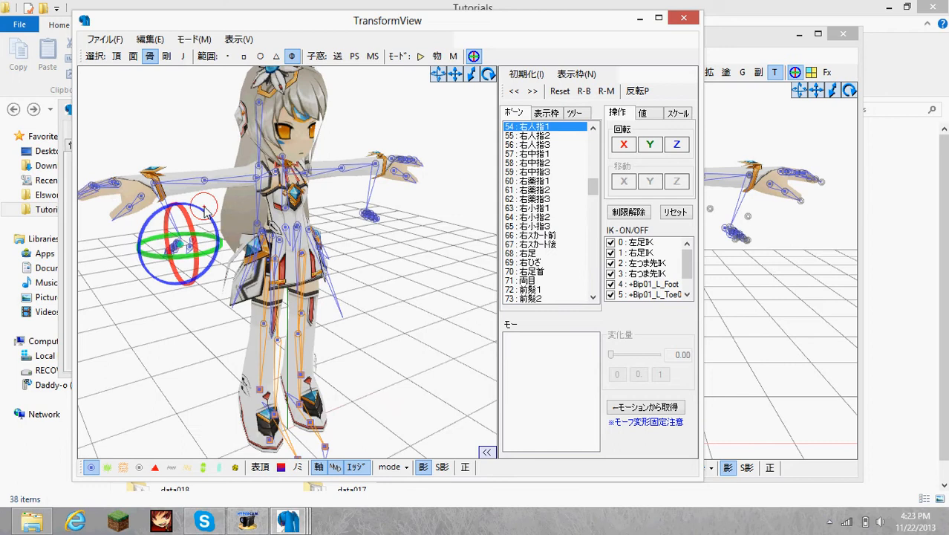
{"action": "left_click_drag", "start_coordinate": [201, 209], "coordinate": [197, 186]}
{"action": "left_click", "coordinate": [215, 149]}
{"action": "right_click_drag", "start_coordinate": [214, 149], "coordinate": [204, 137]}
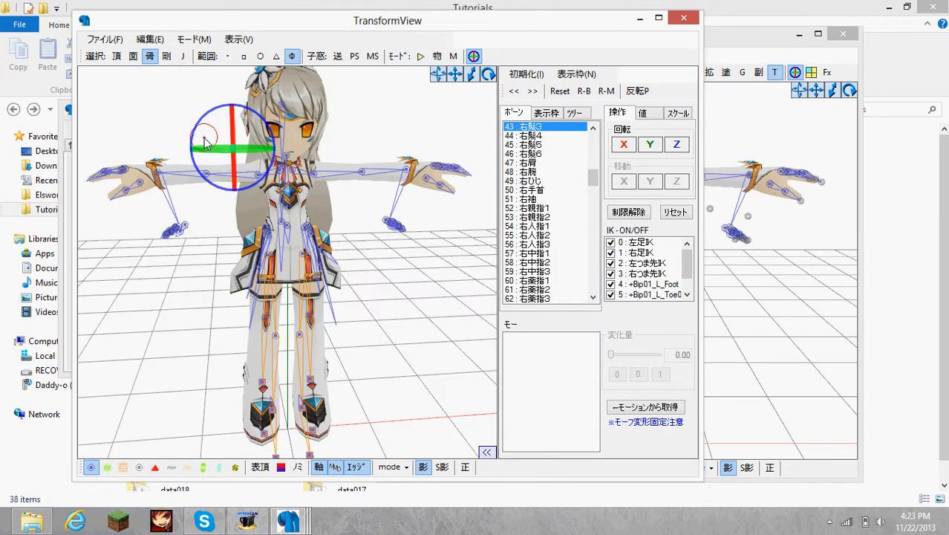
{"action": "left_click", "coordinate": [191, 142]}
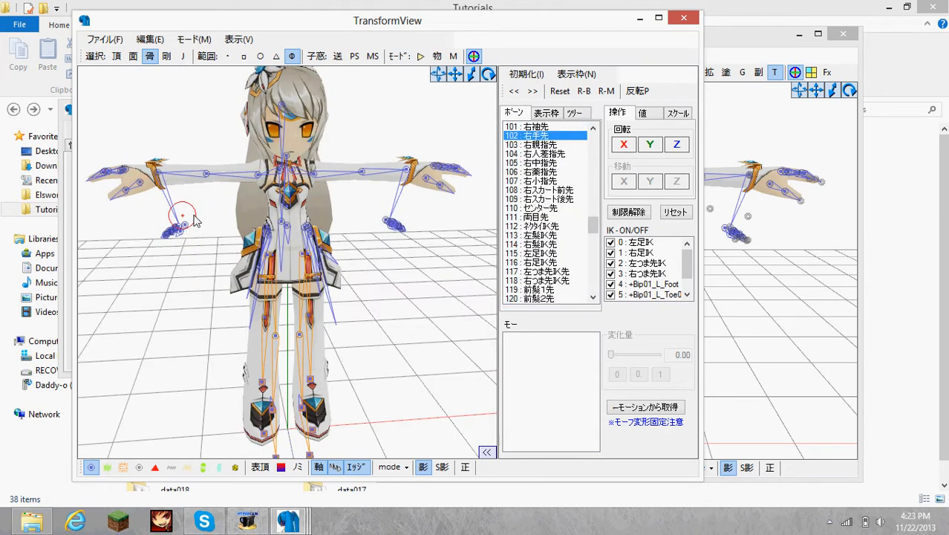
- Return to the model editor, select Eve's Finger0 and Finger01 thumb bones on both hands, and hide them
{"action": "key", "text": "alt+Tab"}
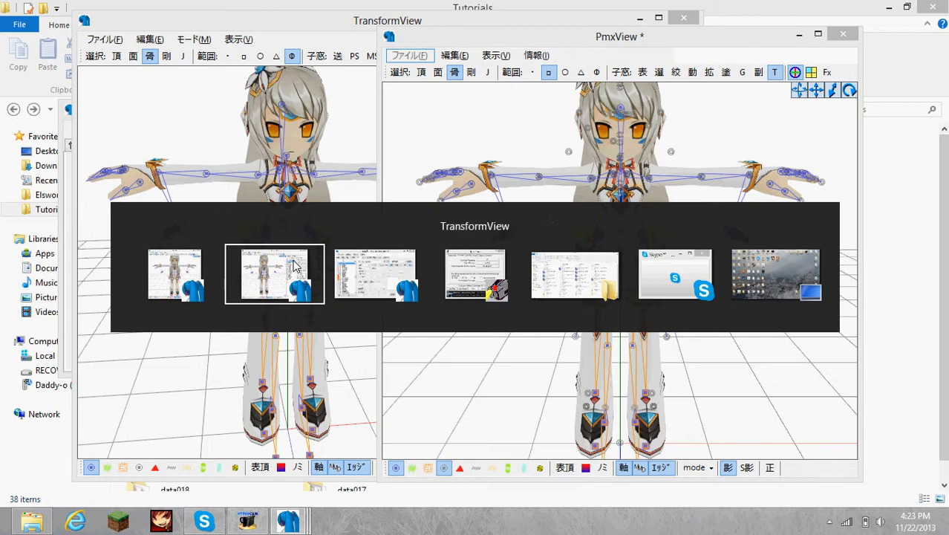
{"action": "left_click", "coordinate": [295, 266]}
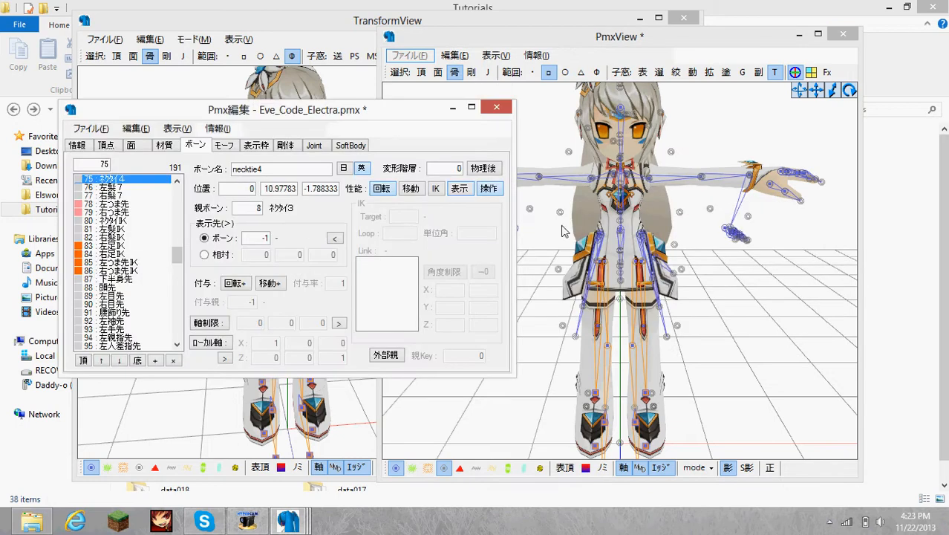
{"action": "right_click_drag", "start_coordinate": [563, 232], "coordinate": [539, 257]}
{"action": "scroll", "coordinate": [555, 260], "scroll_direction": "up", "scroll_amount": 2}
{"action": "left_click_drag", "start_coordinate": [442, 202], "coordinate": [461, 239]}
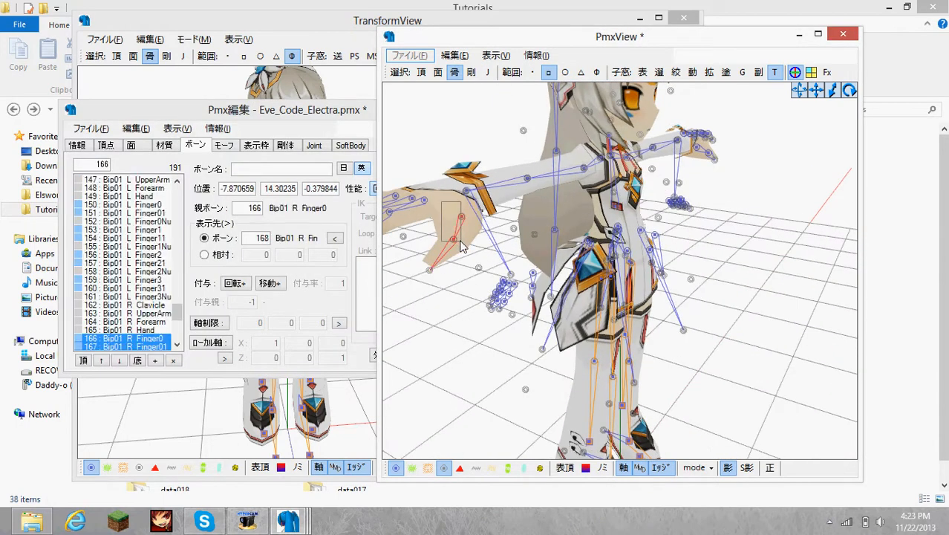
{"action": "right_click_drag", "start_coordinate": [460, 232], "coordinate": [626, 179]}
{"action": "left_click_drag", "start_coordinate": [802, 214], "coordinate": [826, 256], "text": "shift"}
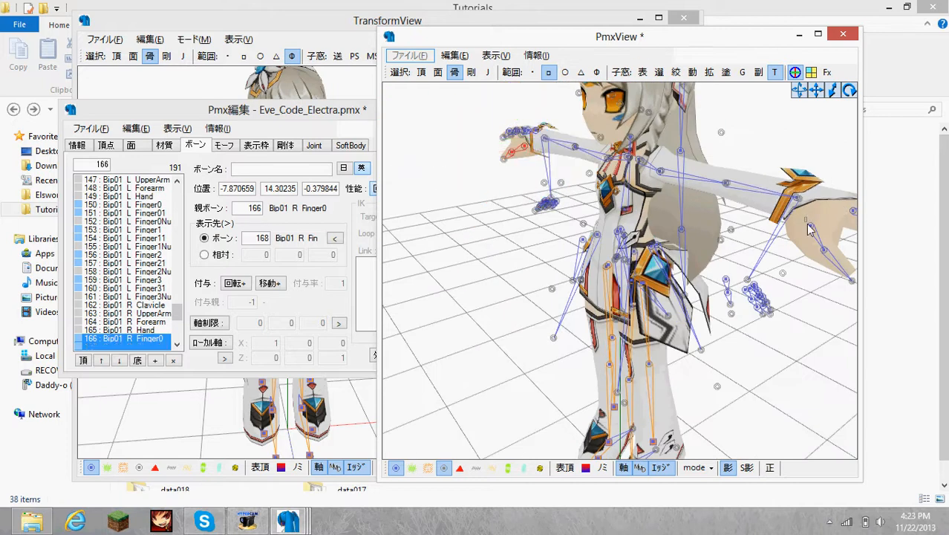
{"action": "left_click_drag", "start_coordinate": [377, 173], "coordinate": [513, 173]}
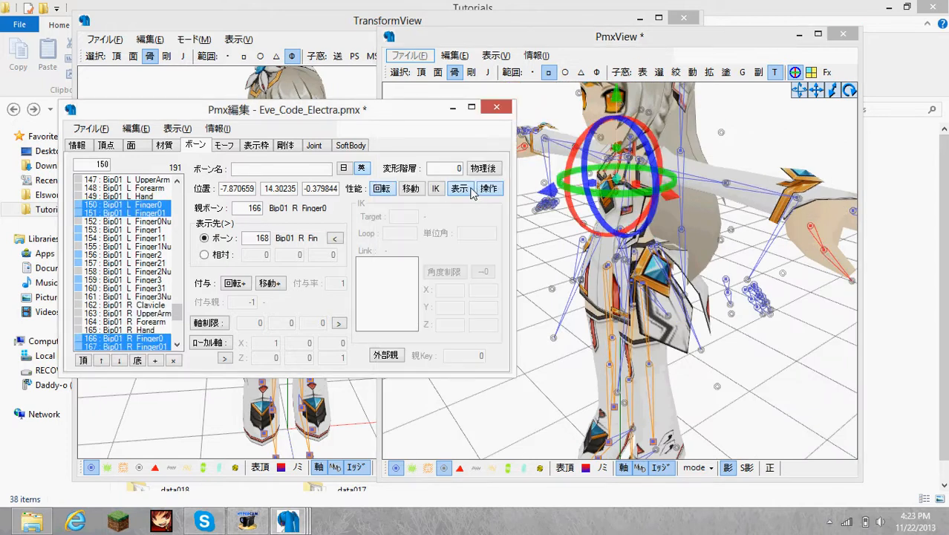
{"action": "right_click_drag", "start_coordinate": [573, 169], "coordinate": [592, 200]}
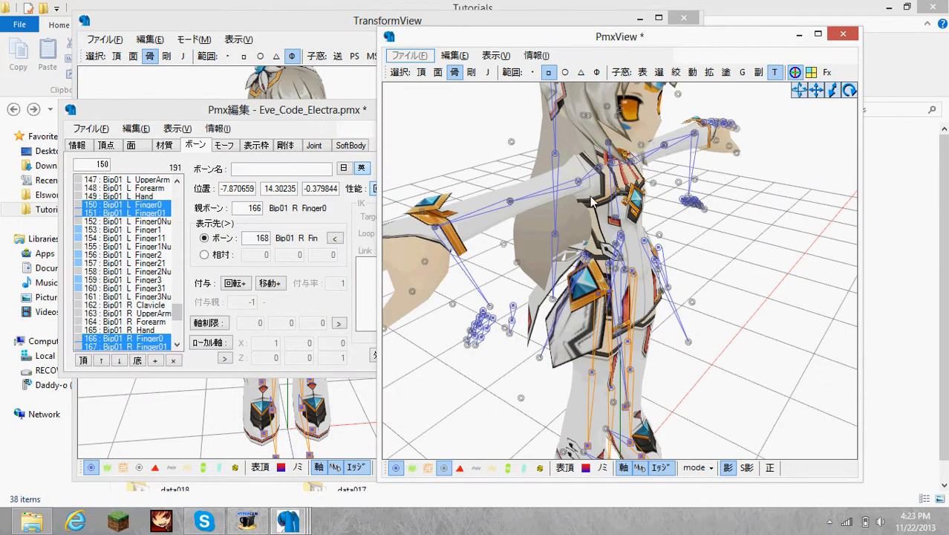
{"action": "mouse_move", "coordinate": [510, 304]}
{"action": "left_mouse_down"}
{"action": "mouse_move", "coordinate": [520, 332]}
{"action": "mouse_move", "coordinate": [518, 310]}
{"action": "left_mouse_up"}
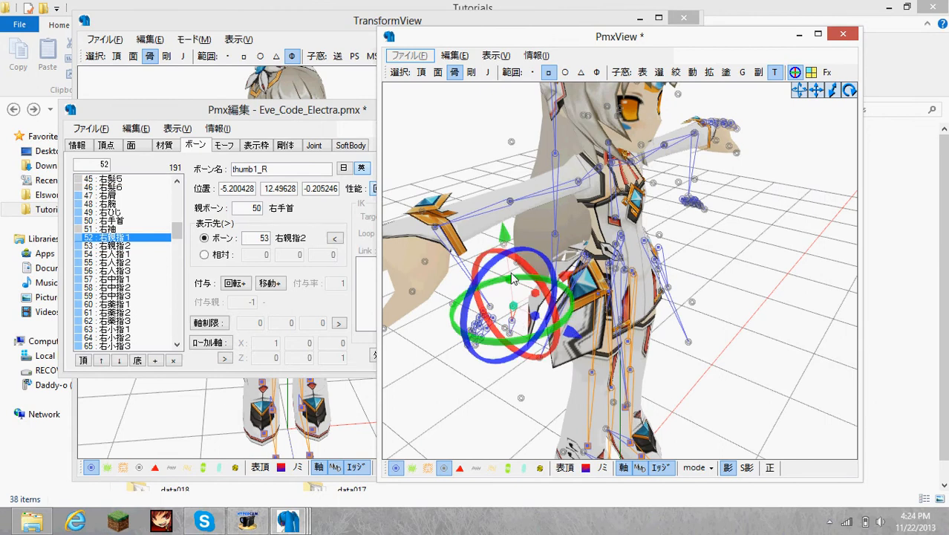
{"action": "left_click", "coordinate": [510, 289]}
{"action": "right_click_drag", "start_coordinate": [513, 296], "coordinate": [522, 301]}
{"action": "left_click_drag", "start_coordinate": [519, 310], "coordinate": [528, 330]}
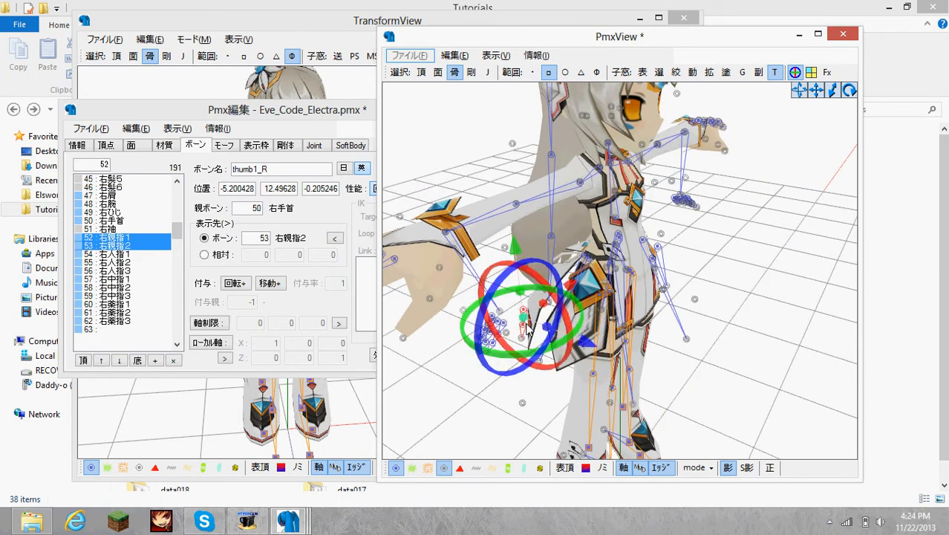
{"action": "right_click_drag", "start_coordinate": [529, 318], "coordinate": [711, 222]}
{"action": "left_click_drag", "start_coordinate": [704, 257], "coordinate": [715, 280]}
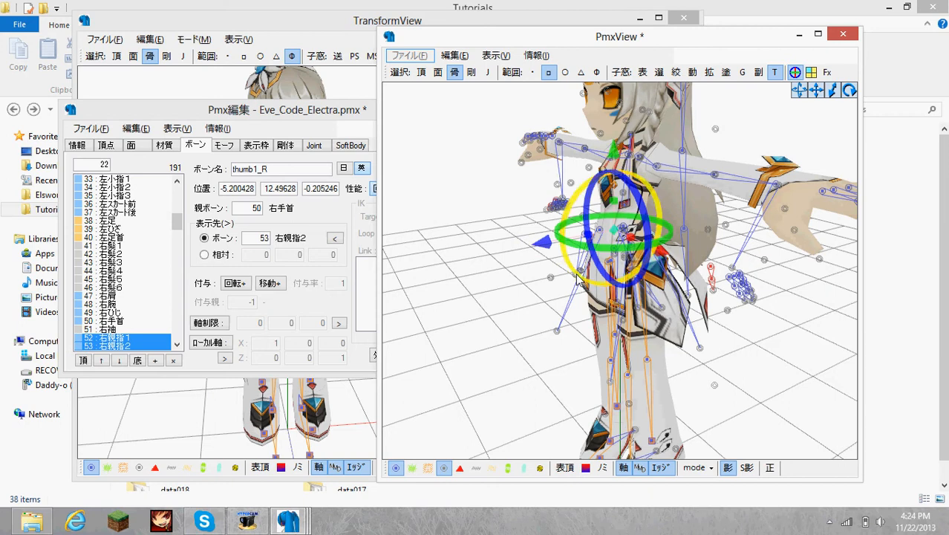
{"action": "right_click_drag", "start_coordinate": [583, 260], "coordinate": [644, 269]}
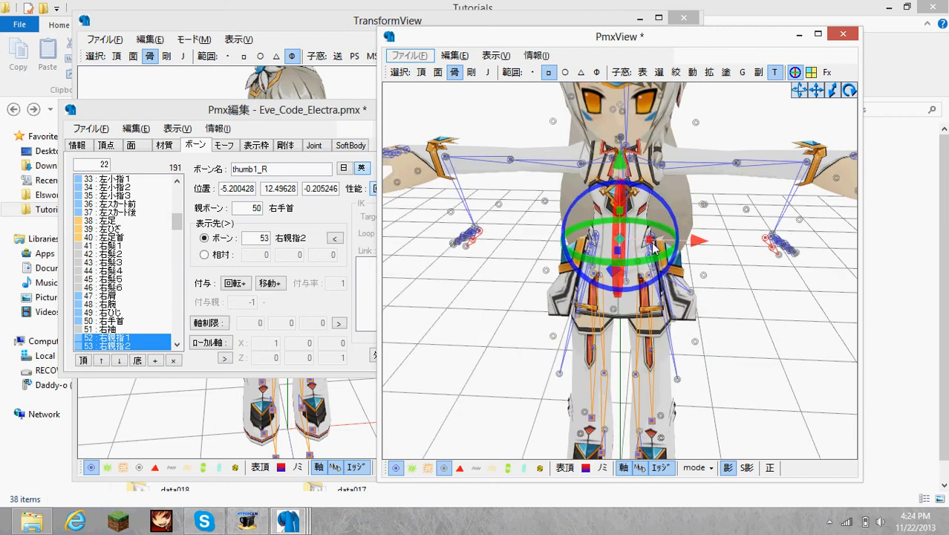
{"action": "left_click", "coordinate": [654, 250]}
- Select the thumb bones 左親指1, 左親指2, 右親指1 and 右親指2 and move them outward and up into Eve's thumbs
{"action": "right_click_drag", "start_coordinate": [747, 256], "coordinate": [738, 260]}
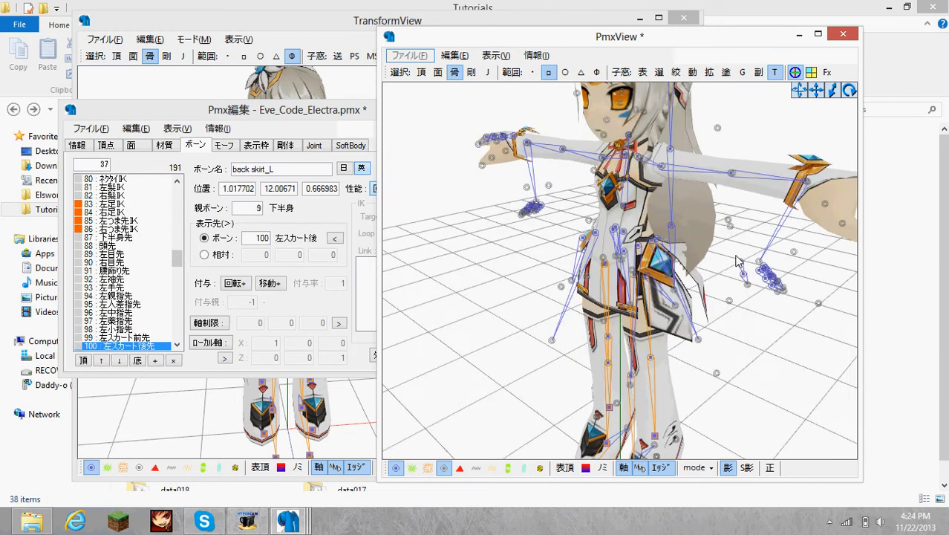
{"action": "left_click_drag", "start_coordinate": [733, 260], "coordinate": [750, 285]}
{"action": "right_click_drag", "start_coordinate": [458, 266], "coordinate": [497, 264]}
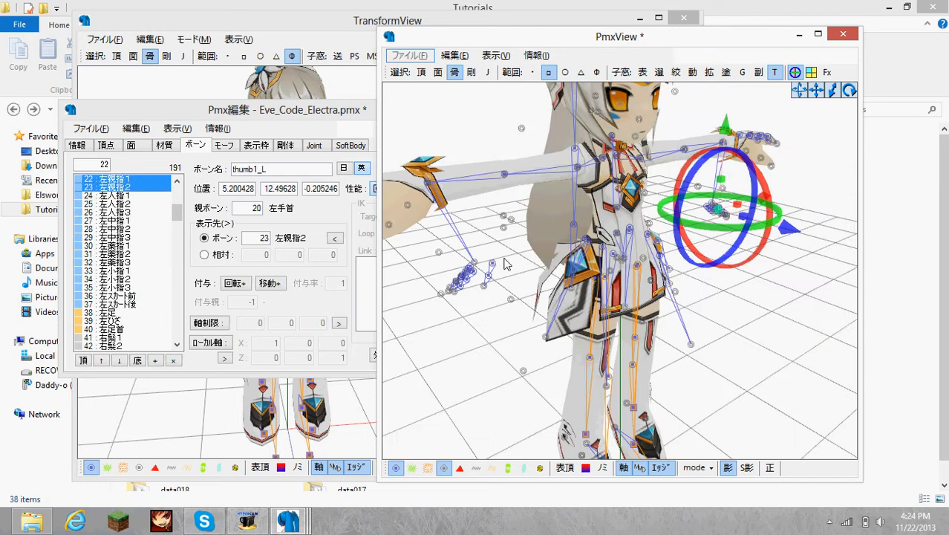
{"action": "left_click_drag", "start_coordinate": [504, 264], "coordinate": [486, 286]}
{"action": "right_click_drag", "start_coordinate": [643, 273], "coordinate": [696, 297]}
{"action": "scroll", "coordinate": [688, 284], "scroll_direction": "down", "scroll_amount": 3}
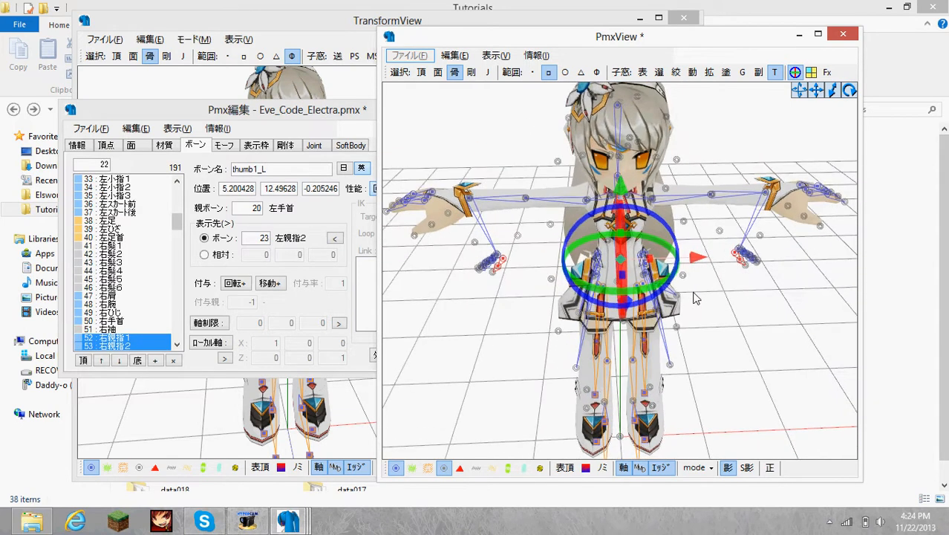
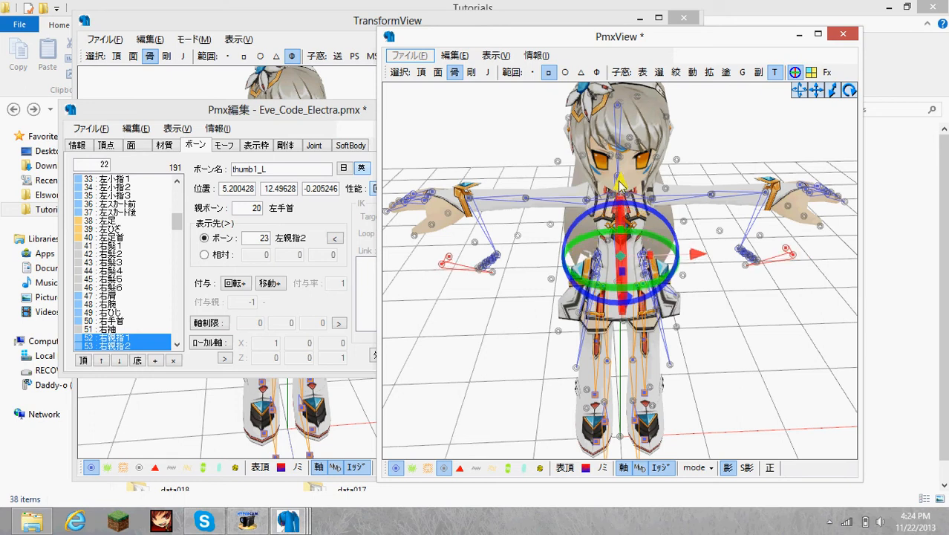
{"action": "left_click_drag", "start_coordinate": [621, 182], "coordinate": [618, 135]}
{"action": "right_click_drag", "start_coordinate": [621, 132], "coordinate": [657, 241]}
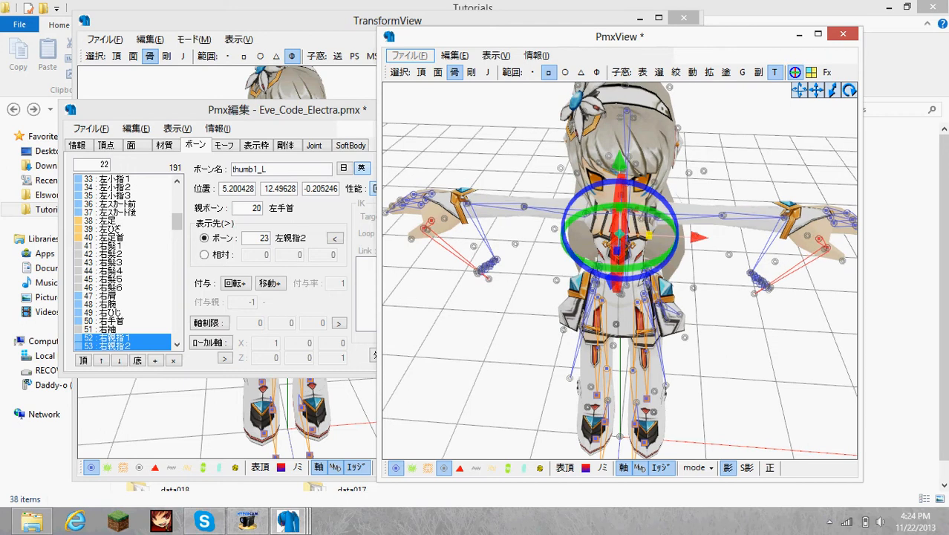
{"action": "right_click_drag", "start_coordinate": [523, 280], "coordinate": [520, 225]}
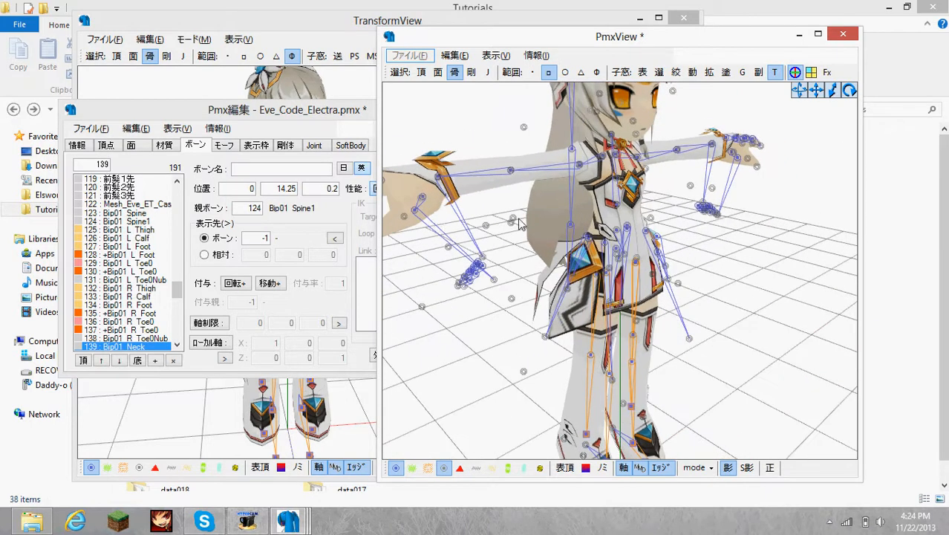
- Select the second thumb bones 左親指2 and 右親指2 and shift them to line up with the joints inside Eve's thumbs
{"action": "left_click", "coordinate": [419, 216]}
{"action": "right_click_drag", "start_coordinate": [419, 215], "coordinate": [572, 202]}
{"action": "right_click_drag", "start_coordinate": [688, 229], "coordinate": [834, 221]}
{"action": "left_click", "coordinate": [831, 215], "text": "shift"}
{"action": "right_click_drag", "start_coordinate": [461, 234], "coordinate": [576, 211]}
{"action": "left_click_drag", "start_coordinate": [665, 186], "coordinate": [651, 187]}
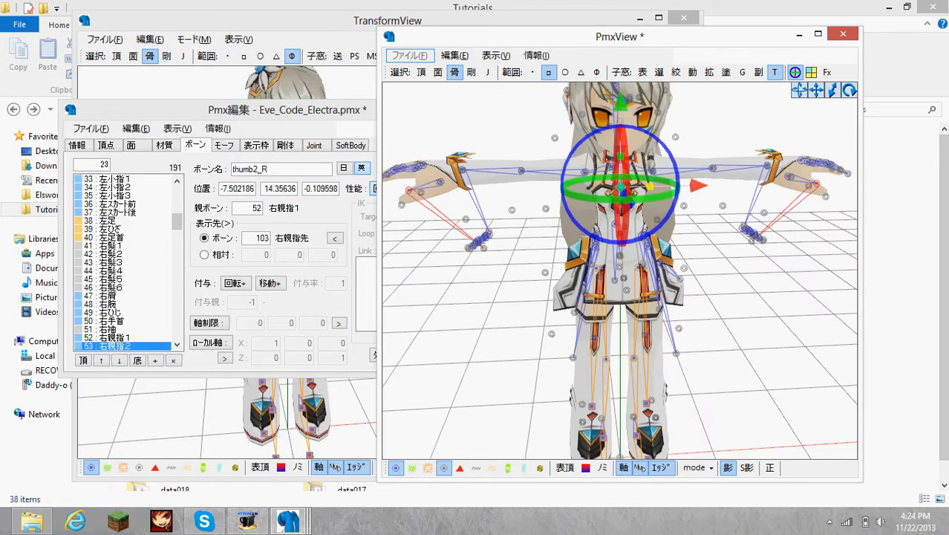
{"action": "right_click_drag", "start_coordinate": [651, 191], "coordinate": [620, 236]}
{"action": "left_click_drag", "start_coordinate": [545, 195], "coordinate": [538, 197]}
{"action": "right_click_drag", "start_coordinate": [538, 197], "coordinate": [547, 228]}
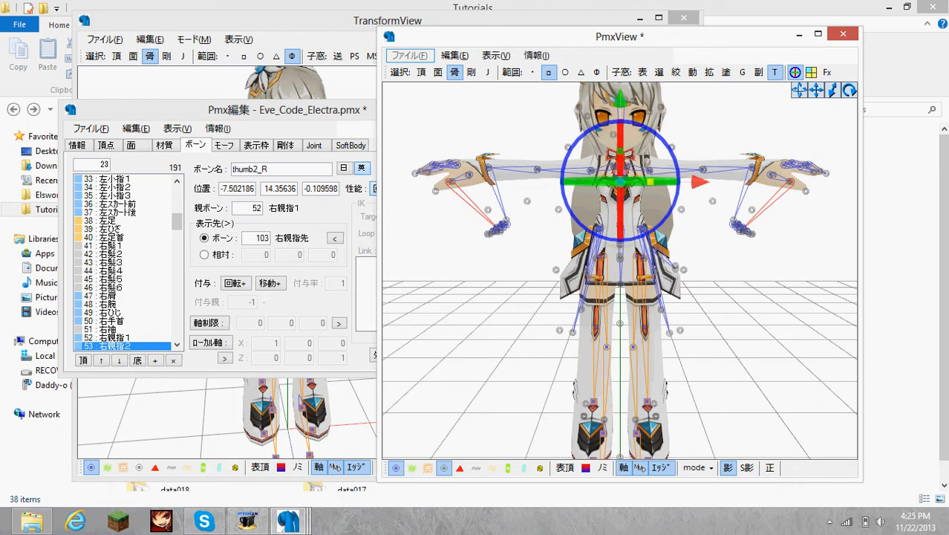
{"action": "right_click_drag", "start_coordinate": [503, 247], "coordinate": [550, 255]}
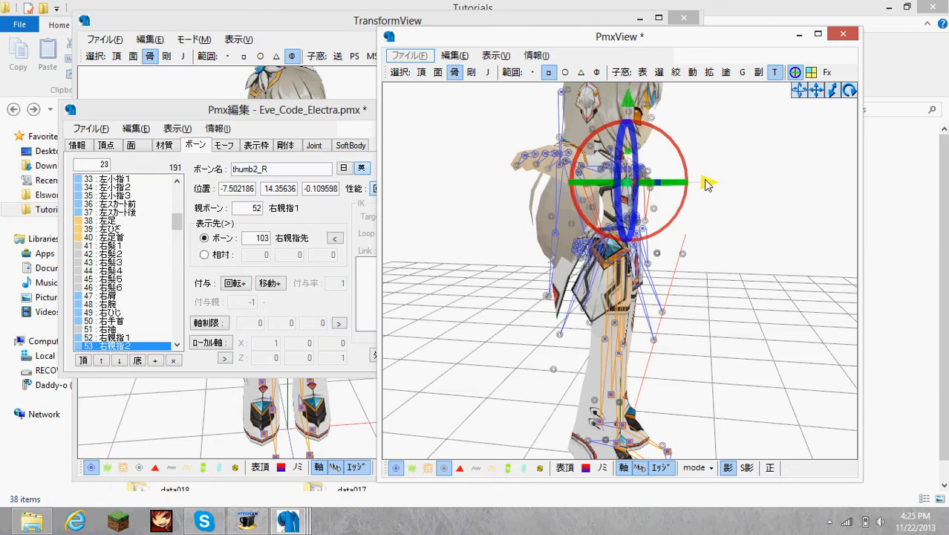
{"action": "right_click_drag", "start_coordinate": [708, 182], "coordinate": [483, 255]}
- Check in TransformView how the right thumb bone 右親指1 affects Eve's right thumb
{"action": "left_click", "coordinate": [340, 80]}
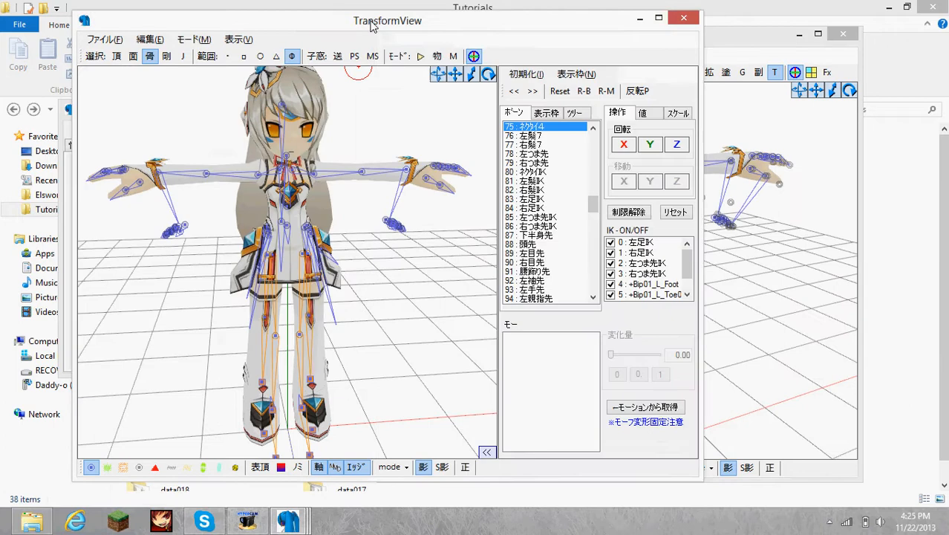
{"action": "left_click", "coordinate": [148, 188]}
{"action": "left_click_drag", "start_coordinate": [149, 187], "coordinate": [178, 167]}
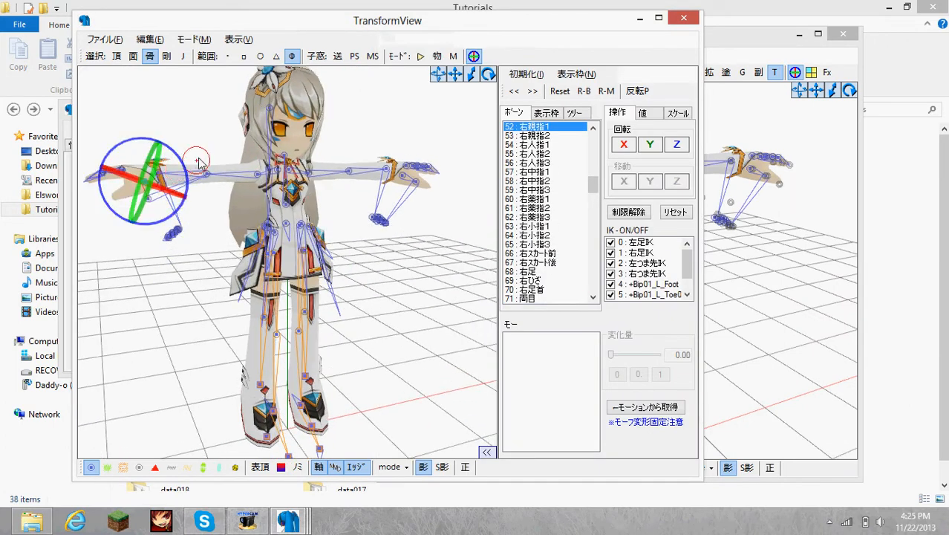
{"action": "left_click", "coordinate": [208, 134]}
{"action": "left_click", "coordinate": [327, 416]}
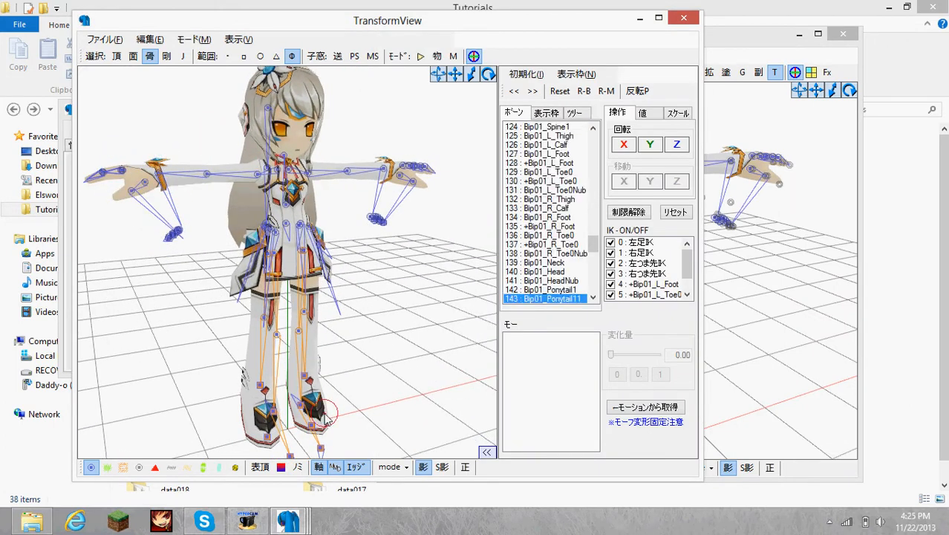
- In the model editor, set the parent of Bip01_R_Finger0 to bone 52 (右親指1) and parent Bip01_R_Finger01 to 右親指2
{"action": "left_click", "coordinate": [792, 202]}
{"action": "mouse_move", "coordinate": [289, 520]}
{"action": "left_click", "coordinate": [167, 455]}
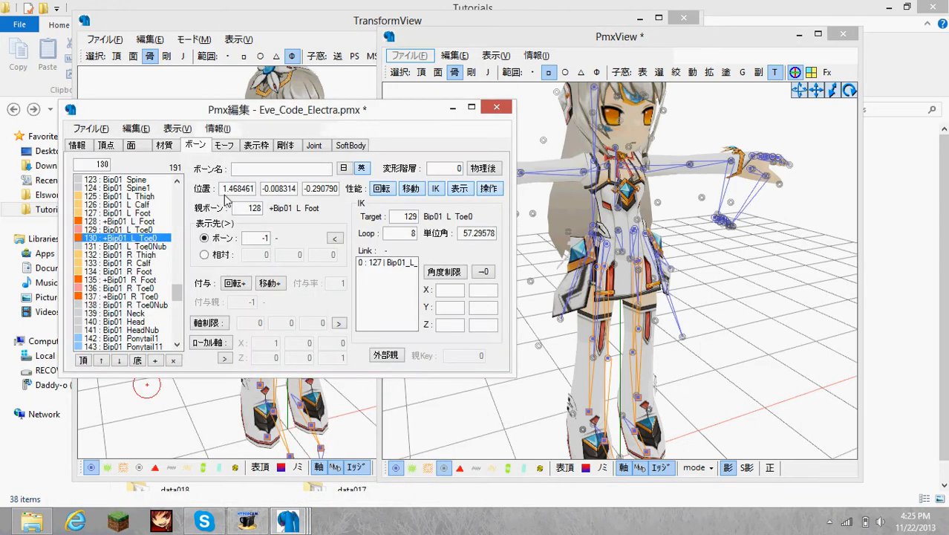
{"action": "right_click_drag", "start_coordinate": [547, 206], "coordinate": [484, 221]}
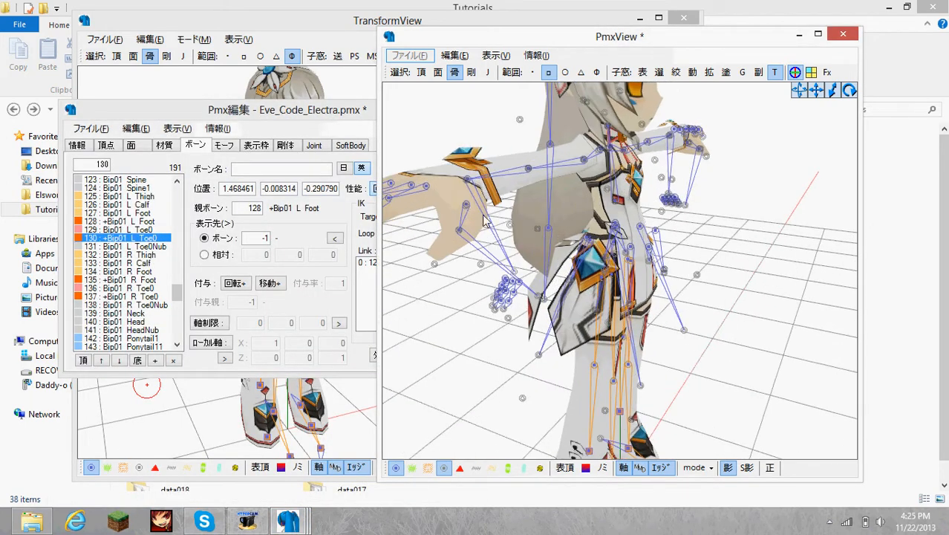
{"action": "left_click", "coordinate": [468, 216]}
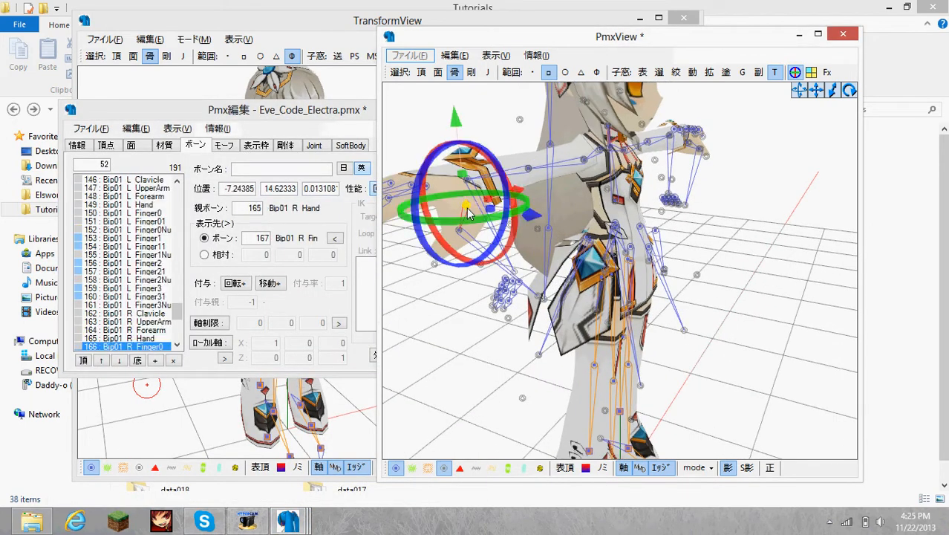
{"action": "left_click", "coordinate": [458, 210]}
{"action": "left_click", "coordinate": [468, 208]}
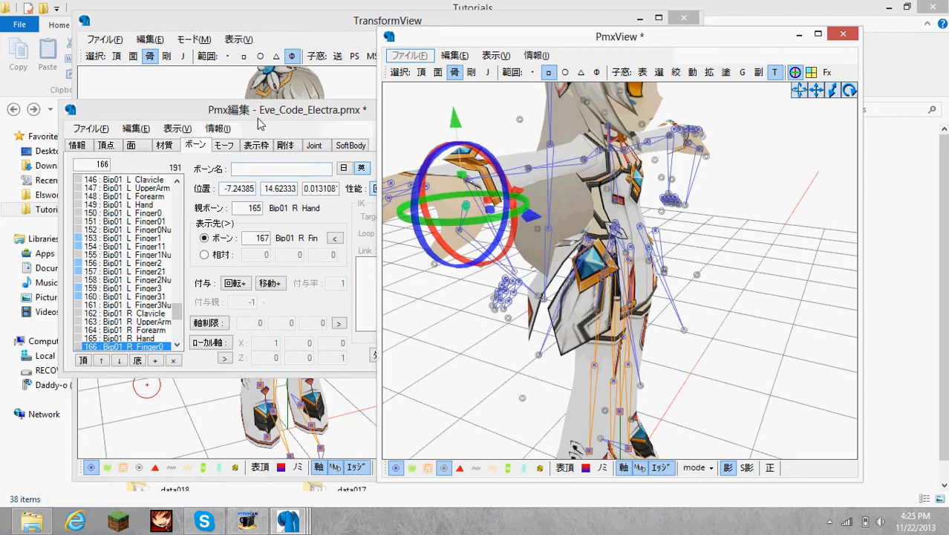
{"action": "left_click", "coordinate": [461, 176]}
{"action": "left_click", "coordinate": [468, 210]}
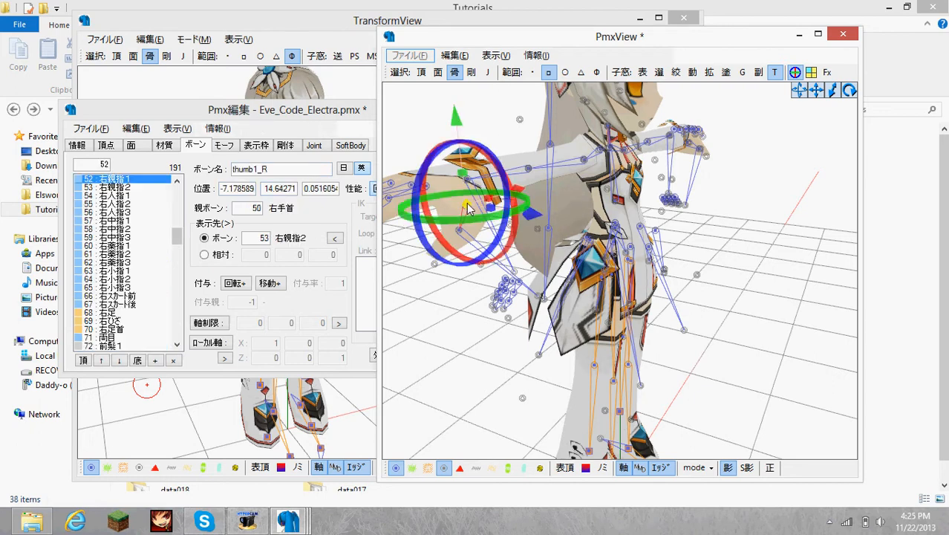
{"action": "left_click", "coordinate": [460, 176]}
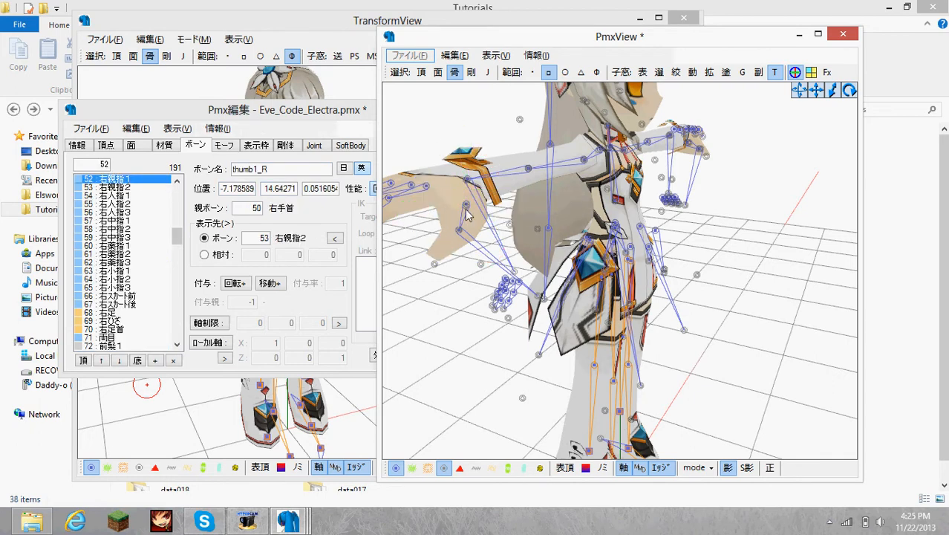
{"action": "left_click", "coordinate": [468, 212]}
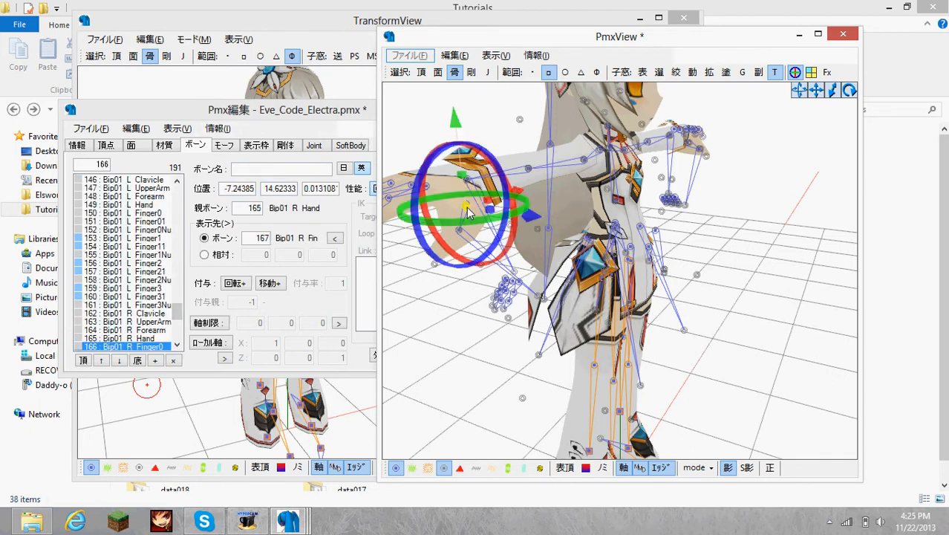
{"action": "left_click", "coordinate": [323, 115]}
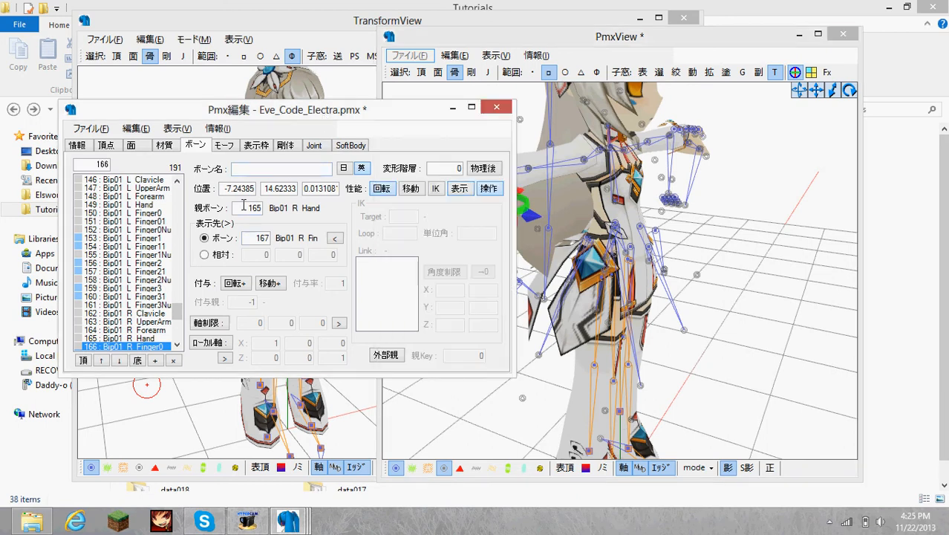
{"action": "left_click", "coordinate": [179, 345]}
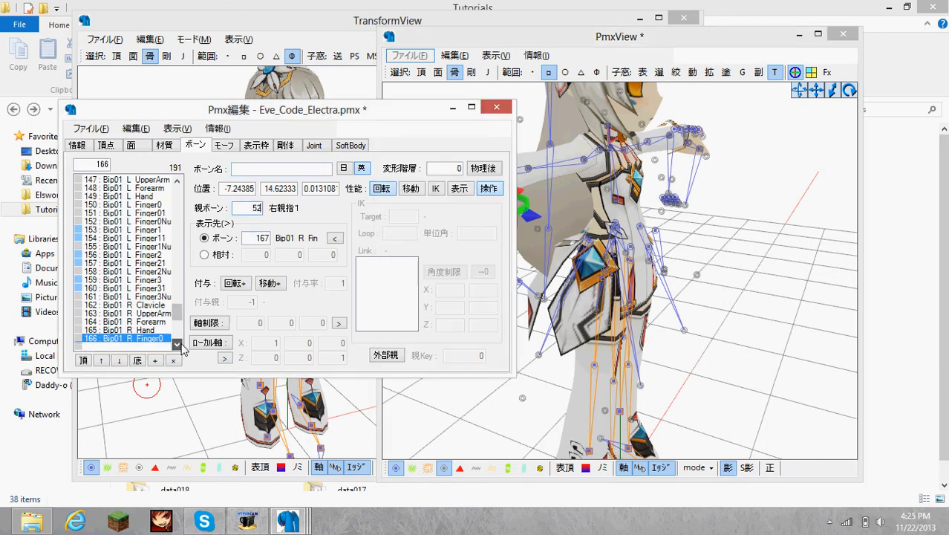
{"action": "left_click", "coordinate": [167, 346]}
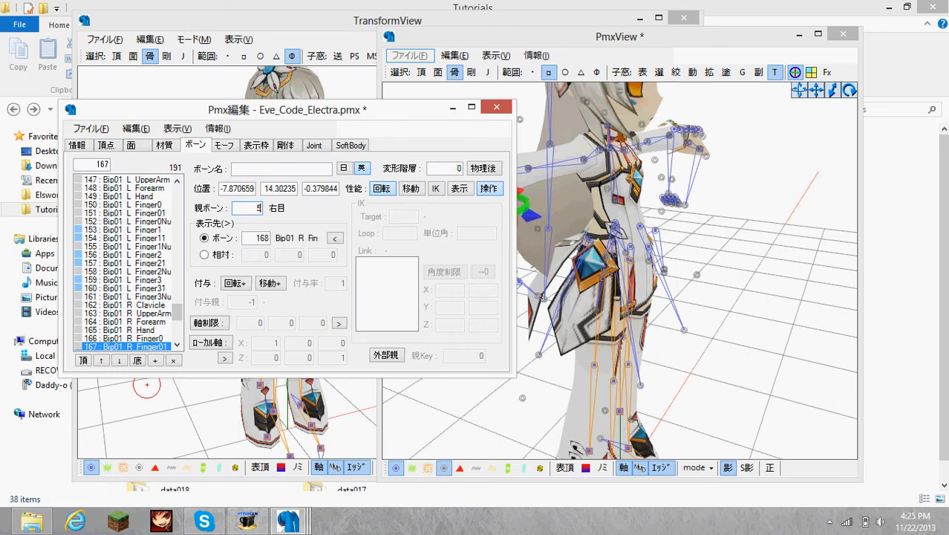
- Test in TransformView whether Eve's right thumb follows a rotation of 右親指1
{"action": "left_click", "coordinate": [323, 33]}
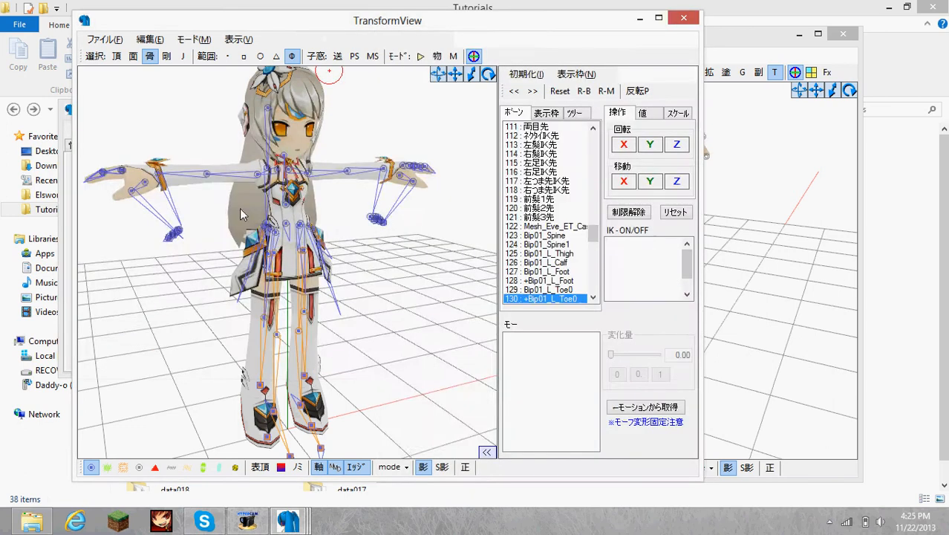
{"action": "left_click", "coordinate": [187, 177]}
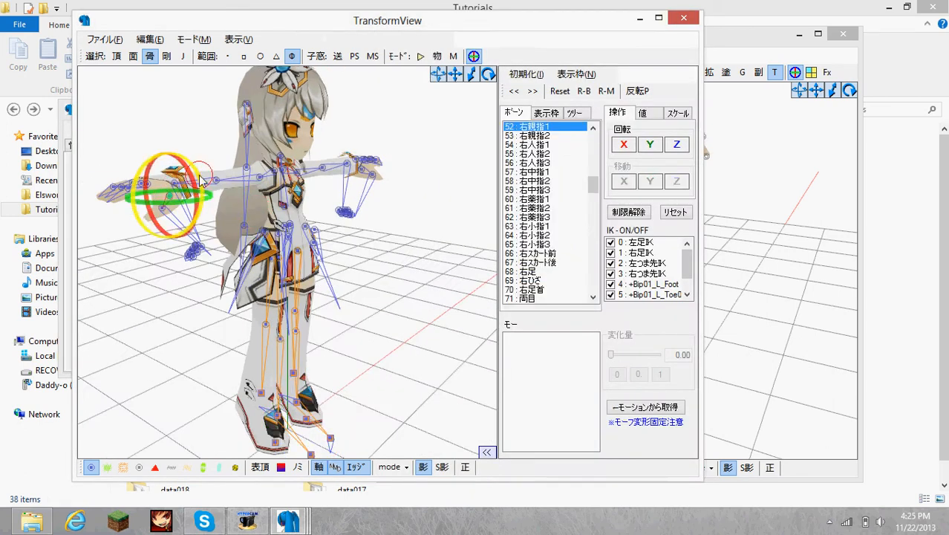
{"action": "left_click_drag", "start_coordinate": [201, 176], "coordinate": [199, 165]}
{"action": "right_click_drag", "start_coordinate": [193, 137], "coordinate": [149, 144]}
- Identify the overlapping thumb bones on the left hand in TransformView and select Bip01_L_Finger0
{"action": "left_click", "coordinate": [451, 205]}
{"action": "scroll", "coordinate": [523, 211], "scroll_direction": "down", "scroll_amount": 1}
{"action": "left_click", "coordinate": [448, 197]}
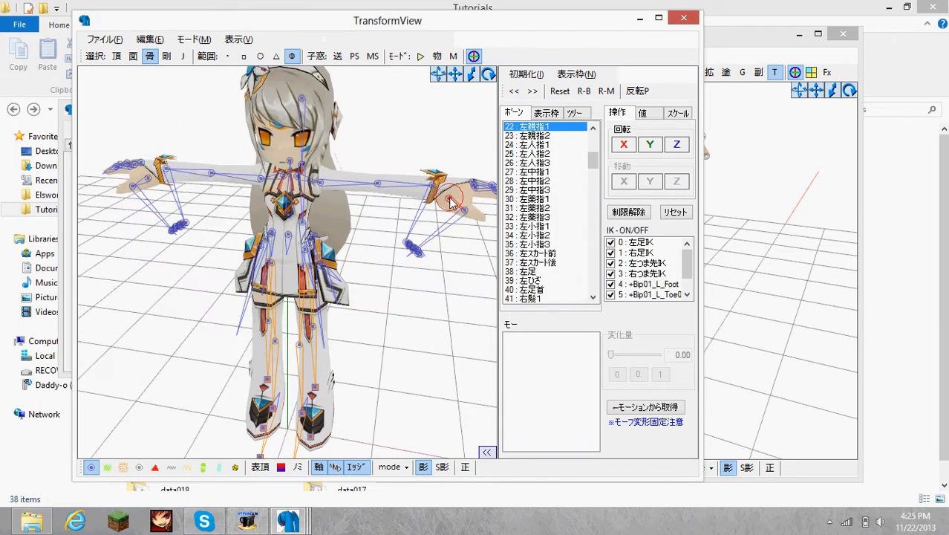
{"action": "left_click", "coordinate": [457, 205]}
{"action": "left_click", "coordinate": [466, 211]}
{"action": "left_click", "coordinate": [457, 205]}
{"action": "left_click", "coordinate": [460, 203]}
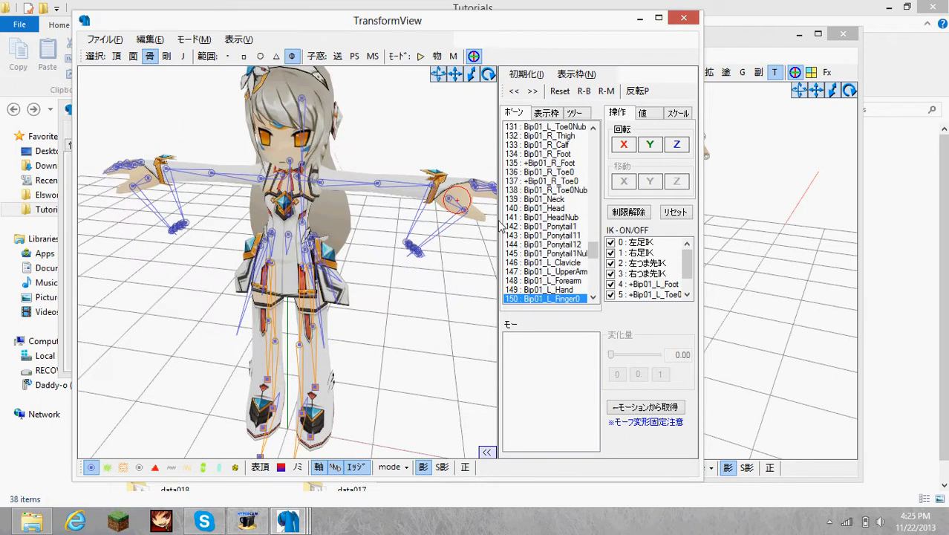
{"action": "left_click", "coordinate": [474, 186]}
{"action": "left_click", "coordinate": [452, 200]}
{"action": "scroll", "coordinate": [456, 200], "scroll_direction": "down", "scroll_amount": 1}
{"action": "left_click", "coordinate": [452, 204]}
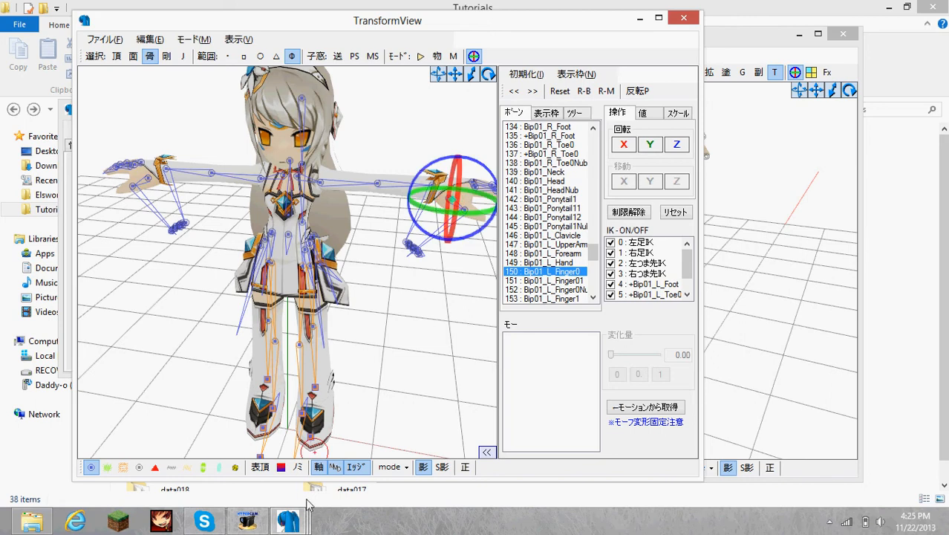
- In the model editor, parent Bip01_L_Finger0 to 左親指1 and Bip01_L_Finger01 to 左親指2
{"action": "left_click", "coordinate": [298, 522]}
{"action": "left_click", "coordinate": [175, 466]}
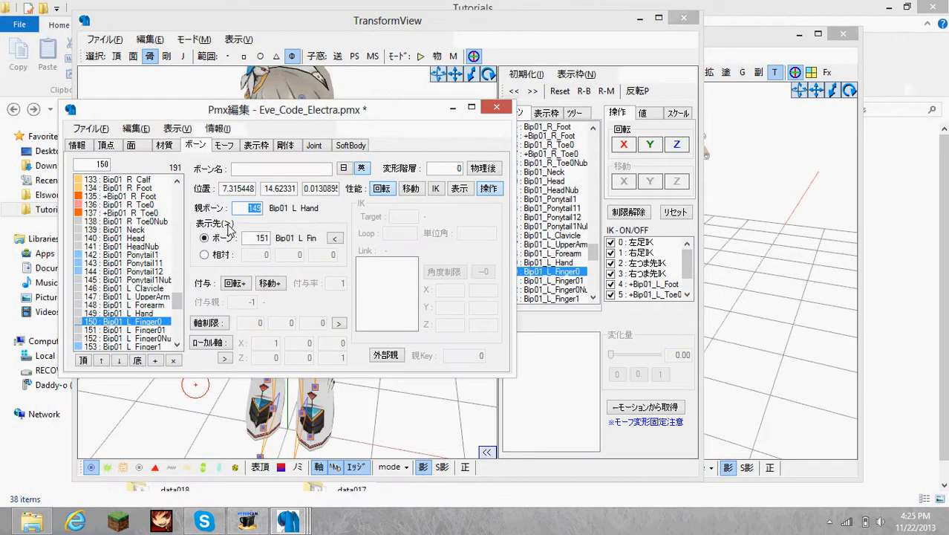
{"action": "left_click", "coordinate": [142, 330]}
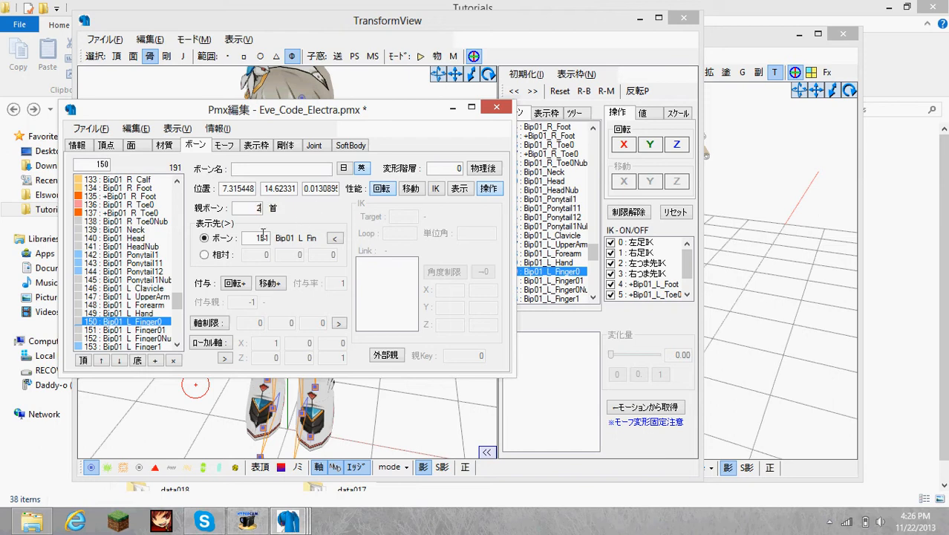
{"action": "left_click", "coordinate": [137, 331]}
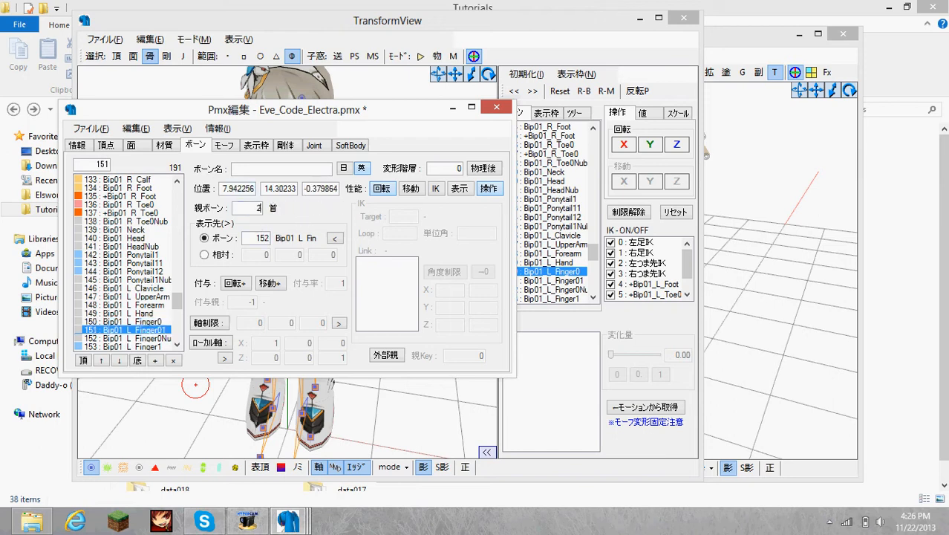
- Check the left thumb's bones and deformation in TransformView
{"action": "left_click", "coordinate": [414, 413]}
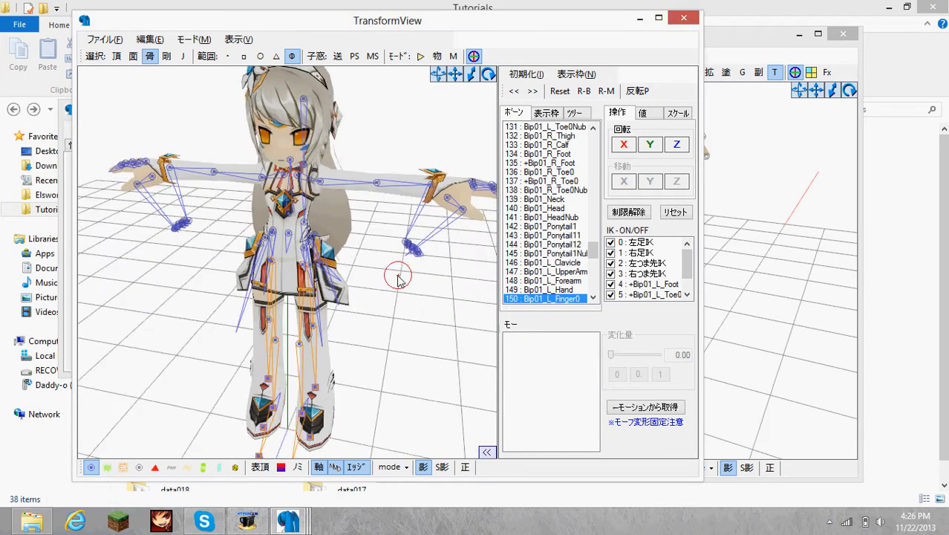
{"action": "left_click_drag", "start_coordinate": [459, 211], "coordinate": [472, 202]}
{"action": "right_click_drag", "start_coordinate": [410, 118], "coordinate": [434, 124]}
- Examine the bones around Eve's hips and skirt from the side in TransformView
{"action": "left_click", "coordinate": [328, 224]}
{"action": "right_click_drag", "start_coordinate": [329, 224], "coordinate": [243, 238]}
{"action": "left_click", "coordinate": [333, 250]}
{"action": "left_click", "coordinate": [328, 246]}
{"action": "left_click", "coordinate": [280, 256]}
{"action": "left_click", "coordinate": [320, 251]}
{"action": "left_click", "coordinate": [260, 249]}
{"action": "scroll", "coordinate": [260, 249], "scroll_direction": "up", "scroll_amount": 3}
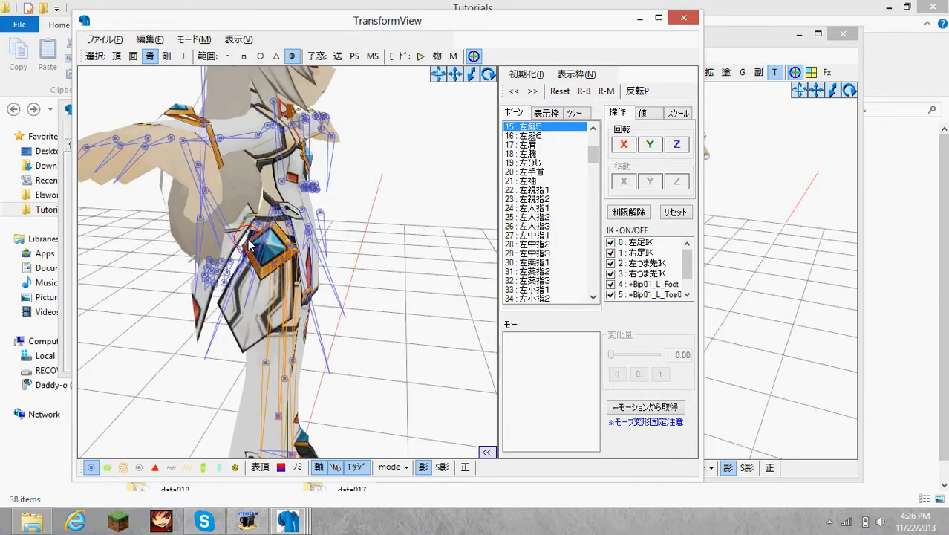
{"action": "scroll", "coordinate": [240, 238], "scroll_direction": "up", "scroll_amount": 3}
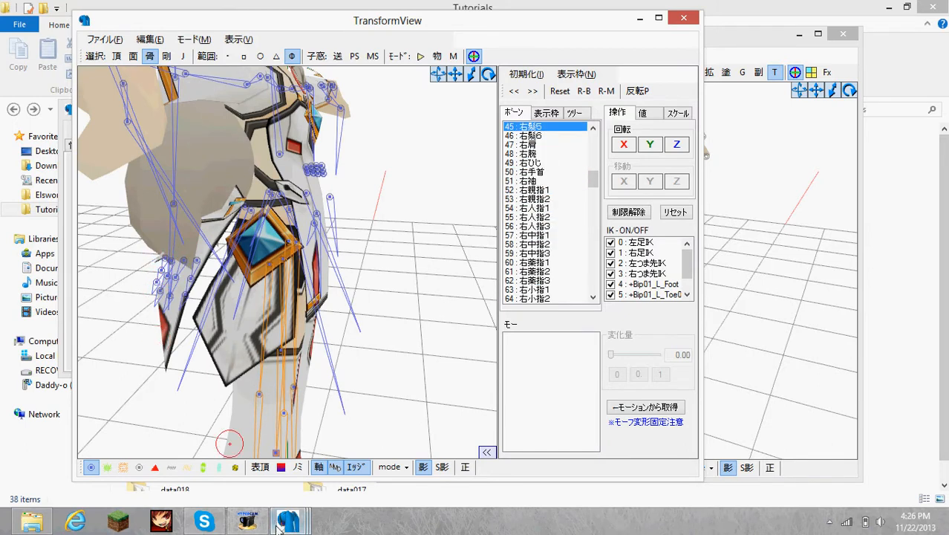
- Return to the model editor, select the index finger bones 右人指1 to 右人指3 and 左人指1 to 左人指3, and move them up into Eve's hands
{"action": "mouse_move", "coordinate": [281, 524]}
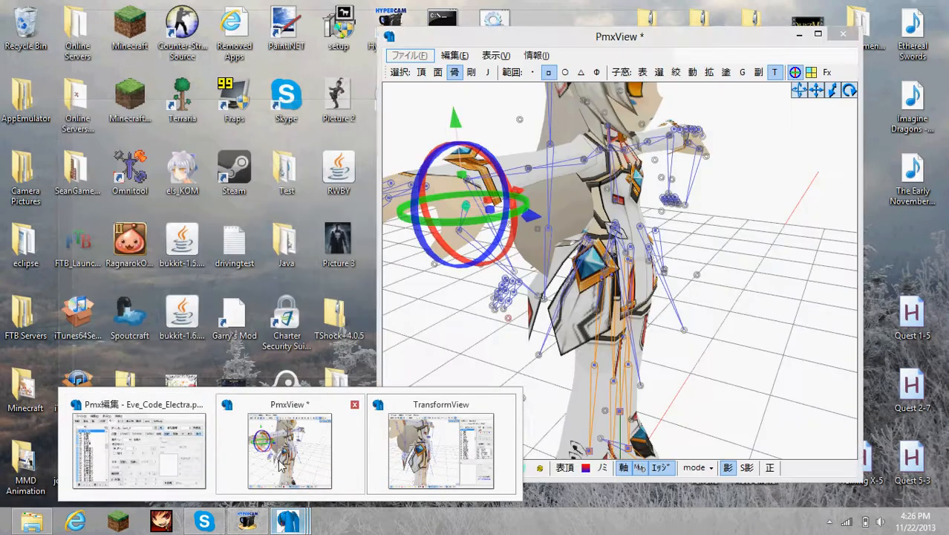
{"action": "left_click", "coordinate": [281, 465]}
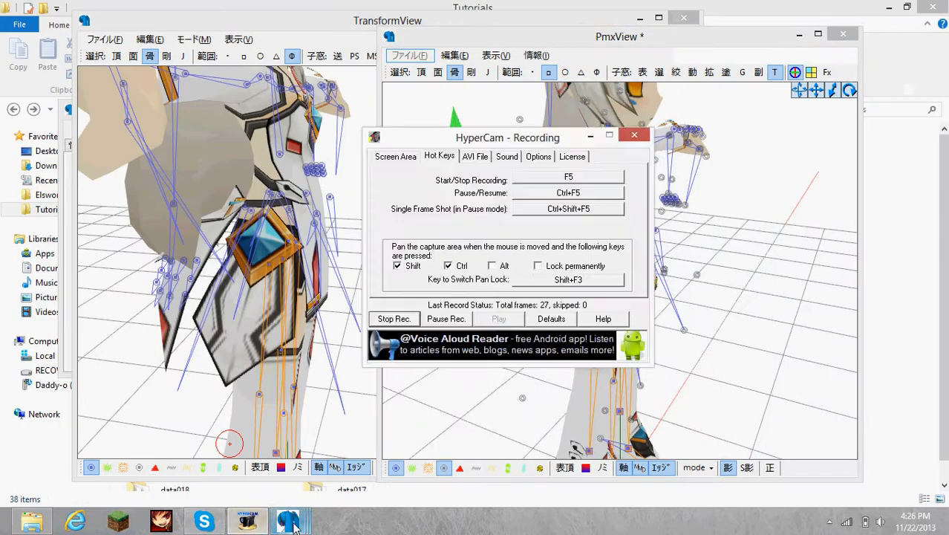
{"action": "left_click", "coordinate": [289, 524]}
{"action": "left_click", "coordinate": [149, 450]}
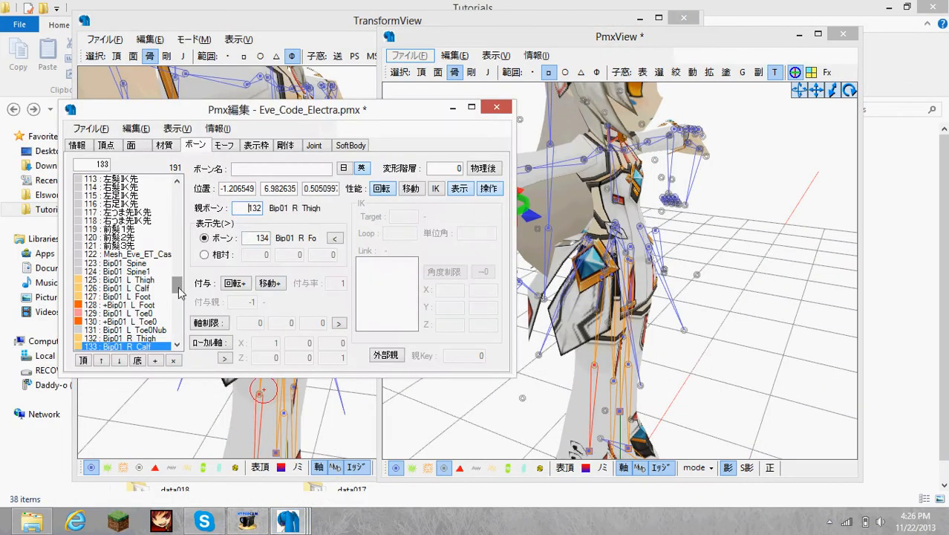
{"action": "mouse_move", "coordinate": [526, 213]}
{"action": "right_mouse_down"}
{"action": "mouse_move", "coordinate": [488, 221]}
{"action": "mouse_move", "coordinate": [524, 204]}
{"action": "right_mouse_up"}
{"action": "left_click", "coordinate": [500, 206]}
{"action": "scroll", "coordinate": [520, 215], "scroll_direction": "up", "scroll_amount": 3}
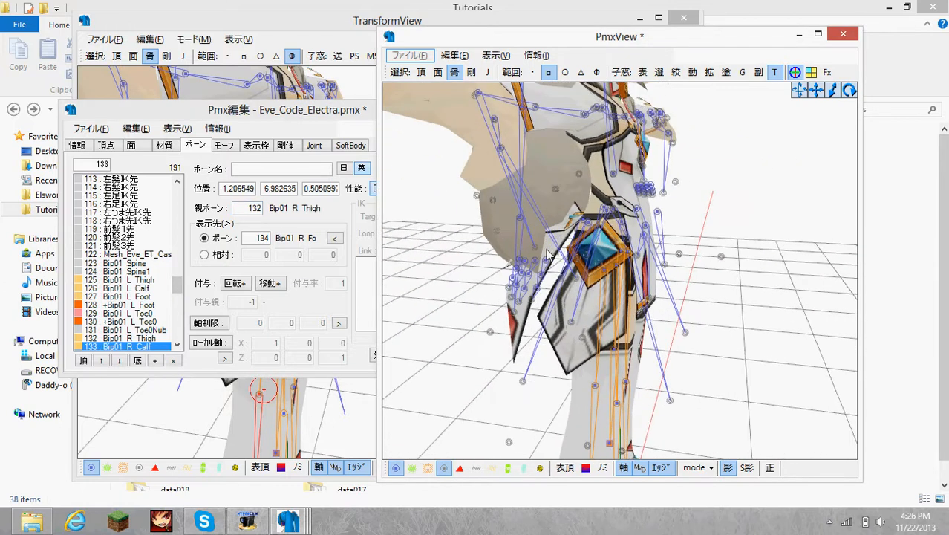
{"action": "left_click", "coordinate": [507, 257]}
{"action": "left_click", "coordinate": [495, 277], "text": "shift"}
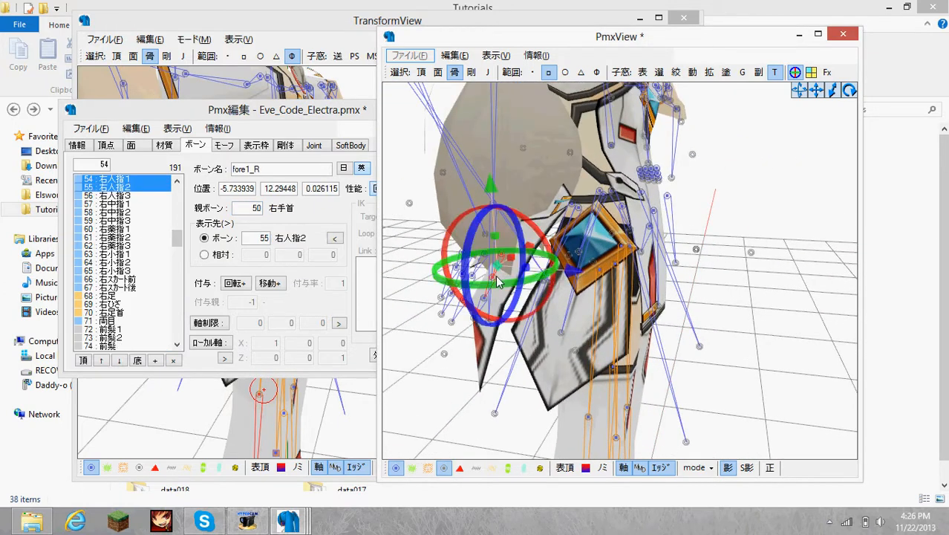
{"action": "left_click", "coordinate": [485, 299], "text": "shift"}
{"action": "right_click_drag", "start_coordinate": [579, 256], "coordinate": [695, 281]}
{"action": "scroll", "coordinate": [611, 238], "scroll_direction": "down", "scroll_amount": 3}
{"action": "left_click", "coordinate": [660, 322], "text": "shift"}
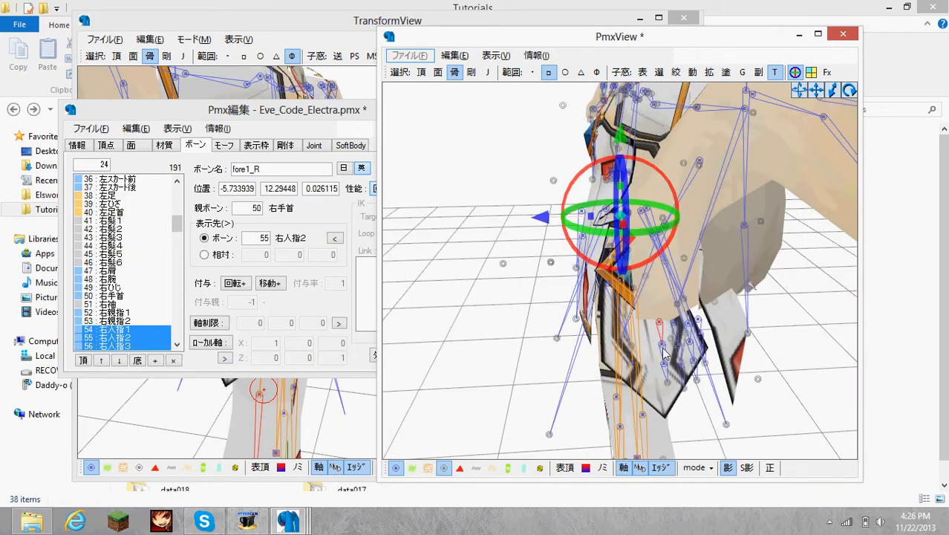
{"action": "left_click", "coordinate": [662, 345], "text": "shift"}
{"action": "left_click", "coordinate": [664, 364], "text": "shift"}
{"action": "right_click_drag", "start_coordinate": [548, 351], "coordinate": [512, 270]}
{"action": "scroll", "coordinate": [627, 226], "scroll_direction": "down", "scroll_amount": 3}
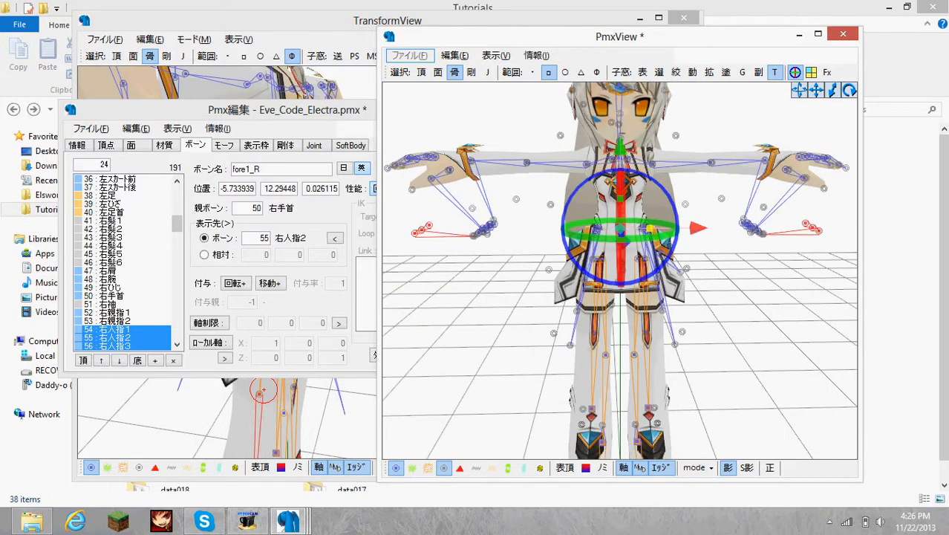
{"action": "left_click_drag", "start_coordinate": [619, 149], "coordinate": [622, 83]}
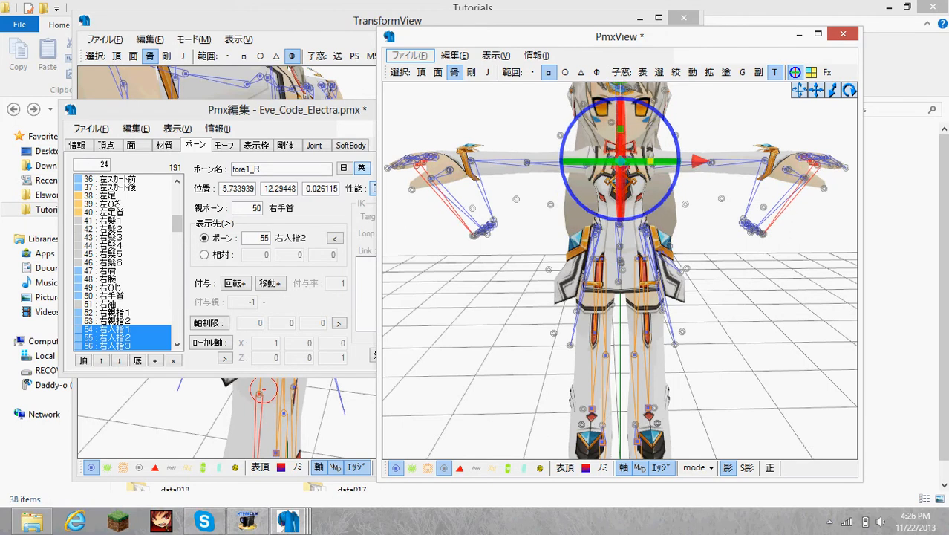
- Select 右人指2, 右人指3 and their left-hand counterparts, and shift them onto the index finger joints of Eve's hands
{"action": "right_click_drag", "start_coordinate": [545, 157], "coordinate": [656, 192]}
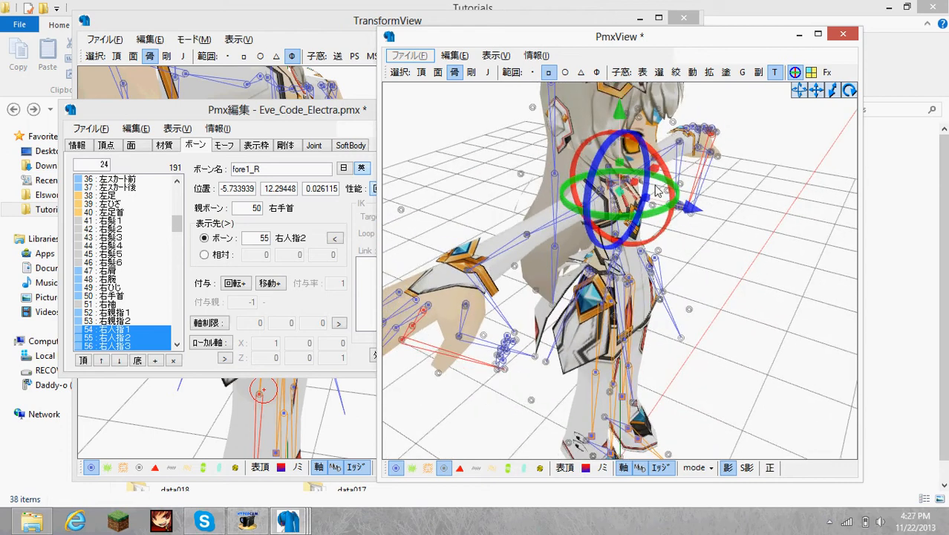
{"action": "right_click_drag", "start_coordinate": [743, 182], "coordinate": [628, 190]}
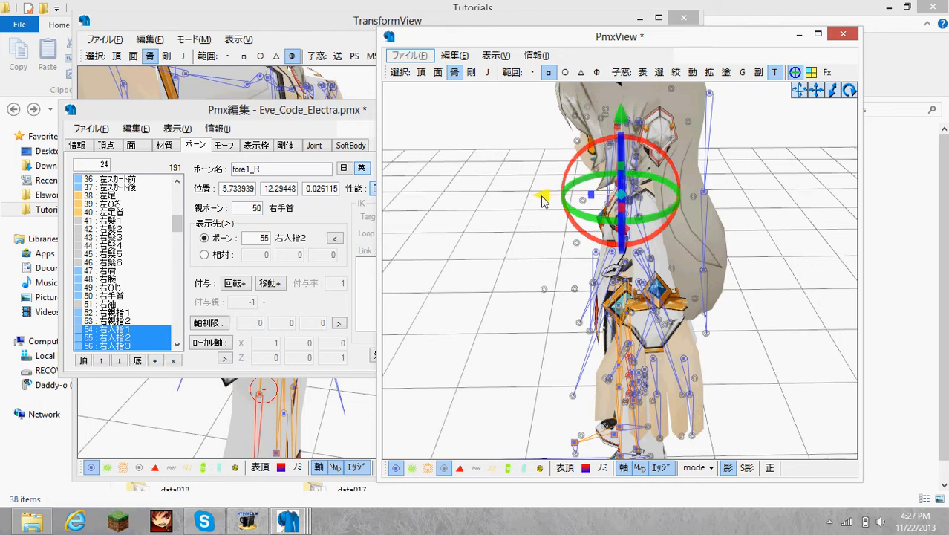
{"action": "right_click_drag", "start_coordinate": [544, 196], "coordinate": [709, 186]}
{"action": "left_click", "coordinate": [782, 195], "text": "shift"}
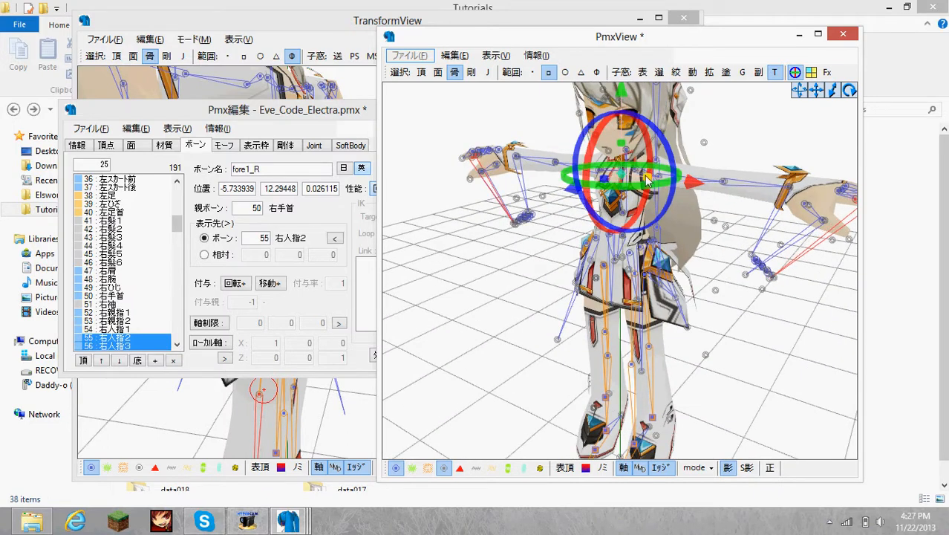
{"action": "right_click_drag", "start_coordinate": [647, 179], "coordinate": [752, 236]}
{"action": "left_click_drag", "start_coordinate": [646, 188], "coordinate": [636, 186]}
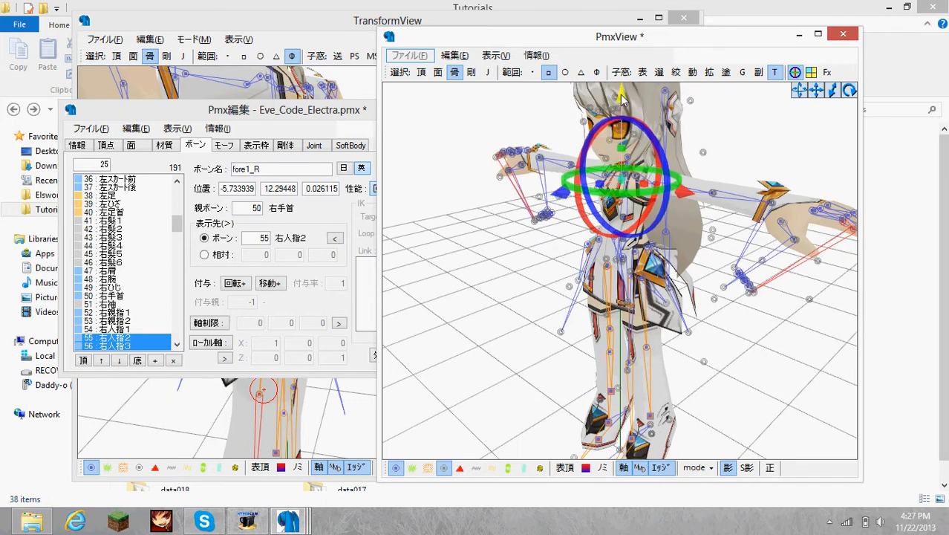
{"action": "right_click_drag", "start_coordinate": [785, 233], "coordinate": [846, 245]}
{"action": "right_click_drag", "start_coordinate": [695, 246], "coordinate": [730, 247]}
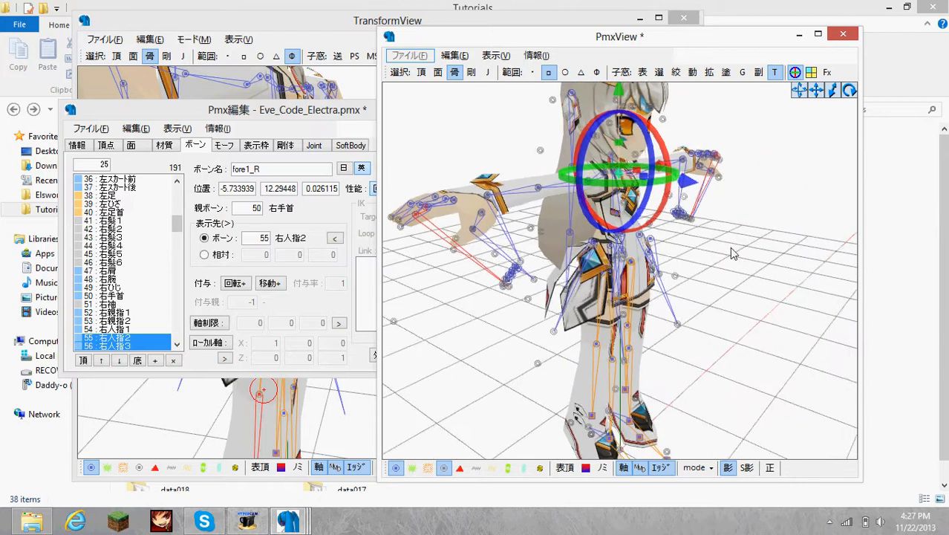
- Select only 右人指3 and its left-hand counterpart, and move them into line with the tips of Eve's index fingers
{"action": "left_click", "coordinate": [419, 219]}
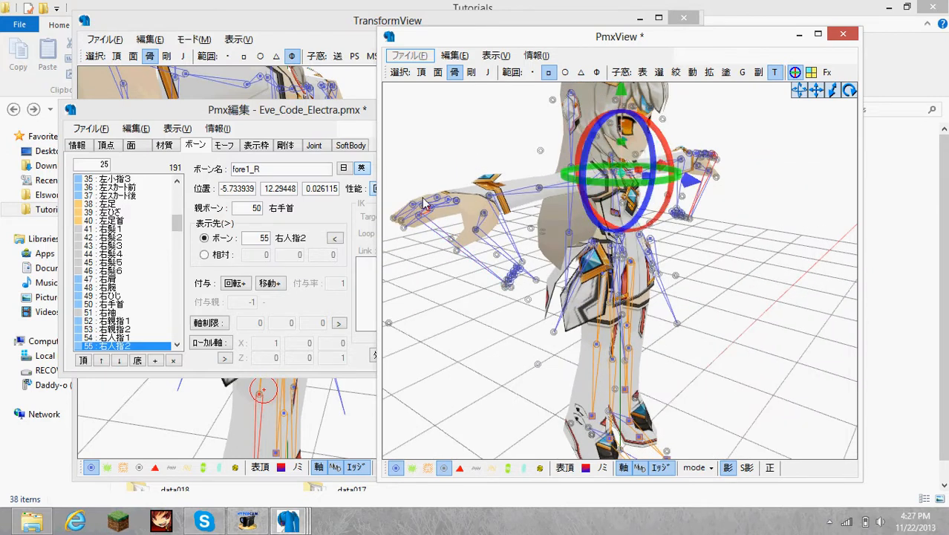
{"action": "mouse_move", "coordinate": [423, 198]}
{"action": "left_mouse_down"}
{"action": "mouse_move", "coordinate": [431, 207]}
{"action": "mouse_move", "coordinate": [417, 210]}
{"action": "left_mouse_up"}
{"action": "right_click_drag", "start_coordinate": [526, 235], "coordinate": [676, 234]}
{"action": "left_click", "coordinate": [817, 179], "text": "shift"}
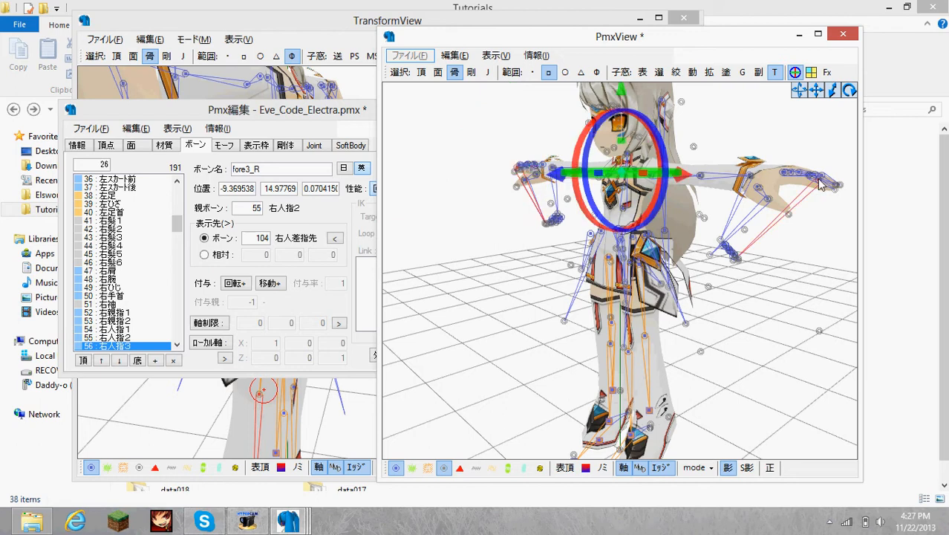
{"action": "right_click_drag", "start_coordinate": [767, 204], "coordinate": [740, 228]}
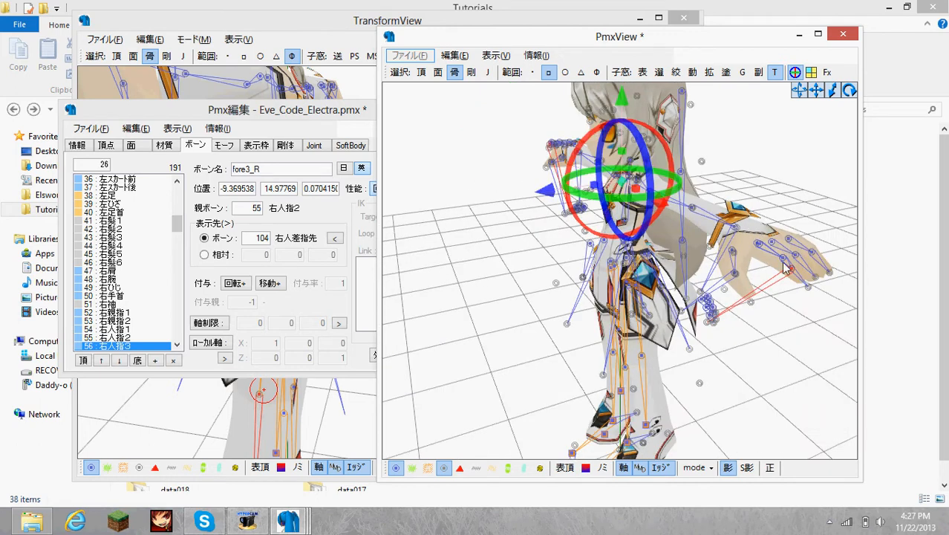
{"action": "right_click_drag", "start_coordinate": [775, 282], "coordinate": [664, 243]}
{"action": "left_click_drag", "start_coordinate": [648, 176], "coordinate": [653, 177]}
{"action": "right_click_drag", "start_coordinate": [714, 156], "coordinate": [686, 159]}
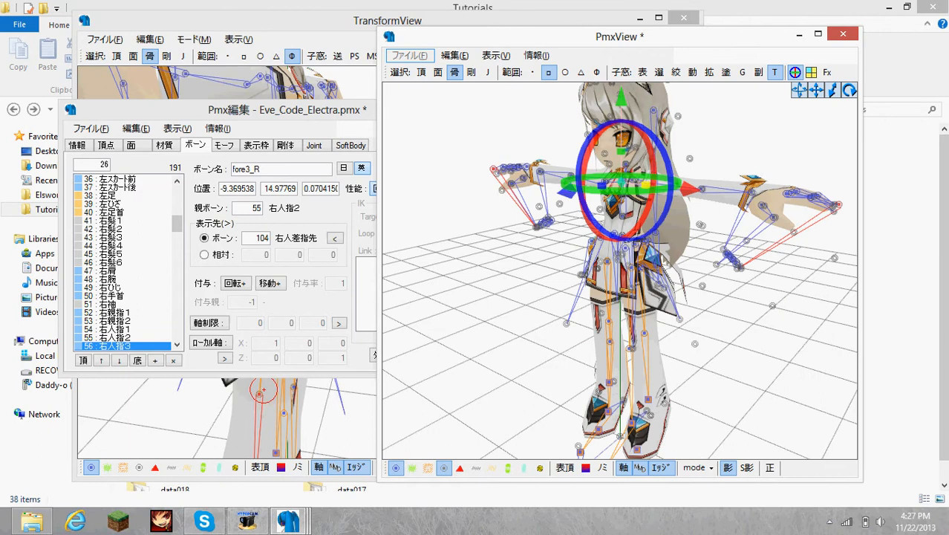
{"action": "left_click_drag", "start_coordinate": [648, 186], "coordinate": [645, 185]}
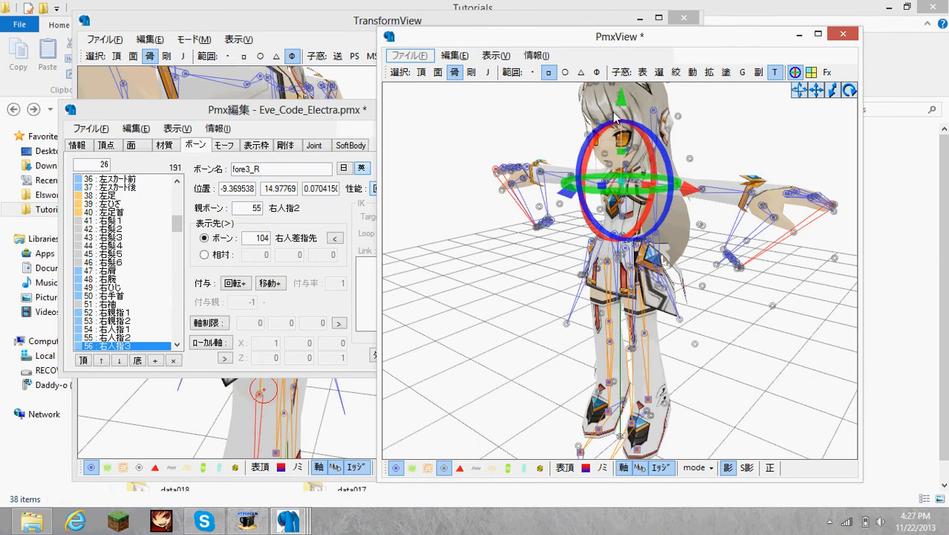
{"action": "left_click_drag", "start_coordinate": [623, 99], "coordinate": [623, 104]}
{"action": "right_click", "coordinate": [679, 188]}
{"action": "left_click", "coordinate": [725, 167]}
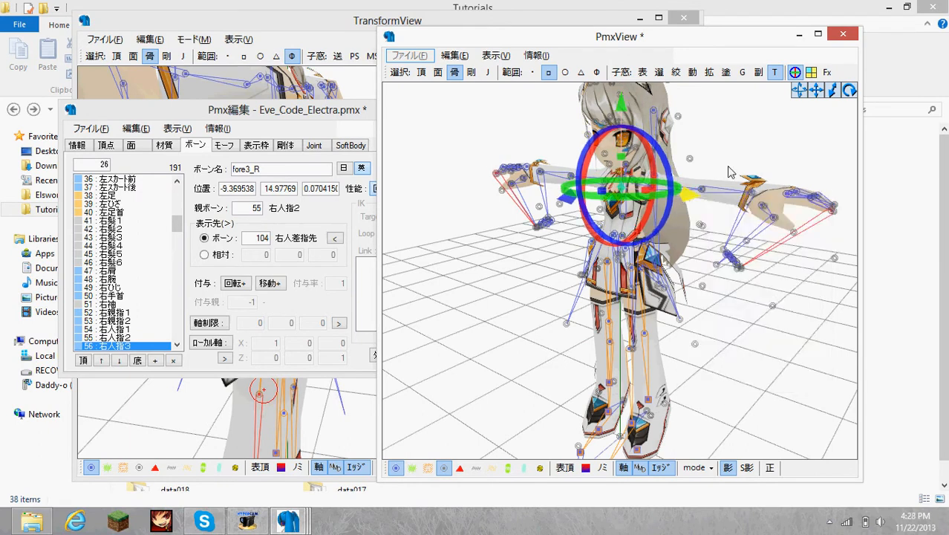
{"action": "right_click_drag", "start_coordinate": [726, 166], "coordinate": [761, 158]}
{"action": "left_click", "coordinate": [751, 157]}
- Parent Bip01_R_Finger1 to bone 54 (右人指1) and Bip01_R_Finger11 to bone 55 (右人指2)
{"action": "scroll", "coordinate": [563, 185], "scroll_direction": "up", "scroll_amount": 1}
{"action": "right_click_drag", "start_coordinate": [630, 178], "coordinate": [565, 175]}
{"action": "left_click", "coordinate": [466, 198]}
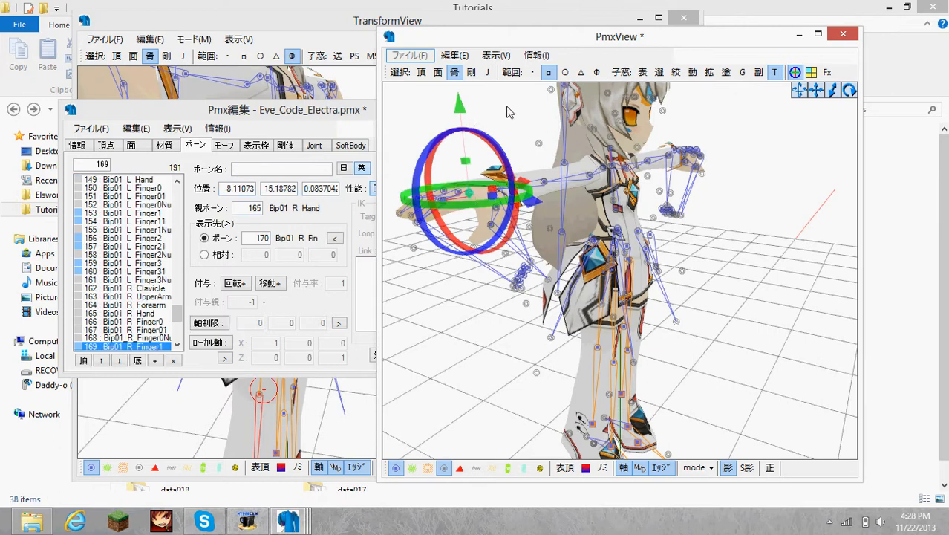
{"action": "left_click", "coordinate": [508, 112]}
{"action": "right_click_drag", "start_coordinate": [508, 111], "coordinate": [504, 135]}
{"action": "left_click", "coordinate": [467, 199]}
{"action": "double_click", "coordinate": [469, 199]}
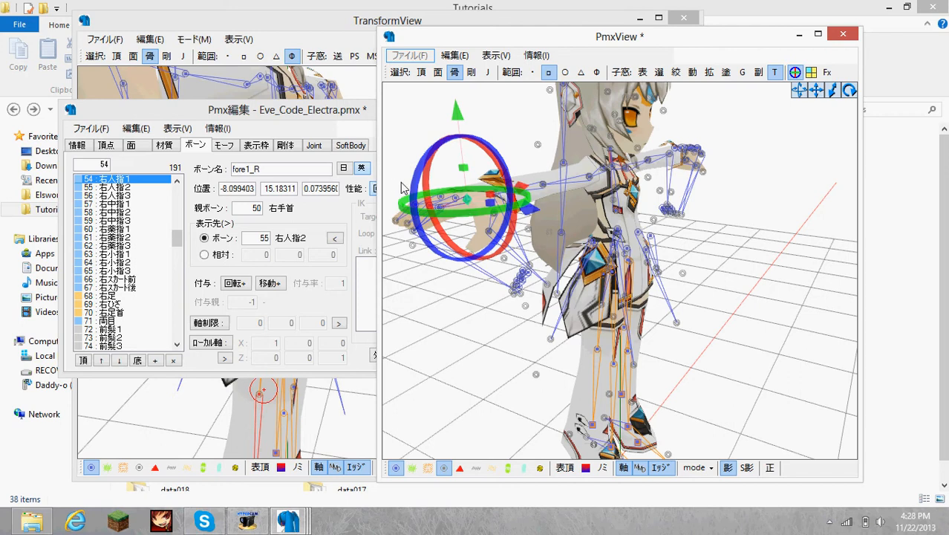
{"action": "right_click_drag", "start_coordinate": [442, 344], "coordinate": [450, 349]}
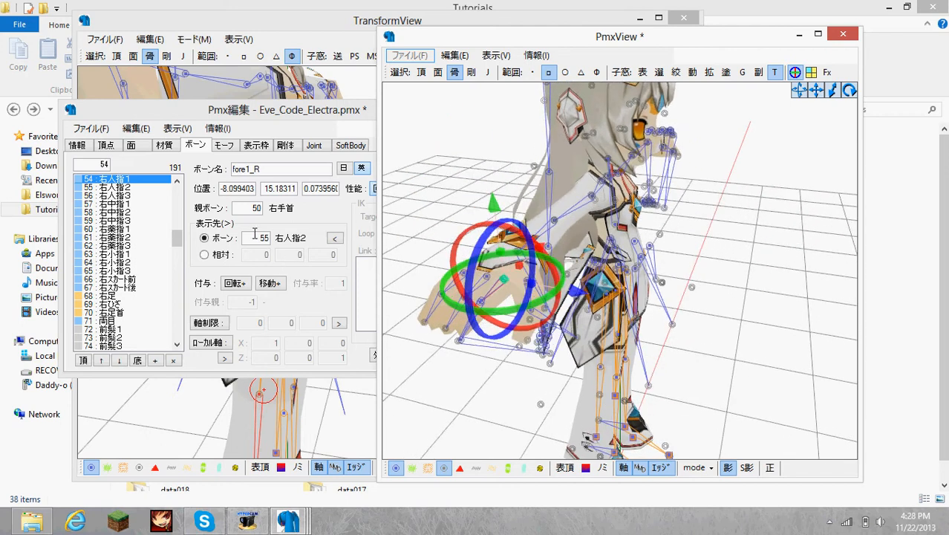
{"action": "left_click", "coordinate": [523, 252]}
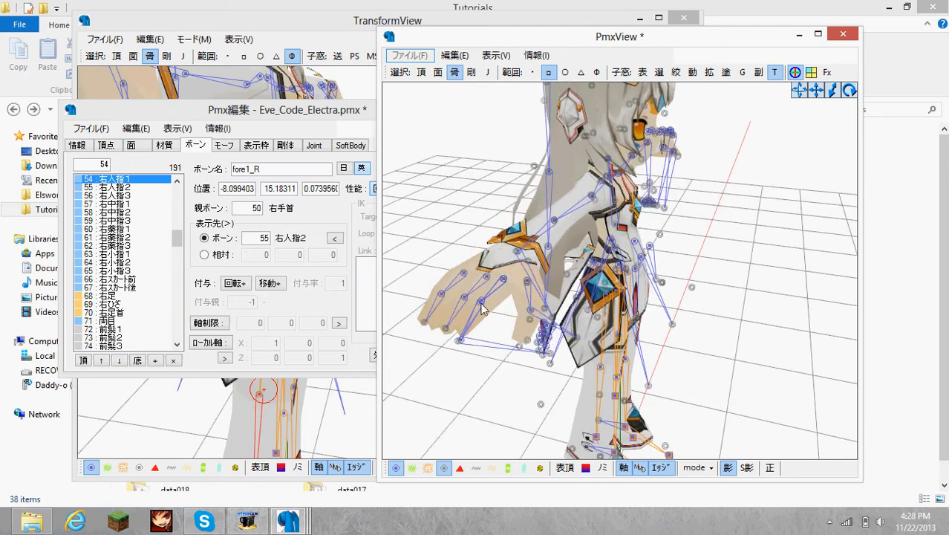
{"action": "left_click", "coordinate": [503, 288]}
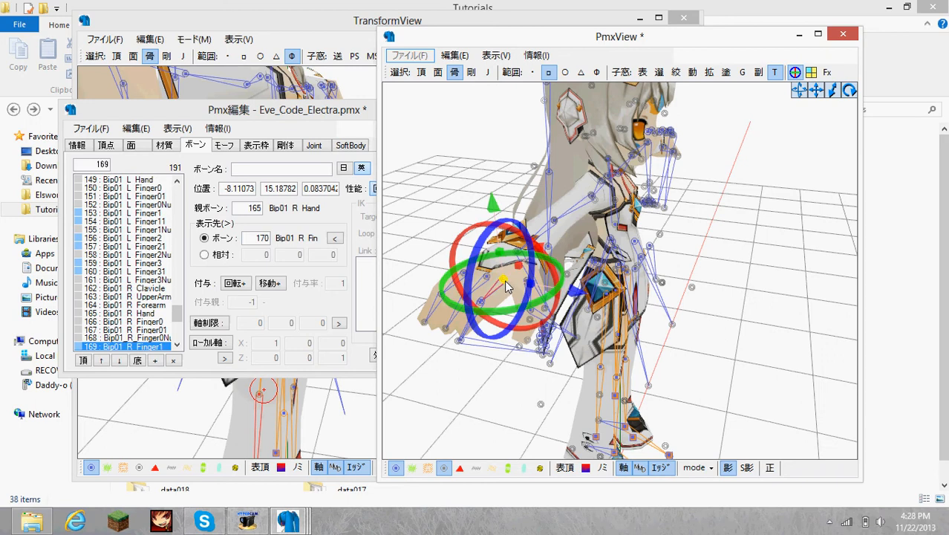
{"action": "left_click", "coordinate": [244, 207]}
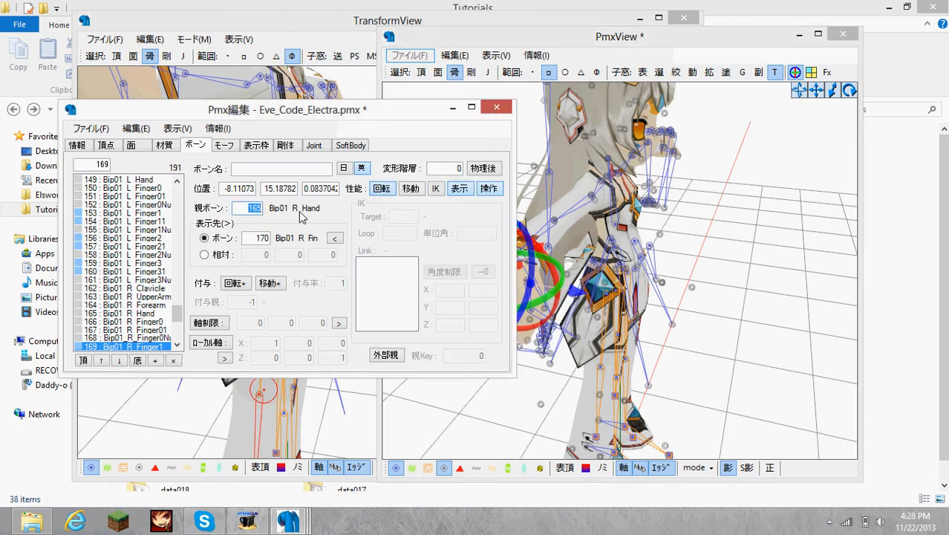
{"action": "type", "text": "54"}
{"action": "key", "text": "Down"}
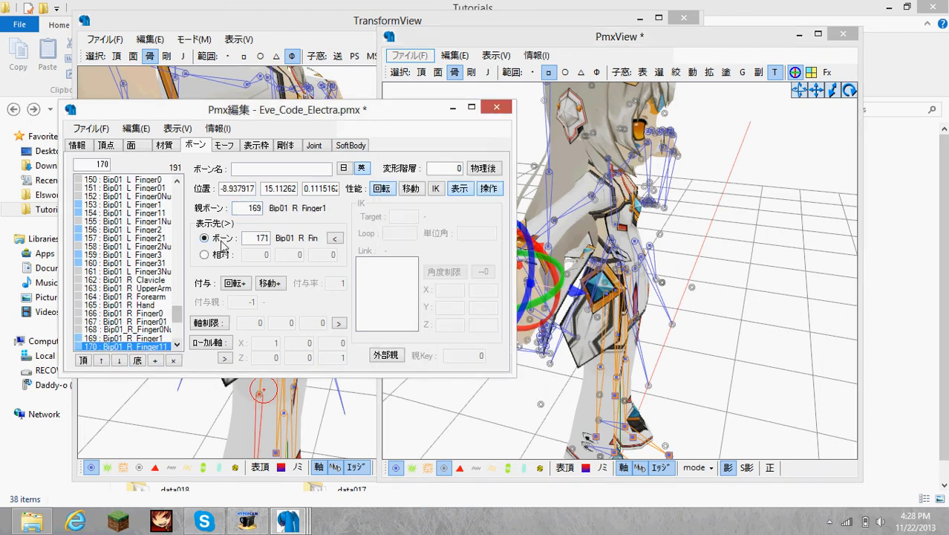
{"action": "type", "text": "55"}
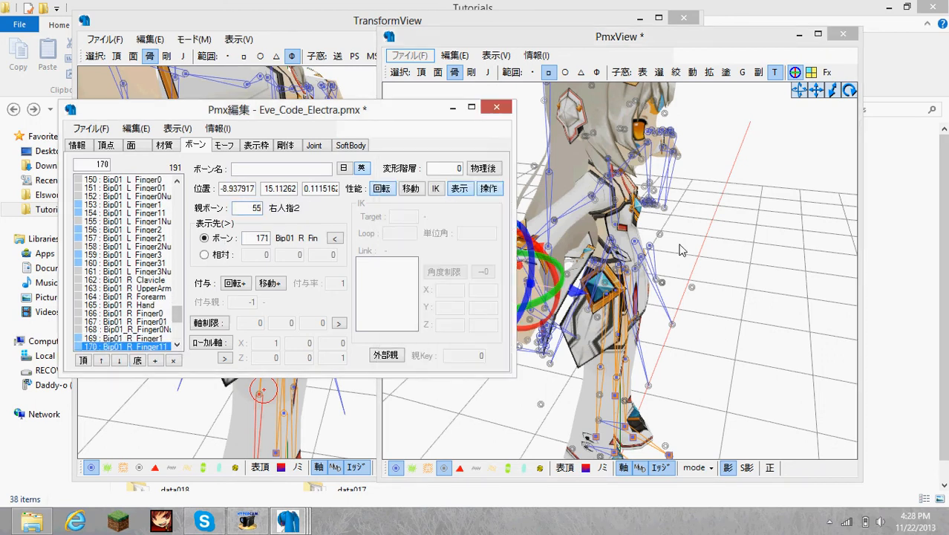
- Parent Bip01_L_Finger1 to bone 24 (左人指1) and Bip01_L_Finger11 to bone 25 (左人指2)
{"action": "right_click_drag", "start_coordinate": [706, 253], "coordinate": [843, 268]}
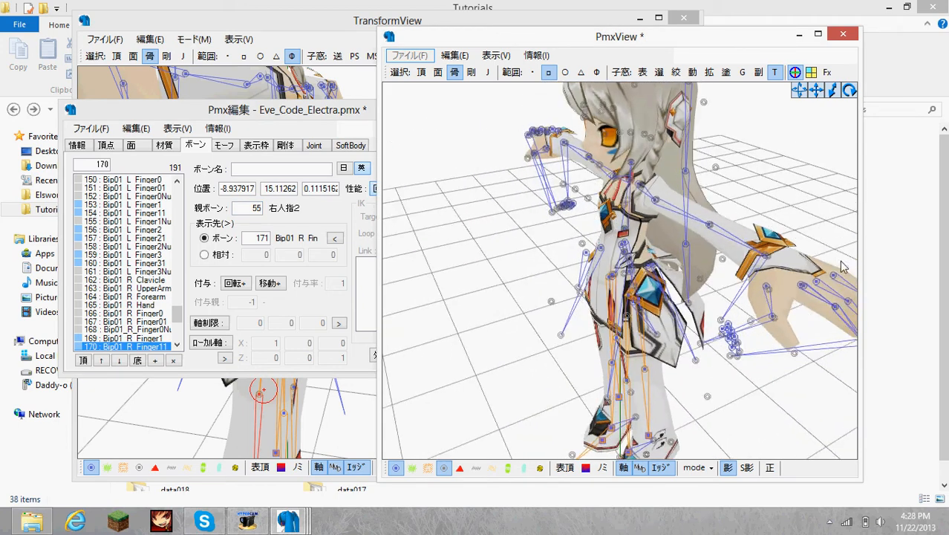
{"action": "left_click", "coordinate": [177, 325]}
{"action": "scroll", "coordinate": [175, 315], "scroll_direction": "down", "scroll_amount": 1}
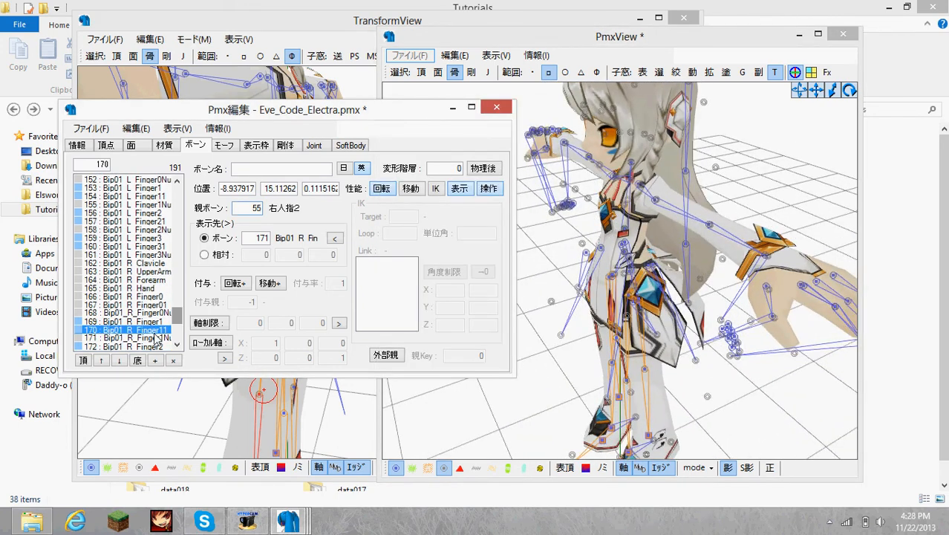
{"action": "left_click", "coordinate": [169, 323]}
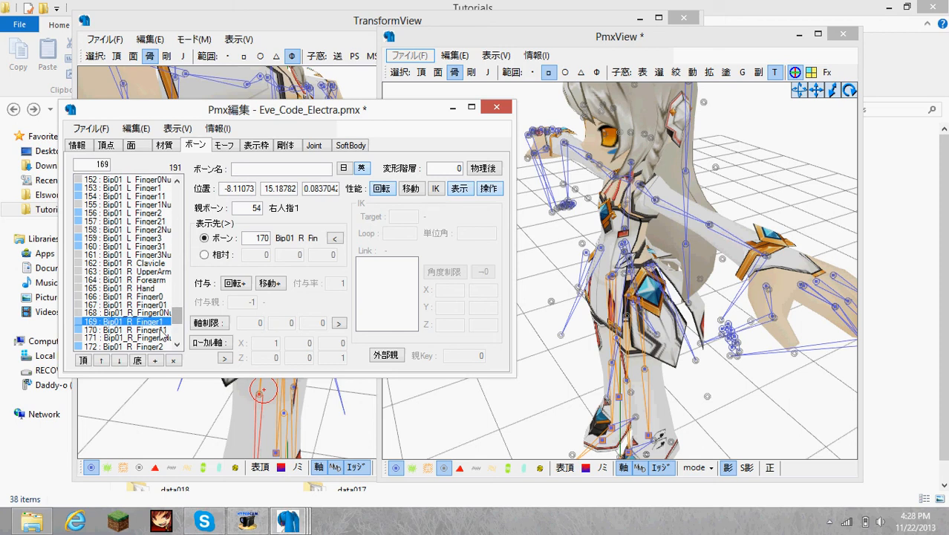
{"action": "left_click", "coordinate": [163, 330]}
{"action": "scroll", "coordinate": [177, 312], "scroll_direction": "up", "scroll_amount": 4}
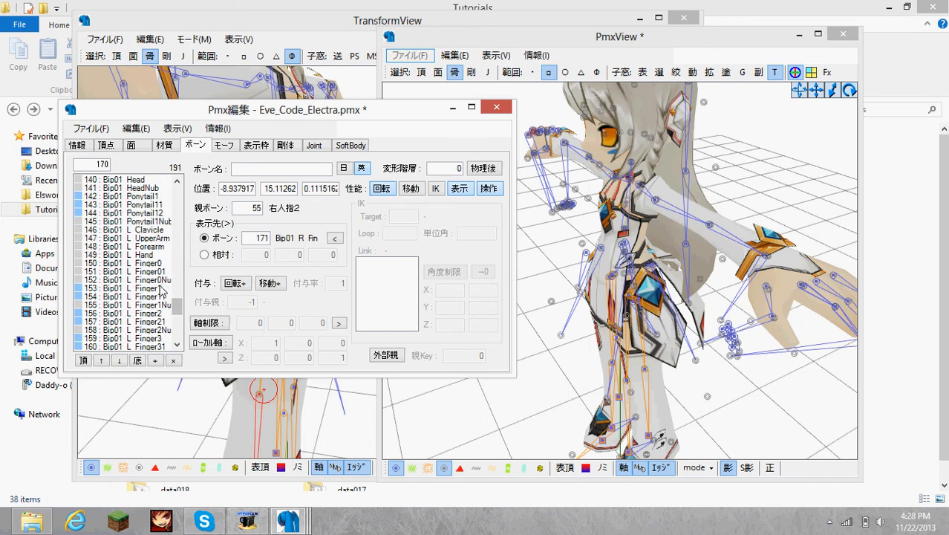
{"action": "left_click", "coordinate": [160, 287]}
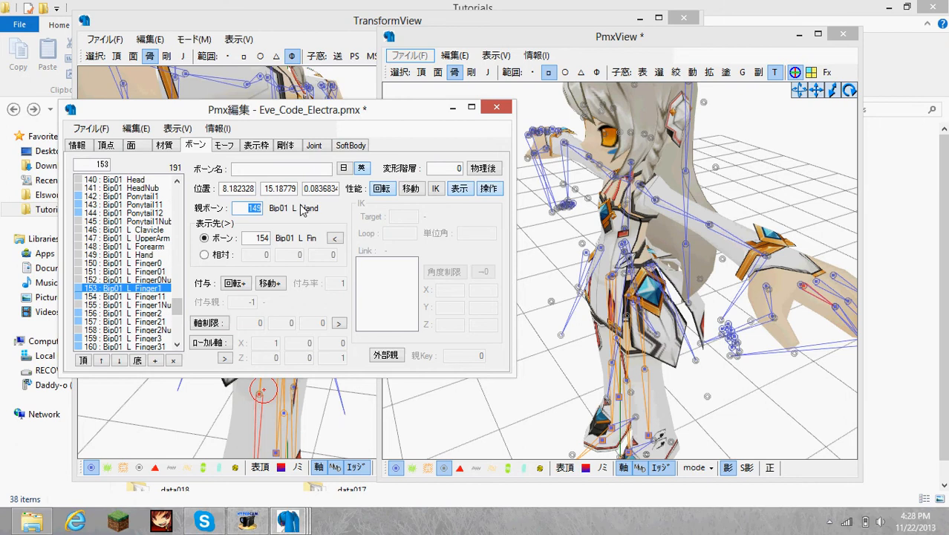
{"action": "type", "text": "24"}
{"action": "left_click", "coordinate": [159, 295]}
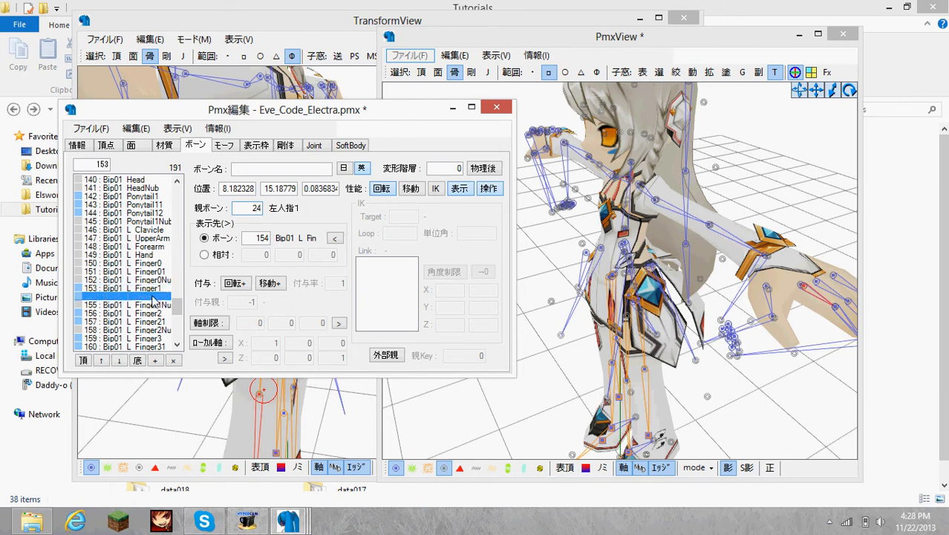
{"action": "double_click", "coordinate": [245, 208]}
{"action": "type", "text": "2"}
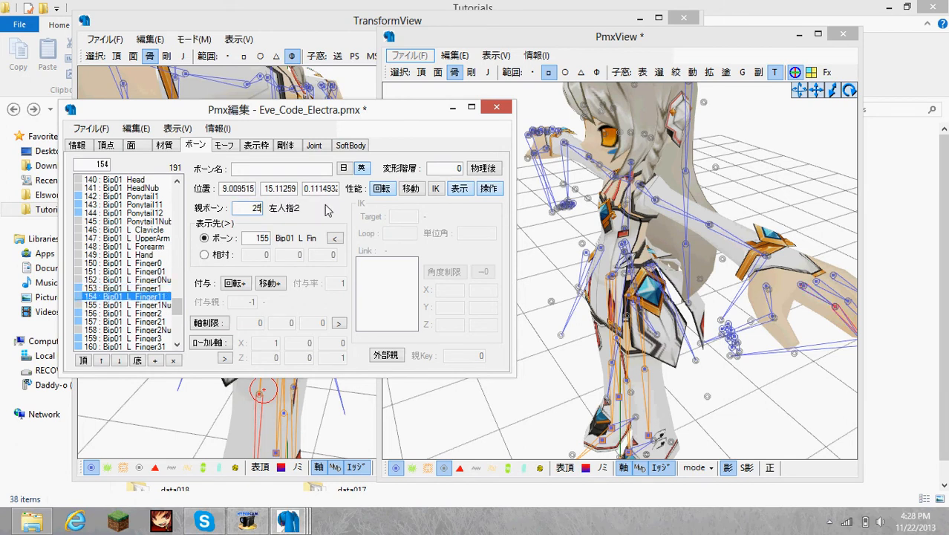
{"action": "type", "text": "5"}
- Hide the index finger bones Bip01_L_Finger1, Bip01_L_Finger11, Bip01_R_Finger1 and Bip01_R_Finger11
{"action": "right_click_drag", "start_coordinate": [750, 195], "coordinate": [682, 198]}
{"action": "left_click", "coordinate": [146, 295]}
{"action": "left_click", "coordinate": [146, 288], "text": "shift"}
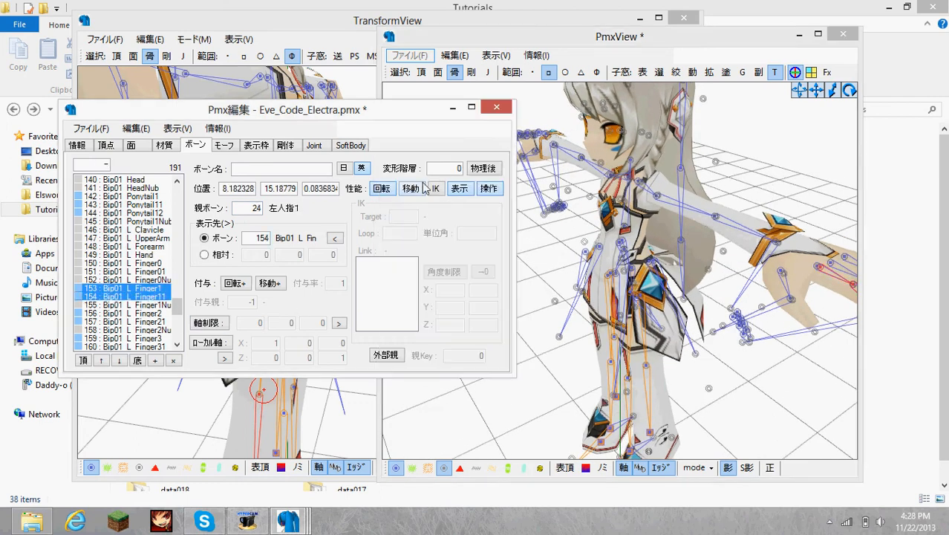
{"action": "left_click_drag", "start_coordinate": [179, 312], "coordinate": [179, 321]}
{"action": "left_click", "coordinate": [149, 321]}
{"action": "left_click", "coordinate": [149, 313], "text": "shift"}
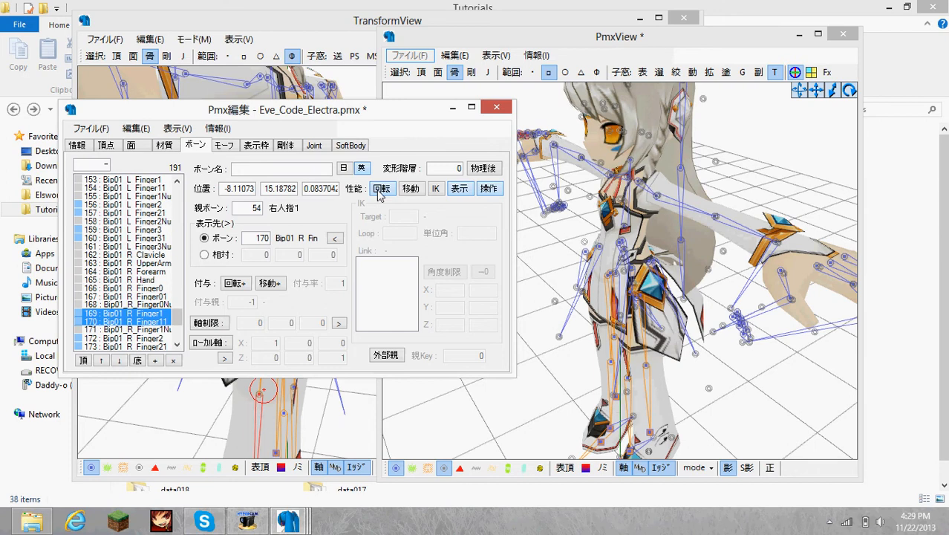
- Select the middle finger bones 右中指1 to 右中指3 and their left-hand counterparts, and move them outward and up into Eve's hands
{"action": "right_click_drag", "start_coordinate": [563, 267], "coordinate": [470, 283]}
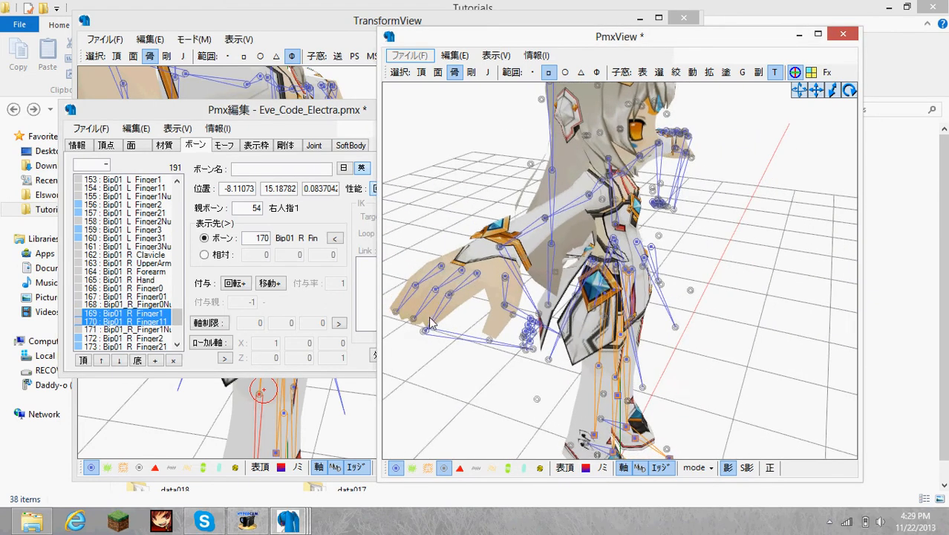
{"action": "right_click_drag", "start_coordinate": [518, 323], "coordinate": [690, 321]}
{"action": "scroll", "coordinate": [564, 312], "scroll_direction": "up", "scroll_amount": 4}
{"action": "right_click_drag", "start_coordinate": [613, 286], "coordinate": [552, 264]}
{"action": "scroll", "coordinate": [551, 268], "scroll_direction": "up", "scroll_amount": 2}
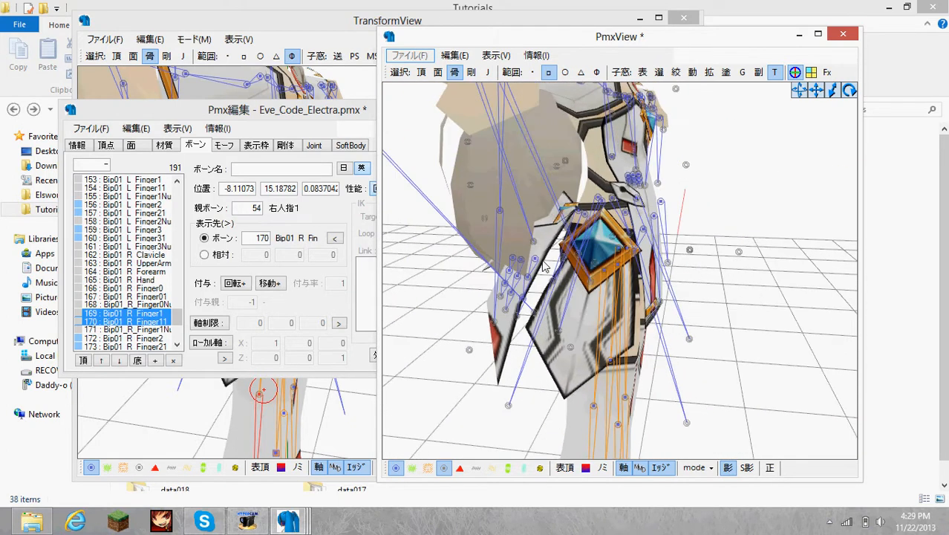
{"action": "left_click_drag", "start_coordinate": [543, 257], "coordinate": [522, 292]}
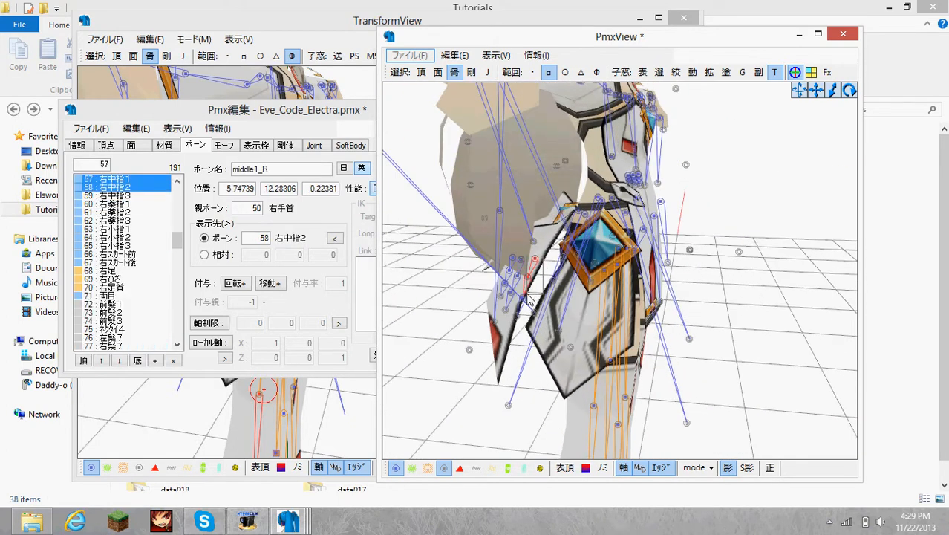
{"action": "right_click_drag", "start_coordinate": [524, 297], "coordinate": [699, 293]}
{"action": "scroll", "coordinate": [700, 291], "scroll_direction": "up", "scroll_amount": 2}
{"action": "left_click", "coordinate": [732, 258], "text": "shift"}
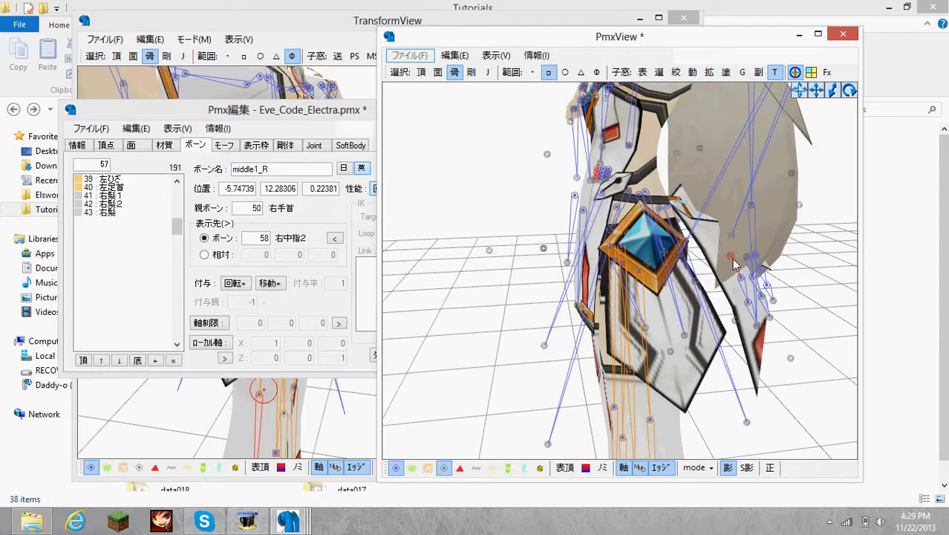
{"action": "left_click", "coordinate": [742, 279], "text": "shift"}
{"action": "left_click", "coordinate": [747, 302], "text": "shift"}
{"action": "scroll", "coordinate": [644, 303], "scroll_direction": "down", "scroll_amount": 4}
{"action": "right_click_drag", "start_coordinate": [644, 302], "coordinate": [721, 278]}
{"action": "scroll", "coordinate": [656, 237], "scroll_direction": "down", "scroll_amount": 3}
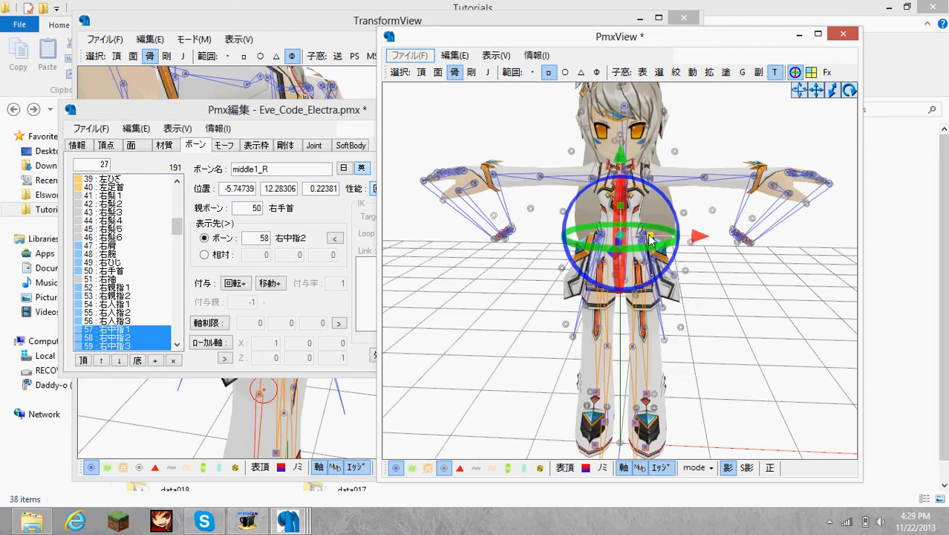
{"action": "left_click_drag", "start_coordinate": [651, 237], "coordinate": [680, 237]}
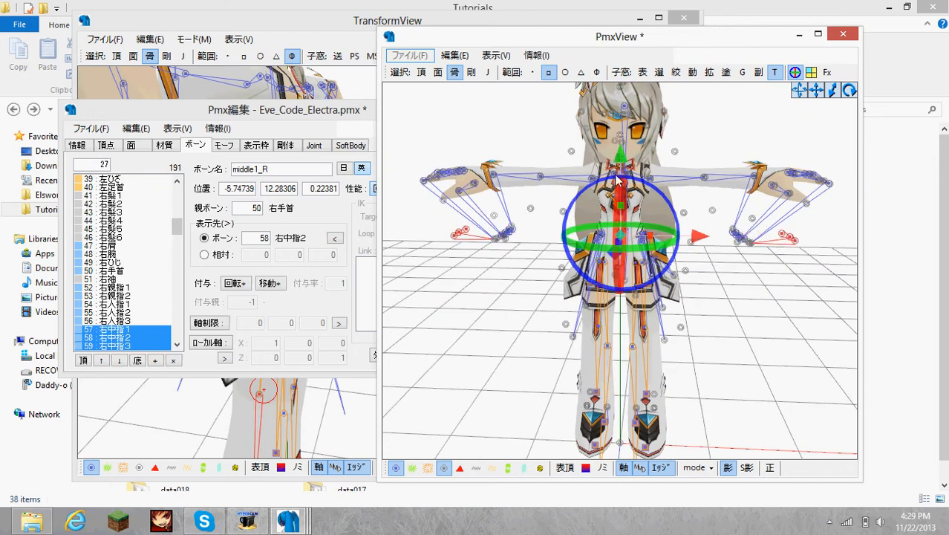
{"action": "left_click_drag", "start_coordinate": [624, 157], "coordinate": [653, 128]}
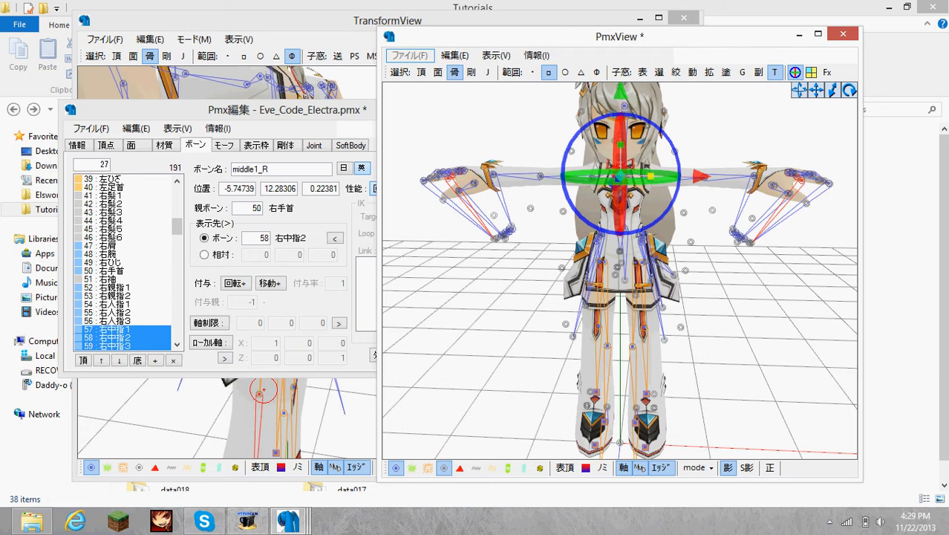
- Spread the selected middle finger bones farther outward, aligning their first joints with the base of Eve's middle fingers
{"action": "left_click_drag", "start_coordinate": [650, 177], "coordinate": [663, 177]}
{"action": "right_click_drag", "start_coordinate": [721, 186], "coordinate": [691, 205]}
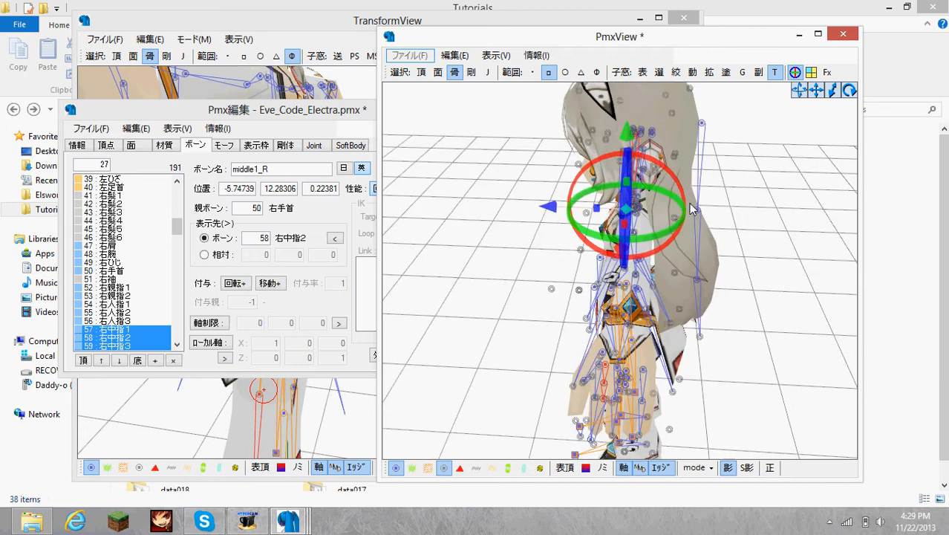
{"action": "right_click_drag", "start_coordinate": [666, 295], "coordinate": [667, 293]}
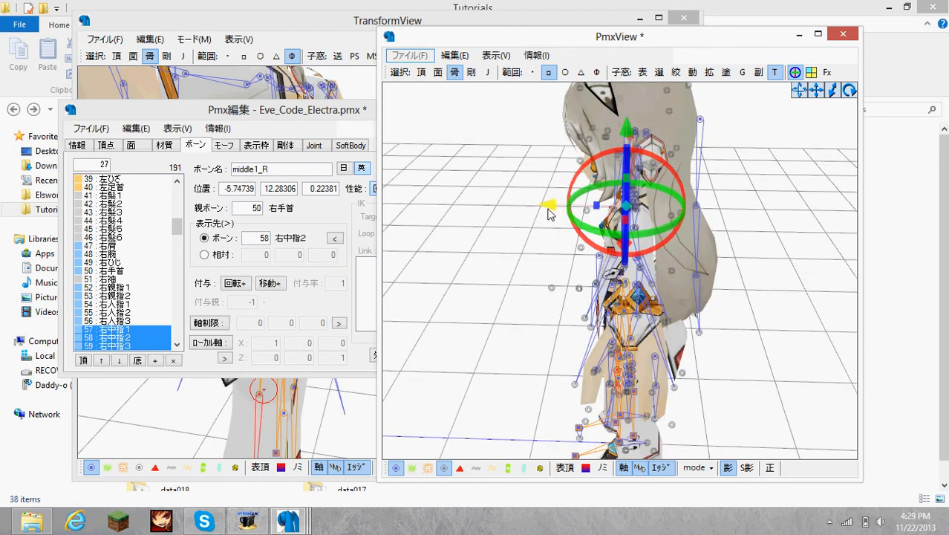
{"action": "right_click_drag", "start_coordinate": [555, 206], "coordinate": [551, 269]}
{"action": "scroll", "coordinate": [704, 282], "scroll_direction": "up", "scroll_amount": 5}
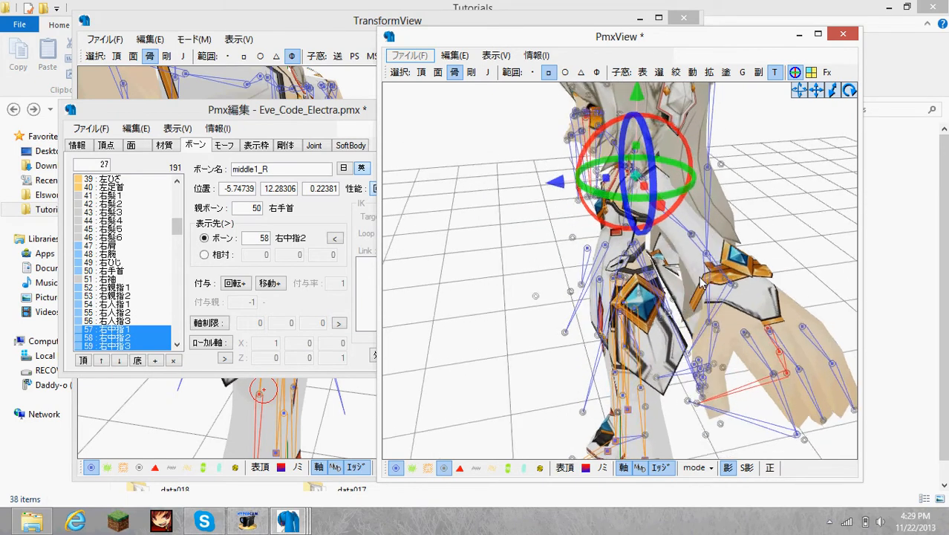
{"action": "right_click_drag", "start_coordinate": [705, 282], "coordinate": [728, 273]}
- Deselect the first middle finger joints on both hands, and move the second and third joints outward and slightly up to Eve's middle knuckles
{"action": "left_click_drag", "start_coordinate": [814, 196], "coordinate": [837, 210]}
{"action": "right_click_drag", "start_coordinate": [518, 229], "coordinate": [585, 224]}
{"action": "left_click_drag", "start_coordinate": [384, 193], "coordinate": [393, 199]}
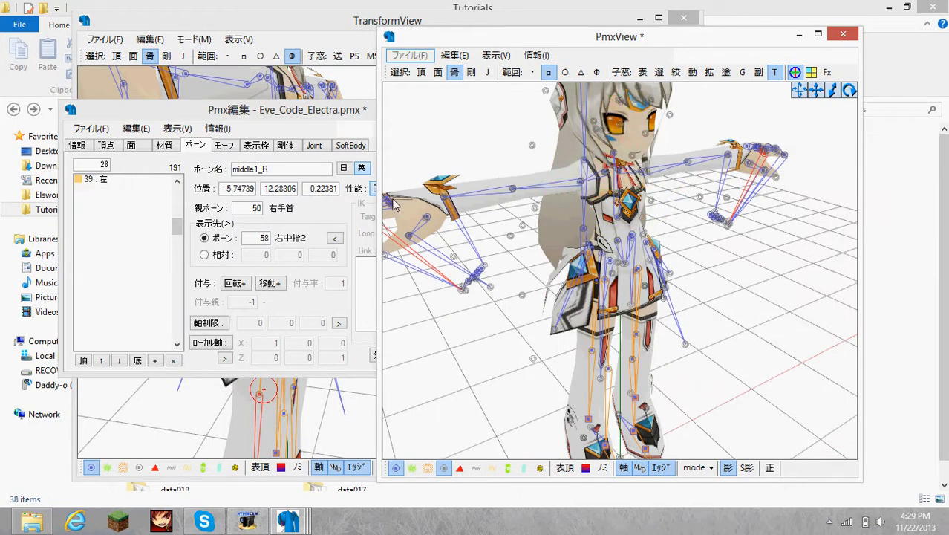
{"action": "right_click_drag", "start_coordinate": [456, 218], "coordinate": [612, 193]}
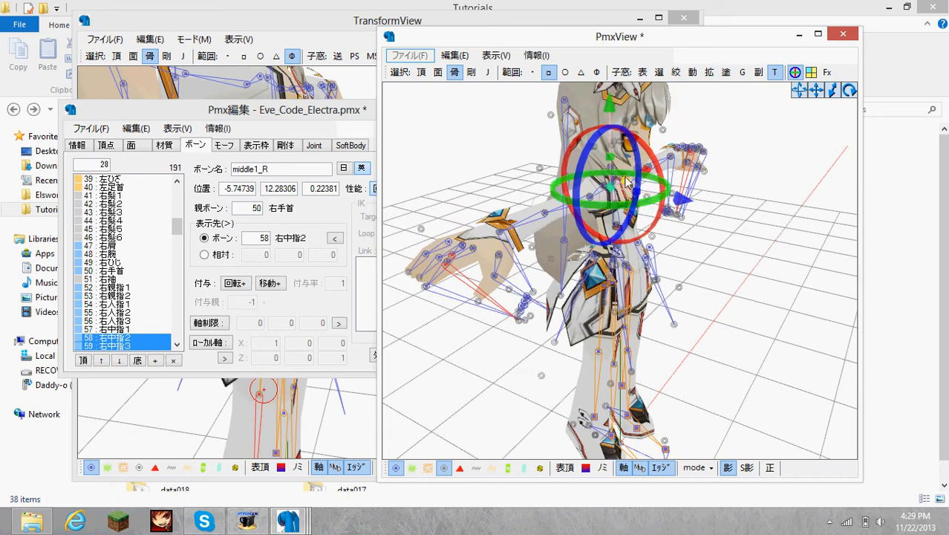
{"action": "left_click_drag", "start_coordinate": [628, 182], "coordinate": [627, 186]}
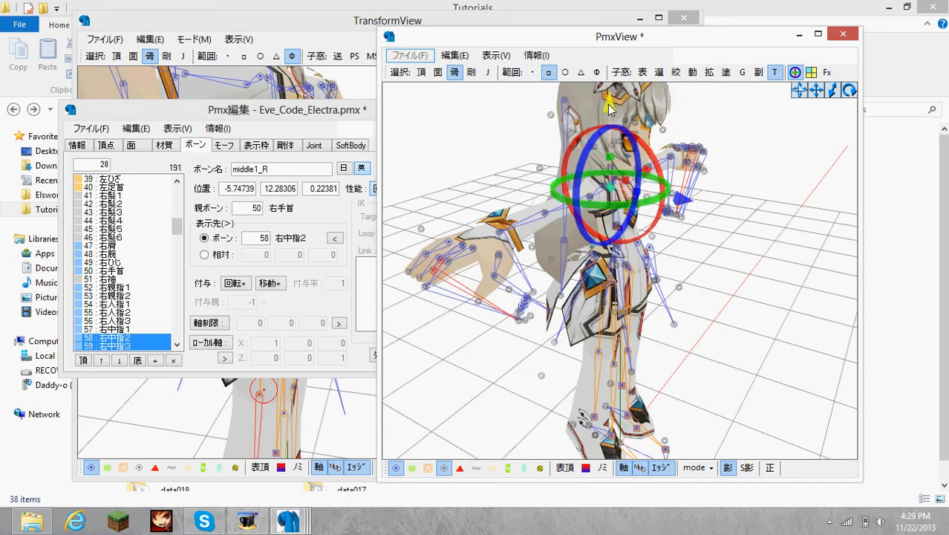
{"action": "left_click_drag", "start_coordinate": [609, 104], "coordinate": [610, 103]}
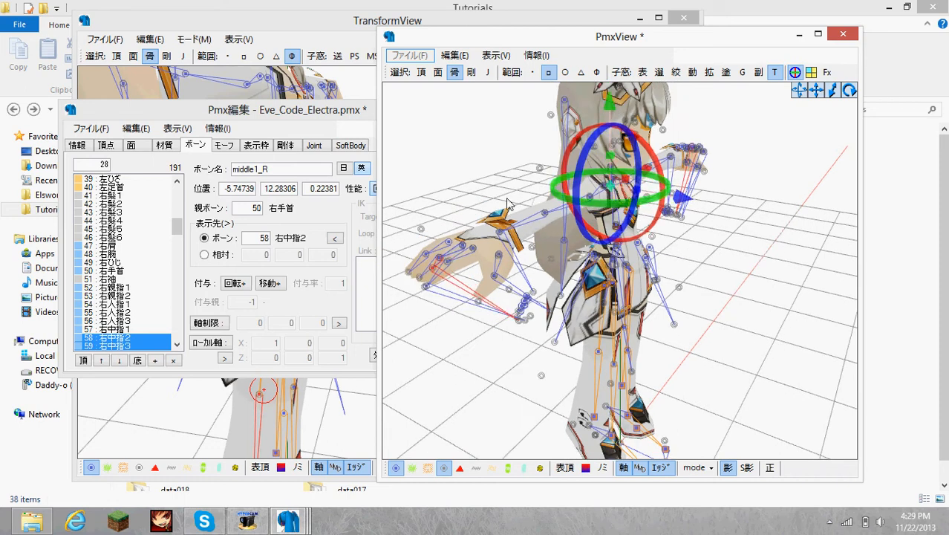
{"action": "right_click_drag", "start_coordinate": [507, 199], "coordinate": [674, 206]}
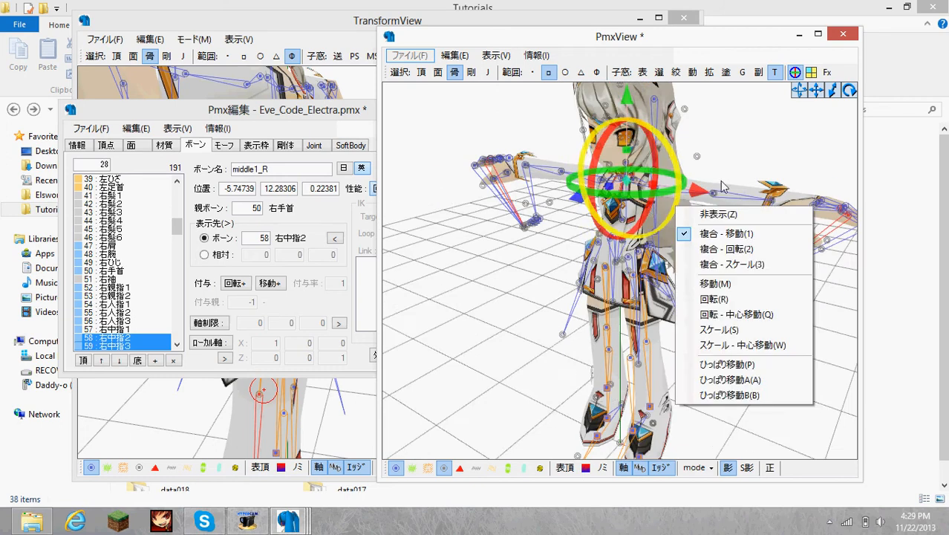
{"action": "right_click_drag", "start_coordinate": [722, 181], "coordinate": [707, 177]}
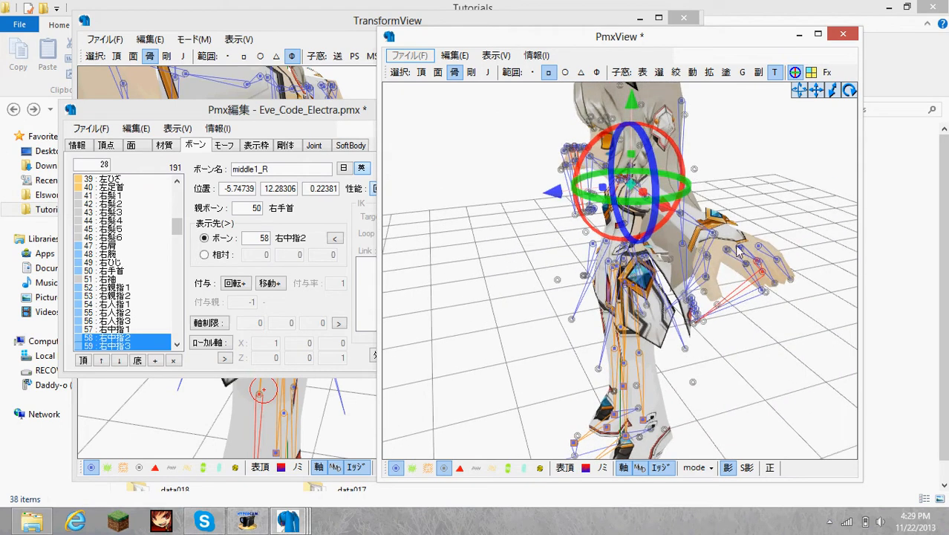
- Narrow the selection to 右中指3 and its left counterpart, and move them outward and slightly down to Eve's middle fingertips
{"action": "right_click_drag", "start_coordinate": [738, 252], "coordinate": [702, 251]}
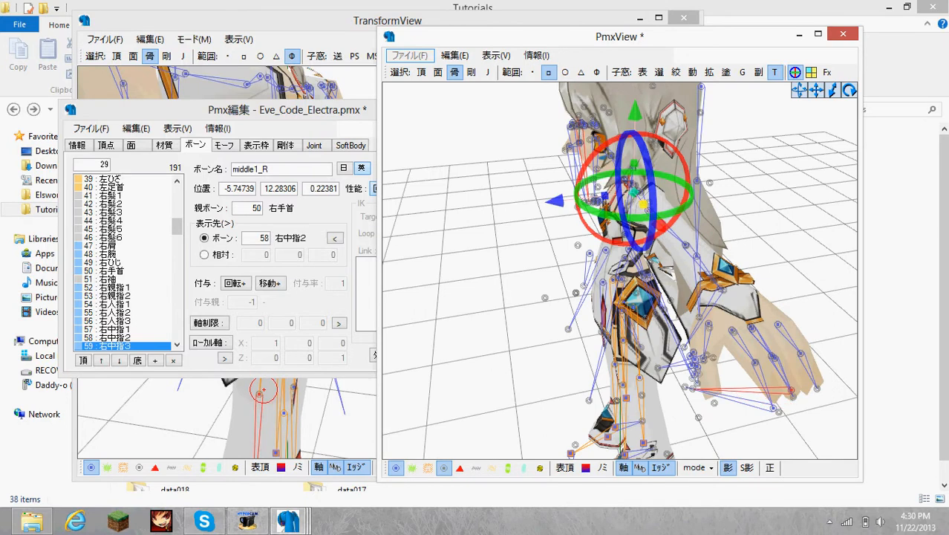
{"action": "left_click_drag", "start_coordinate": [643, 205], "coordinate": [651, 214]}
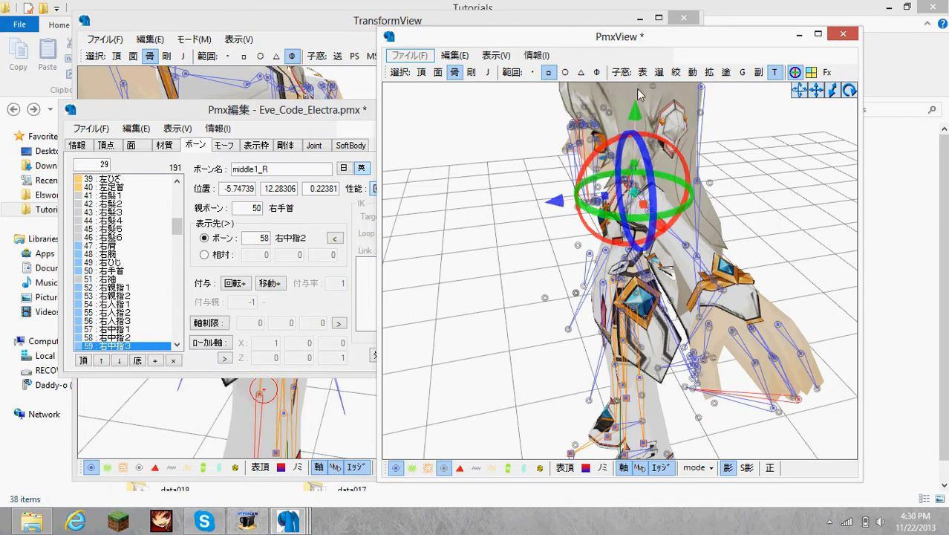
{"action": "left_click_drag", "start_coordinate": [635, 115], "coordinate": [637, 122]}
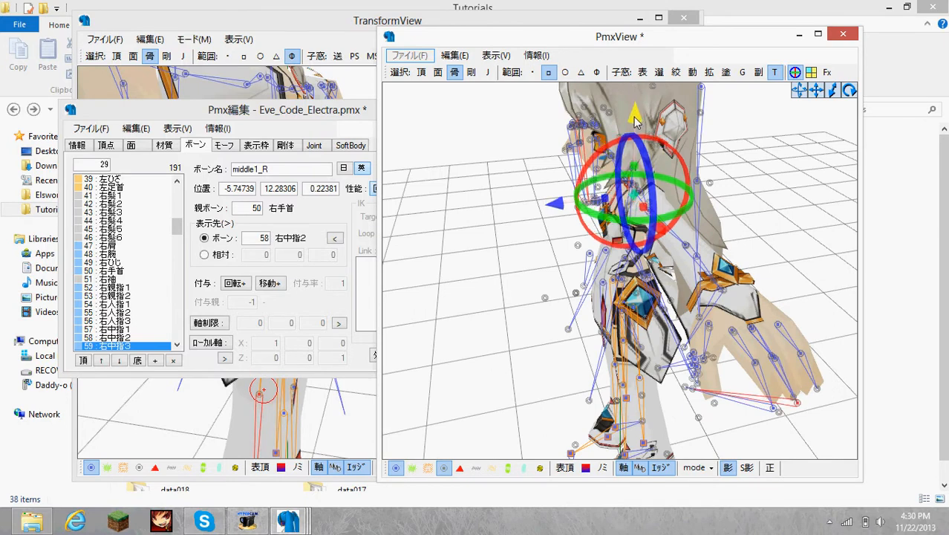
{"action": "right_click_drag", "start_coordinate": [676, 156], "coordinate": [765, 197]}
- Parent Bip01_L_Finger2 to bone 27 (左中指1) and Bip01_L_Finger21 to bone 28 (左中指2)
{"action": "right_click_drag", "start_coordinate": [783, 162], "coordinate": [760, 253]}
{"action": "left_click", "coordinate": [759, 257]}
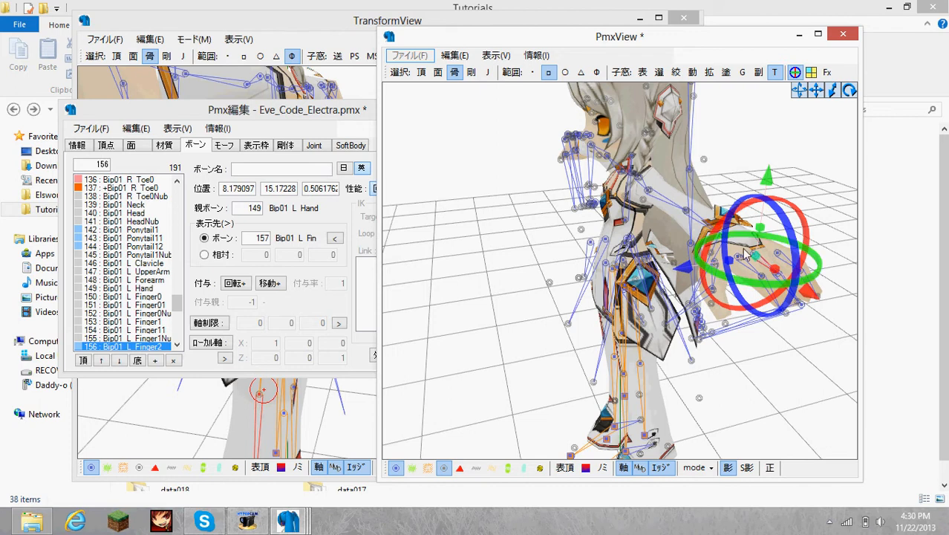
{"action": "left_click", "coordinate": [752, 255]}
{"action": "left_click", "coordinate": [752, 255]}
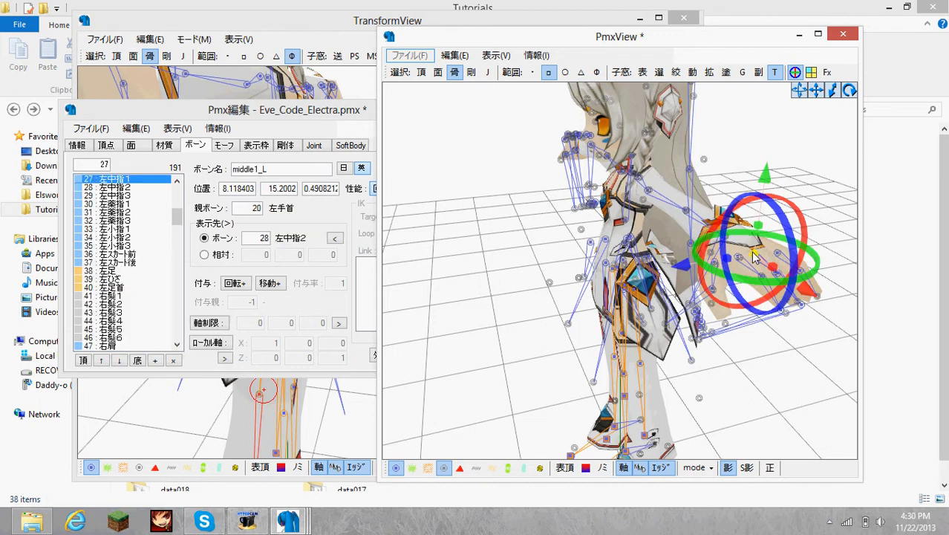
{"action": "left_click", "coordinate": [765, 254]}
{"action": "left_click", "coordinate": [763, 255]}
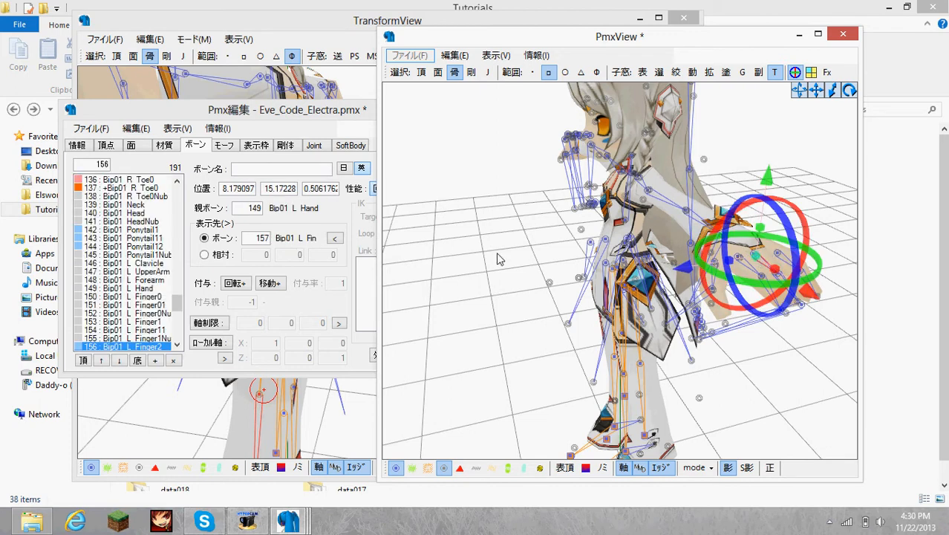
{"action": "left_click", "coordinate": [295, 206]}
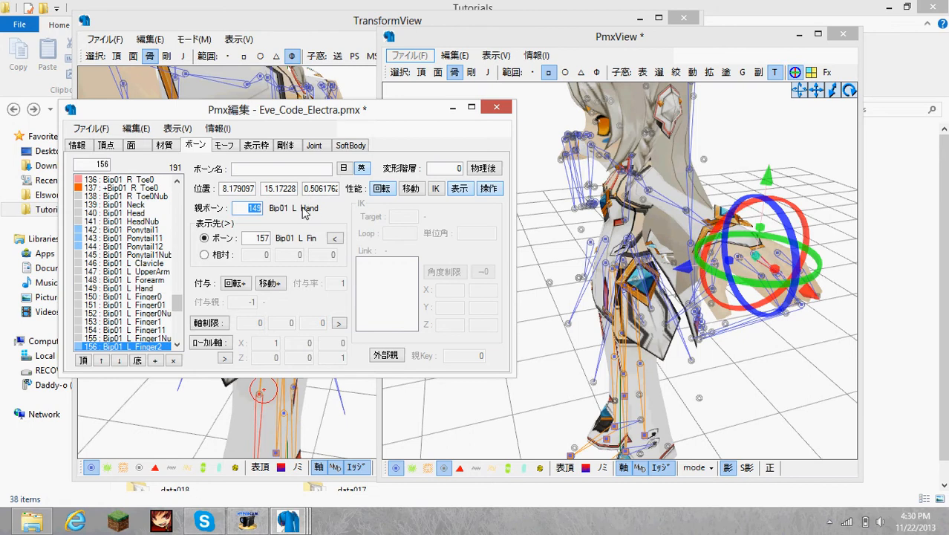
{"action": "type", "text": "27"}
{"action": "left_click", "coordinate": [177, 346]}
{"action": "left_click", "coordinate": [162, 347]}
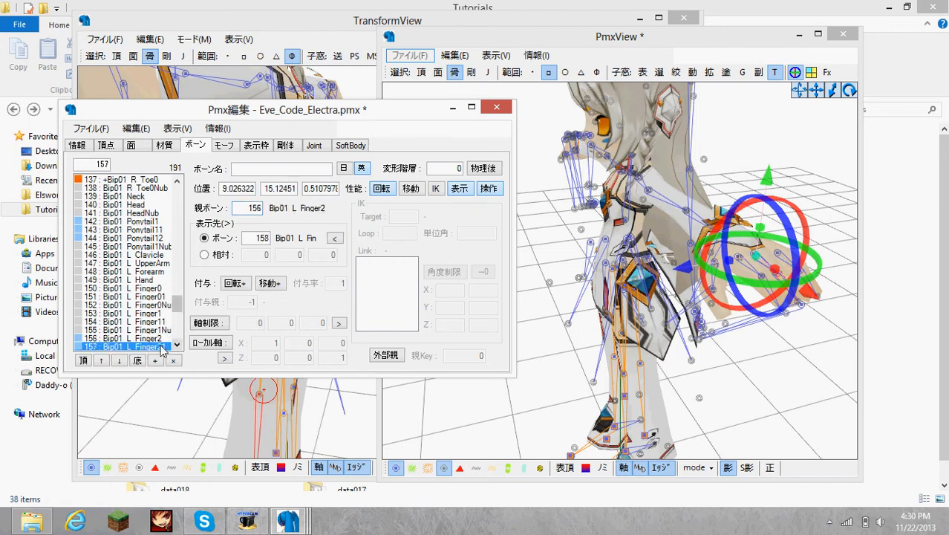
{"action": "left_click", "coordinate": [245, 208]}
{"action": "type", "text": "28"}
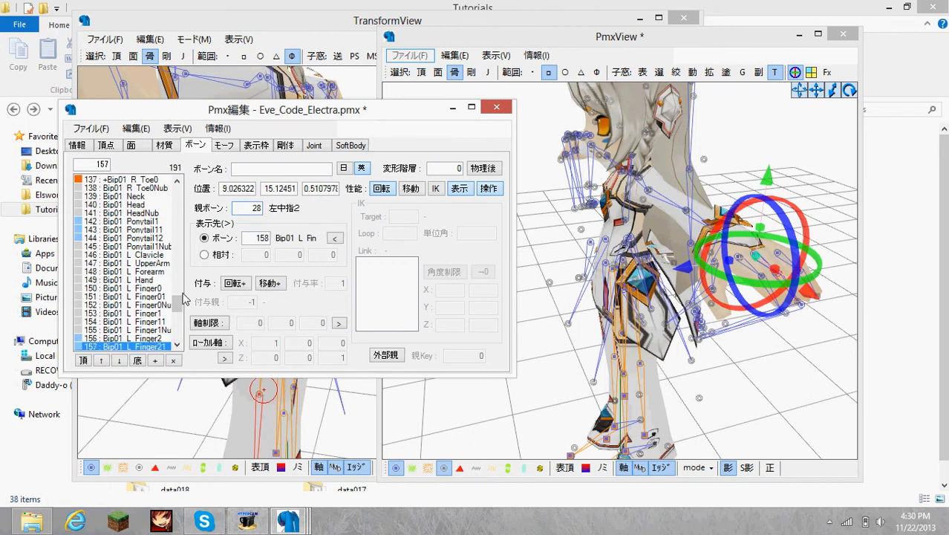
- Parent Bip01_R_Finger2 to bone 57 (右中指1) and Bip01_R_Finger21 to bone 58 (右中指2)
{"action": "left_click_drag", "start_coordinate": [178, 309], "coordinate": [180, 325]}
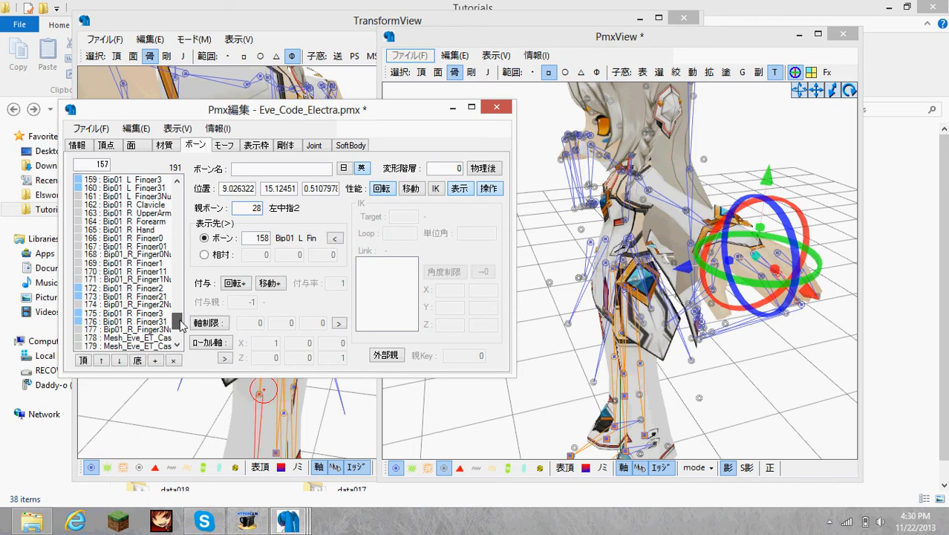
{"action": "left_click", "coordinate": [160, 288]}
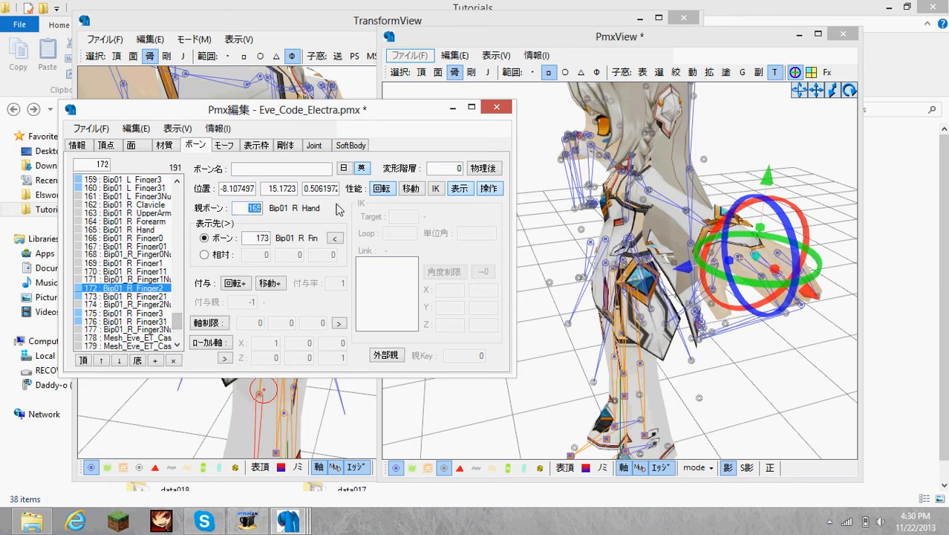
{"action": "type", "text": "57"}
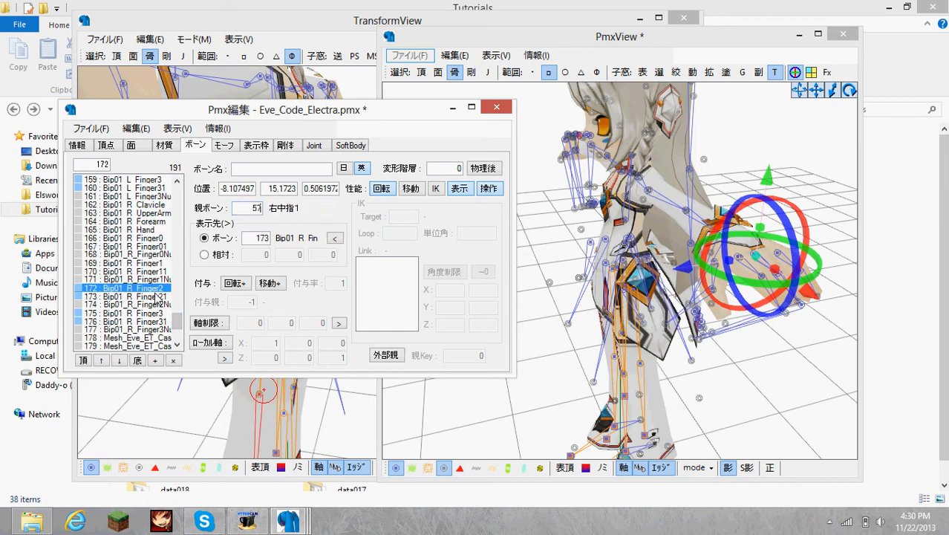
{"action": "left_click", "coordinate": [158, 296]}
{"action": "type", "text": "5"}
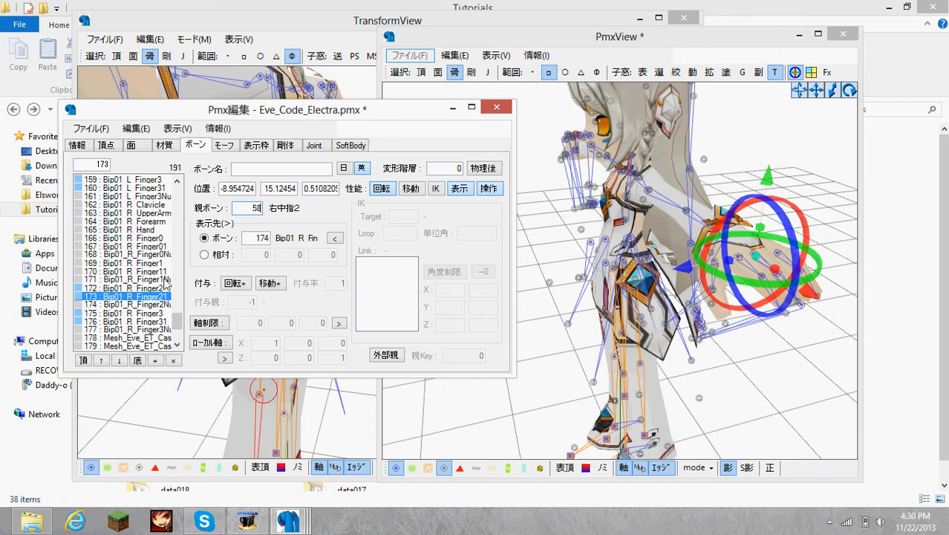
- Hide the middle finger bones Bip01_R_Finger2, Bip01_R_Finger21, Bip01_L_Finger2 and Bip01_L_Finger21
{"action": "left_click", "coordinate": [150, 288]}
{"action": "left_click", "coordinate": [150, 296]}
{"action": "left_click", "coordinate": [149, 288], "text": "shift"}
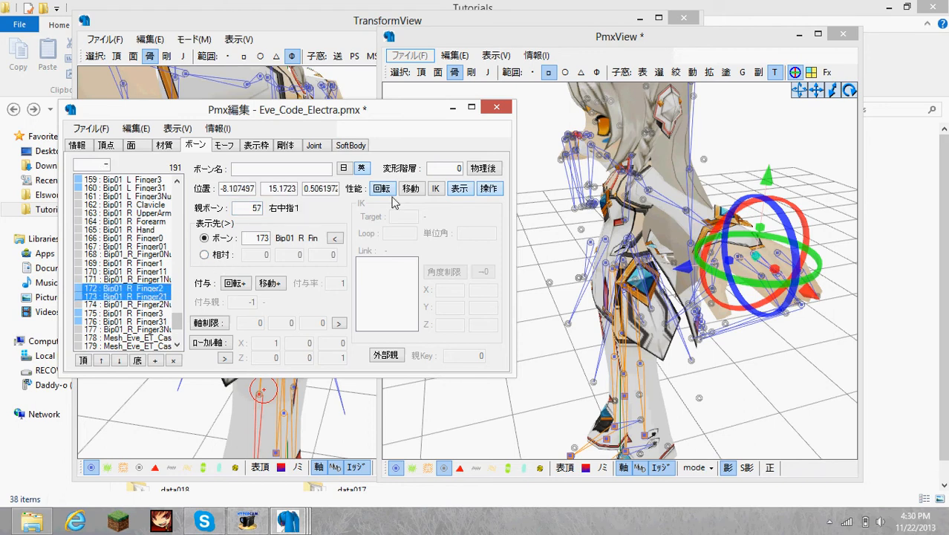
{"action": "scroll", "coordinate": [176, 312], "scroll_direction": "up", "scroll_amount": 3}
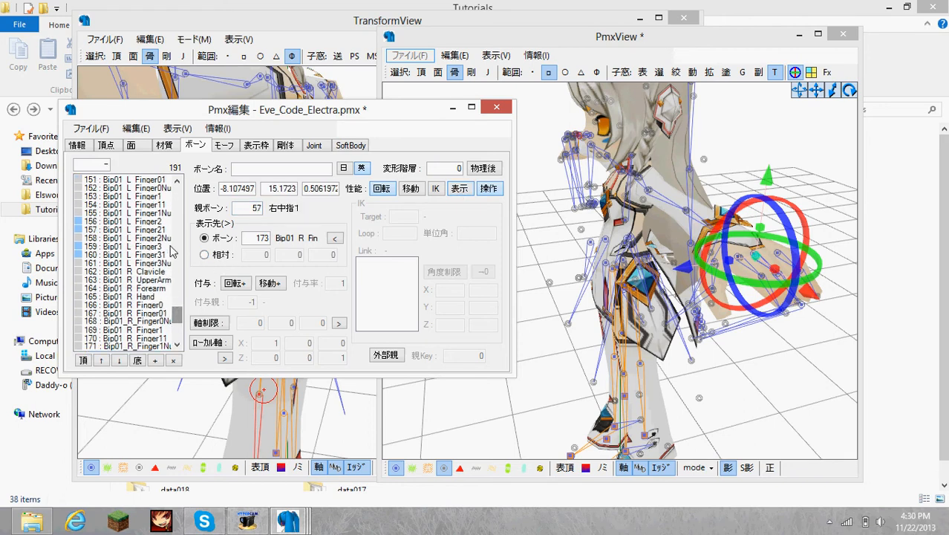
{"action": "left_click_drag", "start_coordinate": [166, 230], "coordinate": [186, 221]}
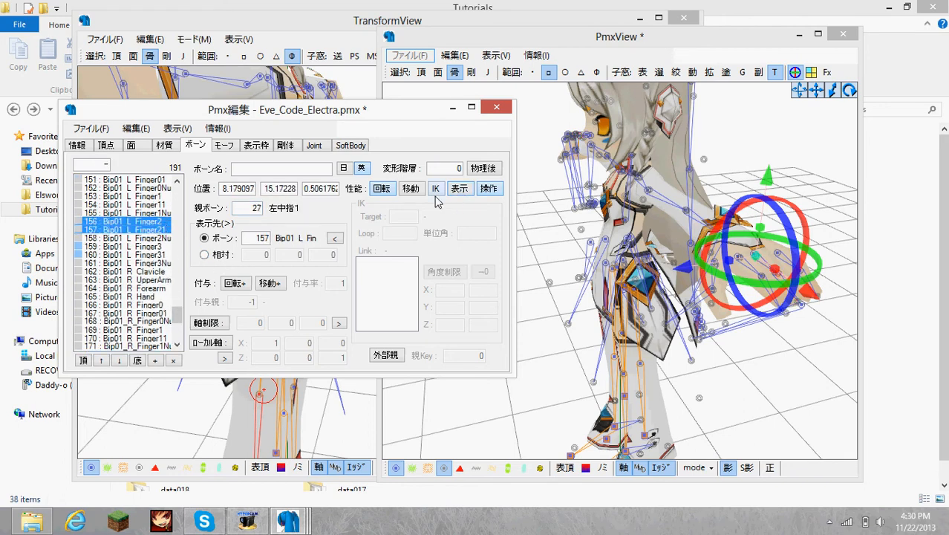
{"action": "left_click", "coordinate": [145, 231]}
- Select the right ring finger bones 右薬指1, 右薬指2 and 右薬指3 in the model view
{"action": "right_click_drag", "start_coordinate": [547, 275], "coordinate": [711, 287]}
{"action": "left_click", "coordinate": [769, 288]}
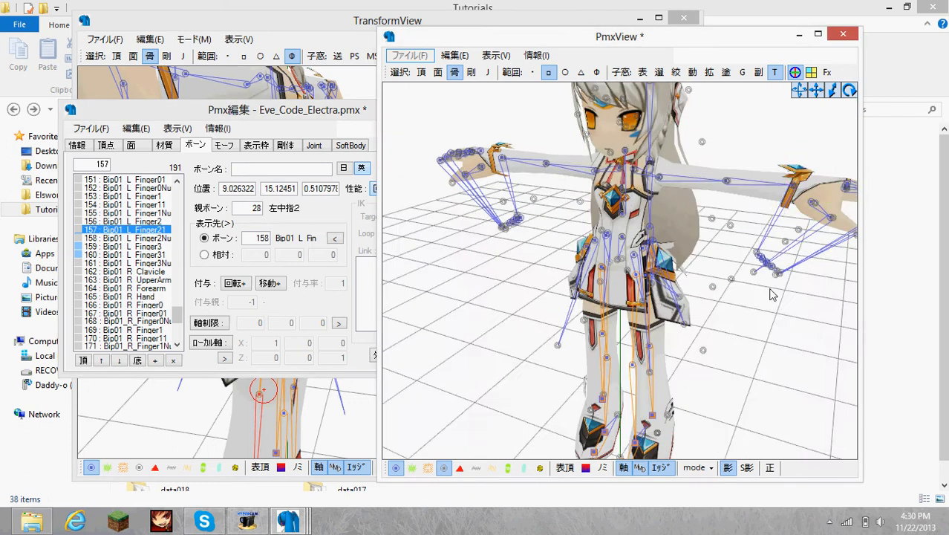
{"action": "right_click_drag", "start_coordinate": [771, 288], "coordinate": [623, 299]}
{"action": "scroll", "coordinate": [540, 255], "scroll_direction": "up", "scroll_amount": 10}
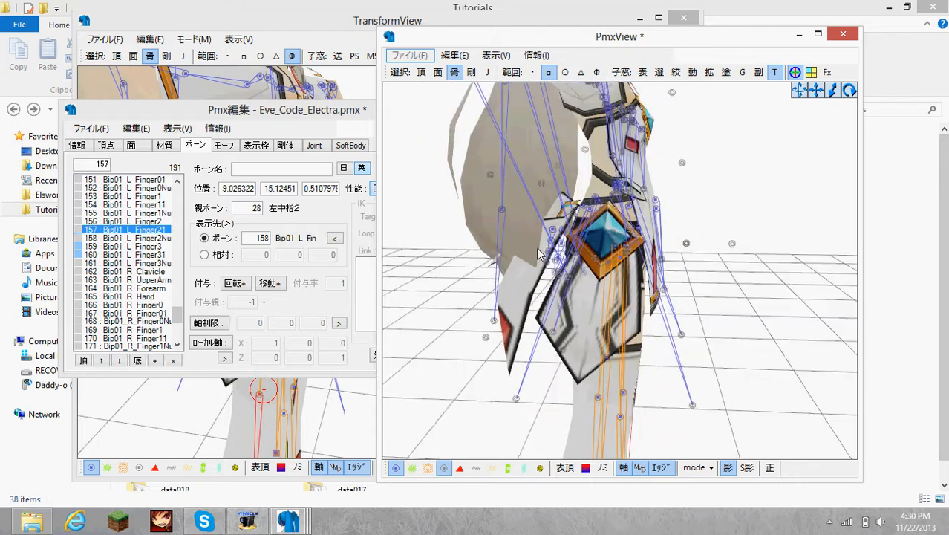
{"action": "scroll", "coordinate": [540, 255], "scroll_direction": "up", "scroll_amount": 4}
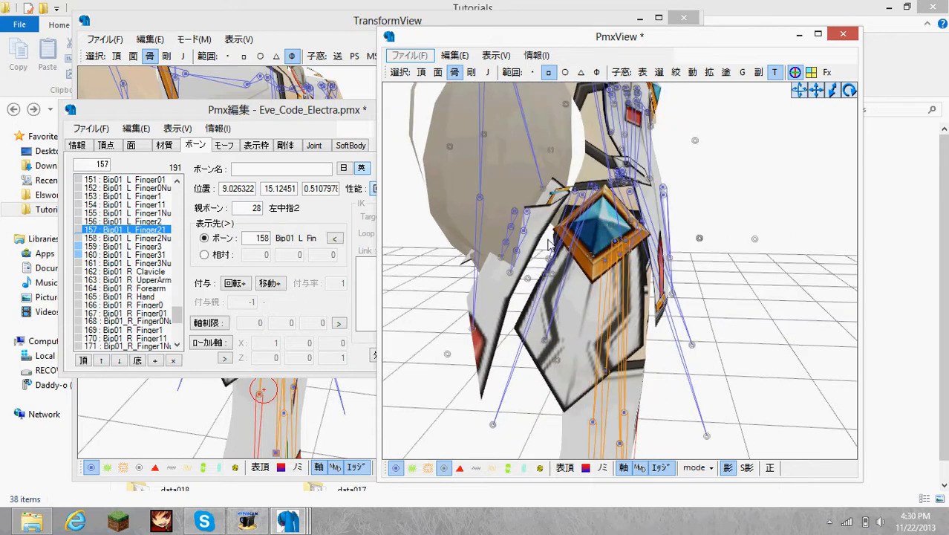
{"action": "right_click_drag", "start_coordinate": [542, 235], "coordinate": [542, 235]}
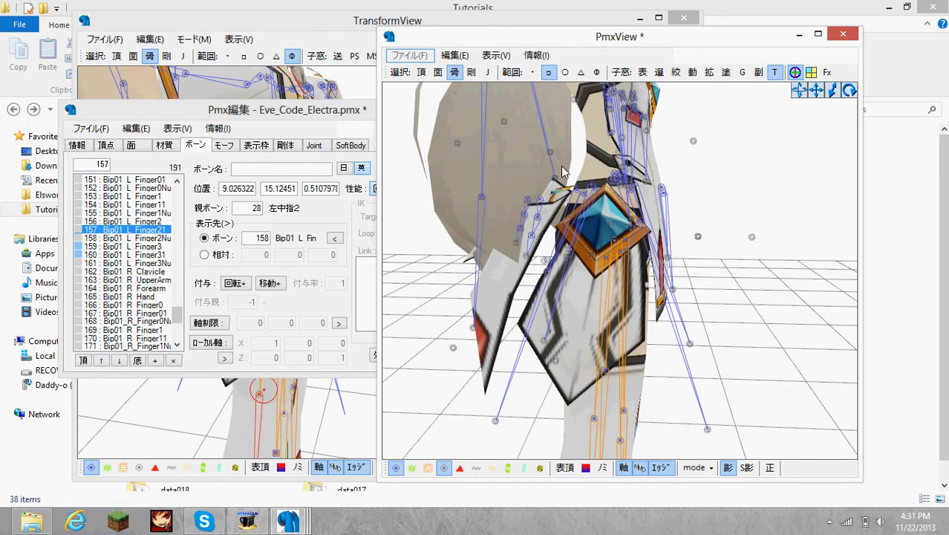
{"action": "right_click_drag", "start_coordinate": [562, 181], "coordinate": [563, 182]}
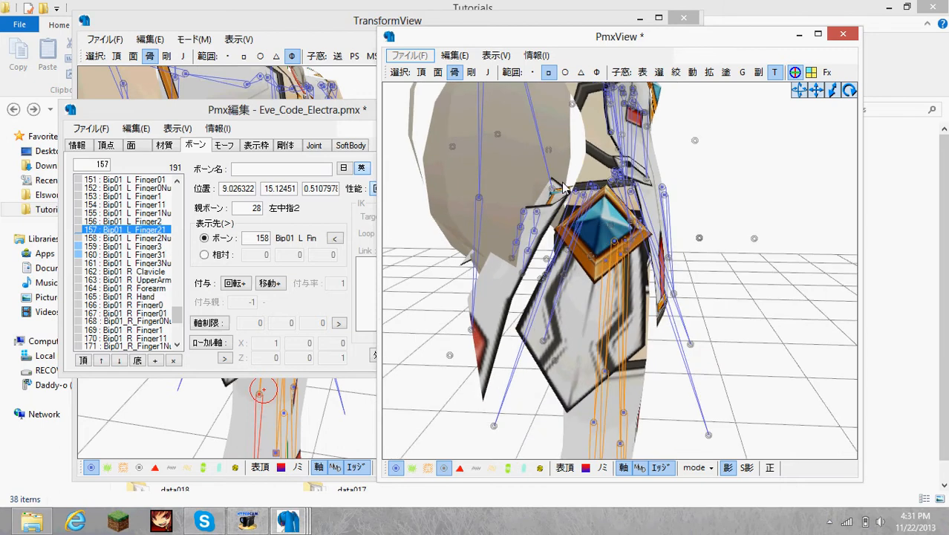
{"action": "left_click", "coordinate": [537, 213]}
{"action": "left_click", "coordinate": [534, 231], "text": "shift"}
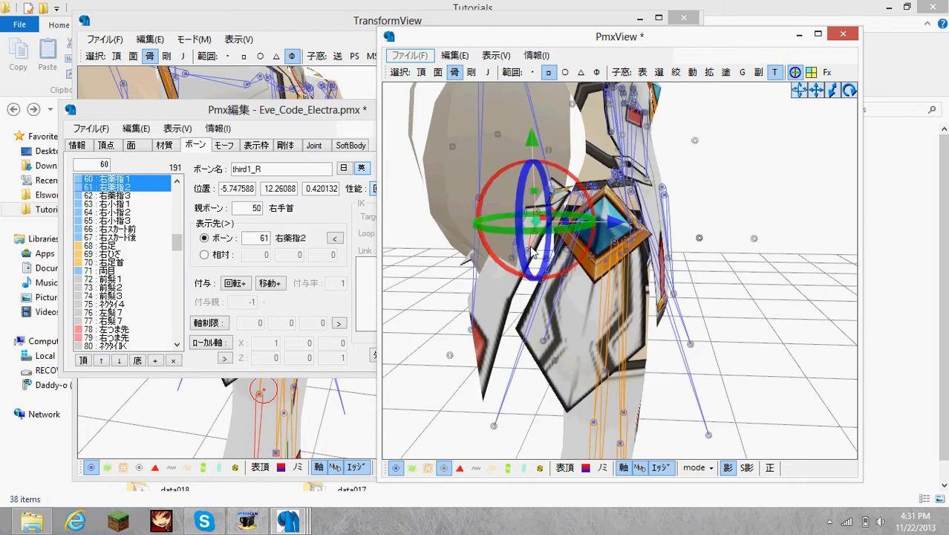
{"action": "left_click", "coordinate": [528, 251], "text": "shift"}
- Add the three matching left ring finger bones to the selection
{"action": "right_click_drag", "start_coordinate": [659, 222], "coordinate": [736, 209]}
{"action": "scroll", "coordinate": [627, 215], "scroll_direction": "down", "scroll_amount": 3}
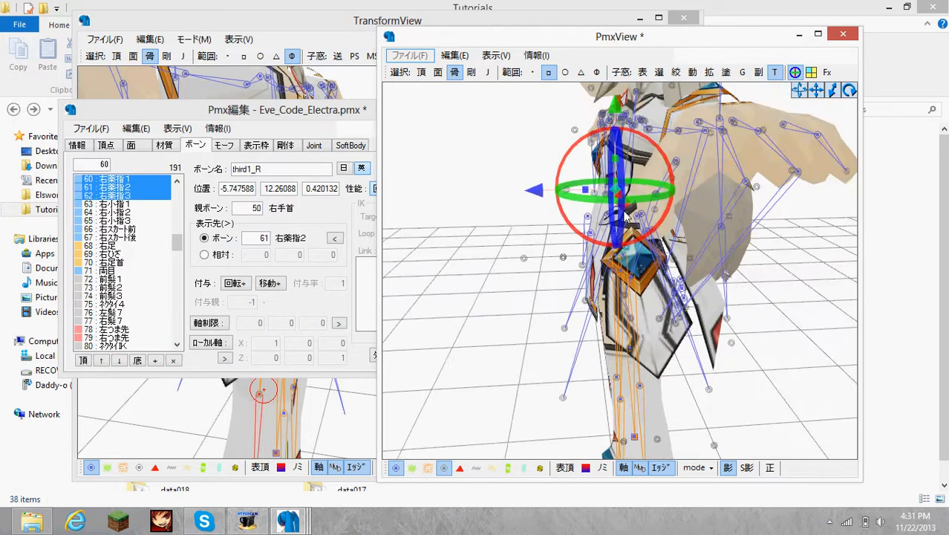
{"action": "right_click_drag", "start_coordinate": [643, 219], "coordinate": [718, 253]}
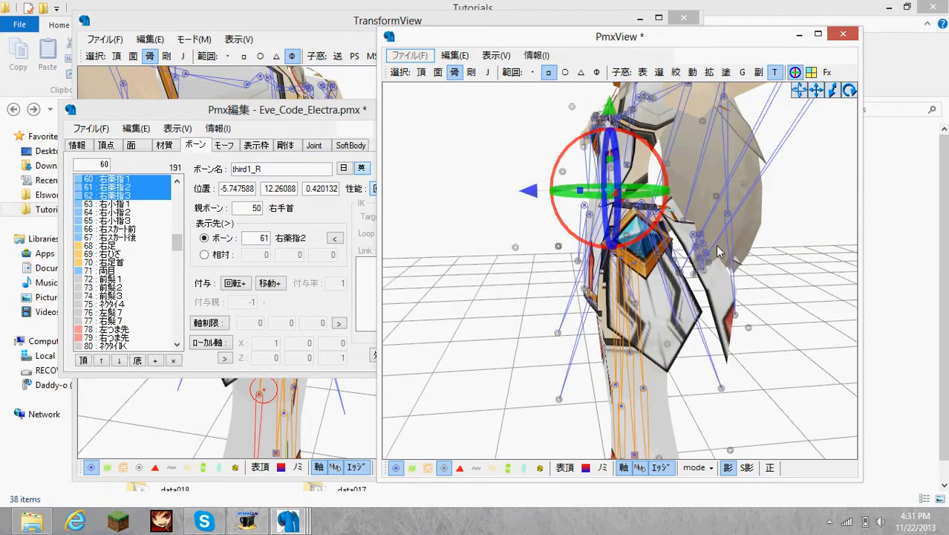
{"action": "scroll", "coordinate": [718, 253], "scroll_direction": "up", "scroll_amount": 2}
{"action": "left_click", "coordinate": [776, 195], "text": "shift"}
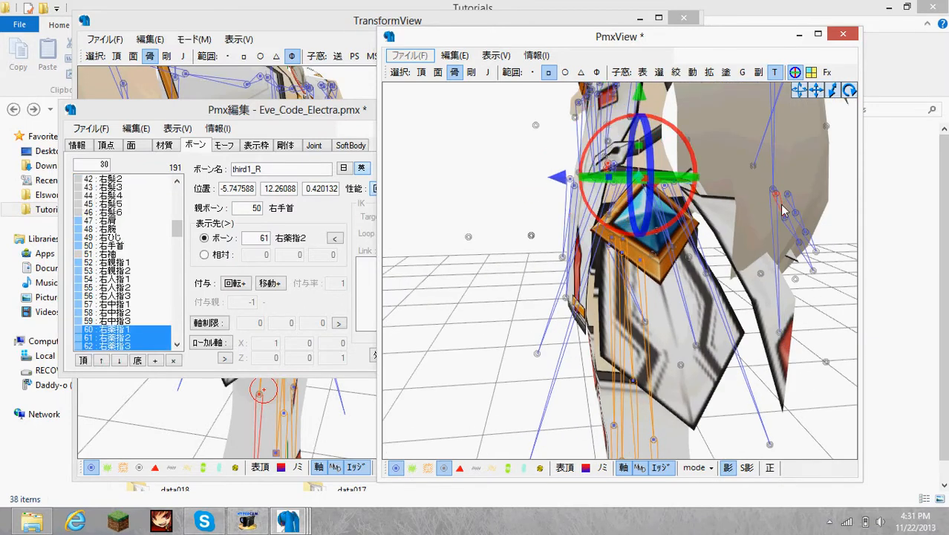
{"action": "left_click", "coordinate": [800, 249], "text": "shift"}
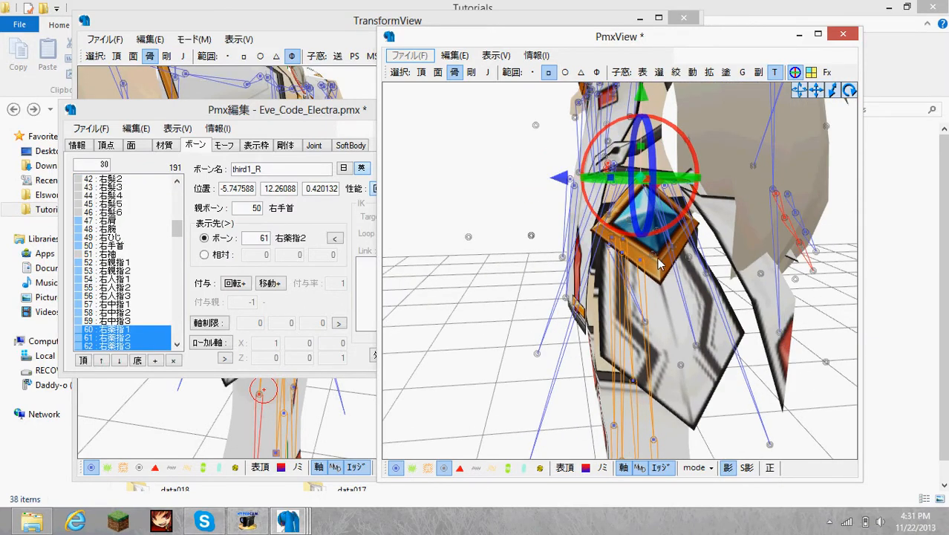
- Spread the selected ring finger bones of both hands outward and raise them into Eve's hands
{"action": "right_click_drag", "start_coordinate": [658, 261], "coordinate": [669, 256]}
{"action": "scroll", "coordinate": [668, 257], "scroll_direction": "down", "scroll_amount": 4}
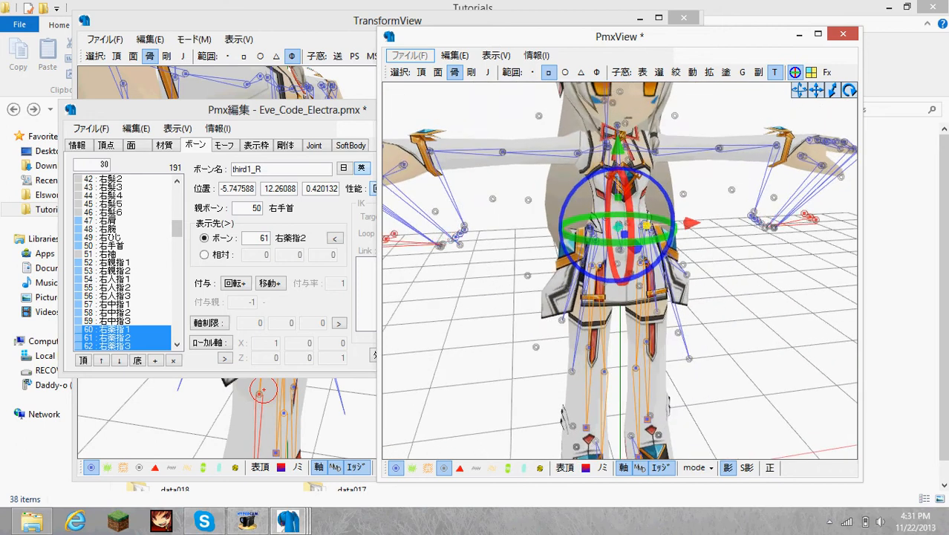
{"action": "scroll", "coordinate": [528, 190], "scroll_direction": "down", "scroll_amount": 3}
{"action": "left_click_drag", "start_coordinate": [558, 183], "coordinate": [613, 95]}
{"action": "right_click", "coordinate": [655, 157]}
{"action": "right_click_drag", "start_coordinate": [655, 157], "coordinate": [720, 173]}
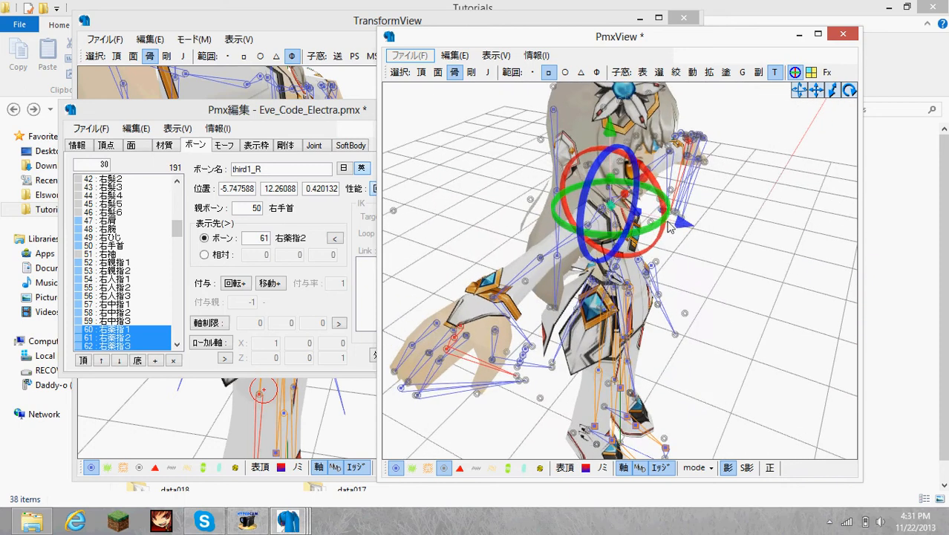
- Move the ring finger bone chains of both hands, 30–32 and 60–62, in depth and height onto the ring finger bases
{"action": "left_click_drag", "start_coordinate": [669, 227], "coordinate": [669, 213]}
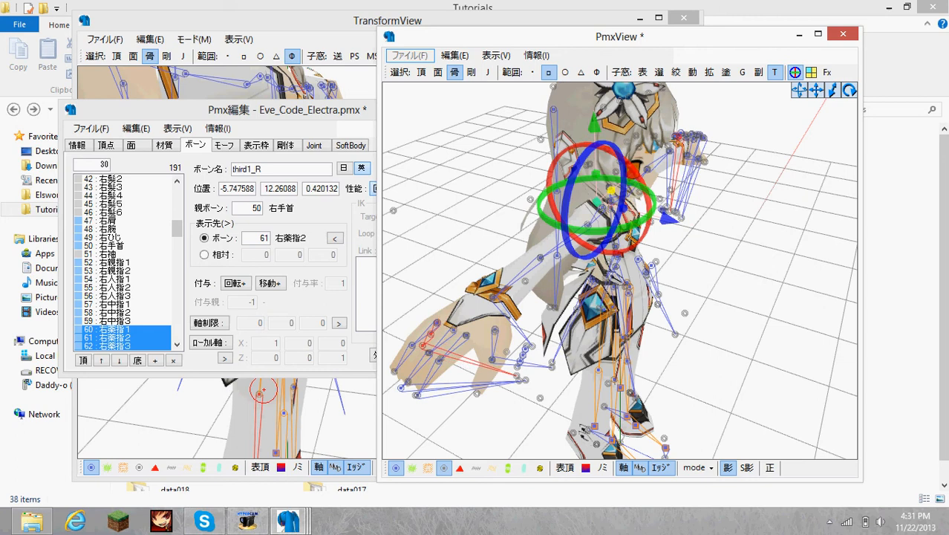
{"action": "right_click_drag", "start_coordinate": [667, 215], "coordinate": [511, 200]}
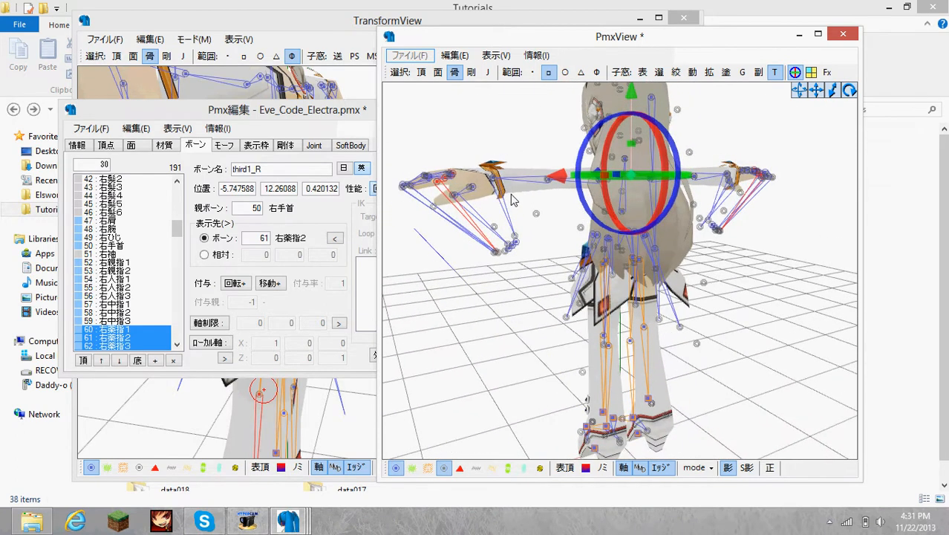
{"action": "left_click_drag", "start_coordinate": [630, 94], "coordinate": [628, 95]}
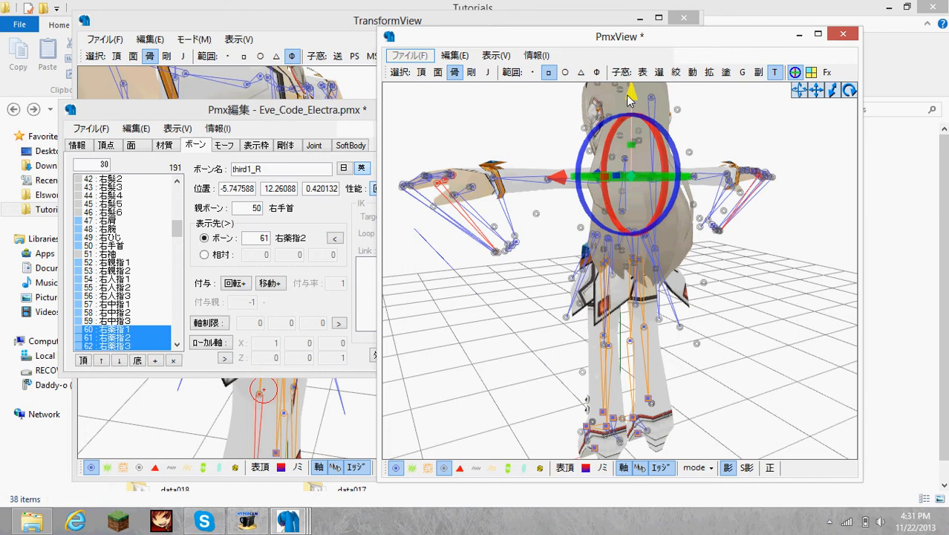
{"action": "right_click_drag", "start_coordinate": [629, 96], "coordinate": [668, 133]}
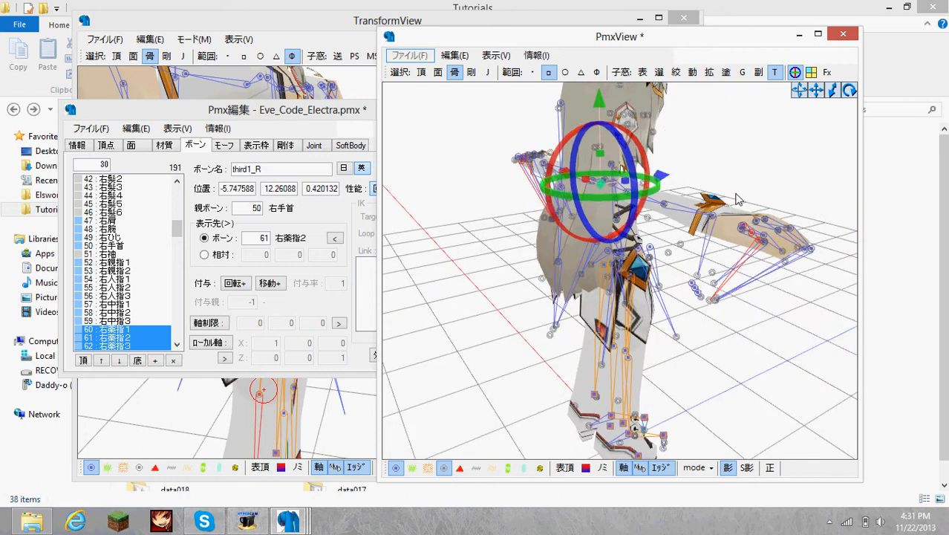
- Narrow the selection to ring finger bones 31–32 and 61–62 and position them at the second finger joints
{"action": "left_click_drag", "start_coordinate": [735, 217], "coordinate": [748, 233], "text": "ctrl"}
{"action": "right_click_drag", "start_coordinate": [674, 222], "coordinate": [592, 199]}
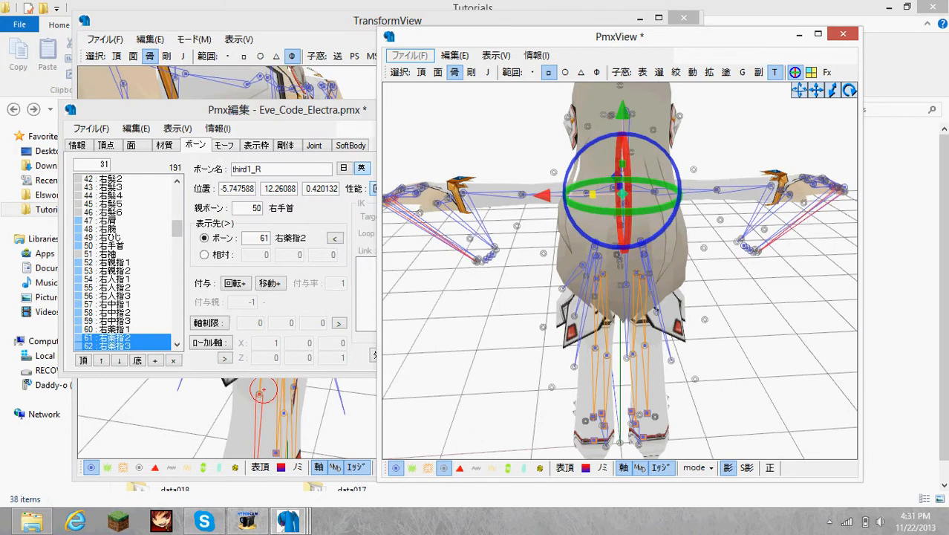
{"action": "right_click_drag", "start_coordinate": [604, 211], "coordinate": [635, 182]}
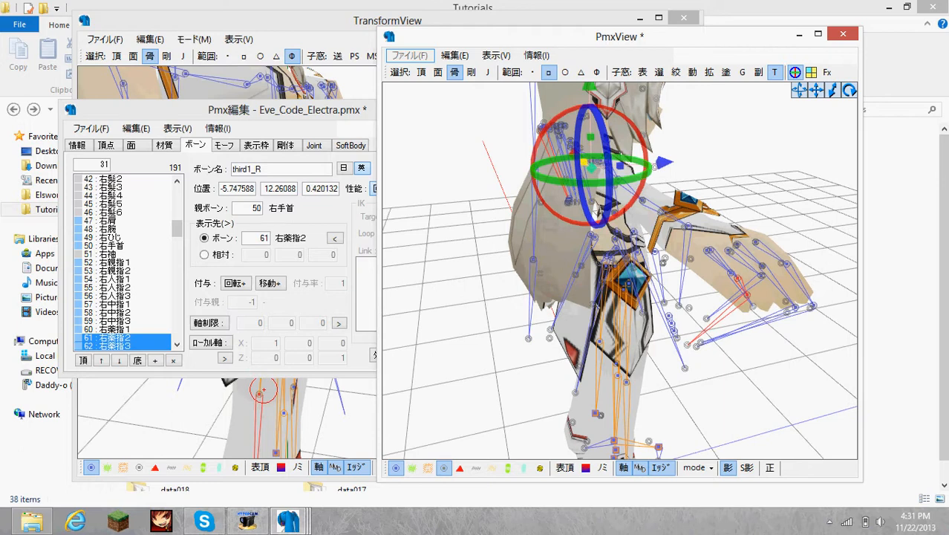
{"action": "left_click_drag", "start_coordinate": [587, 162], "coordinate": [590, 165]}
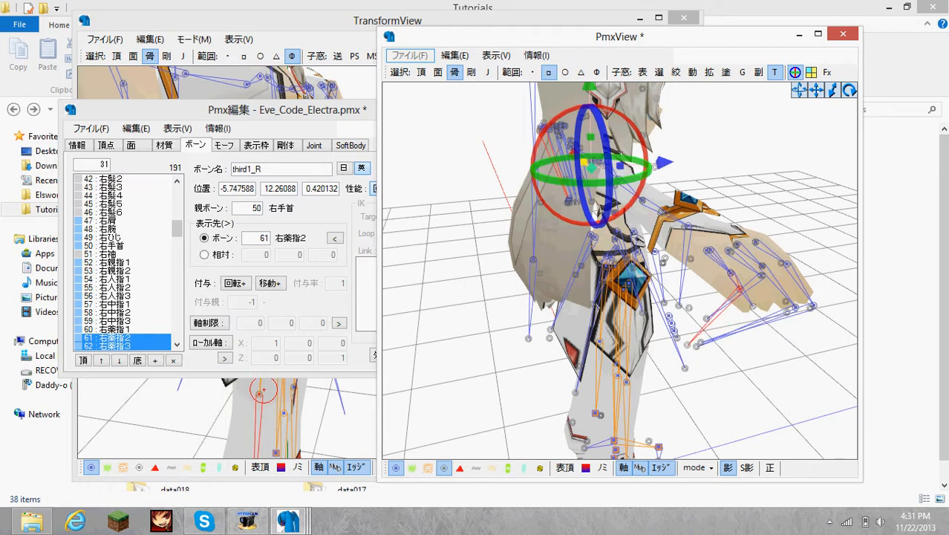
{"action": "mouse_move", "coordinate": [672, 202]}
{"action": "right_mouse_down"}
{"action": "mouse_move", "coordinate": [651, 205]}
{"action": "mouse_move", "coordinate": [665, 208]}
{"action": "right_mouse_up"}
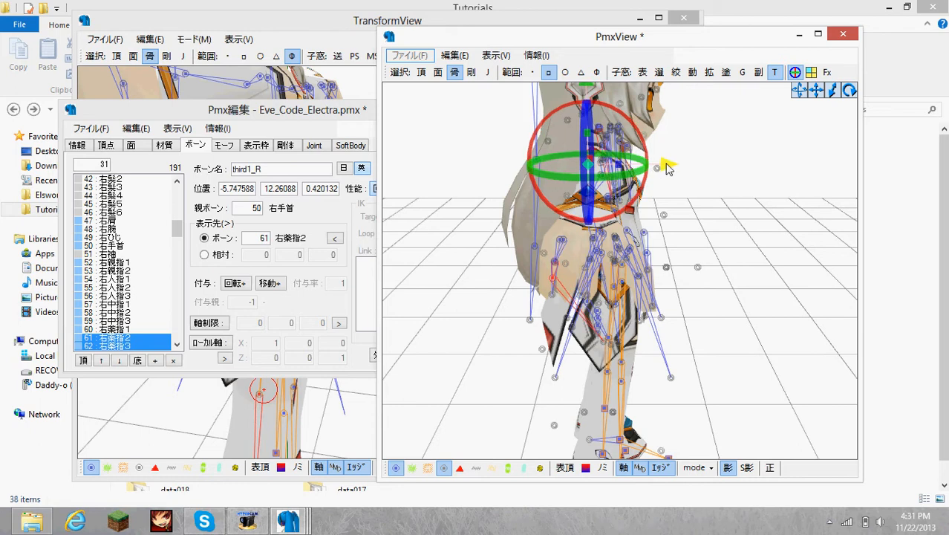
- Narrow the selection to the third ring finger bones, 32 and 62, and fit them to the last finger joints
{"action": "right_click_drag", "start_coordinate": [570, 245], "coordinate": [587, 206]}
{"action": "left_click", "coordinate": [785, 236]}
{"action": "left_click_drag", "start_coordinate": [582, 197], "coordinate": [636, 213]}
{"action": "right_click_drag", "start_coordinate": [637, 213], "coordinate": [720, 223]}
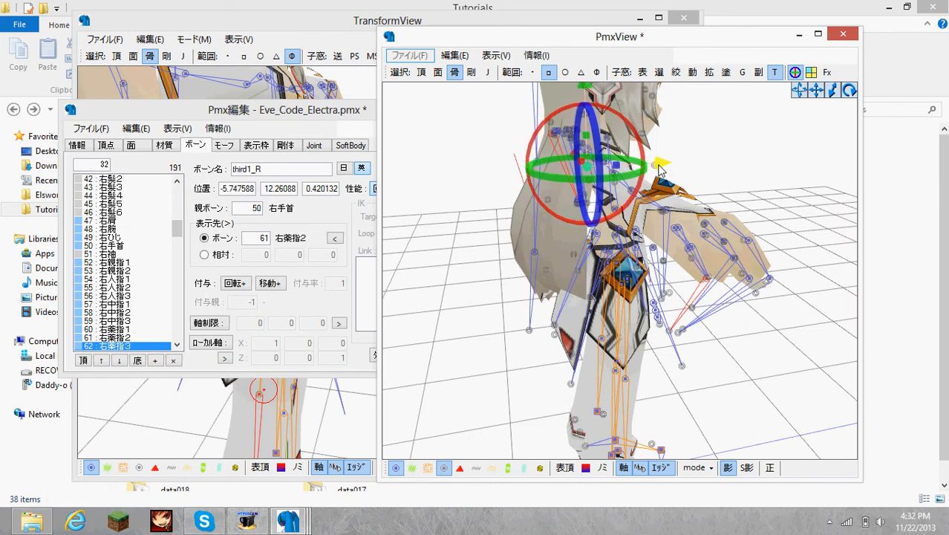
{"action": "right_click_drag", "start_coordinate": [662, 169], "coordinate": [709, 181]}
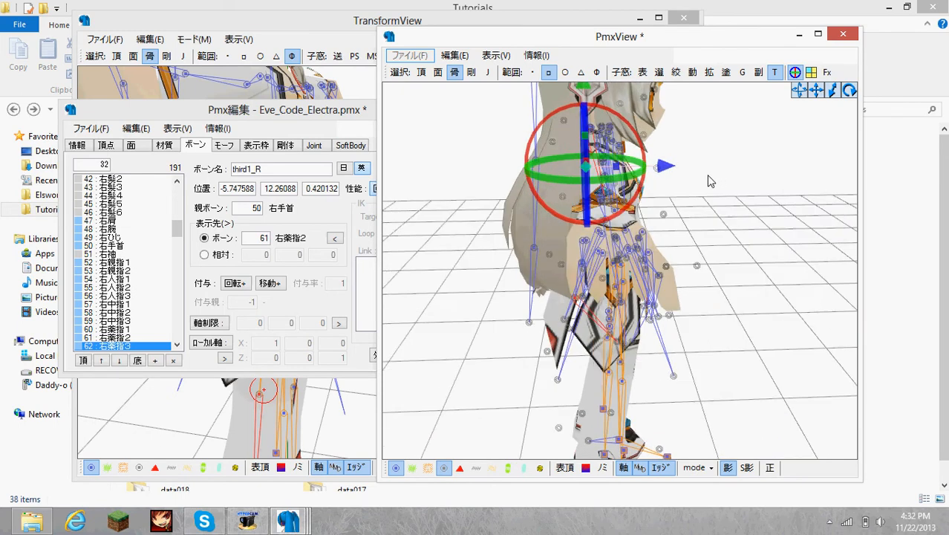
{"action": "left_click_drag", "start_coordinate": [667, 172], "coordinate": [673, 171]}
{"action": "left_click", "coordinate": [693, 223]}
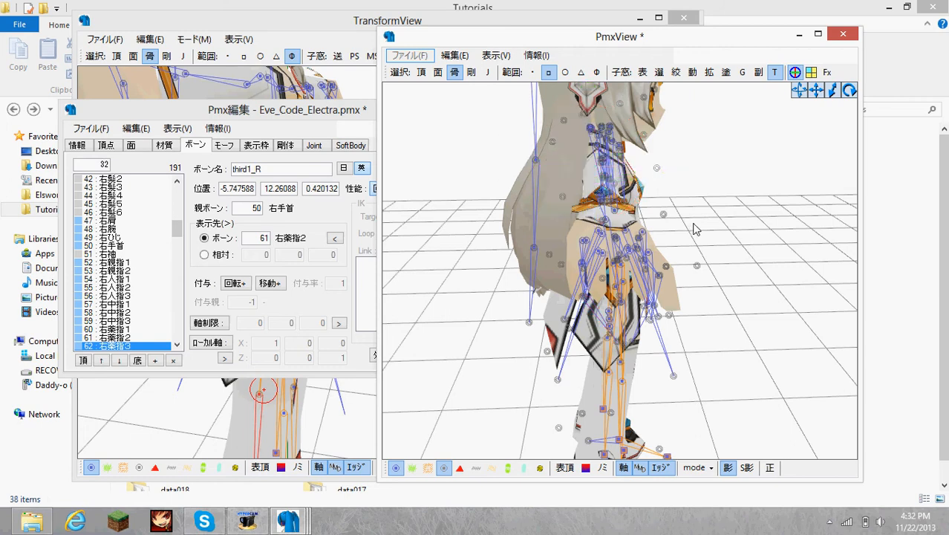
- Set the parent of bone 175, Bip01_R_Finger3, to bone 60 (右薬指1)
{"action": "right_click_drag", "start_coordinate": [692, 223], "coordinate": [677, 222]}
{"action": "left_click", "coordinate": [432, 208]}
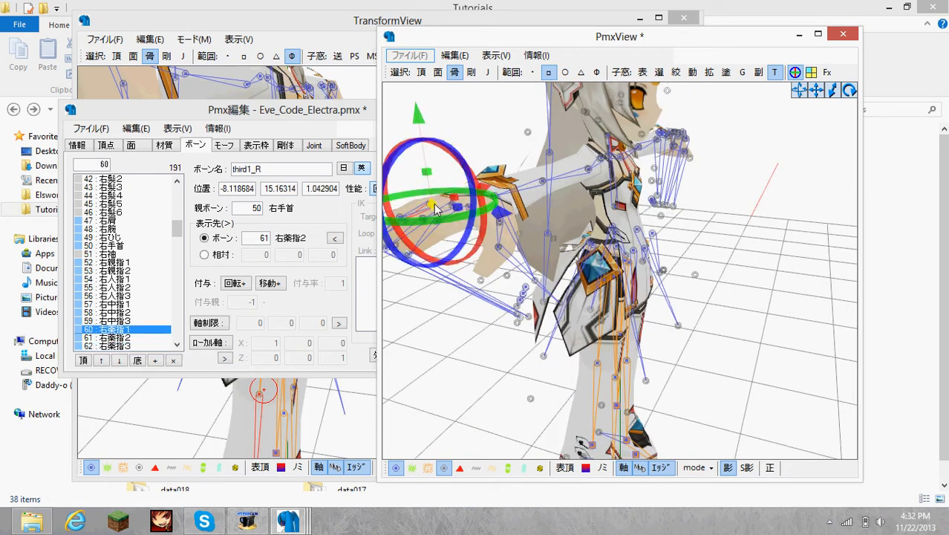
{"action": "left_click", "coordinate": [444, 187]}
{"action": "left_click", "coordinate": [432, 208]}
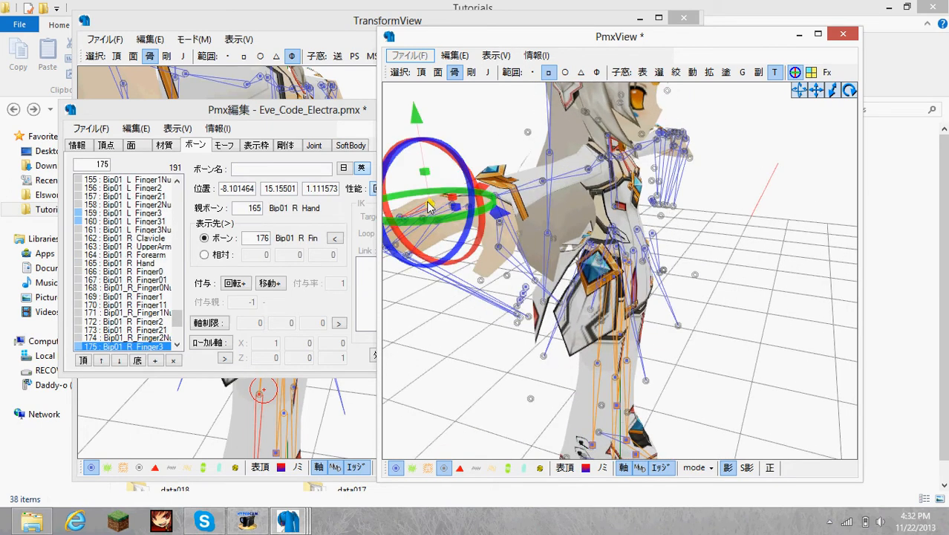
{"action": "left_click", "coordinate": [271, 225]}
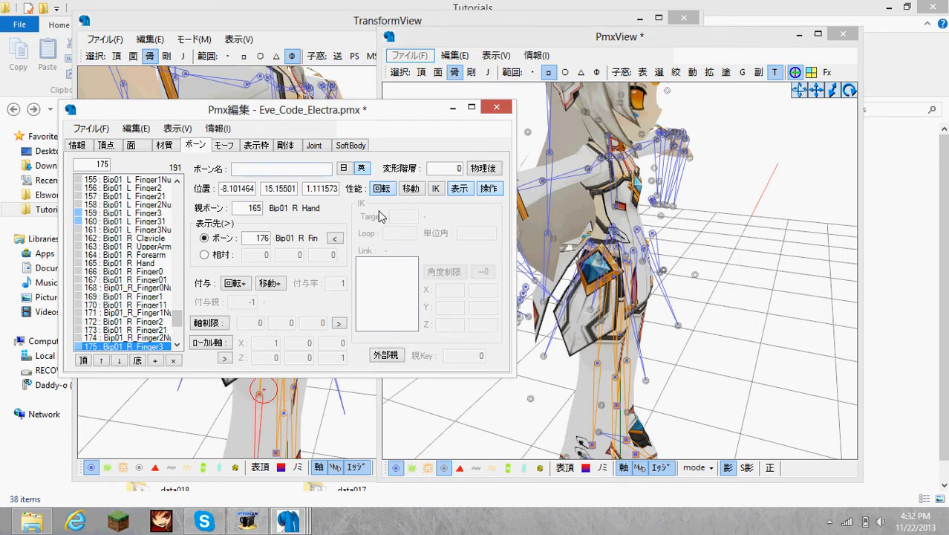
{"action": "double_click", "coordinate": [245, 208]}
{"action": "type", "text": "60"}
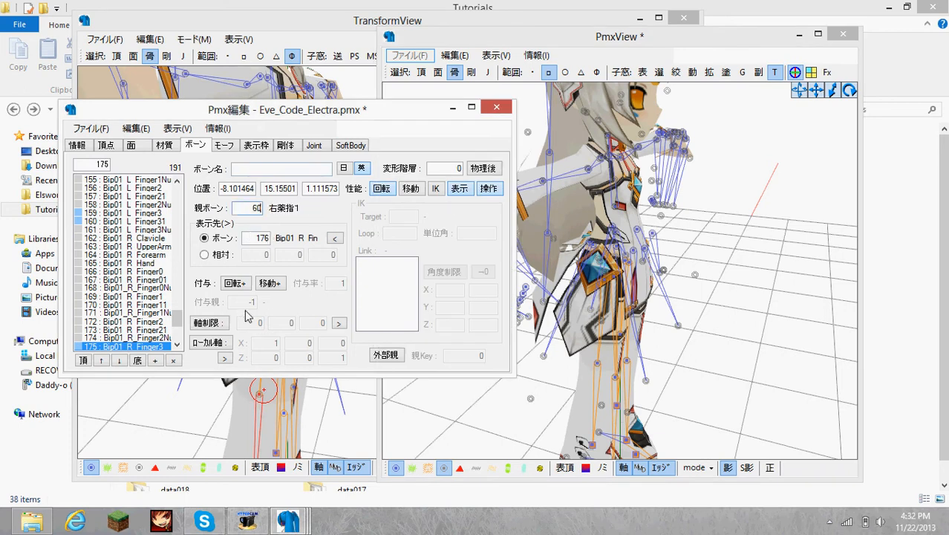
- Set the parent of bone 176, Bip01_R_Finger31, to bone 61 (右薬指2)
{"action": "left_click", "coordinate": [178, 344]}
{"action": "left_click", "coordinate": [162, 346]}
{"action": "double_click", "coordinate": [251, 208]}
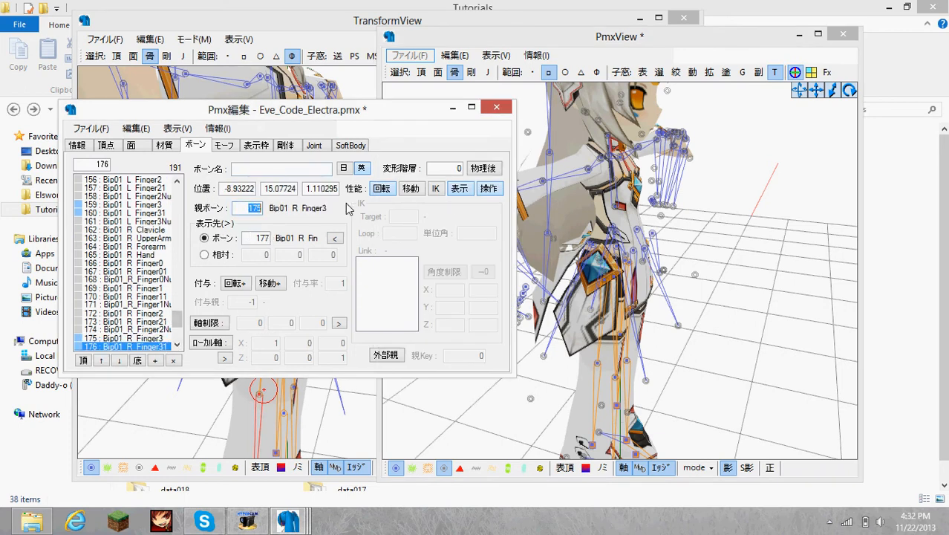
{"action": "type", "text": "61"}
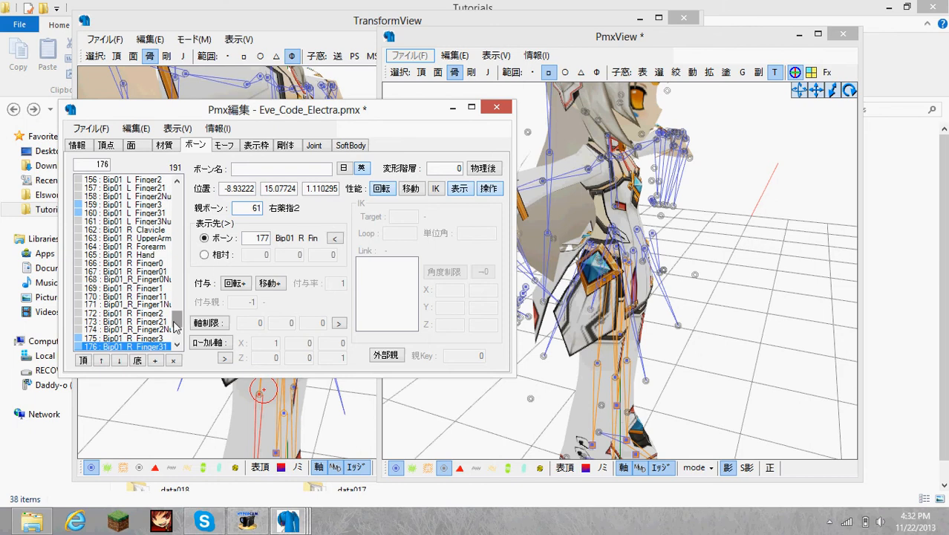
- Set the parent of Bip01_L_Finger3 to bone 30 and the parent of Bip01_L_Finger31 to bone 31
{"action": "left_click", "coordinate": [151, 205]}
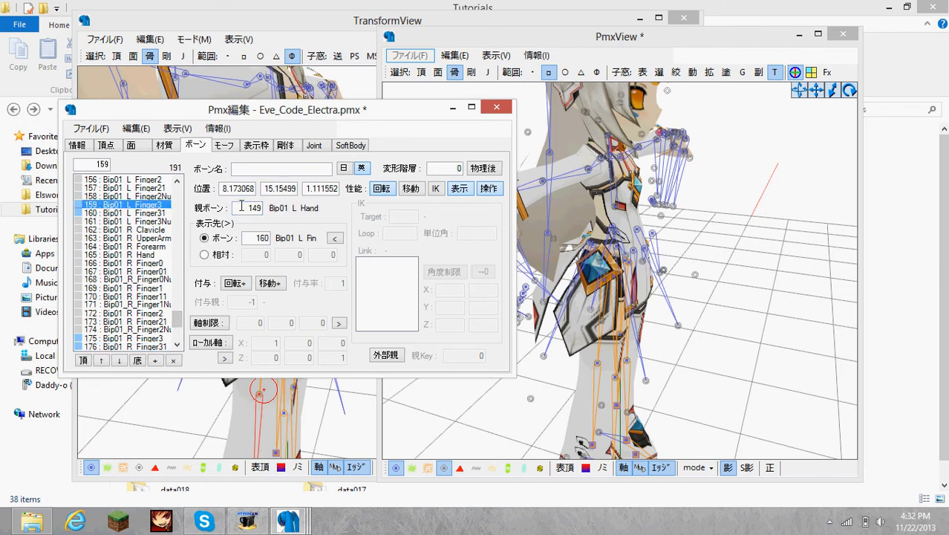
{"action": "type", "text": "30"}
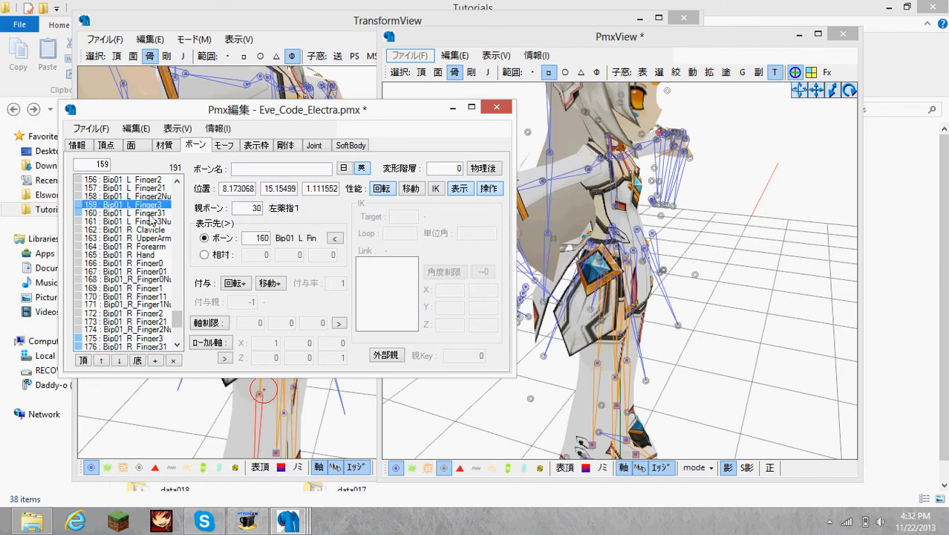
{"action": "left_click", "coordinate": [152, 213]}
{"action": "type", "text": "31"}
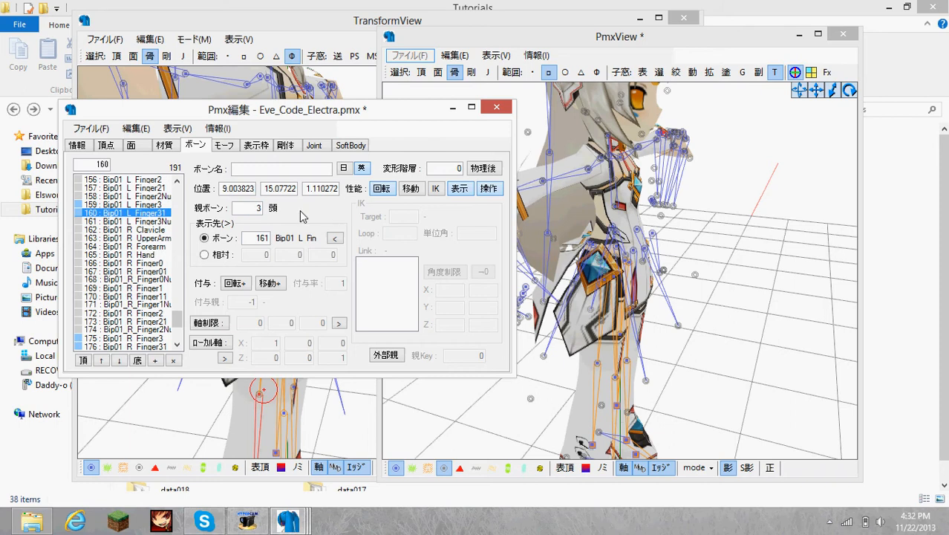
- Turn off the display of the Finger3 and Finger31 bones of both hands, 159–160 and 175–176
{"action": "left_click", "coordinate": [164, 204], "text": "shift"}
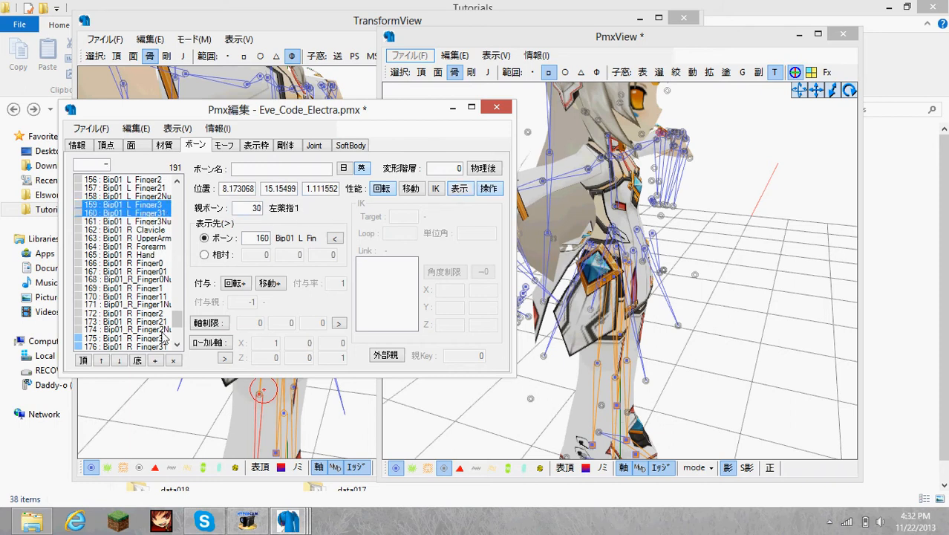
{"action": "left_click", "coordinate": [143, 338]}
{"action": "left_click", "coordinate": [147, 347], "text": "shift"}
- Select thumb tip bones 94 and 103, spread them outward and raise them to the tips of the model's thumbs
{"action": "right_click_drag", "start_coordinate": [749, 251], "coordinate": [534, 255]}
{"action": "scroll", "coordinate": [541, 255], "scroll_direction": "up", "scroll_amount": 2}
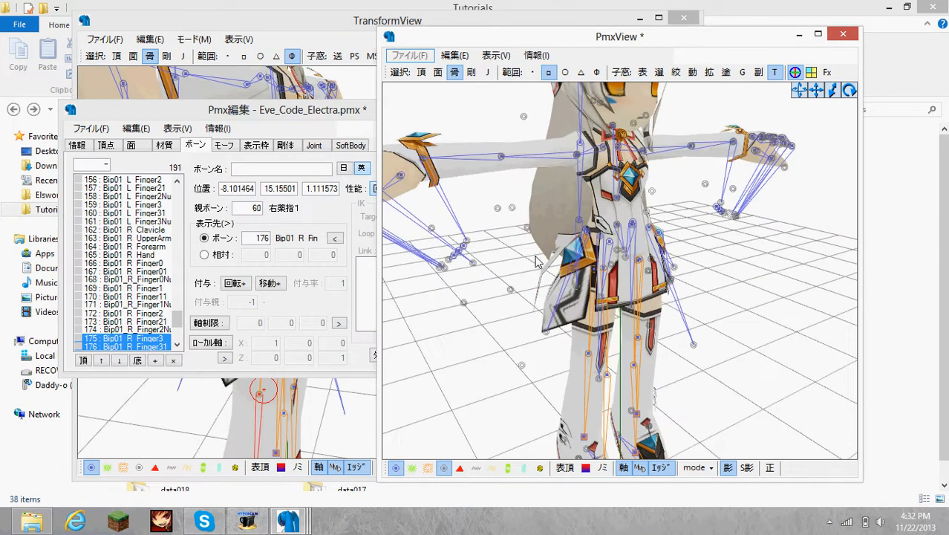
{"action": "left_click", "coordinate": [474, 258]}
{"action": "right_click_drag", "start_coordinate": [711, 253], "coordinate": [682, 255]}
{"action": "left_click", "coordinate": [772, 245], "text": "shift"}
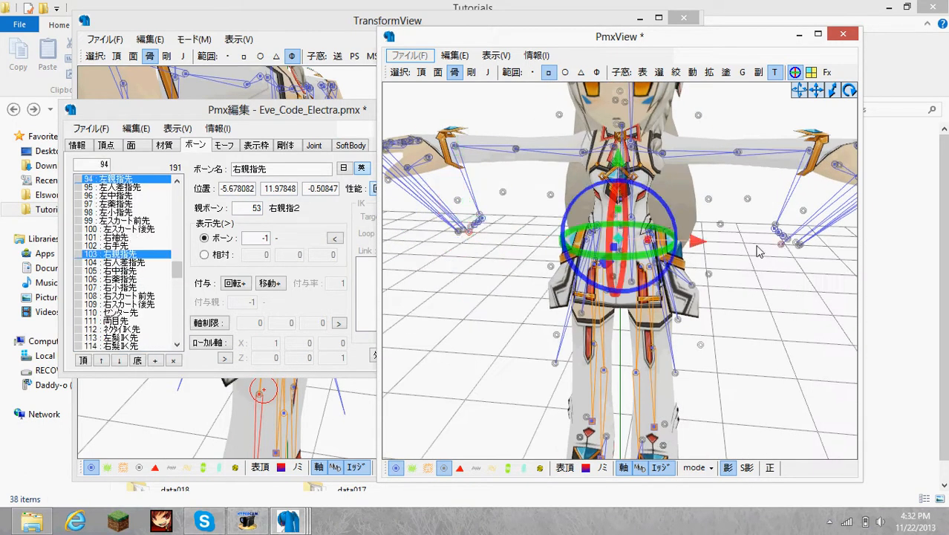
{"action": "scroll", "coordinate": [589, 272], "scroll_direction": "down", "scroll_amount": 1}
{"action": "right_click_drag", "start_coordinate": [589, 272], "coordinate": [627, 269]}
{"action": "left_click_drag", "start_coordinate": [647, 247], "coordinate": [706, 248]}
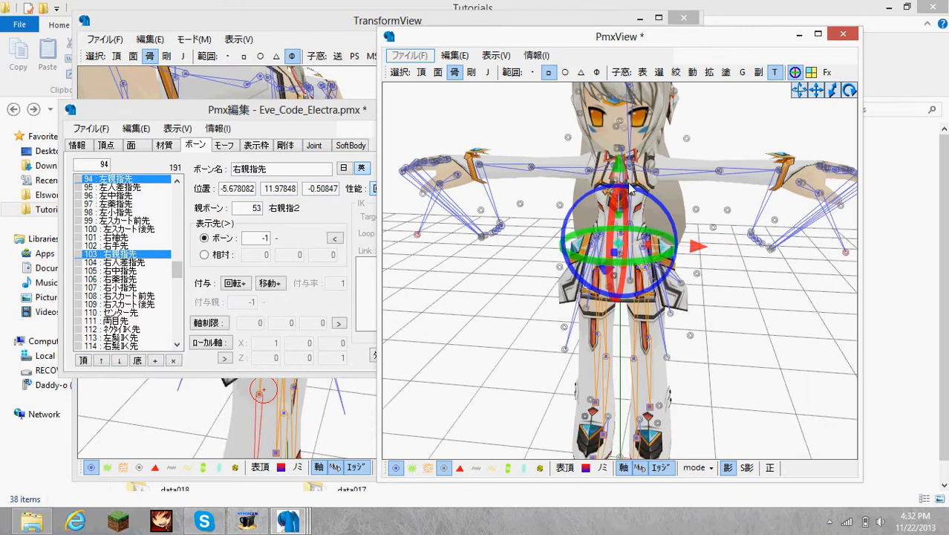
{"action": "left_click_drag", "start_coordinate": [623, 170], "coordinate": [626, 123]}
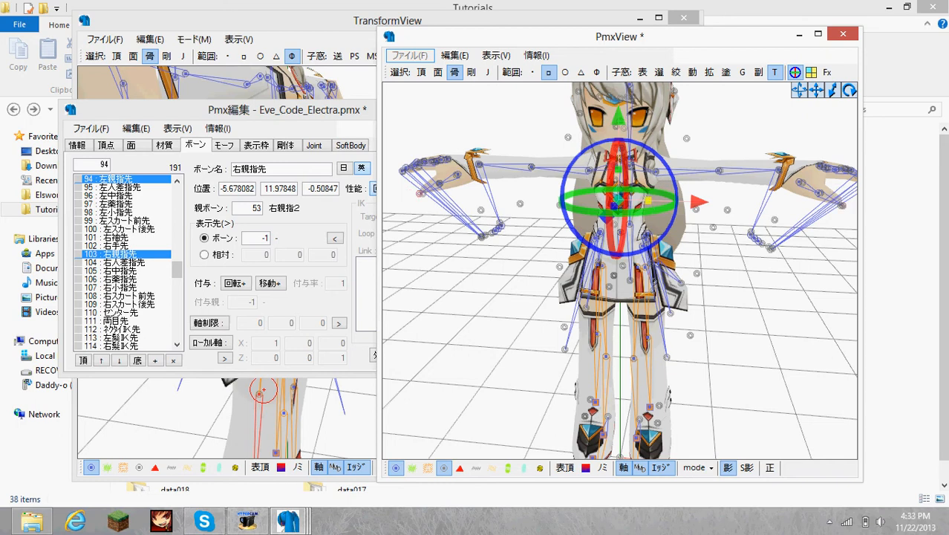
- Turn off the display of the hand and finger tip bones 93, 95–98, 102 and 104–107
{"action": "right_click_drag", "start_coordinate": [649, 207], "coordinate": [725, 253]}
{"action": "left_click_drag", "start_coordinate": [731, 244], "coordinate": [768, 281]}
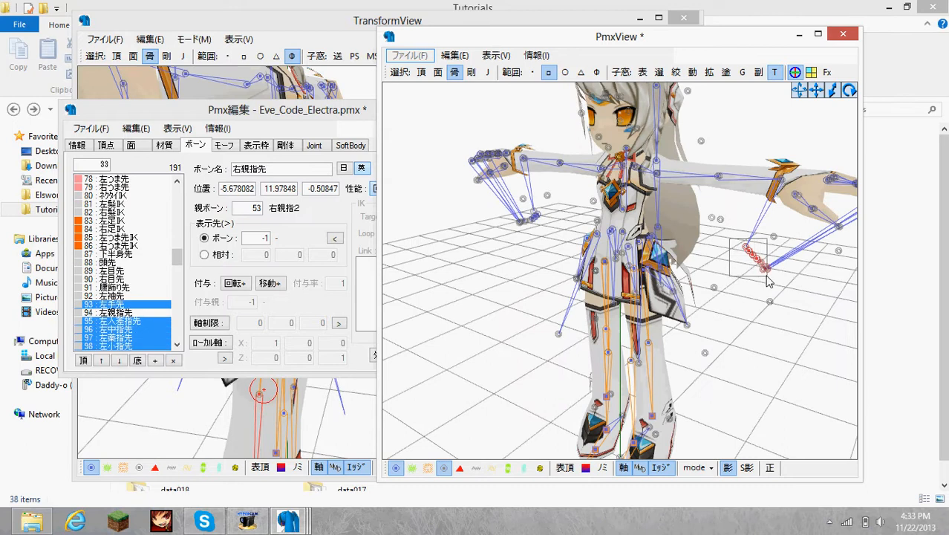
{"action": "right_click_drag", "start_coordinate": [541, 287], "coordinate": [590, 291]}
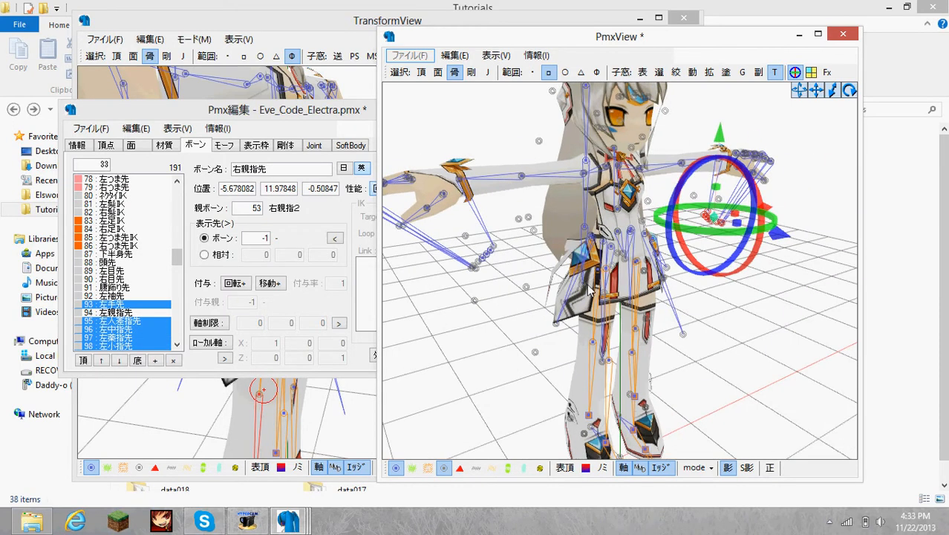
{"action": "left_click_drag", "start_coordinate": [503, 239], "coordinate": [475, 276], "text": "shift"}
{"action": "left_click", "coordinate": [328, 114]}
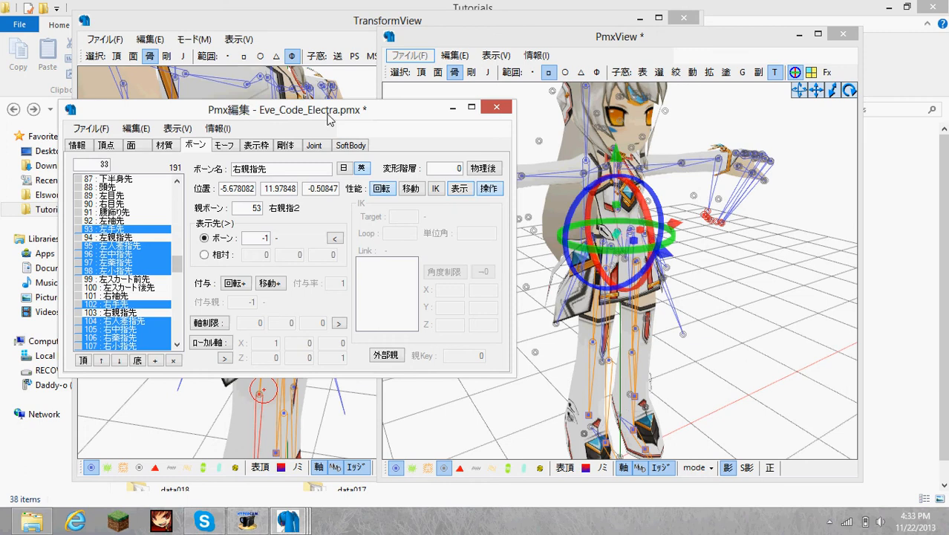
{"action": "left_click", "coordinate": [457, 189]}
{"action": "left_click", "coordinate": [458, 189]}
- Set the link target bone of the selected hand and finger tip bones to -1
{"action": "right_click_drag", "start_coordinate": [693, 296], "coordinate": [667, 293]}
{"action": "left_click", "coordinate": [267, 124]}
{"action": "left_click_drag", "start_coordinate": [250, 236], "coordinate": [333, 237]}
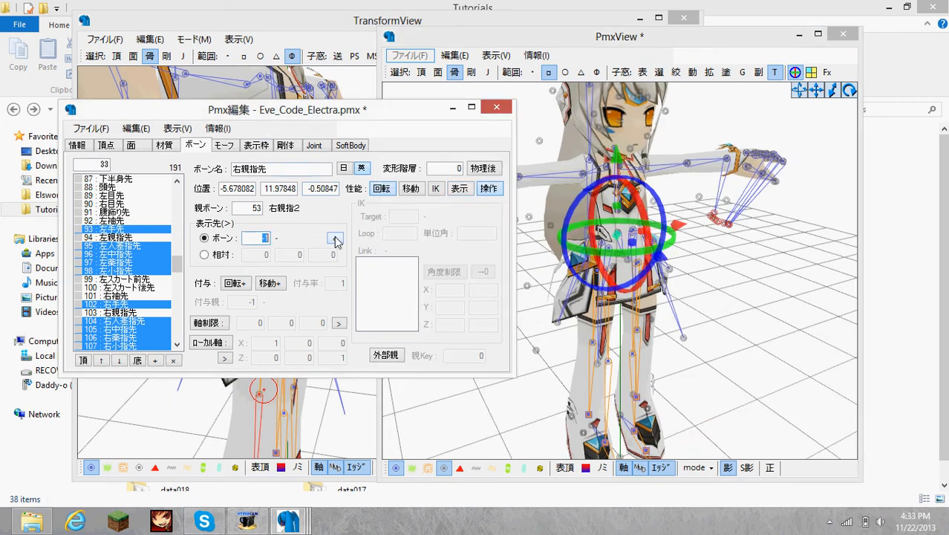
{"action": "type", "text": "-"}
- Select the last finger bones of both hands and set their link target bone to -1
{"action": "right_click_drag", "start_coordinate": [542, 149], "coordinate": [498, 146]}
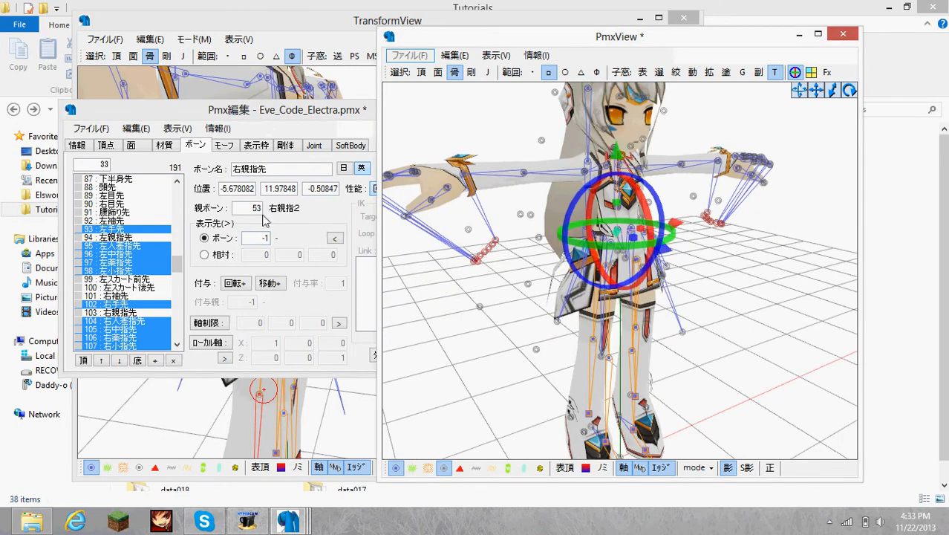
{"action": "right_click_drag", "start_coordinate": [464, 112], "coordinate": [420, 217]}
{"action": "left_click_drag", "start_coordinate": [421, 213], "coordinate": [455, 246]}
{"action": "right_click_drag", "start_coordinate": [791, 253], "coordinate": [735, 243]}
{"action": "left_click_drag", "start_coordinate": [809, 228], "coordinate": [780, 255], "text": "shift"}
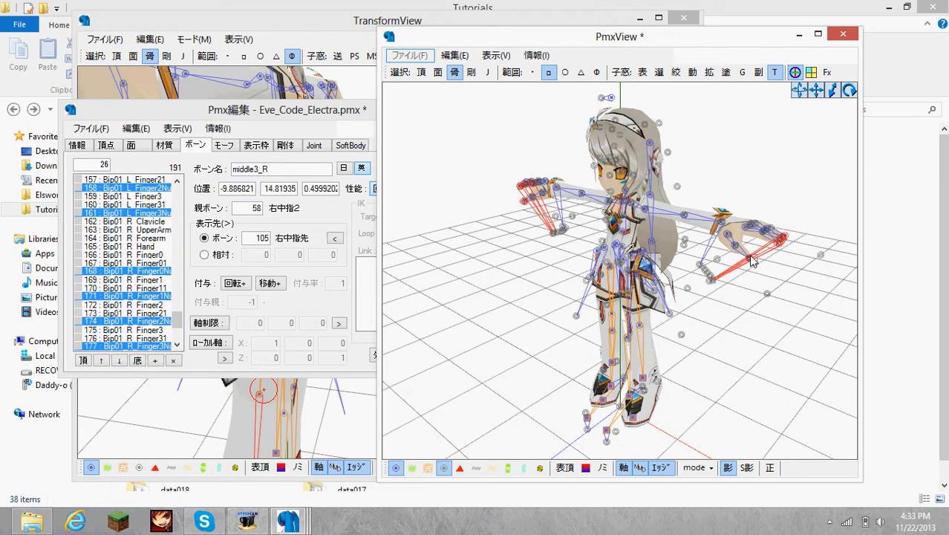
{"action": "right_click_drag", "start_coordinate": [729, 295], "coordinate": [752, 288]}
{"action": "left_click", "coordinate": [326, 128]}
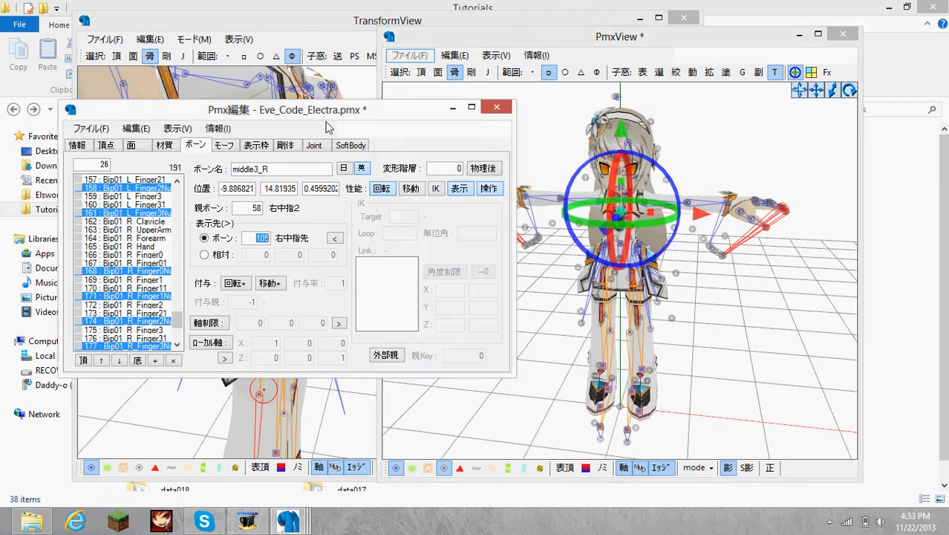
{"action": "key", "text": "BackSpace"}
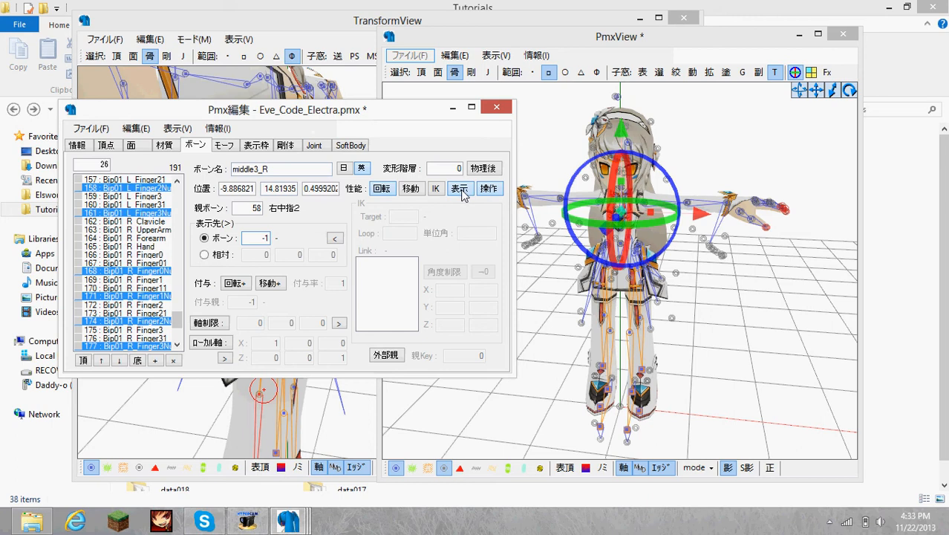
- Select hand tip bones 93 and 102, spread them outward and raise them to the level of the hands
{"action": "right_click_drag", "start_coordinate": [524, 256], "coordinate": [633, 280]}
{"action": "left_click", "coordinate": [542, 333]}
{"action": "scroll", "coordinate": [522, 262], "scroll_direction": "up", "scroll_amount": 4}
{"action": "left_click", "coordinate": [508, 298]}
{"action": "left_click", "coordinate": [768, 243], "text": "shift"}
{"action": "scroll", "coordinate": [632, 281], "scroll_direction": "down", "scroll_amount": 2}
{"action": "left_click_drag", "start_coordinate": [650, 256], "coordinate": [679, 256]}
{"action": "left_click_drag", "start_coordinate": [615, 189], "coordinate": [620, 120]}
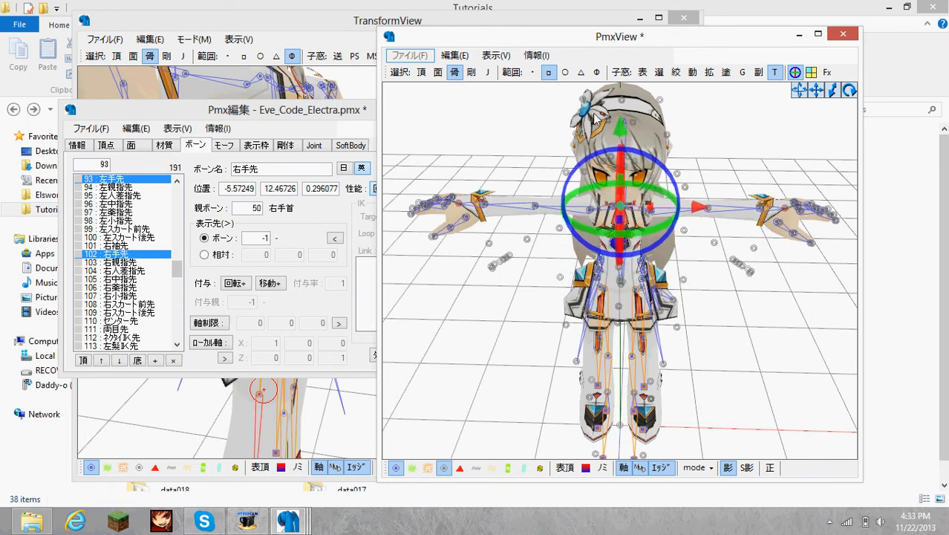
{"action": "right_click_drag", "start_coordinate": [538, 150], "coordinate": [536, 181]}
{"action": "right_click_drag", "start_coordinate": [582, 266], "coordinate": [617, 185]}
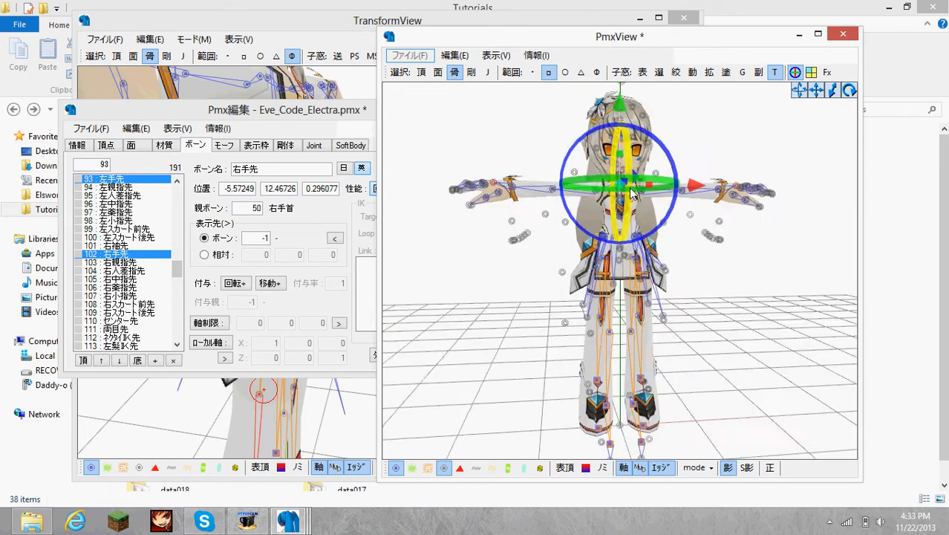
- Set the link target bone of the upper body bone (上半身) to 139, the Bip01 Neck bone
{"action": "right_click_drag", "start_coordinate": [544, 268], "coordinate": [507, 286]}
{"action": "scroll", "coordinate": [640, 181], "scroll_direction": "up", "scroll_amount": 3}
{"action": "mouse_move", "coordinate": [640, 182]}
{"action": "right_mouse_down"}
{"action": "mouse_move", "coordinate": [589, 186]}
{"action": "mouse_move", "coordinate": [694, 177]}
{"action": "mouse_move", "coordinate": [628, 191]}
{"action": "right_mouse_up"}
{"action": "scroll", "coordinate": [630, 176], "scroll_direction": "up", "scroll_amount": 3}
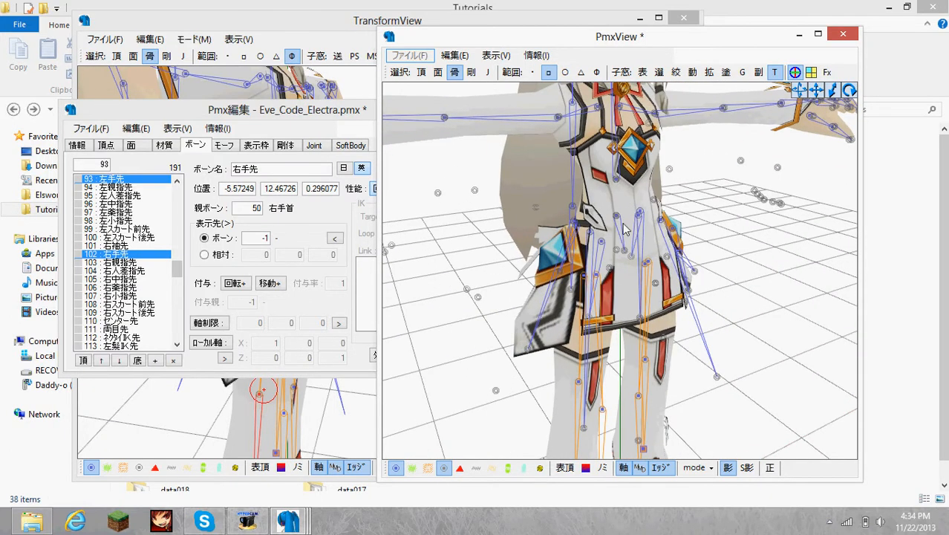
{"action": "right_click_drag", "start_coordinate": [652, 145], "coordinate": [609, 146]}
{"action": "left_click", "coordinate": [628, 162]}
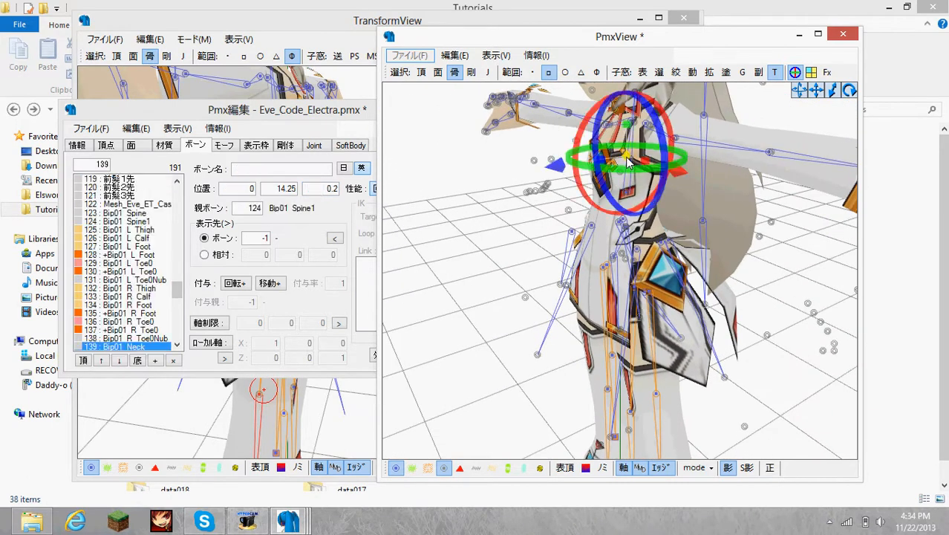
{"action": "scroll", "coordinate": [641, 141], "scroll_direction": "up", "scroll_amount": 3}
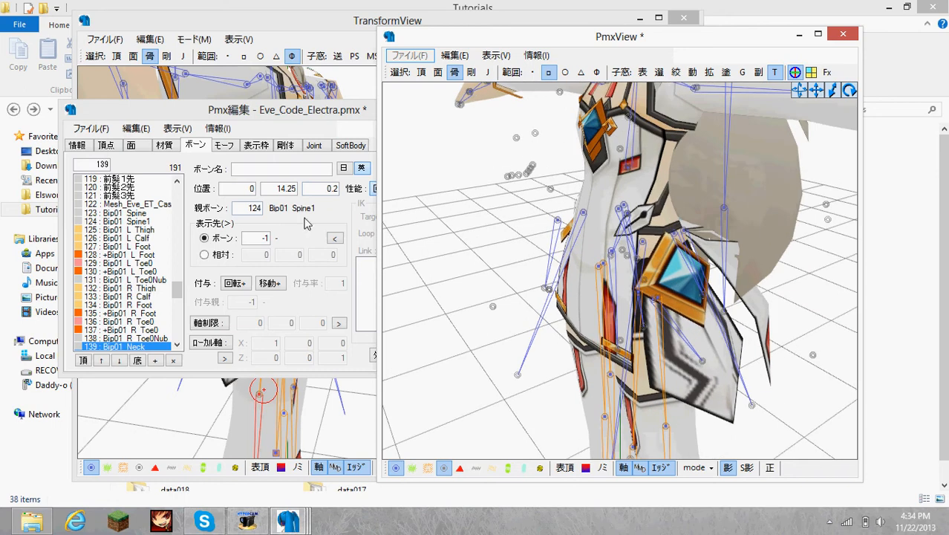
{"action": "left_click", "coordinate": [631, 170]}
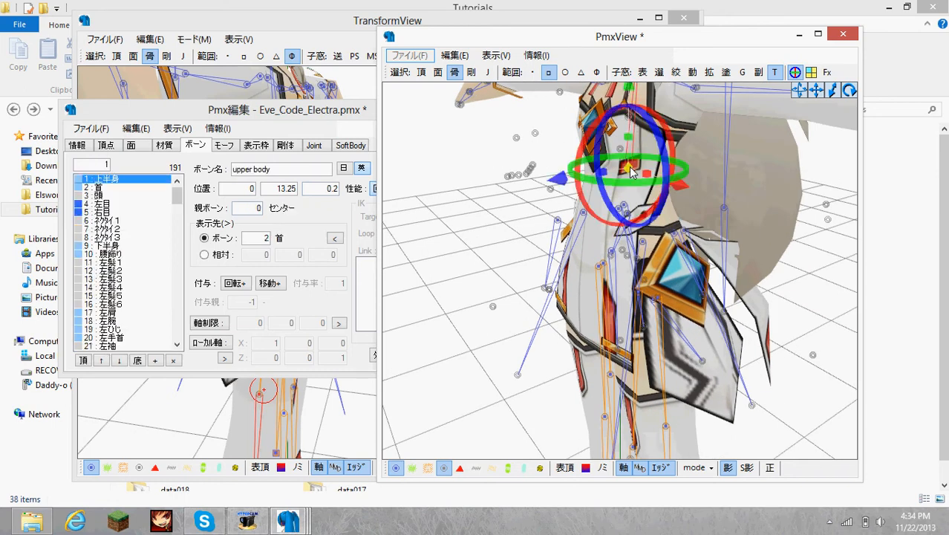
{"action": "left_click", "coordinate": [294, 117]}
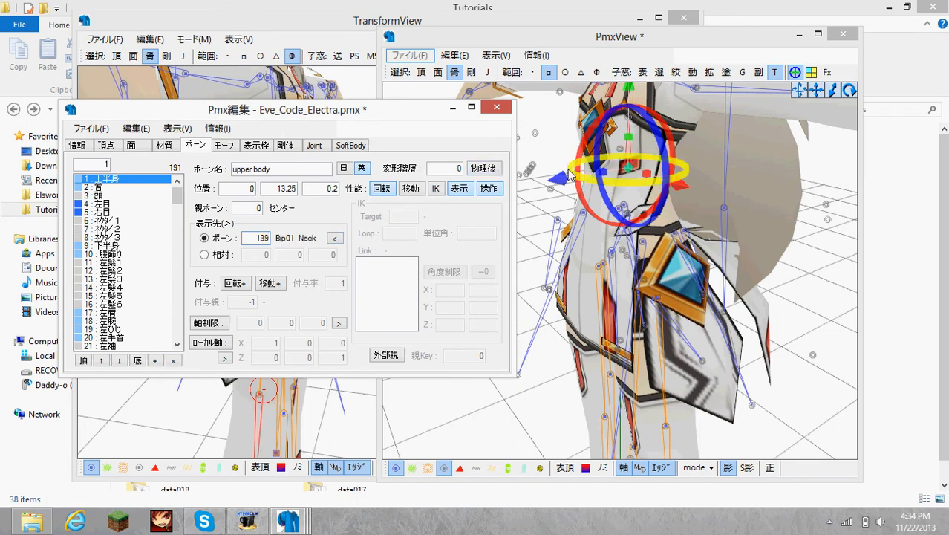
- Set the link target bone of the lower body bone (下半身) to 180
{"action": "left_click", "coordinate": [560, 133]}
{"action": "right_click_drag", "start_coordinate": [560, 133], "coordinate": [617, 133]}
{"action": "right_click_drag", "start_coordinate": [618, 200], "coordinate": [616, 252]}
{"action": "left_click", "coordinate": [615, 253]}
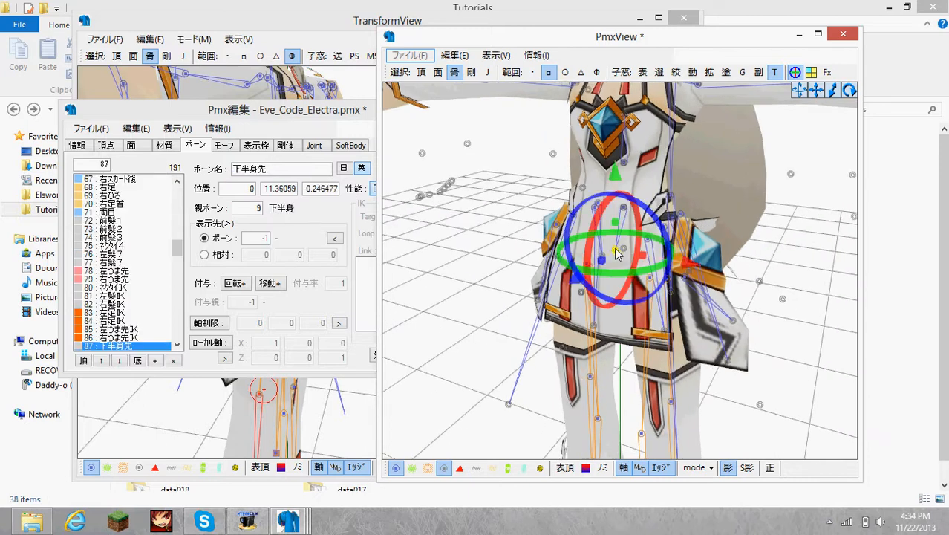
{"action": "left_click", "coordinate": [626, 211]}
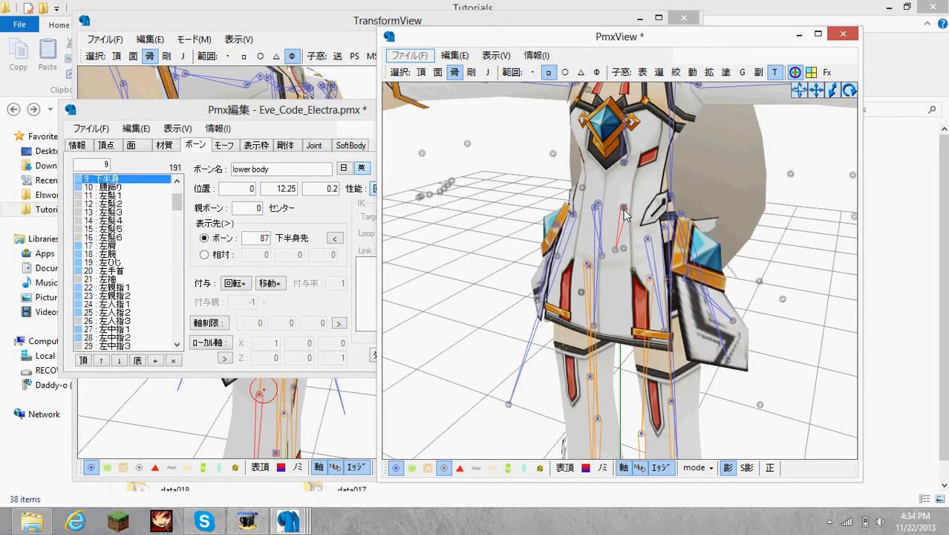
{"action": "left_click", "coordinate": [626, 249]}
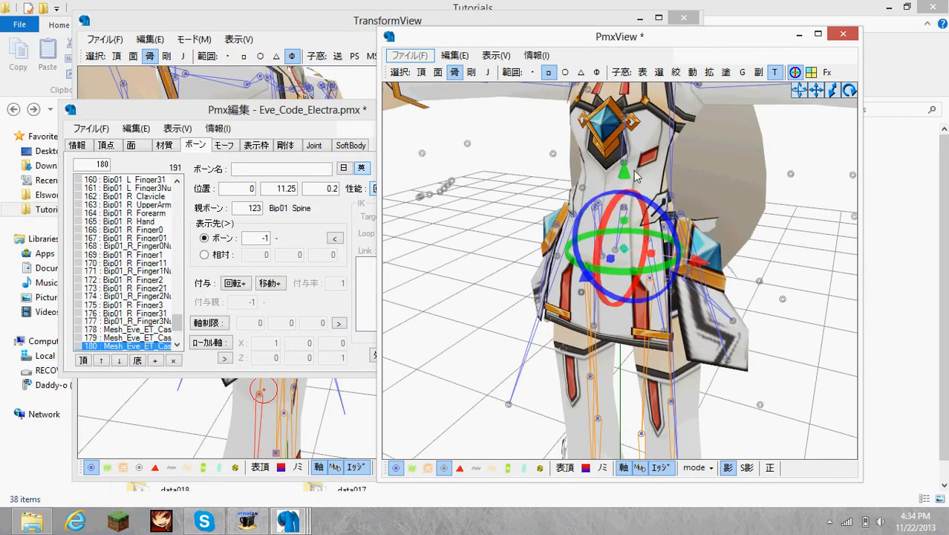
{"action": "left_click", "coordinate": [627, 212]}
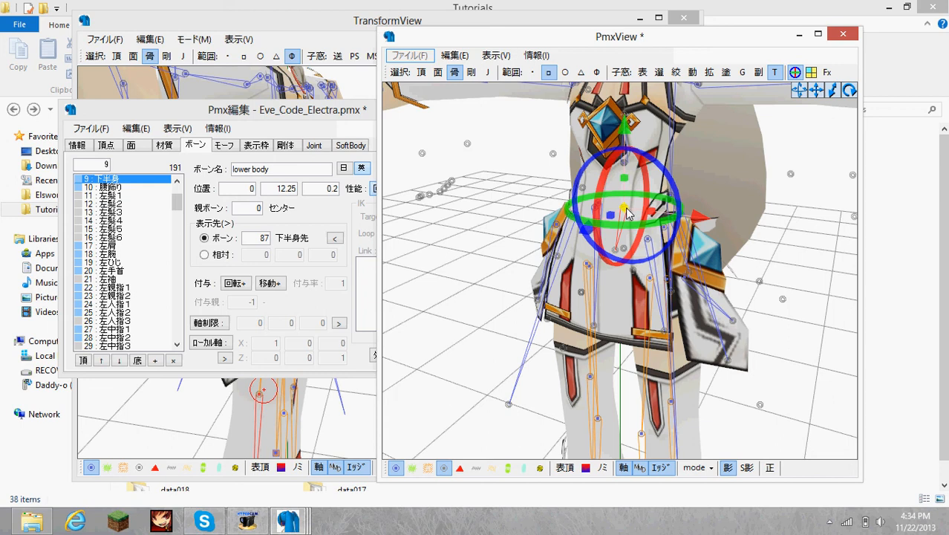
{"action": "double_click", "coordinate": [253, 237]}
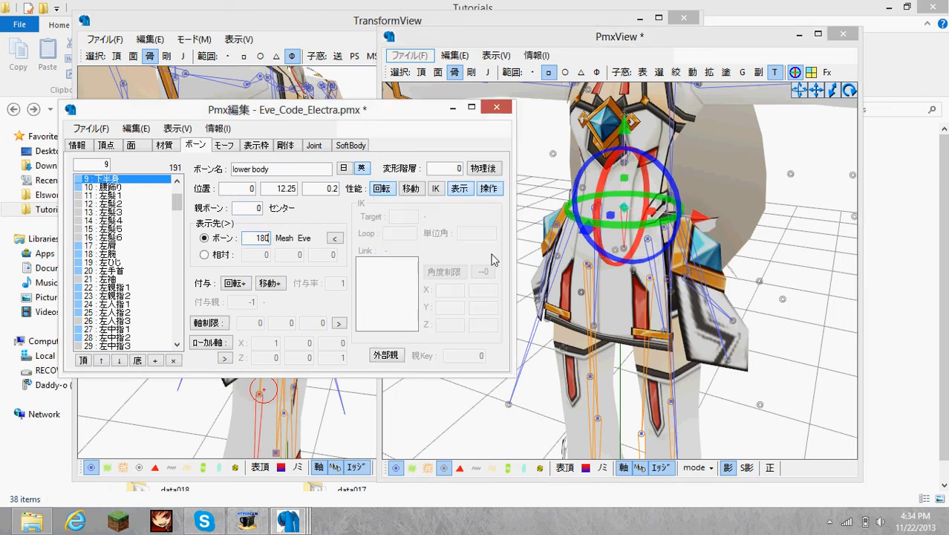
{"action": "left_click", "coordinate": [738, 215]}
{"action": "scroll", "coordinate": [737, 215], "scroll_direction": "down", "scroll_amount": 5}
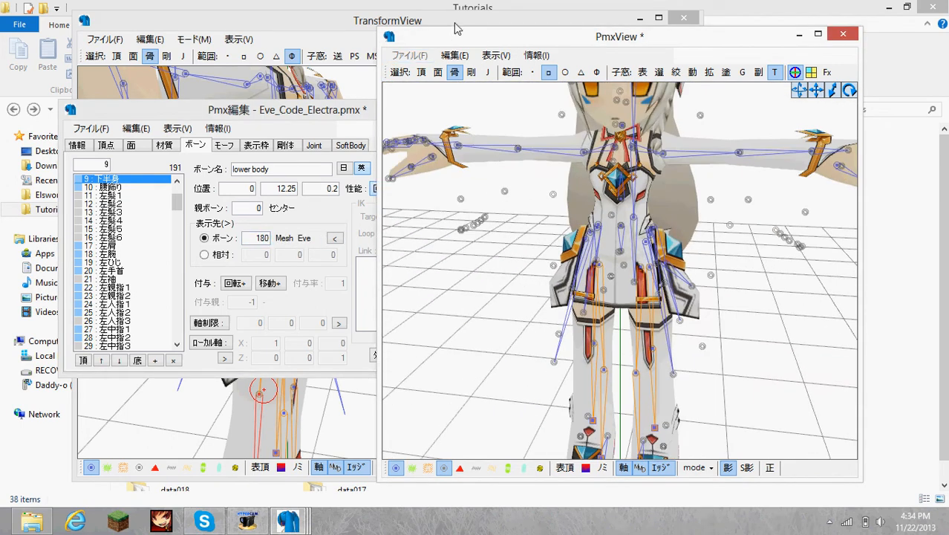
- Switch to the TransformView window and examine the left shoulder and arm bones on the posed model and in the bone list
{"action": "left_click", "coordinate": [456, 24]}
{"action": "scroll", "coordinate": [363, 178], "scroll_direction": "down", "scroll_amount": 5}
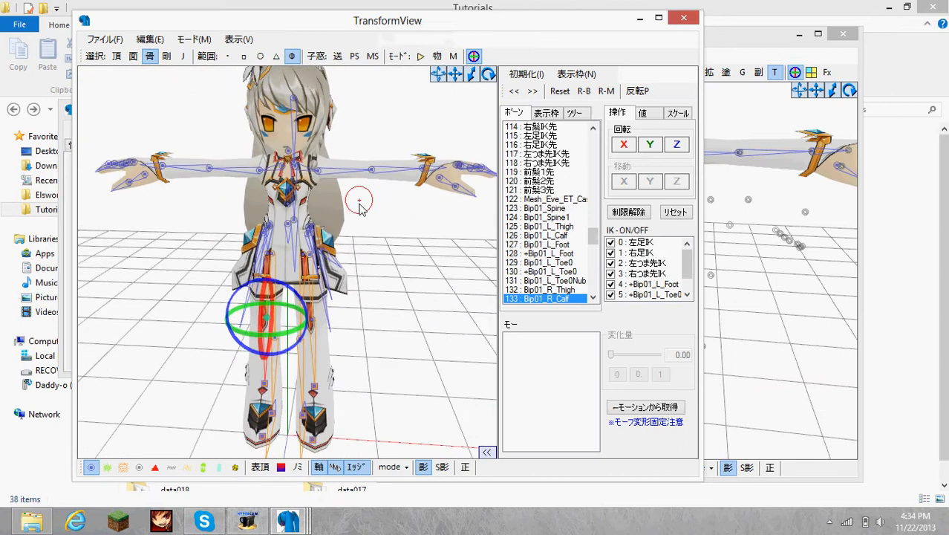
{"action": "right_click_drag", "start_coordinate": [359, 206], "coordinate": [346, 138]}
{"action": "left_click", "coordinate": [301, 165]}
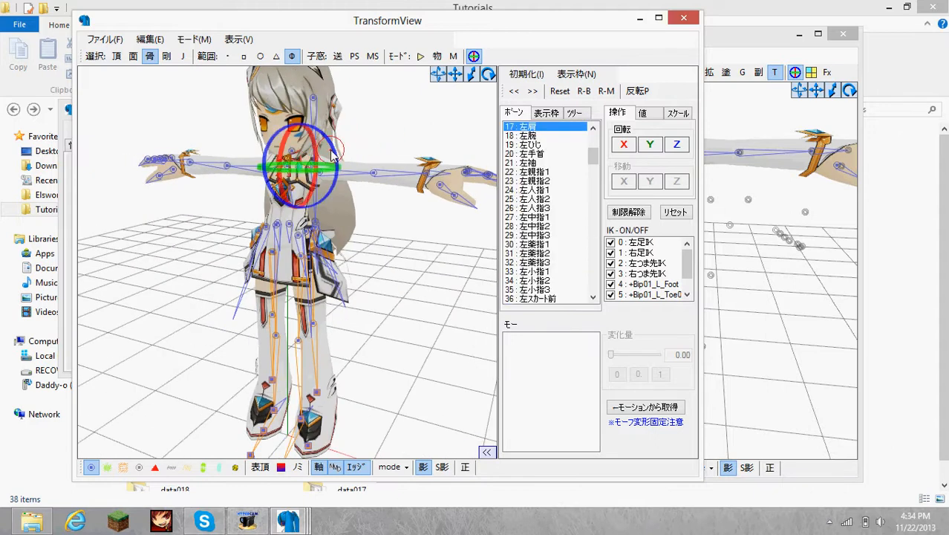
{"action": "left_click_drag", "start_coordinate": [592, 155], "coordinate": [598, 236]}
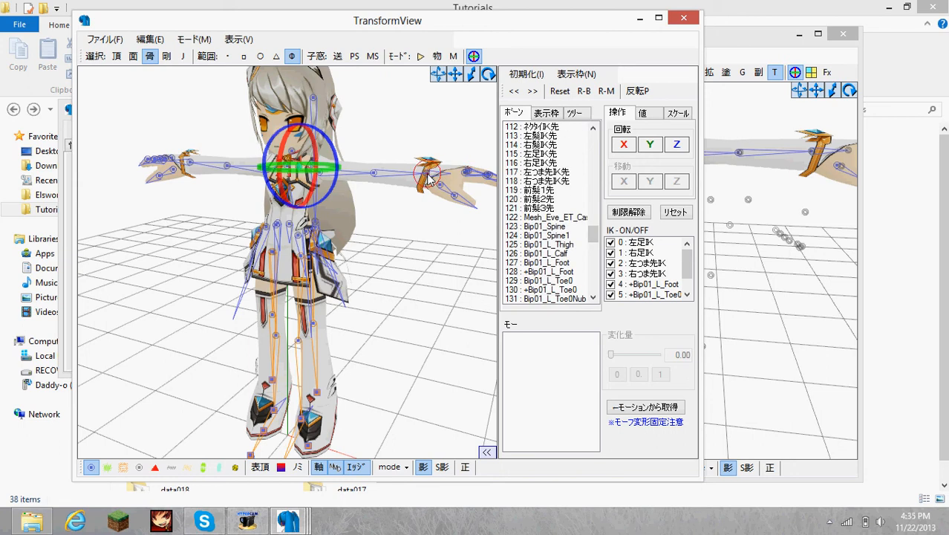
{"action": "left_click", "coordinate": [428, 178]}
{"action": "left_click_drag", "start_coordinate": [597, 160], "coordinate": [596, 132]}
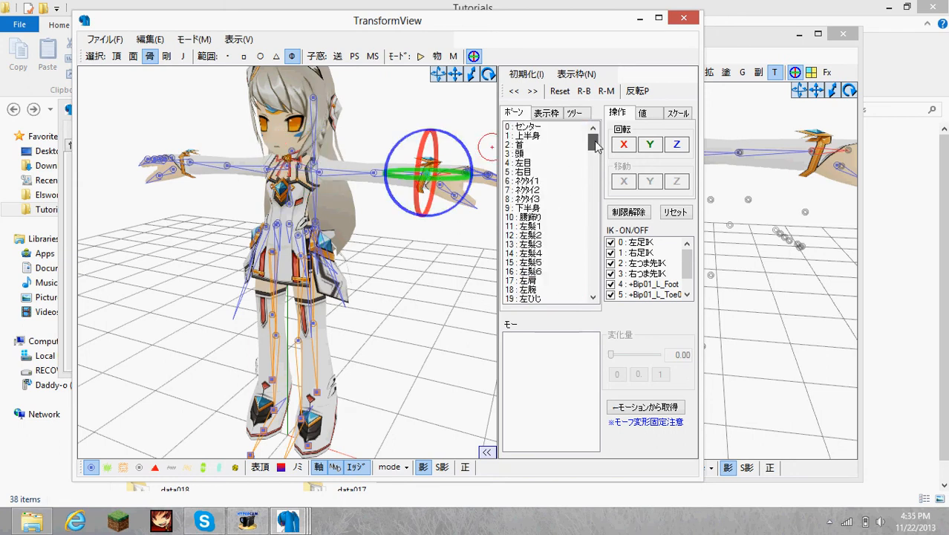
- Try rotating the left shoulder bone (17) to lower the left arm, and undo the rotation
{"action": "right_click_drag", "start_coordinate": [365, 132], "coordinate": [345, 159]}
{"action": "left_click", "coordinate": [295, 170]}
{"action": "left_click", "coordinate": [300, 176]}
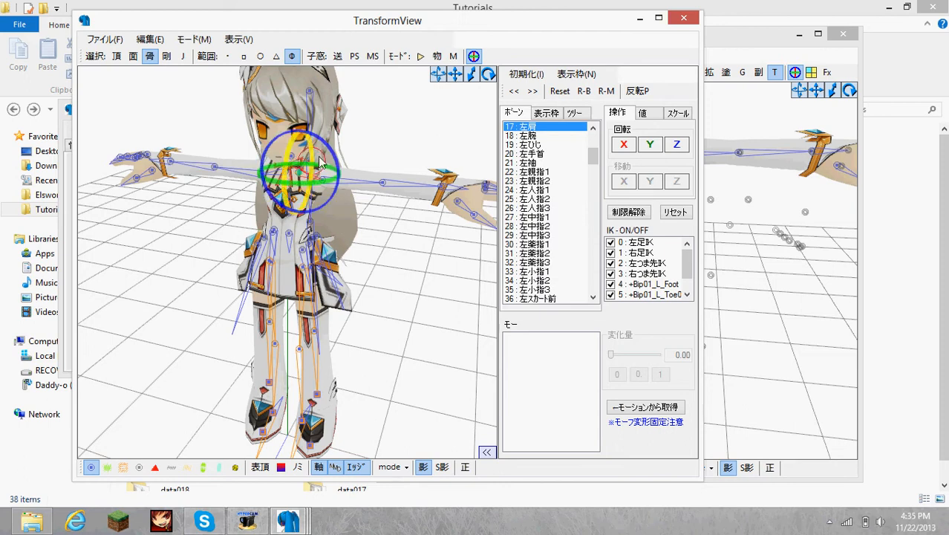
{"action": "left_click_drag", "start_coordinate": [335, 152], "coordinate": [377, 145]}
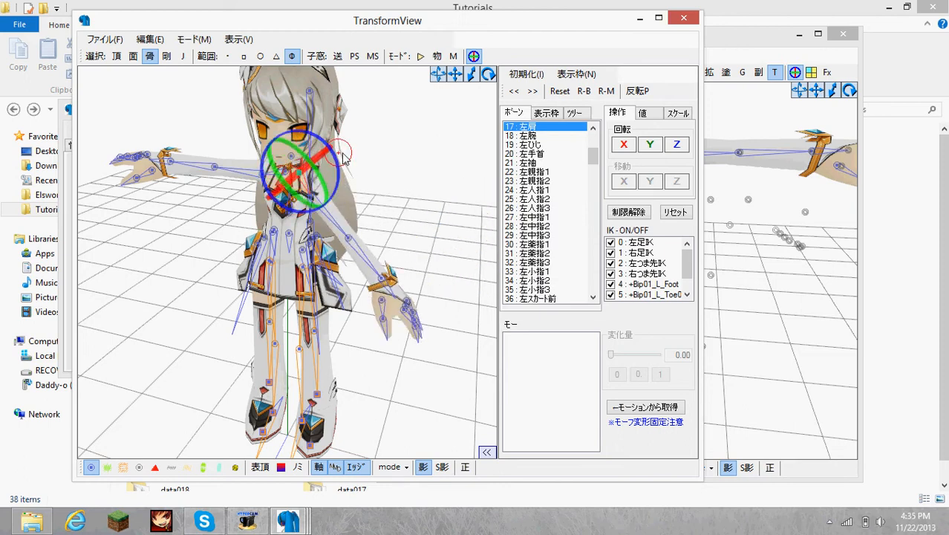
{"action": "right_click_drag", "start_coordinate": [378, 146], "coordinate": [328, 166]}
{"action": "key", "text": "ctrl+z"}
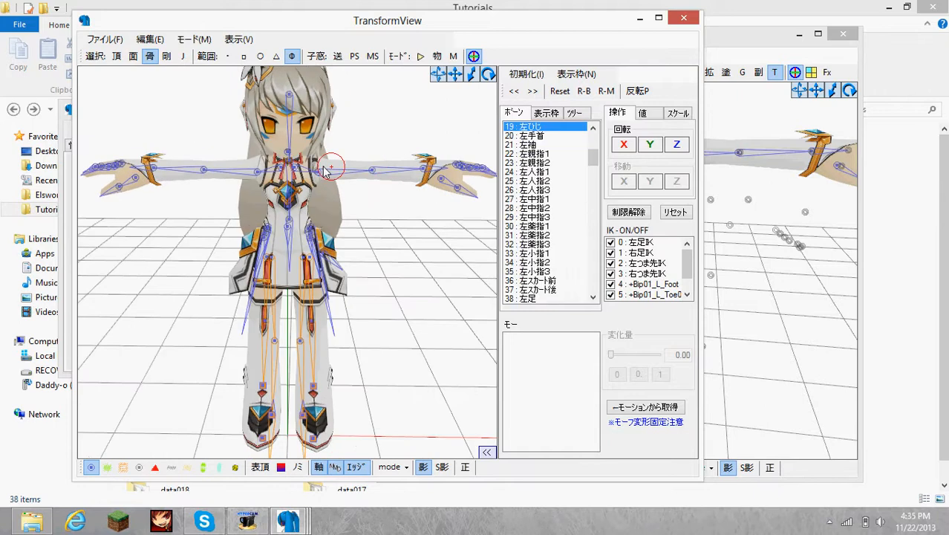
- Try rotating the left arm bone (18) to swing the arm down beside the body
{"action": "left_click", "coordinate": [297, 171]}
{"action": "left_click", "coordinate": [321, 172]}
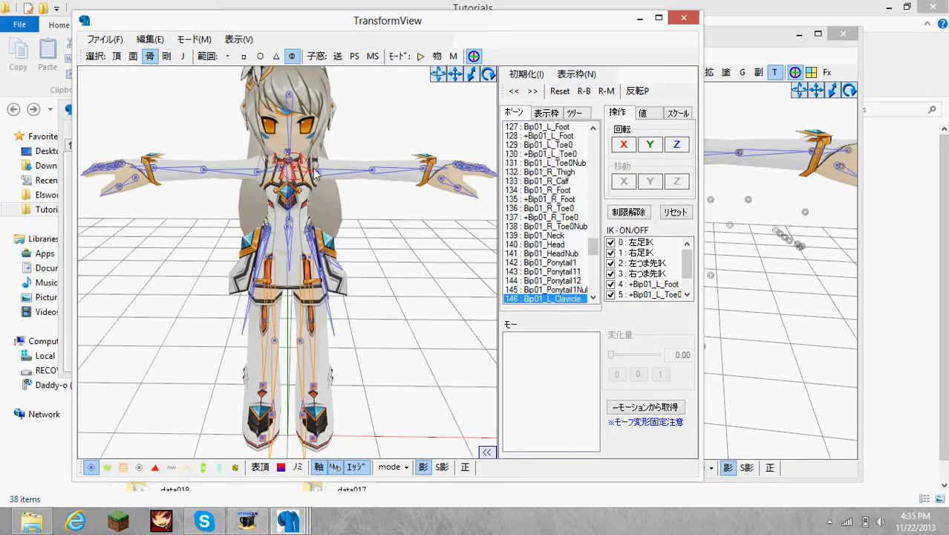
{"action": "right_click_drag", "start_coordinate": [351, 149], "coordinate": [325, 176]}
{"action": "left_click", "coordinate": [321, 189]}
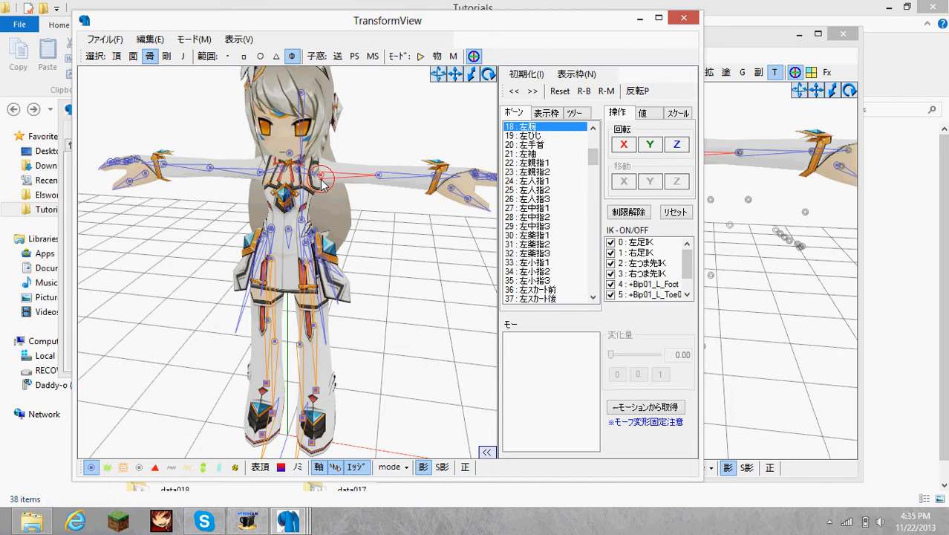
{"action": "mouse_move", "coordinate": [361, 165]}
{"action": "left_mouse_down"}
{"action": "mouse_move", "coordinate": [364, 190]}
{"action": "mouse_move", "coordinate": [363, 171]}
{"action": "left_mouse_up"}
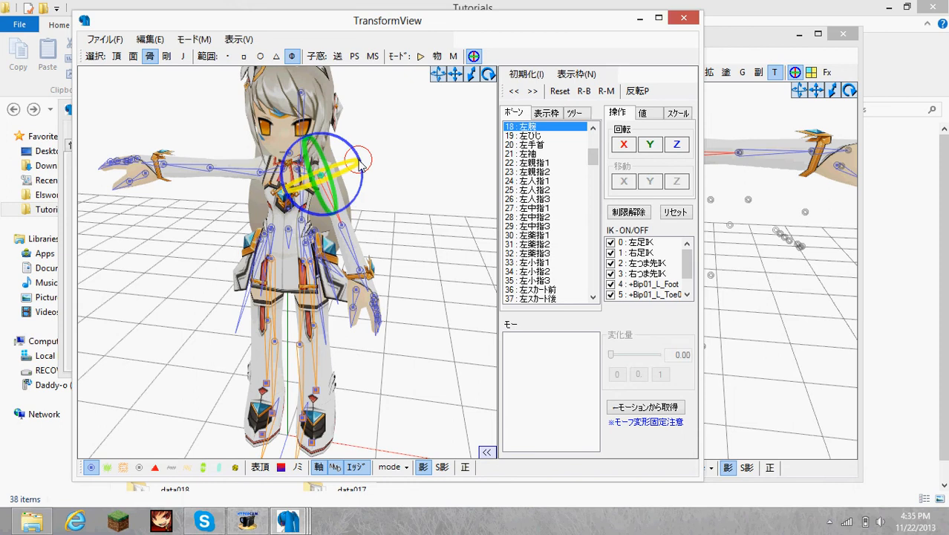
{"action": "right_click_drag", "start_coordinate": [362, 171], "coordinate": [388, 149]}
- Examine the hand, torso, ponytail and lower body bones on the model from the front and the side
{"action": "left_click", "coordinate": [331, 150]}
{"action": "left_click", "coordinate": [414, 173]}
{"action": "scroll", "coordinate": [409, 178], "scroll_direction": "up", "scroll_amount": 10}
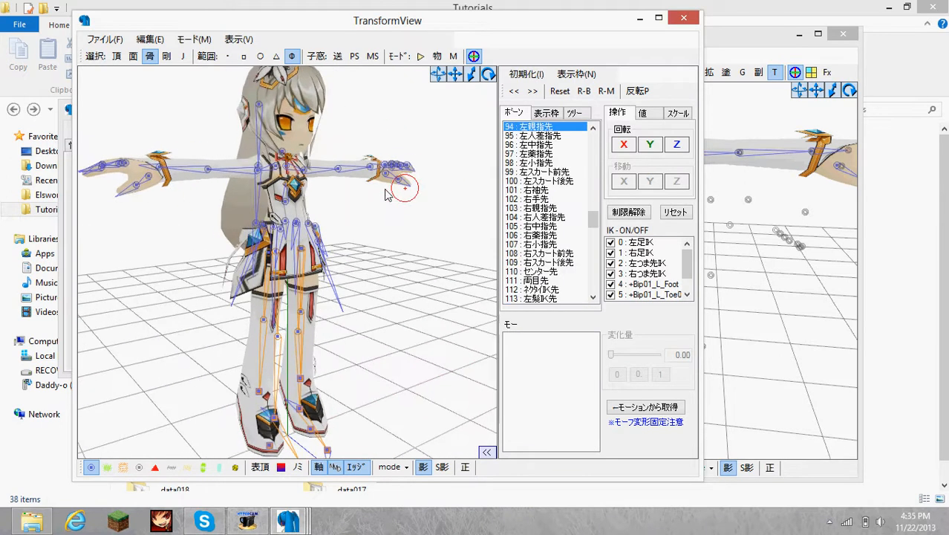
{"action": "left_click", "coordinate": [292, 189]}
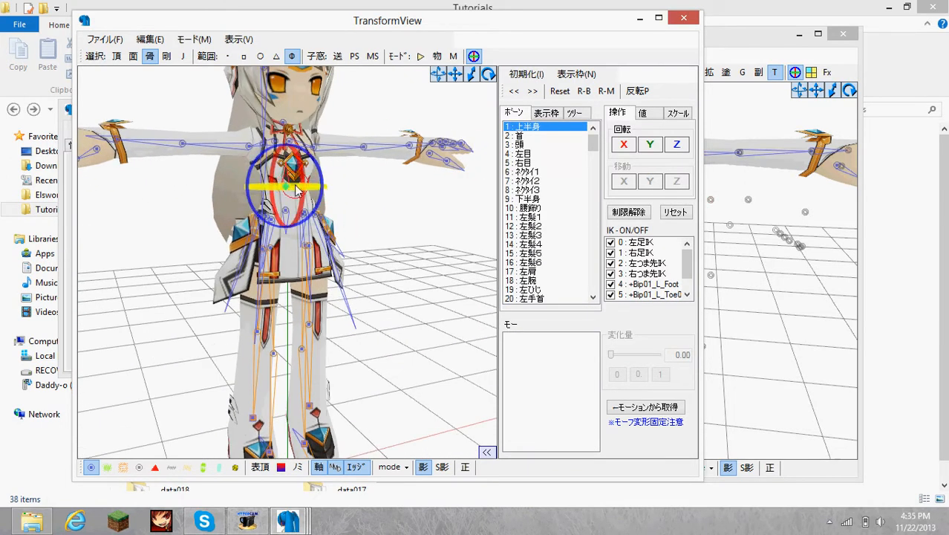
{"action": "right_click_drag", "start_coordinate": [295, 189], "coordinate": [313, 156]}
{"action": "left_click", "coordinate": [375, 169]}
{"action": "scroll", "coordinate": [328, 155], "scroll_direction": "down", "scroll_amount": 3}
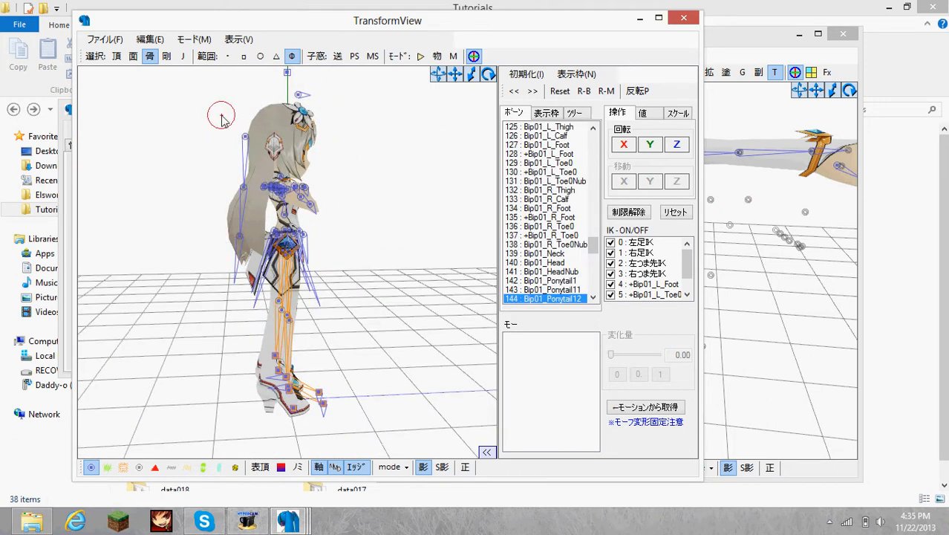
{"action": "left_click", "coordinate": [245, 139]}
{"action": "left_click", "coordinate": [244, 139]}
{"action": "left_click", "coordinate": [303, 154]}
{"action": "left_click", "coordinate": [303, 155]}
{"action": "right_click_drag", "start_coordinate": [304, 156], "coordinate": [292, 175]}
{"action": "left_click", "coordinate": [291, 175]}
{"action": "left_click", "coordinate": [300, 181]}
{"action": "right_click_drag", "start_coordinate": [331, 306], "coordinate": [344, 317]}
{"action": "scroll", "coordinate": [334, 290], "scroll_direction": "up", "scroll_amount": 2}
{"action": "left_click", "coordinate": [325, 271]}
{"action": "left_click", "coordinate": [288, 218]}
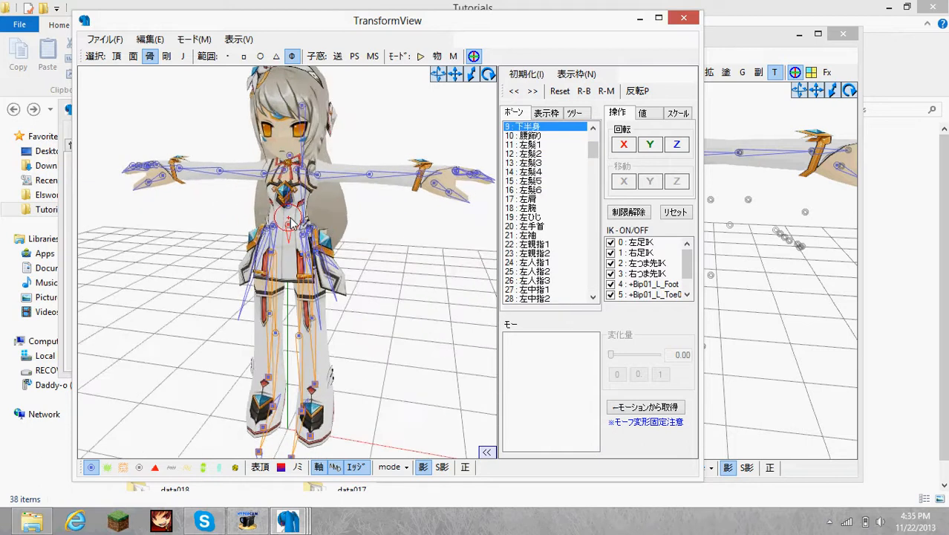
- Examine the front and back skirt bones around the waist up close from the side and the front
{"action": "left_click", "coordinate": [327, 225]}
{"action": "scroll", "coordinate": [332, 215], "scroll_direction": "up", "scroll_amount": 2}
{"action": "left_click", "coordinate": [333, 216]}
{"action": "right_click_drag", "start_coordinate": [333, 216], "coordinate": [260, 177]}
{"action": "scroll", "coordinate": [312, 215], "scroll_direction": "up", "scroll_amount": 3}
{"action": "left_click", "coordinate": [319, 212]}
{"action": "left_click", "coordinate": [298, 217]}
{"action": "left_click", "coordinate": [305, 220]}
{"action": "left_click", "coordinate": [303, 217]}
{"action": "left_click", "coordinate": [331, 218]}
{"action": "left_click", "coordinate": [326, 216]}
{"action": "left_click", "coordinate": [356, 199]}
{"action": "left_click", "coordinate": [321, 176]}
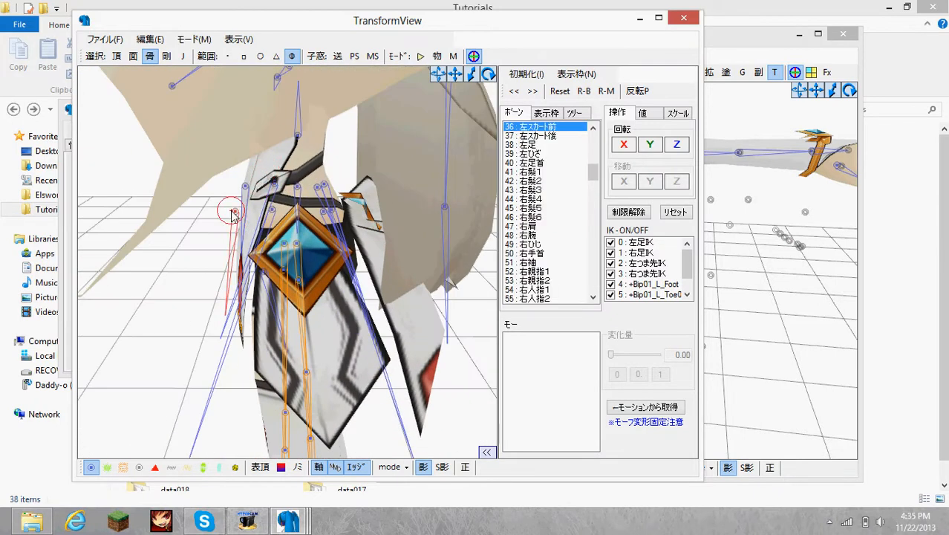
{"action": "left_click", "coordinate": [327, 215]}
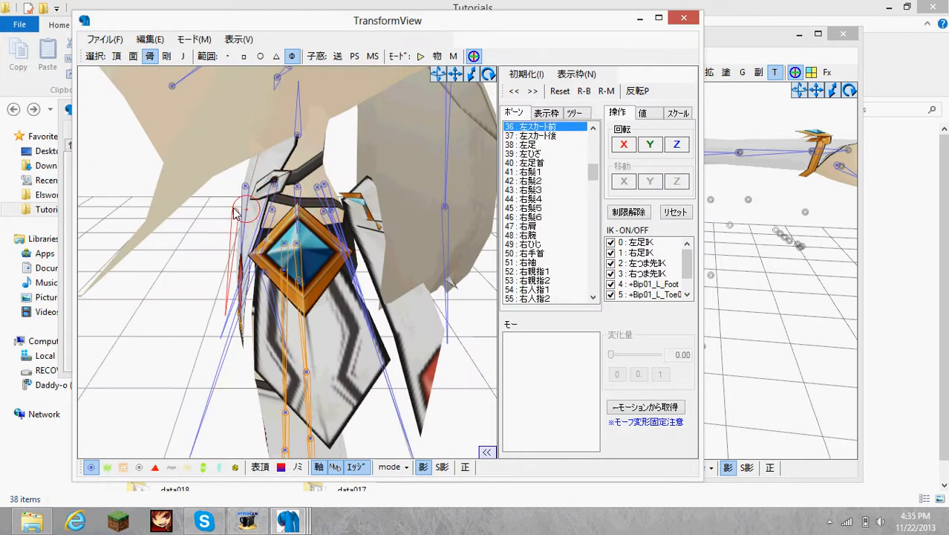
{"action": "right_click_drag", "start_coordinate": [325, 216], "coordinate": [392, 215]}
- Return to PmxView and the Pmx editor and select the front and back skirt bones of both sides, 36, 37, 66 and 67
{"action": "left_click", "coordinate": [745, 250]}
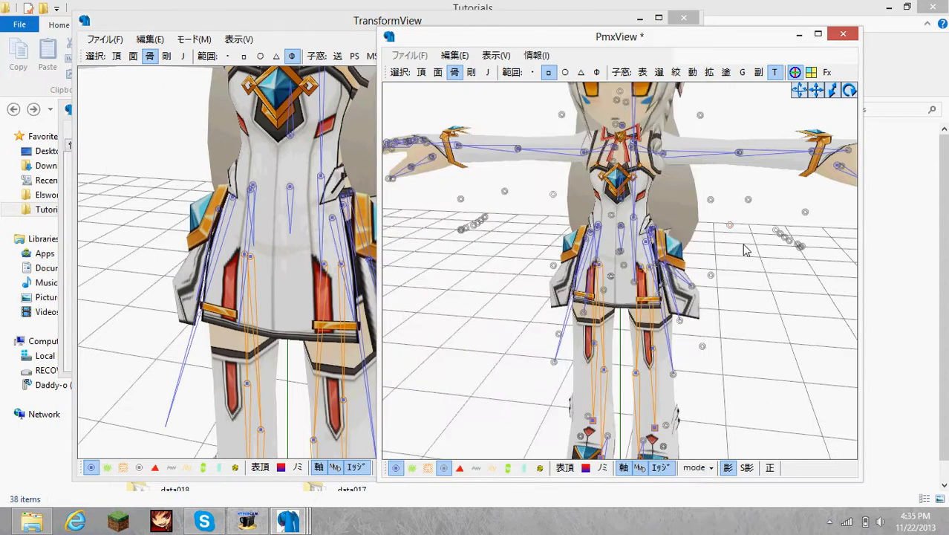
{"action": "mouse_move", "coordinate": [288, 520]}
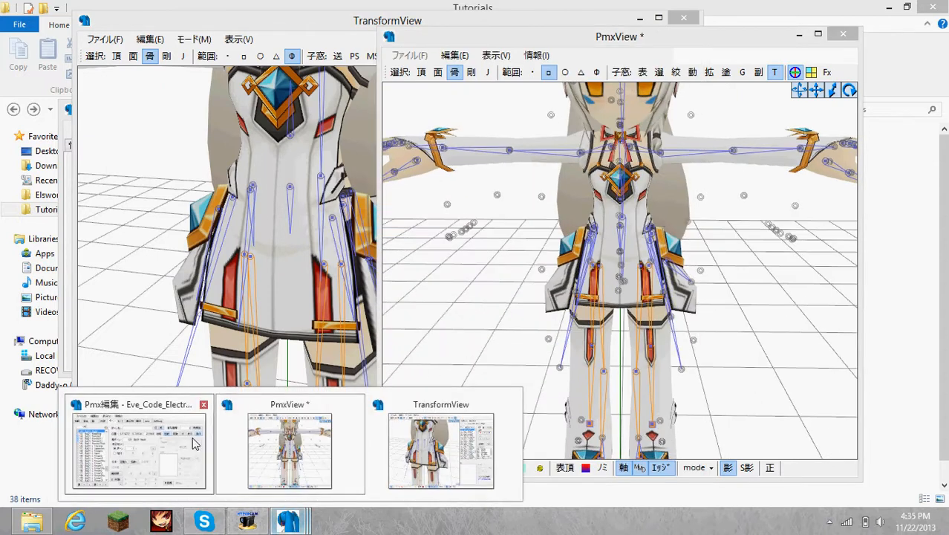
{"action": "left_click", "coordinate": [141, 453]}
{"action": "scroll", "coordinate": [601, 212], "scroll_direction": "up", "scroll_amount": 8}
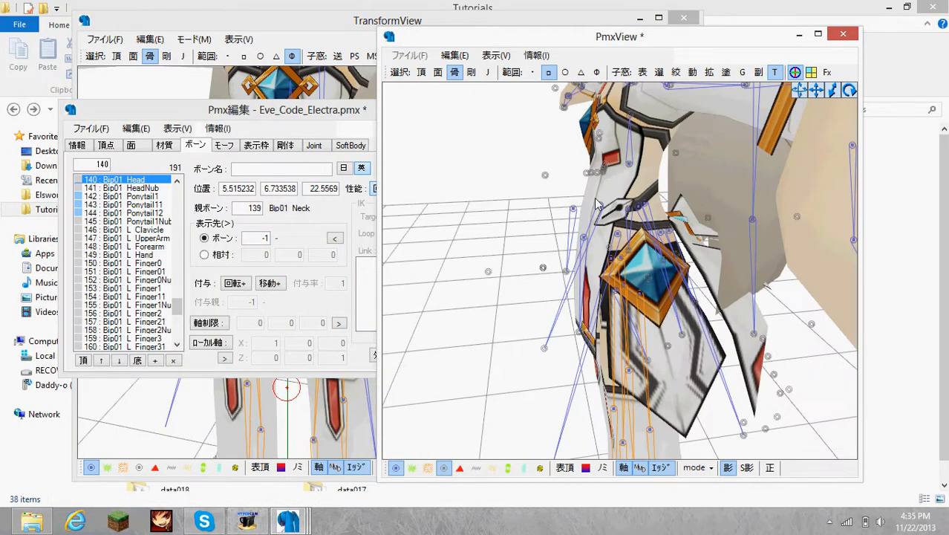
{"action": "right_click_drag", "start_coordinate": [645, 184], "coordinate": [633, 185]}
{"action": "left_click", "coordinate": [658, 189]}
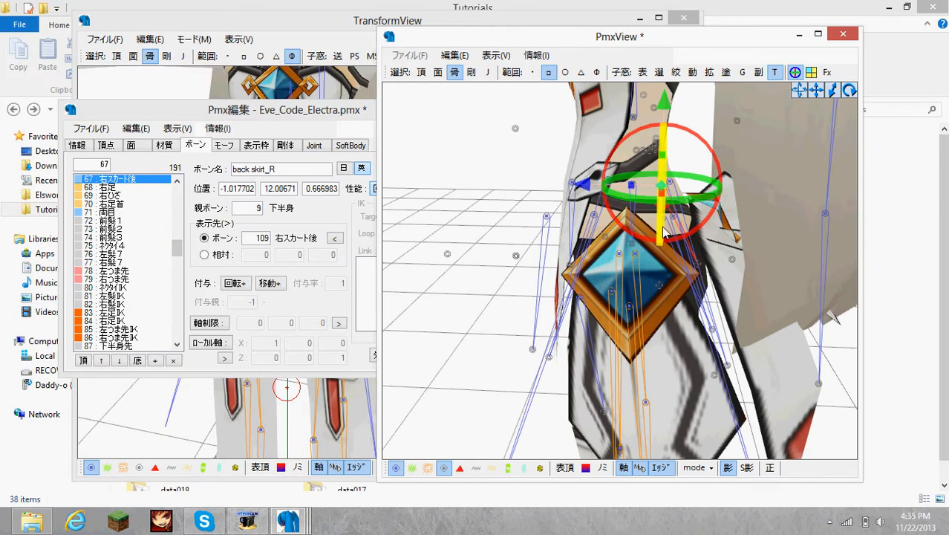
{"action": "left_click_drag", "start_coordinate": [667, 225], "coordinate": [668, 225]}
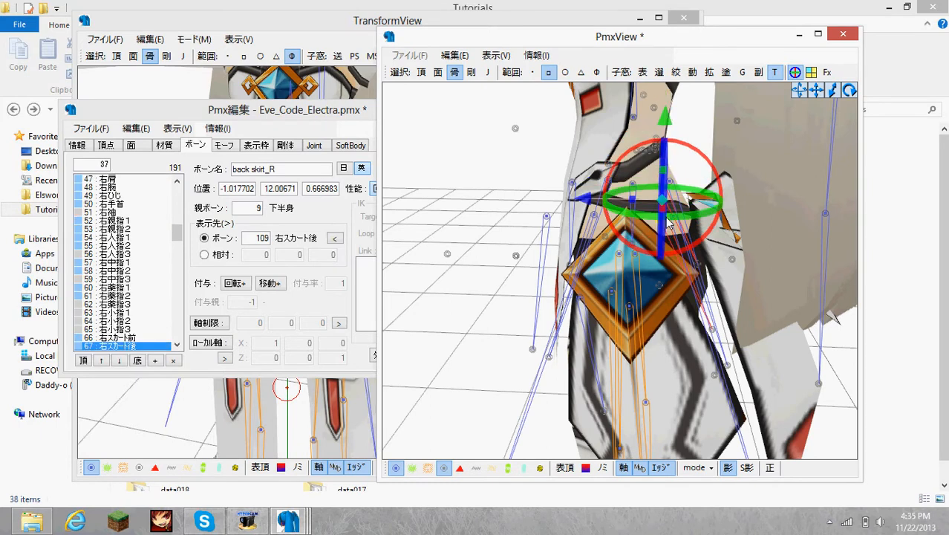
{"action": "left_click_drag", "start_coordinate": [538, 177], "coordinate": [572, 218]}
{"action": "right_click_drag", "start_coordinate": [483, 177], "coordinate": [490, 179]}
{"action": "right_click_drag", "start_coordinate": [633, 231], "coordinate": [629, 231]}
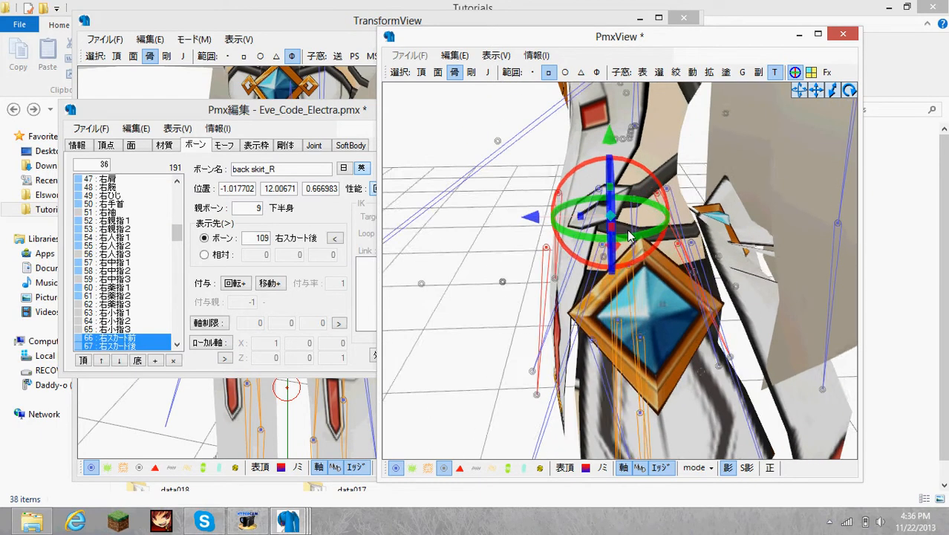
{"action": "left_click", "coordinate": [713, 200]}
- Move the left and right back skirt bones onto the original hip bones, to about Y 12.061 and Z 0.814
{"action": "right_click_drag", "start_coordinate": [713, 200], "coordinate": [678, 195]}
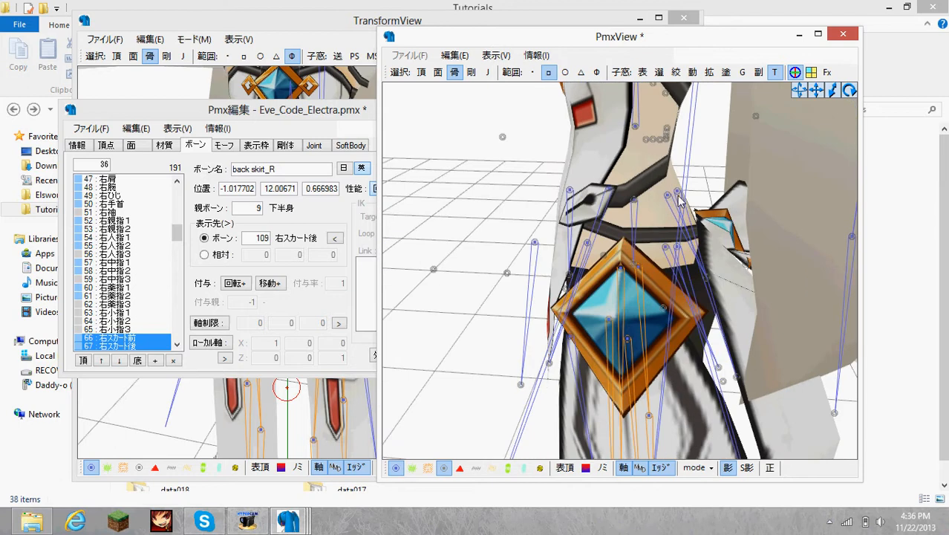
{"action": "left_click", "coordinate": [667, 249]}
{"action": "left_click_drag", "start_coordinate": [592, 216], "coordinate": [603, 216]}
{"action": "right_click_drag", "start_coordinate": [535, 224], "coordinate": [699, 152]}
- Set the parent of Bone01 (181) to the left back skirt bone 37 and its display target bone to -1
{"action": "left_click", "coordinate": [657, 246]}
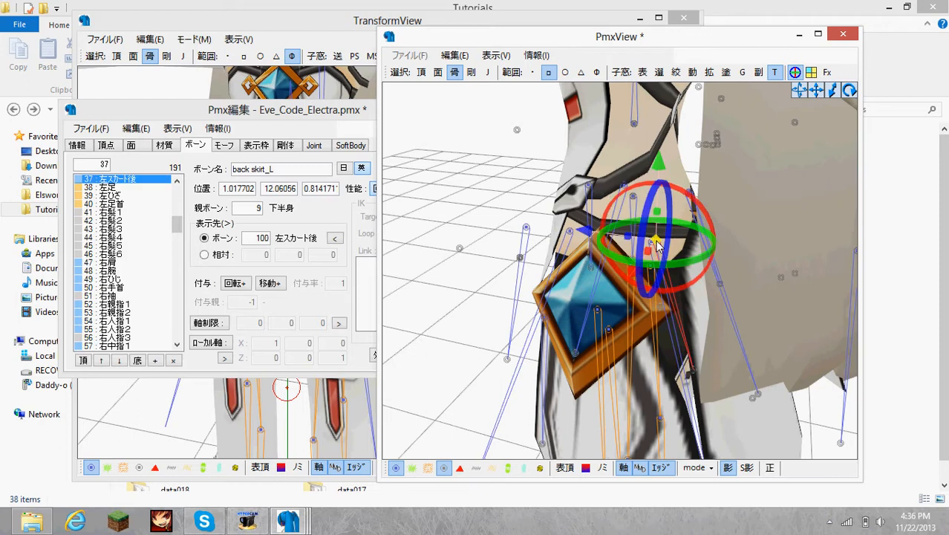
{"action": "left_click", "coordinate": [691, 185]}
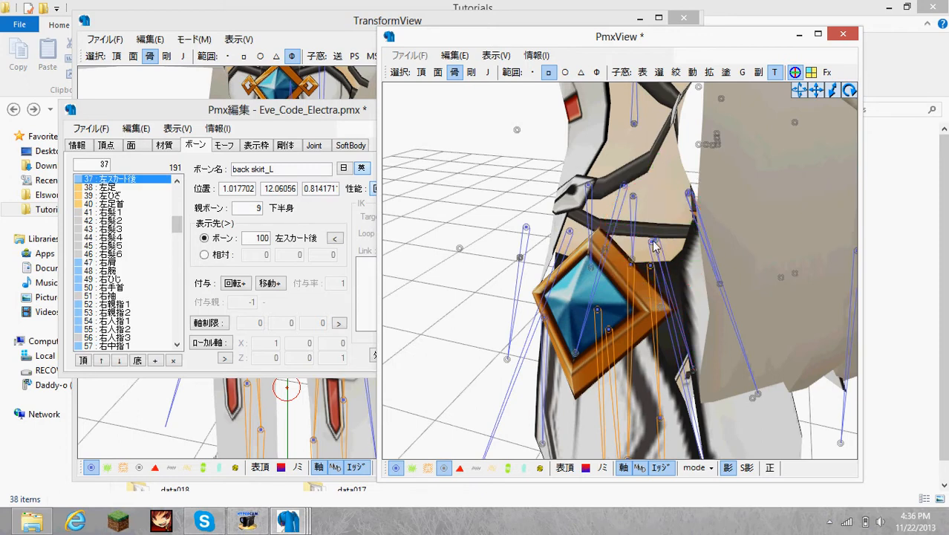
{"action": "left_click", "coordinate": [654, 245]}
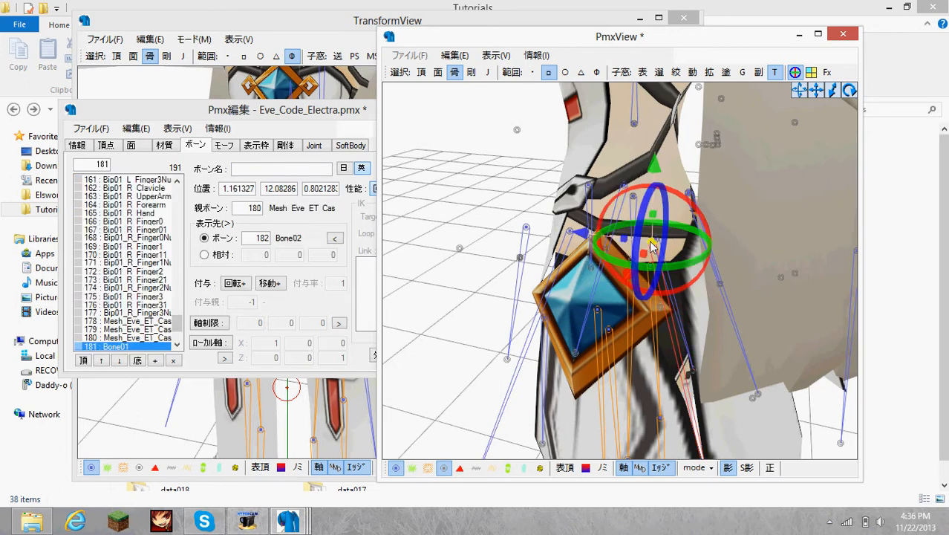
{"action": "left_click", "coordinate": [290, 231]}
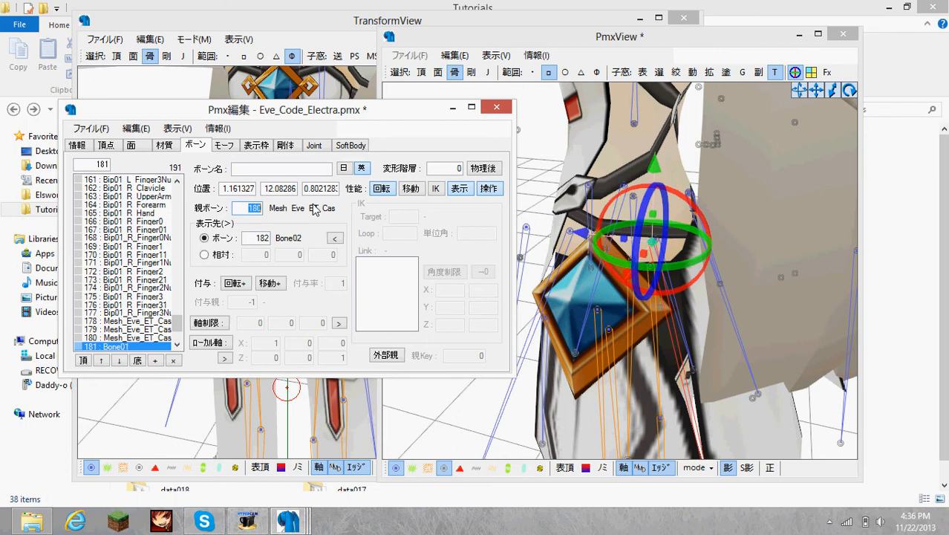
{"action": "left_click", "coordinate": [656, 245]}
{"action": "left_click", "coordinate": [657, 245]}
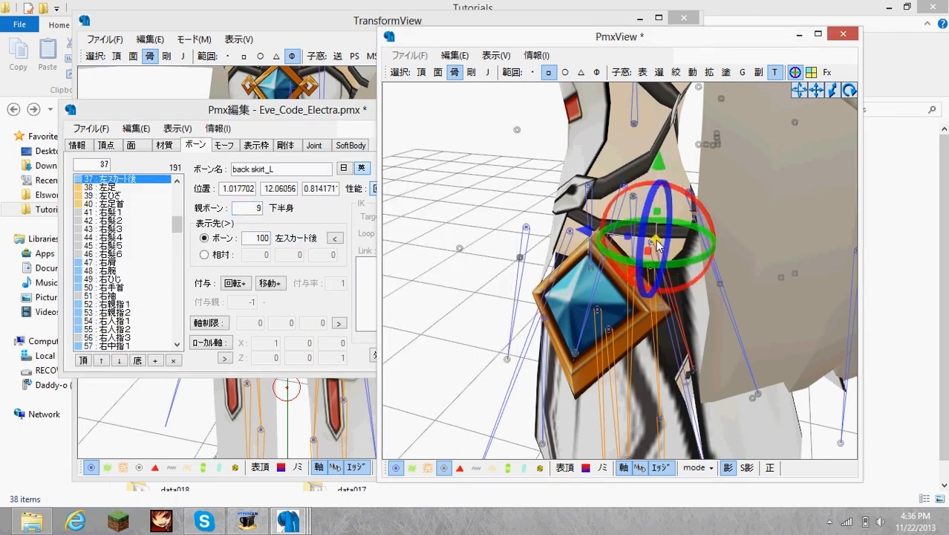
{"action": "left_click", "coordinate": [676, 234]}
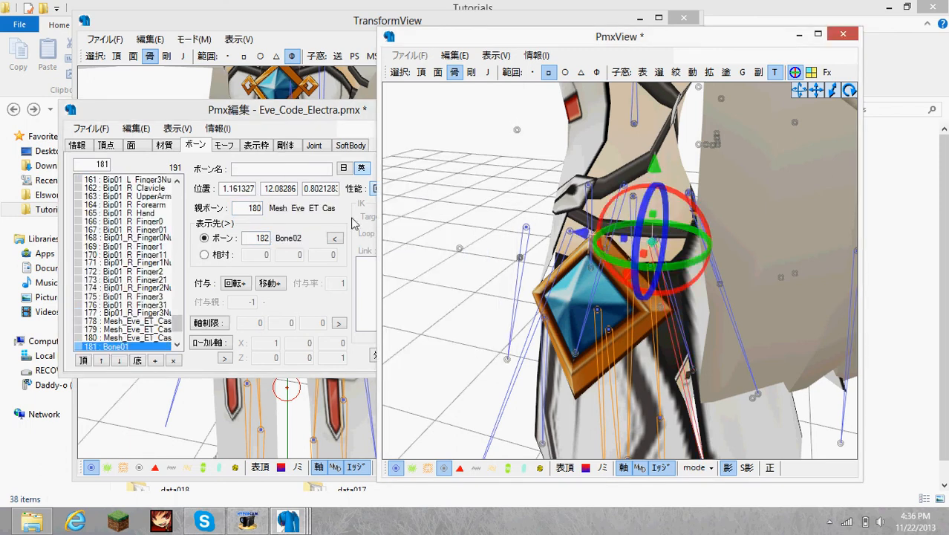
{"action": "left_click", "coordinate": [254, 208]}
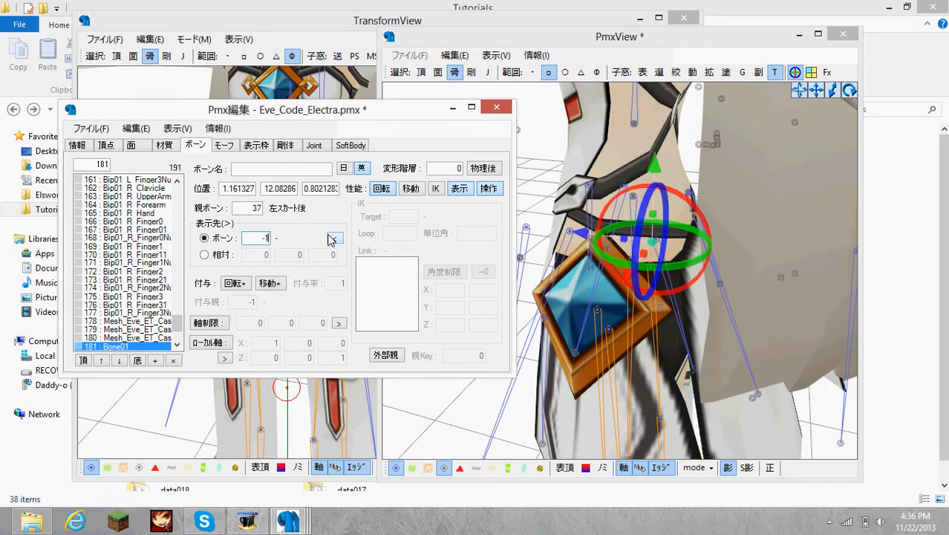
{"action": "left_click", "coordinate": [627, 168]}
{"action": "right_click_drag", "start_coordinate": [627, 167], "coordinate": [704, 180]}
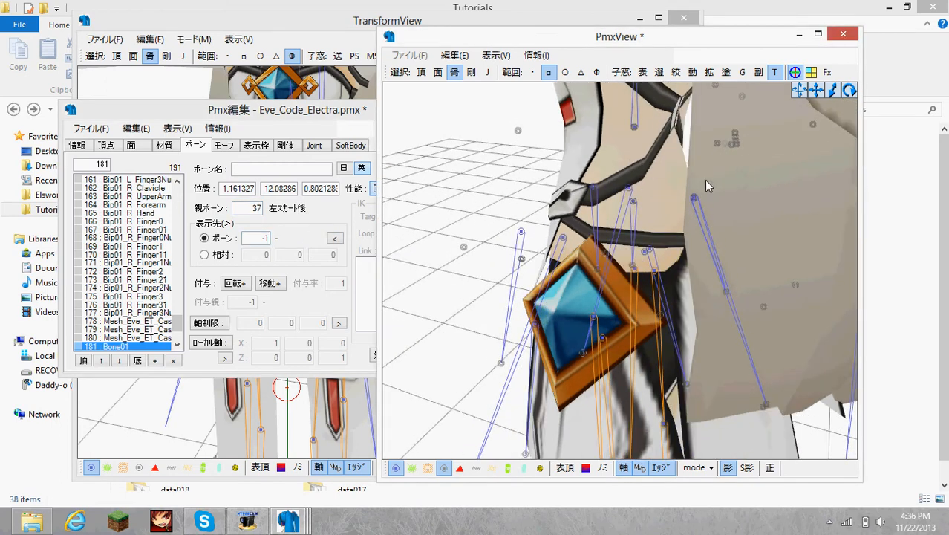
{"action": "left_click", "coordinate": [646, 251]}
{"action": "left_click", "coordinate": [344, 132]}
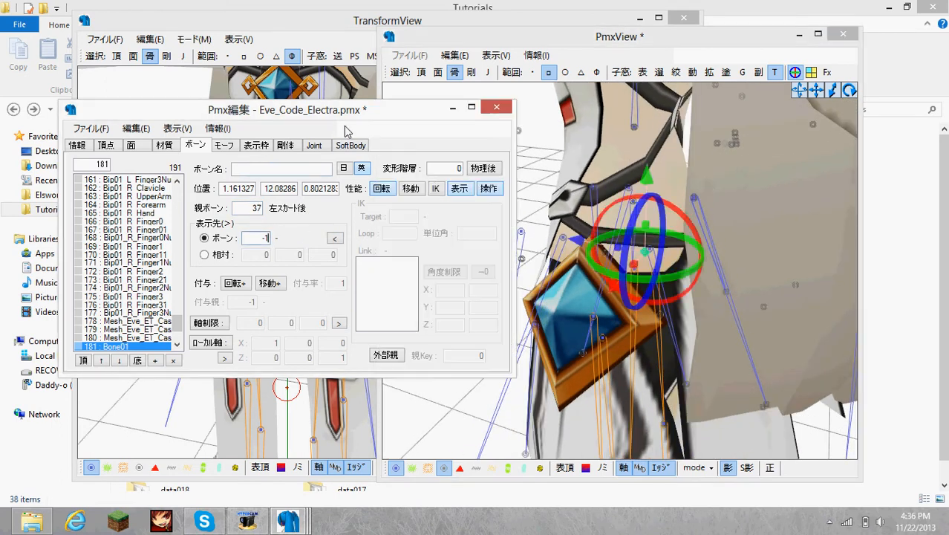
- Set the parent of Bone03 (183) to the right back skirt bone 67 and its display target bone to -1
{"action": "right_click", "coordinate": [644, 171]}
{"action": "right_click_drag", "start_coordinate": [625, 170], "coordinate": [615, 248]}
{"action": "left_click", "coordinate": [686, 255]}
{"action": "left_click", "coordinate": [612, 239]}
{"action": "left_click", "coordinate": [626, 209]}
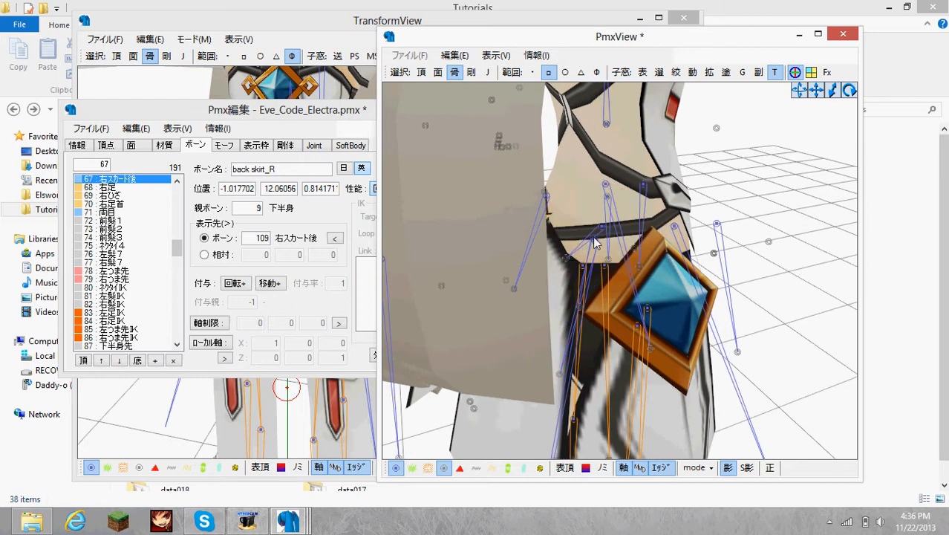
{"action": "left_click", "coordinate": [595, 240]}
{"action": "left_click", "coordinate": [596, 239]}
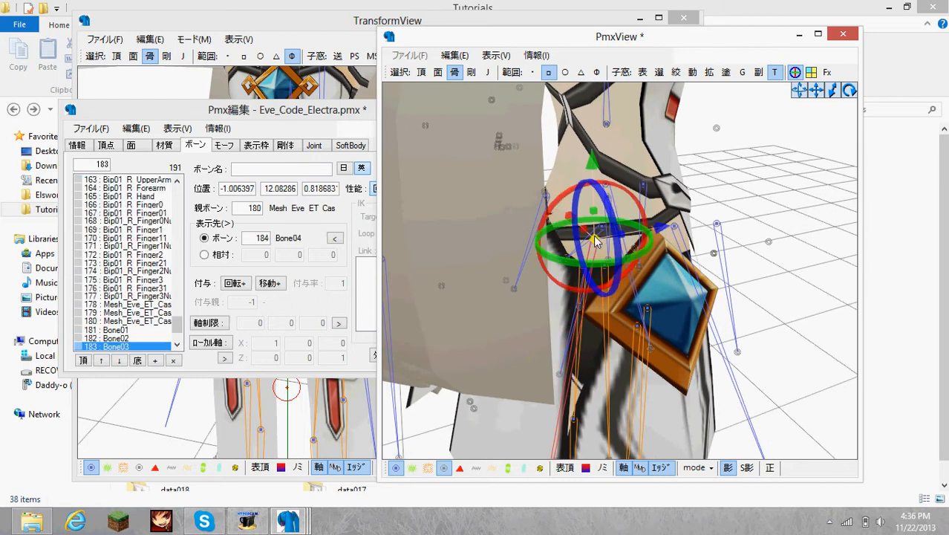
{"action": "left_click", "coordinate": [302, 209]}
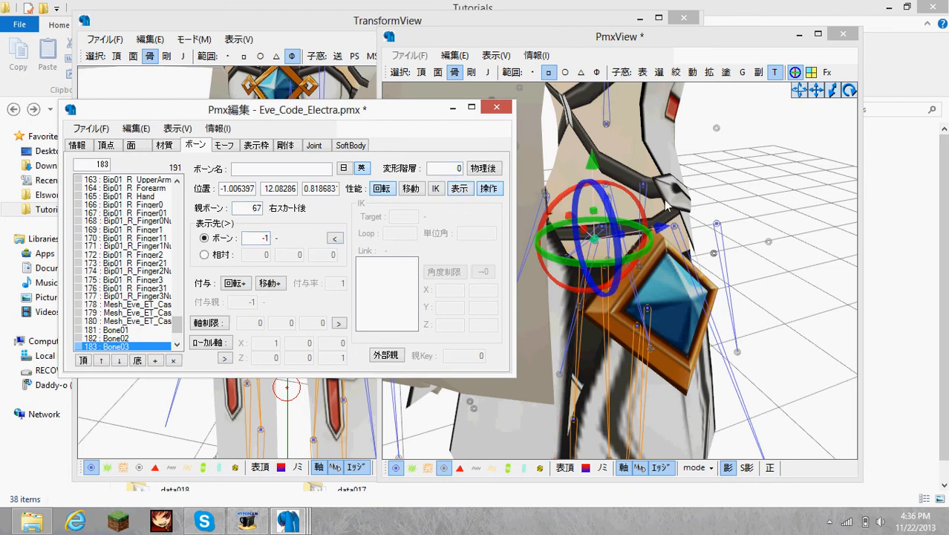
- Select both front skirt bones, 36 and 66, and move them backward to about Z -0.332
{"action": "right_click_drag", "start_coordinate": [702, 199], "coordinate": [682, 196]}
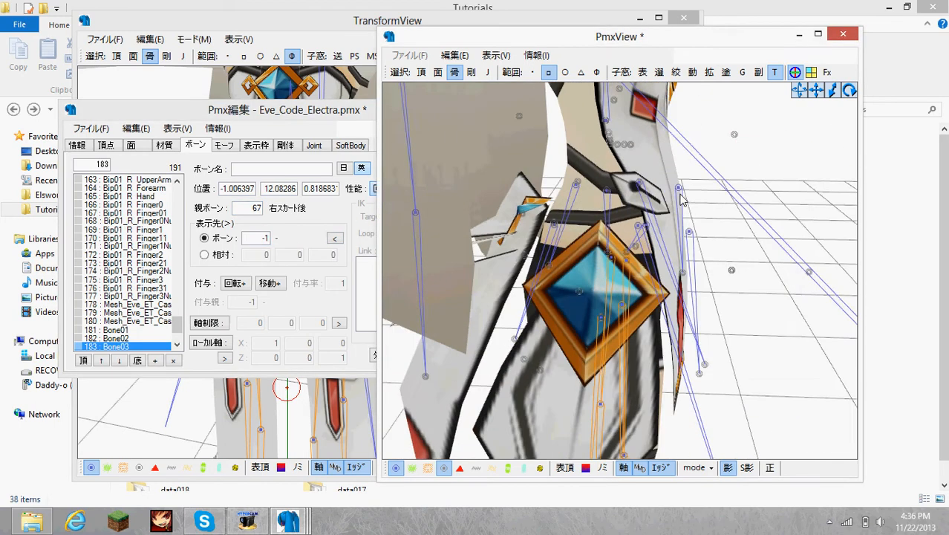
{"action": "left_click_drag", "start_coordinate": [669, 182], "coordinate": [689, 213]}
{"action": "right_click_drag", "start_coordinate": [740, 234], "coordinate": [690, 266]}
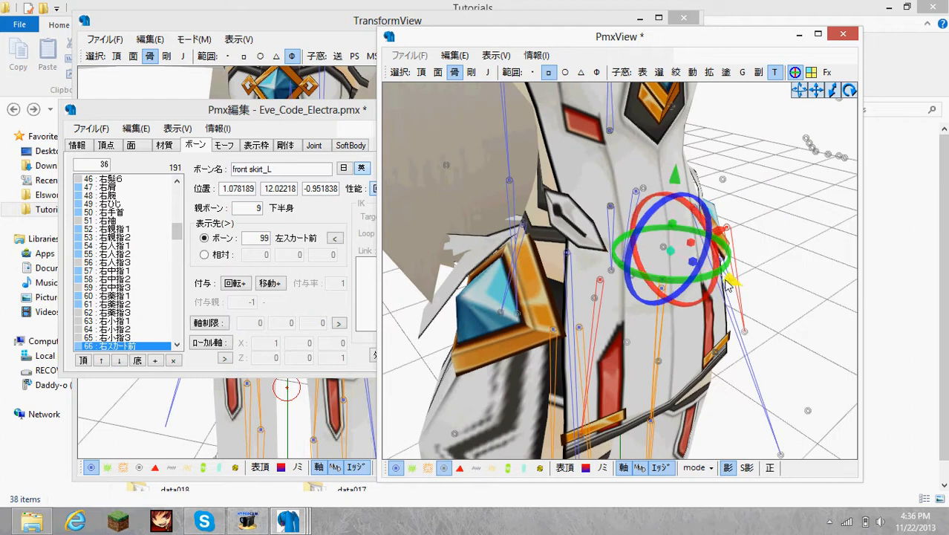
{"action": "left_click_drag", "start_coordinate": [727, 286], "coordinate": [667, 248]}
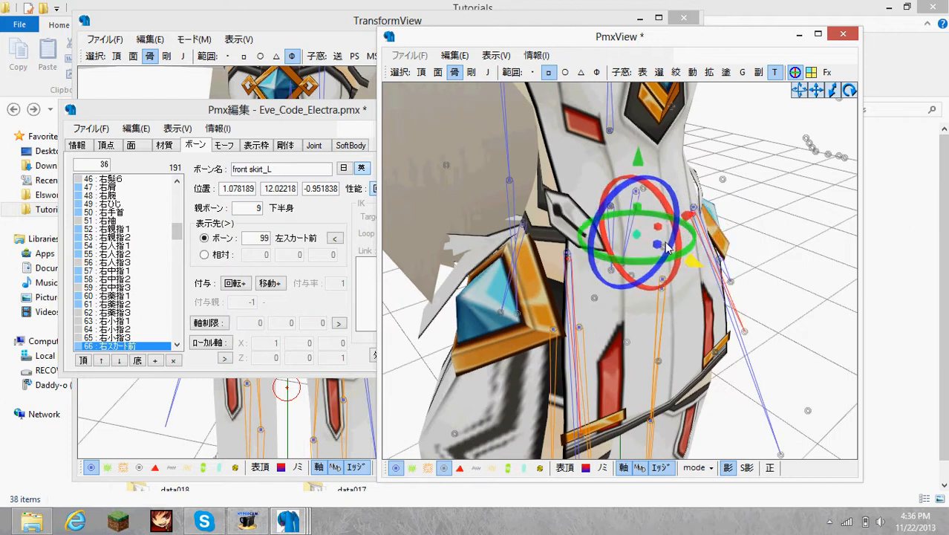
{"action": "left_click", "coordinate": [643, 155]}
{"action": "right_click_drag", "start_coordinate": [603, 231], "coordinate": [561, 228]}
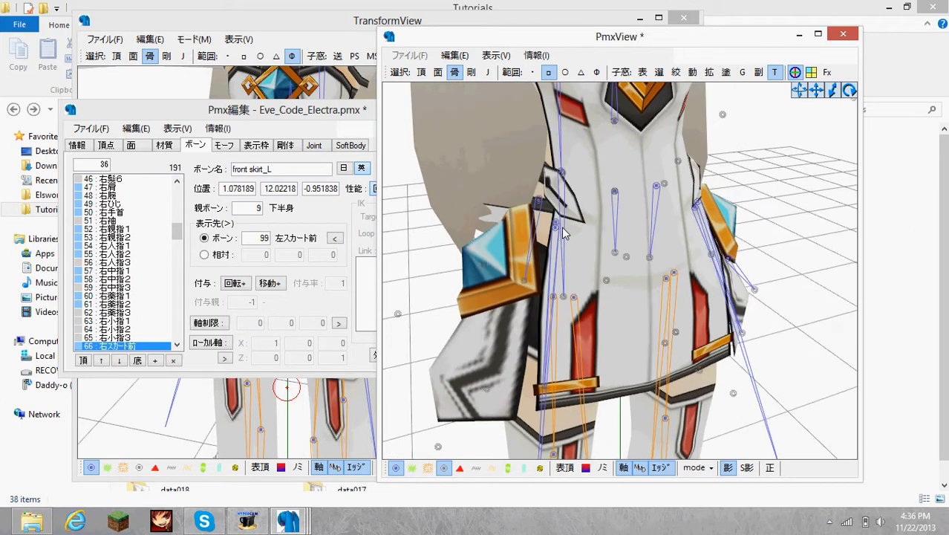
- Reselect both front skirt bones and shift them up and outward, to about Y 12.100 and X ±1.103
{"action": "left_click", "coordinate": [559, 227]}
{"action": "right_click_drag", "start_coordinate": [666, 230], "coordinate": [629, 232]}
{"action": "left_click", "coordinate": [689, 224], "text": "shift"}
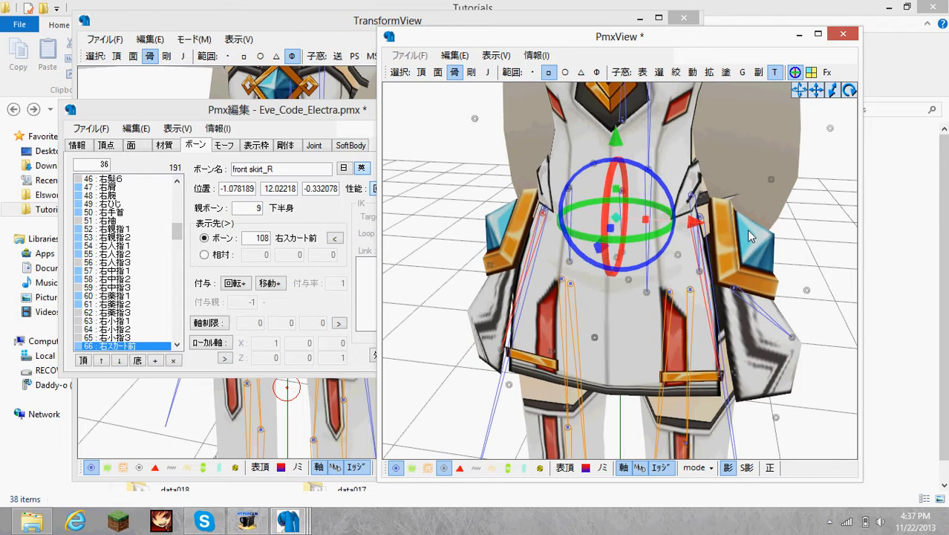
{"action": "right_click_drag", "start_coordinate": [744, 228], "coordinate": [718, 224]}
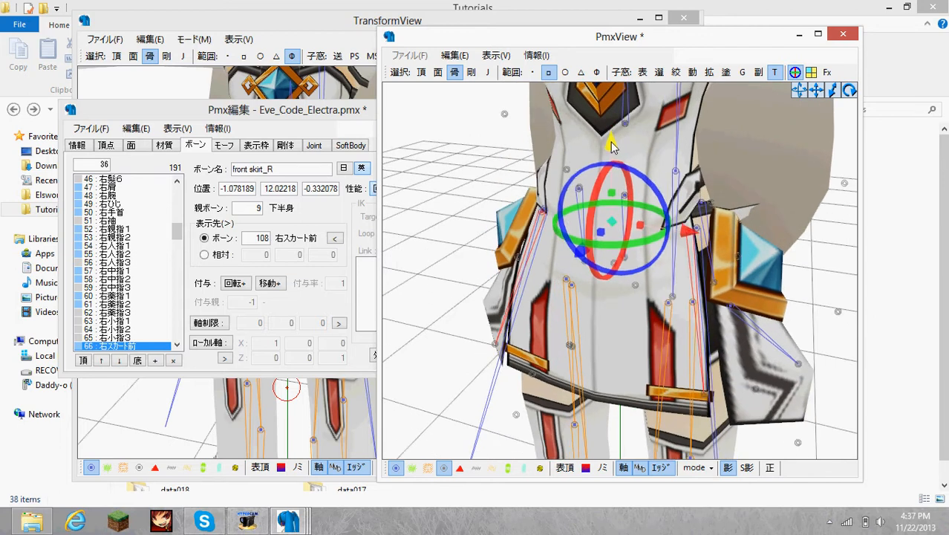
{"action": "right_click", "coordinate": [645, 172]}
{"action": "right_click_drag", "start_coordinate": [644, 168], "coordinate": [661, 165]}
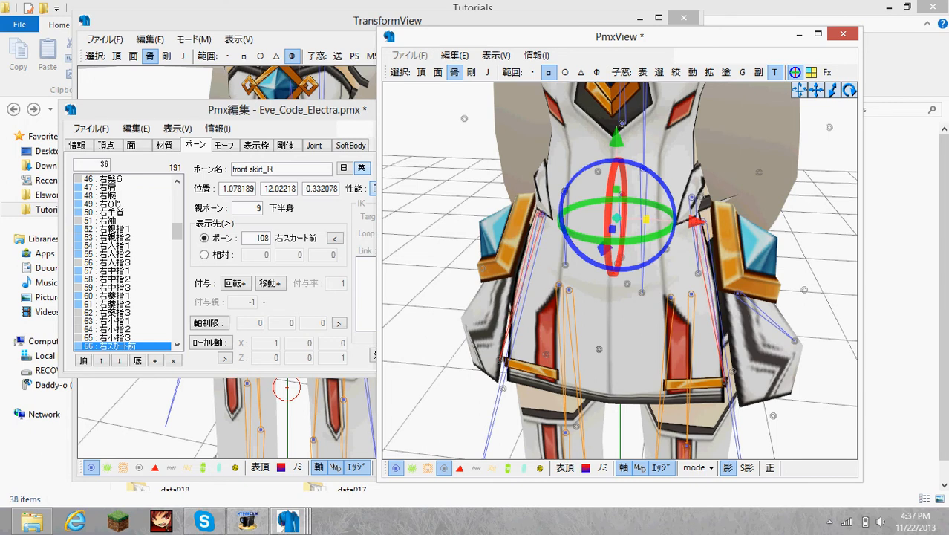
{"action": "scroll", "coordinate": [696, 213], "scroll_direction": "down", "scroll_amount": 6}
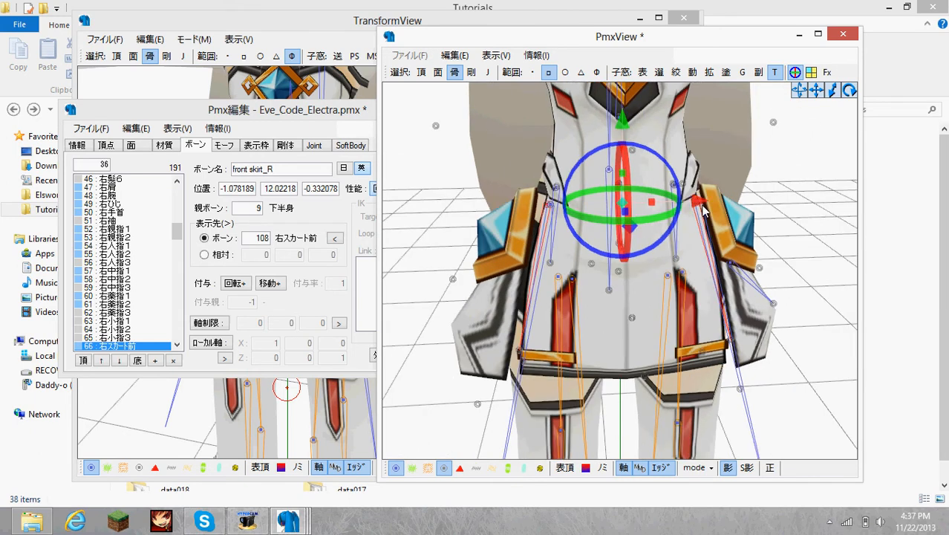
{"action": "right_click_drag", "start_coordinate": [685, 326], "coordinate": [742, 235]}
{"action": "scroll", "coordinate": [727, 223], "scroll_direction": "up", "scroll_amount": 3}
{"action": "scroll", "coordinate": [736, 232], "scroll_direction": "up", "scroll_amount": 4}
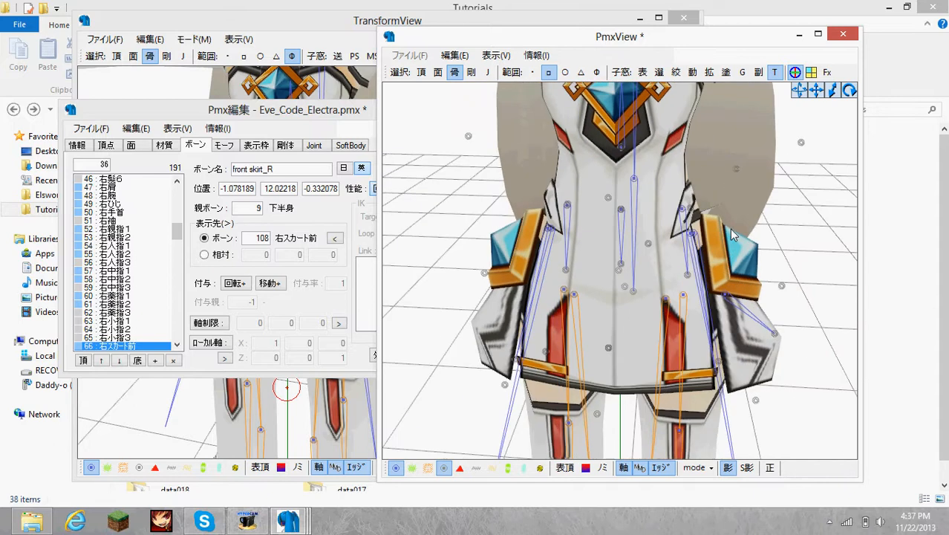
- Set the parent of Bone07 (187) to the left front skirt bone 36 and its display target bone to -1
{"action": "scroll", "coordinate": [712, 212], "scroll_direction": "down", "scroll_amount": 2}
{"action": "left_click", "coordinate": [752, 206]}
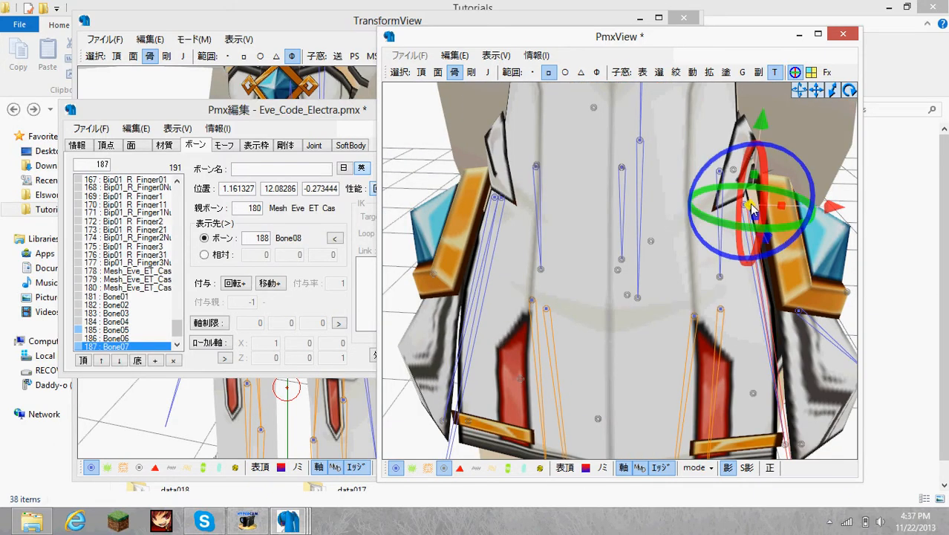
{"action": "left_click", "coordinate": [746, 210]}
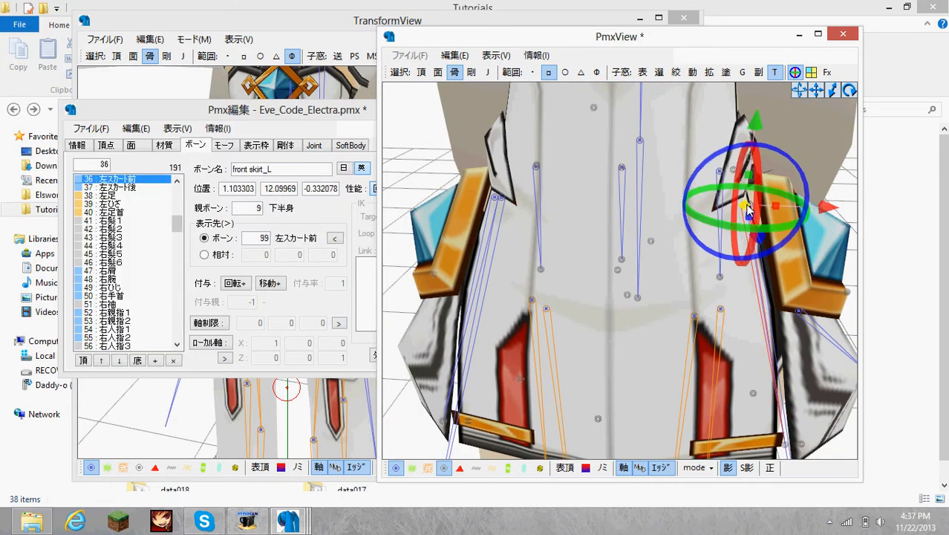
{"action": "left_click", "coordinate": [749, 210]}
{"action": "left_click", "coordinate": [254, 208]}
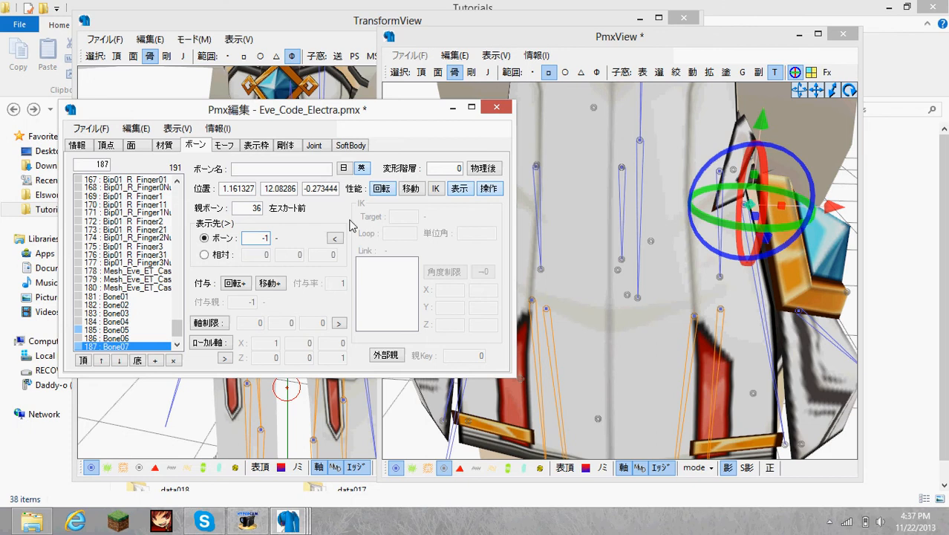
- Set the parent of Bone05 (185) to the right front skirt bone 66 and its display target bone to -1
{"action": "right_click_drag", "start_coordinate": [706, 309], "coordinate": [585, 277]}
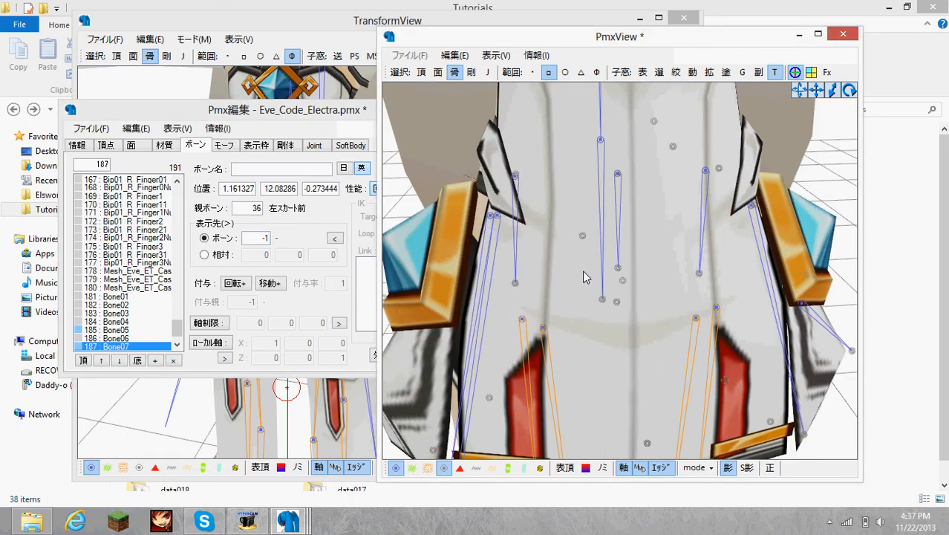
{"action": "left_click", "coordinate": [487, 216]}
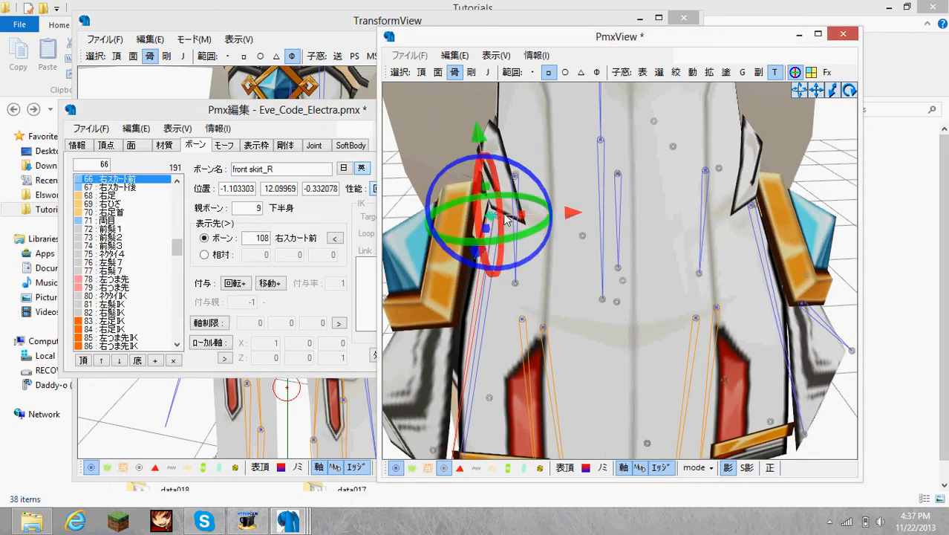
{"action": "left_click", "coordinate": [499, 217]}
{"action": "left_click", "coordinate": [253, 206]}
{"action": "type", "text": "66"}
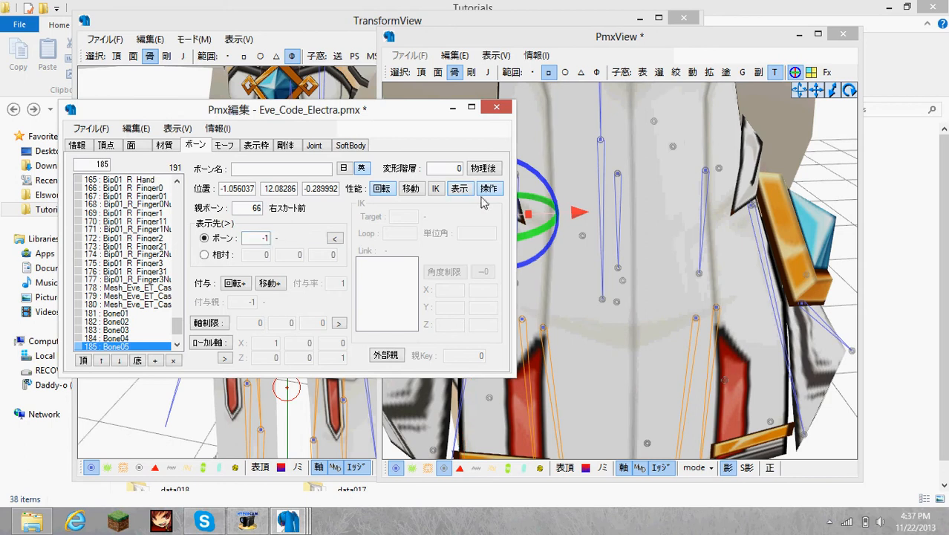
{"action": "left_click", "coordinate": [563, 333]}
- Identify the left front skirt's end bone and link the front skirt_L bone (36) to it, display target 188 (Bone08)
{"action": "scroll", "coordinate": [549, 263], "scroll_direction": "down", "scroll_amount": 6}
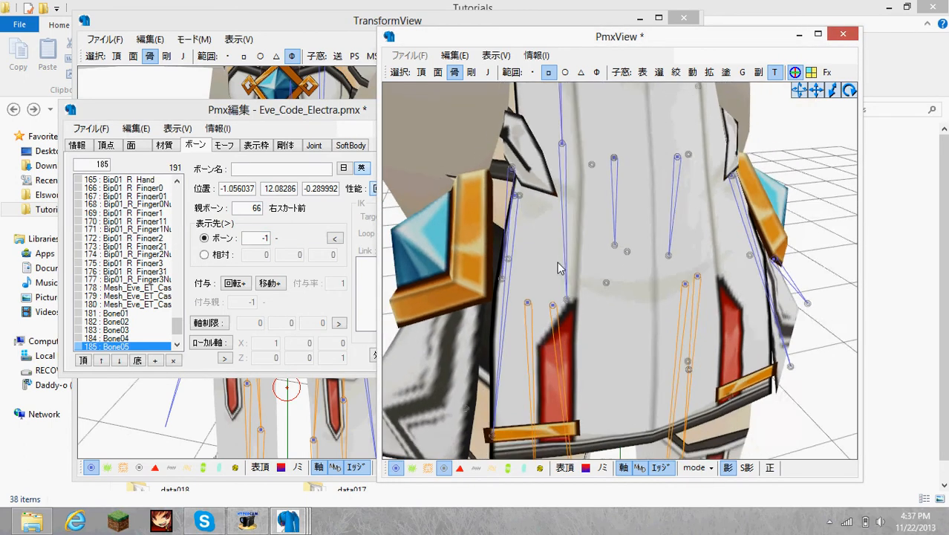
{"action": "right_click_drag", "start_coordinate": [557, 249], "coordinate": [733, 373]}
{"action": "left_click", "coordinate": [726, 367]}
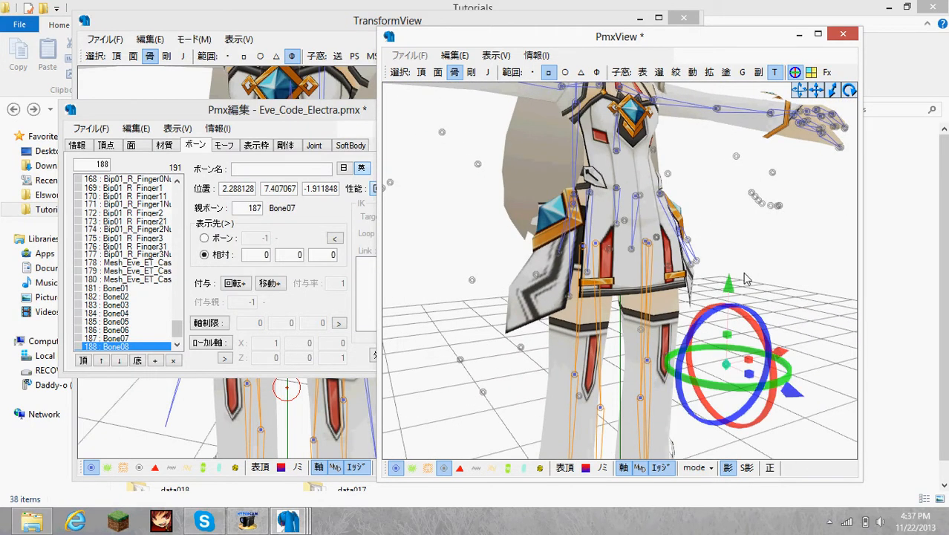
{"action": "right_click_drag", "start_coordinate": [746, 278], "coordinate": [721, 293]}
{"action": "left_click", "coordinate": [695, 274]}
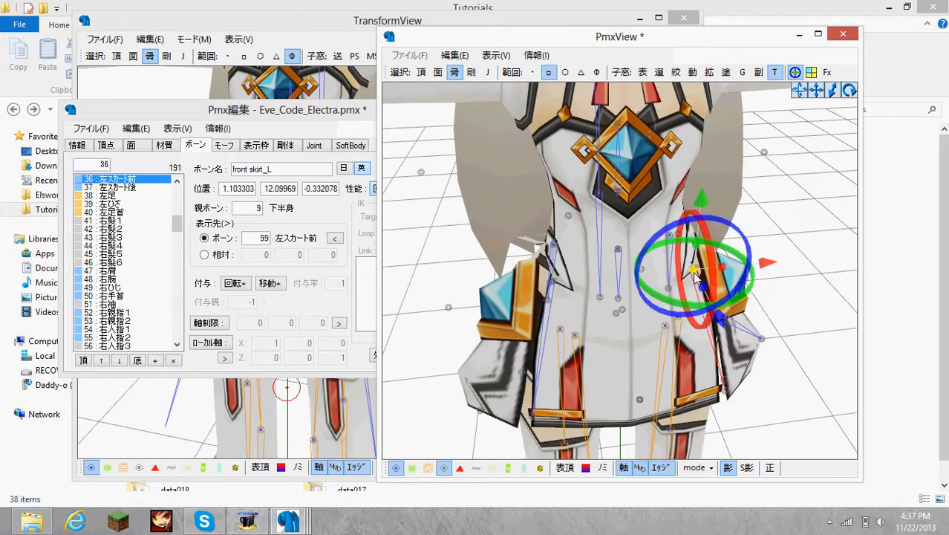
{"action": "left_click", "coordinate": [250, 121]}
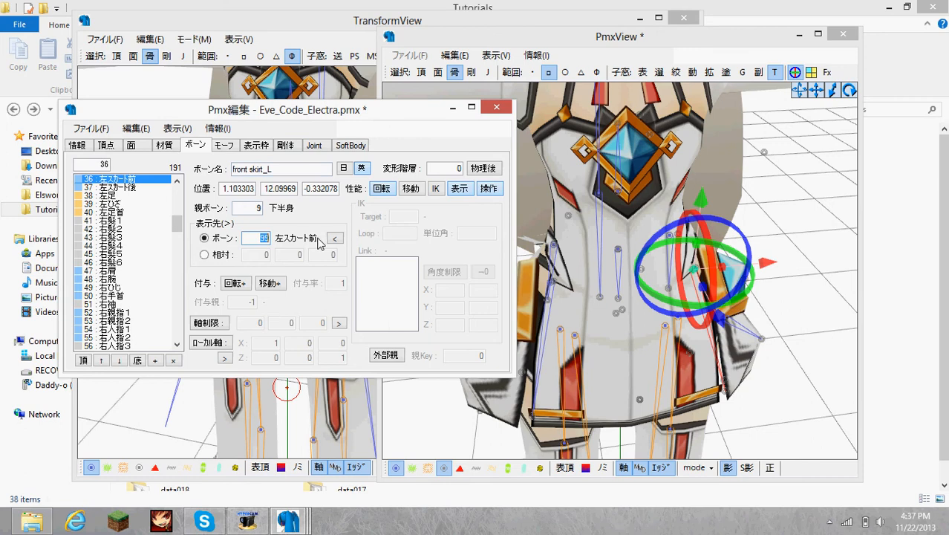
{"action": "type", "text": "188"}
- Set the display target bone of the right front skirt bone (front skirt_R, 66) to 186 (Bone06)
{"action": "right_click_drag", "start_coordinate": [691, 319], "coordinate": [788, 351]}
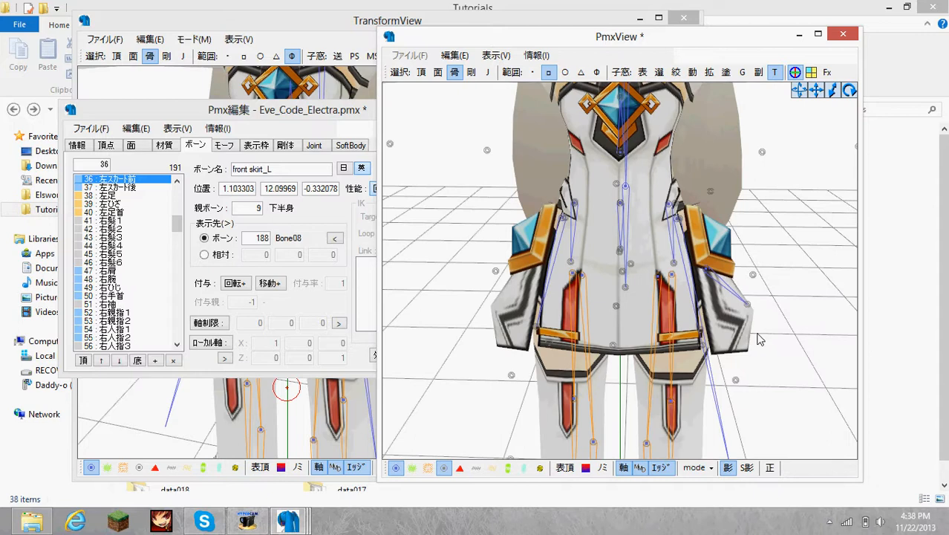
{"action": "right_click_drag", "start_coordinate": [648, 310], "coordinate": [635, 329]}
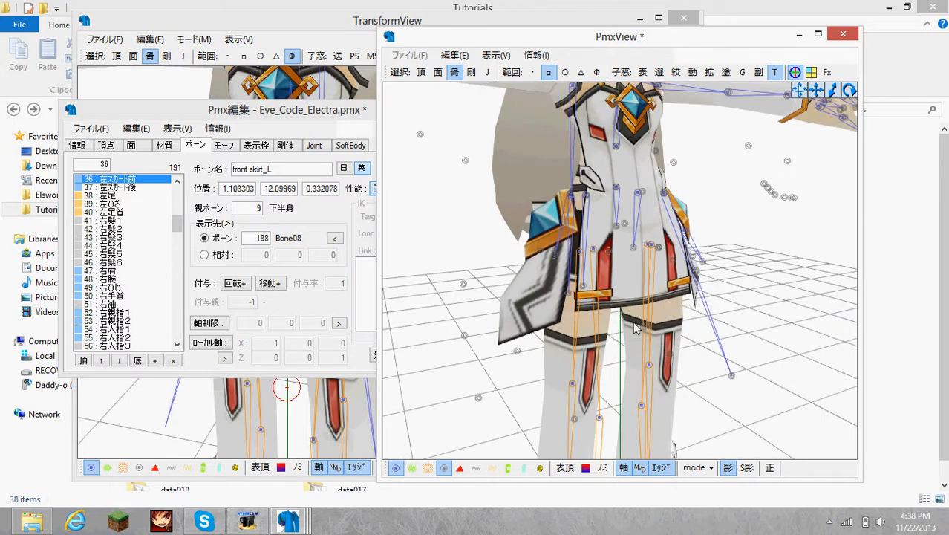
{"action": "left_click", "coordinate": [579, 421]}
{"action": "right_click_drag", "start_coordinate": [580, 281], "coordinate": [593, 227]}
{"action": "left_click", "coordinate": [592, 199]}
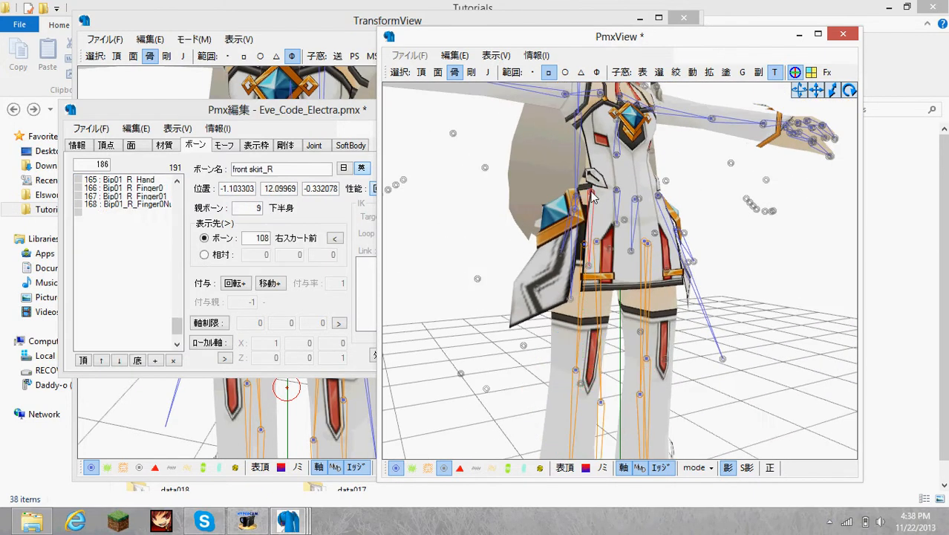
{"action": "double_click", "coordinate": [256, 237]}
{"action": "type", "text": "186"}
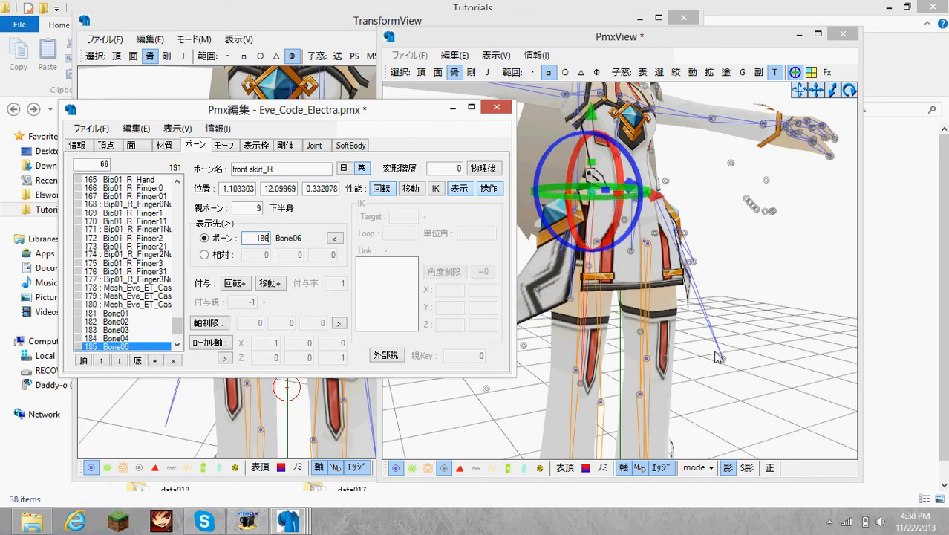
- Identify the left back skirt's end bone and set the display target of back skirt_L (37) to 182 (Bone02)
{"action": "left_click", "coordinate": [708, 318]}
{"action": "right_click_drag", "start_coordinate": [769, 322], "coordinate": [686, 317]}
{"action": "right_click_drag", "start_coordinate": [758, 351], "coordinate": [731, 381]}
{"action": "left_click", "coordinate": [732, 384]}
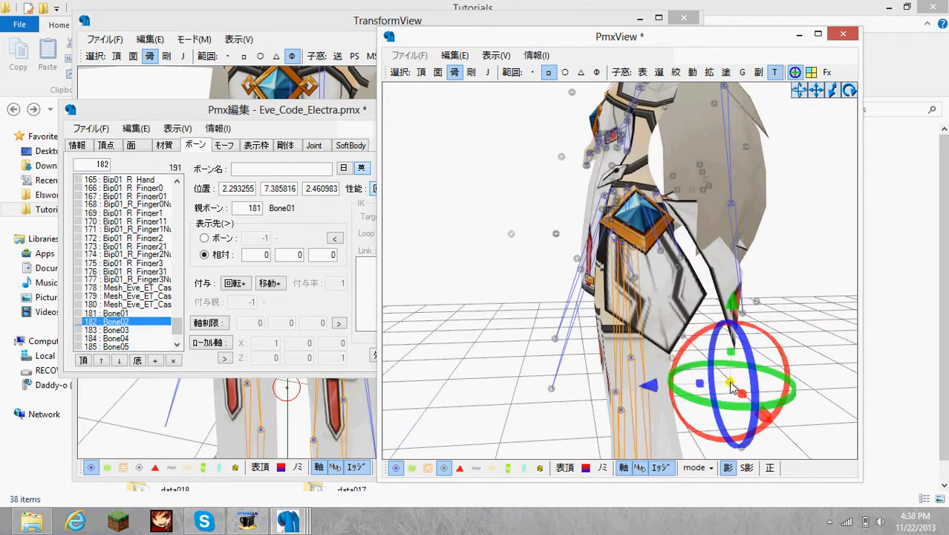
{"action": "right_click_drag", "start_coordinate": [644, 251], "coordinate": [661, 249]}
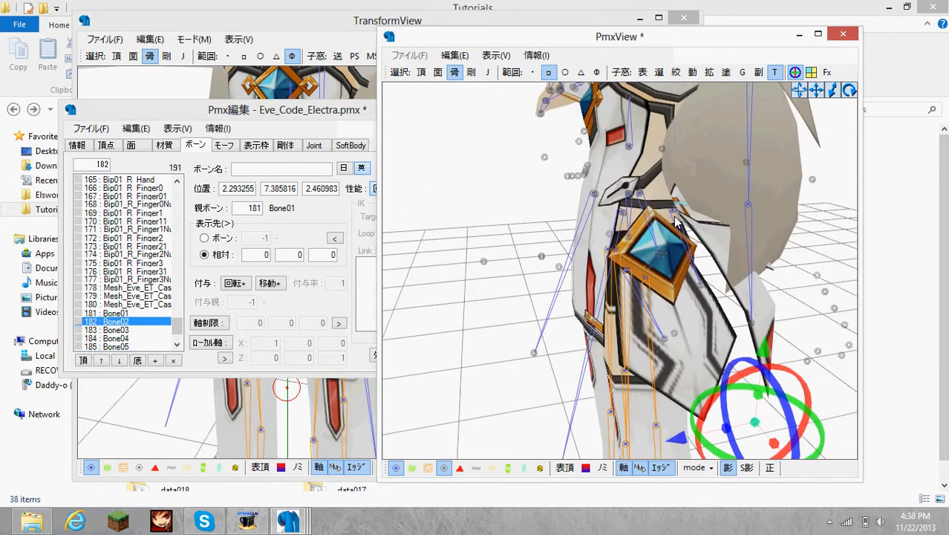
{"action": "left_click", "coordinate": [676, 214]}
{"action": "left_click", "coordinate": [249, 238]}
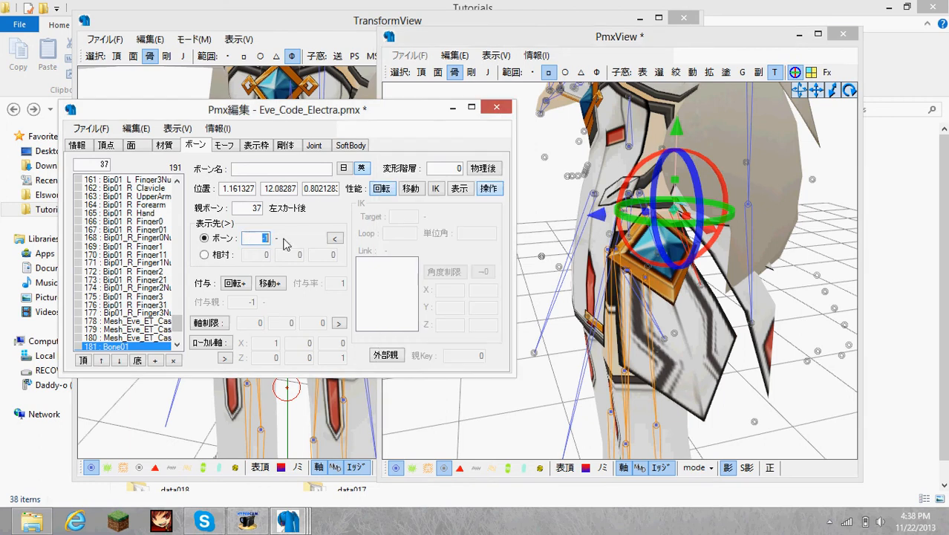
{"action": "left_click", "coordinate": [691, 192]}
{"action": "left_click", "coordinate": [677, 212]}
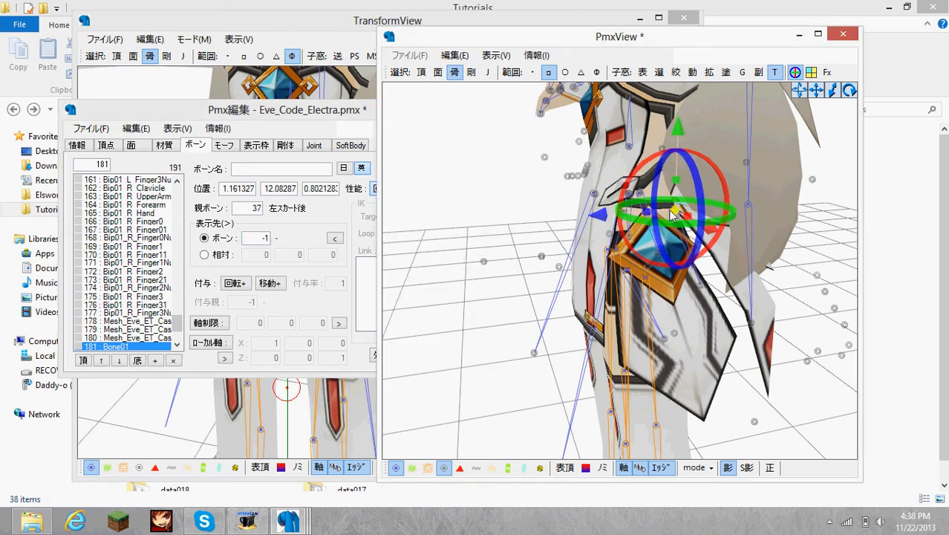
{"action": "left_click", "coordinate": [596, 210]}
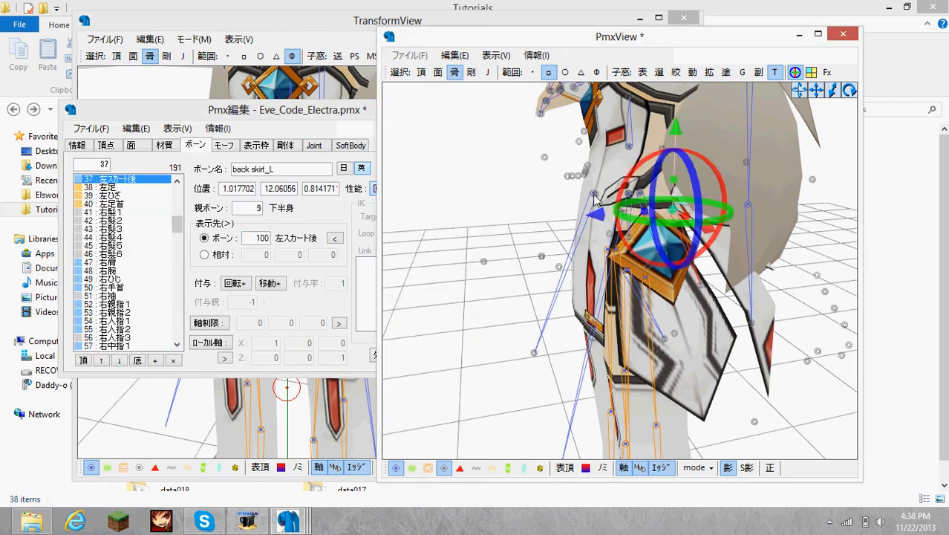
{"action": "left_click", "coordinate": [263, 238]}
{"action": "type", "text": "182"}
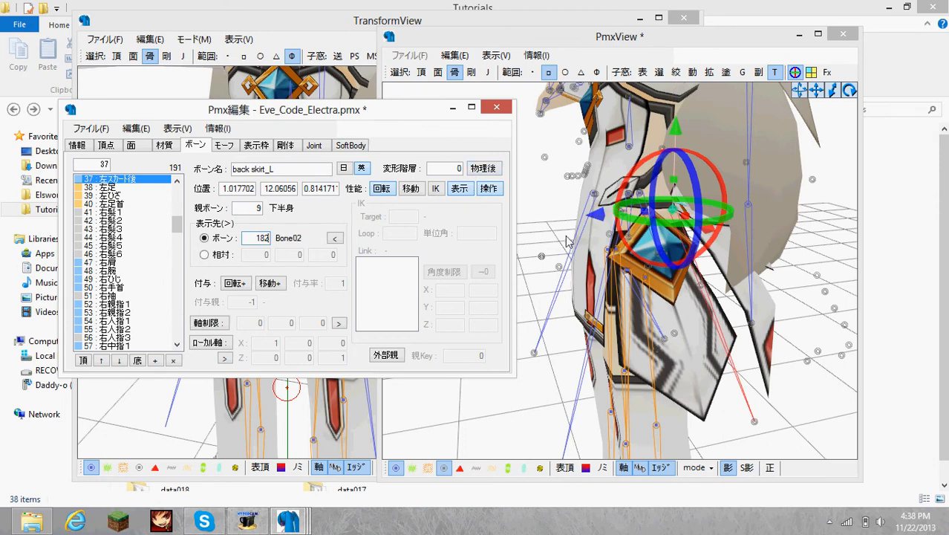
- Identify the right back skirt's end bone and set the display target of back skirt_R (67) to 184 (Bone04)
{"action": "right_click_drag", "start_coordinate": [566, 242], "coordinate": [597, 229]}
{"action": "left_click", "coordinate": [746, 376]}
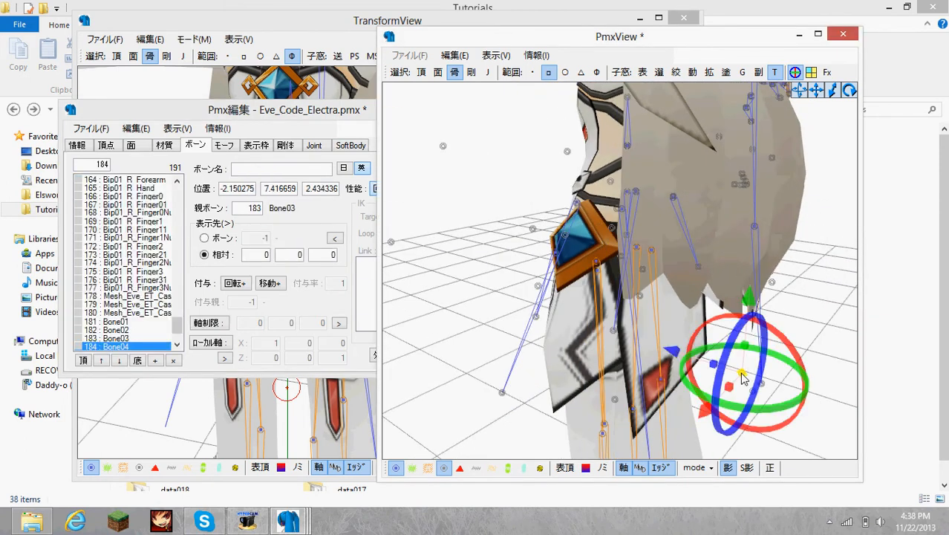
{"action": "left_click", "coordinate": [670, 351]}
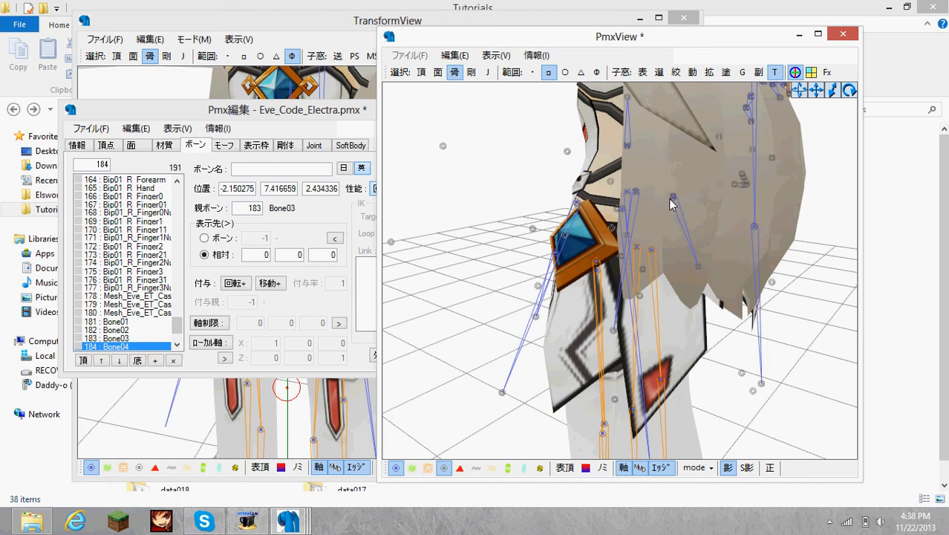
{"action": "left_click", "coordinate": [672, 199]}
{"action": "double_click", "coordinate": [257, 238]}
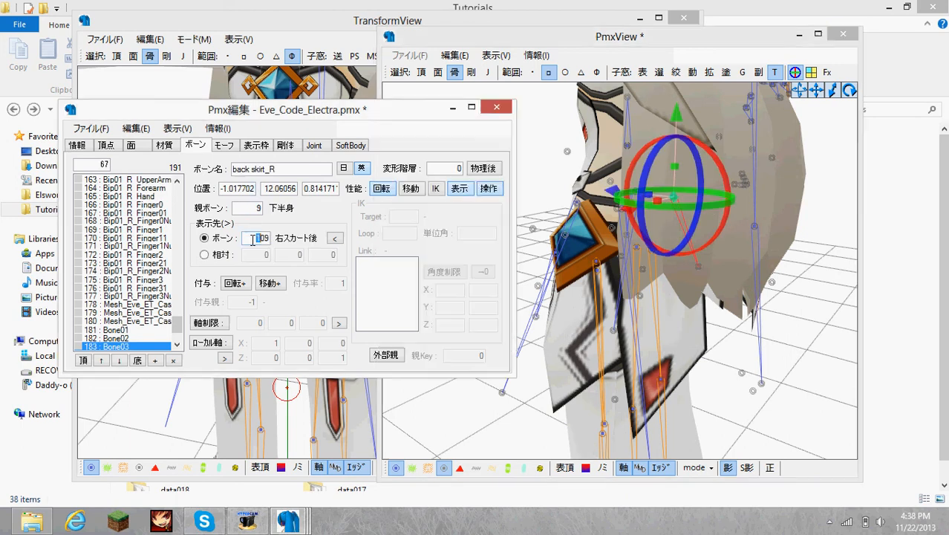
{"action": "type", "text": "1"}
{"action": "left_click", "coordinate": [335, 238]}
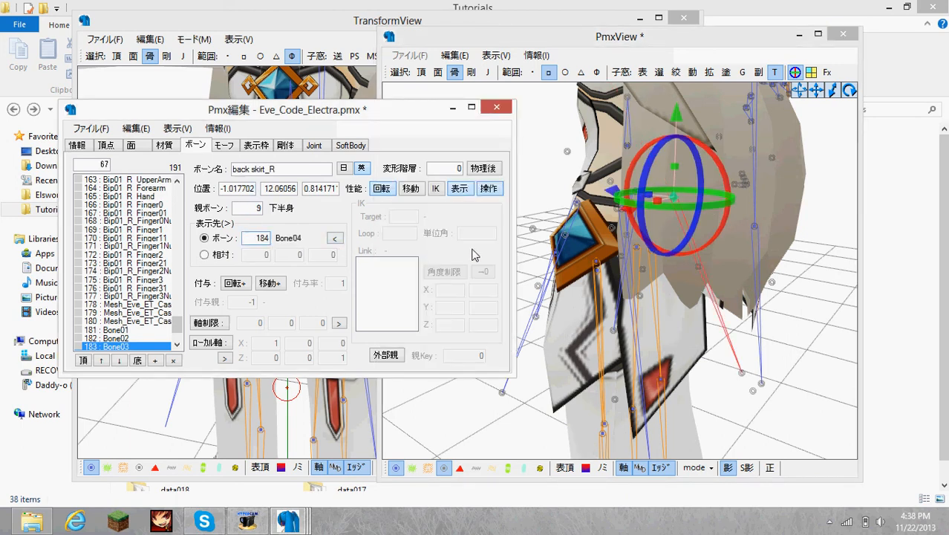
- Inspect the relinked skirt bones, the ponytail bones and the foot bones from several angles in TransformView
{"action": "left_click", "coordinate": [682, 306]}
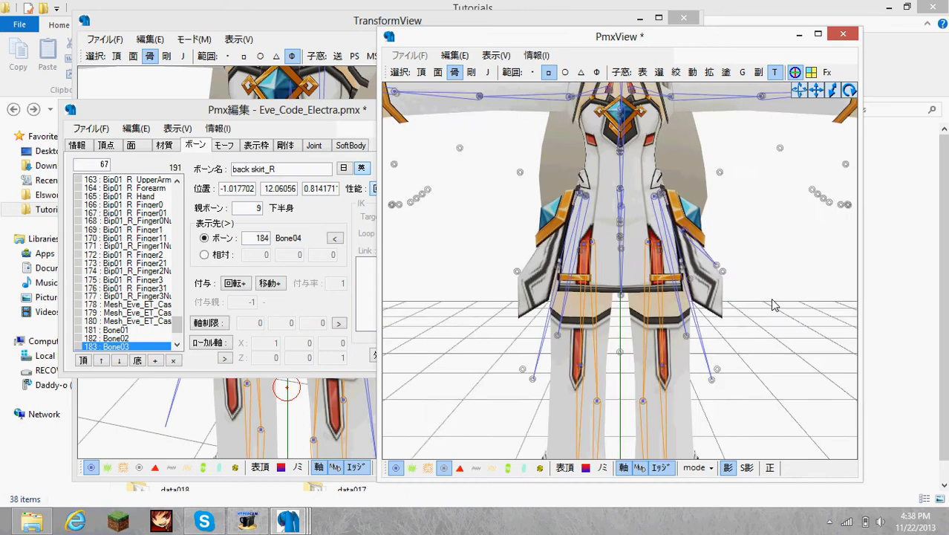
{"action": "scroll", "coordinate": [682, 297], "scroll_direction": "down", "scroll_amount": 3}
{"action": "scroll", "coordinate": [682, 294], "scroll_direction": "down", "scroll_amount": 3}
{"action": "left_click", "coordinate": [326, 81]}
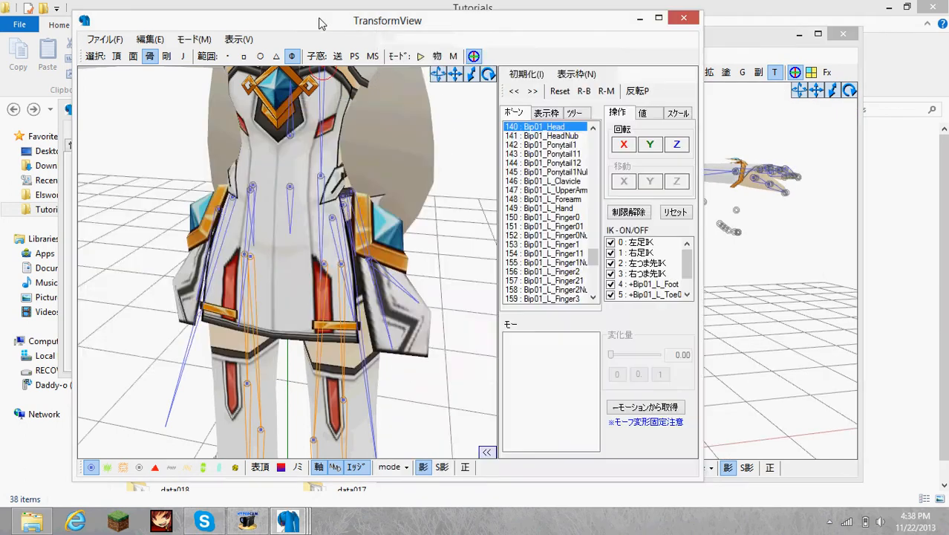
{"action": "scroll", "coordinate": [409, 212], "scroll_direction": "down", "scroll_amount": 3}
{"action": "left_click", "coordinate": [286, 234]}
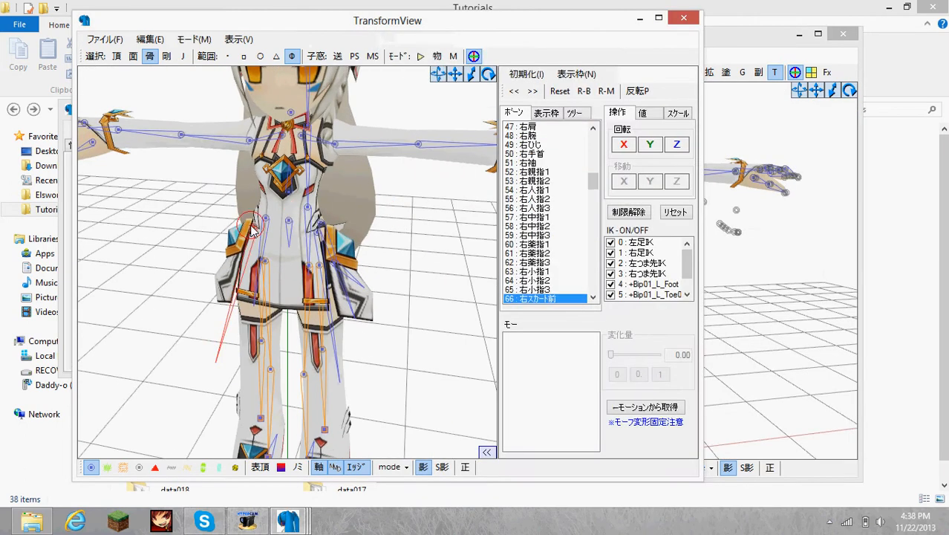
{"action": "scroll", "coordinate": [288, 227], "scroll_direction": "down", "scroll_amount": 2}
{"action": "left_click_drag", "start_coordinate": [283, 210], "coordinate": [362, 237]}
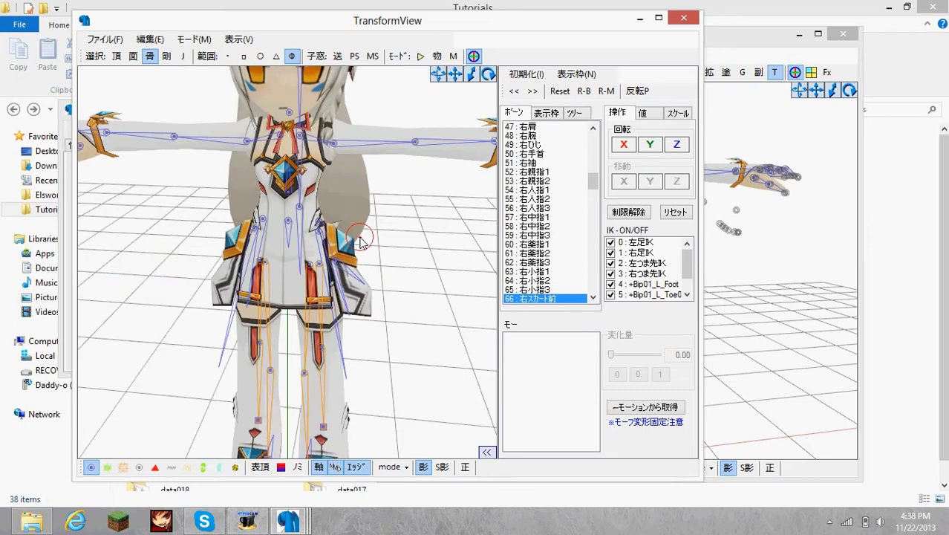
{"action": "right_click_drag", "start_coordinate": [362, 237], "coordinate": [331, 149]}
{"action": "left_click", "coordinate": [340, 135]}
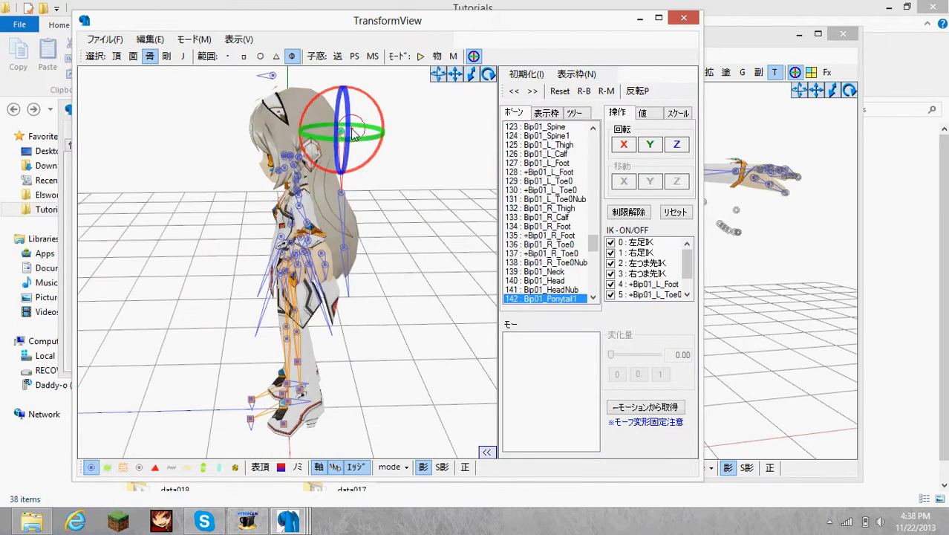
{"action": "scroll", "coordinate": [345, 135], "scroll_direction": "down", "scroll_amount": 1}
{"action": "left_click_drag", "start_coordinate": [365, 132], "coordinate": [367, 110]}
{"action": "right_click_drag", "start_coordinate": [343, 212], "coordinate": [402, 202]}
{"action": "right_click_drag", "start_coordinate": [356, 245], "coordinate": [424, 233]}
{"action": "right_click_drag", "start_coordinate": [365, 246], "coordinate": [338, 340]}
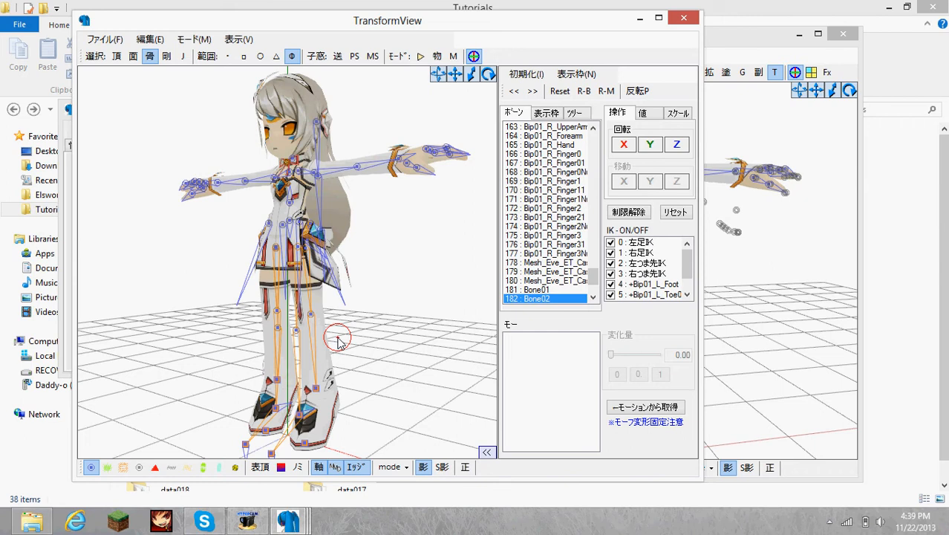
{"action": "right_click_drag", "start_coordinate": [338, 340], "coordinate": [376, 276]}
{"action": "scroll", "coordinate": [376, 273], "scroll_direction": "down", "scroll_amount": 4}
{"action": "left_click", "coordinate": [328, 417]}
- Return to the model editor and examine the IK settings of the right ankle's IK bone and its neighbouring leg and toe IK bones
{"action": "left_click", "coordinate": [287, 520]}
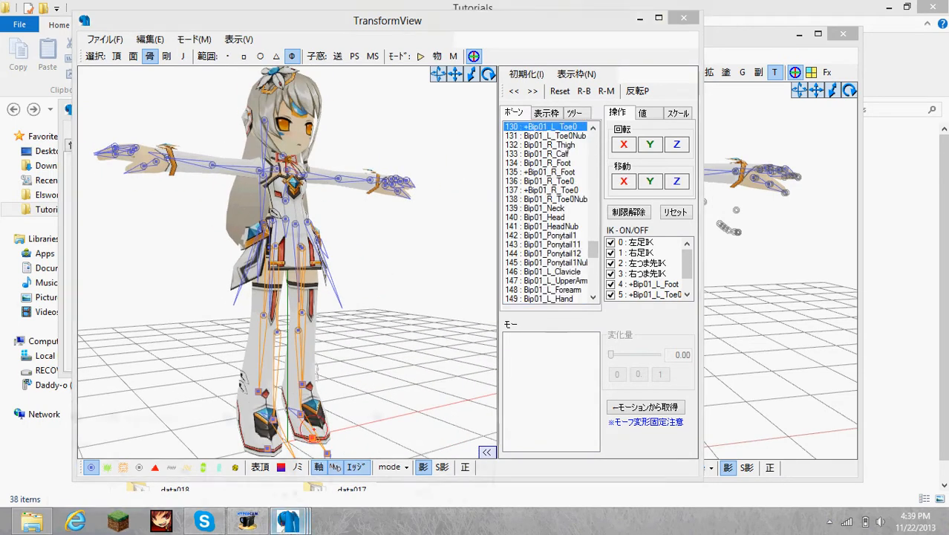
{"action": "mouse_move", "coordinate": [189, 466]}
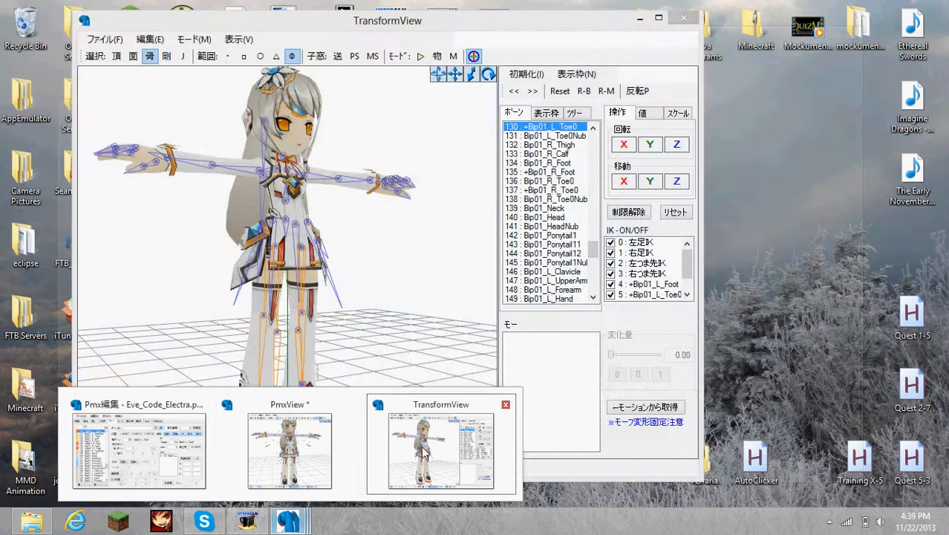
{"action": "mouse_move", "coordinate": [310, 449]}
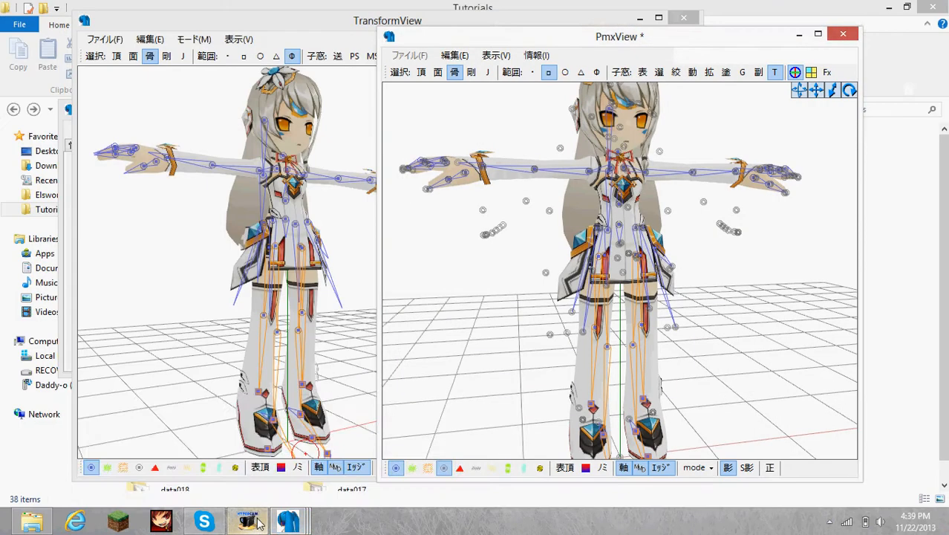
{"action": "mouse_move", "coordinate": [288, 520]}
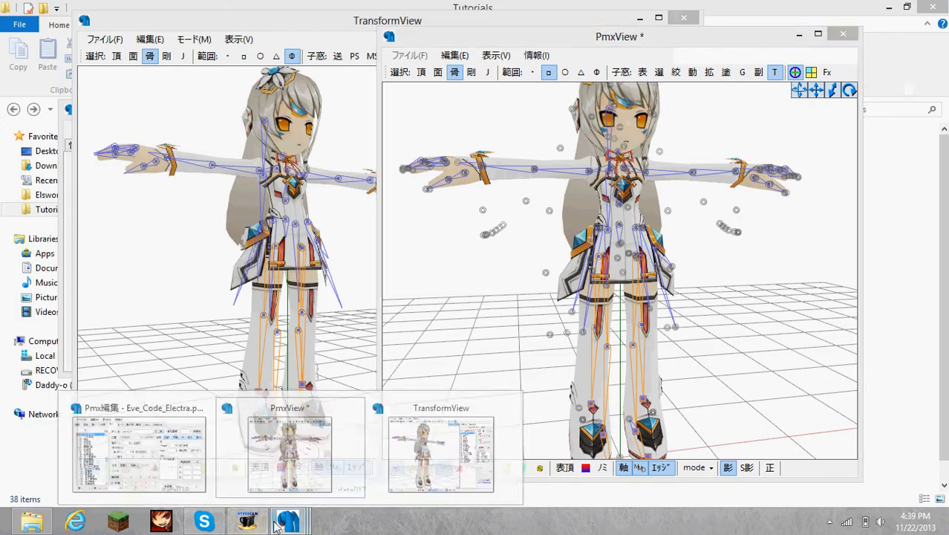
{"action": "left_click", "coordinate": [148, 446]}
{"action": "mouse_move", "coordinate": [663, 384]}
{"action": "right_mouse_down"}
{"action": "mouse_move", "coordinate": [685, 381]}
{"action": "mouse_move", "coordinate": [665, 382]}
{"action": "mouse_move", "coordinate": [669, 398]}
{"action": "right_mouse_up"}
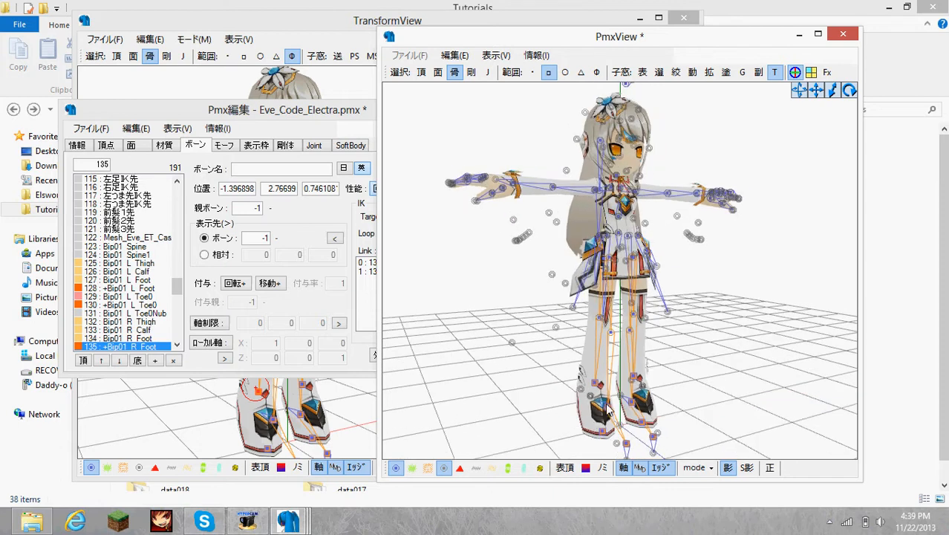
{"action": "left_click", "coordinate": [610, 409]}
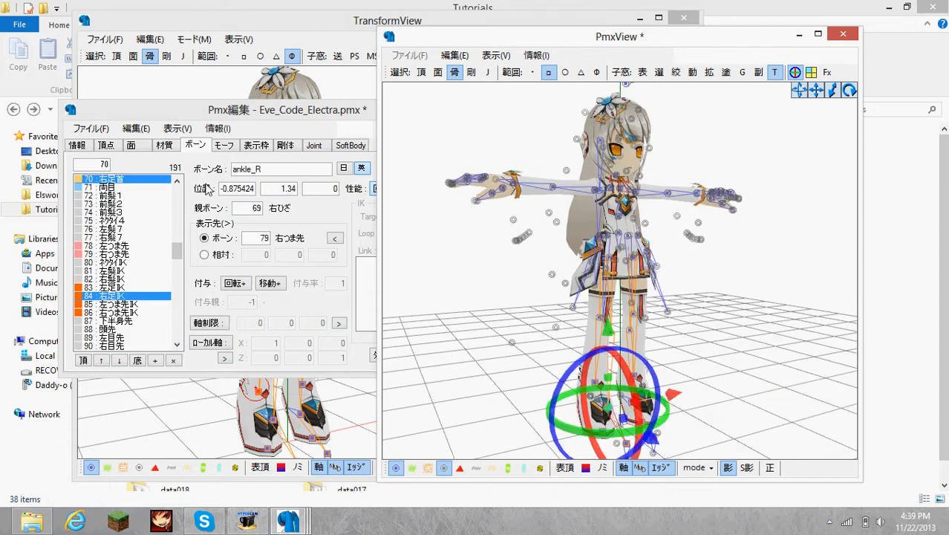
{"action": "left_click", "coordinate": [122, 296]}
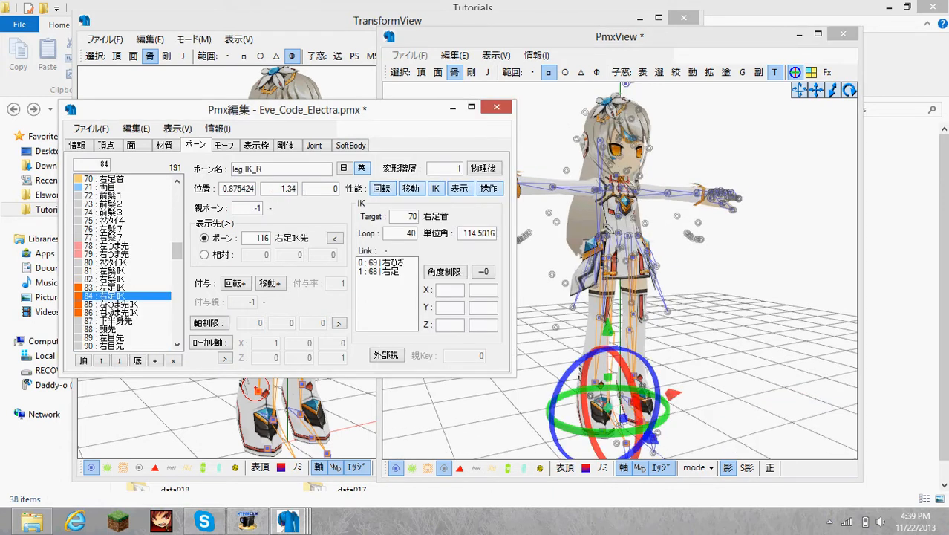
{"action": "left_click", "coordinate": [109, 312]}
{"action": "left_click", "coordinate": [109, 296]}
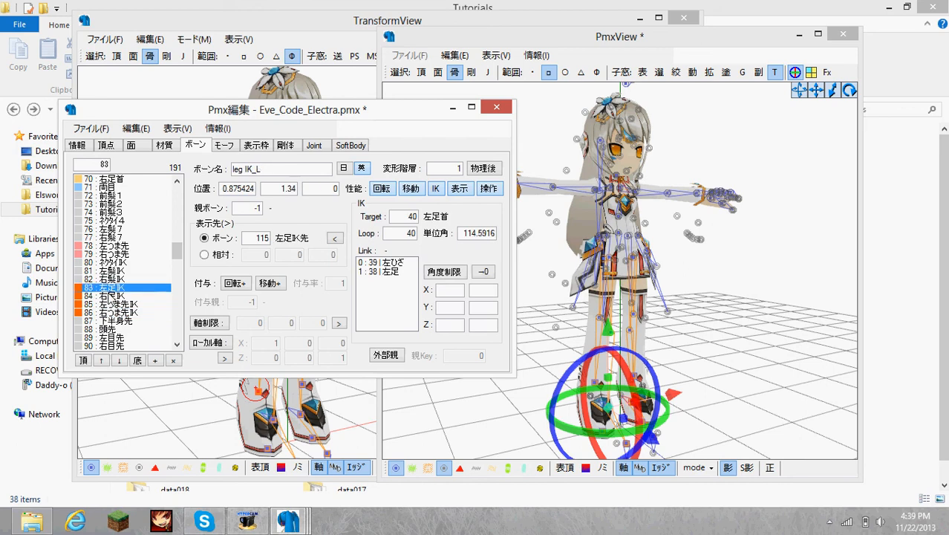
{"action": "left_click", "coordinate": [109, 313]}
- Delete the knee and leg links from the IK settings of leg IK_L (83) and leg IK_R (84)
{"action": "left_click", "coordinate": [110, 287]}
{"action": "left_click", "coordinate": [380, 266]}
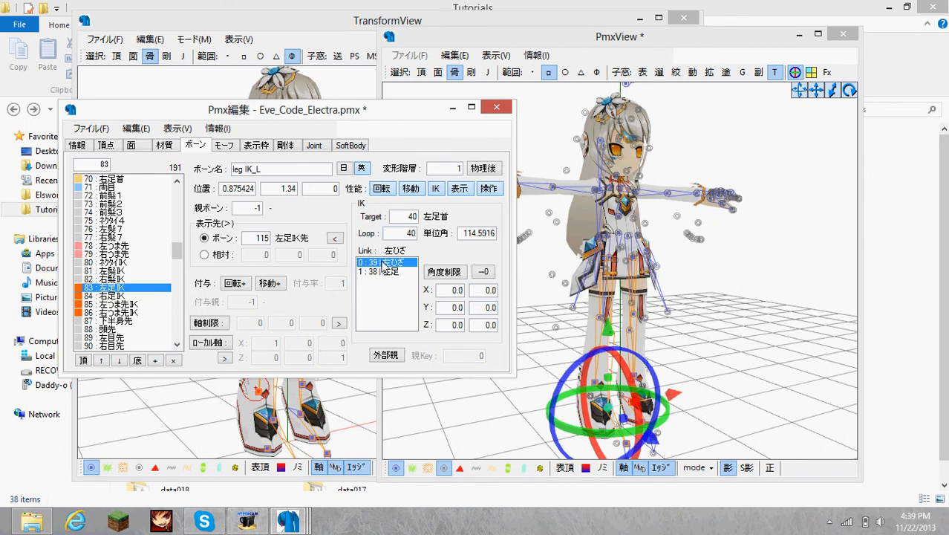
{"action": "key", "text": "Delete"}
{"action": "key", "text": "Delete"}
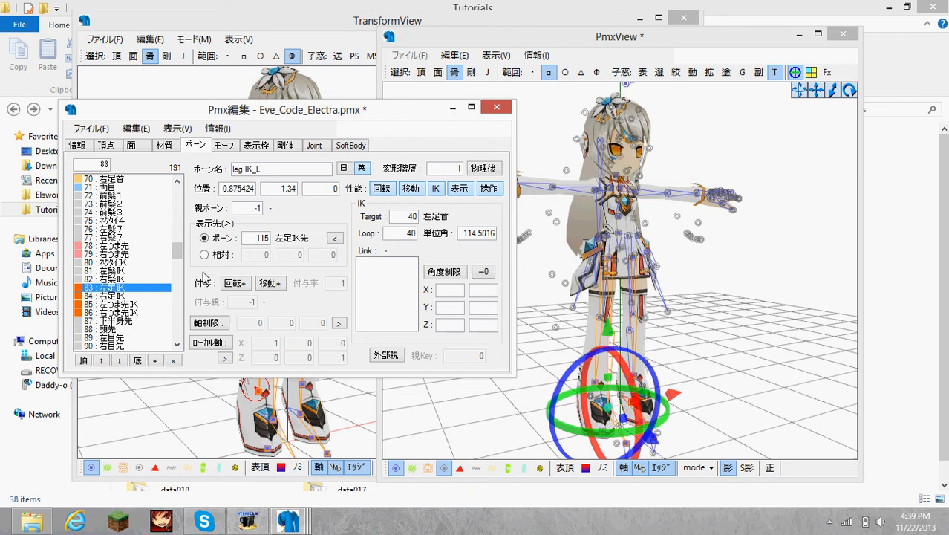
{"action": "left_click", "coordinate": [133, 295]}
{"action": "left_click", "coordinate": [380, 263]}
{"action": "key", "text": "Delete"}
{"action": "key", "text": "Delete"}
- Delete the ankle link from the IK settings of toe IK_L (85) and toe IK_R (86)
{"action": "left_click", "coordinate": [124, 303]}
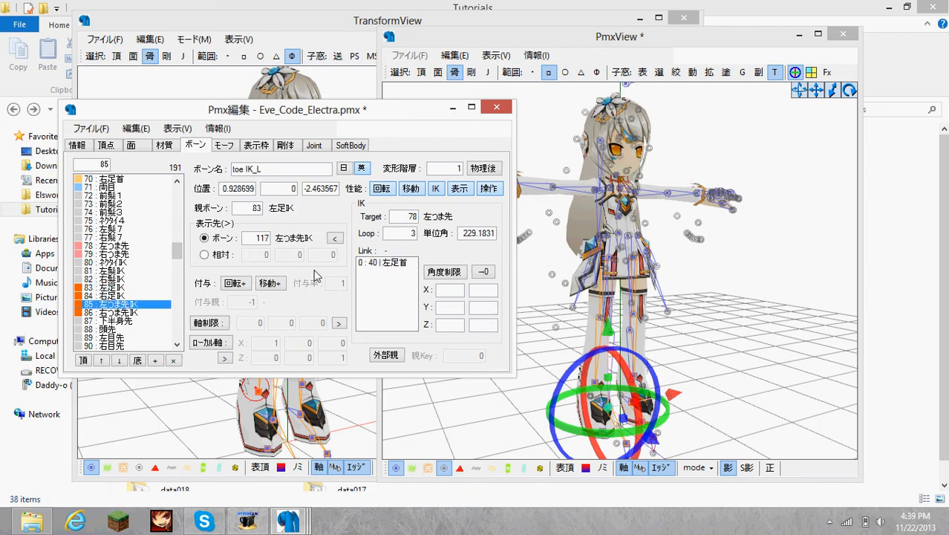
{"action": "left_click", "coordinate": [379, 262]}
{"action": "key", "text": "Delete"}
{"action": "left_click", "coordinate": [136, 315]}
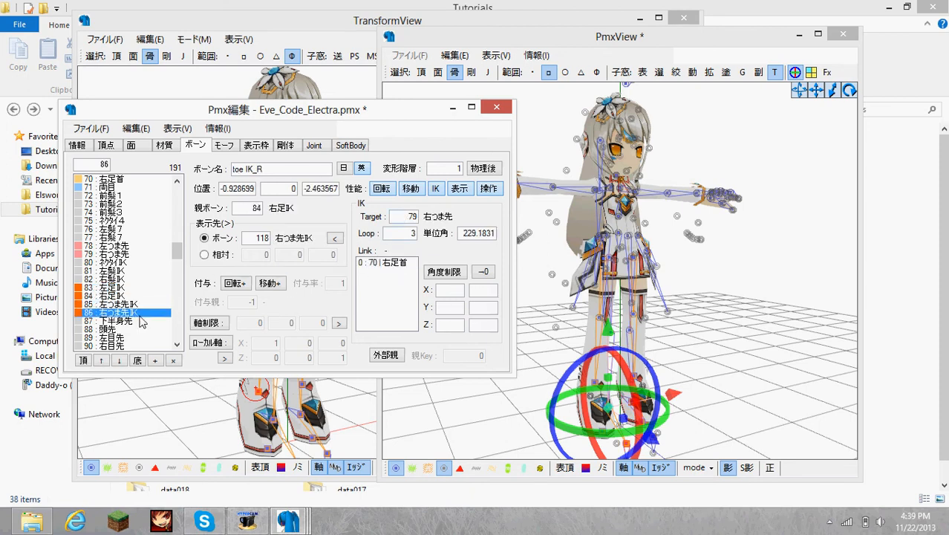
{"action": "left_click", "coordinate": [379, 263]}
{"action": "key", "text": "Delete"}
- Delete the IK links of the original right foot and toe IK bones, +Bip01 R Foot (135) and +Bip01 R Toe0 (137)
{"action": "left_click", "coordinate": [133, 287]}
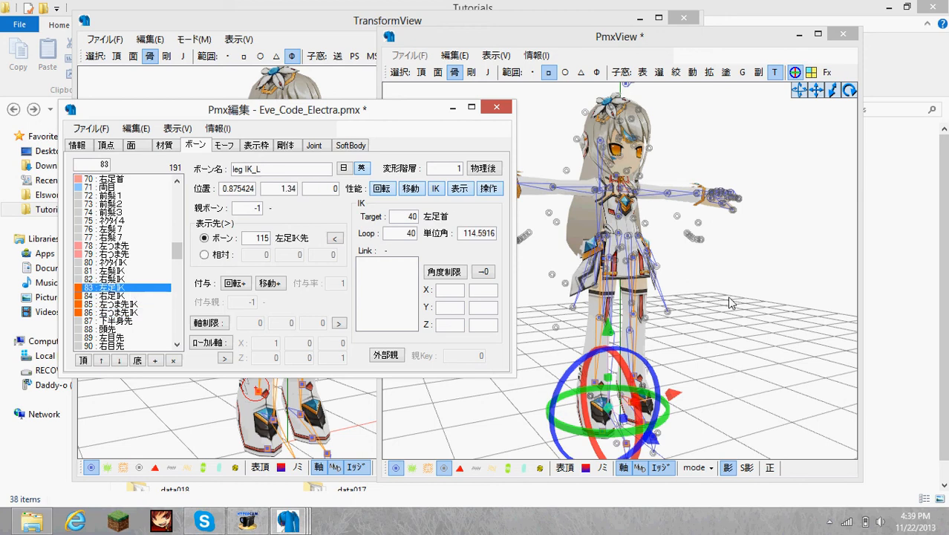
{"action": "right_click_drag", "start_coordinate": [714, 299], "coordinate": [621, 407]}
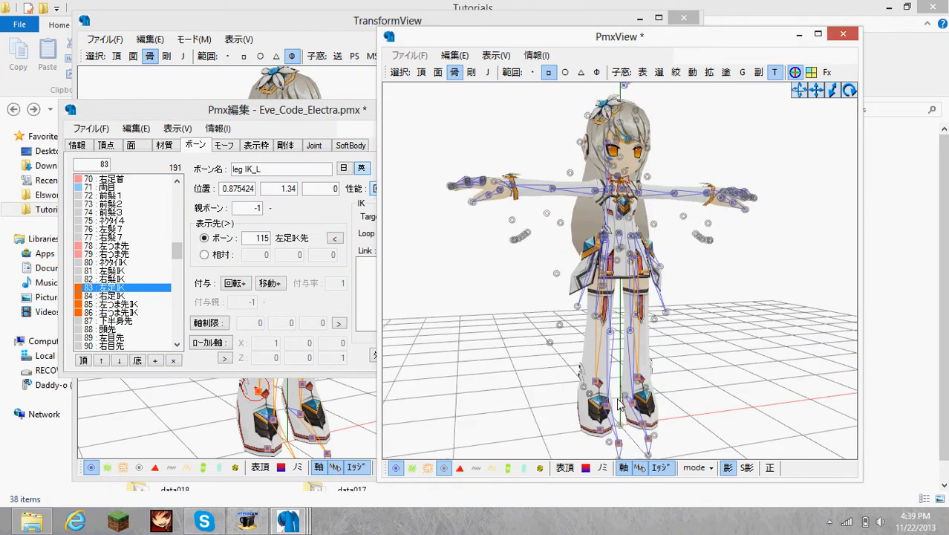
{"action": "left_click", "coordinate": [602, 435]}
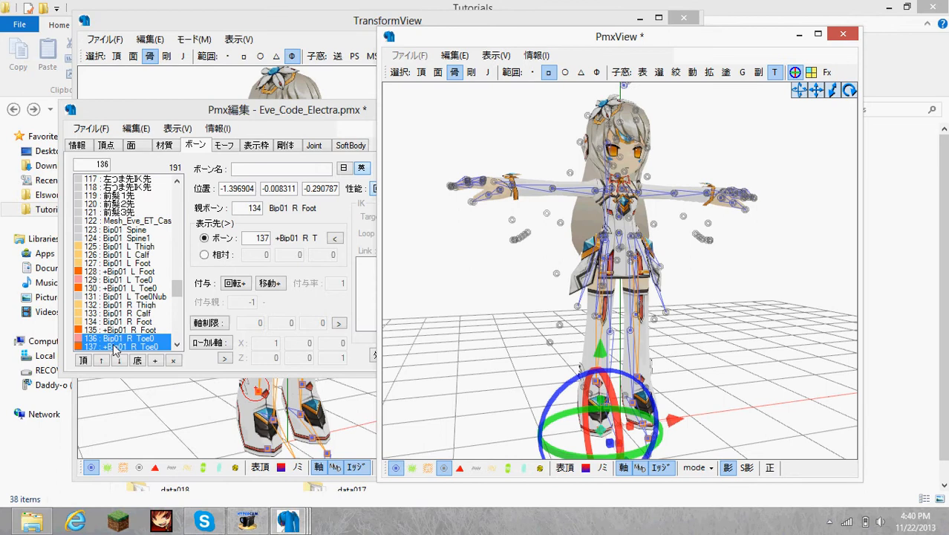
{"action": "left_click", "coordinate": [113, 347]}
{"action": "left_click", "coordinate": [380, 264]}
{"action": "left_click", "coordinate": [169, 330]}
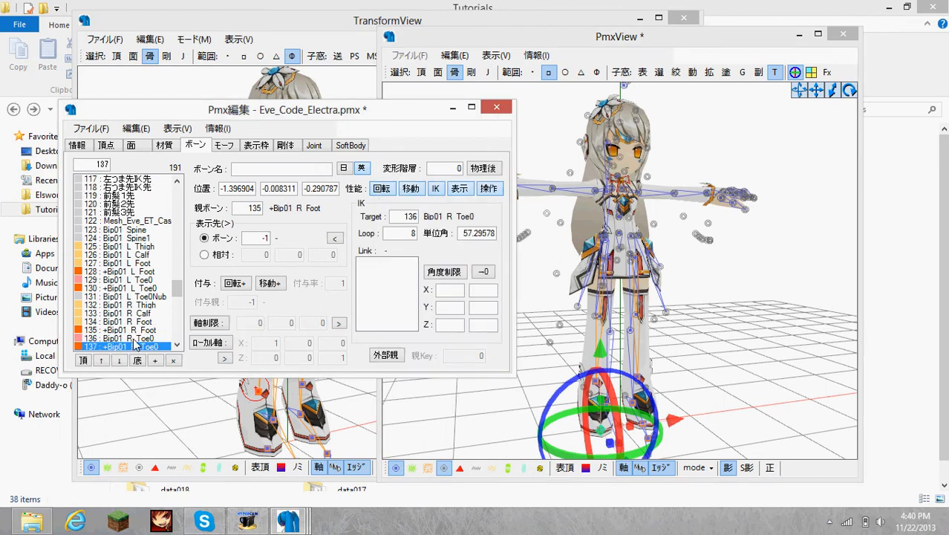
{"action": "left_click", "coordinate": [388, 264]}
- Delete the IK links of the original left foot and toe IK bones, +Bip01 L Foot (128) and +Bip01 L Toe0 (130)
{"action": "left_click", "coordinate": [116, 288]}
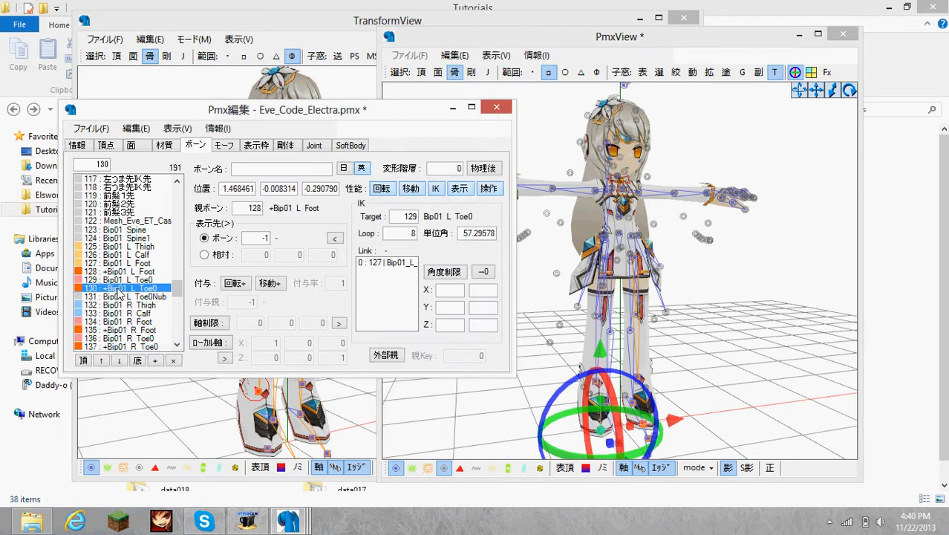
{"action": "left_click", "coordinate": [138, 272]}
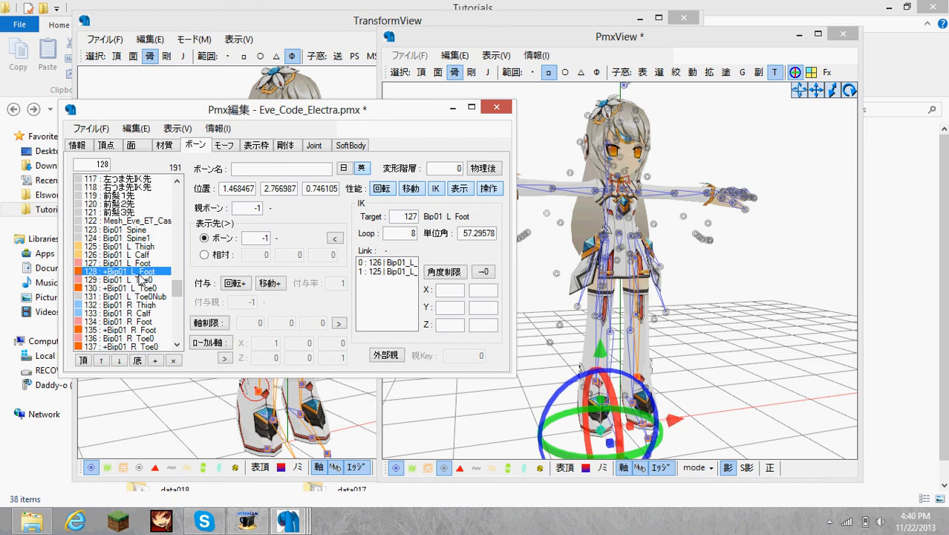
{"action": "left_click", "coordinate": [388, 262]}
{"action": "key", "text": "Delete"}
{"action": "key", "text": "Delete"}
- Clear the IK targets of +Bip01 L Toe0 (130), +Bip01 L Foot (128) and +Bip01 R Foot (135)
{"action": "left_click", "coordinate": [130, 288]}
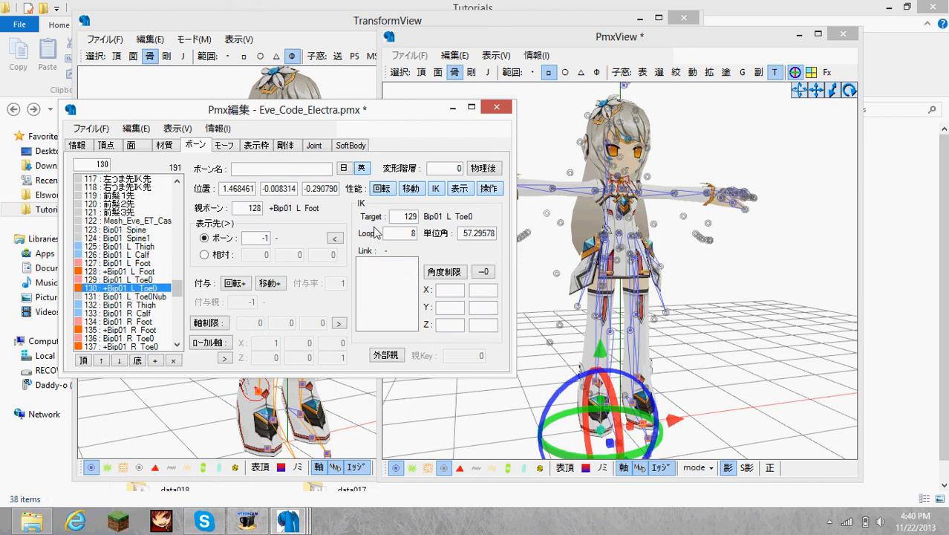
{"action": "double_click", "coordinate": [405, 216]}
{"action": "key", "text": "BackSpace"}
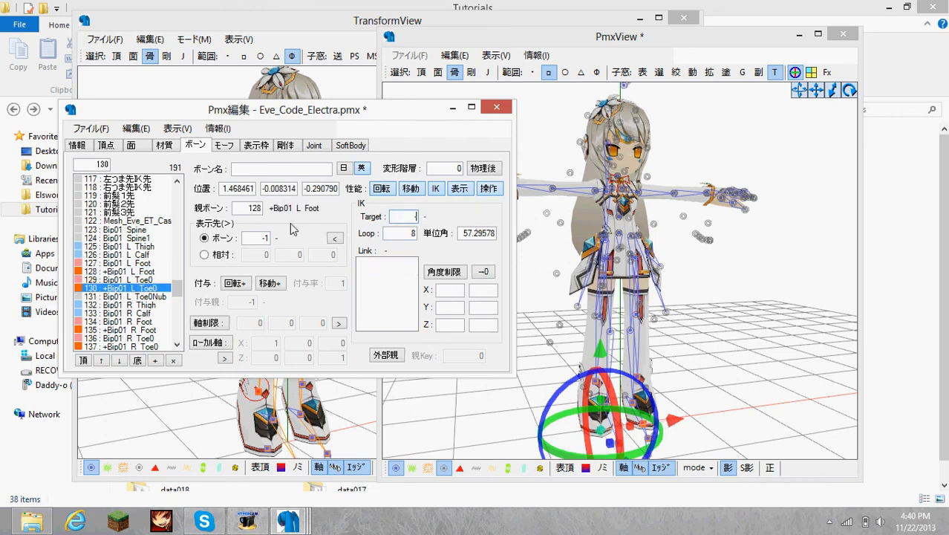
{"action": "left_click", "coordinate": [104, 271]}
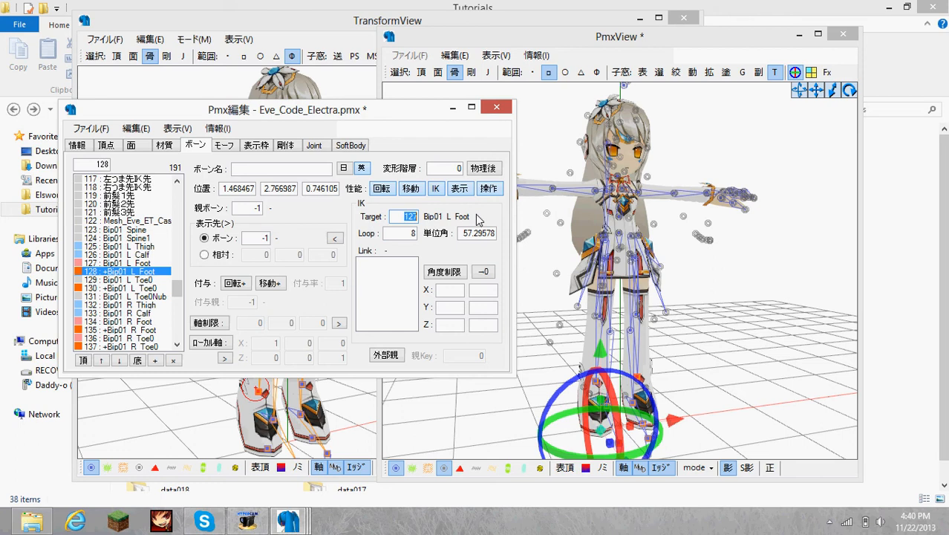
{"action": "key", "text": "BackSpace"}
{"action": "left_click", "coordinate": [115, 330]}
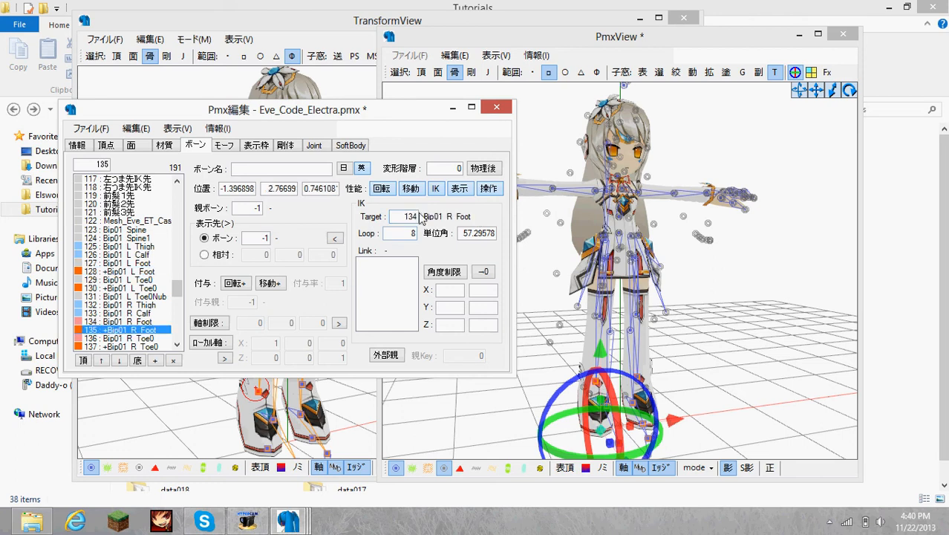
{"action": "key", "text": "BackSpace"}
- Review the IK targets and links of the +Bip01 foot and toe IK bones on both legs
{"action": "left_click", "coordinate": [134, 346]}
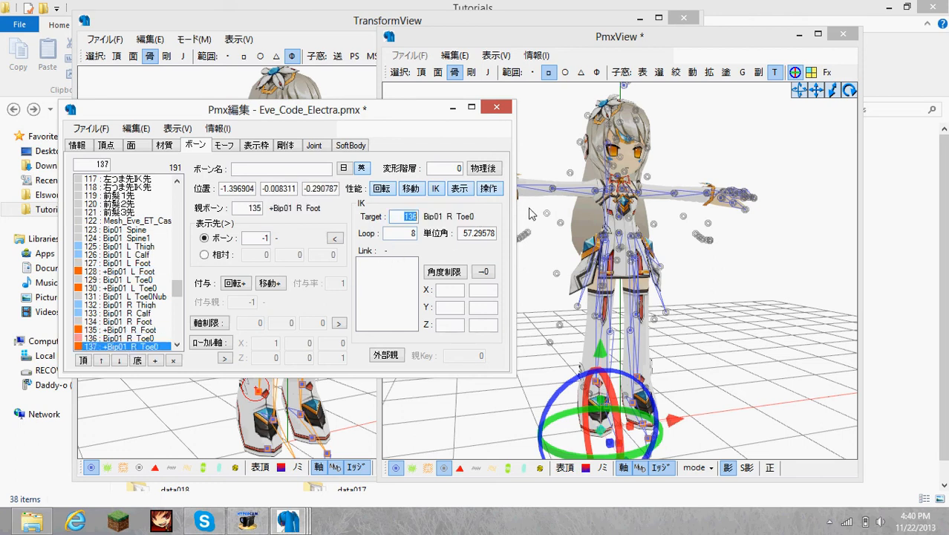
{"action": "left_click", "coordinate": [530, 214]}
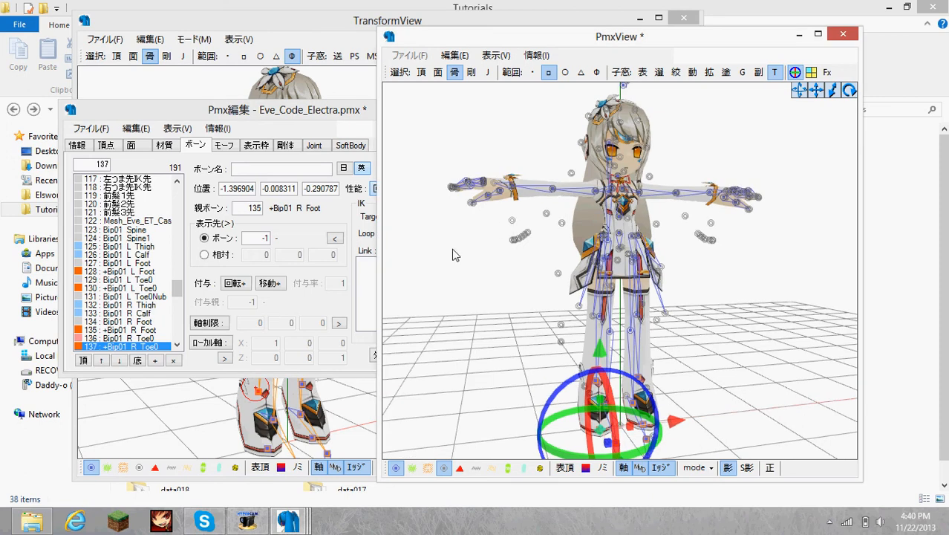
{"action": "left_click", "coordinate": [265, 238]}
{"action": "left_click", "coordinate": [130, 330]}
{"action": "left_click", "coordinate": [130, 346]}
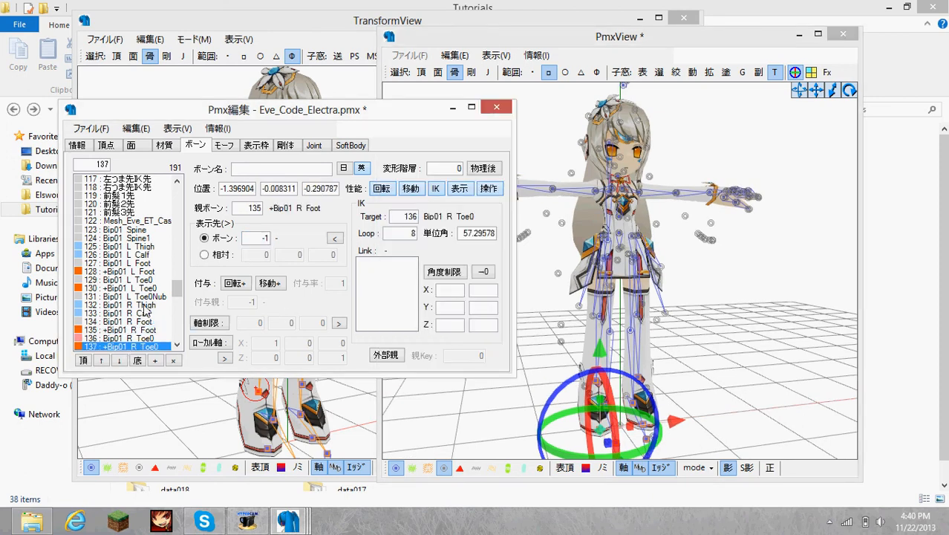
{"action": "left_click", "coordinate": [126, 288]}
{"action": "left_click", "coordinate": [131, 270]}
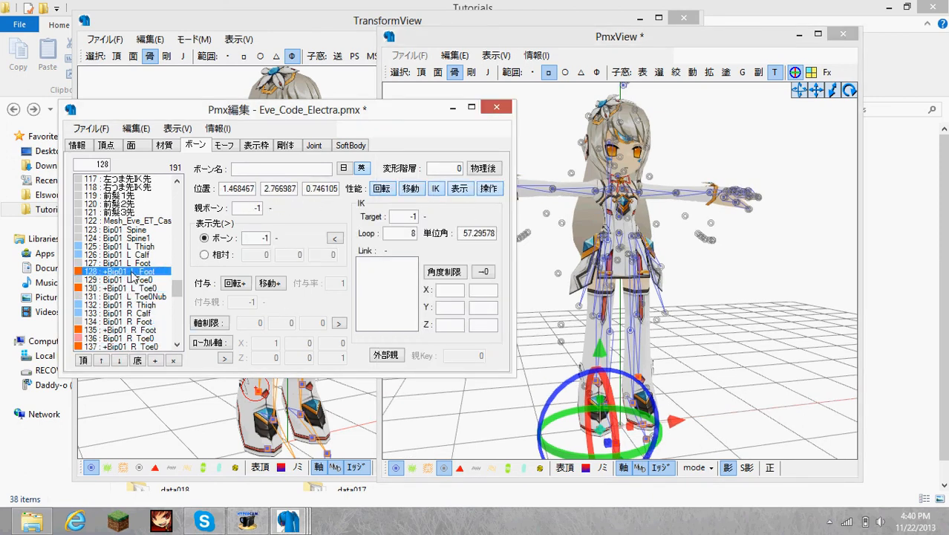
{"action": "right_click_drag", "start_coordinate": [793, 300], "coordinate": [769, 298]}
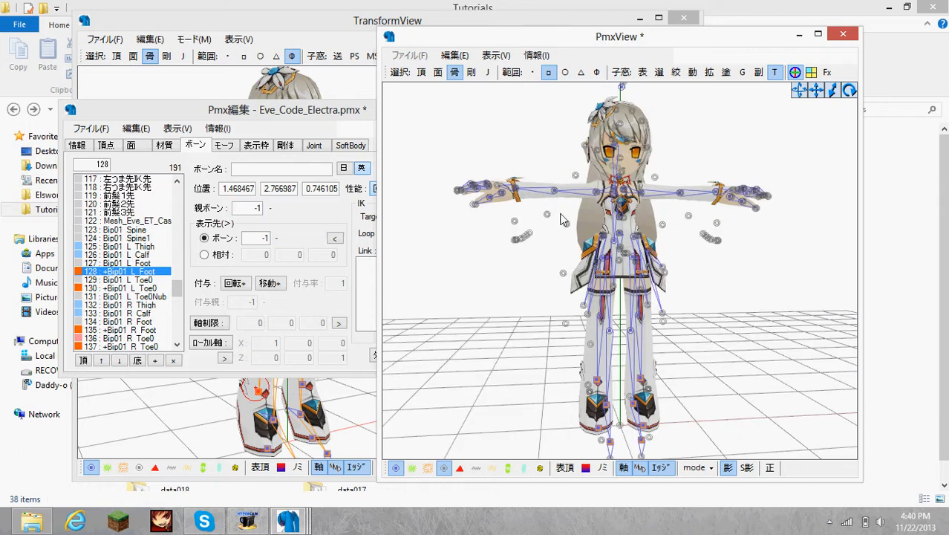
- Save a copy of the model as Eve_Code_Electra_MD-compat in the Tutorials folder in PMX format
{"action": "left_click", "coordinate": [100, 131]}
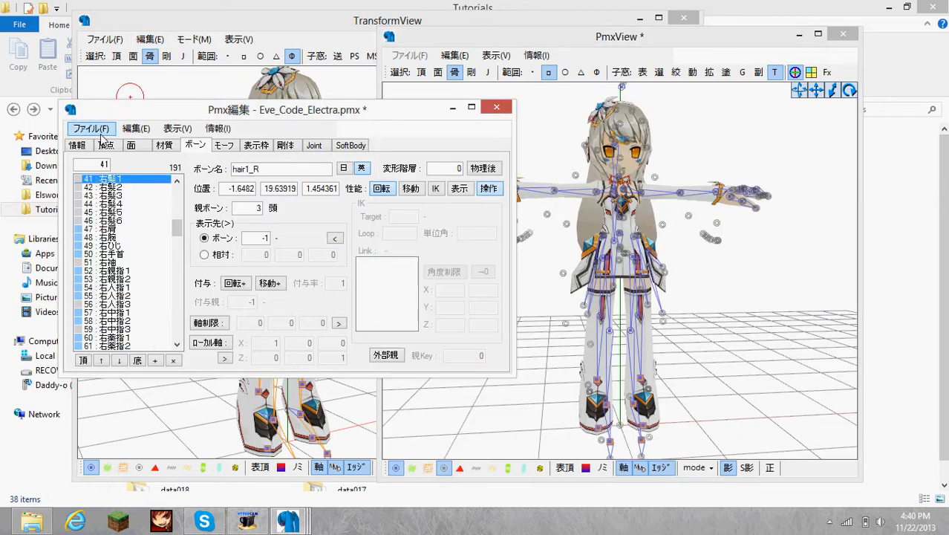
{"action": "left_click", "coordinate": [100, 131]}
{"action": "left_click", "coordinate": [132, 193]}
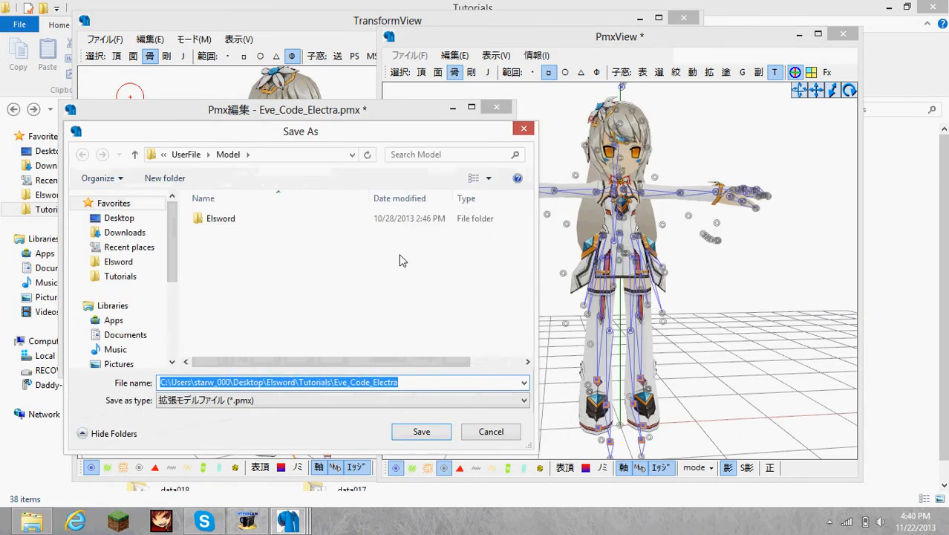
{"action": "left_click", "coordinate": [118, 261]}
{"action": "left_click", "coordinate": [121, 277]}
{"action": "left_click", "coordinate": [277, 381]}
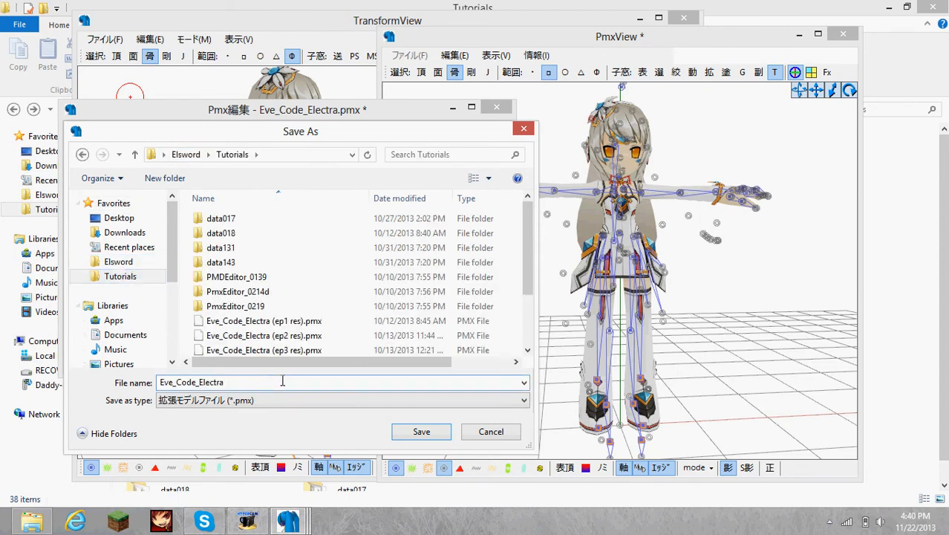
{"action": "type", "text": "_"}
{"action": "key", "text": "BackSpace"}
{"action": "type", "text": "_MD-compat"}
{"action": "key", "text": "Return"}
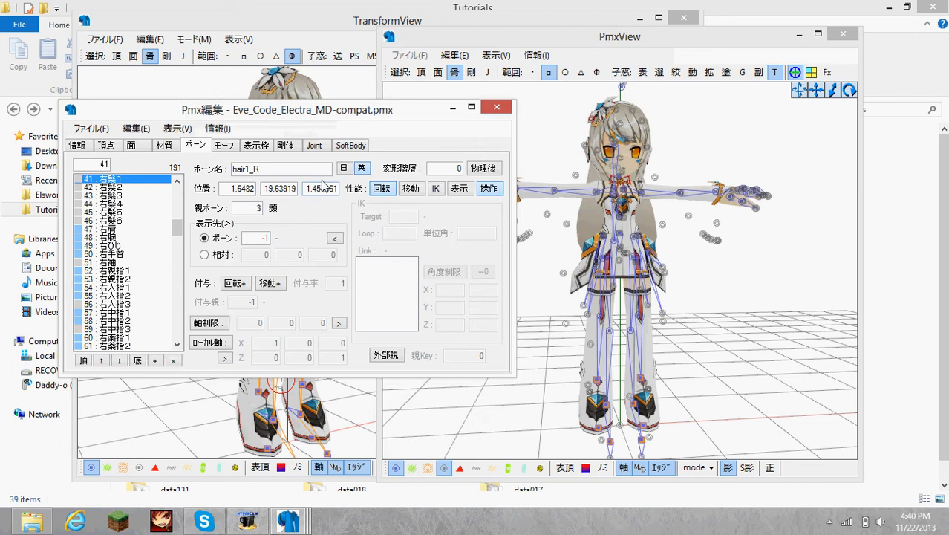
- Launch PMDEditor from the PMDEditor_0139 folder and close the PMX editor holding the saved model
{"action": "left_click", "coordinate": [239, 6]}
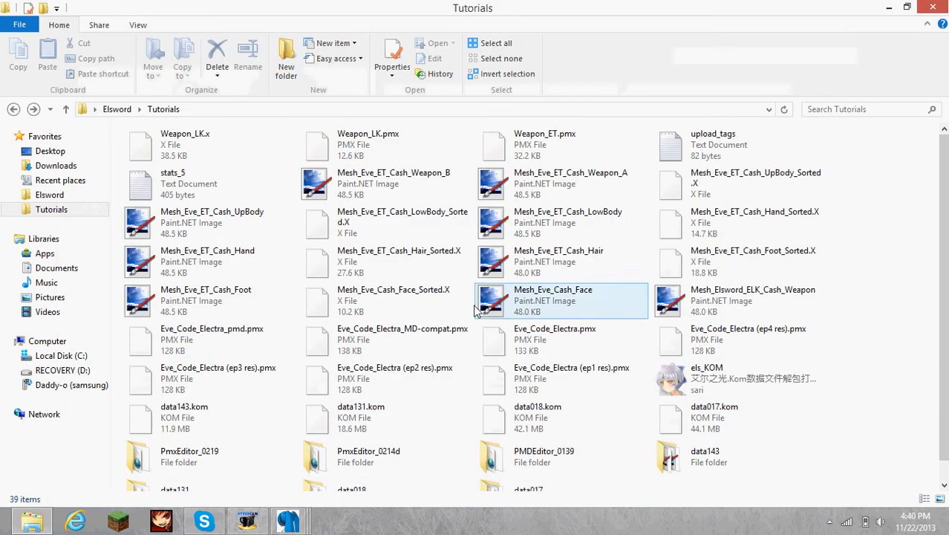
{"action": "double_click", "coordinate": [600, 475]}
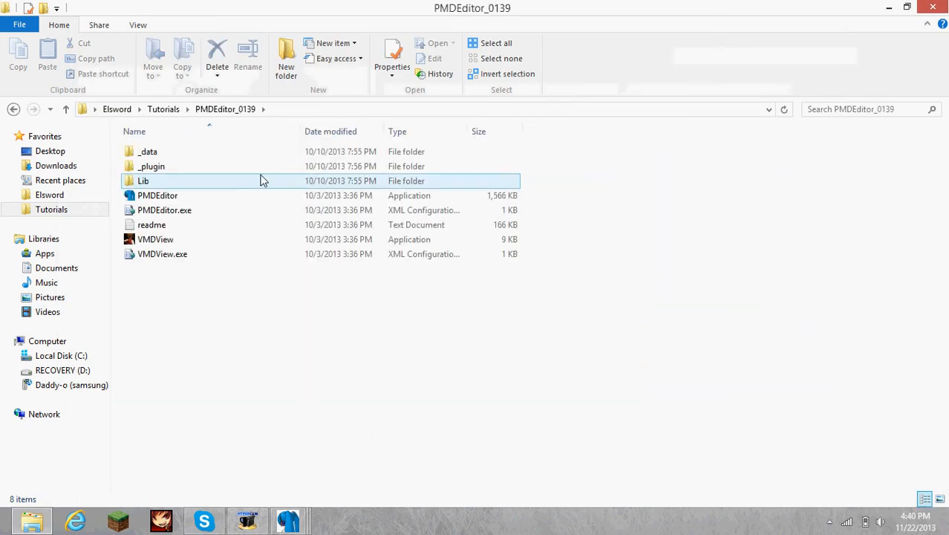
{"action": "double_click", "coordinate": [191, 197]}
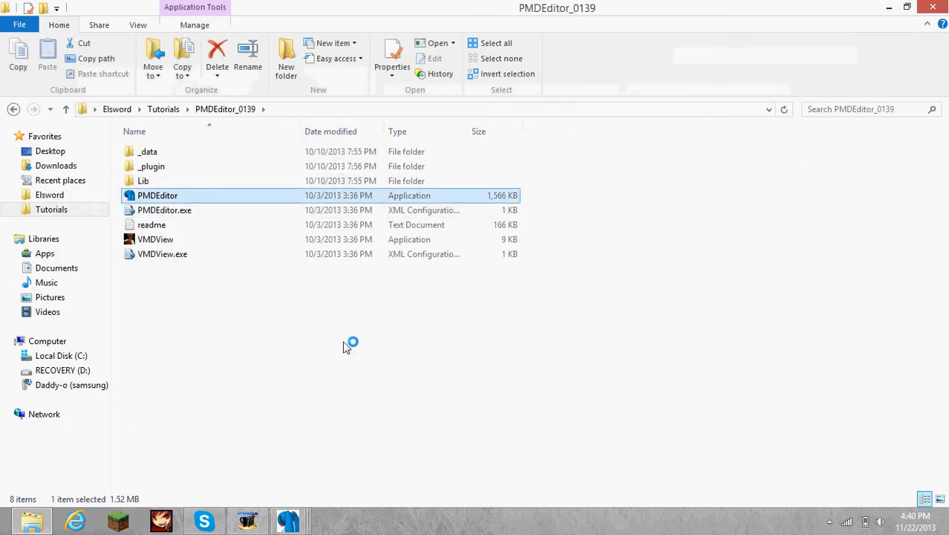
{"action": "left_click", "coordinate": [296, 527]}
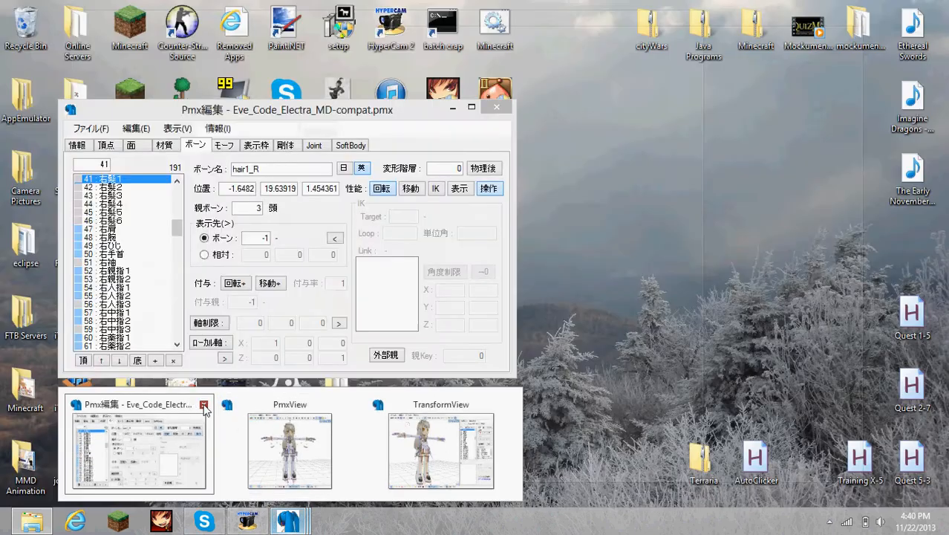
{"action": "left_click", "coordinate": [204, 405]}
{"action": "left_click", "coordinate": [390, 327]}
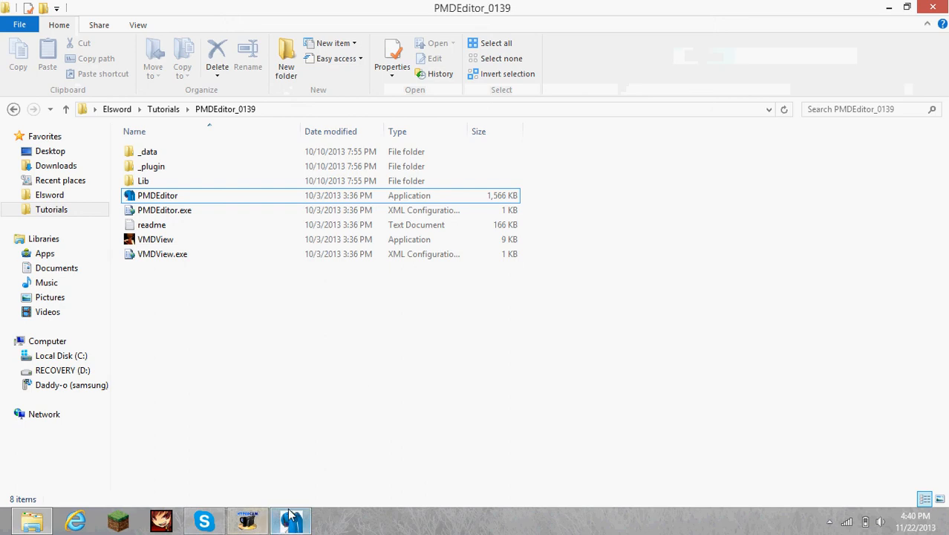
- Dismiss all the plug-in loading errors during PMDEditor's startup
{"action": "key", "text": "Return"}
{"action": "key", "text": "Return"}
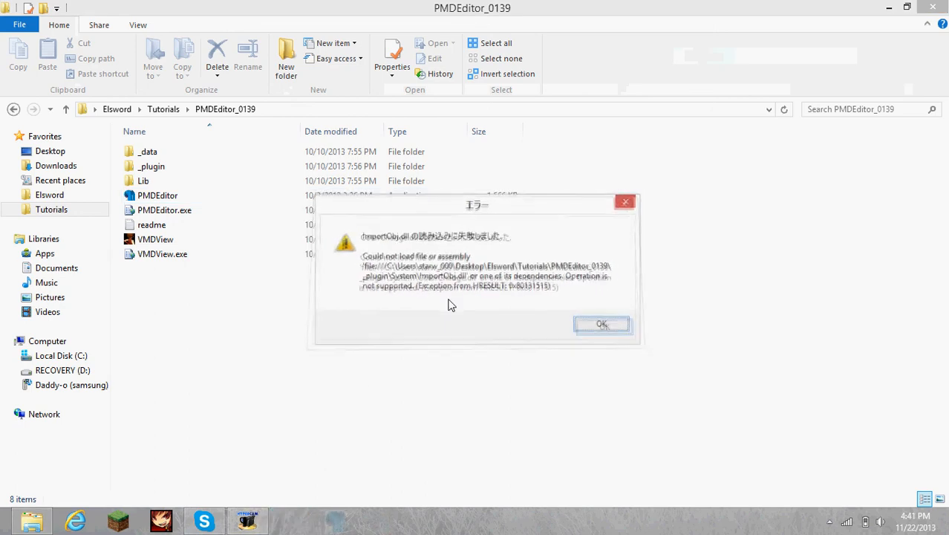
{"action": "key", "text": "Return"}
{"action": "key", "text": "Return"}
{"action": "key", "text": "Return"}
{"action": "key", "text": "Return"}
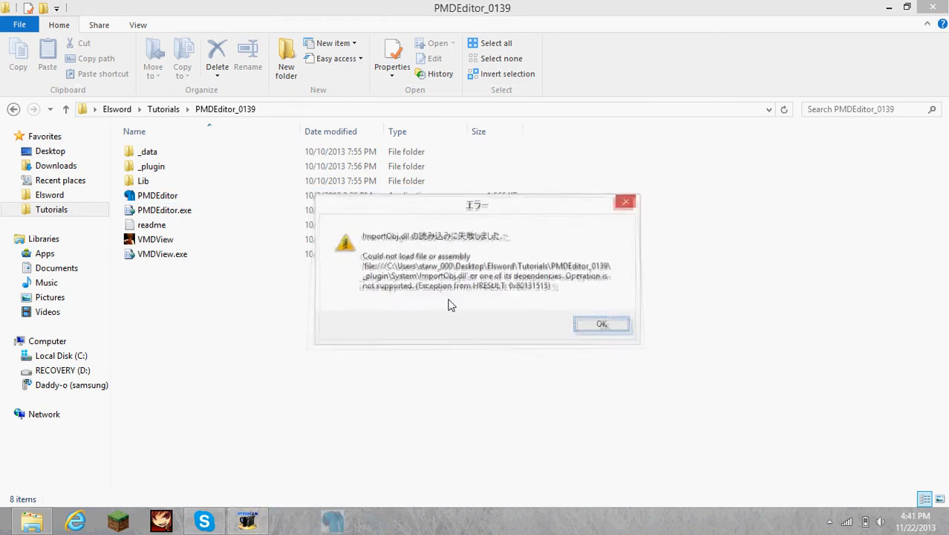
{"action": "key", "text": "Return"}
{"action": "key", "text": "Return"}
{"action": "key", "text": "Return"}
{"action": "key", "text": "Return"}
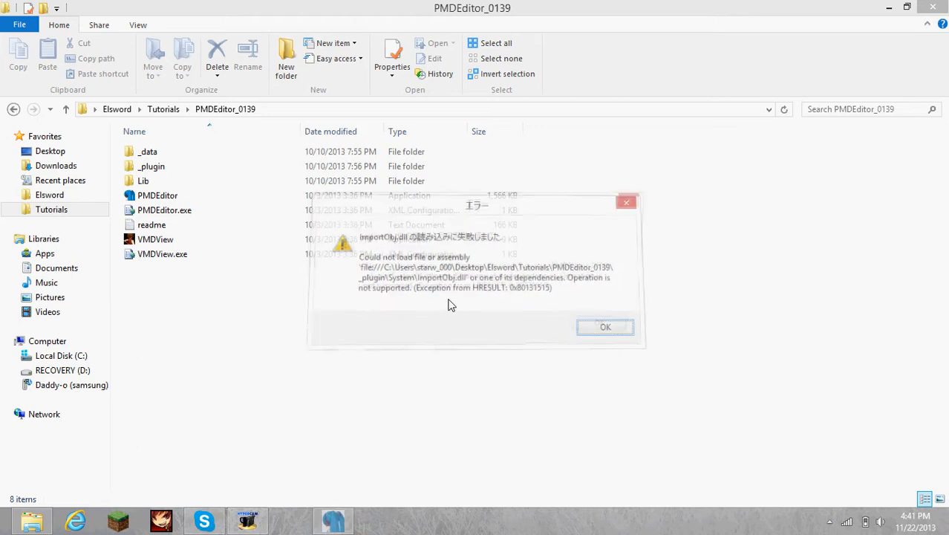
{"action": "key", "text": "Return"}
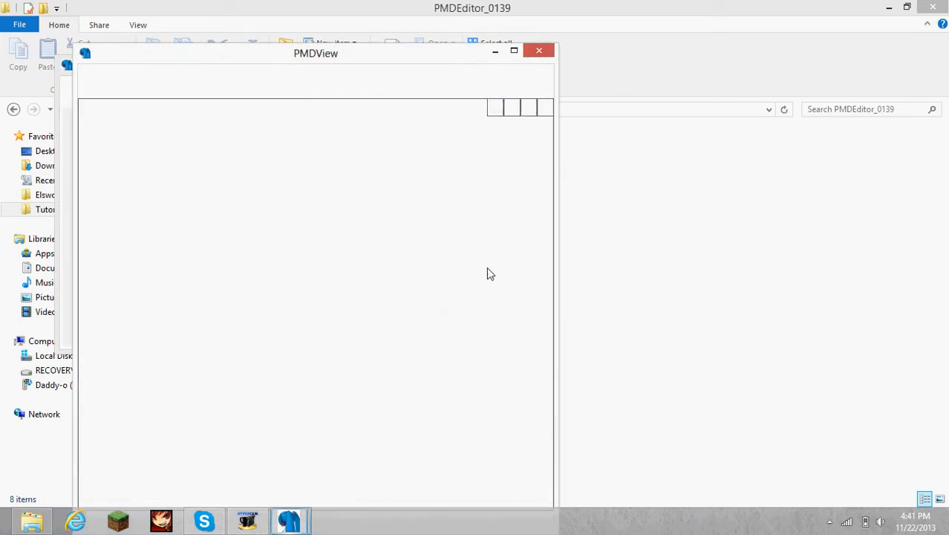
- Move the PMDView window clear of the editor and switch the empty editor to PMD editing mode
{"action": "left_click_drag", "start_coordinate": [168, 54], "coordinate": [341, 29]}
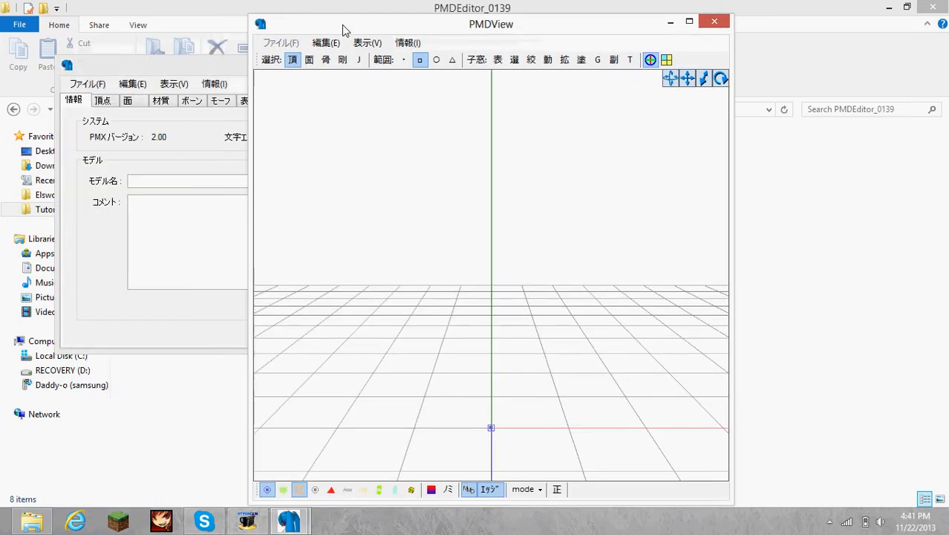
{"action": "left_click", "coordinate": [223, 66]}
{"action": "left_click", "coordinate": [214, 83]}
{"action": "left_click", "coordinate": [231, 99]}
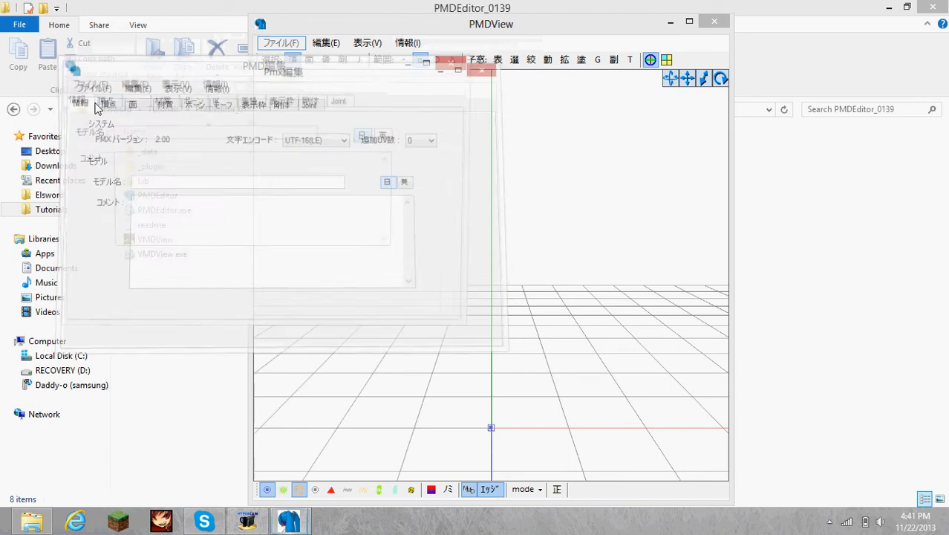
- Open Eve_Code_Electra_MD-compat.pmx from the Tutorials folder in PMDEditor
{"action": "left_click", "coordinate": [87, 83]}
{"action": "left_click", "coordinate": [121, 119]}
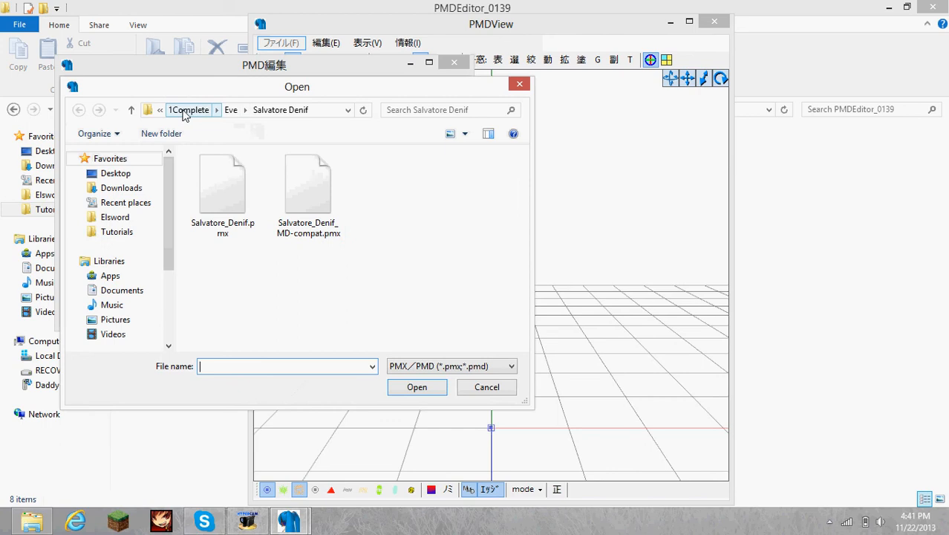
{"action": "left_click", "coordinate": [120, 236]}
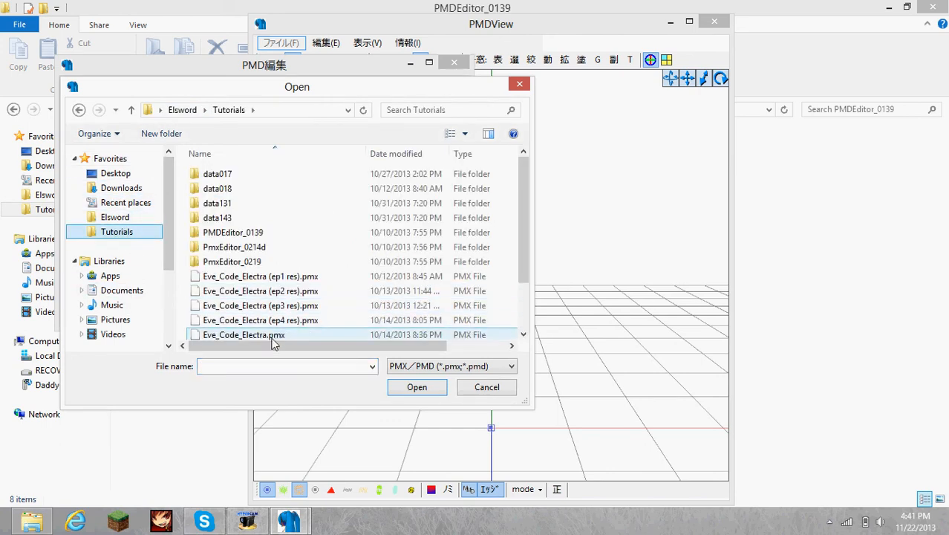
{"action": "left_click", "coordinate": [275, 334]}
{"action": "scroll", "coordinate": [276, 324], "scroll_direction": "down", "scroll_amount": 1}
{"action": "double_click", "coordinate": [275, 303]}
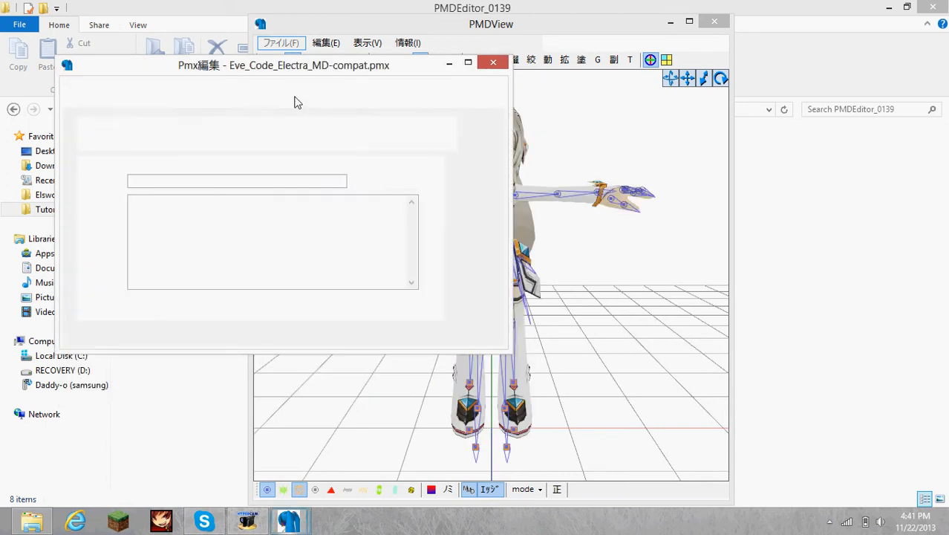
- Switch the loaded model to PMD editing mode and show its IK list
{"action": "left_click_drag", "start_coordinate": [344, 71], "coordinate": [329, 77]}
{"action": "left_click", "coordinate": [199, 90]}
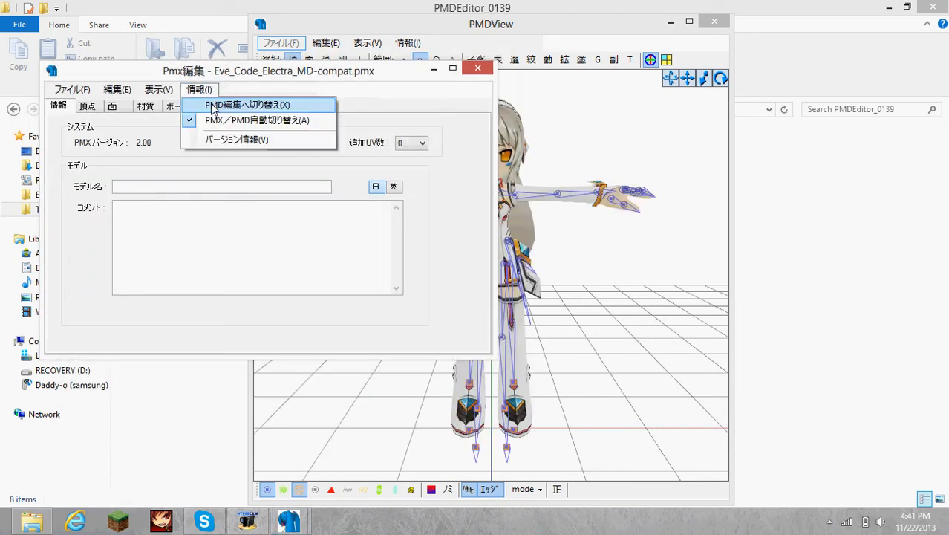
{"action": "left_click", "coordinate": [227, 101]}
{"action": "left_click", "coordinate": [200, 107]}
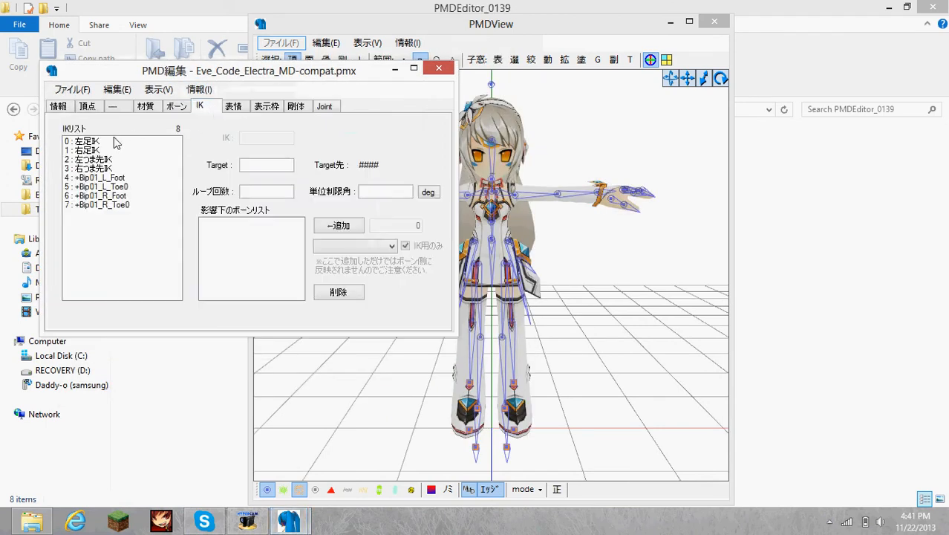
- Examine the 左足IK and +Bip01_L_Toe0 entries in the IK list alongside the leg and foot bones of the model
{"action": "left_click", "coordinate": [107, 141]}
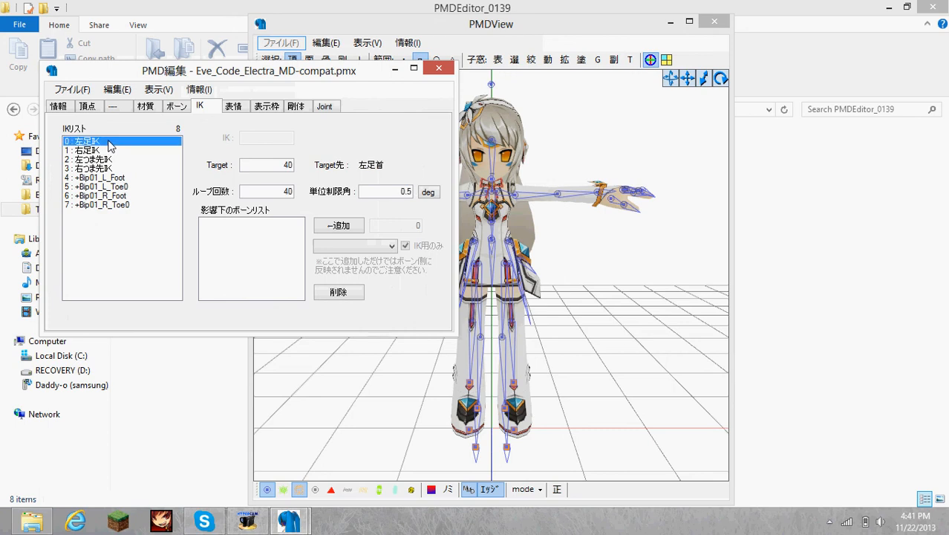
{"action": "left_click", "coordinate": [555, 297]}
{"action": "right_click_drag", "start_coordinate": [555, 297], "coordinate": [525, 299]}
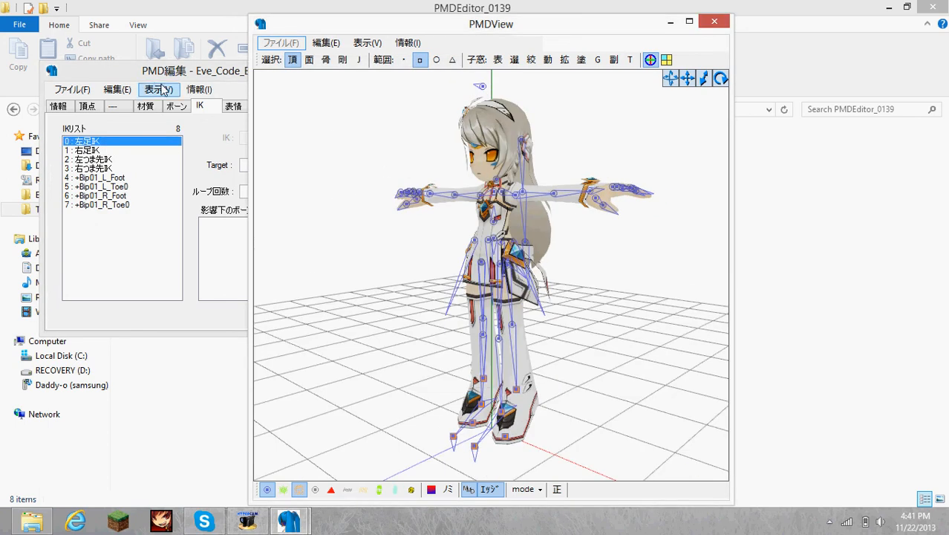
{"action": "right_click_drag", "start_coordinate": [600, 299], "coordinate": [570, 296]}
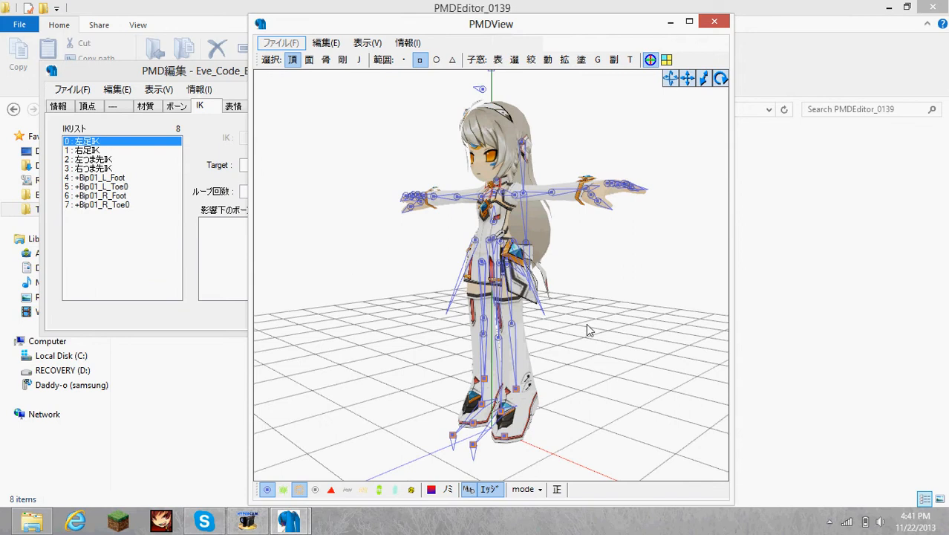
{"action": "mouse_move", "coordinate": [539, 402]}
{"action": "right_mouse_down"}
{"action": "mouse_move", "coordinate": [564, 405]}
{"action": "mouse_move", "coordinate": [538, 407]}
{"action": "right_mouse_up"}
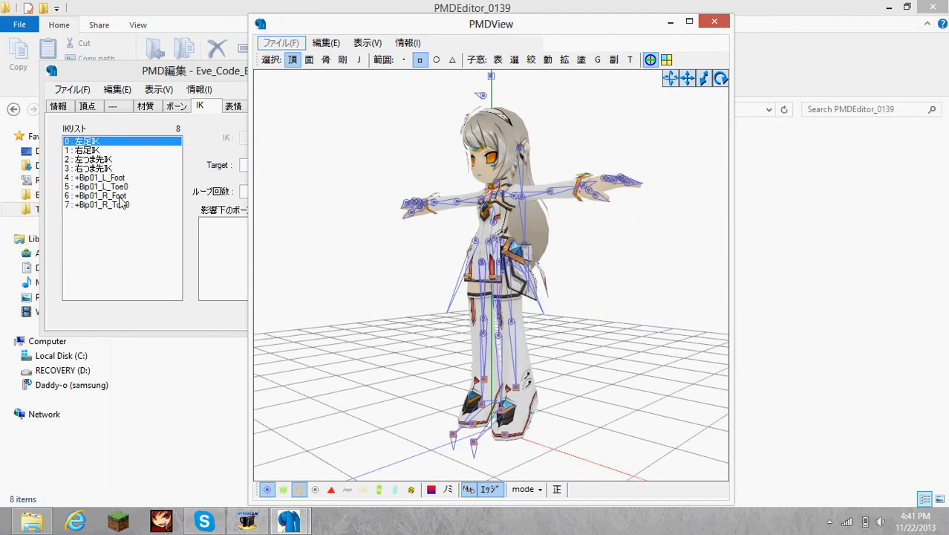
{"action": "right_click_drag", "start_coordinate": [496, 381], "coordinate": [524, 394]}
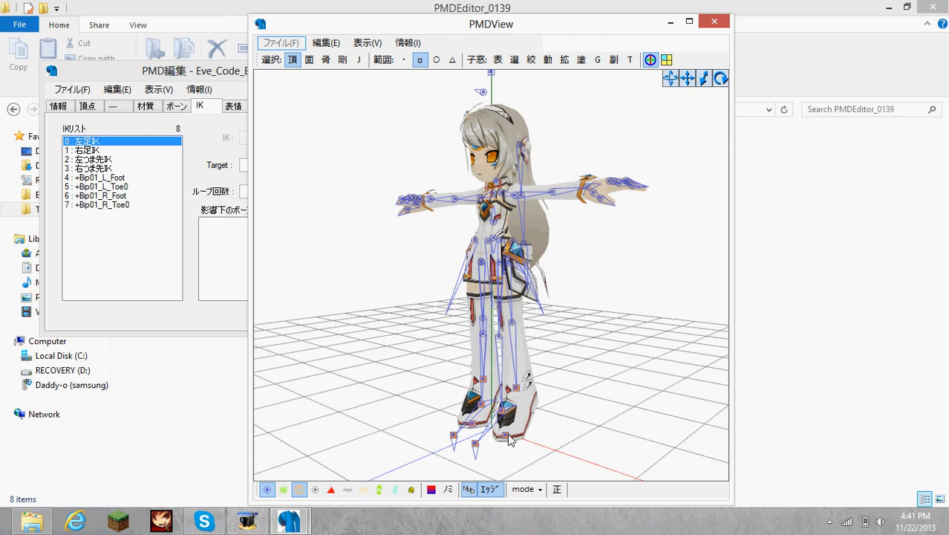
{"action": "left_click_drag", "start_coordinate": [113, 169], "coordinate": [127, 205]}
{"action": "left_click", "coordinate": [127, 187]}
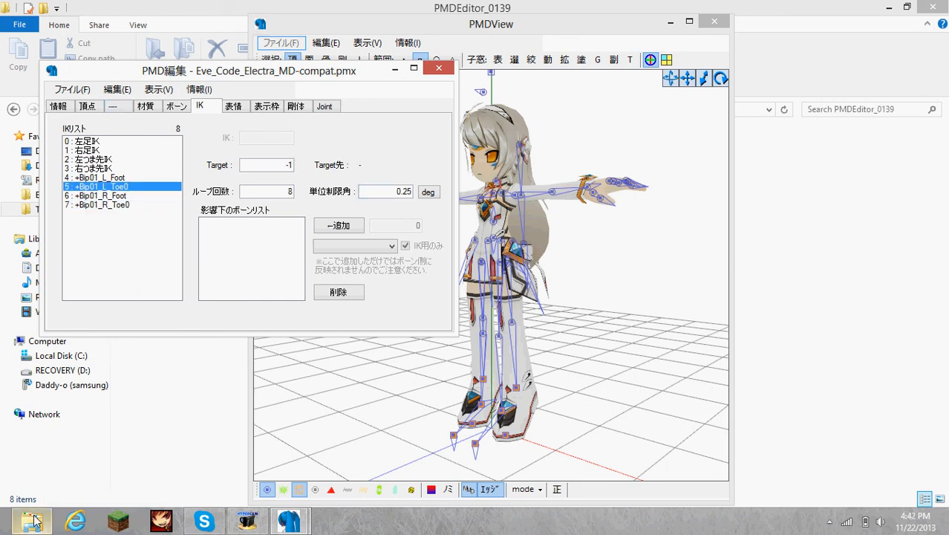
{"action": "right_click_drag", "start_coordinate": [505, 223], "coordinate": [553, 205]}
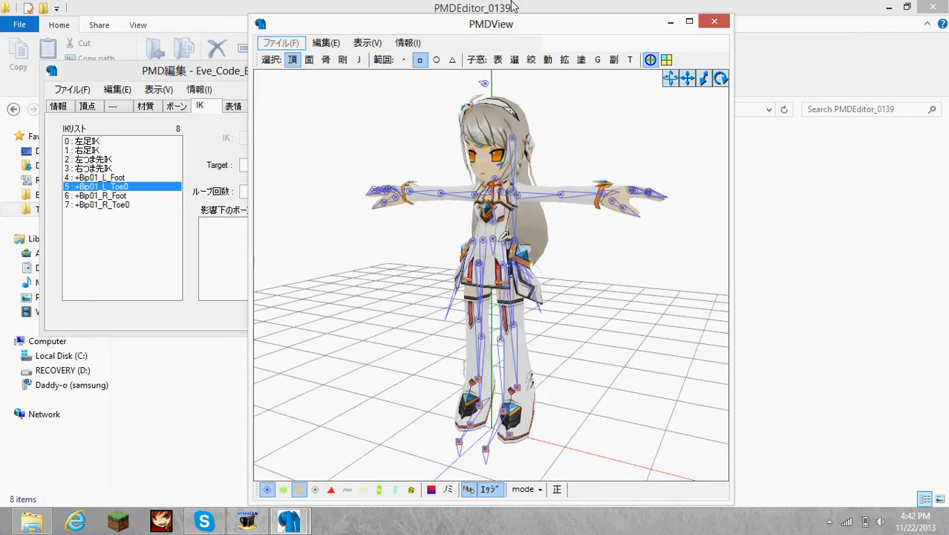
{"action": "left_click", "coordinate": [169, 7]}
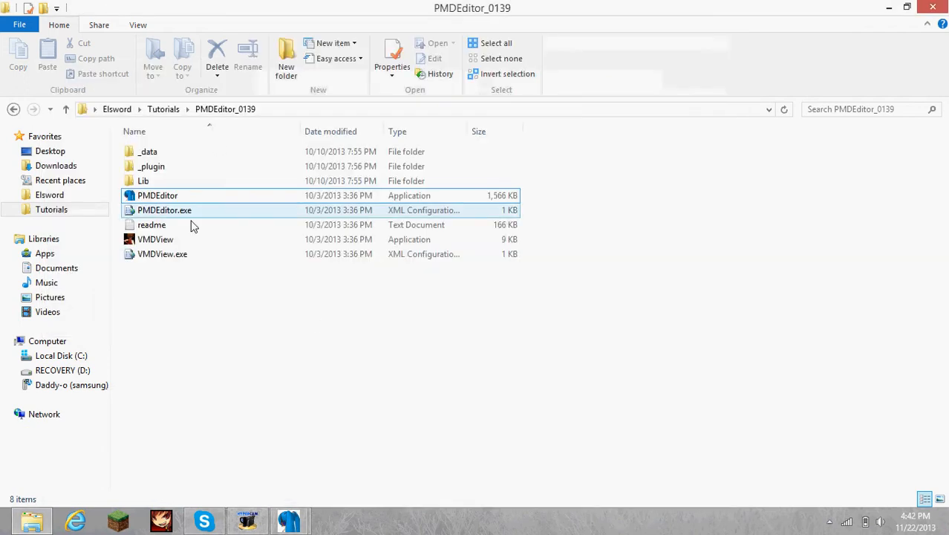
{"action": "left_click", "coordinate": [163, 110]}
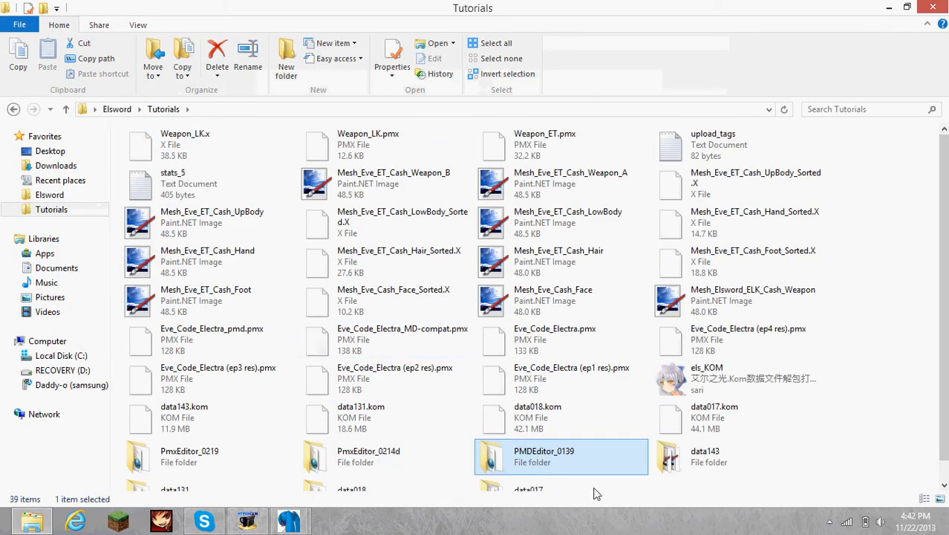
{"action": "double_click", "coordinate": [381, 465]}
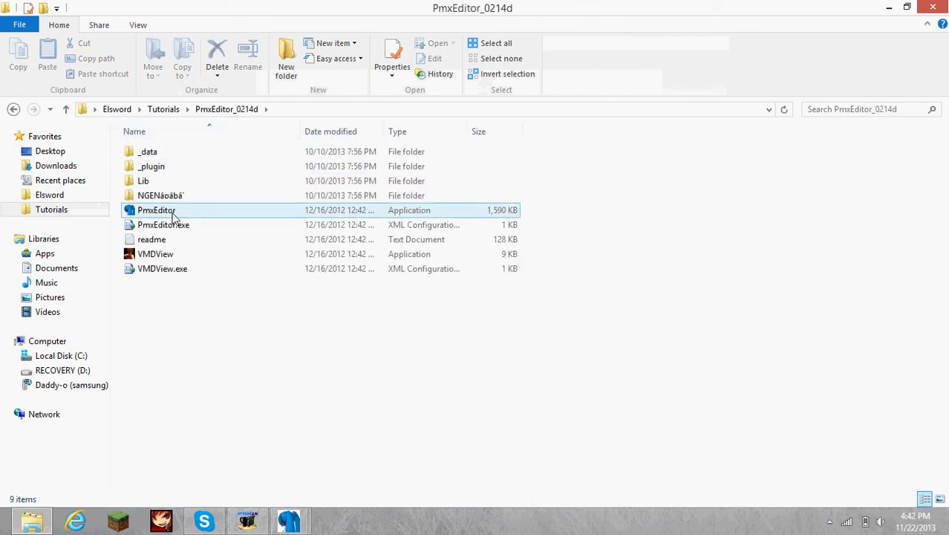
{"action": "left_click", "coordinate": [304, 525]}
{"action": "mouse_move", "coordinate": [311, 529]}
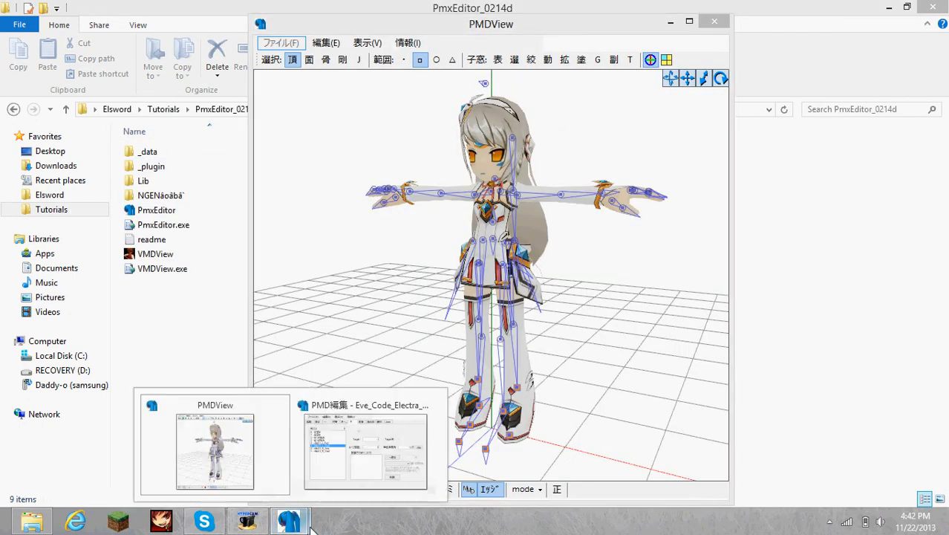
{"action": "left_click", "coordinate": [376, 420]}
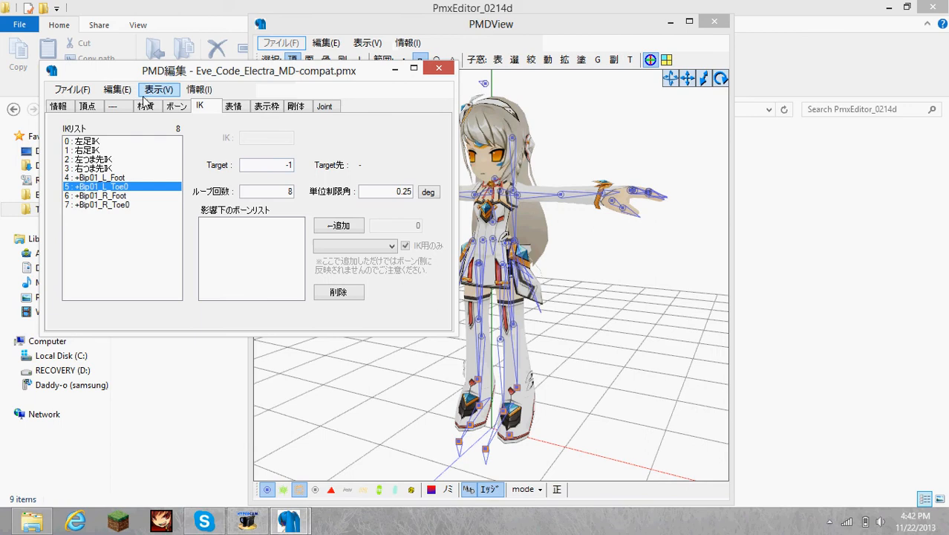
- Switch the model to PMX editing mode and show its bone list
{"action": "left_click", "coordinate": [198, 89]}
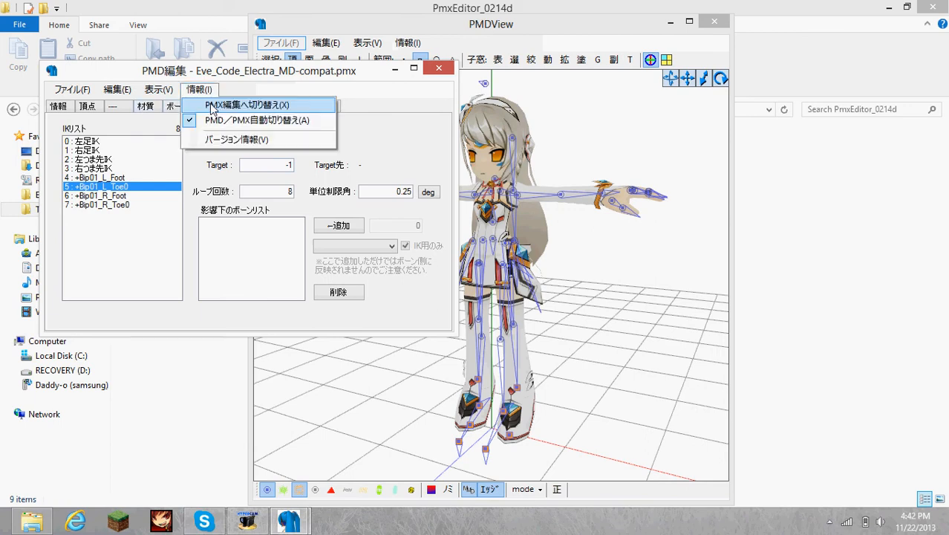
{"action": "left_click", "coordinate": [213, 109]}
{"action": "left_click", "coordinate": [176, 106]}
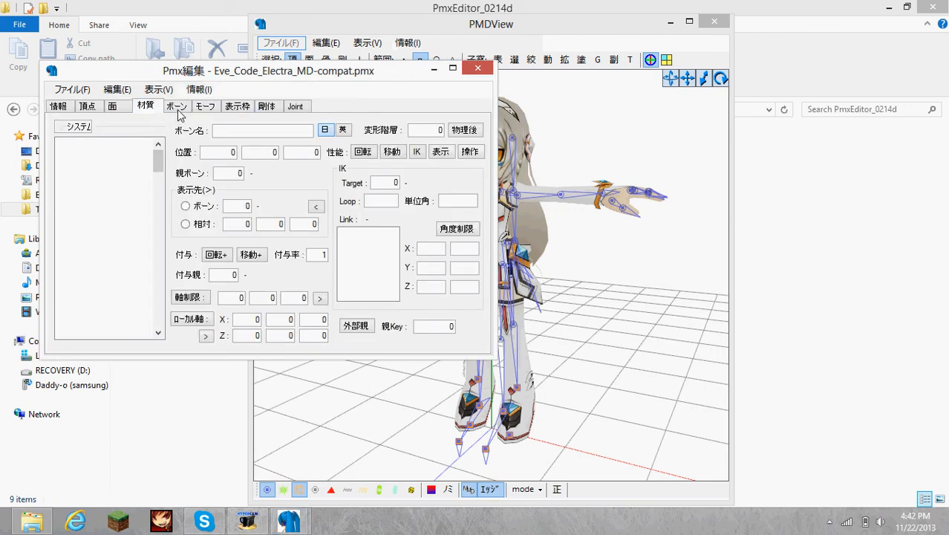
- Set the IK target of the +Bip01_R_Toe0 bone (137) to -1
{"action": "left_click_drag", "start_coordinate": [157, 160], "coordinate": [154, 275]}
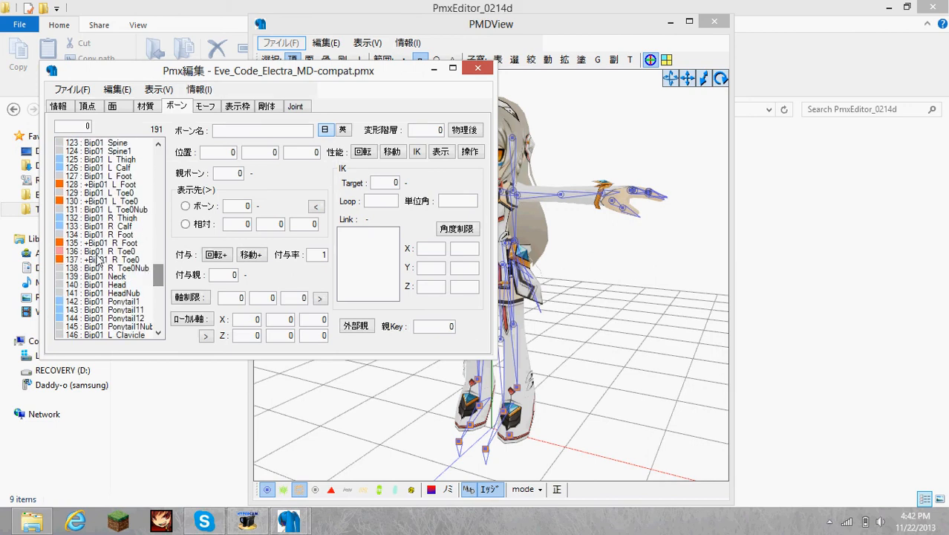
{"action": "left_click", "coordinate": [108, 269]}
{"action": "left_click", "coordinate": [114, 244]}
{"action": "left_click", "coordinate": [116, 259]}
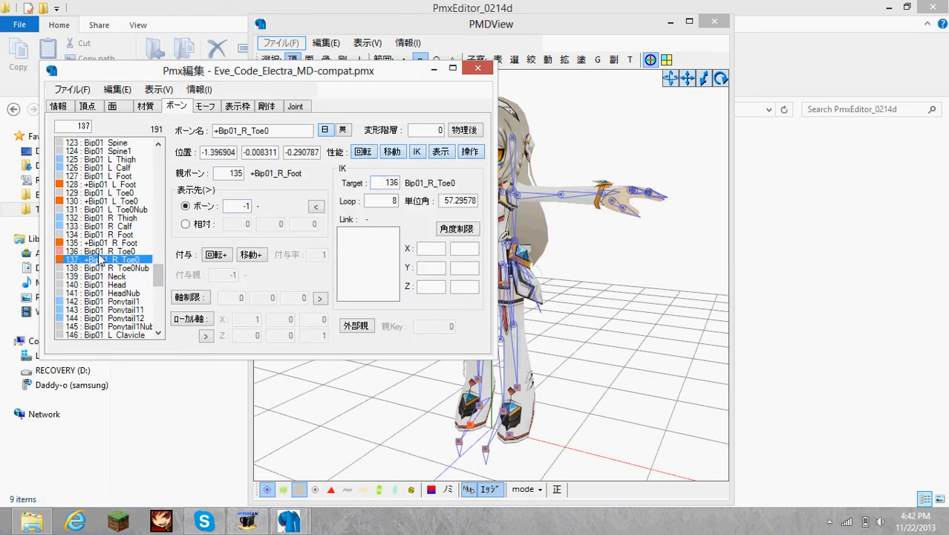
{"action": "double_click", "coordinate": [378, 183]}
{"action": "type", "text": "-1"}
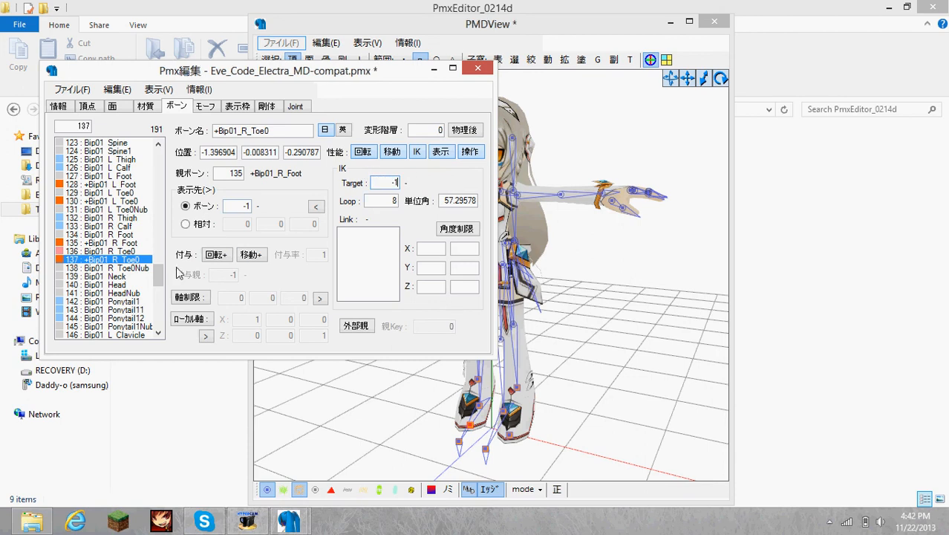
{"action": "left_click", "coordinate": [101, 252]}
{"action": "left_click", "coordinate": [103, 259]}
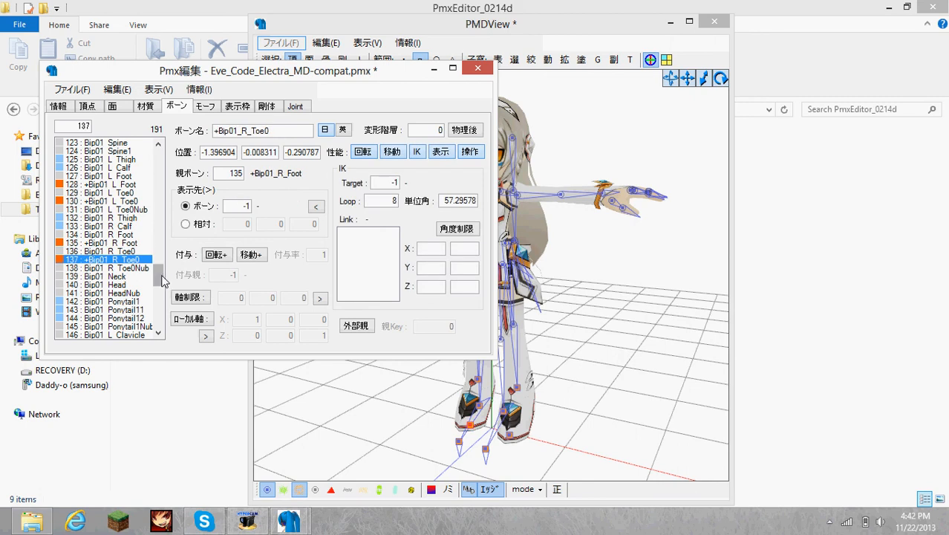
- Go through the leg and toe IK bones and set the IK target of 右つま先IK (86) to 136, Bip01_R_Toe0
{"action": "left_click_drag", "start_coordinate": [162, 281], "coordinate": [161, 229]}
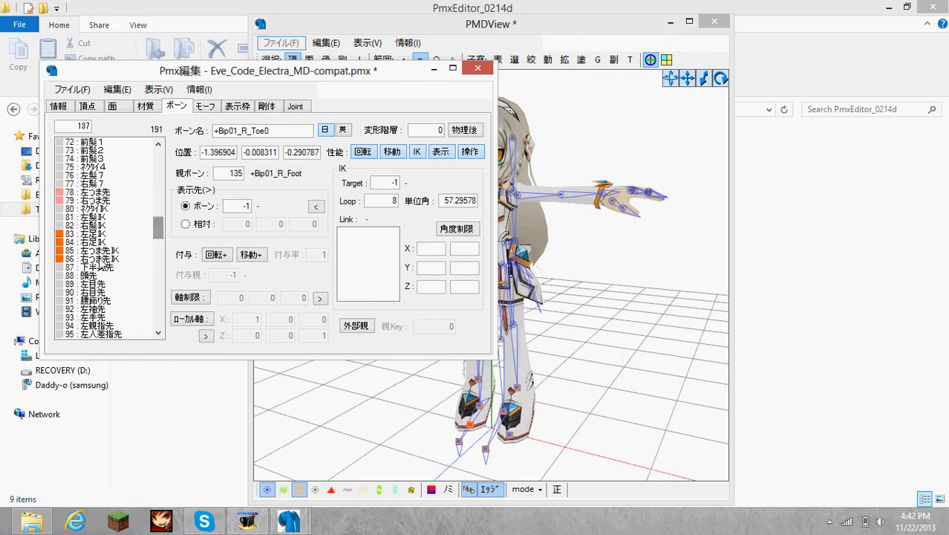
{"action": "left_click", "coordinate": [107, 258]}
{"action": "left_click", "coordinate": [106, 250]}
{"action": "left_click", "coordinate": [105, 242]}
{"action": "left_click", "coordinate": [104, 234]}
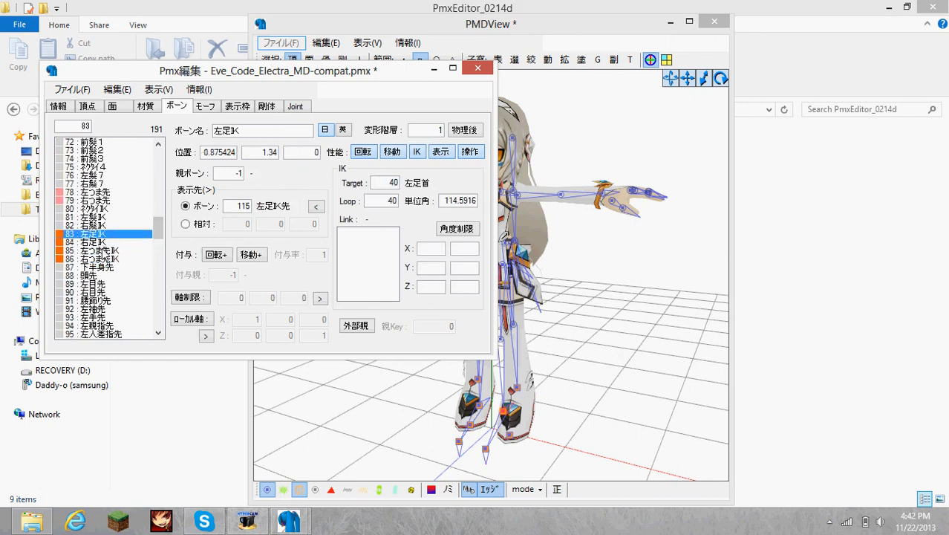
{"action": "left_click", "coordinate": [108, 258]}
{"action": "left_click", "coordinate": [104, 242]}
{"action": "left_click", "coordinate": [108, 258]}
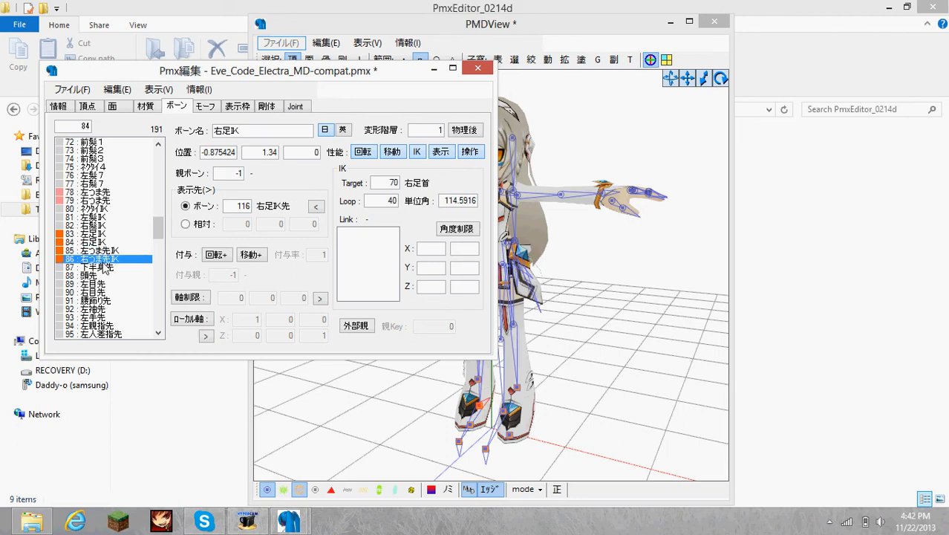
{"action": "mouse_move", "coordinate": [158, 249]}
{"action": "left_mouse_down"}
{"action": "mouse_move", "coordinate": [159, 286]}
{"action": "mouse_move", "coordinate": [159, 236]}
{"action": "mouse_move", "coordinate": [159, 247]}
{"action": "left_mouse_up"}
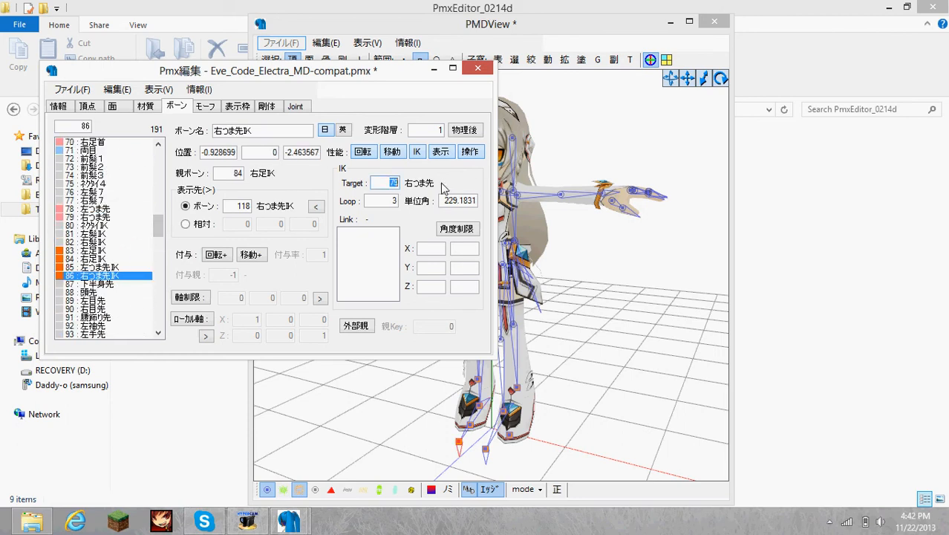
{"action": "type", "text": "136"}
- Clear the IK target of the 右足IK bone (84)
{"action": "mouse_move", "coordinate": [159, 227]}
{"action": "left_mouse_down"}
{"action": "mouse_move", "coordinate": [159, 265]}
{"action": "mouse_move", "coordinate": [152, 232]}
{"action": "left_mouse_up"}
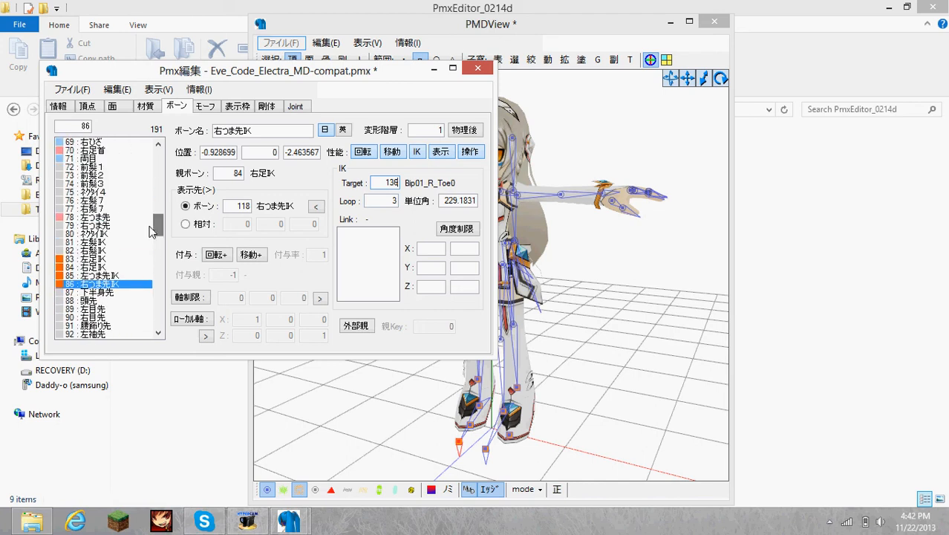
{"action": "left_click", "coordinate": [85, 268]}
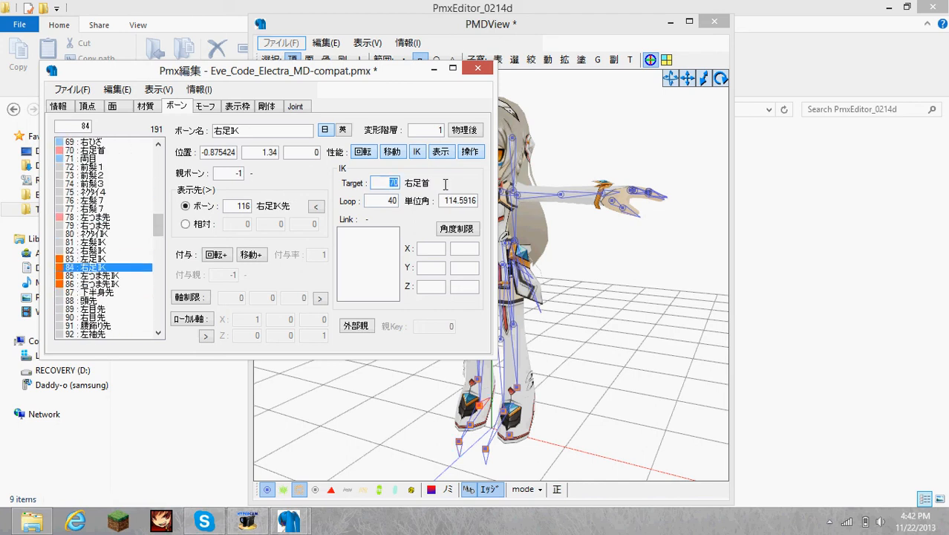
{"action": "type", "text": "125"}
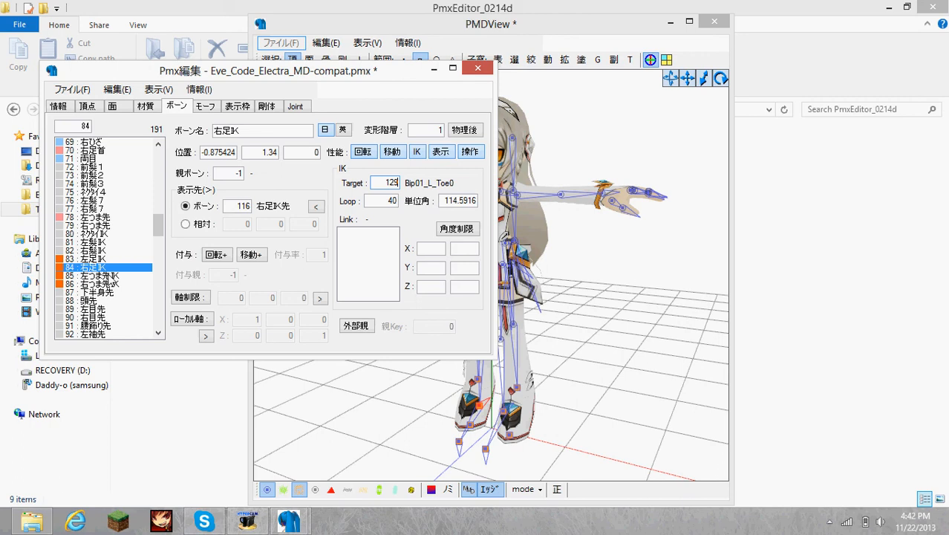
{"action": "key", "text": "BackSpace"}
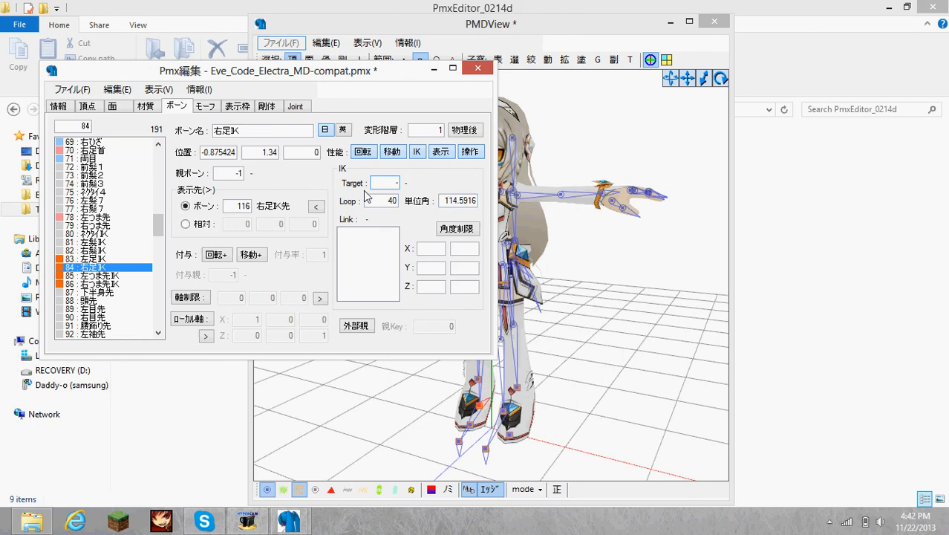
- Set the IK target of the 左つま先IK bone (85) to 129
{"action": "left_click", "coordinate": [107, 275]}
{"action": "left_click_drag", "start_coordinate": [375, 184], "coordinate": [454, 186]}
{"action": "type", "text": "12"}
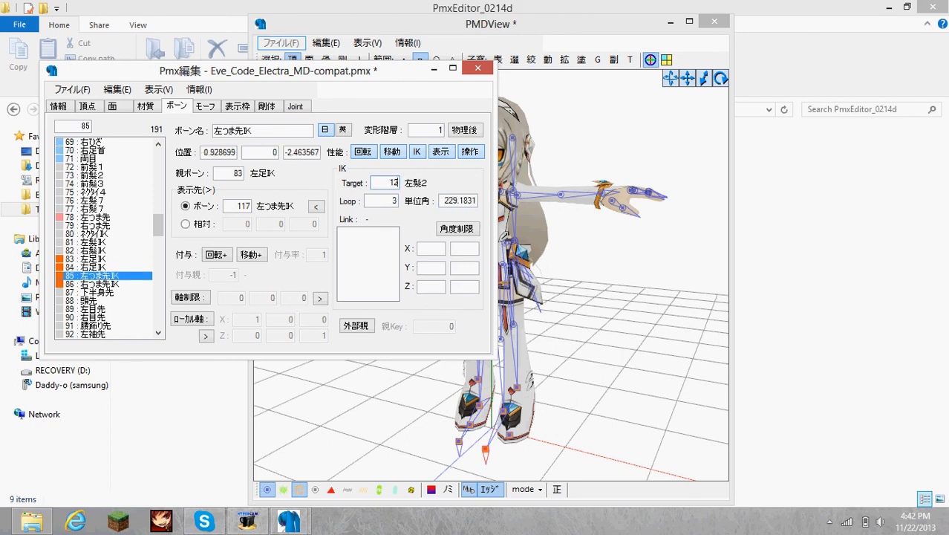
{"action": "type", "text": "9"}
- Look up the Bip01 toe and right foot bones, and switch back to the IK list in PMD editing mode
{"action": "left_click", "coordinate": [106, 285]}
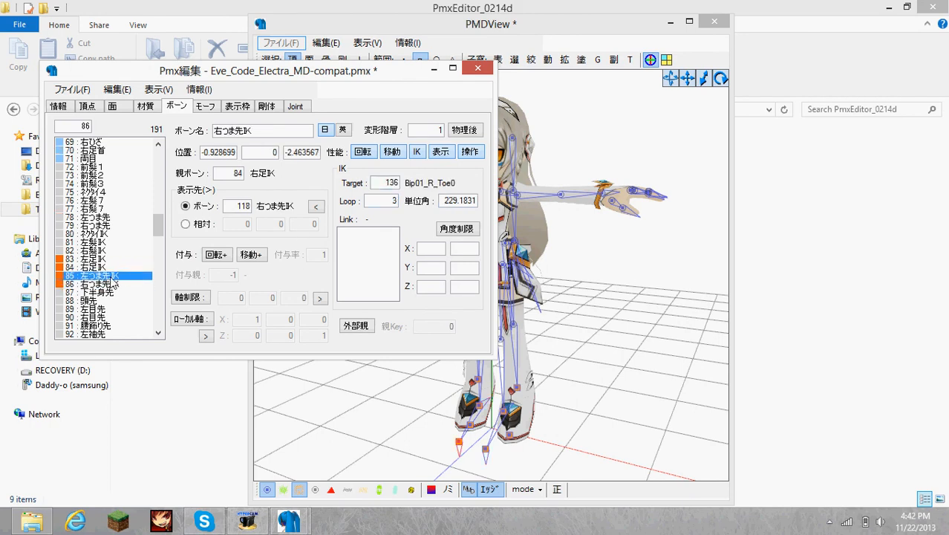
{"action": "left_click_drag", "start_coordinate": [159, 236], "coordinate": [159, 238]}
{"action": "scroll", "coordinate": [162, 247], "scroll_direction": "down", "scroll_amount": 13}
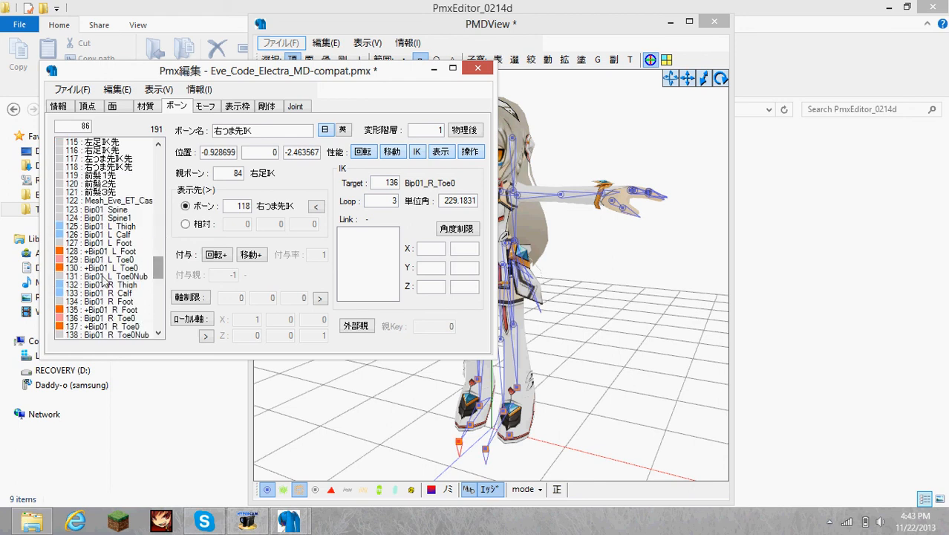
{"action": "left_click", "coordinate": [88, 319]}
{"action": "left_click", "coordinate": [88, 259]}
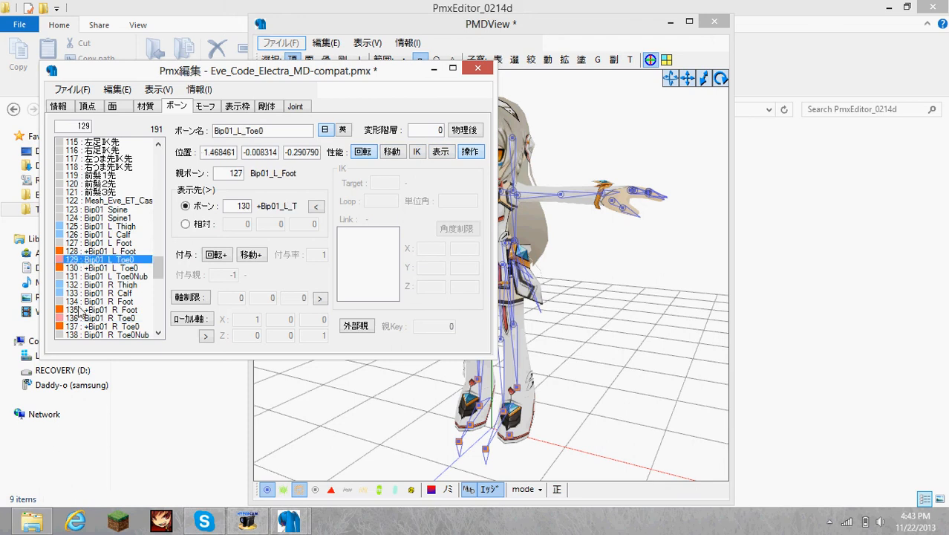
{"action": "left_click", "coordinate": [86, 301]}
{"action": "left_click", "coordinate": [198, 89]}
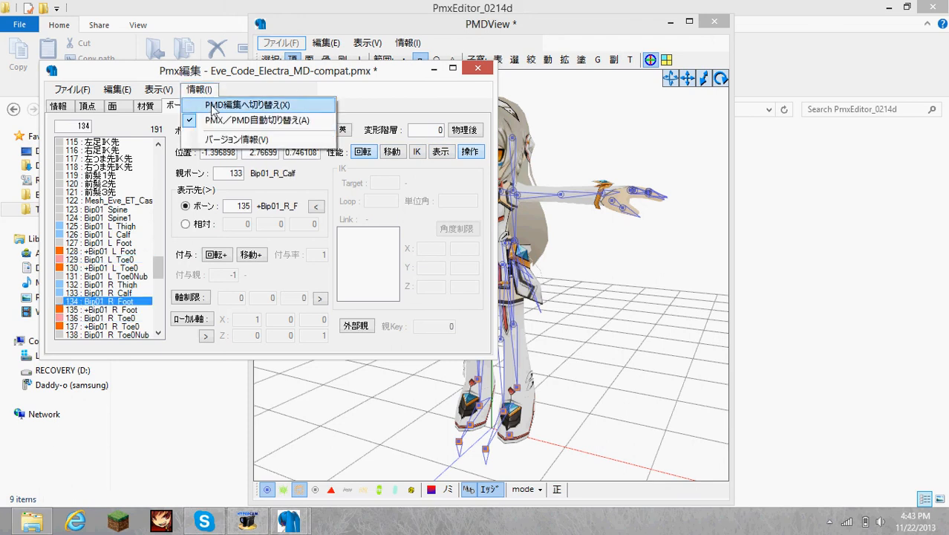
{"action": "left_click", "coordinate": [213, 104]}
{"action": "left_click", "coordinate": [200, 106]}
- Add bone 134, Bip01_R_Foot, to the affected bones of the 右つま先IK entry
{"action": "left_click", "coordinate": [104, 169]}
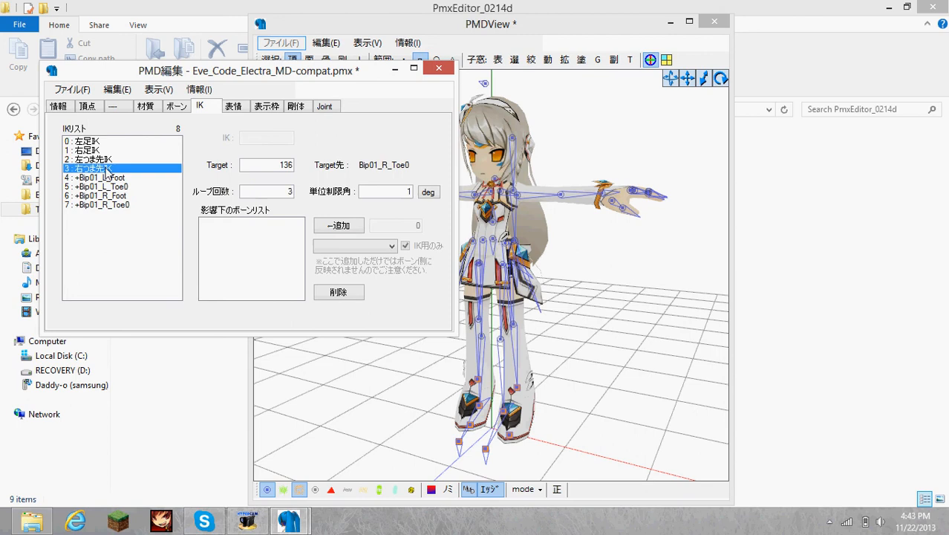
{"action": "left_click", "coordinate": [364, 245]}
{"action": "scroll", "coordinate": [362, 371], "scroll_direction": "down", "scroll_amount": 18}
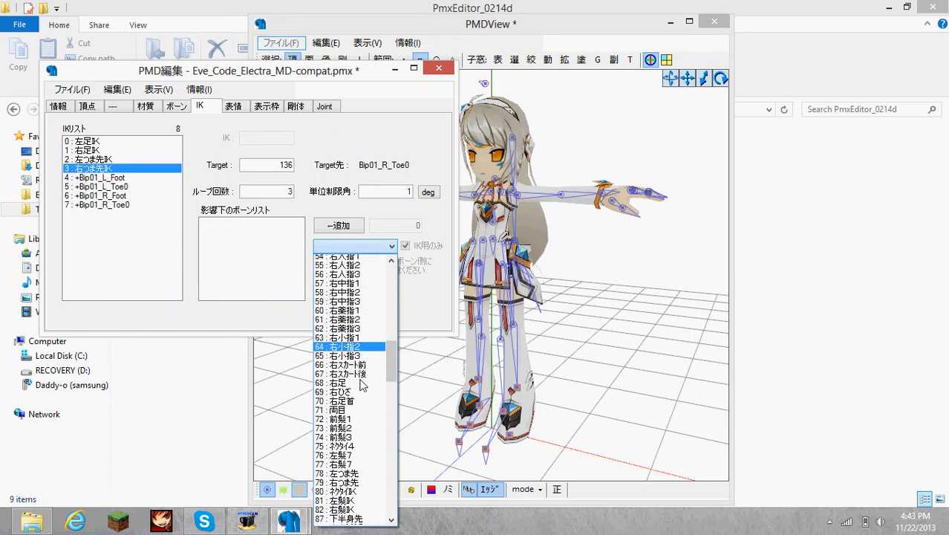
{"action": "scroll", "coordinate": [362, 384], "scroll_direction": "down", "scroll_amount": 7}
{"action": "scroll", "coordinate": [359, 401], "scroll_direction": "down", "scroll_amount": 10}
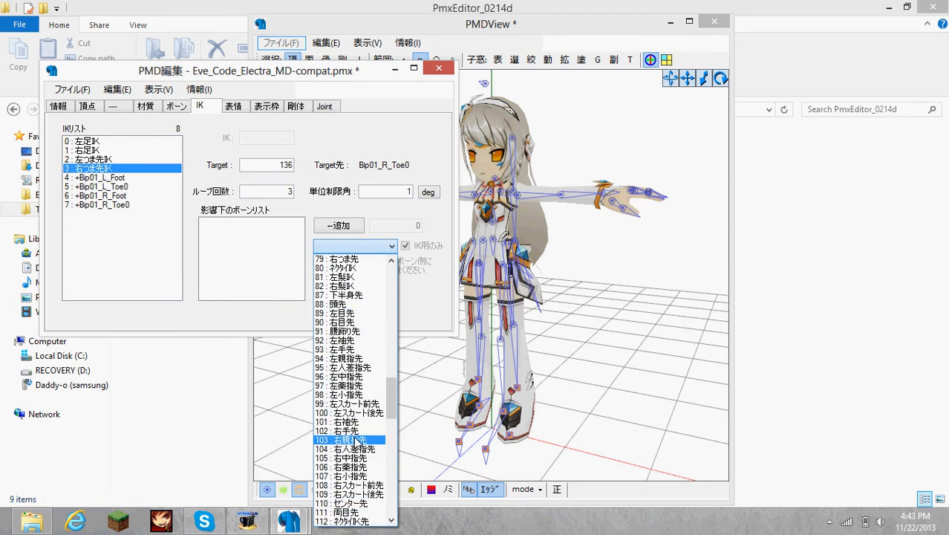
{"action": "left_click", "coordinate": [353, 478]}
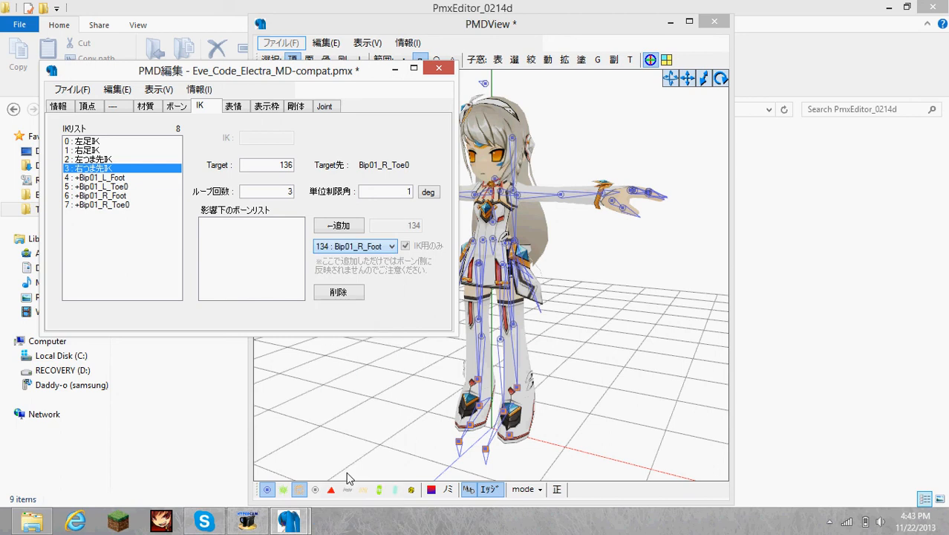
{"action": "left_click", "coordinate": [339, 225]}
{"action": "left_click", "coordinate": [102, 160]}
{"action": "left_click", "coordinate": [357, 246]}
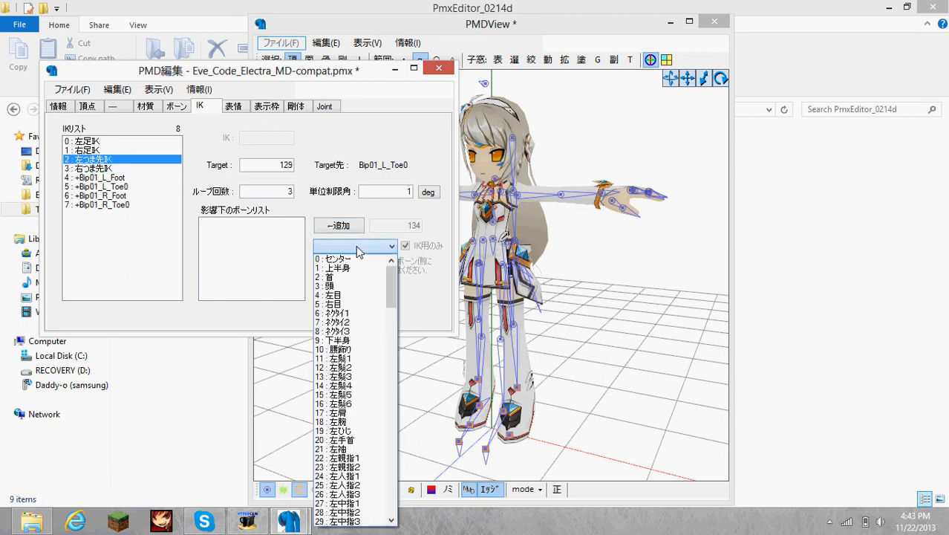
{"action": "scroll", "coordinate": [364, 416], "scroll_direction": "down", "scroll_amount": 15}
{"action": "scroll", "coordinate": [365, 437], "scroll_direction": "down", "scroll_amount": 15}
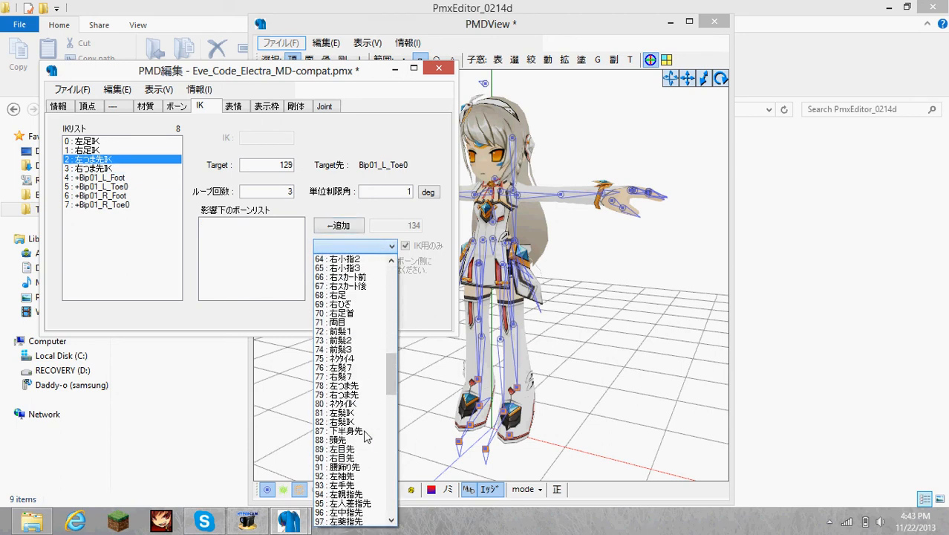
{"action": "scroll", "coordinate": [351, 474], "scroll_direction": "down", "scroll_amount": 4}
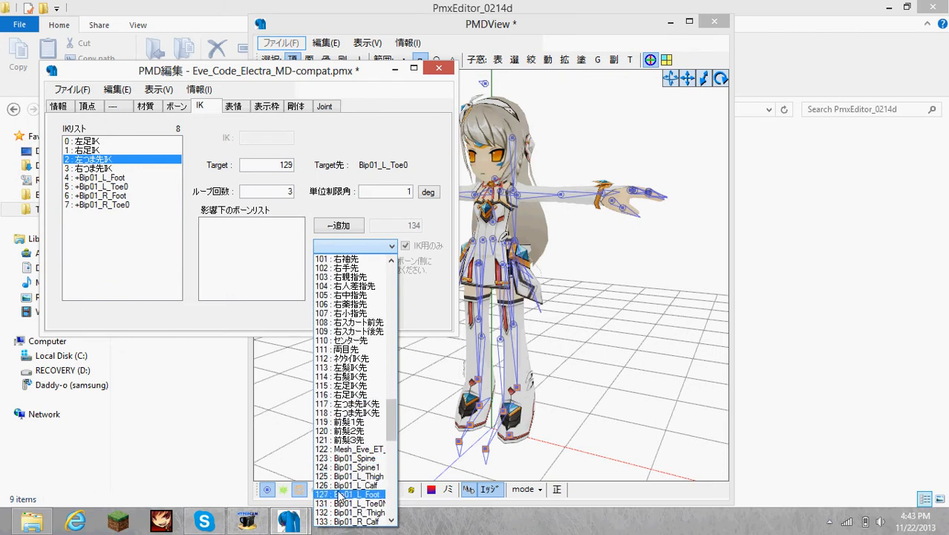
{"action": "left_click", "coordinate": [122, 208]}
- Compare the affected bones of the 左つま先IK and 右つま先IK entries, and look up the Bip01_L_Foot bone in PMX editing mode
{"action": "left_click_drag", "start_coordinate": [126, 208], "coordinate": [106, 161]}
{"action": "left_click", "coordinate": [100, 170]}
{"action": "left_click", "coordinate": [103, 161]}
{"action": "left_click", "coordinate": [101, 170]}
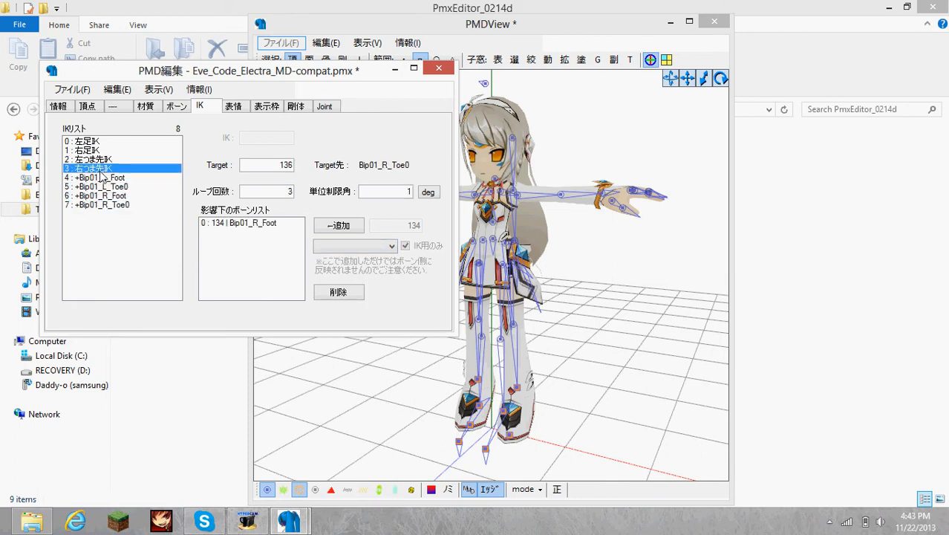
{"action": "left_click", "coordinate": [103, 162]}
{"action": "left_click", "coordinate": [104, 170]}
{"action": "left_click", "coordinate": [127, 159]}
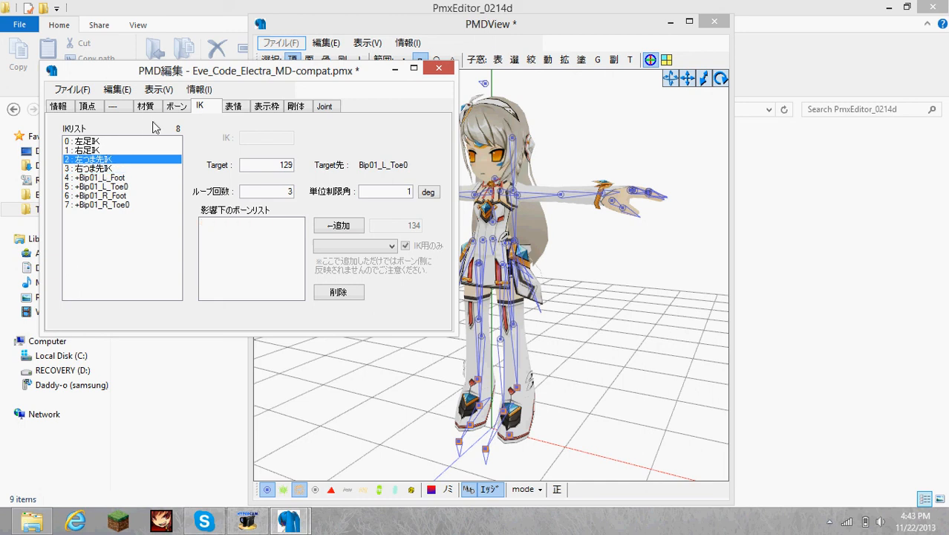
{"action": "left_click", "coordinate": [199, 89]}
{"action": "left_click", "coordinate": [200, 105]}
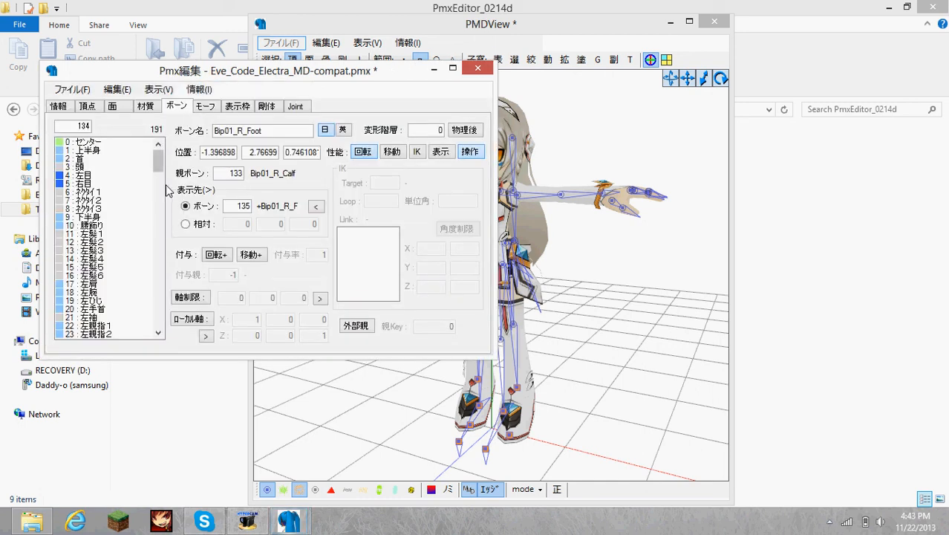
{"action": "left_click_drag", "start_coordinate": [158, 158], "coordinate": [163, 277]}
{"action": "left_click", "coordinate": [89, 226]}
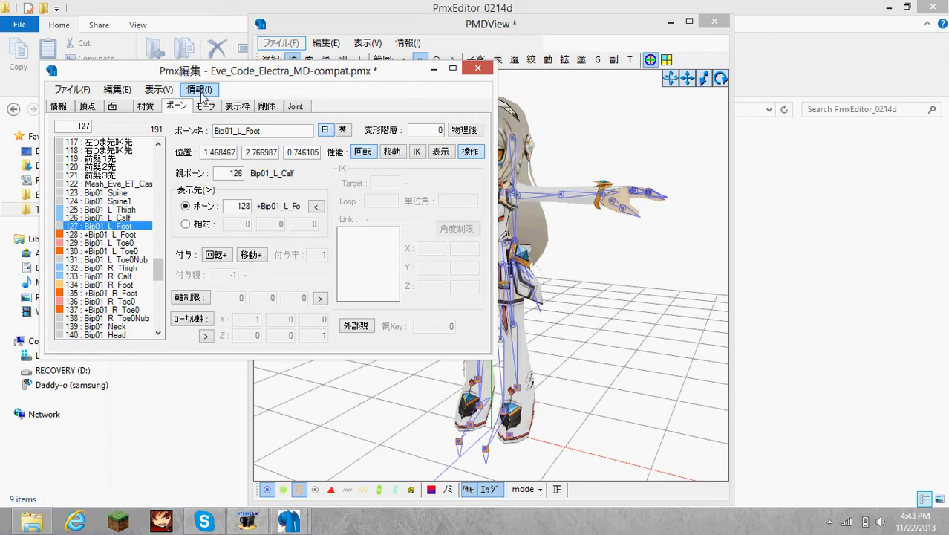
{"action": "left_click", "coordinate": [198, 90]}
{"action": "mouse_move", "coordinate": [158, 89]}
{"action": "left_click", "coordinate": [196, 104]}
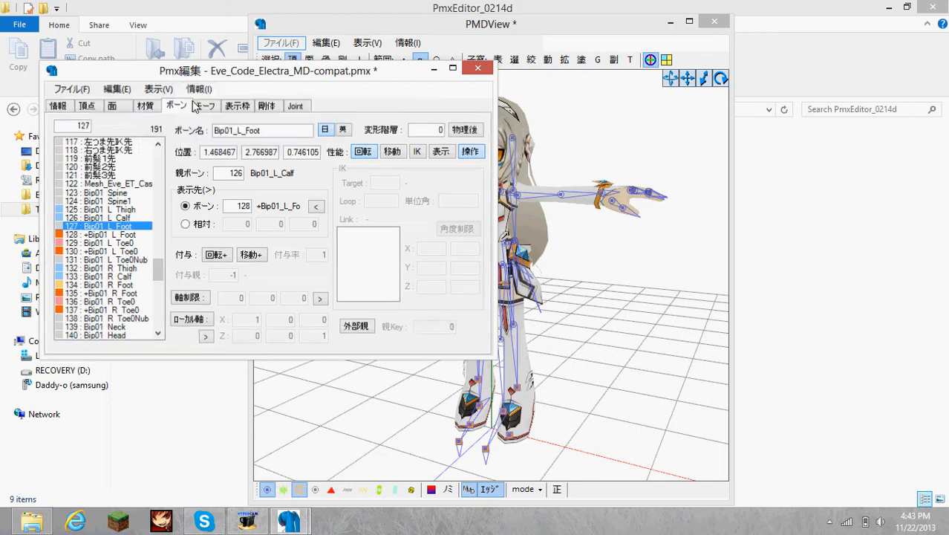
- Add bone 127, Bip01_L_Foot, to the affected bones of the 左つま先IK entry
{"action": "left_click", "coordinate": [93, 159]}
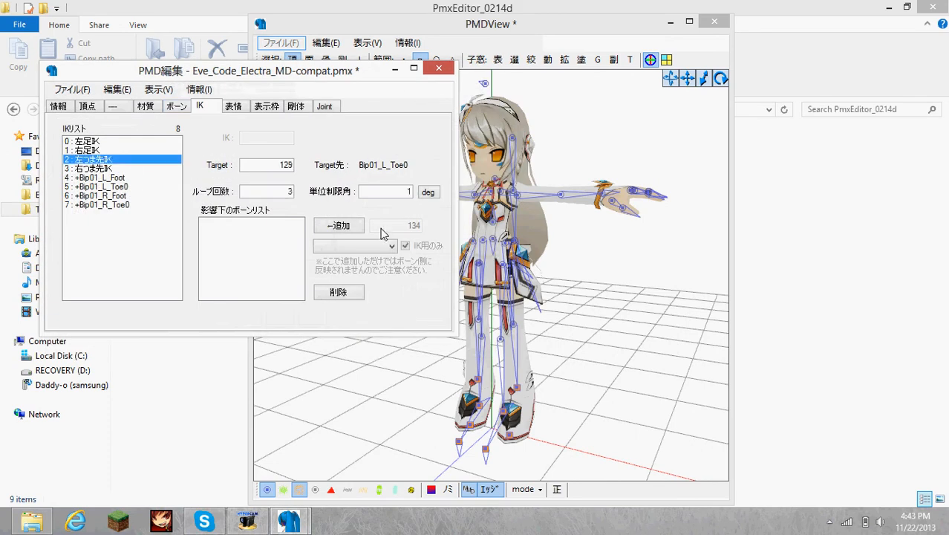
{"action": "left_click", "coordinate": [380, 246]}
{"action": "left_click_drag", "start_coordinate": [391, 294], "coordinate": [388, 444]}
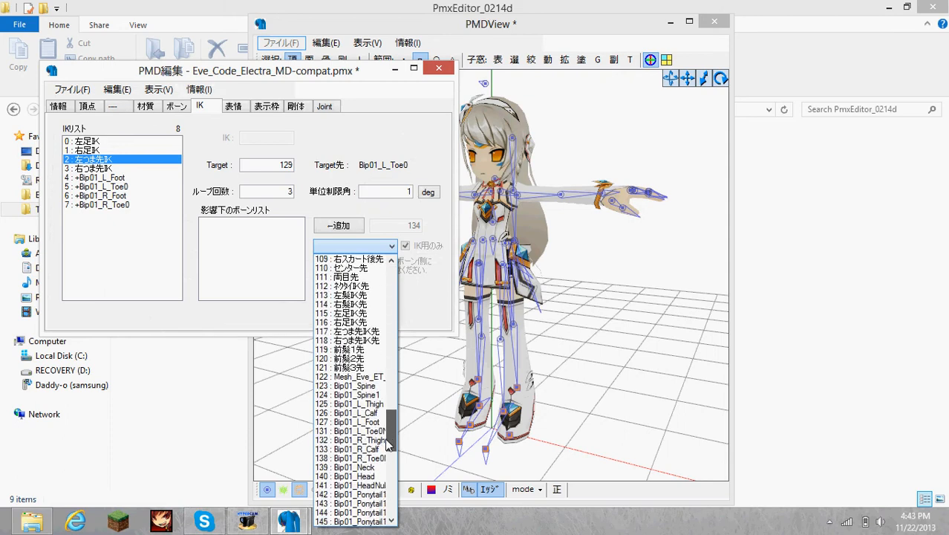
{"action": "left_click", "coordinate": [332, 421]}
{"action": "left_click", "coordinate": [341, 230]}
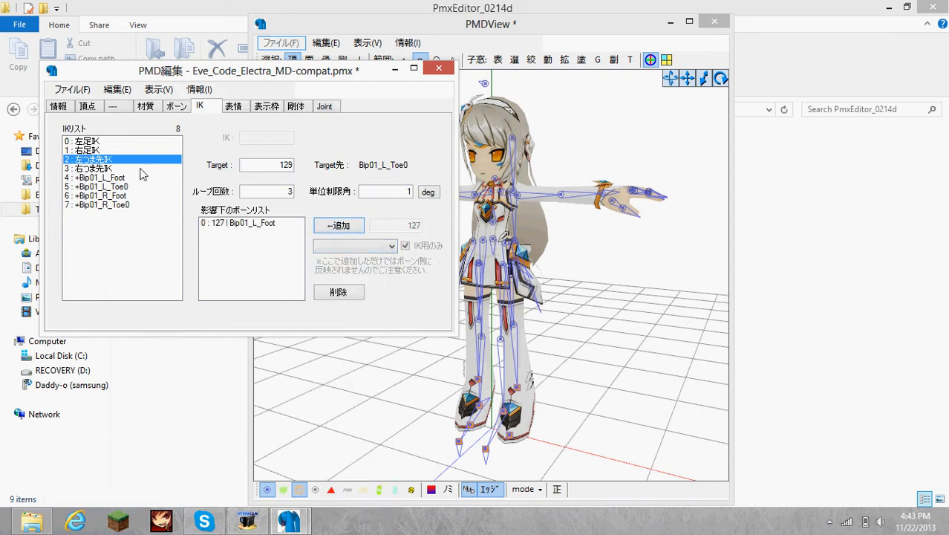
- Switch to PMX editing mode and examine the Bip01 foot and toe bones in the bone list and on the model
{"action": "left_click", "coordinate": [198, 89]}
{"action": "left_click", "coordinate": [202, 102]}
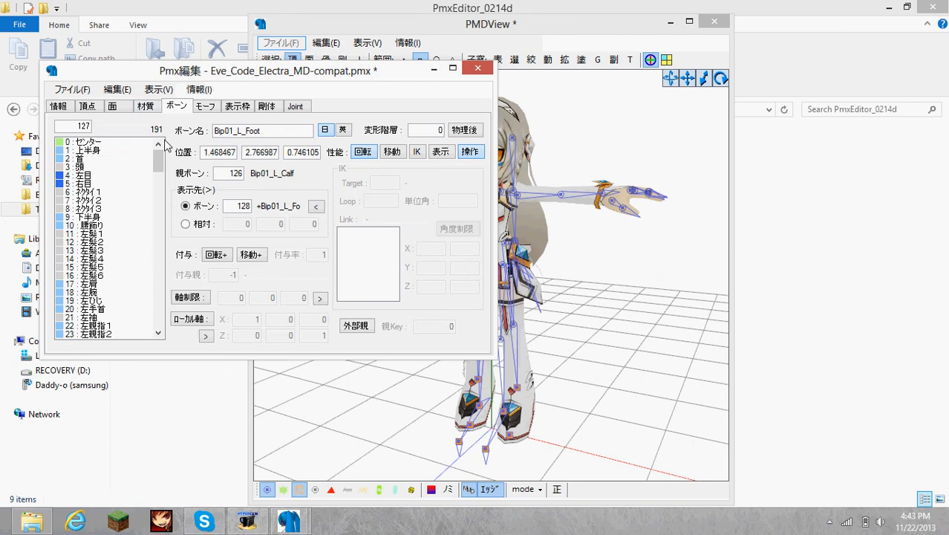
{"action": "scroll", "coordinate": [117, 238], "scroll_direction": "down", "scroll_amount": 20}
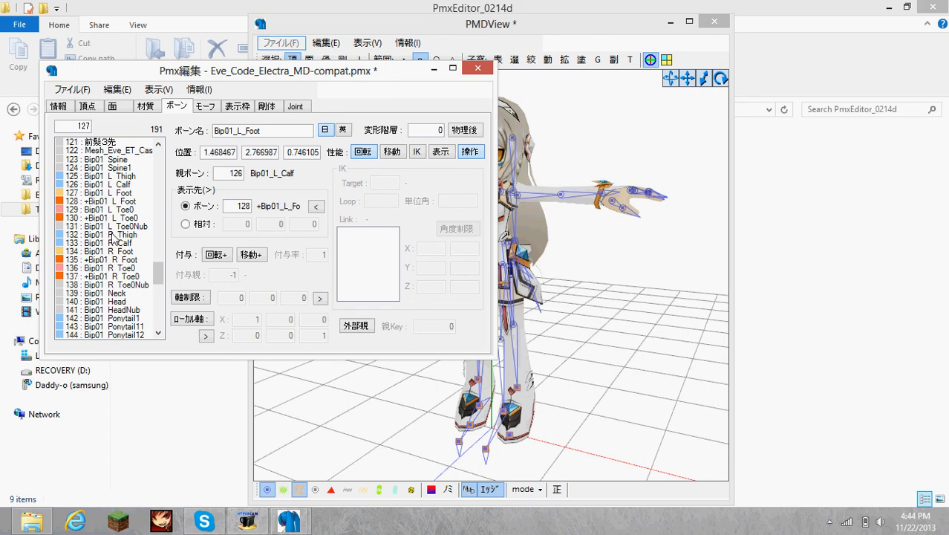
{"action": "left_click", "coordinate": [80, 276]}
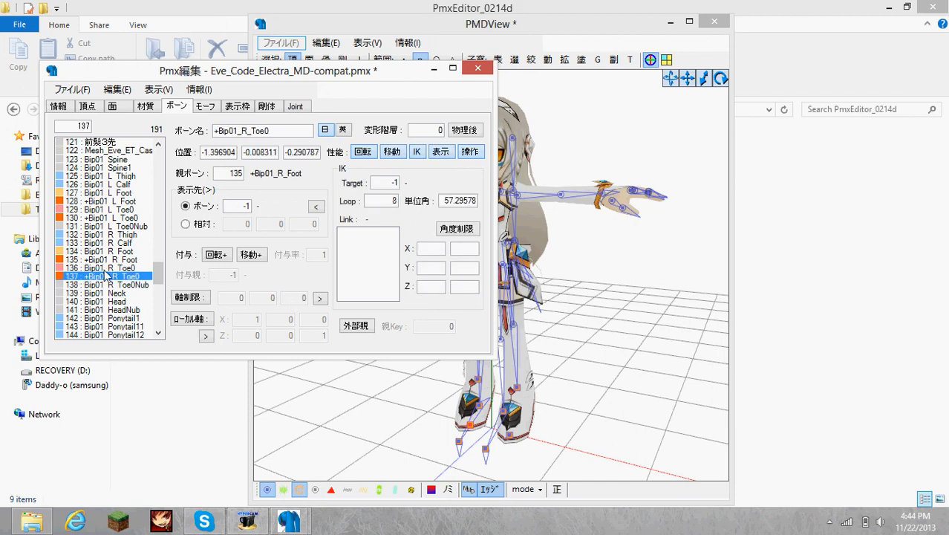
{"action": "left_click", "coordinate": [105, 267]}
{"action": "left_click", "coordinate": [553, 400]}
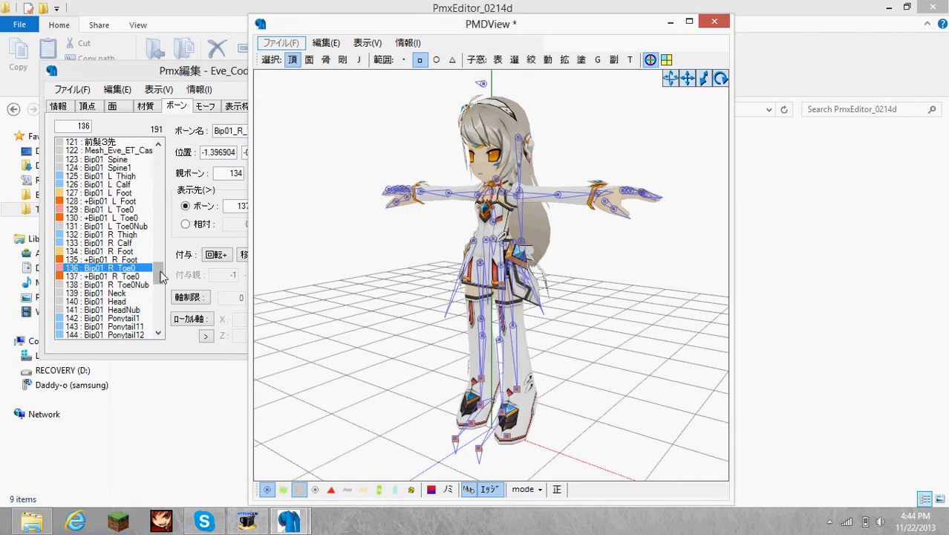
{"action": "left_click", "coordinate": [88, 251]}
{"action": "right_click_drag", "start_coordinate": [495, 394], "coordinate": [467, 385]}
{"action": "right_click_drag", "start_coordinate": [521, 365], "coordinate": [497, 366]}
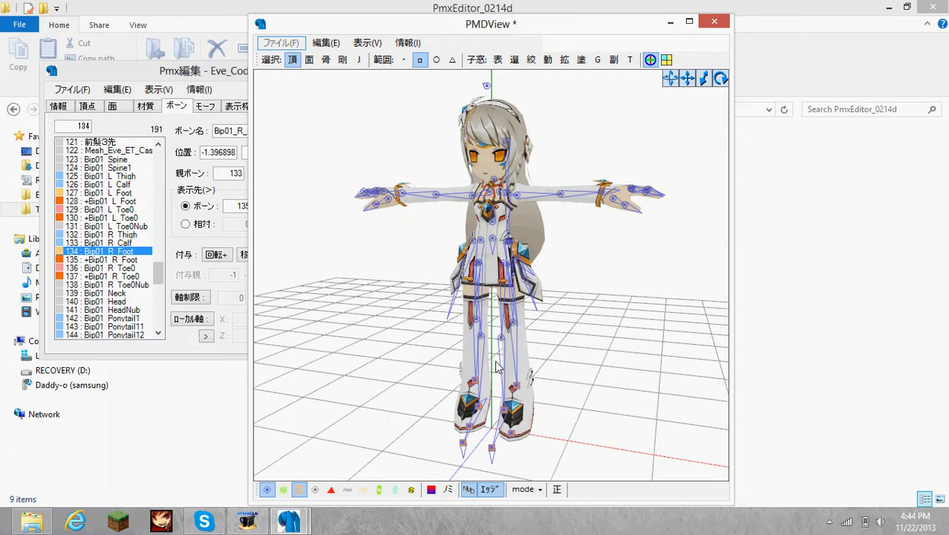
{"action": "left_click", "coordinate": [82, 253]}
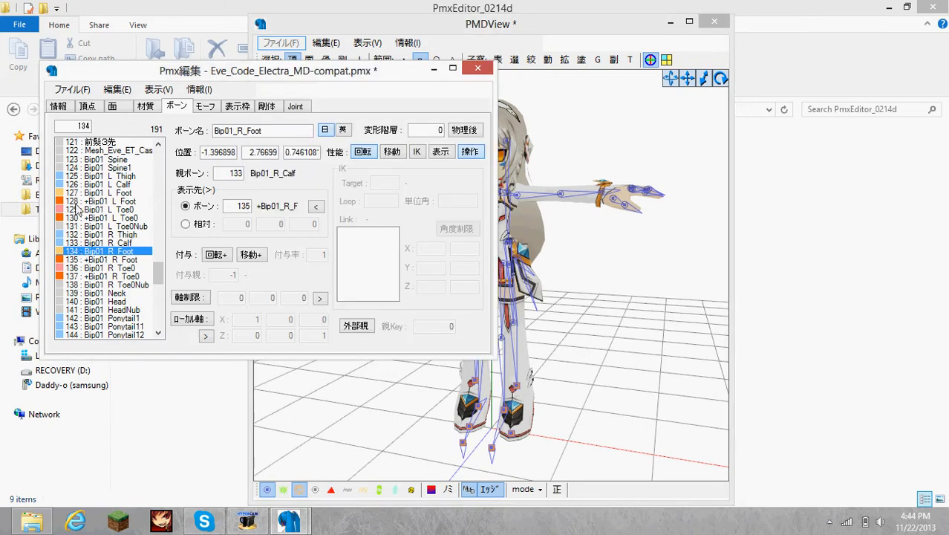
{"action": "left_click", "coordinate": [82, 201]}
{"action": "left_click", "coordinate": [77, 252]}
{"action": "left_click", "coordinate": [88, 193]}
- Set the IK target of the 右足IK bone (84) to 134, Bip01_R_Foot, checking it against the other leg and toe IK bones
{"action": "left_click_drag", "start_coordinate": [162, 271], "coordinate": [148, 226]}
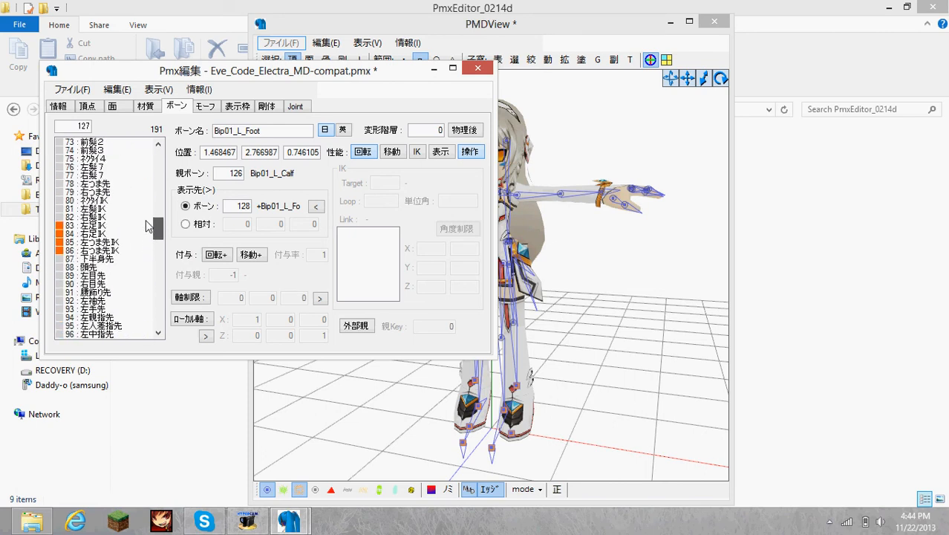
{"action": "left_click", "coordinate": [85, 233]}
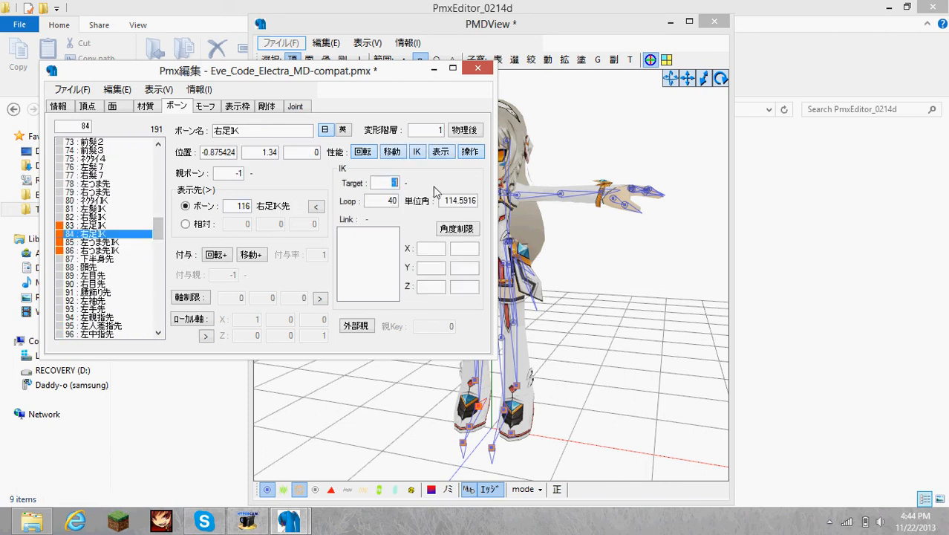
{"action": "left_click", "coordinate": [108, 226]}
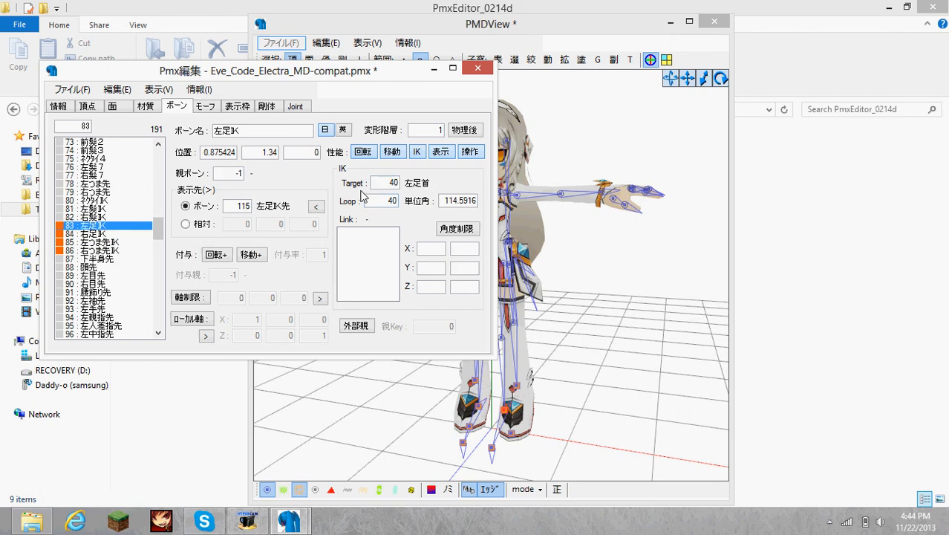
{"action": "left_click", "coordinate": [128, 251]}
{"action": "left_click", "coordinate": [111, 234]}
{"action": "left_click", "coordinate": [111, 250]}
{"action": "left_click", "coordinate": [113, 235]}
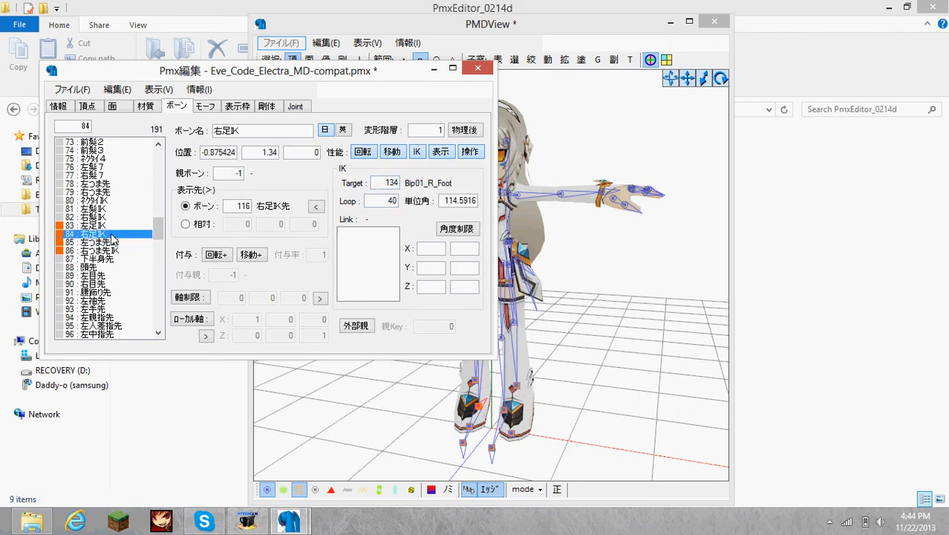
{"action": "left_click", "coordinate": [111, 251]}
- Return to PMD editing mode and add bone 133, Bip01_R_Calf, to the affected bones of the 右足IK entry
{"action": "left_click_drag", "start_coordinate": [156, 236], "coordinate": [161, 276]}
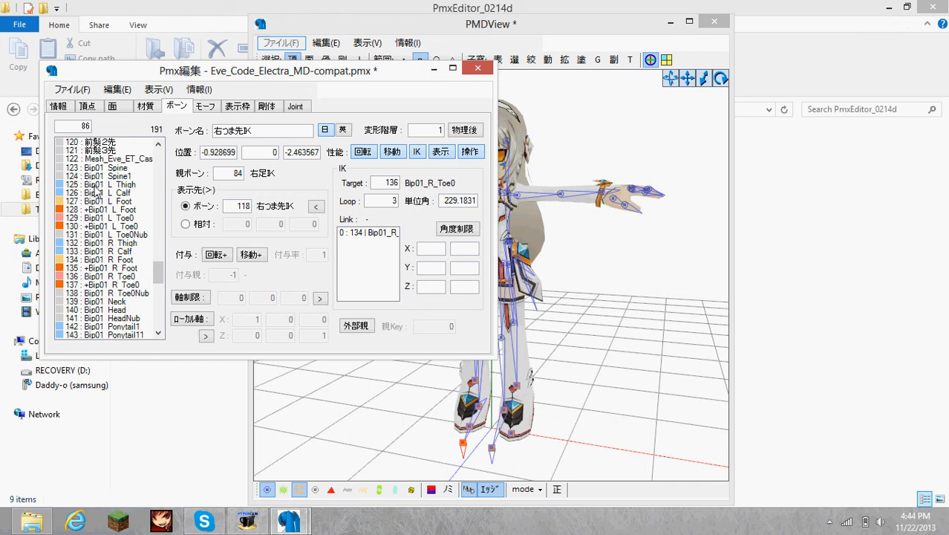
{"action": "left_click", "coordinate": [198, 89]}
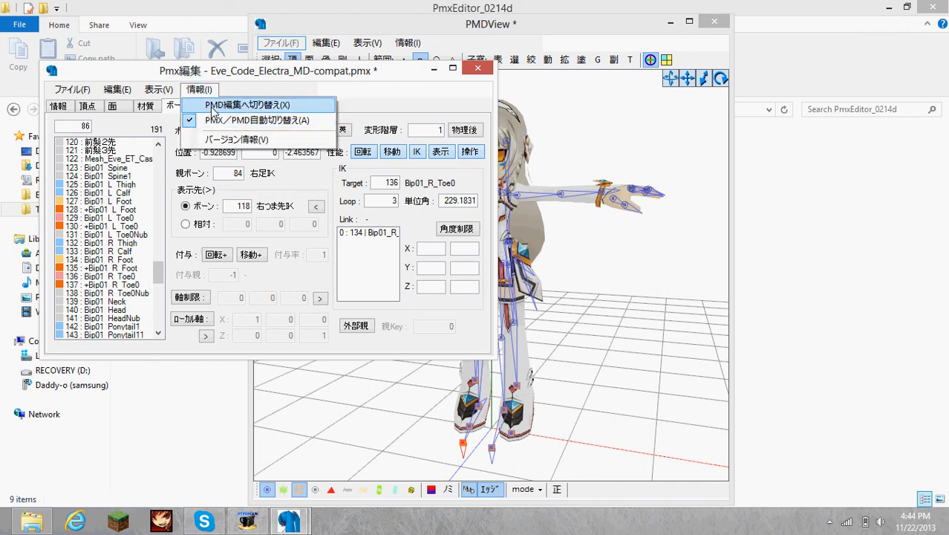
{"action": "left_click", "coordinate": [213, 109]}
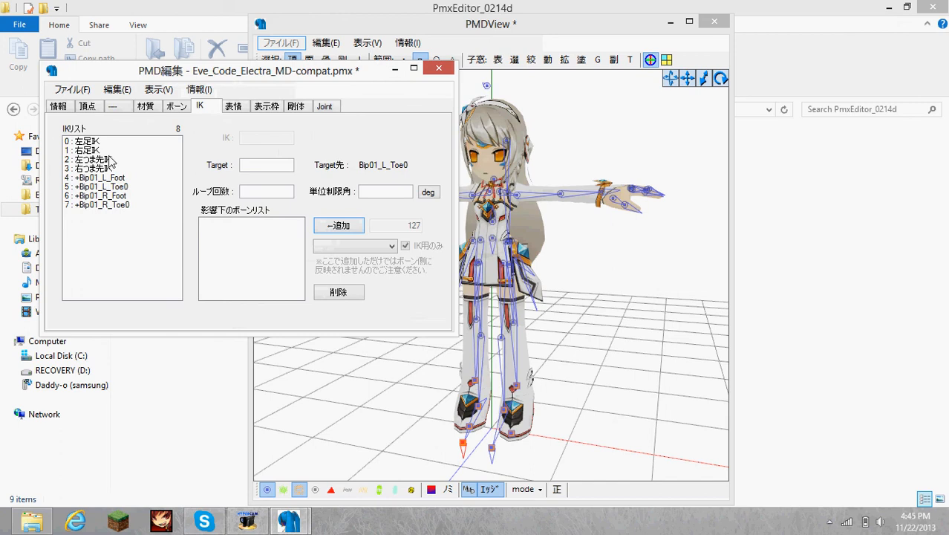
{"action": "left_click", "coordinate": [96, 150]}
{"action": "left_click", "coordinate": [349, 245]}
{"action": "scroll", "coordinate": [349, 386], "scroll_direction": "down", "scroll_amount": 9}
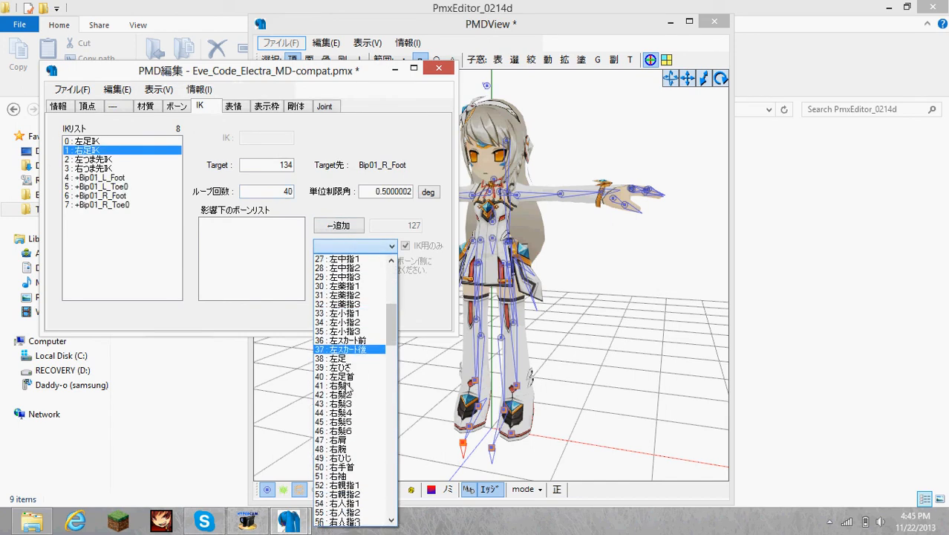
{"action": "scroll", "coordinate": [350, 385], "scroll_direction": "down", "scroll_amount": 20}
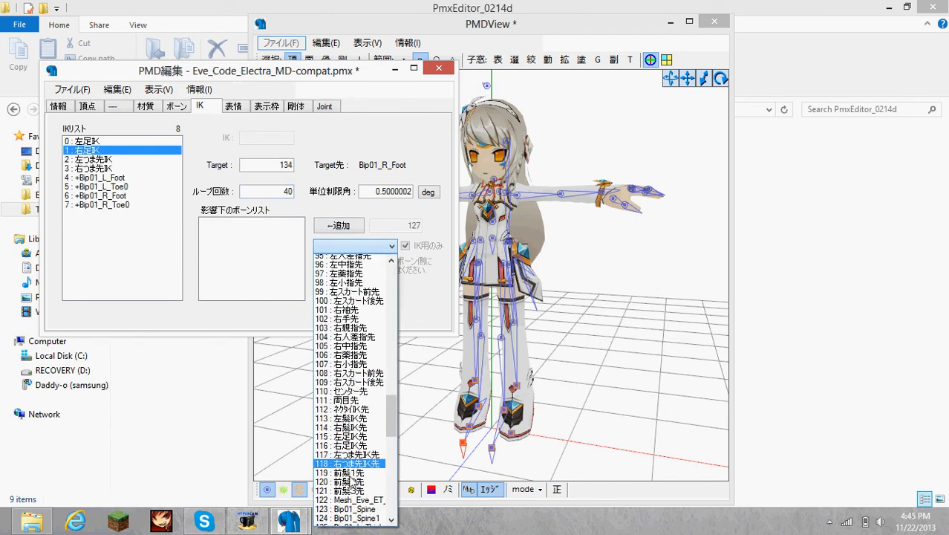
{"action": "scroll", "coordinate": [345, 481], "scroll_direction": "down", "scroll_amount": 5}
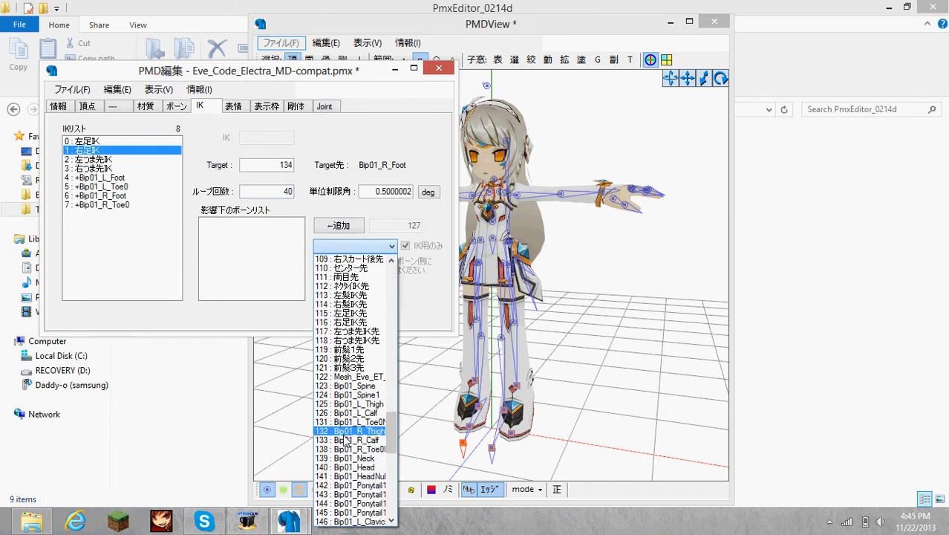
{"action": "left_click", "coordinate": [344, 440]}
{"action": "left_click", "coordinate": [339, 225]}
- Add bone 132, Bip01_R_Thigh, as the second affected bone of the 右足IK entry
{"action": "left_click", "coordinate": [349, 246]}
{"action": "left_click_drag", "start_coordinate": [392, 281], "coordinate": [381, 428]}
{"action": "left_click", "coordinate": [349, 410]}
{"action": "left_click", "coordinate": [339, 225]}
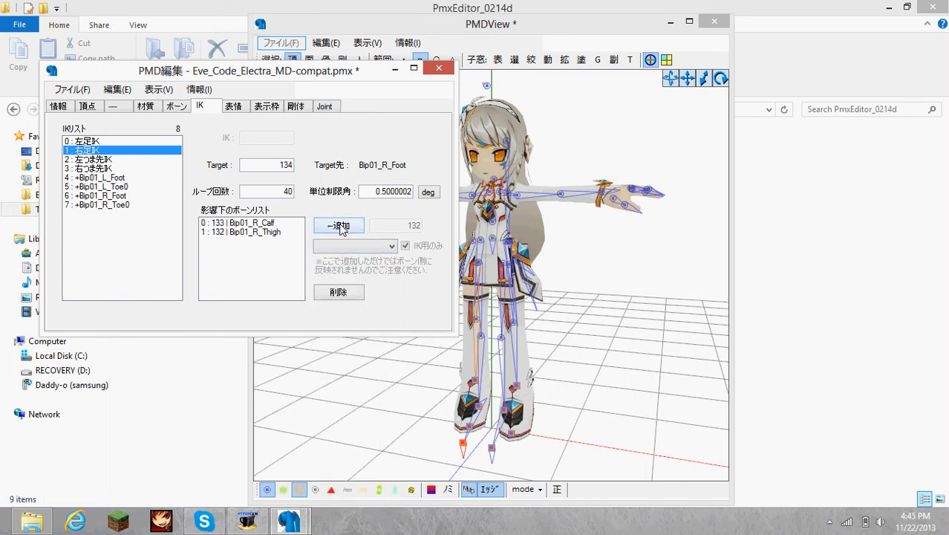
- Look up the left thigh and calf bones in PMX editing mode, and switch back to the IK list in PMD editing mode
{"action": "left_click", "coordinate": [199, 89]}
{"action": "left_click", "coordinate": [211, 102]}
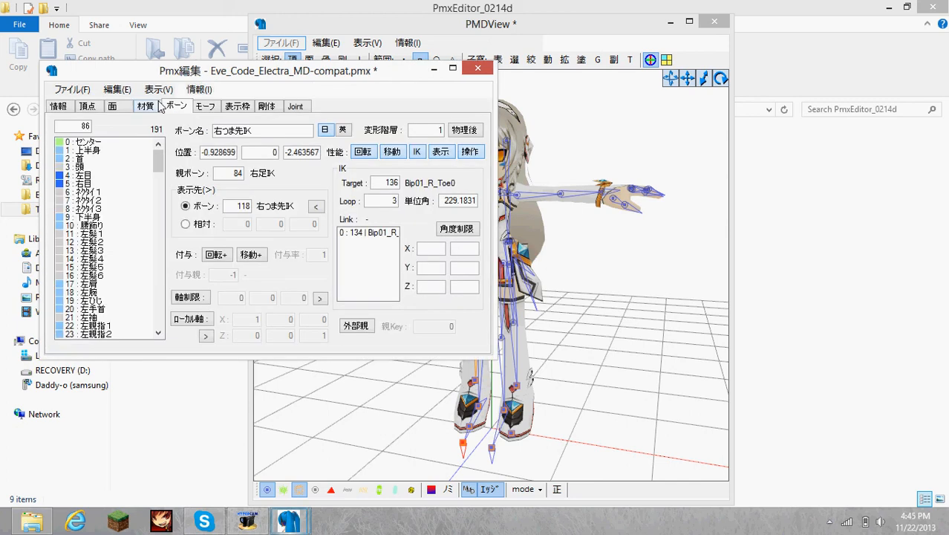
{"action": "left_click_drag", "start_coordinate": [159, 170], "coordinate": [157, 276]}
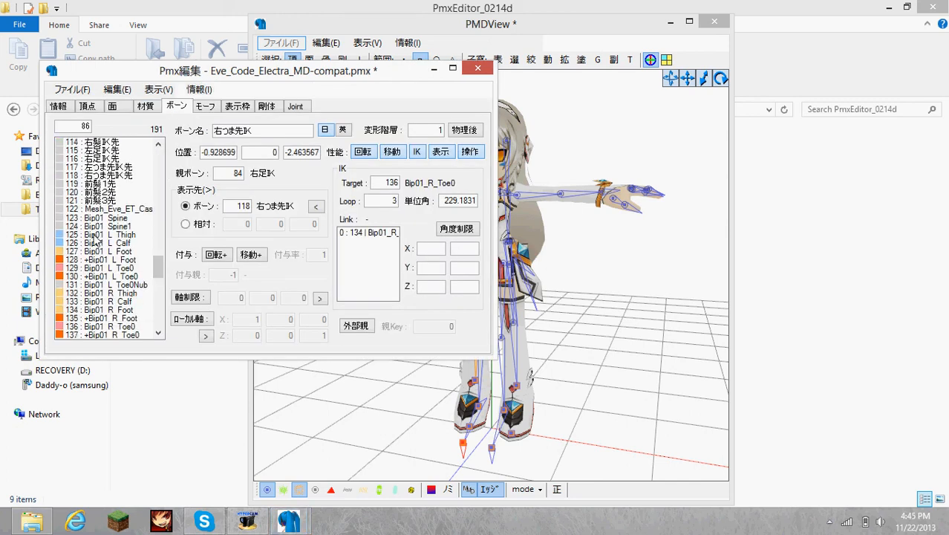
{"action": "left_click", "coordinate": [198, 89]}
{"action": "left_click", "coordinate": [212, 101]}
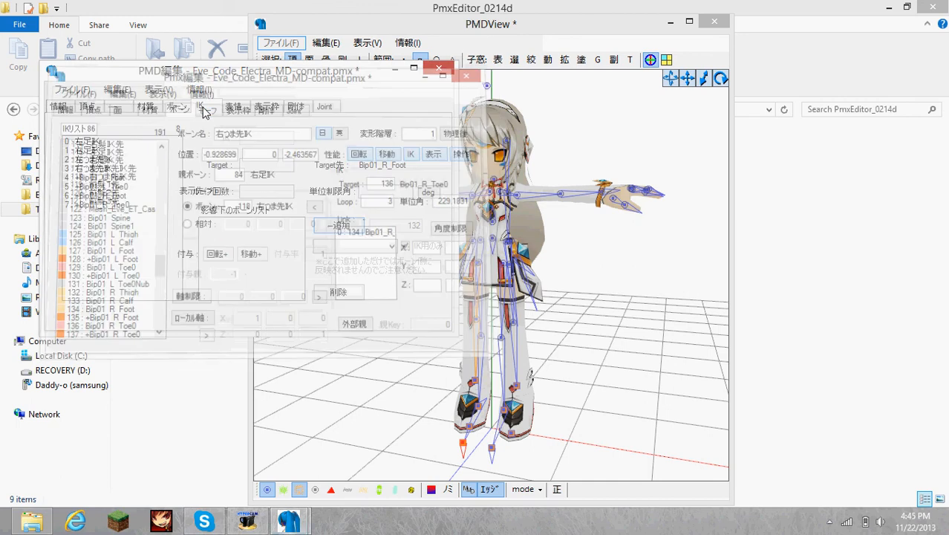
- Add bone 126, Bip01_L_Calf, to the affected bones of the 左足IK entry
{"action": "left_click", "coordinate": [112, 143]}
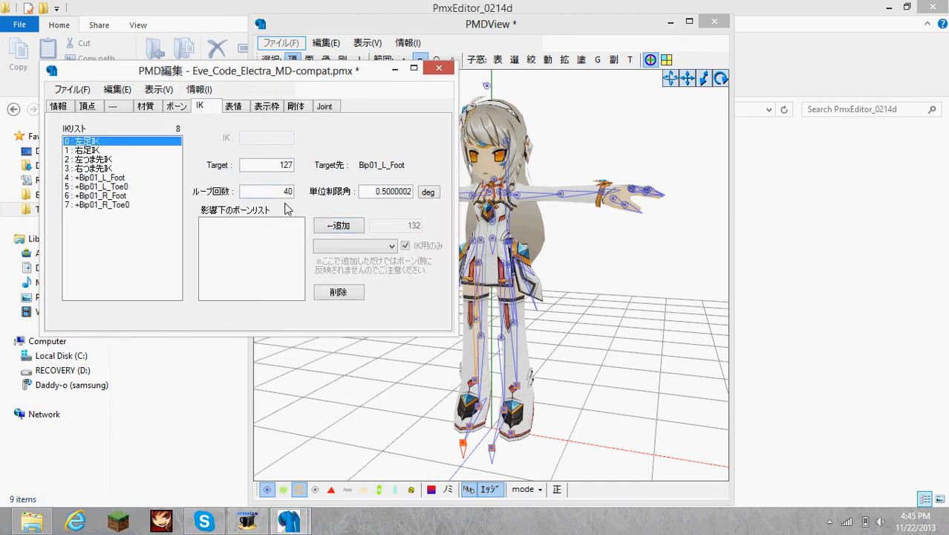
{"action": "left_click", "coordinate": [355, 245]}
{"action": "scroll", "coordinate": [378, 401], "scroll_direction": "down", "scroll_amount": 20}
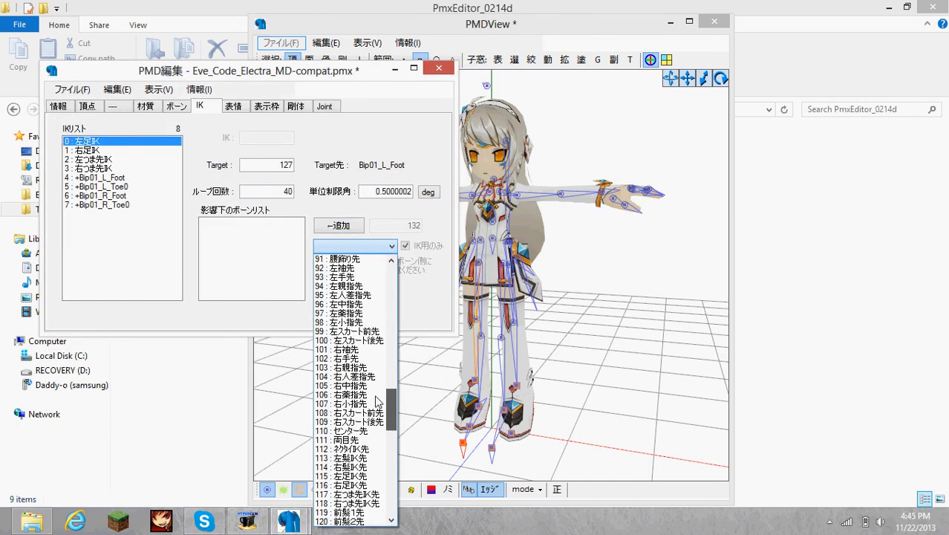
{"action": "scroll", "coordinate": [377, 401], "scroll_direction": "down", "scroll_amount": 4}
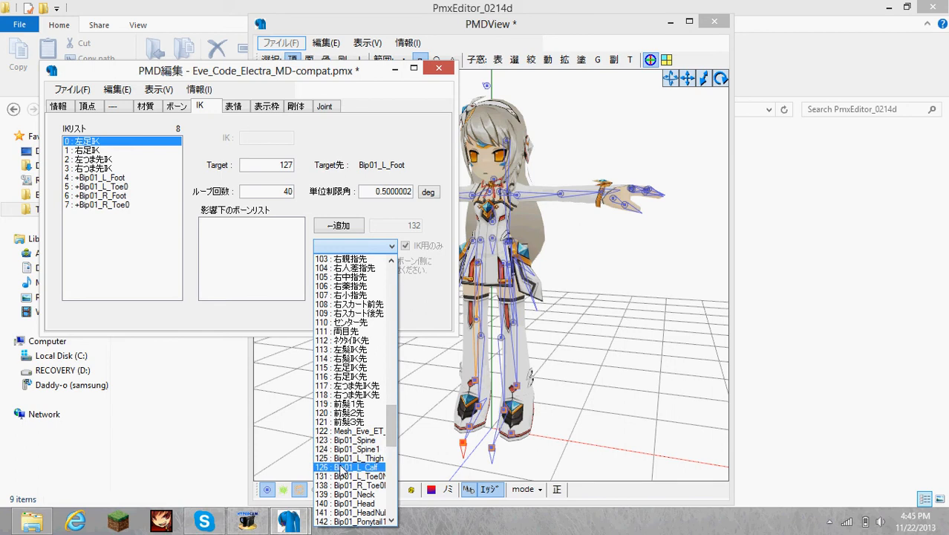
{"action": "left_click", "coordinate": [341, 469]}
{"action": "left_click", "coordinate": [339, 225]}
- Add bone 125, Bip01_L_Thigh, as the second affected bone of the 左足IK entry
{"action": "left_click", "coordinate": [355, 246]}
{"action": "left_click_drag", "start_coordinate": [392, 283], "coordinate": [377, 427]}
{"action": "left_click", "coordinate": [331, 470]}
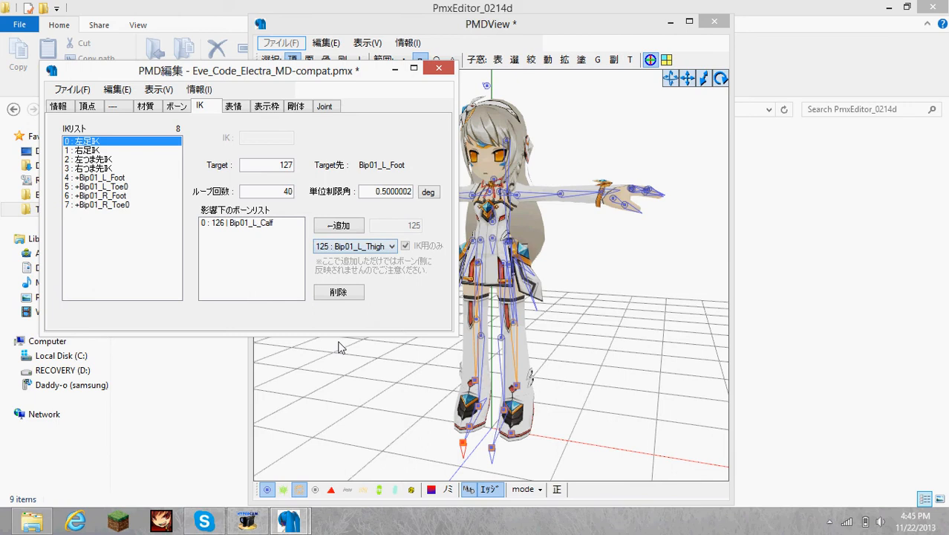
{"action": "left_click", "coordinate": [339, 225]}
{"action": "left_click", "coordinate": [79, 88]}
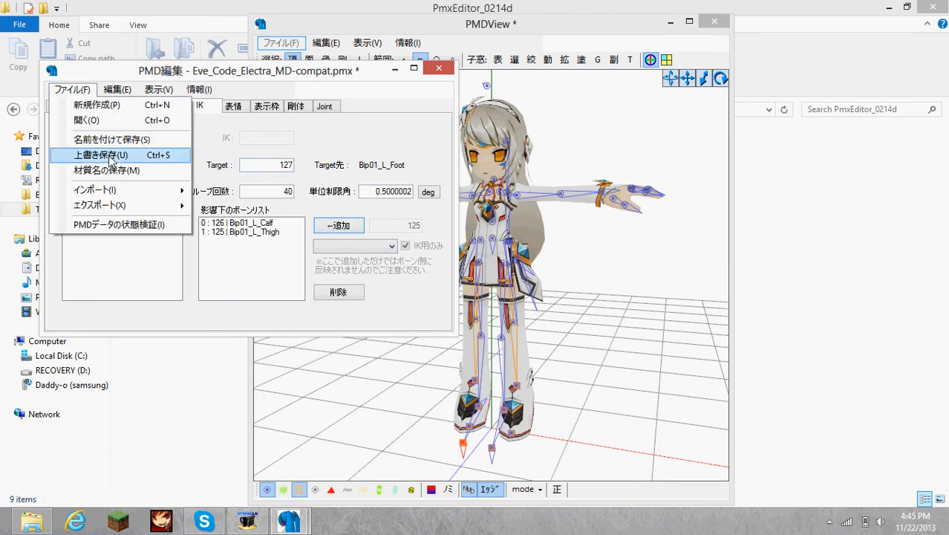
{"action": "left_click", "coordinate": [104, 157]}
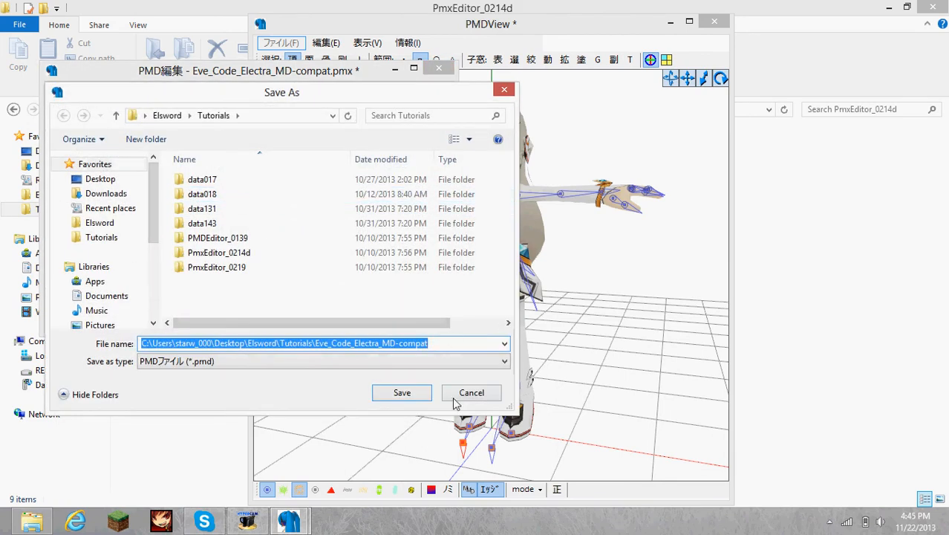
{"action": "left_click", "coordinate": [471, 393]}
- Switch back to PMX editing mode and save the model over Eve_Code_Electra_MD-compat.pmx in the Tutorials folder
{"action": "left_click", "coordinate": [200, 89]}
{"action": "left_click", "coordinate": [212, 104]}
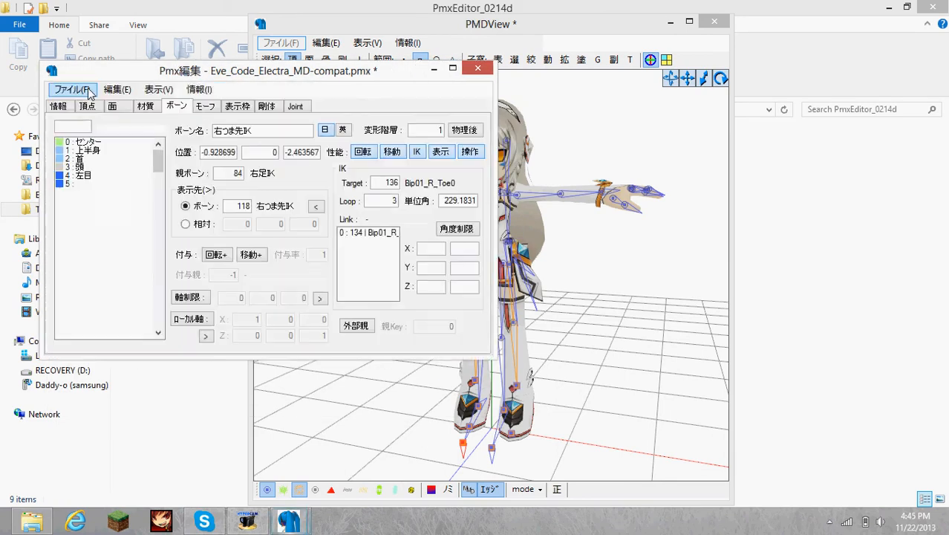
{"action": "left_click", "coordinate": [72, 89]}
{"action": "left_click", "coordinate": [104, 156]}
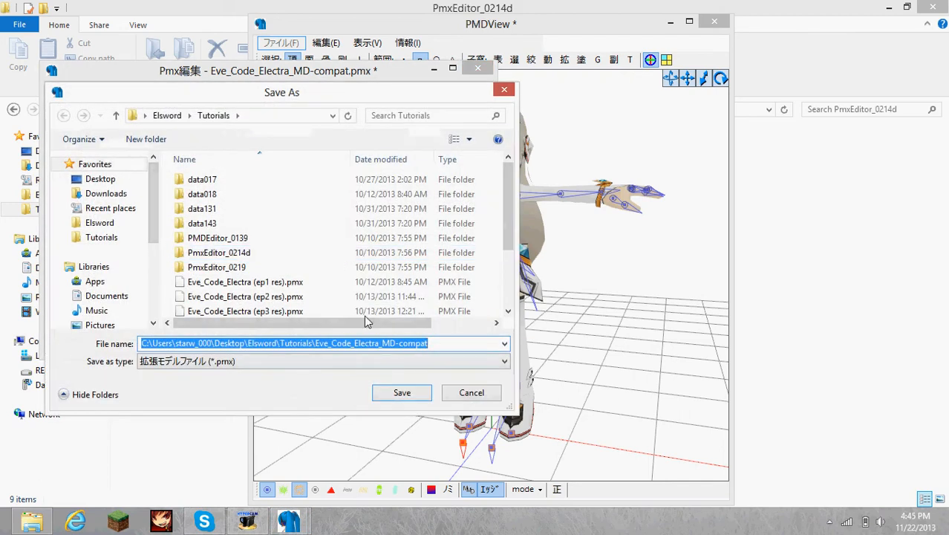
{"action": "left_click", "coordinate": [315, 309]}
{"action": "scroll", "coordinate": [315, 310], "scroll_direction": "down", "scroll_amount": 2}
{"action": "left_click", "coordinate": [327, 266]}
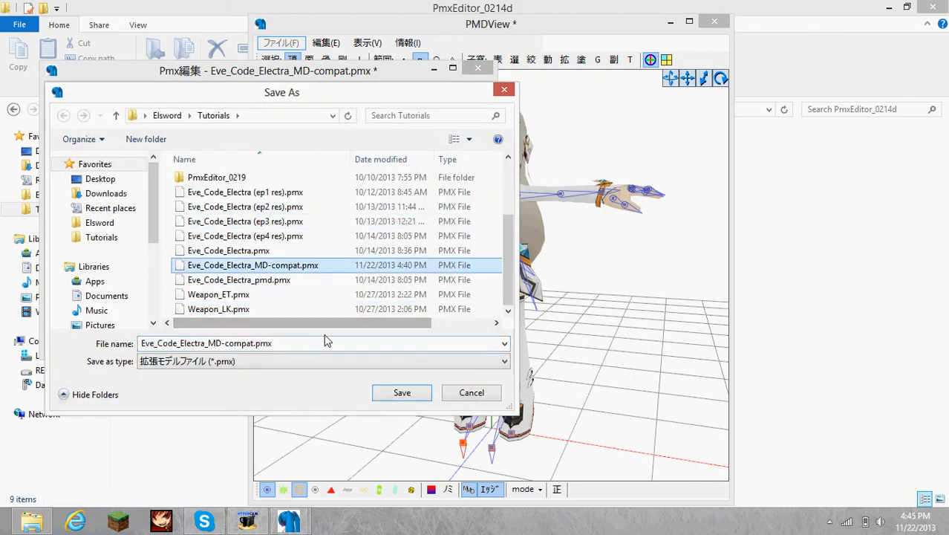
{"action": "left_click", "coordinate": [393, 401]}
{"action": "left_click", "coordinate": [395, 401]}
{"action": "left_click", "coordinate": [515, 264]}
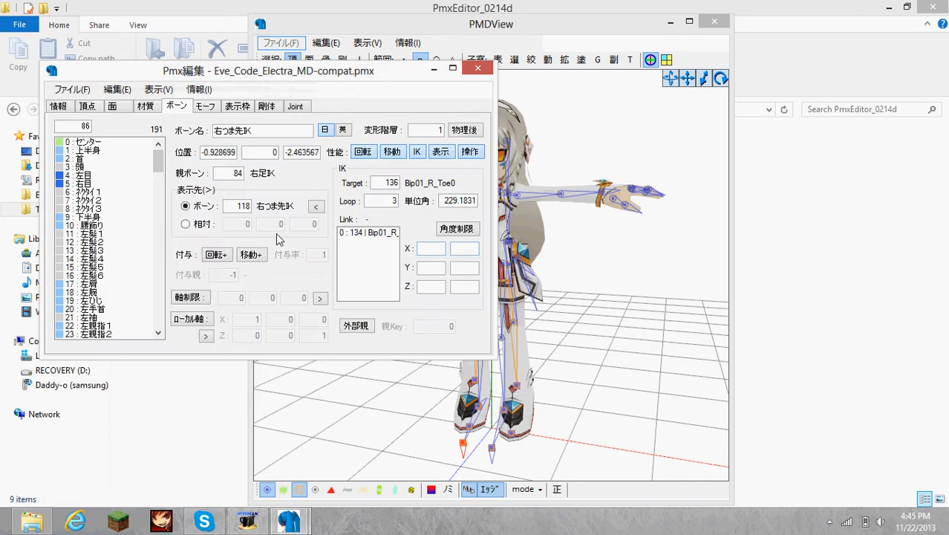
- Inspect the foot bones from the front of the model, box-selecting one foot, and find the Bip01 leg bones in the bone list
{"action": "left_click", "coordinate": [607, 298]}
{"action": "right_click_drag", "start_coordinate": [587, 292], "coordinate": [492, 349]}
{"action": "right_click_drag", "start_coordinate": [475, 433], "coordinate": [454, 407]}
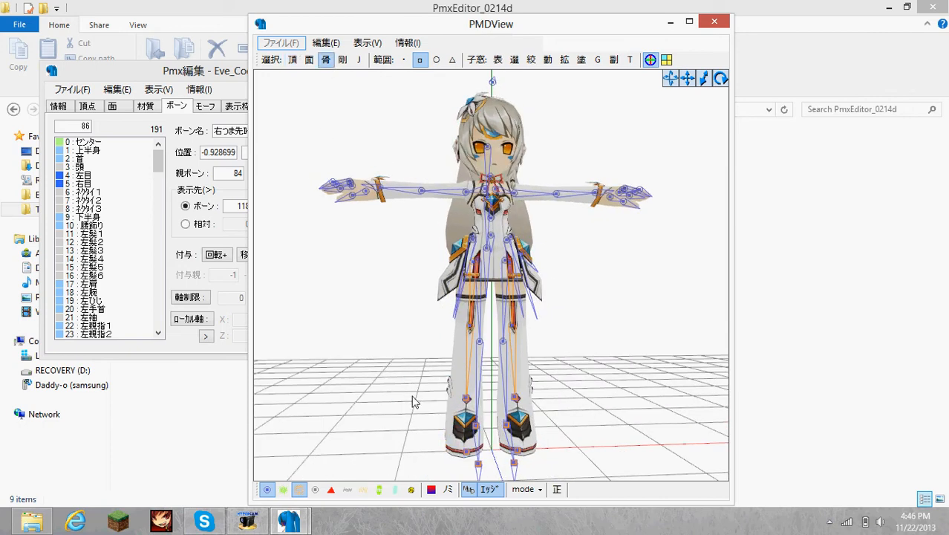
{"action": "right_click_drag", "start_coordinate": [414, 365], "coordinate": [429, 377]}
{"action": "left_click_drag", "start_coordinate": [442, 389], "coordinate": [472, 471]}
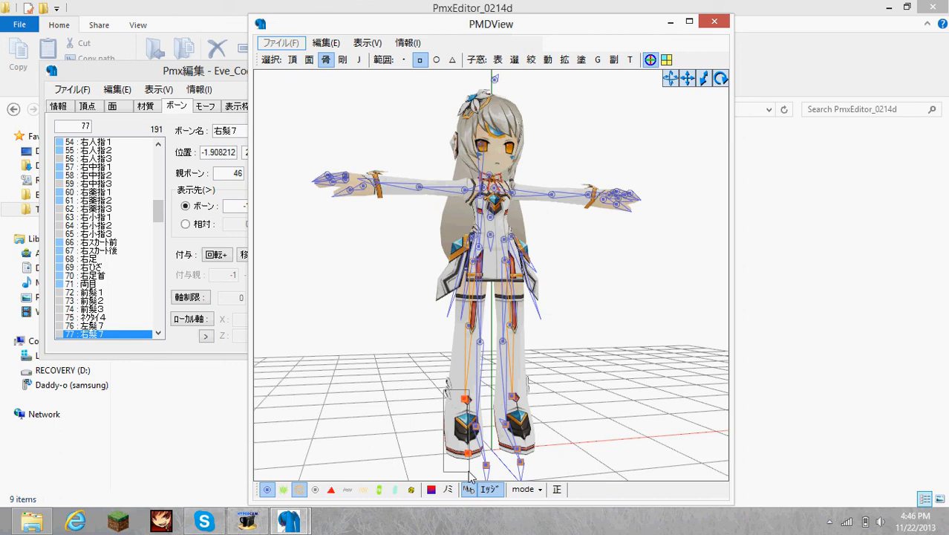
{"action": "left_click_drag", "start_coordinate": [159, 211], "coordinate": [158, 274]}
- Turn off movement, IK and display for bones 128, +Bip01_L_Foot, and 130, +Bip01_L_Toe0
{"action": "left_click", "coordinate": [85, 195]}
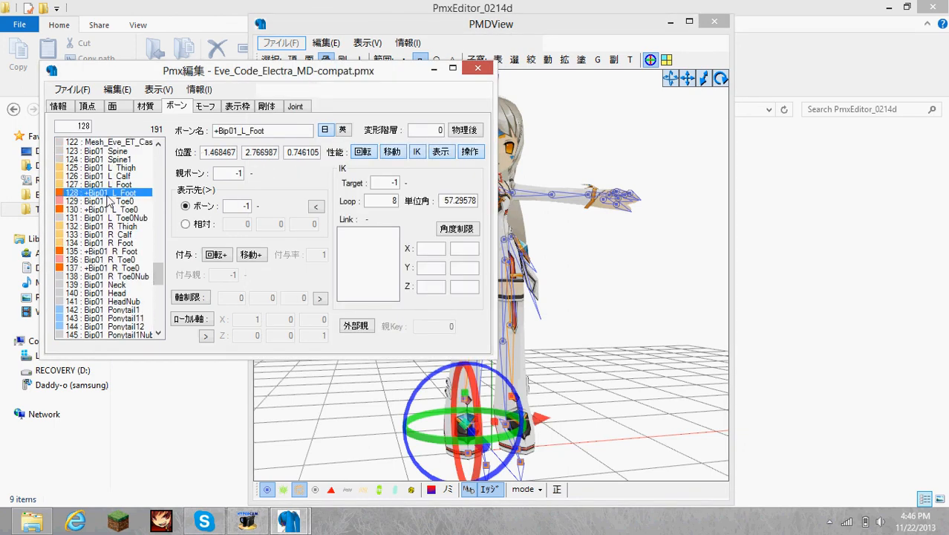
{"action": "left_click", "coordinate": [106, 211]}
{"action": "left_click", "coordinate": [106, 193], "text": "shift"}
{"action": "left_click", "coordinate": [107, 209]}
{"action": "left_click", "coordinate": [107, 193]}
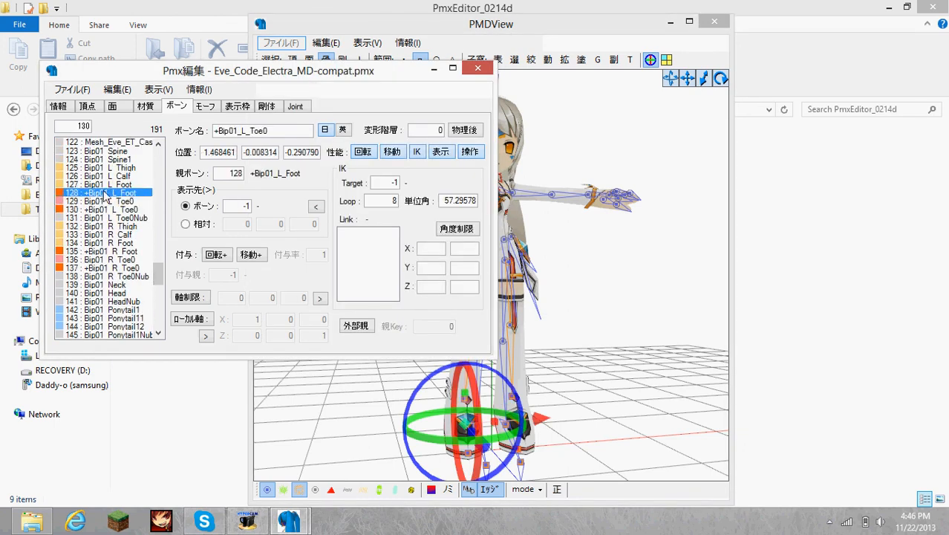
{"action": "left_click", "coordinate": [392, 152]}
{"action": "left_click", "coordinate": [417, 152]}
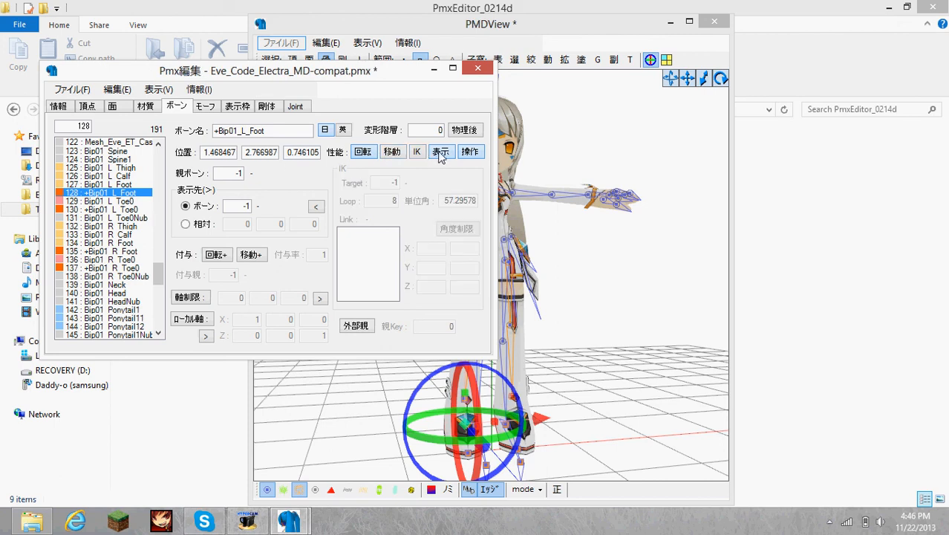
{"action": "left_click", "coordinate": [106, 210]}
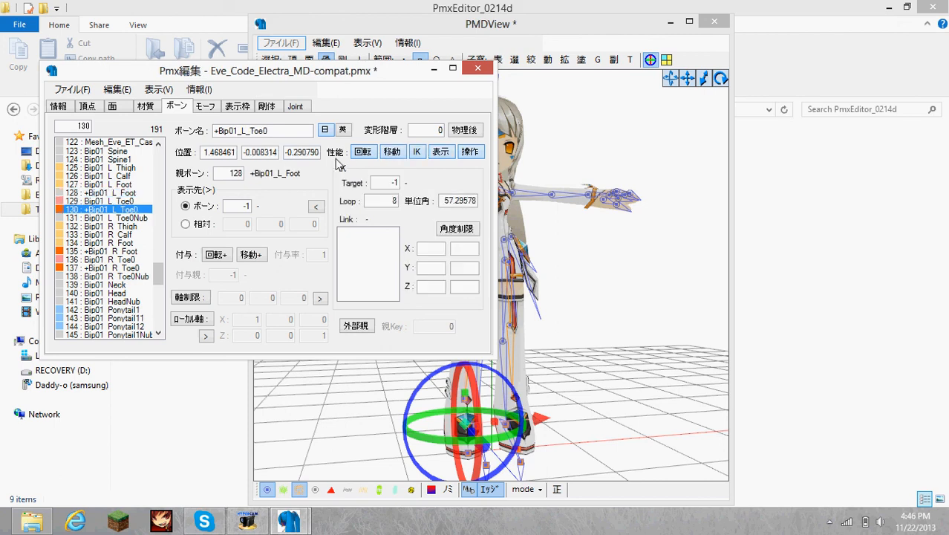
{"action": "left_click", "coordinate": [392, 152]}
{"action": "left_click", "coordinate": [417, 152]}
- Turn off movement, IK and display for bones 135, +Bip01_R_Foot, and 137, +Bip01_R_Toe0, and check the model view
{"action": "left_click", "coordinate": [115, 252]}
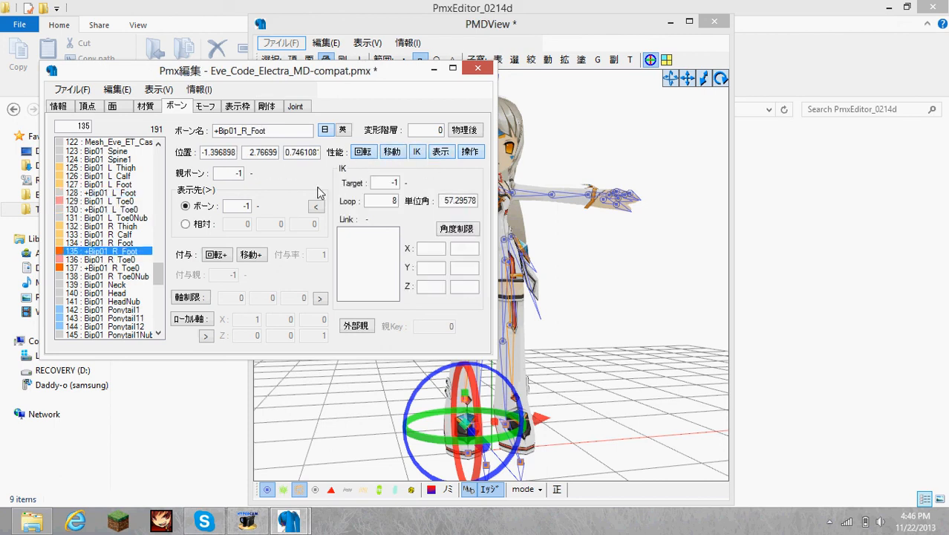
{"action": "left_click", "coordinate": [393, 152]}
{"action": "left_click", "coordinate": [417, 152]}
{"action": "left_click", "coordinate": [112, 268]}
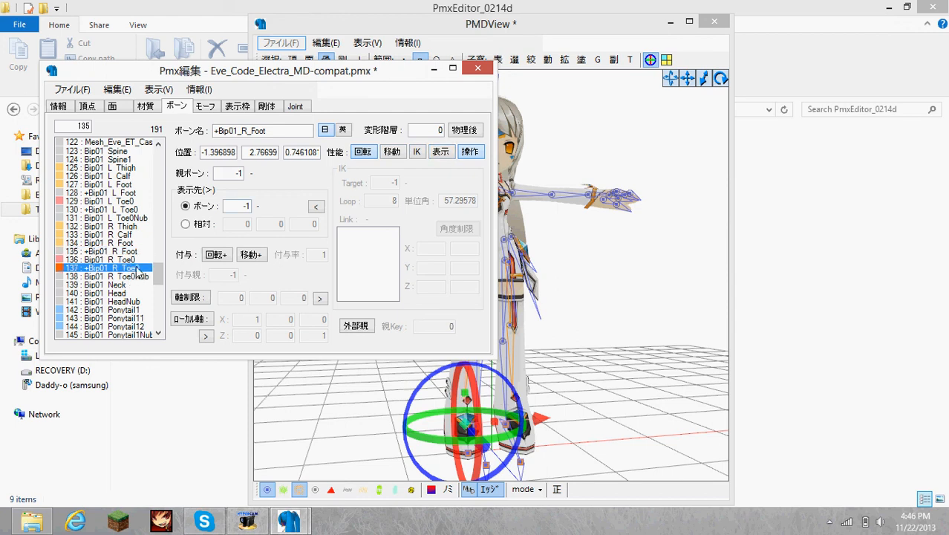
{"action": "left_click", "coordinate": [416, 153]}
{"action": "left_click", "coordinate": [563, 316]}
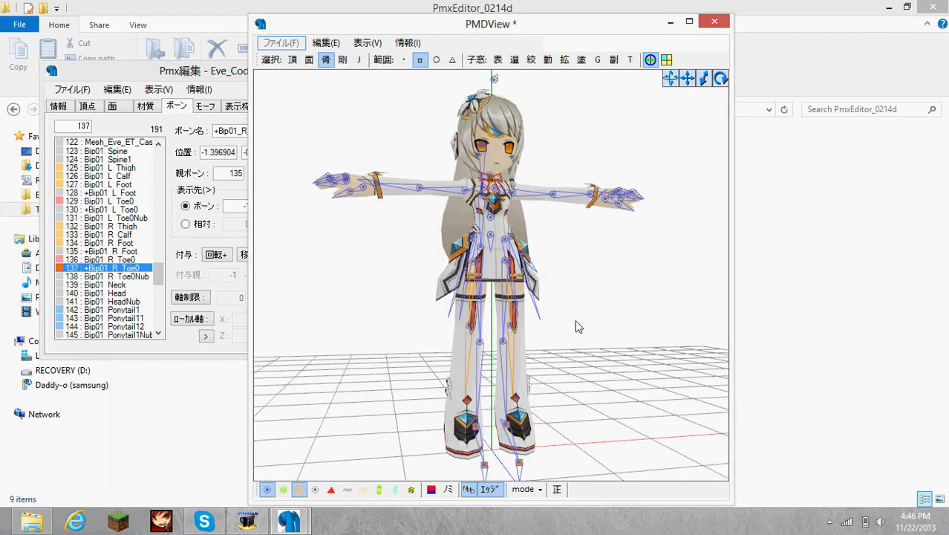
- Show the hidden bones in the model view and select the right ankle bone, 右足首 (70), trying to include the left one
{"action": "left_click", "coordinate": [315, 489]}
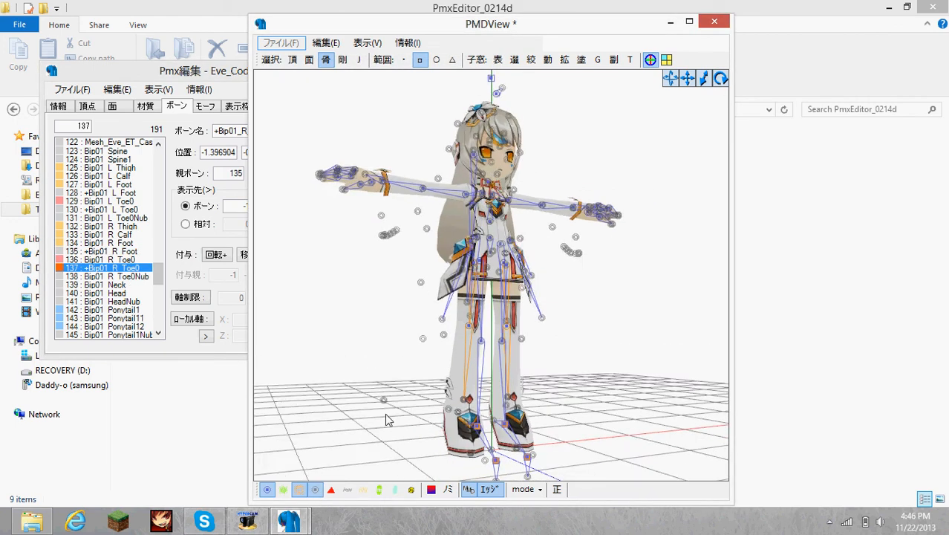
{"action": "right_click_drag", "start_coordinate": [373, 418], "coordinate": [457, 433]}
{"action": "left_click", "coordinate": [484, 431]}
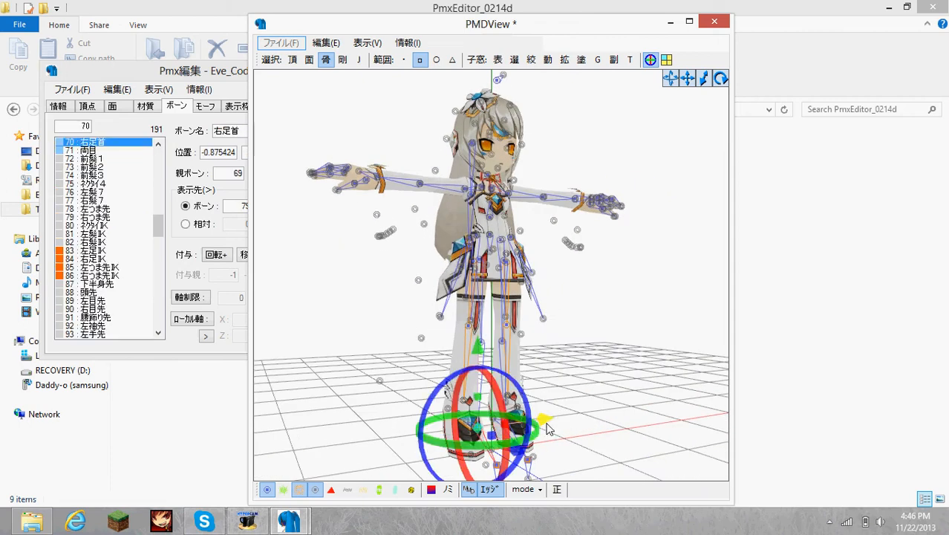
{"action": "right_click_drag", "start_coordinate": [515, 428], "coordinate": [508, 428]}
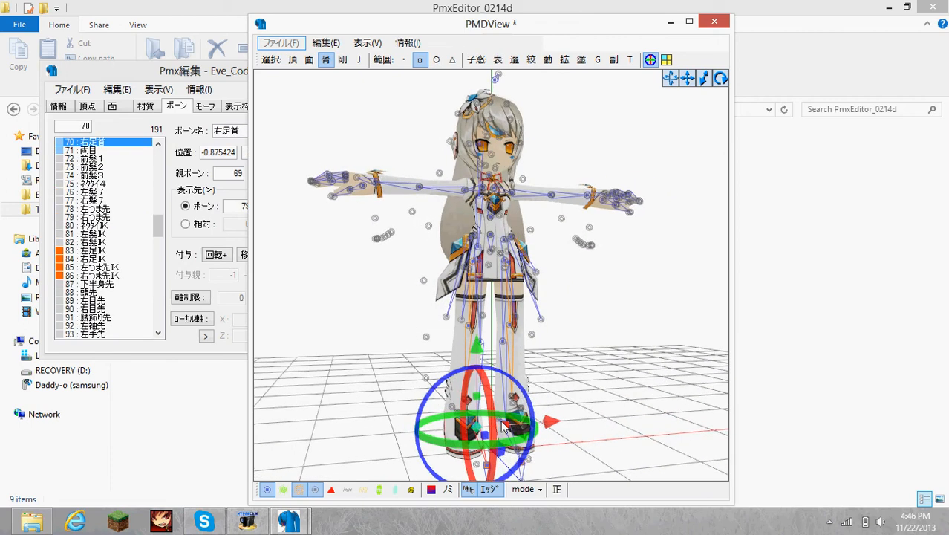
{"action": "left_click", "coordinate": [503, 422], "text": "shift"}
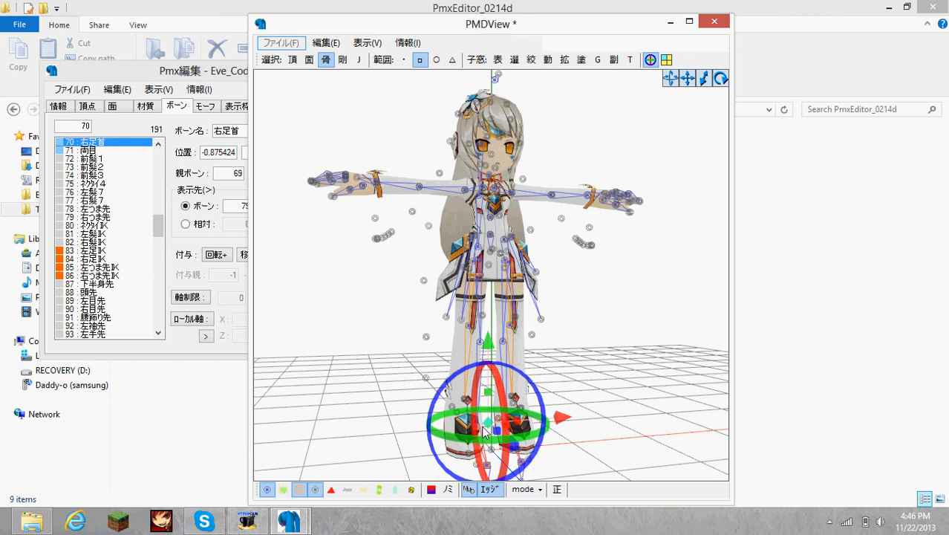
{"action": "left_click", "coordinate": [483, 430]}
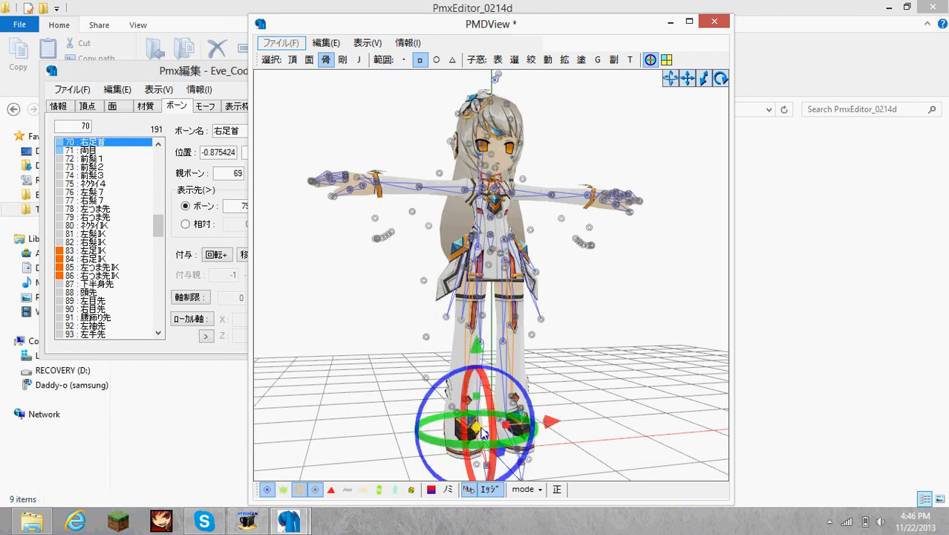
{"action": "left_click", "coordinate": [483, 434]}
{"action": "right_click", "coordinate": [489, 431]}
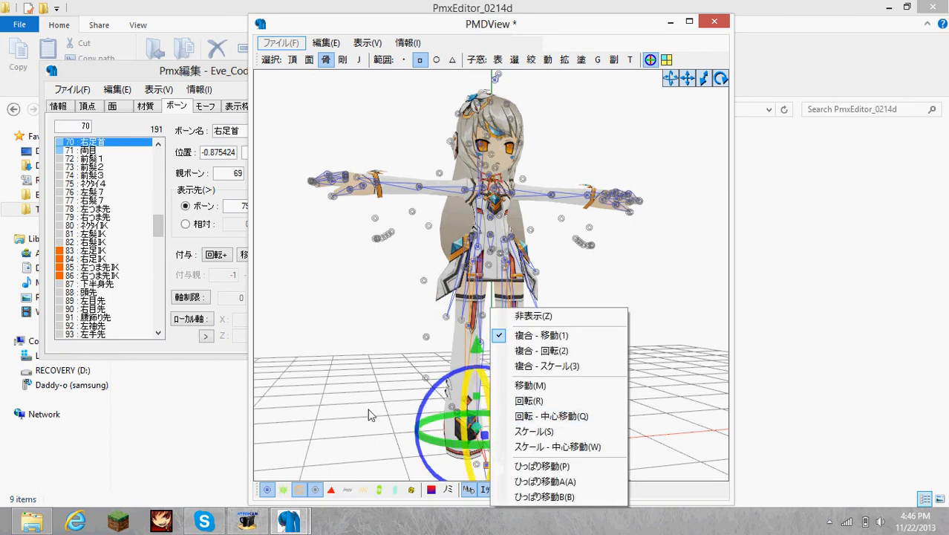
- Try to select the standard MMD ankle bones of both feet together from a closer, angled view
{"action": "right_click_drag", "start_coordinate": [369, 413], "coordinate": [411, 437]}
{"action": "scroll", "coordinate": [459, 430], "scroll_direction": "up", "scroll_amount": 3}
{"action": "right_click", "coordinate": [477, 454]}
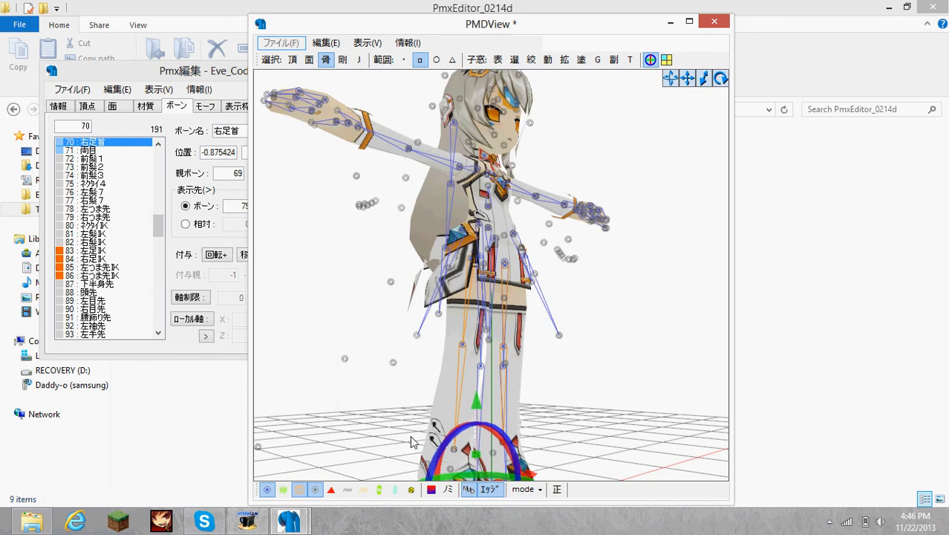
{"action": "scroll", "coordinate": [413, 439], "scroll_direction": "down", "scroll_amount": 2}
{"action": "left_click", "coordinate": [476, 444]}
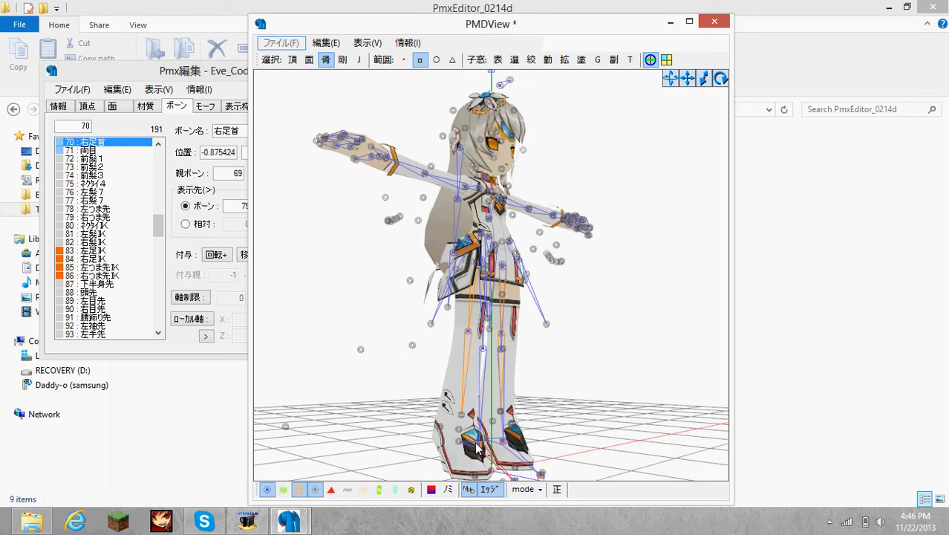
{"action": "left_click", "coordinate": [492, 445]}
{"action": "left_click", "coordinate": [496, 445]}
{"action": "left_click", "coordinate": [502, 446]}
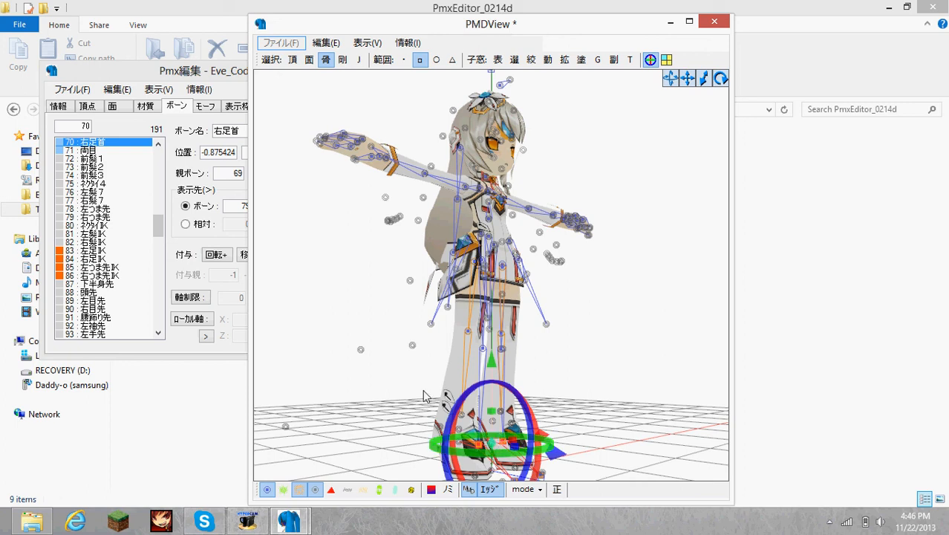
{"action": "left_click", "coordinate": [505, 444]}
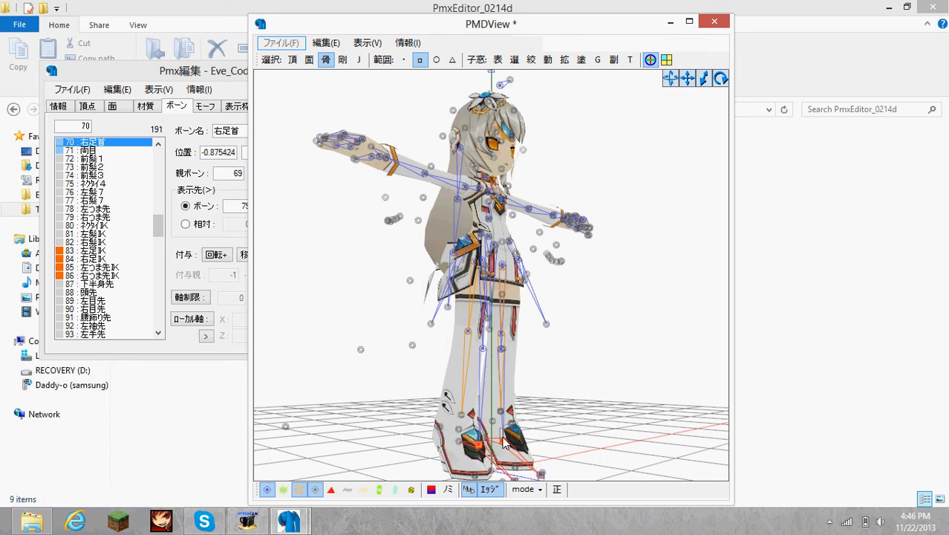
{"action": "left_click", "coordinate": [504, 444]}
- Select the left foot bones at 左足IK (83) together with the matching bones at the right ankle
{"action": "right_click_drag", "start_coordinate": [581, 432], "coordinate": [513, 439]}
{"action": "right_click_drag", "start_coordinate": [585, 432], "coordinate": [565, 433]}
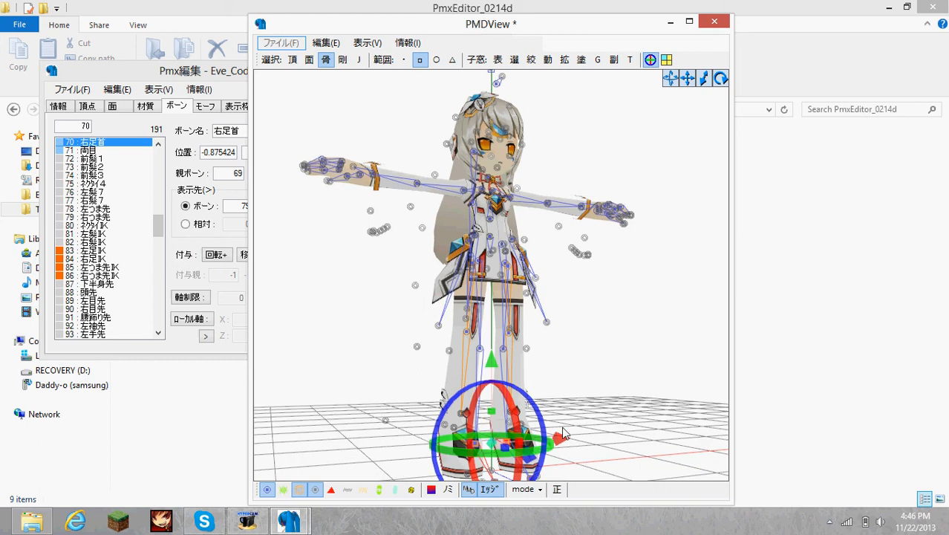
{"action": "left_click", "coordinate": [480, 448]}
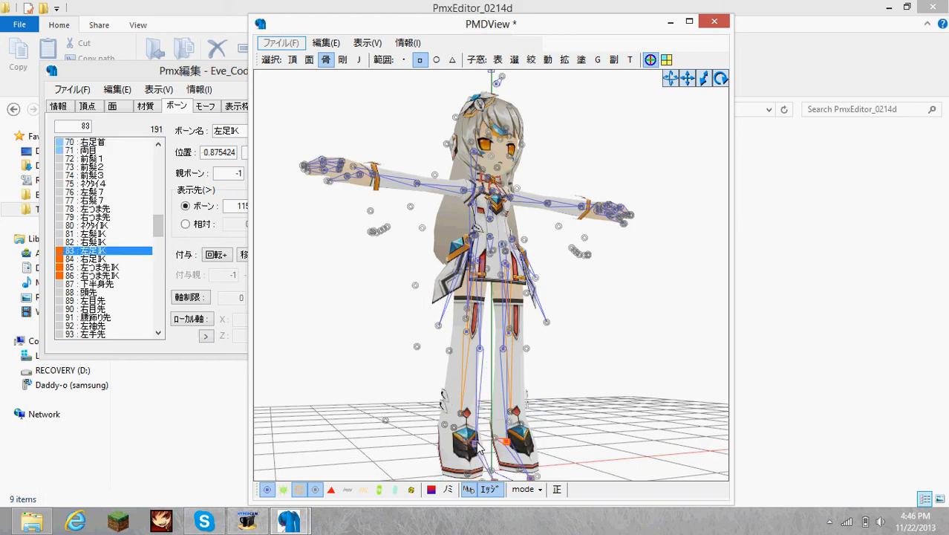
{"action": "left_click", "coordinate": [472, 445]}
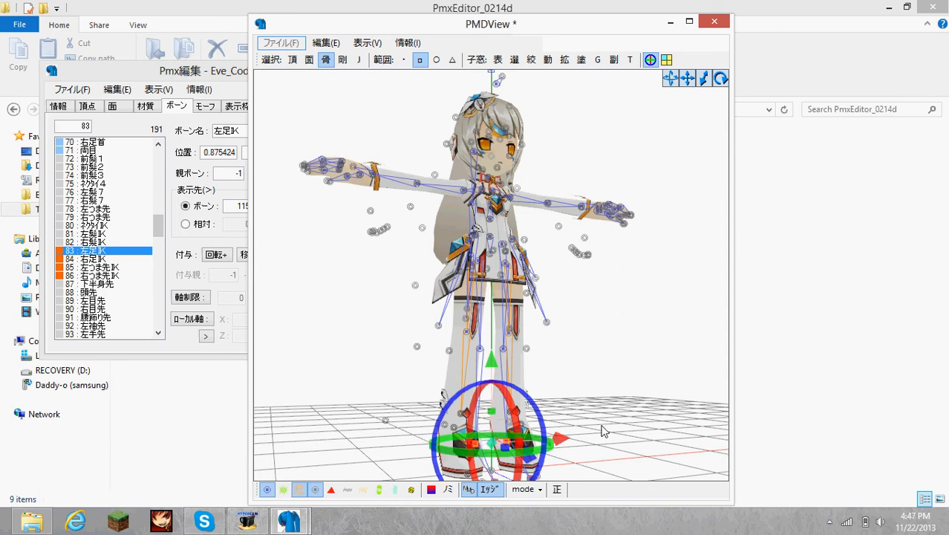
- Move the leg IK bones of both feet up and apart, into line with the ankles, the left at about 1.49, 2.76, 0.75
{"action": "right_click_drag", "start_coordinate": [603, 431], "coordinate": [624, 431]}
{"action": "left_click_drag", "start_coordinate": [566, 451], "coordinate": [534, 448]}
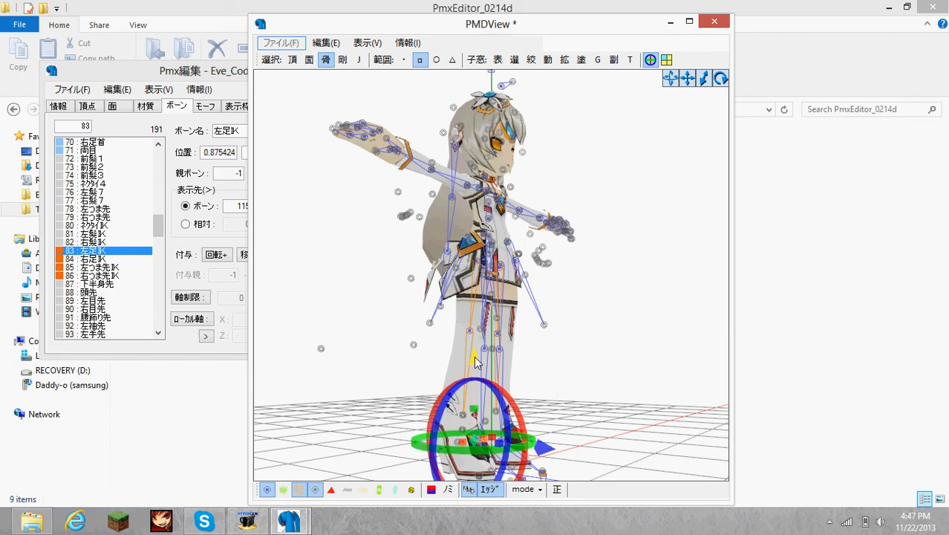
{"action": "left_click_drag", "start_coordinate": [477, 361], "coordinate": [475, 339]}
{"action": "right_click_drag", "start_coordinate": [529, 362], "coordinate": [484, 377]}
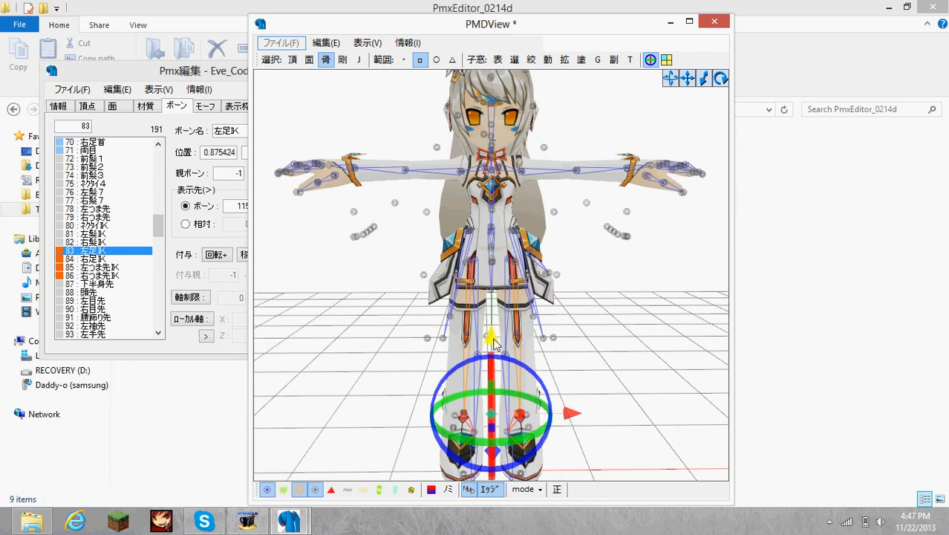
{"action": "right_click_drag", "start_coordinate": [562, 372], "coordinate": [496, 383]}
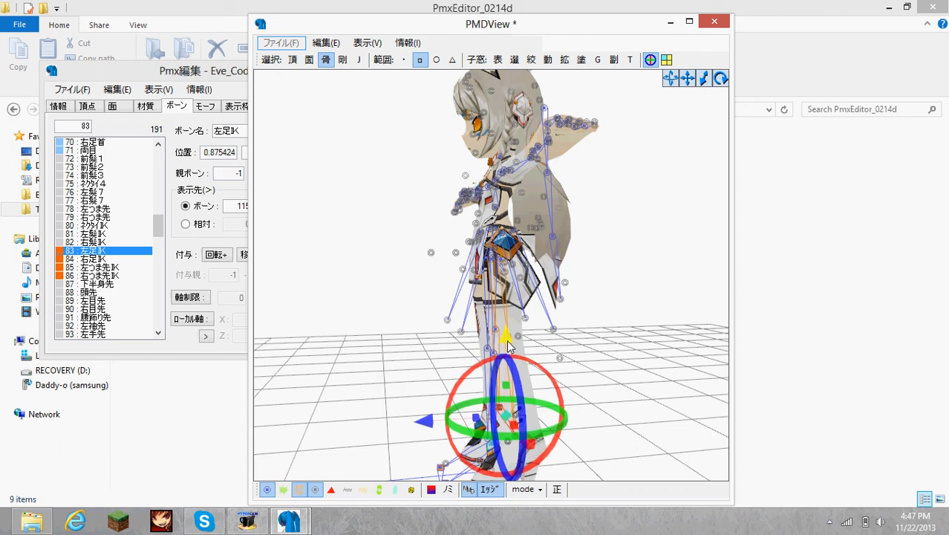
{"action": "right_click_drag", "start_coordinate": [509, 347], "coordinate": [623, 359]}
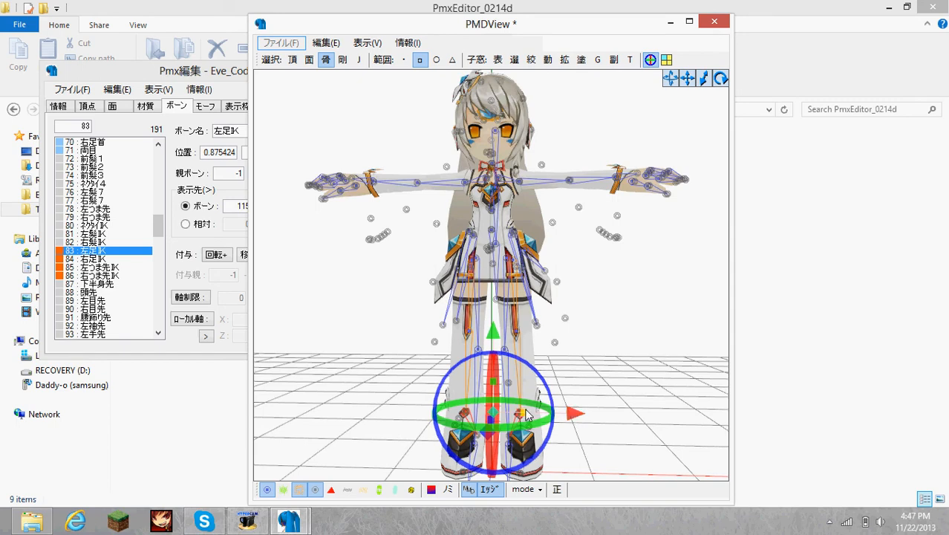
- Select both toe IK bones, 左つま先IK (85) and 右つま先IK (86), and spread them to about 1.44 either side at the shoe tips
{"action": "right_click_drag", "start_coordinate": [530, 414], "coordinate": [601, 381]}
{"action": "mouse_move", "coordinate": [607, 375]}
{"action": "right_mouse_down"}
{"action": "mouse_move", "coordinate": [577, 378]}
{"action": "mouse_move", "coordinate": [608, 383]}
{"action": "right_mouse_up"}
{"action": "right_click_drag", "start_coordinate": [546, 423], "coordinate": [549, 451]}
{"action": "left_click", "coordinate": [540, 445]}
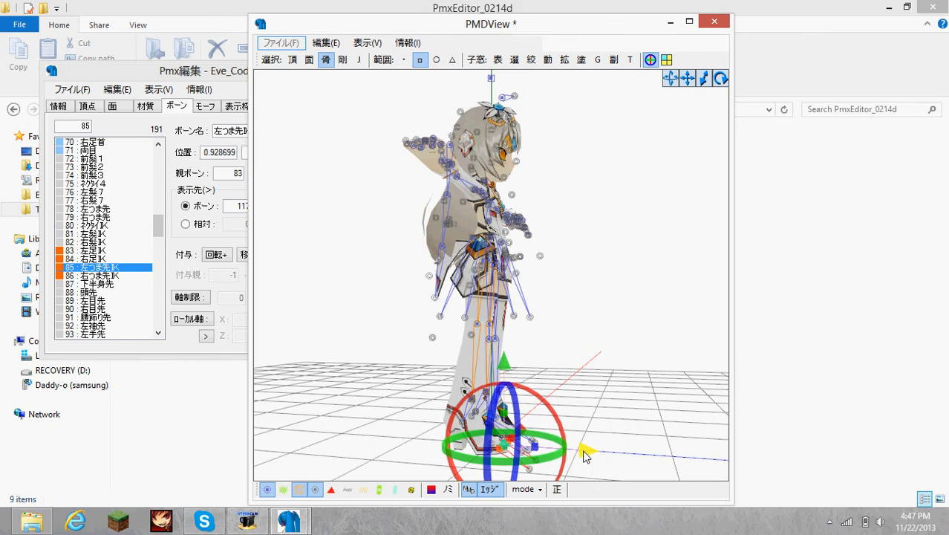
{"action": "right_click_drag", "start_coordinate": [583, 455], "coordinate": [528, 449]}
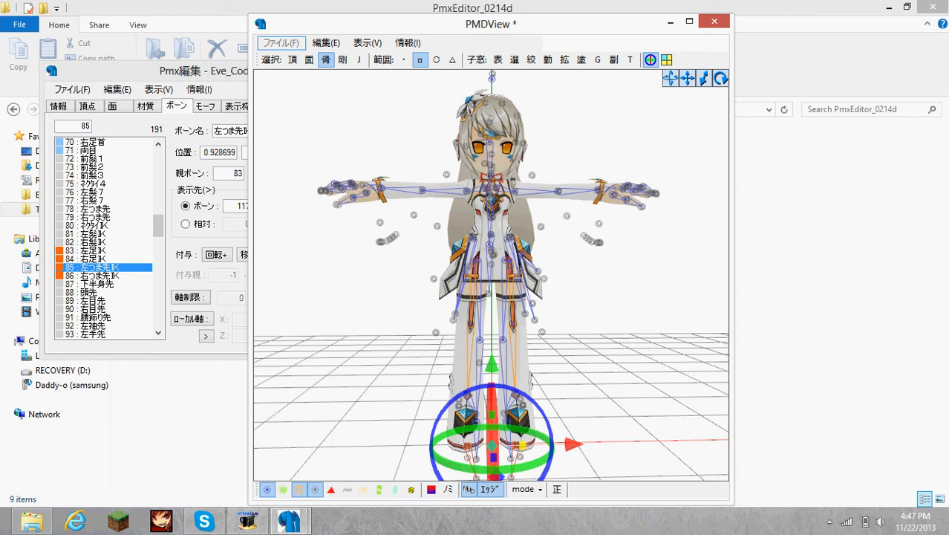
{"action": "right_click_drag", "start_coordinate": [562, 402], "coordinate": [620, 402]}
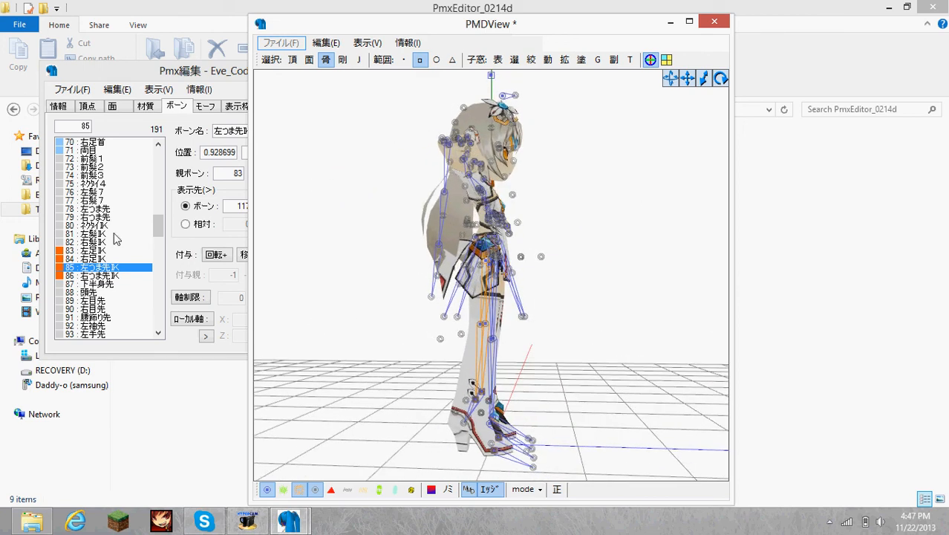
- Set the display target bone to -1 for the leg and toe IK bones 83 to 86
{"action": "left_click", "coordinate": [109, 251]}
{"action": "left_click", "coordinate": [317, 208]}
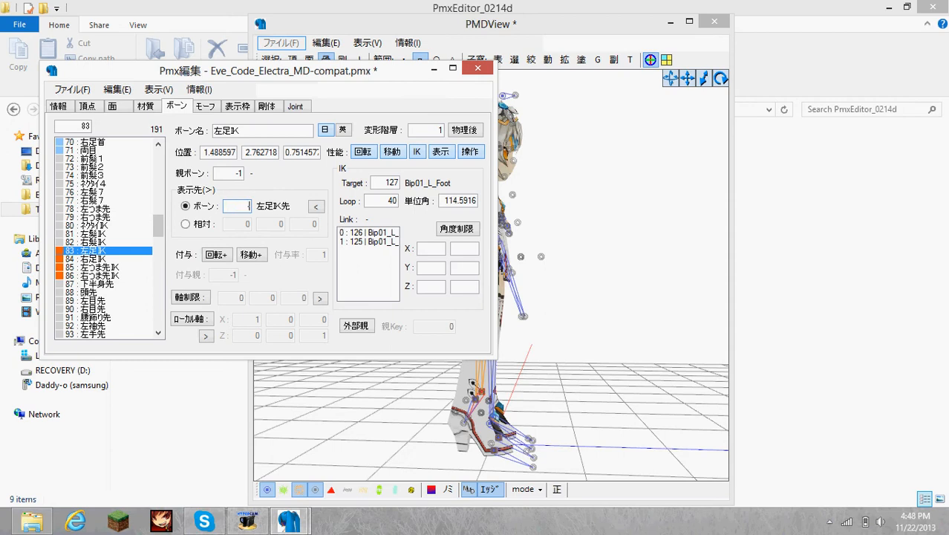
{"action": "left_click", "coordinate": [101, 260]}
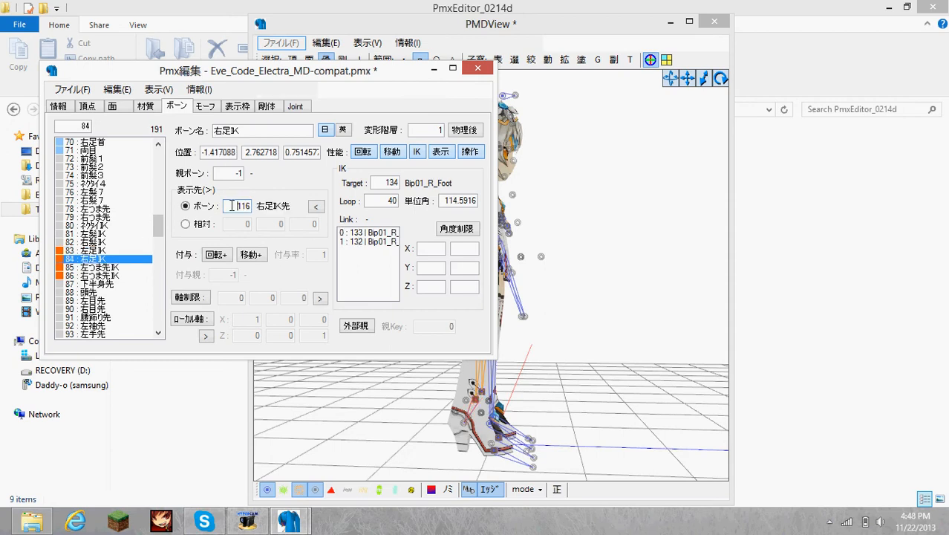
{"action": "double_click", "coordinate": [240, 206]}
{"action": "key", "text": "BackSpace"}
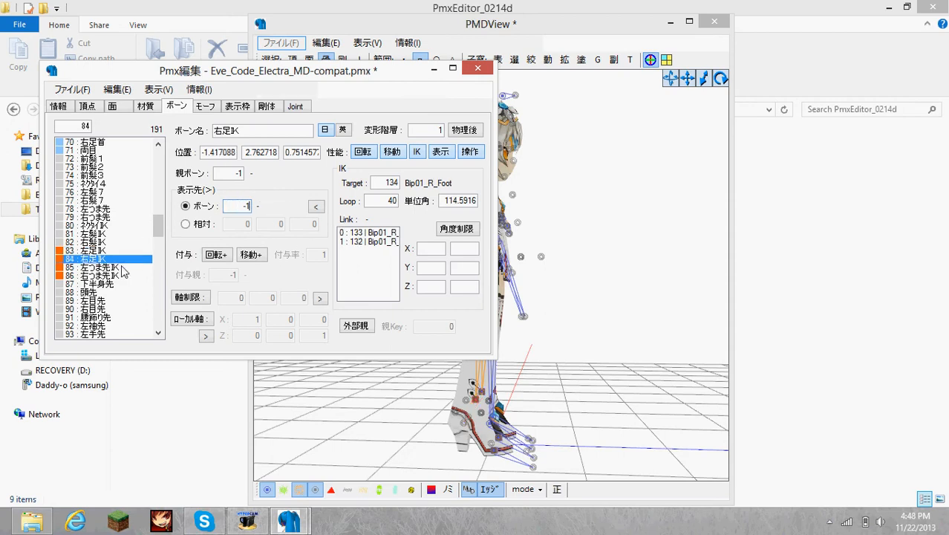
{"action": "left_click", "coordinate": [121, 268]}
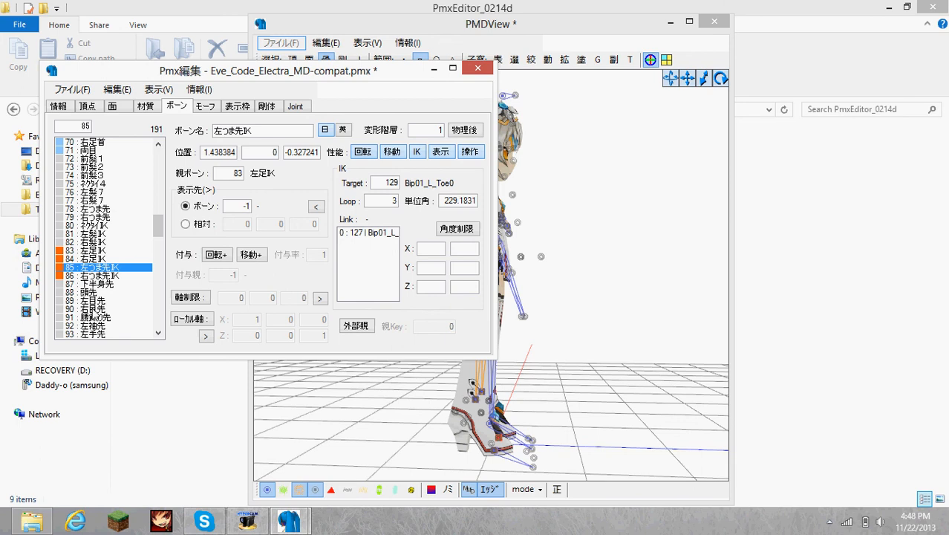
{"action": "left_click", "coordinate": [93, 275]}
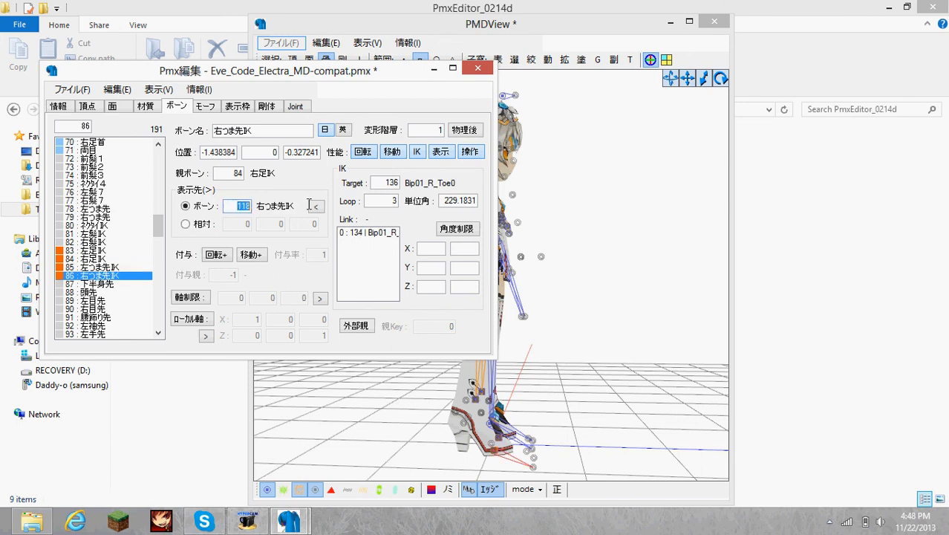
- Select the standard right leg bone 右足 (68) in the model view and try selecting the knee bones of both legs
{"action": "right_click_drag", "start_coordinate": [643, 318], "coordinate": [580, 323]}
{"action": "scroll", "coordinate": [499, 280], "scroll_direction": "up", "scroll_amount": 3}
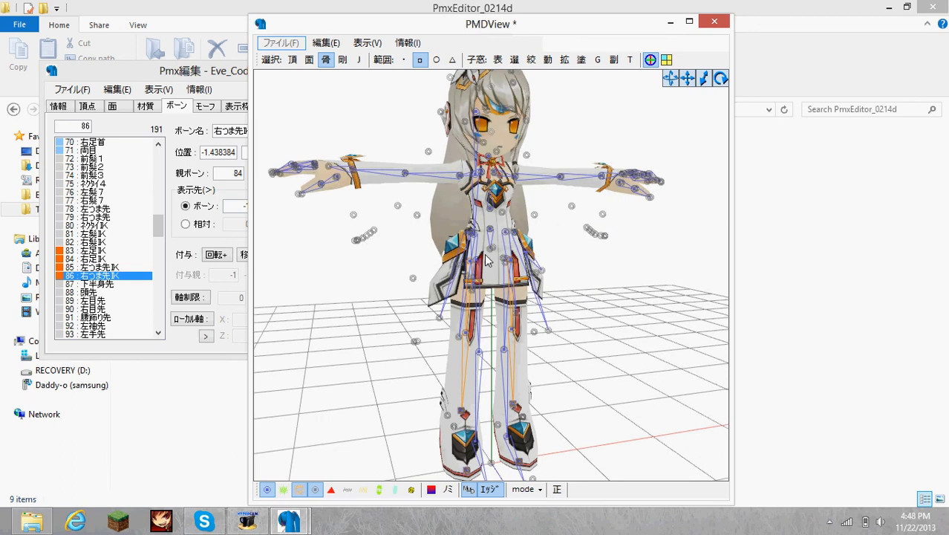
{"action": "right_click_drag", "start_coordinate": [499, 280], "coordinate": [475, 262]}
{"action": "double_click", "coordinate": [474, 262]}
{"action": "left_click", "coordinate": [496, 244]}
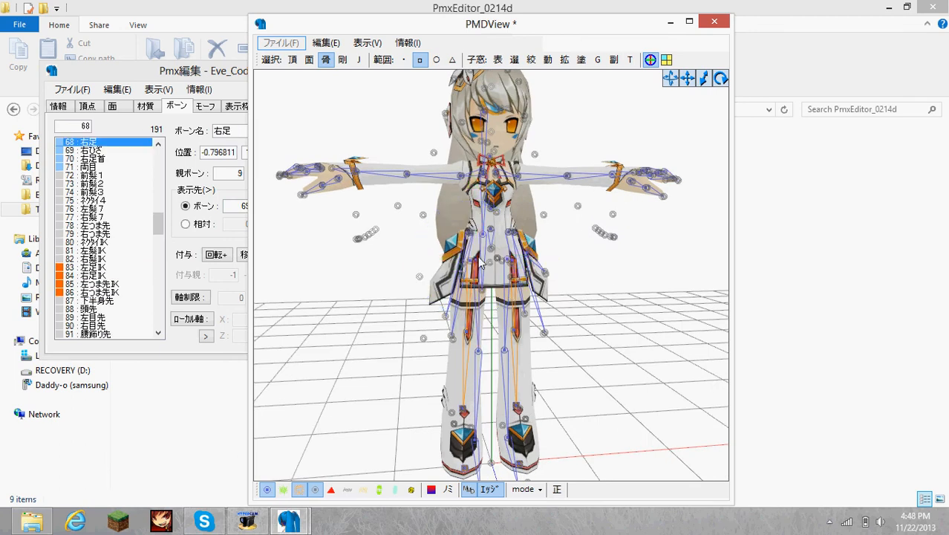
{"action": "left_click", "coordinate": [476, 258]}
{"action": "right_click_drag", "start_coordinate": [482, 356], "coordinate": [504, 430]}
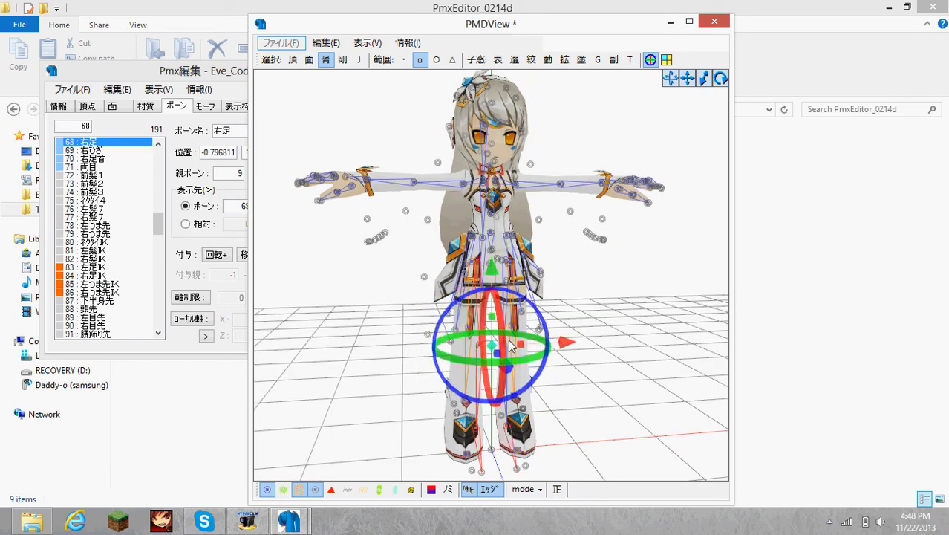
{"action": "scroll", "coordinate": [510, 291], "scroll_direction": "up", "scroll_amount": 4}
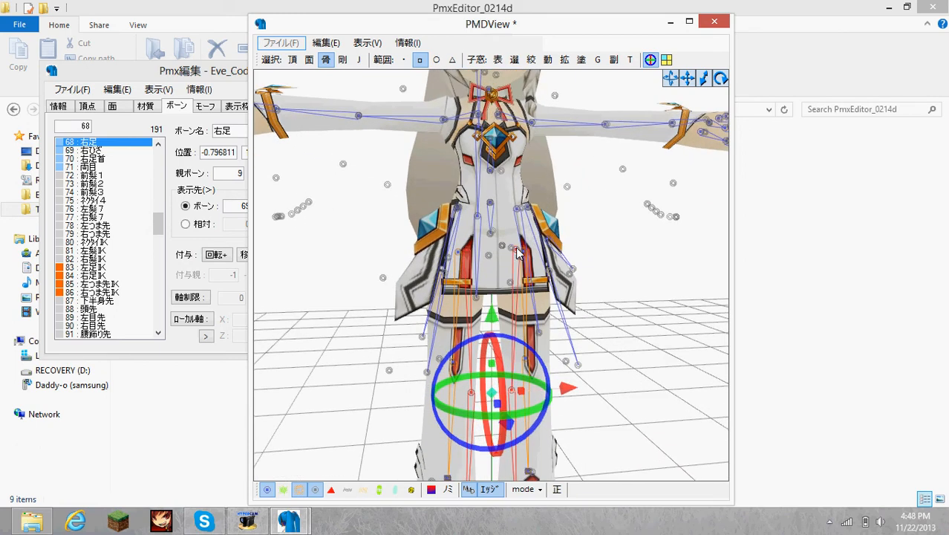
{"action": "scroll", "coordinate": [518, 253], "scroll_direction": "down", "scroll_amount": 4}
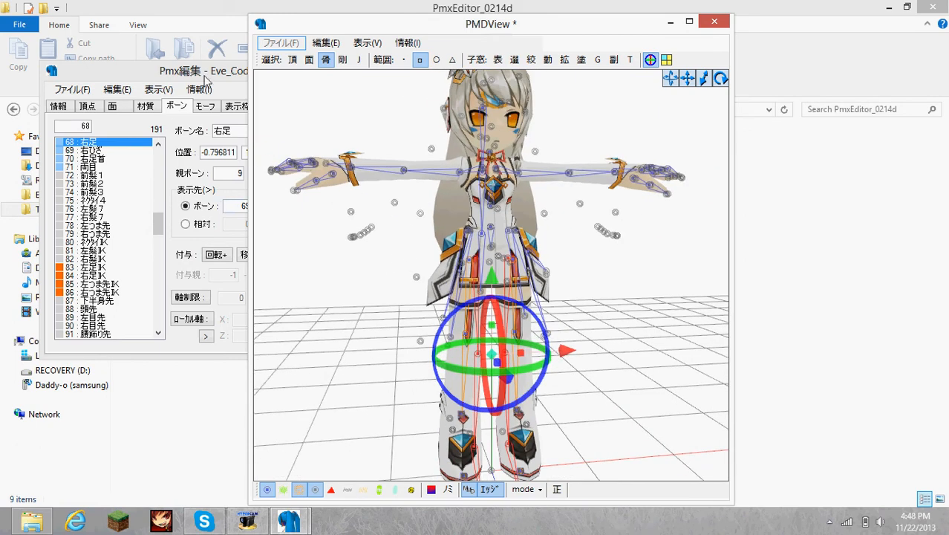
- Check 右足 (68) in the bone list and select it again at the right hip from an angled view
{"action": "left_click", "coordinate": [204, 75]}
{"action": "left_click_drag", "start_coordinate": [159, 223], "coordinate": [159, 212]}
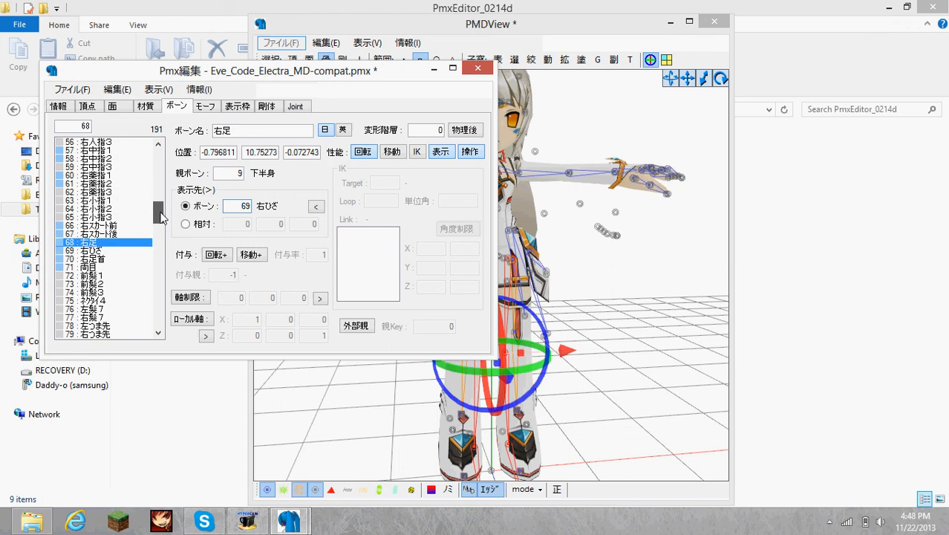
{"action": "right_click_drag", "start_coordinate": [576, 310], "coordinate": [532, 286]}
{"action": "right_click_drag", "start_coordinate": [479, 261], "coordinate": [476, 261]}
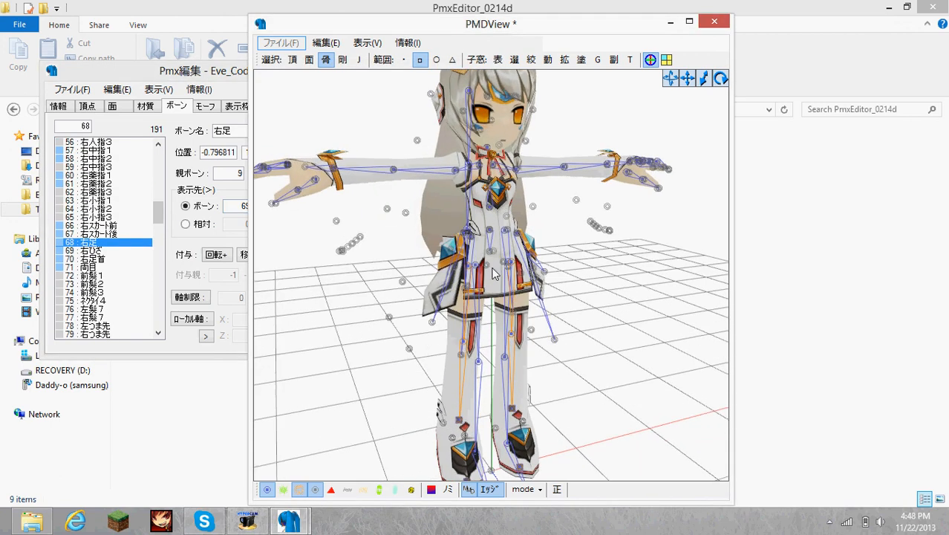
{"action": "left_click", "coordinate": [475, 263]}
{"action": "left_click", "coordinate": [203, 82]}
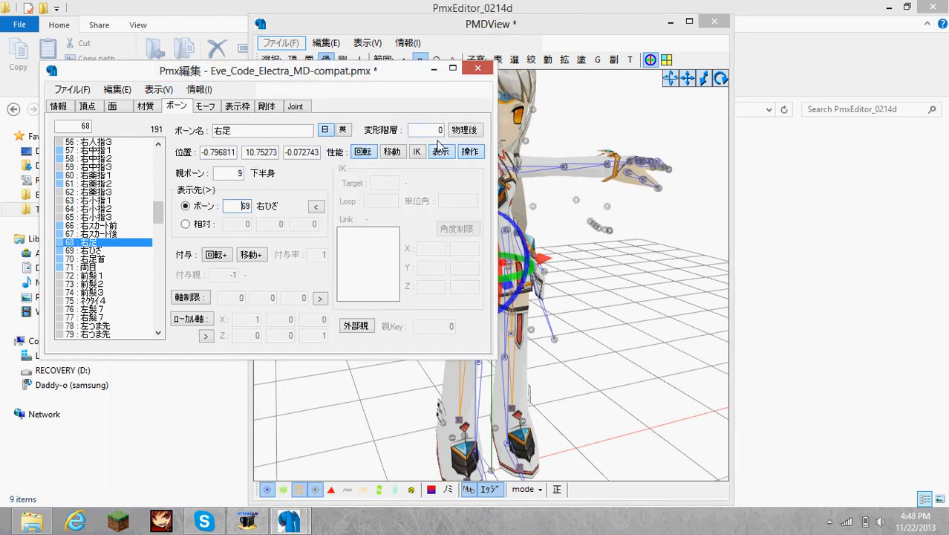
{"action": "left_click", "coordinate": [537, 267]}
{"action": "left_click", "coordinate": [481, 363]}
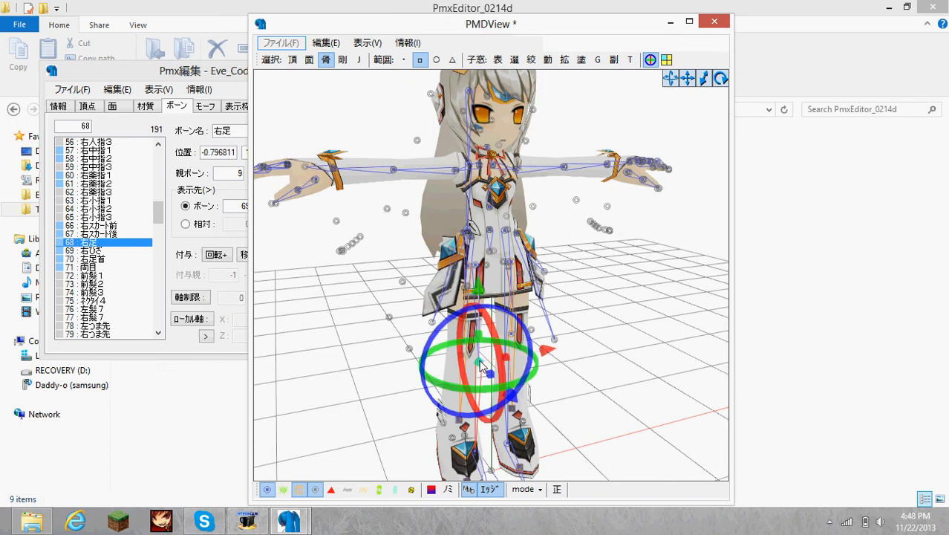
{"action": "left_click", "coordinate": [476, 265]}
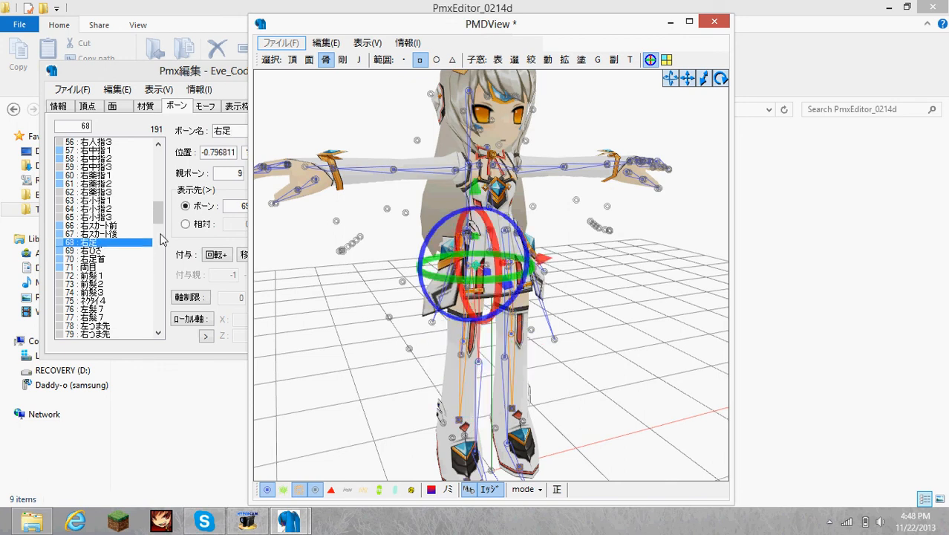
- Set the display target bone to -1 and turn off display for the right leg bones 68 to 70
{"action": "left_click", "coordinate": [104, 260], "text": "shift"}
{"action": "double_click", "coordinate": [234, 206]}
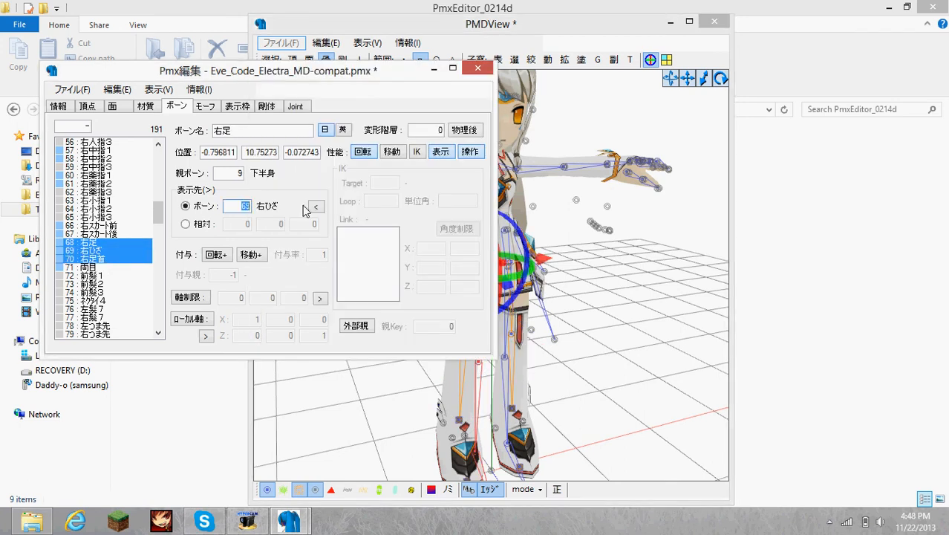
{"action": "type", "text": "-1"}
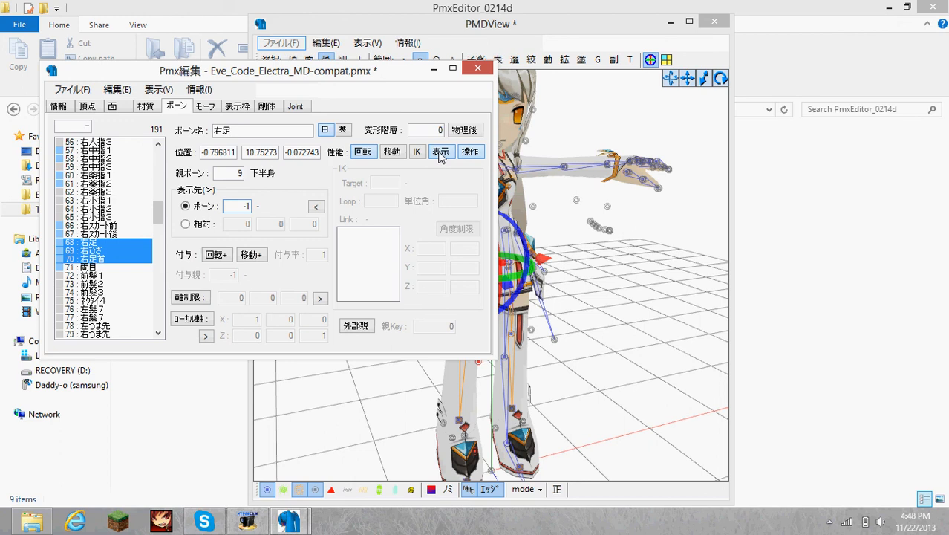
{"action": "left_click", "coordinate": [632, 323]}
{"action": "scroll", "coordinate": [618, 321], "scroll_direction": "up", "scroll_amount": 3}
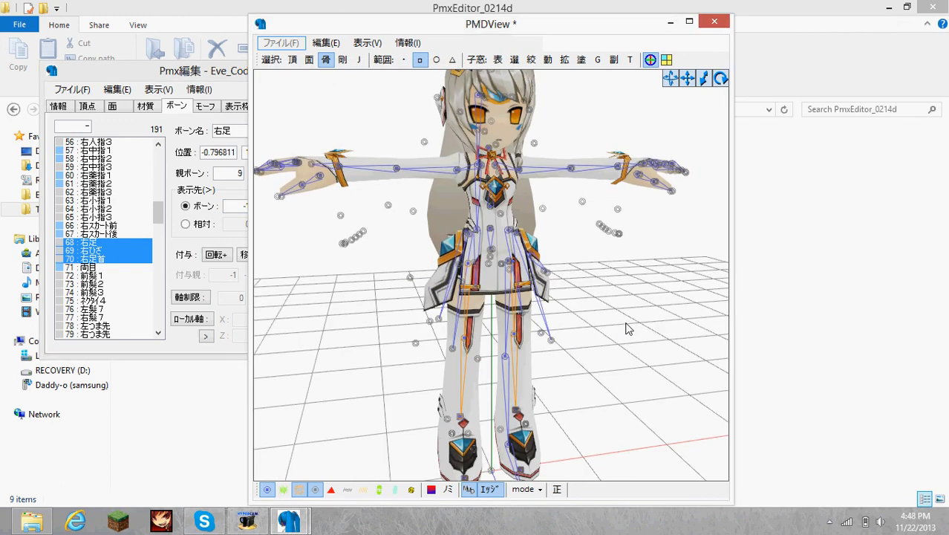
- Turn off display and set the display target bone to -1 for the left leg bones 38 to 40
{"action": "right_click_drag", "start_coordinate": [626, 328], "coordinate": [566, 340]}
{"action": "left_click", "coordinate": [511, 276]}
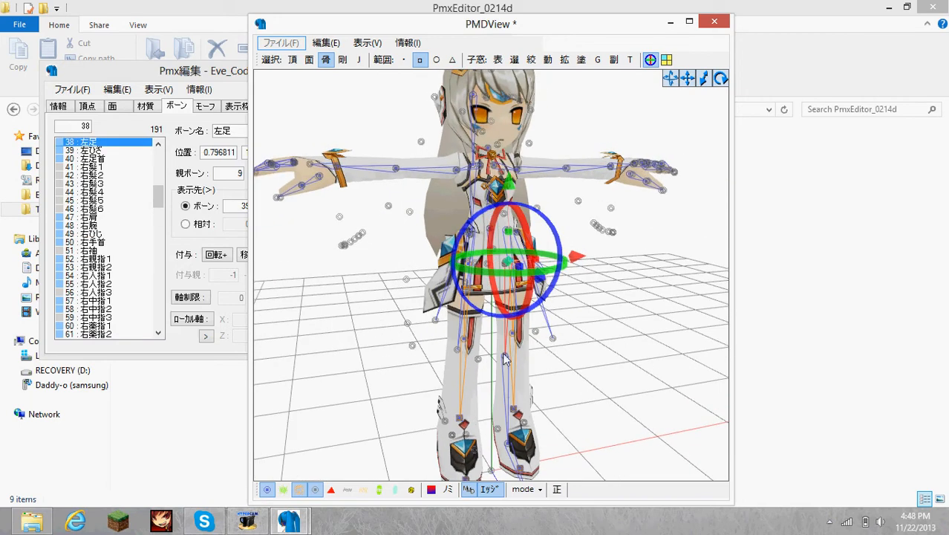
{"action": "left_click", "coordinate": [89, 143]}
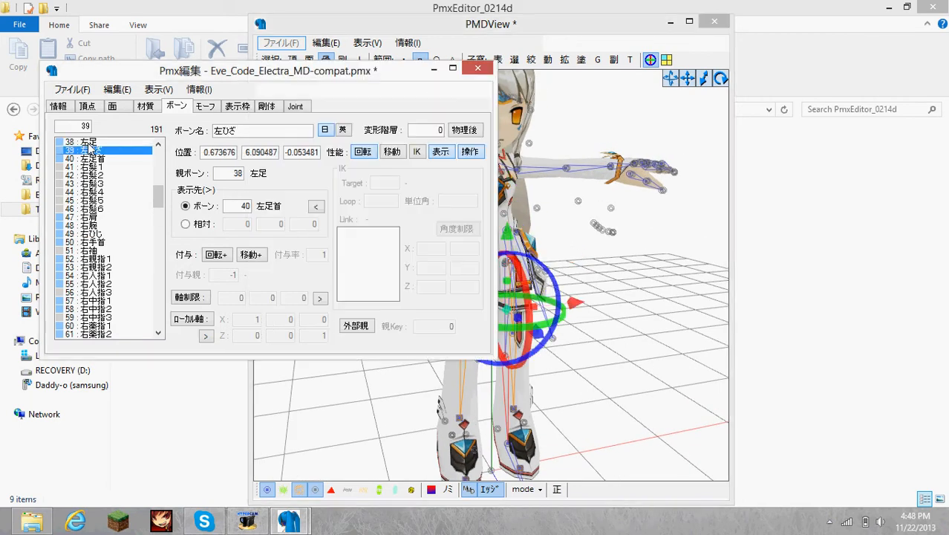
{"action": "left_click", "coordinate": [92, 161], "text": "shift"}
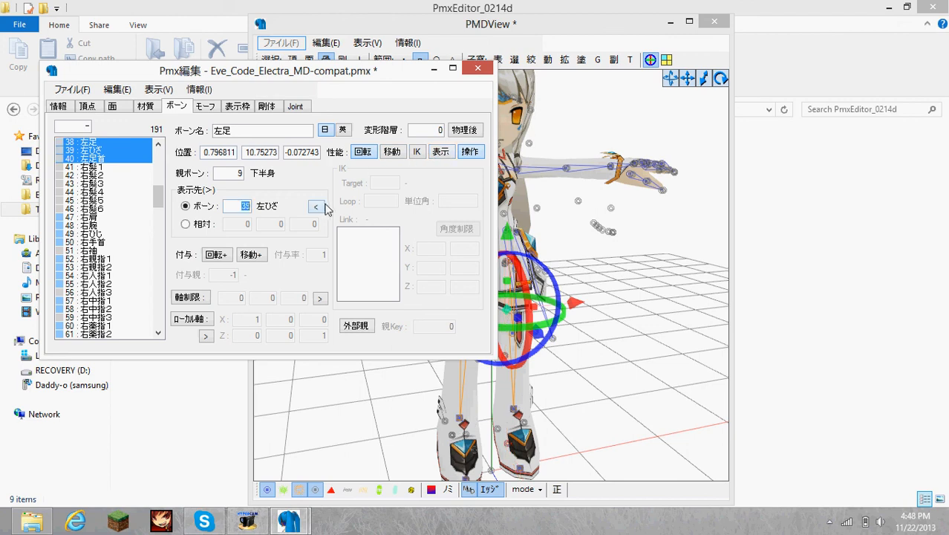
{"action": "key", "text": "BackSpace"}
{"action": "left_click", "coordinate": [617, 288]}
{"action": "mouse_move", "coordinate": [617, 288]}
{"action": "right_mouse_down"}
{"action": "mouse_move", "coordinate": [635, 281]}
{"action": "mouse_move", "coordinate": [608, 283]}
{"action": "right_mouse_up"}
{"action": "scroll", "coordinate": [608, 283], "scroll_direction": "down", "scroll_amount": 2}
- Hide the non-displayed bones in the model view, check the remaining bones, and select the eye bone 両目 (71) above the head
{"action": "left_click", "coordinate": [301, 490]}
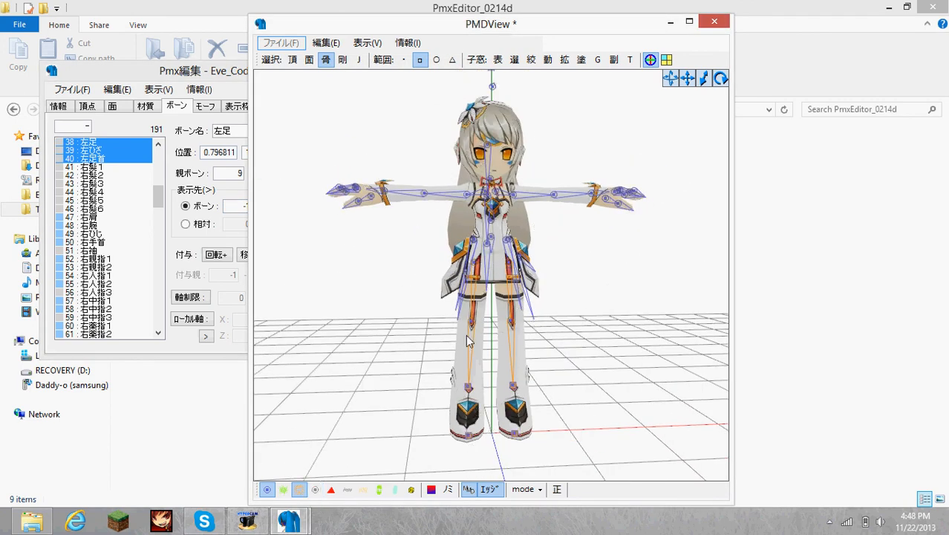
{"action": "mouse_move", "coordinate": [466, 334]}
{"action": "right_mouse_down"}
{"action": "mouse_move", "coordinate": [441, 323]}
{"action": "mouse_move", "coordinate": [504, 333]}
{"action": "mouse_move", "coordinate": [452, 333]}
{"action": "mouse_move", "coordinate": [473, 330]}
{"action": "mouse_move", "coordinate": [479, 312]}
{"action": "mouse_move", "coordinate": [512, 300]}
{"action": "right_mouse_up"}
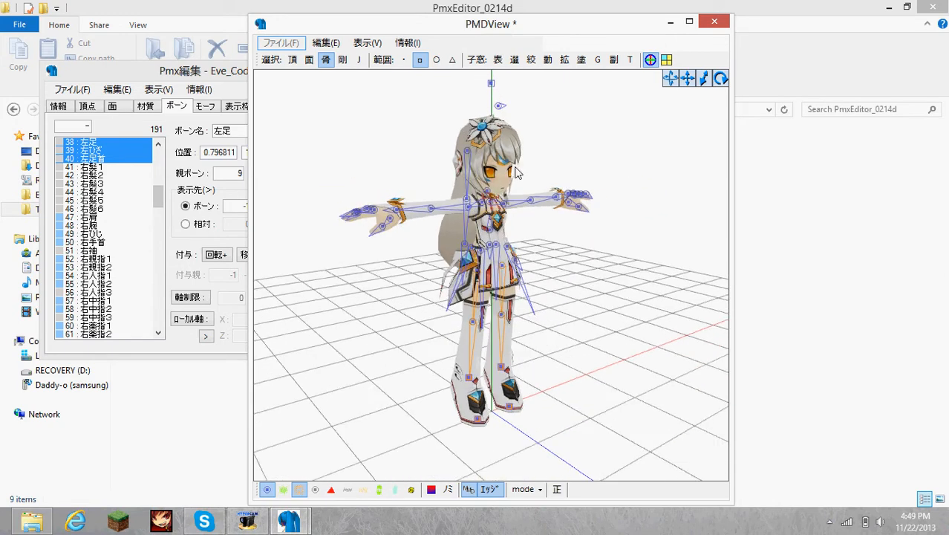
{"action": "left_click", "coordinate": [502, 104]}
{"action": "right_click_drag", "start_coordinate": [557, 187], "coordinate": [523, 194]}
{"action": "right_click_drag", "start_coordinate": [523, 262], "coordinate": [535, 264]}
{"action": "left_click", "coordinate": [532, 269]}
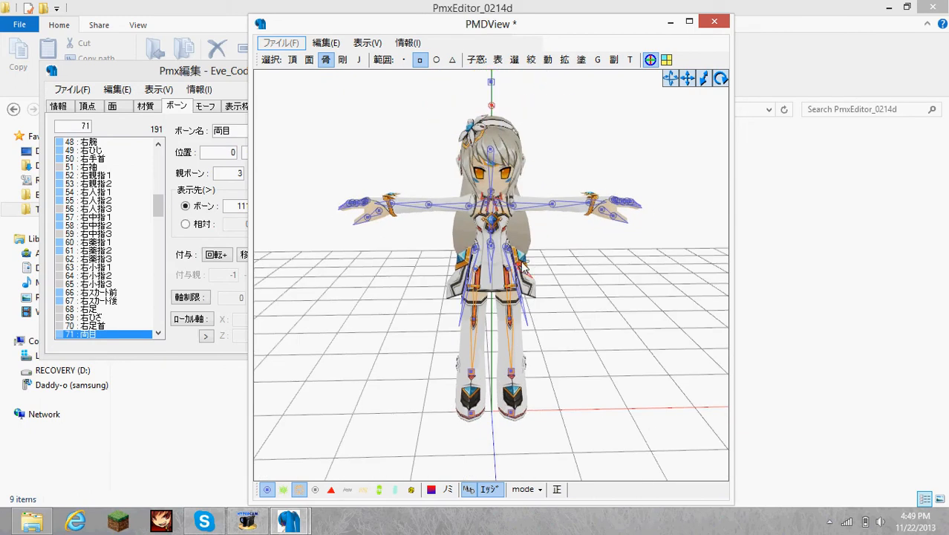
- Select the waist ornament bone 腰飾り (10) beside the hip and set its display target bone to -1
{"action": "left_click", "coordinate": [506, 190]}
{"action": "right_click_drag", "start_coordinate": [394, 149], "coordinate": [335, 134]}
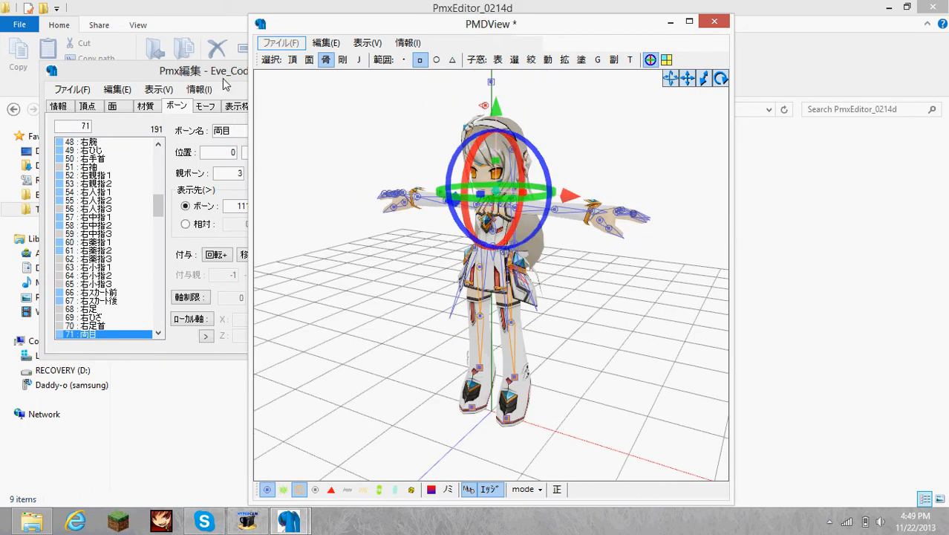
{"action": "left_click", "coordinate": [561, 212]}
{"action": "right_click_drag", "start_coordinate": [561, 216], "coordinate": [544, 247]}
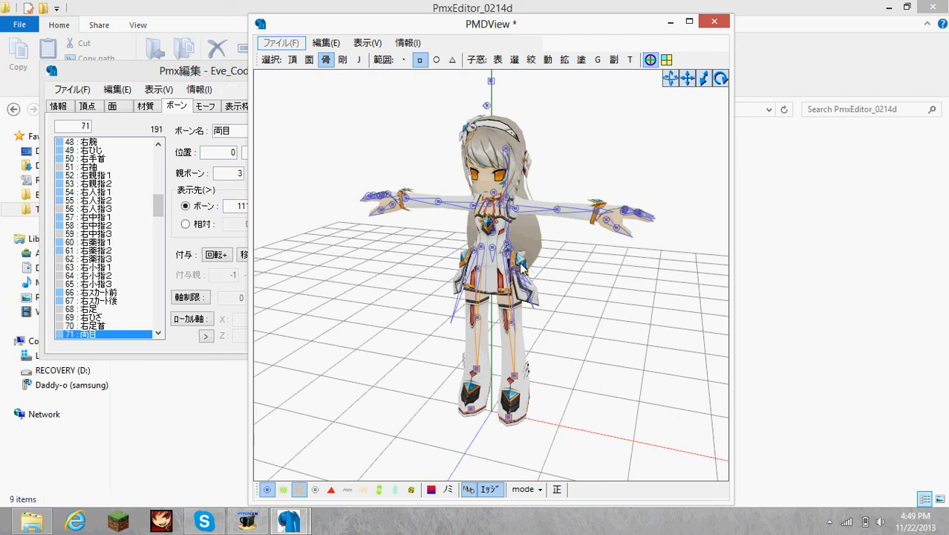
{"action": "left_click", "coordinate": [513, 268]}
{"action": "left_click", "coordinate": [215, 86]}
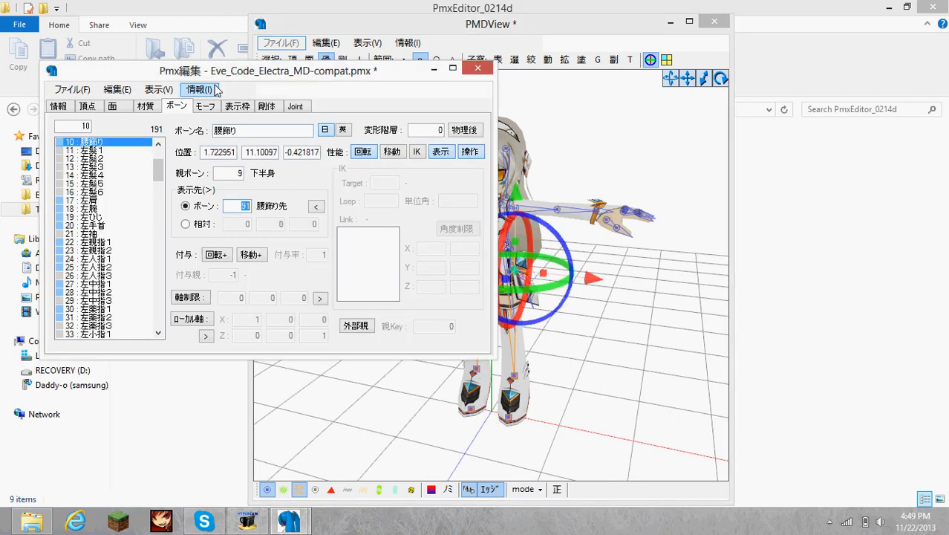
{"action": "type", "text": "-1"}
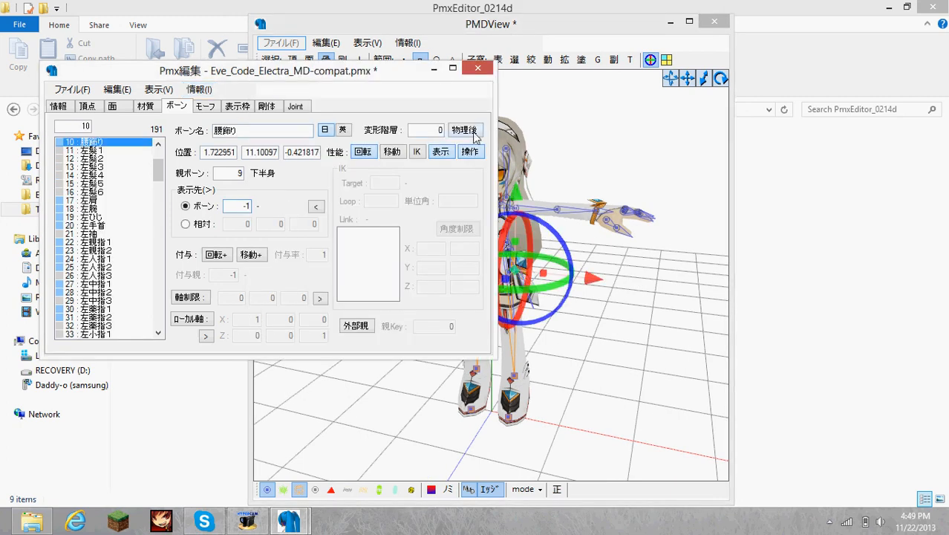
{"action": "left_click", "coordinate": [656, 131]}
{"action": "left_click", "coordinate": [651, 140]}
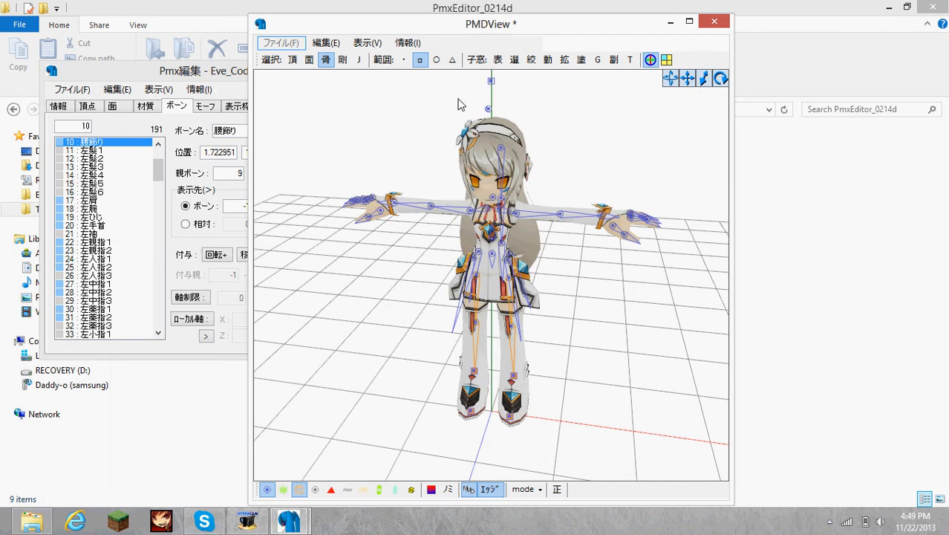
- Select the eye bone 両目 (71) above the head and set its display target bone to -1
{"action": "left_click", "coordinate": [490, 111]}
{"action": "left_click", "coordinate": [160, 75]}
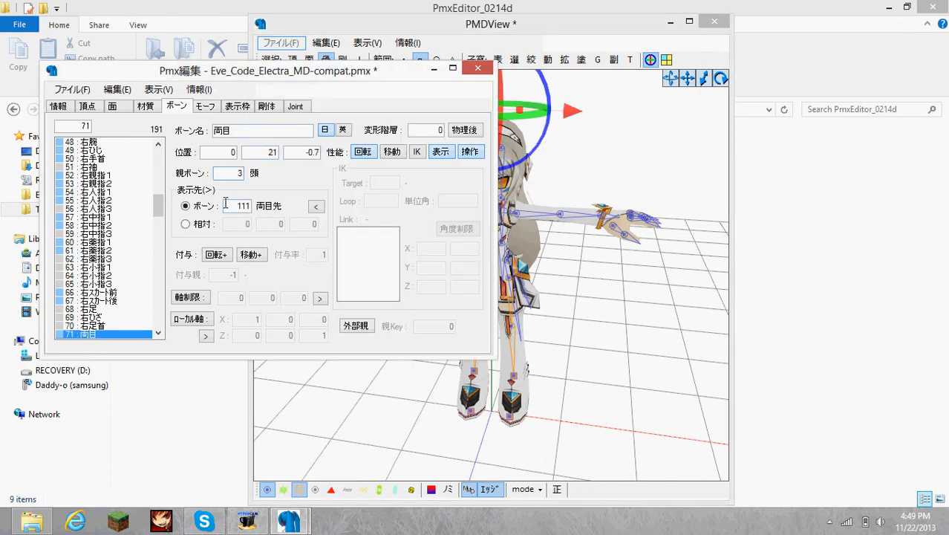
{"action": "double_click", "coordinate": [225, 205]}
{"action": "type", "text": "-1"}
{"action": "left_click", "coordinate": [553, 148]}
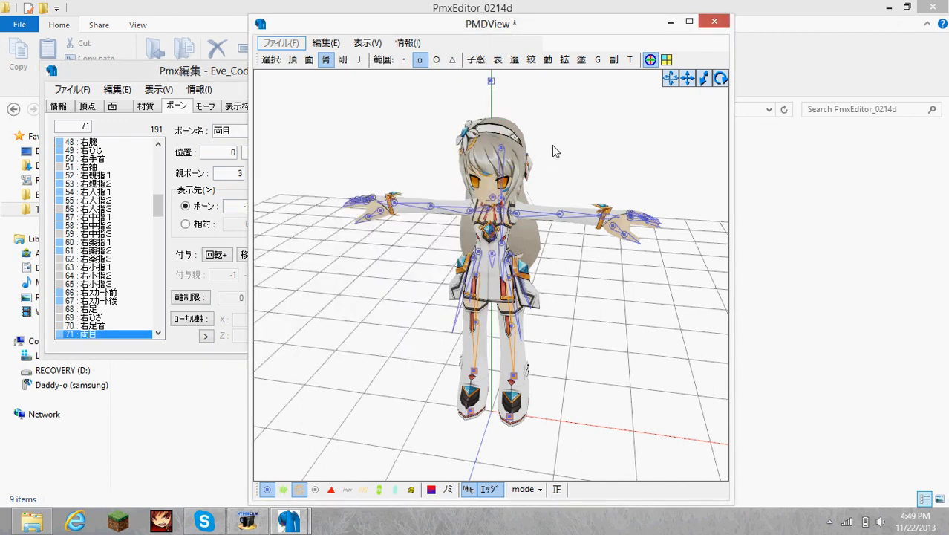
- Open the model deformation check and place its view beside the bone controls
{"action": "right_click_drag", "start_coordinate": [554, 149], "coordinate": [603, 130]}
{"action": "left_click", "coordinate": [367, 42]}
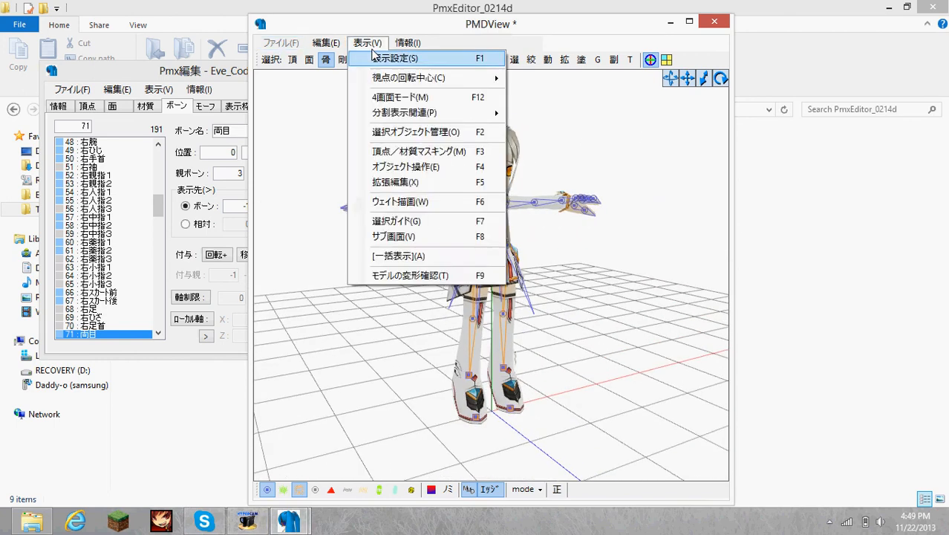
{"action": "left_click", "coordinate": [431, 274]}
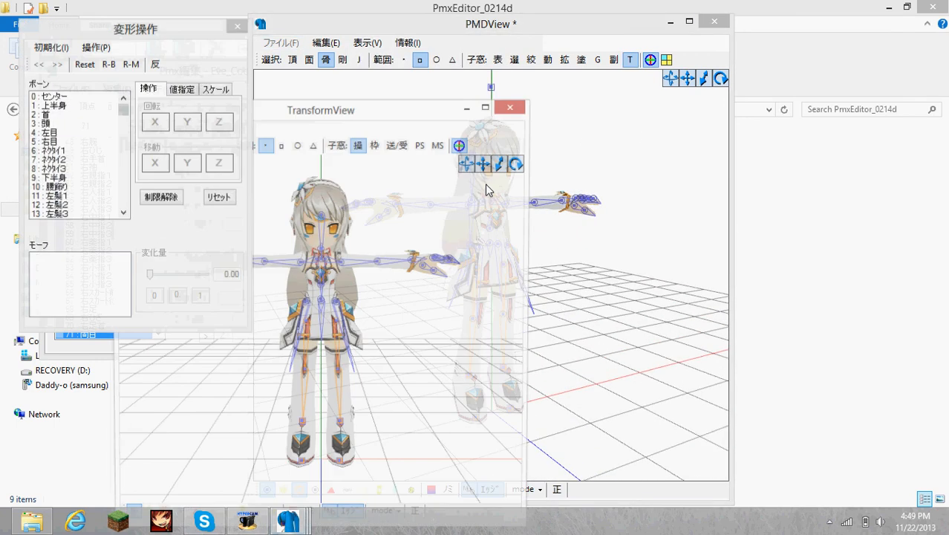
{"action": "left_click_drag", "start_coordinate": [346, 106], "coordinate": [546, 65]}
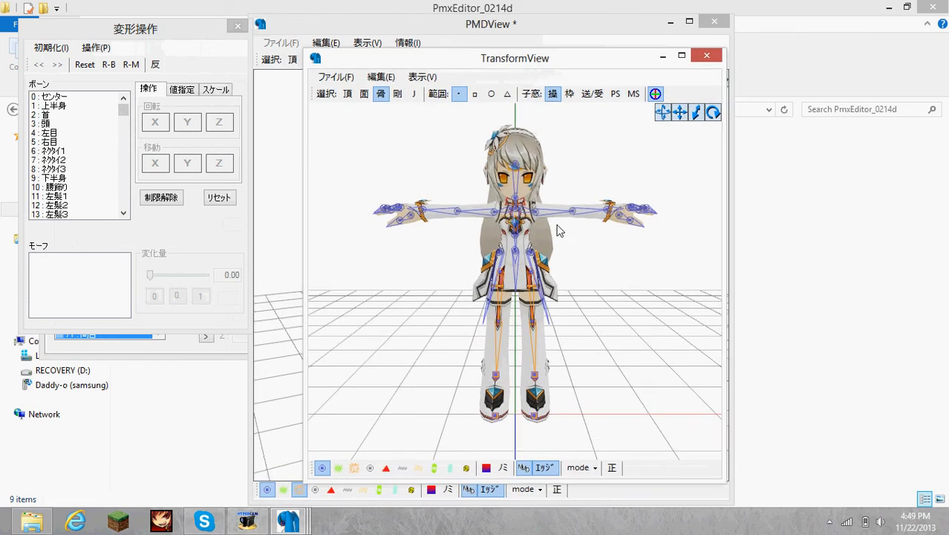
{"action": "right_click_drag", "start_coordinate": [609, 275], "coordinate": [562, 272]}
- Test the model's deformation by rotating the lower body bone 下半身 (9) and moving the left leg IK bone 左足IK (83)
{"action": "left_click", "coordinate": [517, 254]}
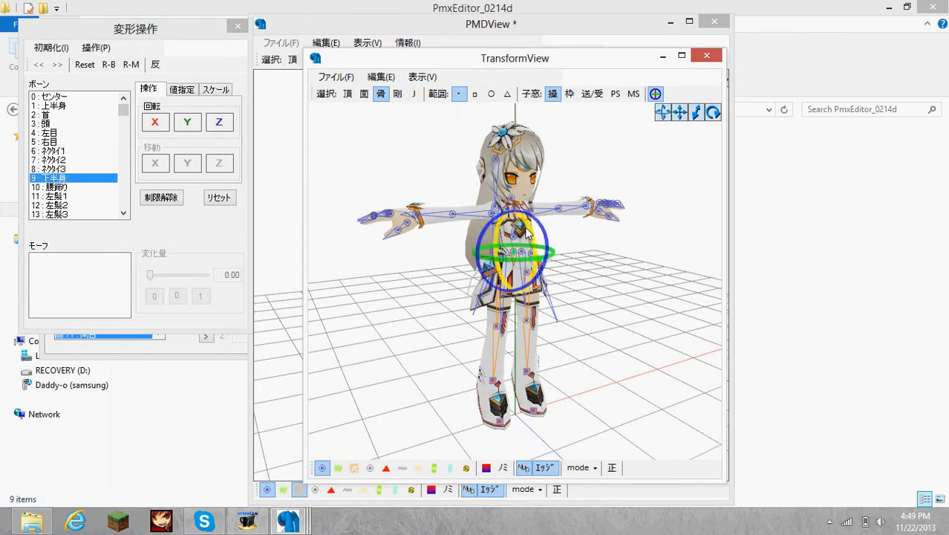
{"action": "left_click_drag", "start_coordinate": [534, 251], "coordinate": [547, 253]}
{"action": "right_click_drag", "start_coordinate": [597, 257], "coordinate": [602, 271]}
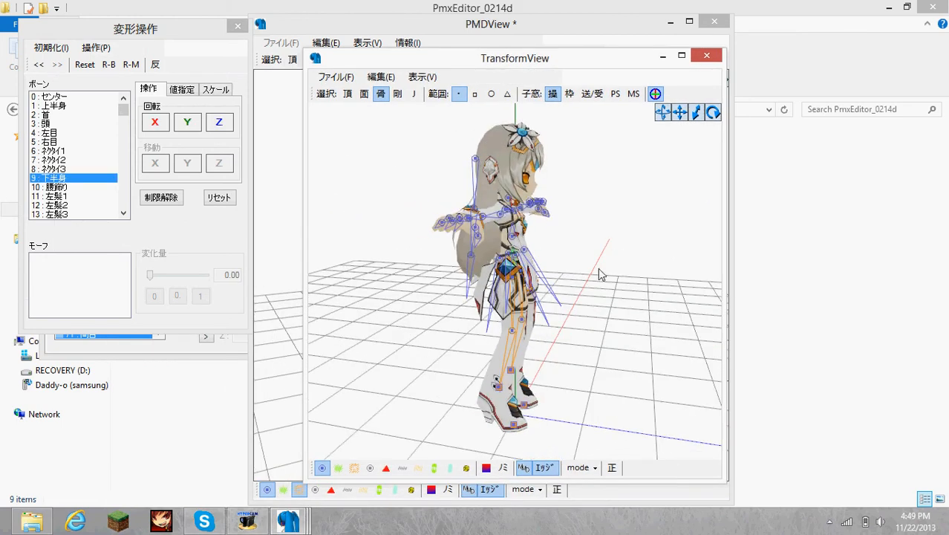
{"action": "left_click", "coordinate": [508, 372]}
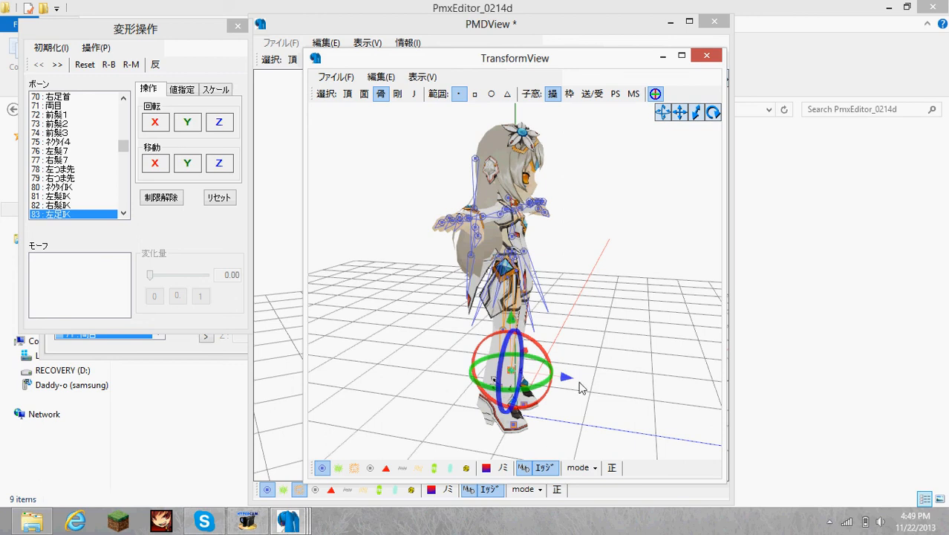
{"action": "left_click_drag", "start_coordinate": [569, 383], "coordinate": [657, 382]}
{"action": "right_click_drag", "start_coordinate": [657, 381], "coordinate": [613, 275]}
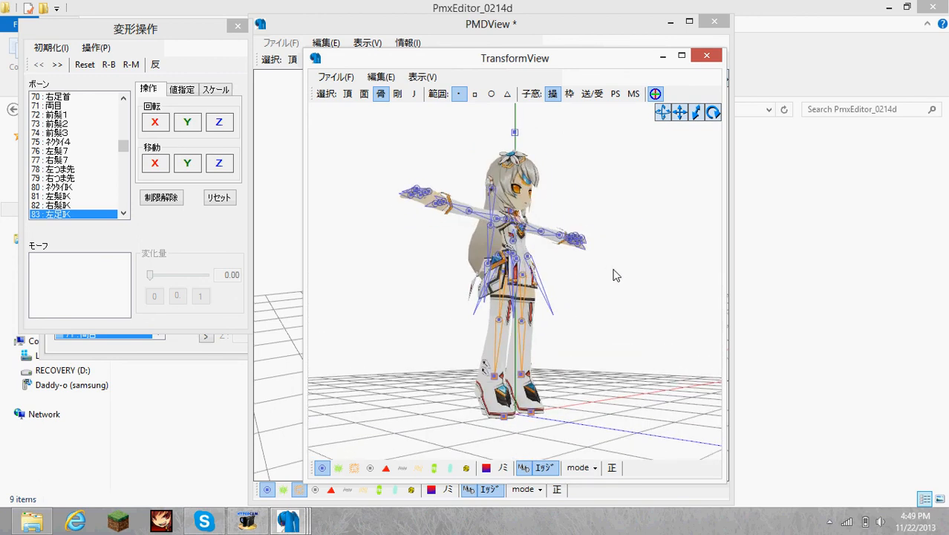
- Check the leg IK bones 左足IK (83) and 右足IK (84) at the ankles and inspect the model from several angles
{"action": "mouse_move", "coordinate": [523, 377]}
{"action": "right_mouse_down"}
{"action": "mouse_move", "coordinate": [526, 366]}
{"action": "mouse_move", "coordinate": [540, 365]}
{"action": "mouse_move", "coordinate": [519, 380]}
{"action": "right_mouse_up"}
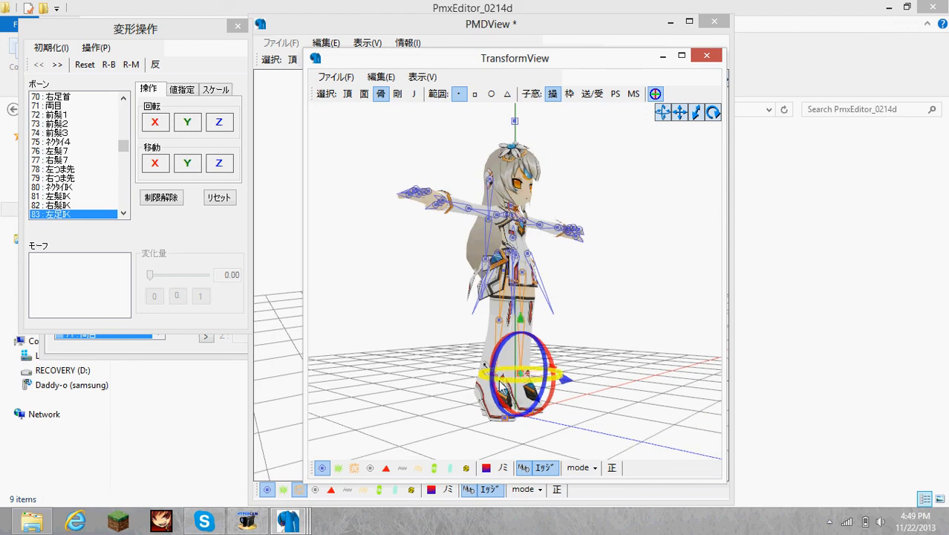
{"action": "left_click", "coordinate": [498, 380]}
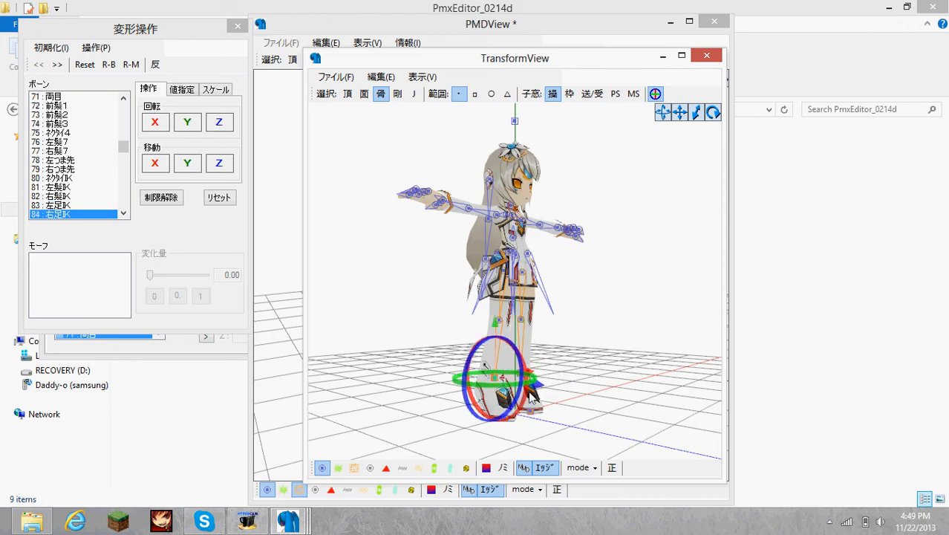
{"action": "left_click", "coordinate": [563, 402]}
{"action": "left_click", "coordinate": [530, 409]}
{"action": "left_click", "coordinate": [587, 371]}
{"action": "mouse_move", "coordinate": [588, 371]}
{"action": "right_mouse_down"}
{"action": "mouse_move", "coordinate": [542, 380]}
{"action": "mouse_move", "coordinate": [580, 351]}
{"action": "mouse_move", "coordinate": [549, 361]}
{"action": "mouse_move", "coordinate": [564, 373]}
{"action": "mouse_move", "coordinate": [590, 379]}
{"action": "mouse_move", "coordinate": [589, 372]}
{"action": "right_mouse_up"}
{"action": "left_click", "coordinate": [540, 381]}
{"action": "left_click", "coordinate": [536, 377]}
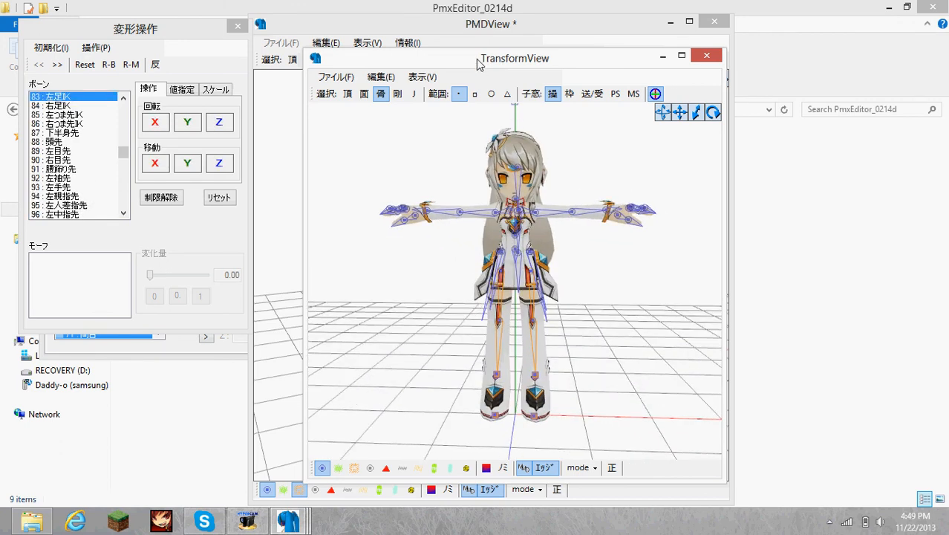
{"action": "right_click_drag", "start_coordinate": [529, 193], "coordinate": [557, 196]}
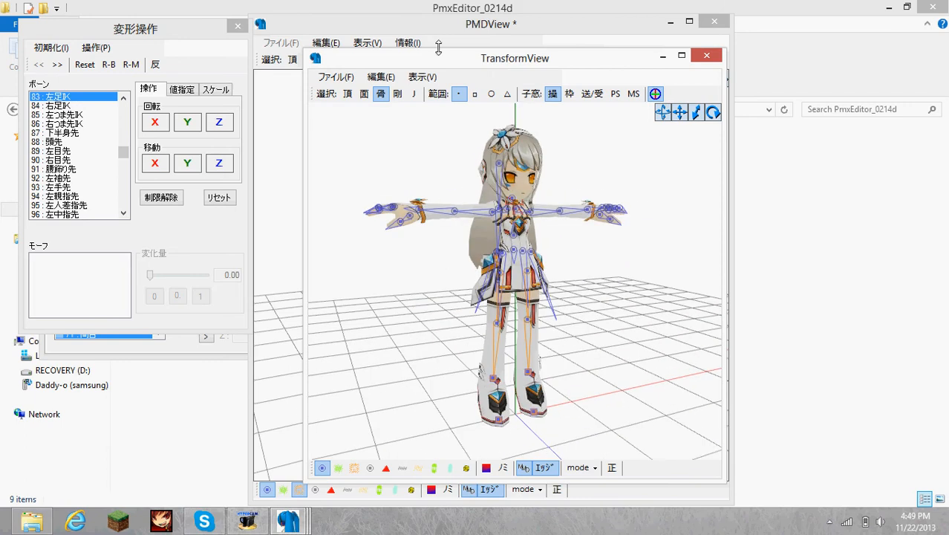
{"action": "right_click_drag", "start_coordinate": [514, 142], "coordinate": [503, 186]}
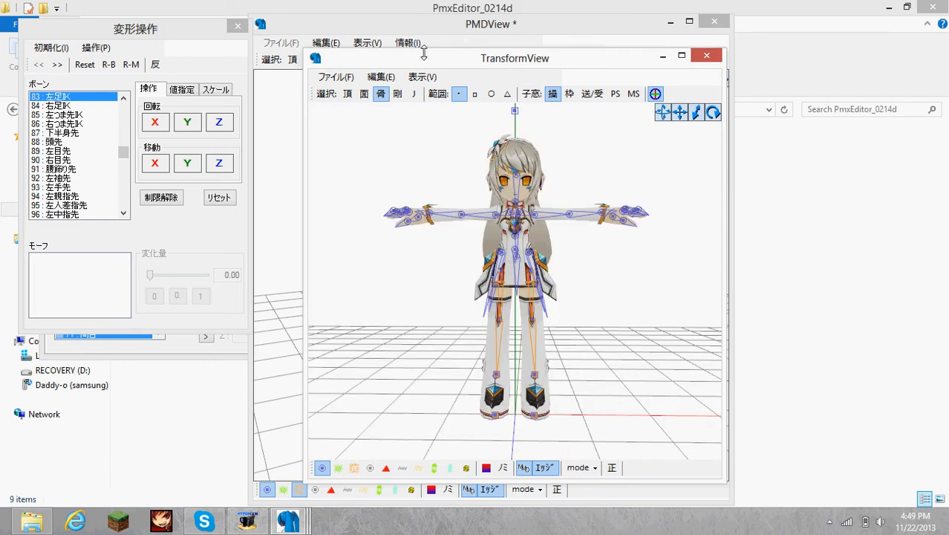
- Save the model over the existing Eve_Code_Electra_MD-compat.pmx file and close the editor
{"action": "left_click", "coordinate": [440, 41]}
{"action": "mouse_move", "coordinate": [289, 522]}
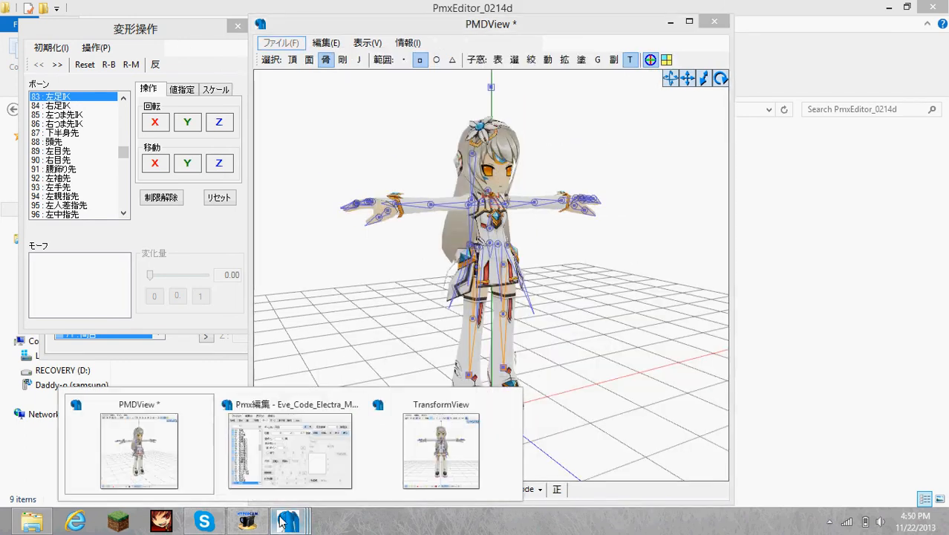
{"action": "left_click", "coordinate": [291, 446]}
{"action": "left_click", "coordinate": [82, 92]}
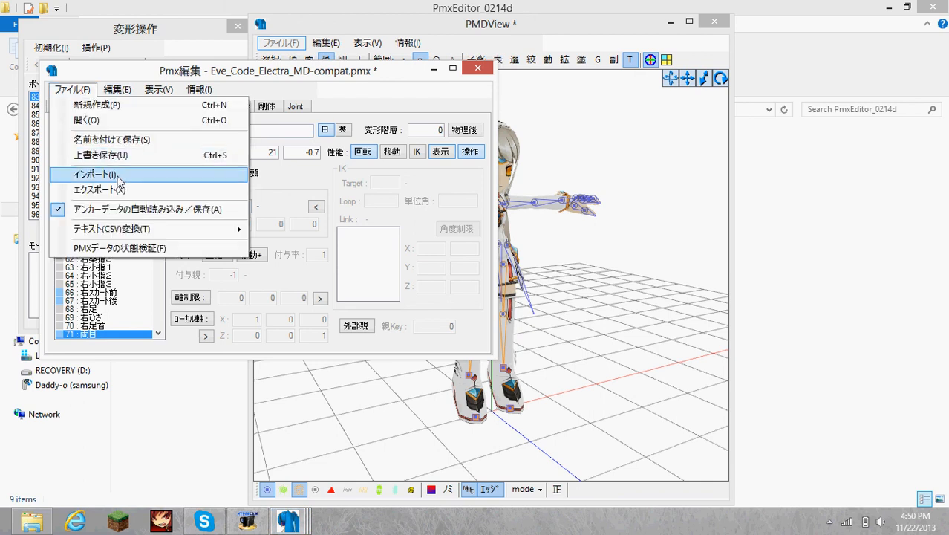
{"action": "left_click", "coordinate": [109, 157]}
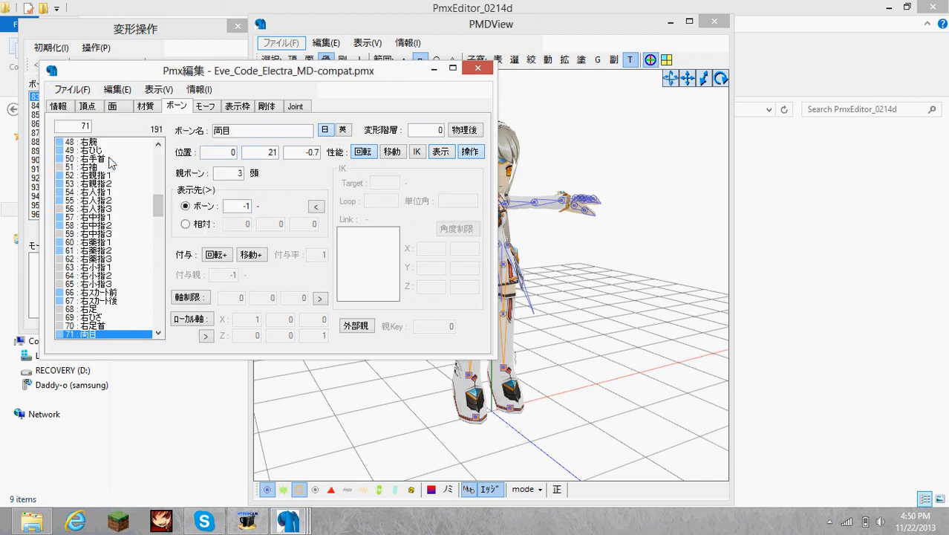
{"action": "left_click", "coordinate": [478, 69]}
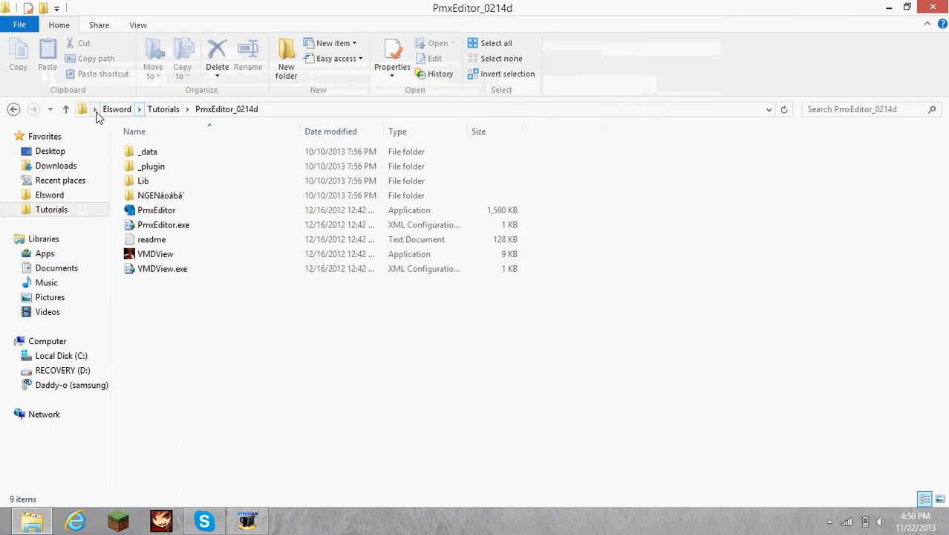
- Go to the MMD Animation folder and launch MikuMikuDance from MikuMikuDanceE_v739dot
{"action": "left_click", "coordinate": [95, 110]}
{"action": "left_click", "coordinate": [145, 340]}
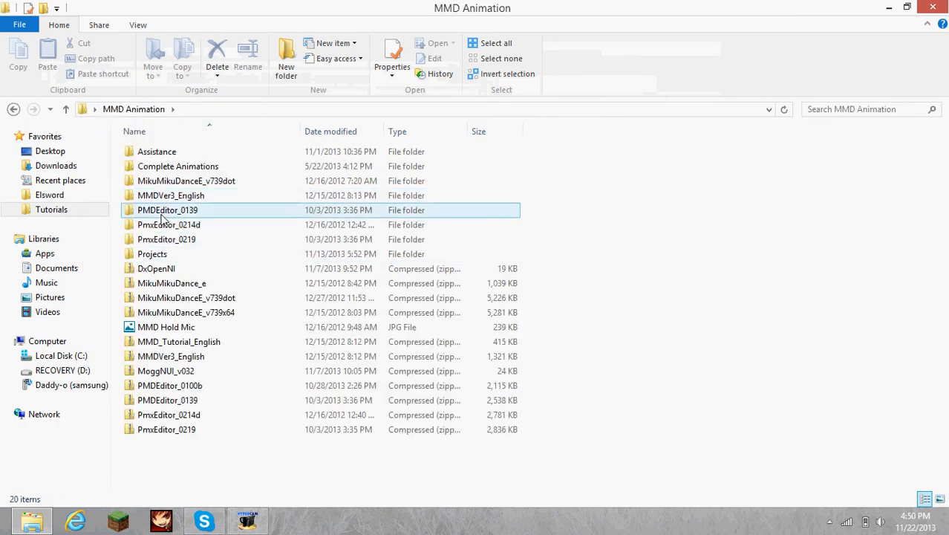
{"action": "double_click", "coordinate": [178, 182]}
{"action": "double_click", "coordinate": [177, 182]}
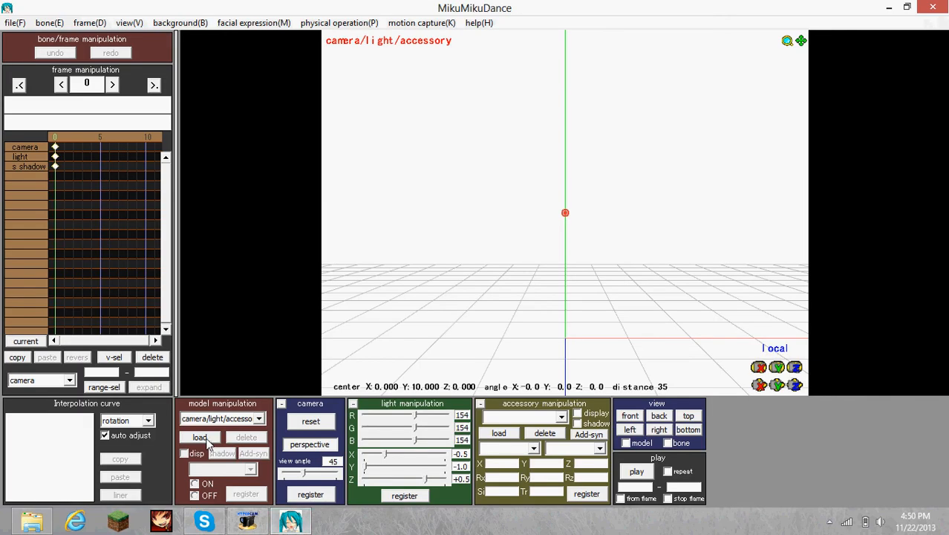
- Load the model Eve_Code_Electra_MD-compat.pmx from the Tutorials folder and accept its model information
{"action": "left_click", "coordinate": [202, 439]}
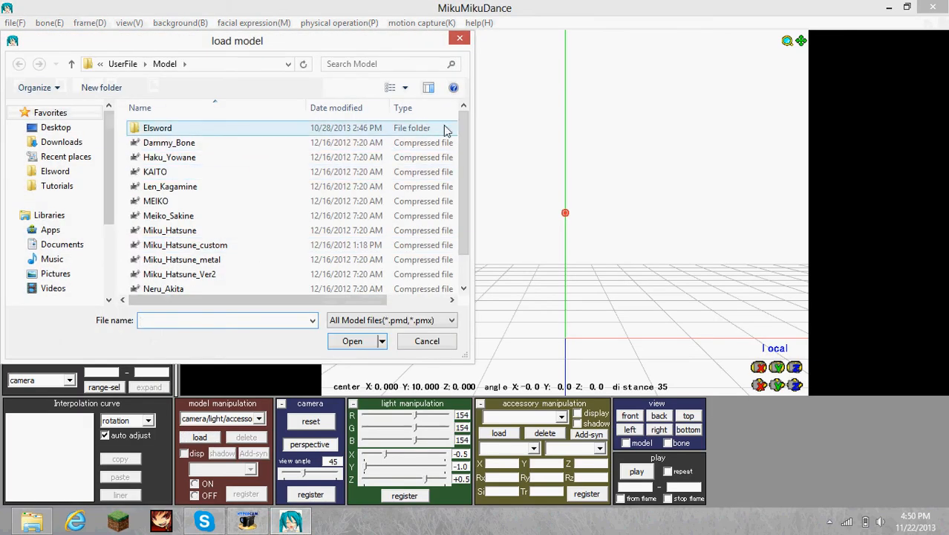
{"action": "left_click_drag", "start_coordinate": [468, 131], "coordinate": [453, 111]}
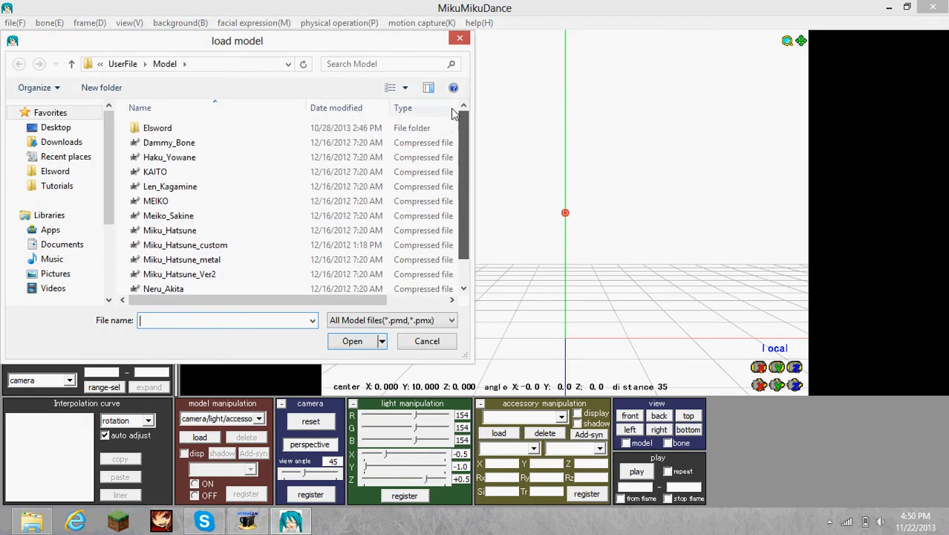
{"action": "left_click", "coordinate": [54, 187]}
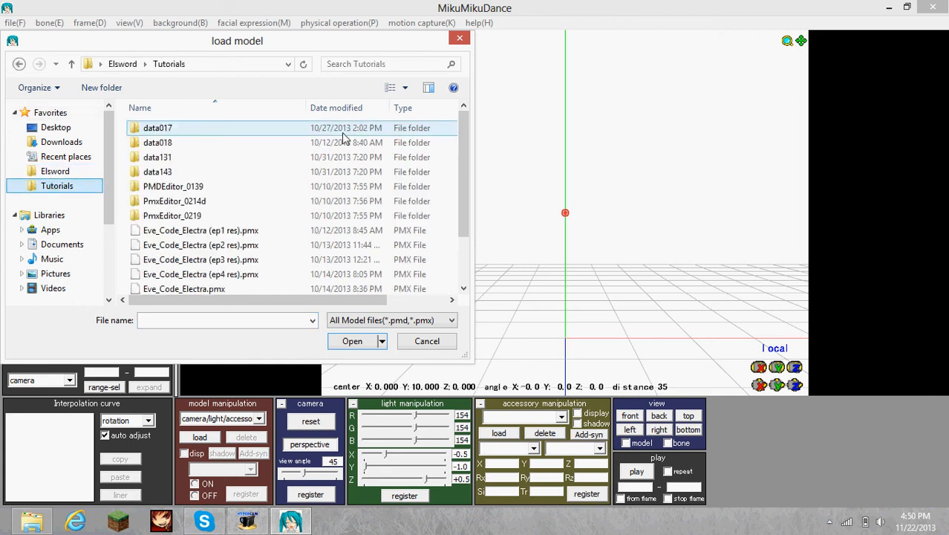
{"action": "left_click_drag", "start_coordinate": [464, 146], "coordinate": [459, 179]}
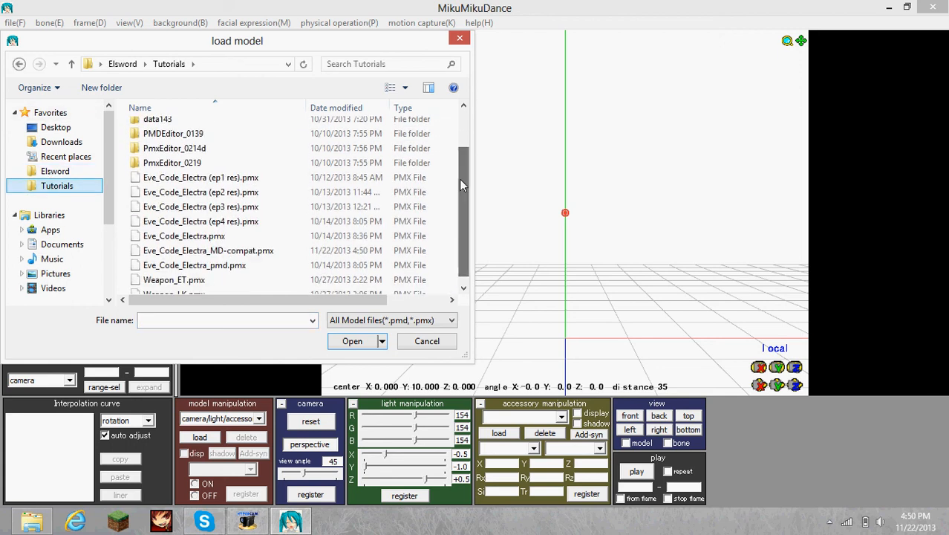
{"action": "left_click", "coordinate": [257, 251]}
{"action": "left_click", "coordinate": [373, 340]}
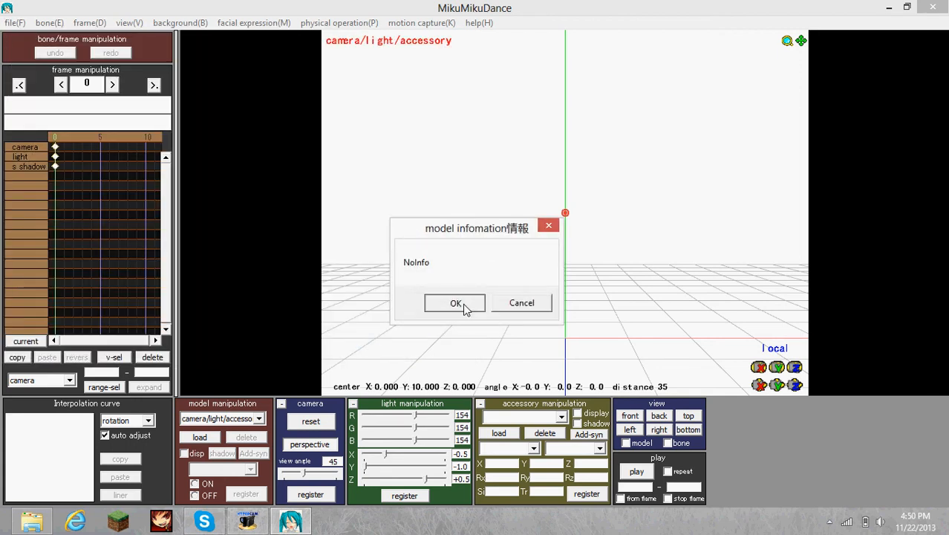
{"action": "left_click", "coordinate": [465, 303]}
- Load the motion file sample.vmd onto the model, accepting that only matching bone names are registered
{"action": "right_click_drag", "start_coordinate": [613, 219], "coordinate": [263, 78]}
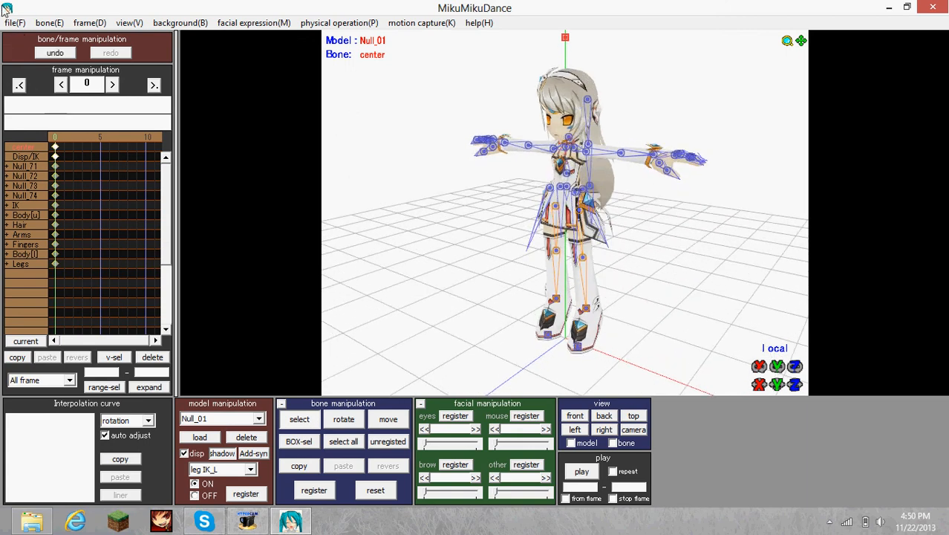
{"action": "left_click", "coordinate": [13, 22]}
{"action": "left_click", "coordinate": [56, 176]}
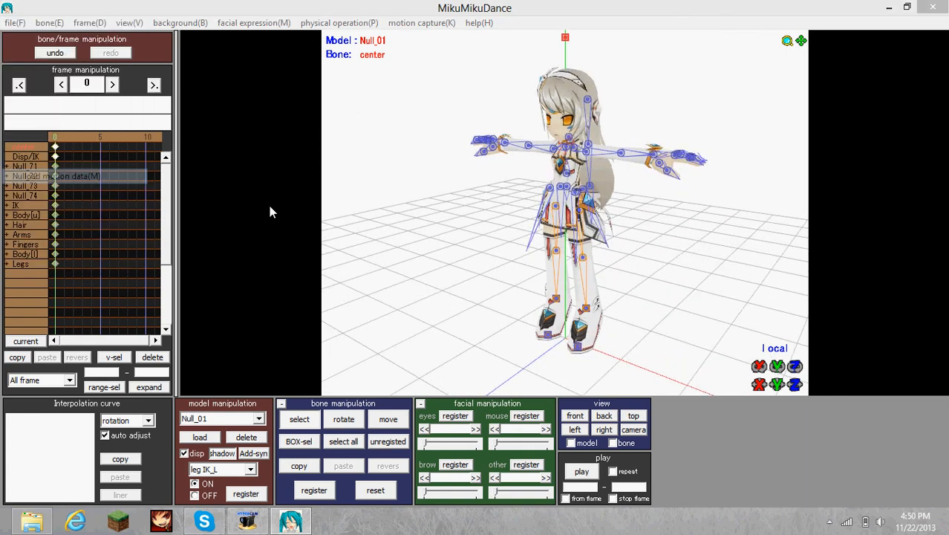
{"action": "left_click", "coordinate": [212, 174]}
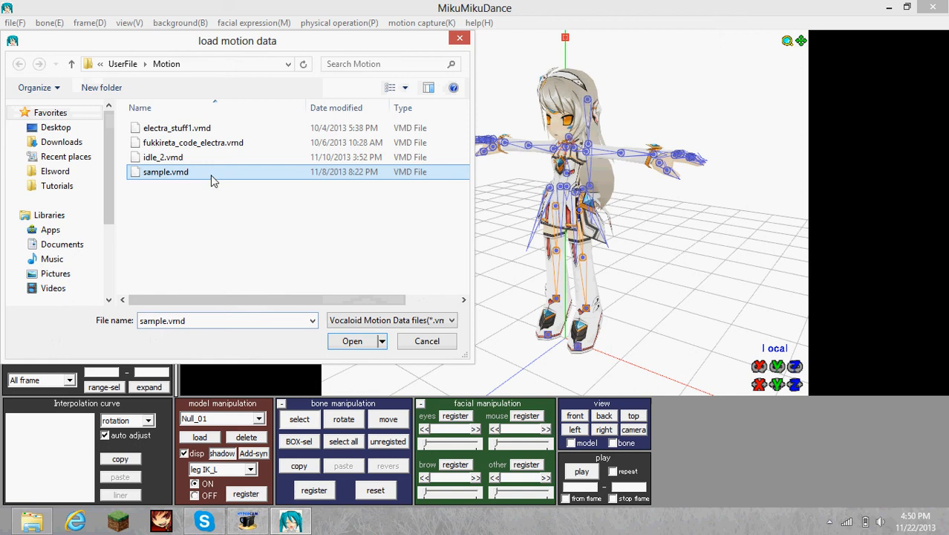
{"action": "left_click", "coordinate": [363, 349]}
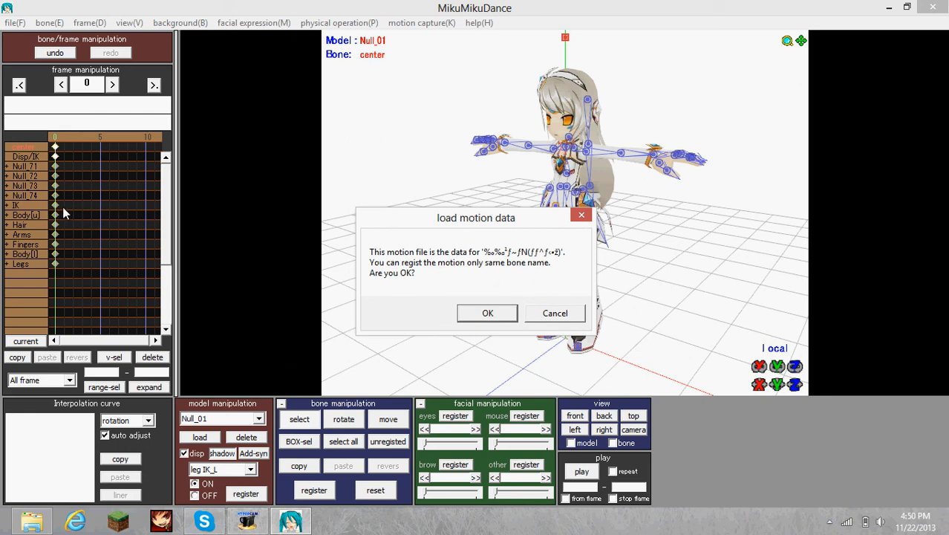
{"action": "left_click", "coordinate": [487, 314]}
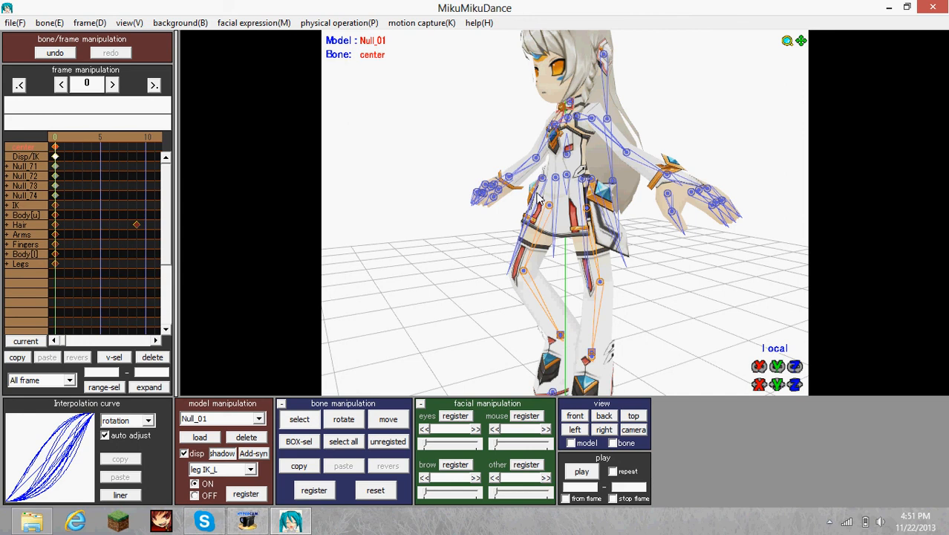
- Straighten the legs by rotating the thigh bones Null_12 and Null_05 about their local axes, and register the pose at frame 0
{"action": "right_click_drag", "start_coordinate": [537, 194], "coordinate": [553, 205]}
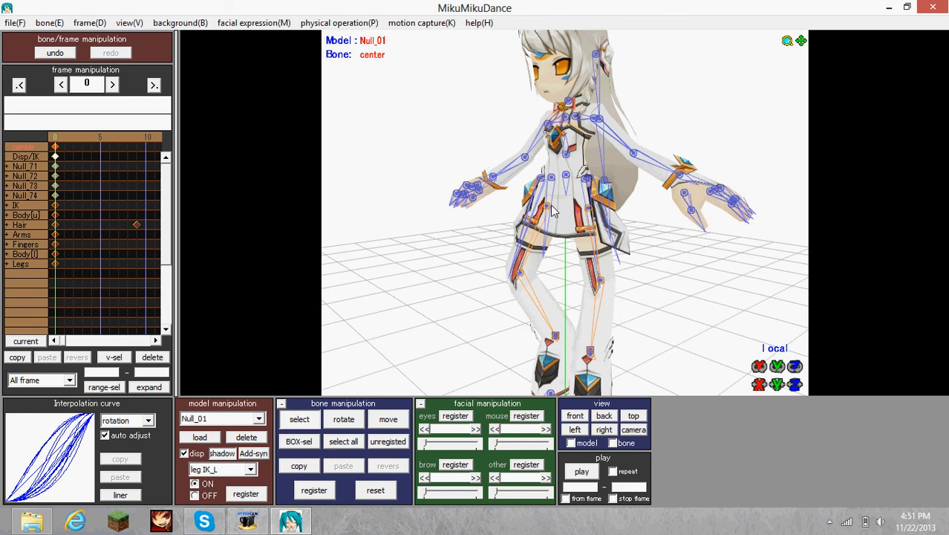
{"action": "left_click", "coordinate": [550, 206]}
{"action": "scroll", "coordinate": [608, 236], "scroll_direction": "up", "scroll_amount": 5}
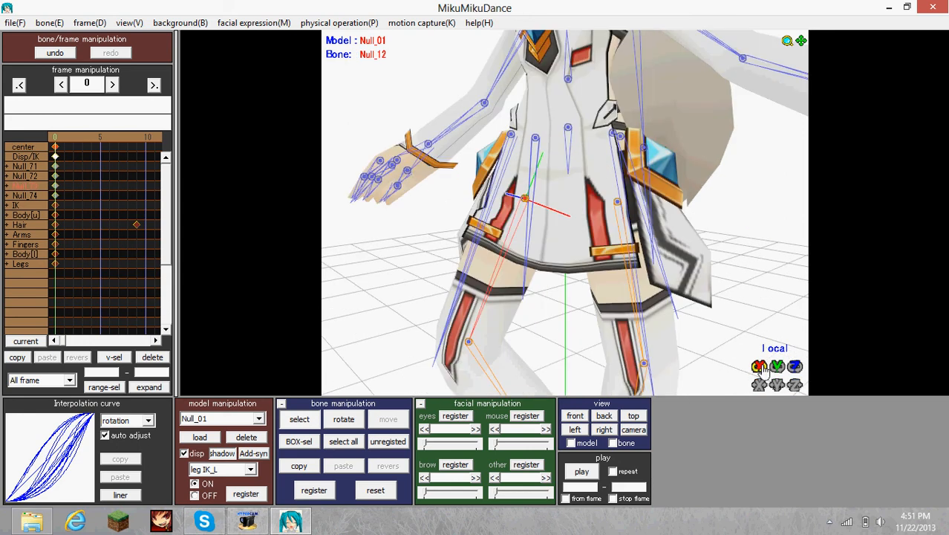
{"action": "left_click_drag", "start_coordinate": [760, 368], "coordinate": [795, 335]}
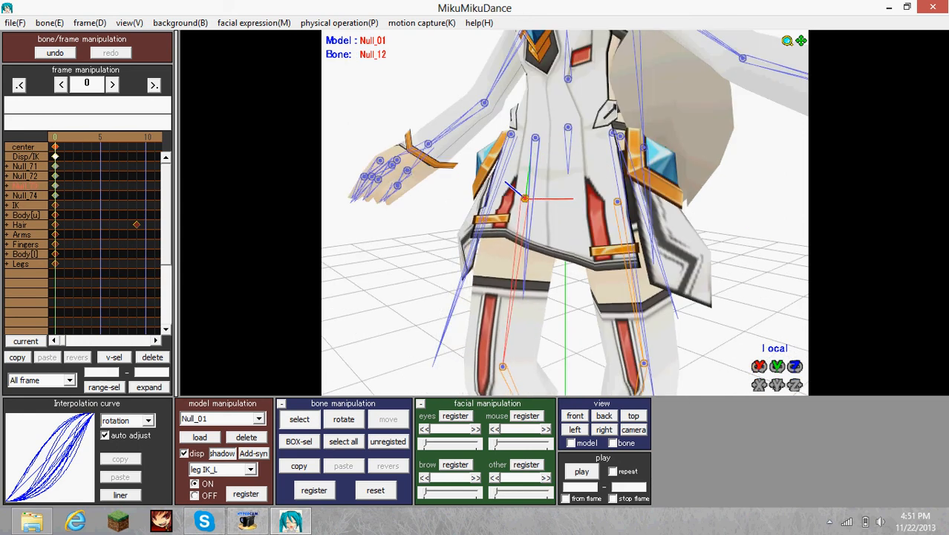
{"action": "left_click_drag", "start_coordinate": [759, 367], "coordinate": [760, 345]}
{"action": "left_click", "coordinate": [617, 202]}
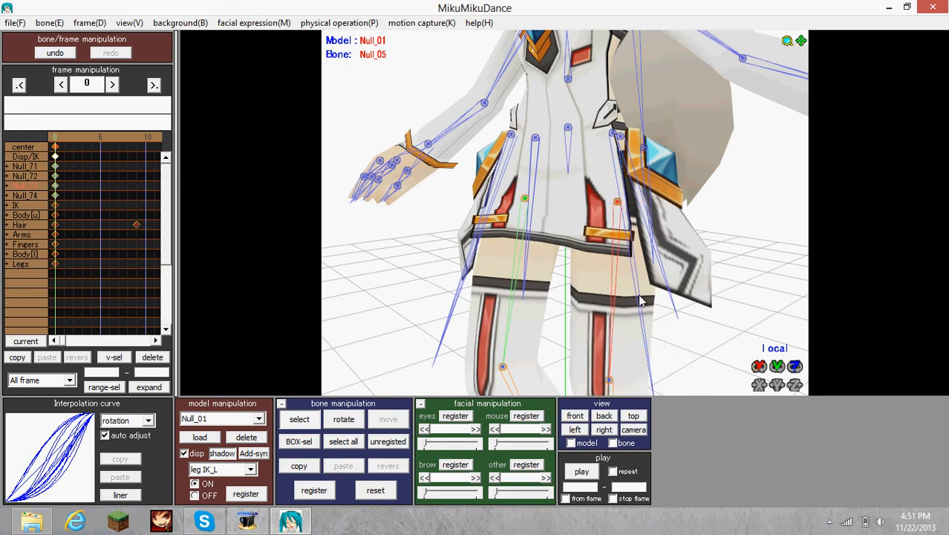
{"action": "left_click", "coordinate": [525, 199]}
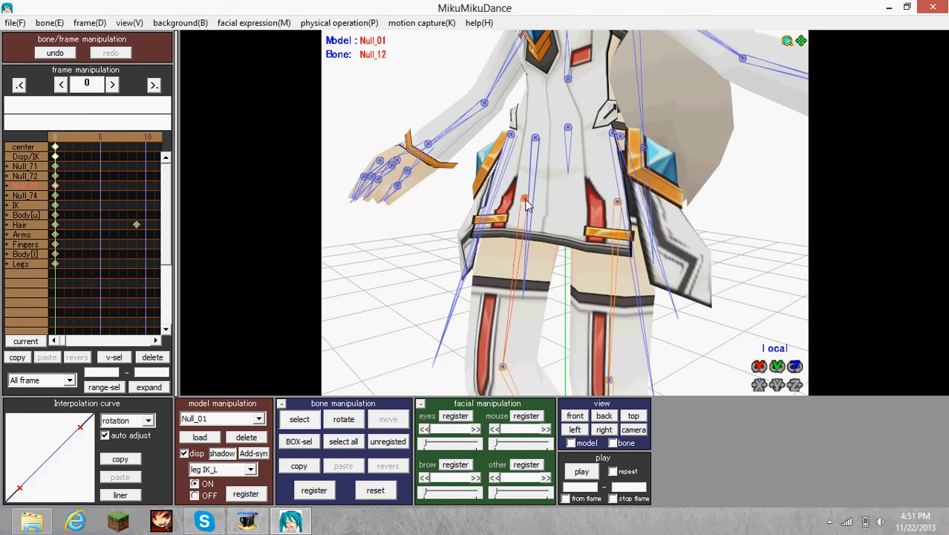
- Switch from the model to camera/light/accessory mode and turn off the coordinate axis display
{"action": "scroll", "coordinate": [554, 253], "scroll_direction": "down", "scroll_amount": 10}
{"action": "scroll", "coordinate": [559, 276], "scroll_direction": "up", "scroll_amount": 2}
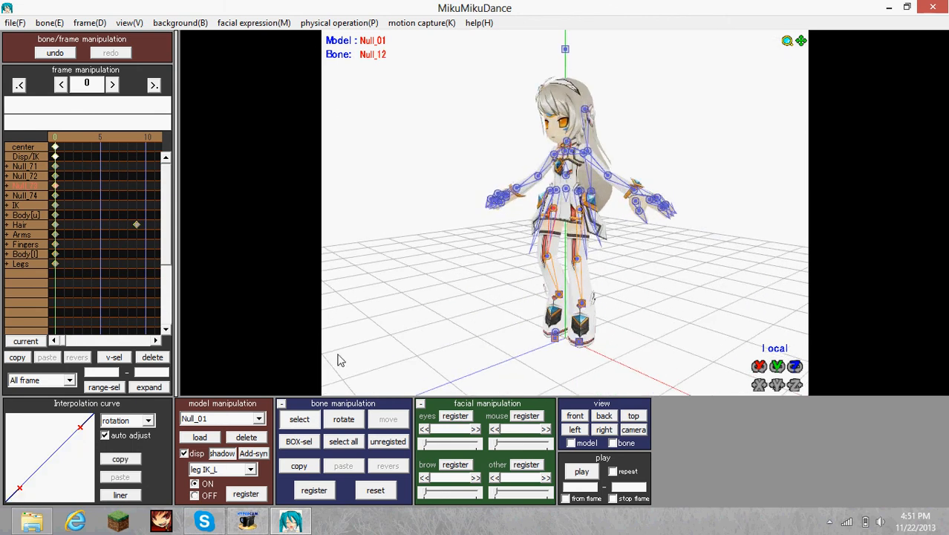
{"action": "left_click", "coordinate": [223, 419]}
{"action": "left_click", "coordinate": [211, 436]}
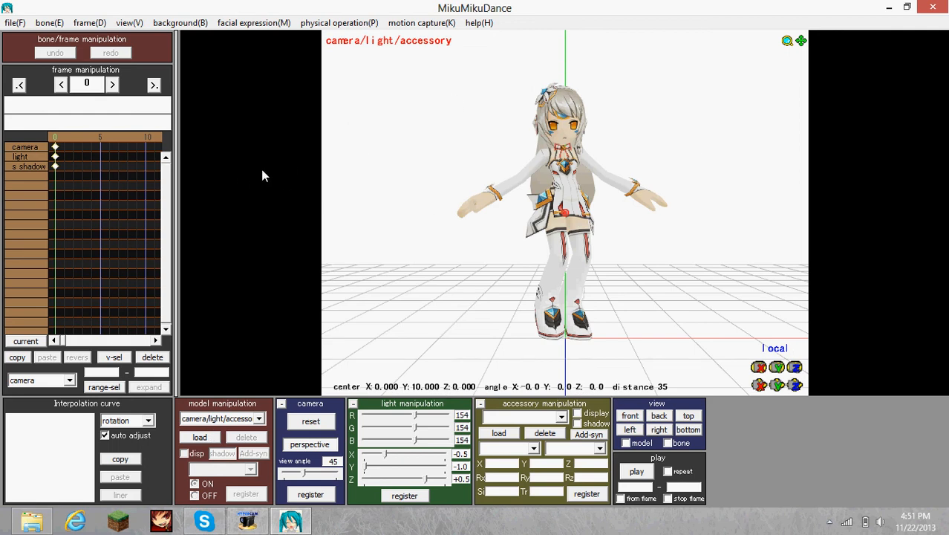
{"action": "left_click", "coordinate": [179, 22]}
{"action": "mouse_move", "coordinate": [138, 31]}
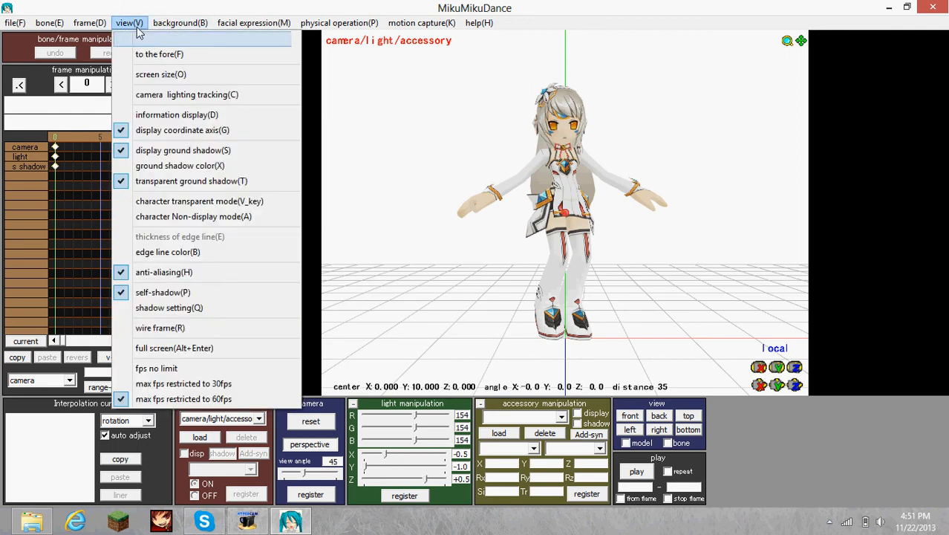
{"action": "left_click", "coordinate": [182, 130]}
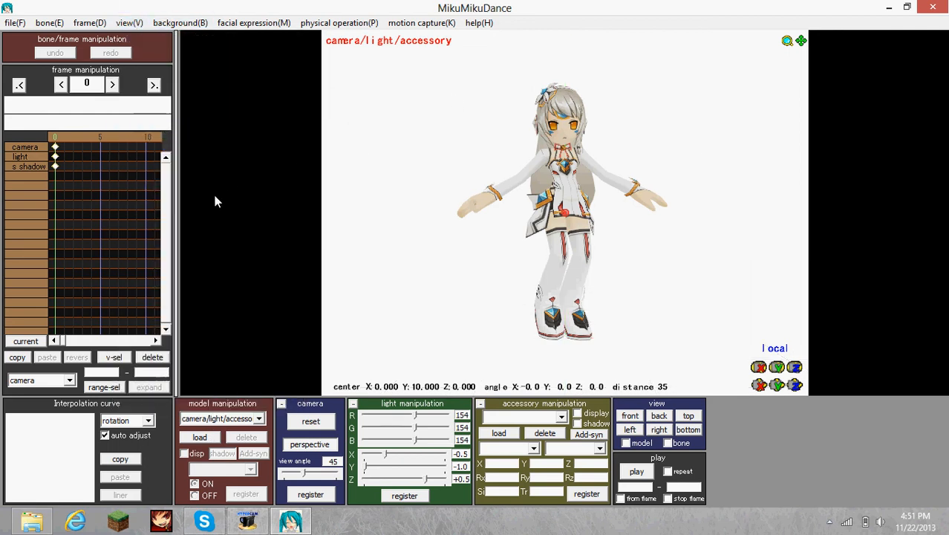
- Play the motion on the model and quit MikuMikuDance without saving the changes
{"action": "key", "text": "p"}
{"action": "left_click", "coordinate": [932, 8]}
{"action": "left_click", "coordinate": [470, 318]}
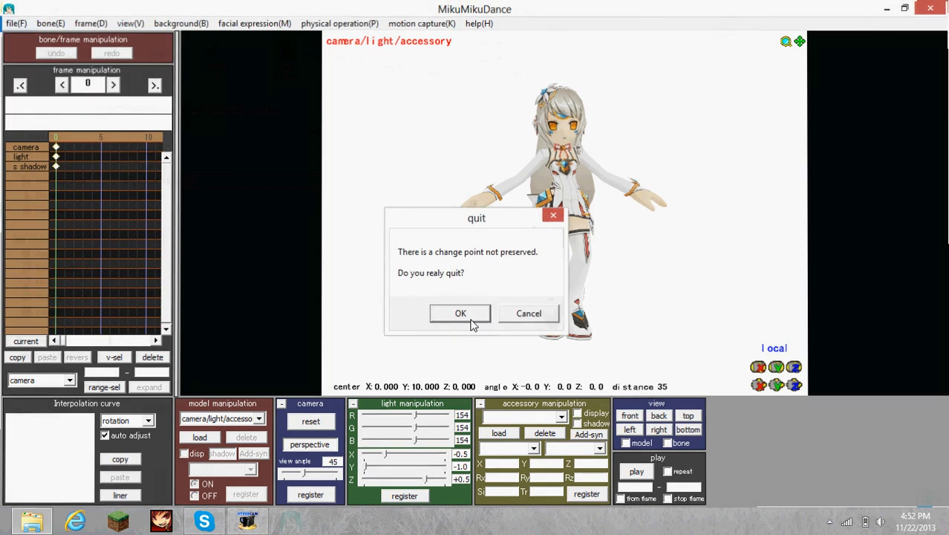